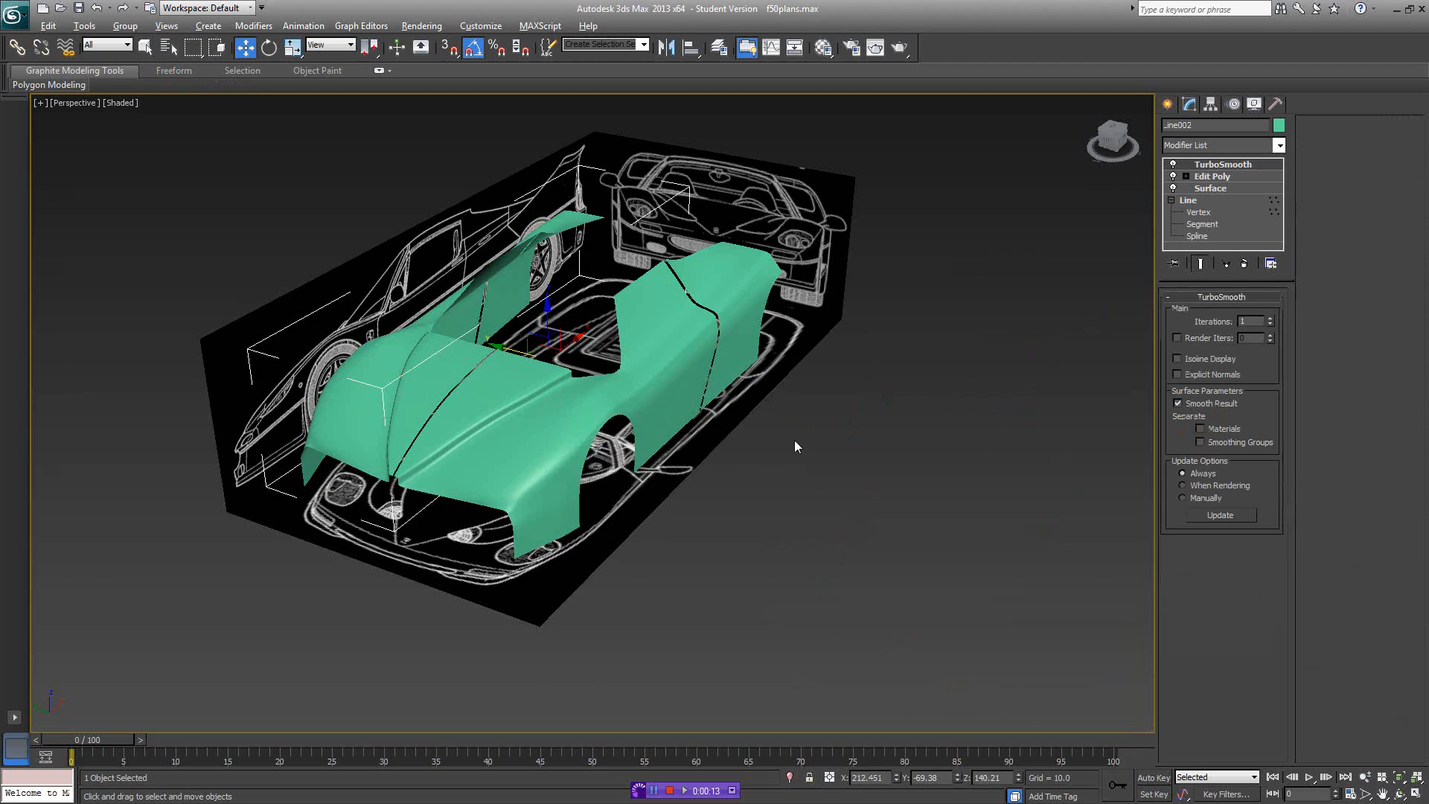
- Show edged faces in the viewport and remove the TurboSmooth modifier from the near half of the car body
{"action": "middle_click_drag", "start_coordinate": [795, 446], "coordinate": [831, 469], "text": "alt"}
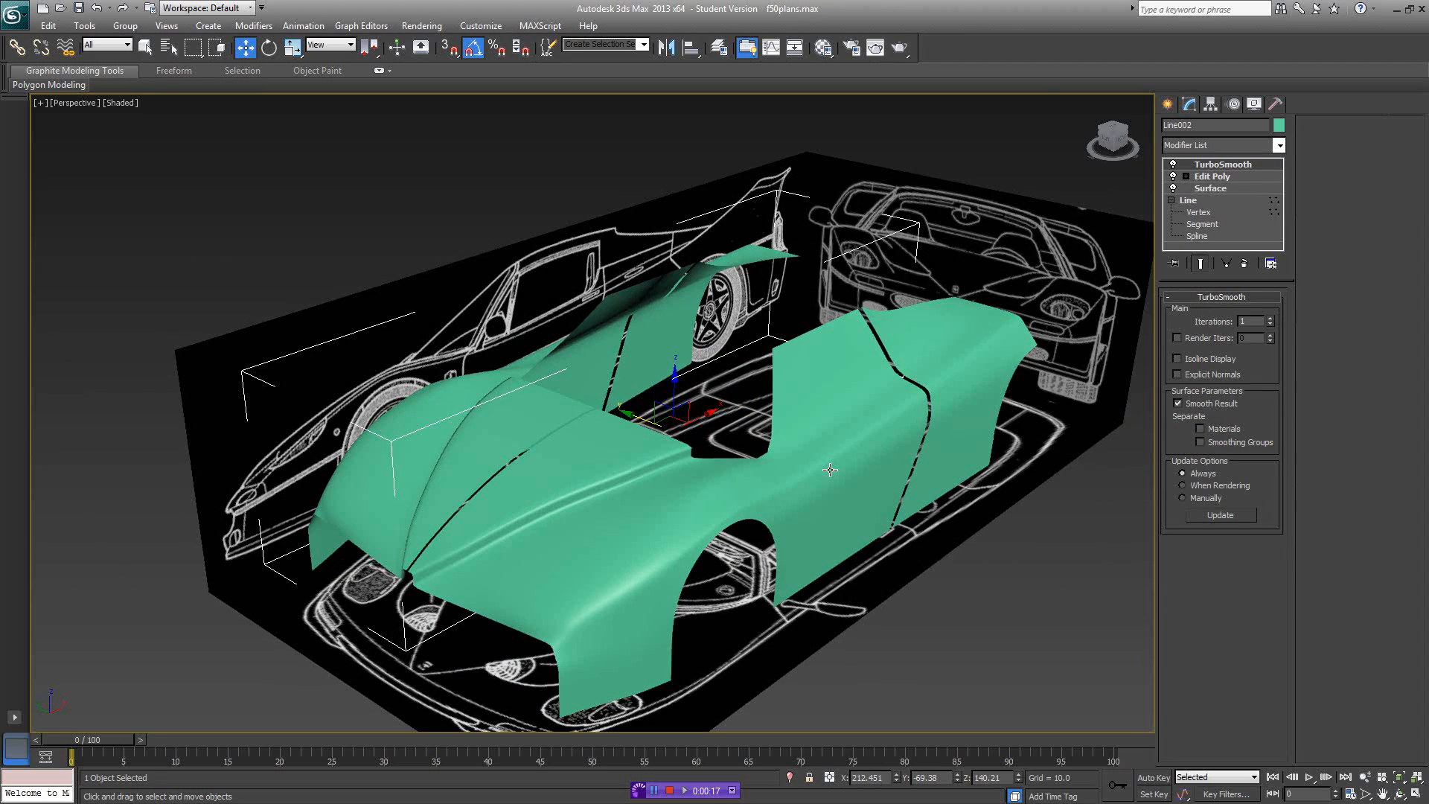
{"action": "key", "text": "F4"}
{"action": "left_click", "coordinate": [831, 469]}
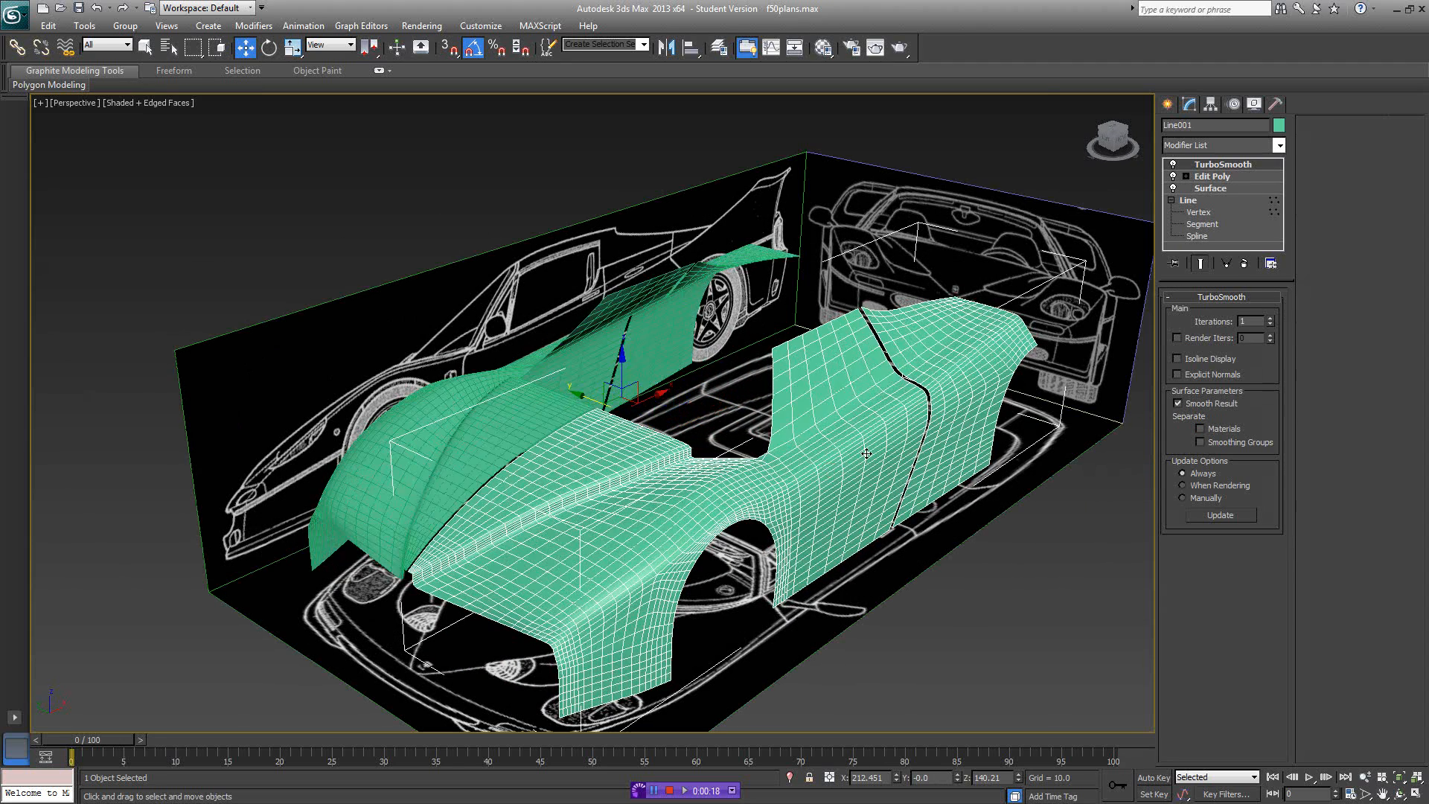
{"action": "left_click", "coordinate": [1244, 265]}
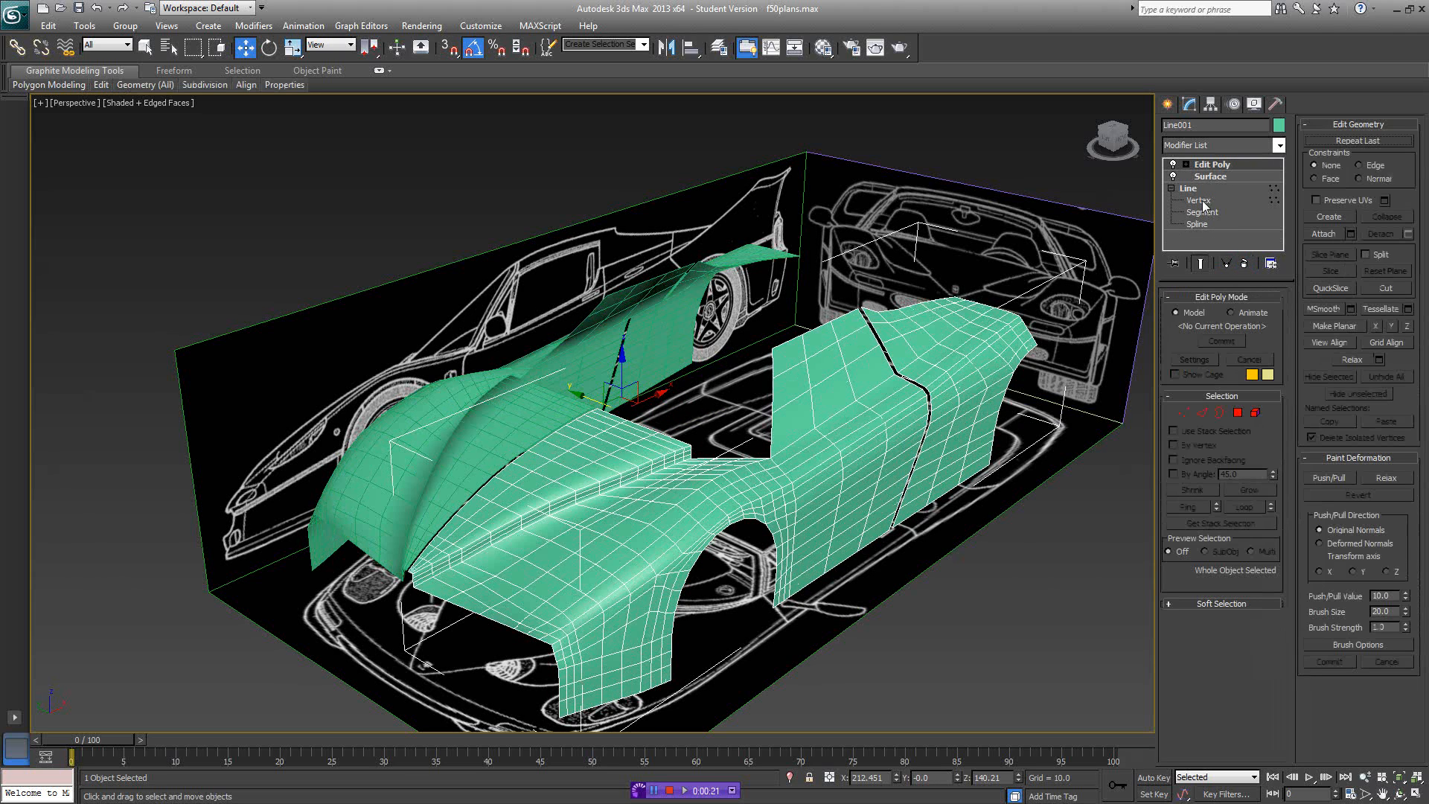
- Isolate the near body half and show the vertices of its base Line
{"action": "middle_click_drag", "start_coordinate": [909, 353], "coordinate": [900, 380], "text": "alt"}
{"action": "left_click", "coordinate": [903, 355]}
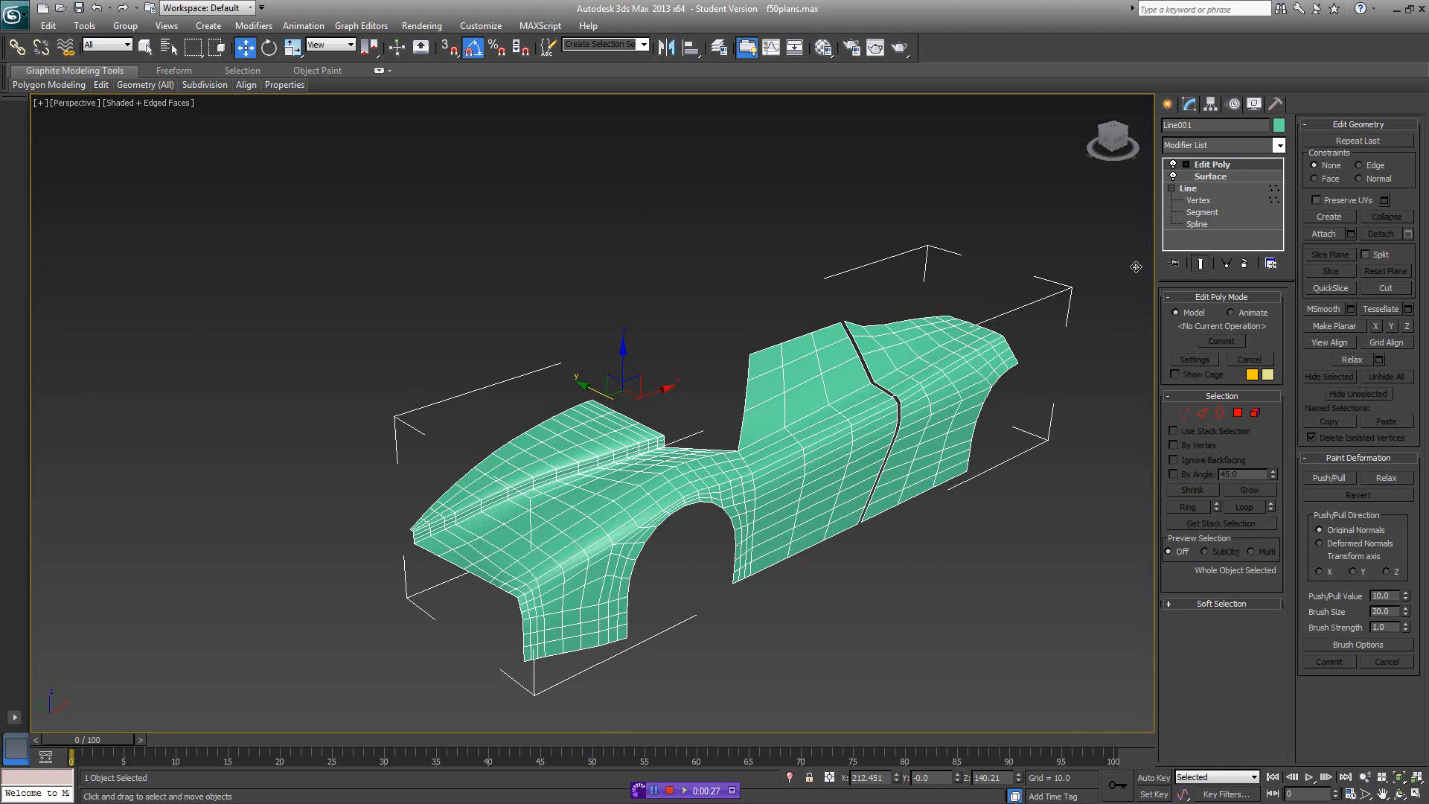
{"action": "left_click", "coordinate": [1207, 203]}
{"action": "scroll", "coordinate": [932, 378], "scroll_direction": "up", "scroll_amount": 5}
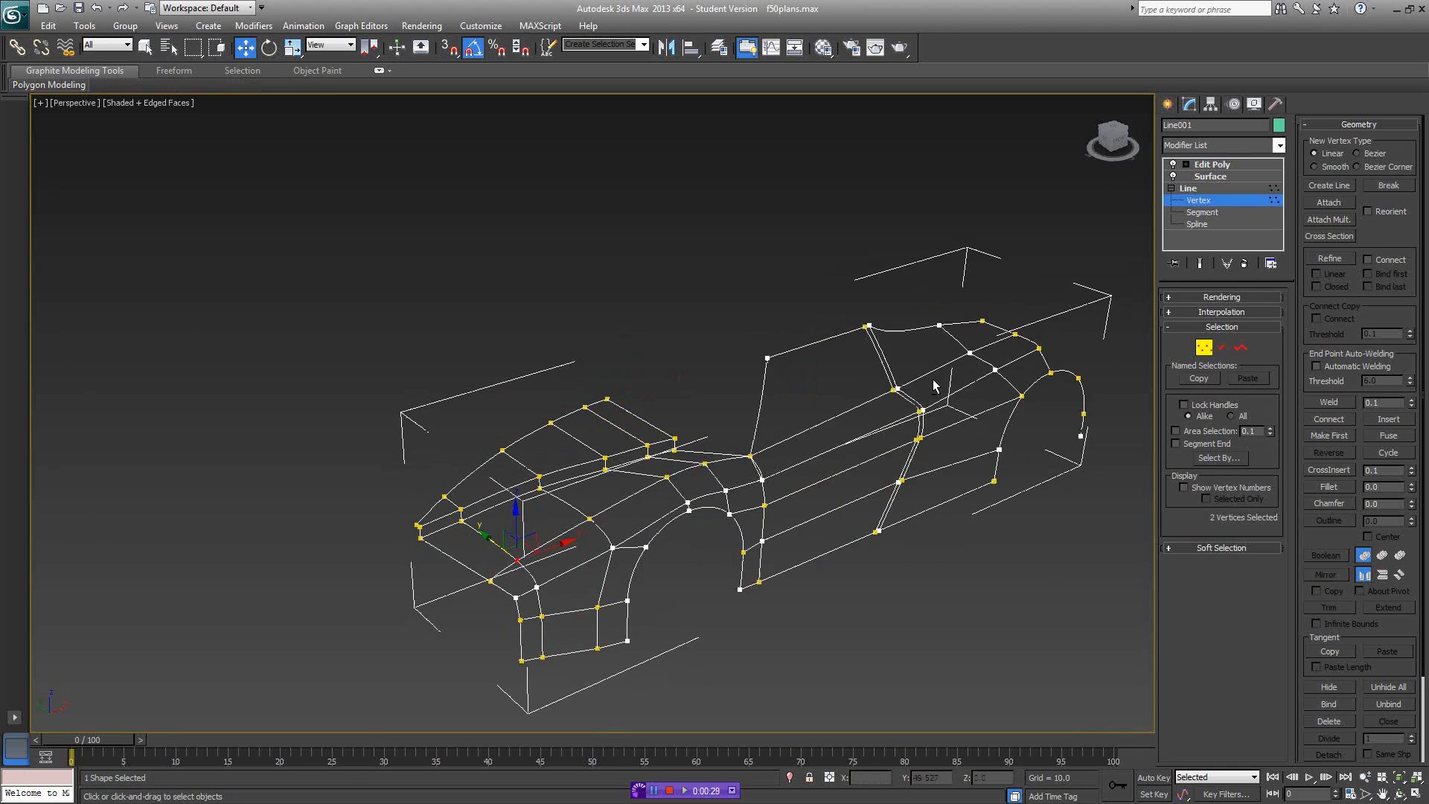
{"action": "middle_click_drag", "start_coordinate": [902, 393], "coordinate": [938, 350], "text": "alt"}
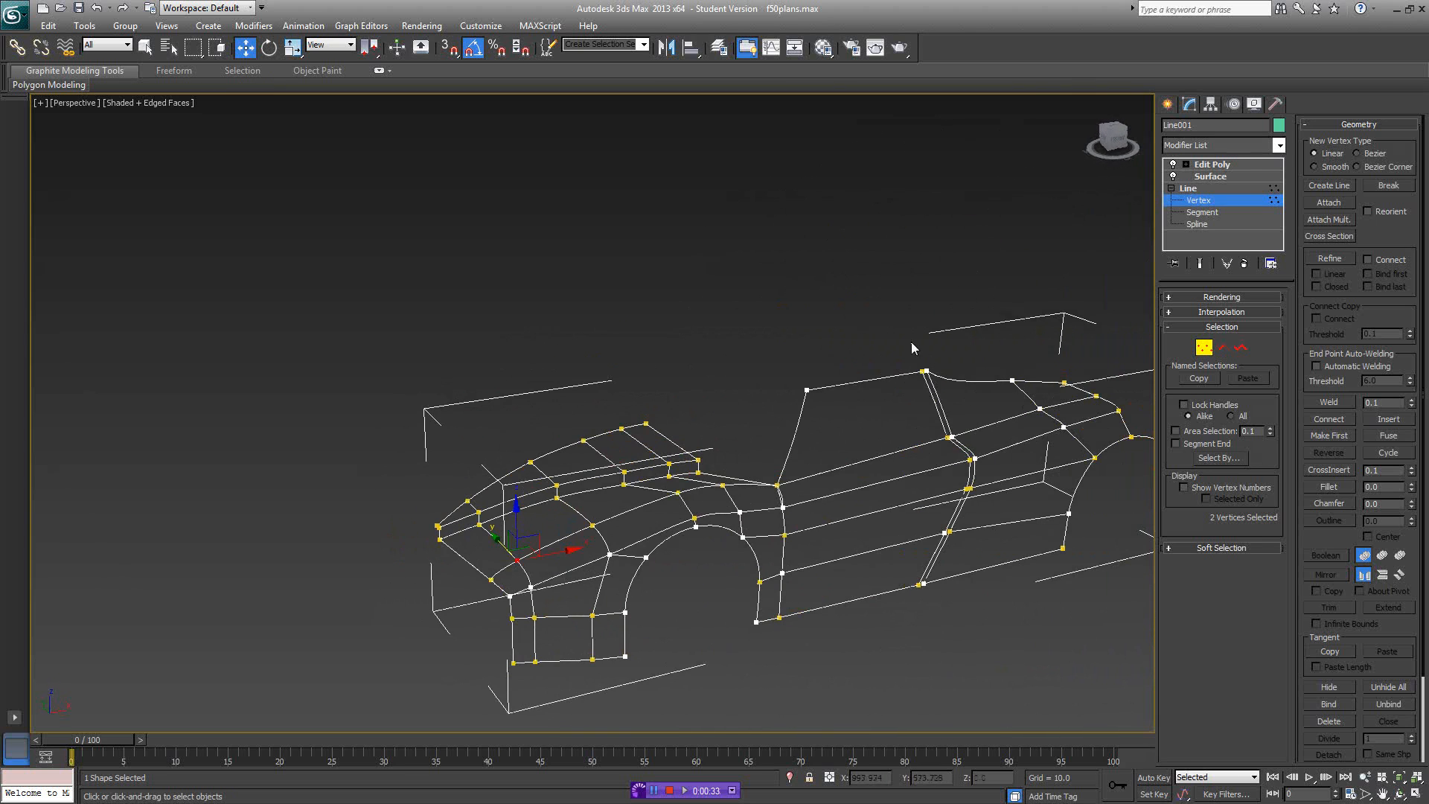
- Leave vertex editing and remove the Edit Poly modifier above Surface on the body half
{"action": "left_click", "coordinate": [1219, 179]}
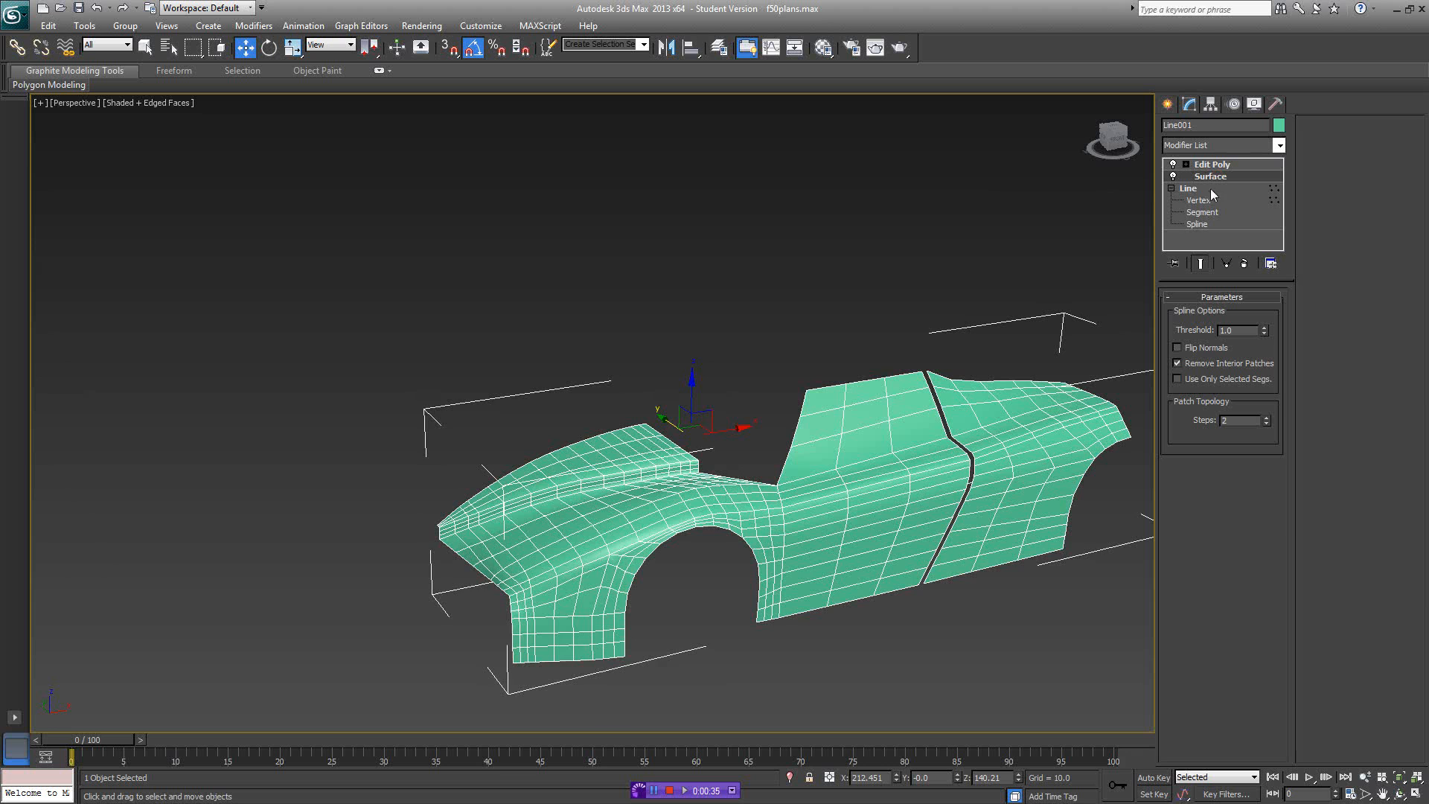
{"action": "mouse_move", "coordinate": [980, 403]}
{"action": "middle_mouse_down", "text": "alt"}
{"action": "mouse_move", "coordinate": [968, 389]}
{"action": "mouse_move", "coordinate": [978, 411]}
{"action": "middle_mouse_up", "text": "alt"}
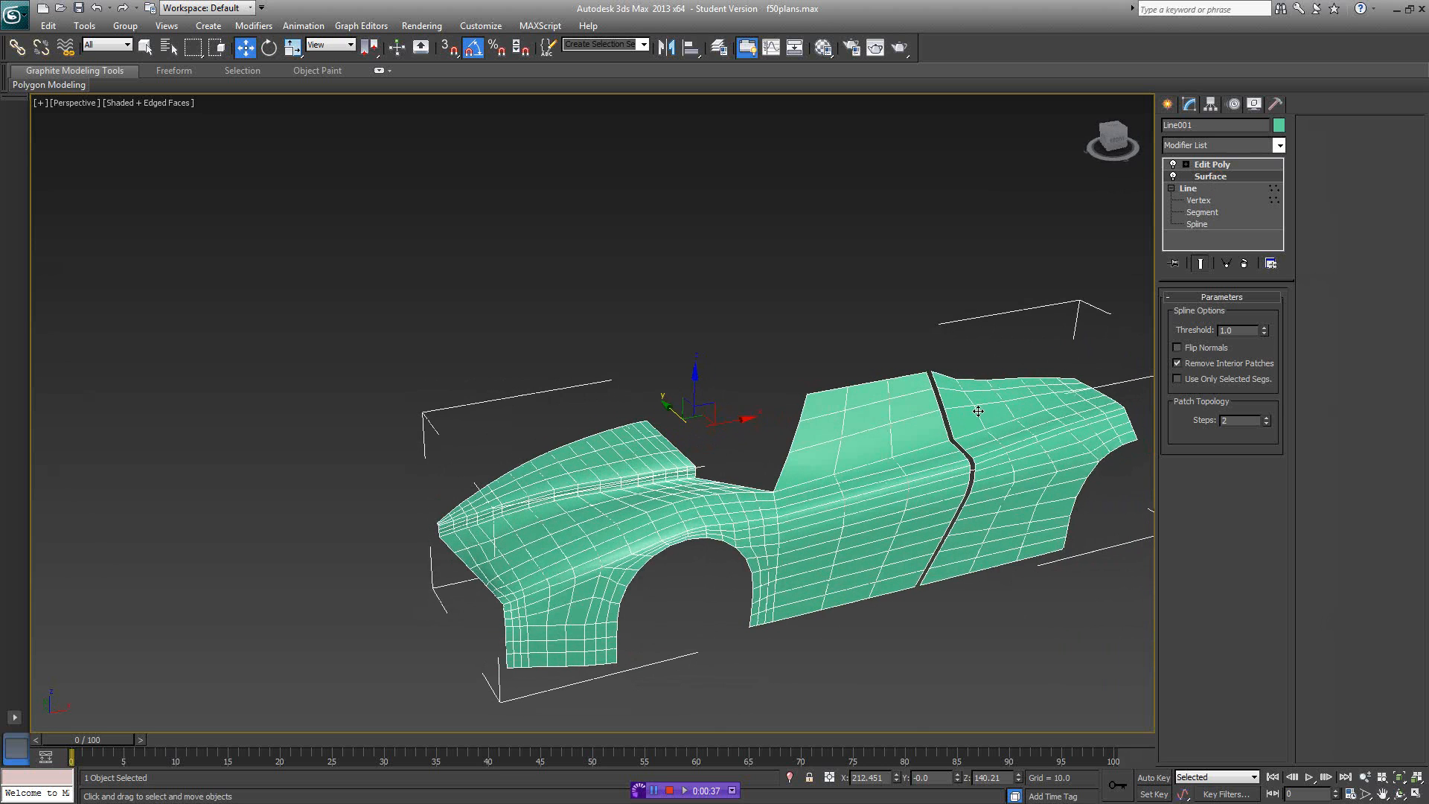
{"action": "left_click", "coordinate": [1227, 165]}
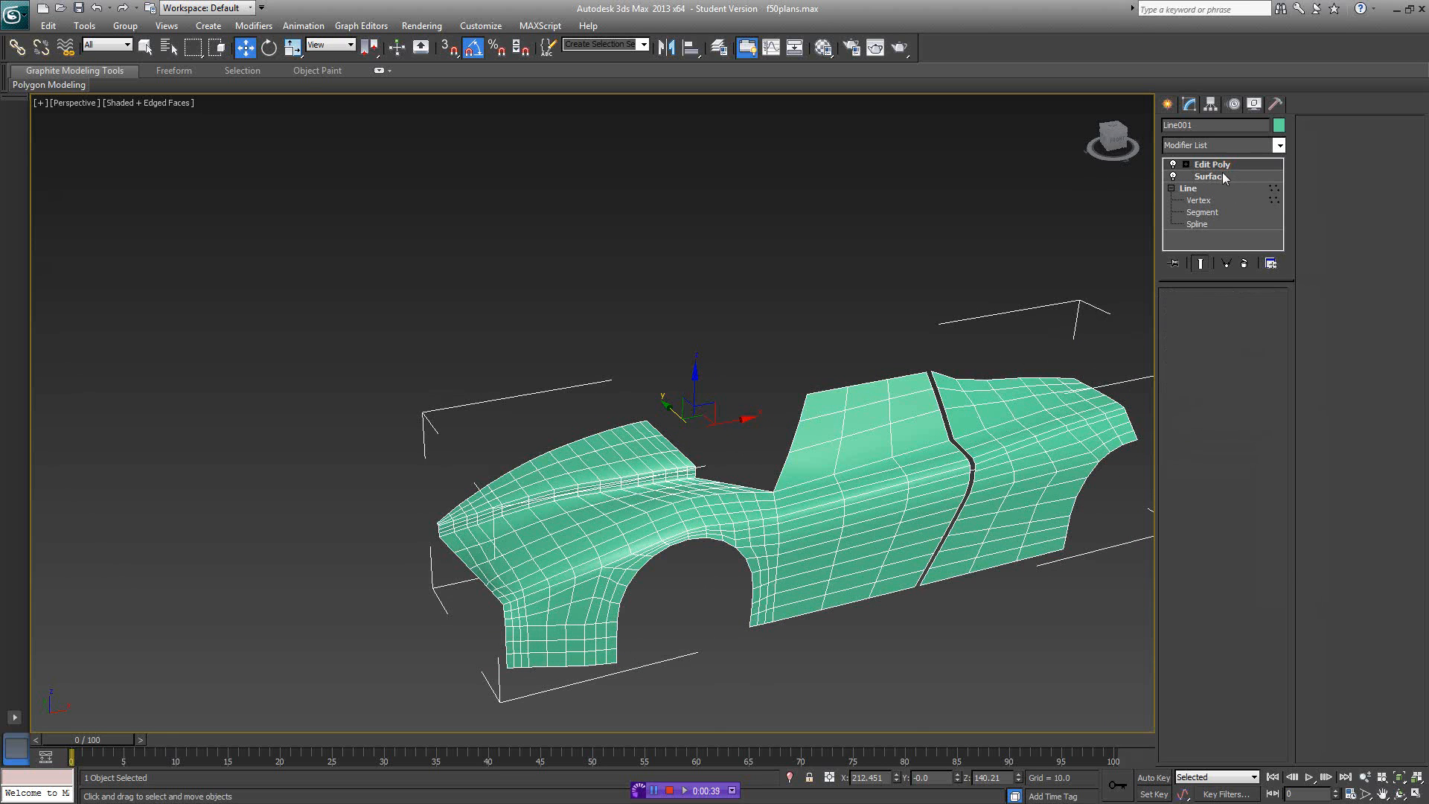
{"action": "left_click", "coordinate": [1222, 175]}
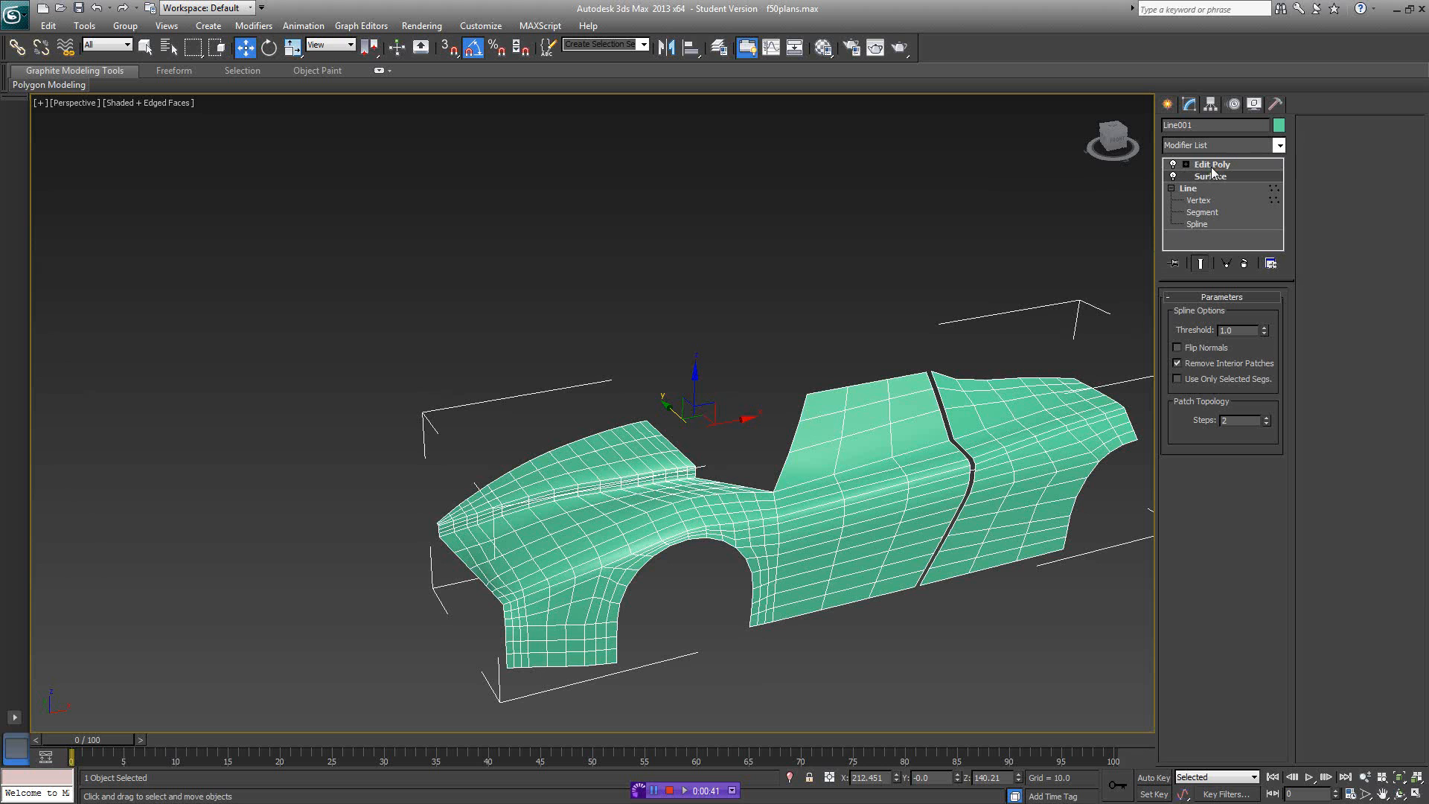
{"action": "left_click", "coordinate": [1212, 165]}
{"action": "left_click", "coordinate": [1244, 264]}
{"action": "middle_click_drag", "start_coordinate": [978, 416], "coordinate": [950, 452], "text": "alt"}
{"action": "scroll", "coordinate": [950, 468], "scroll_direction": "up", "scroll_amount": 2}
{"action": "scroll", "coordinate": [953, 450], "scroll_direction": "down", "scroll_amount": 3}
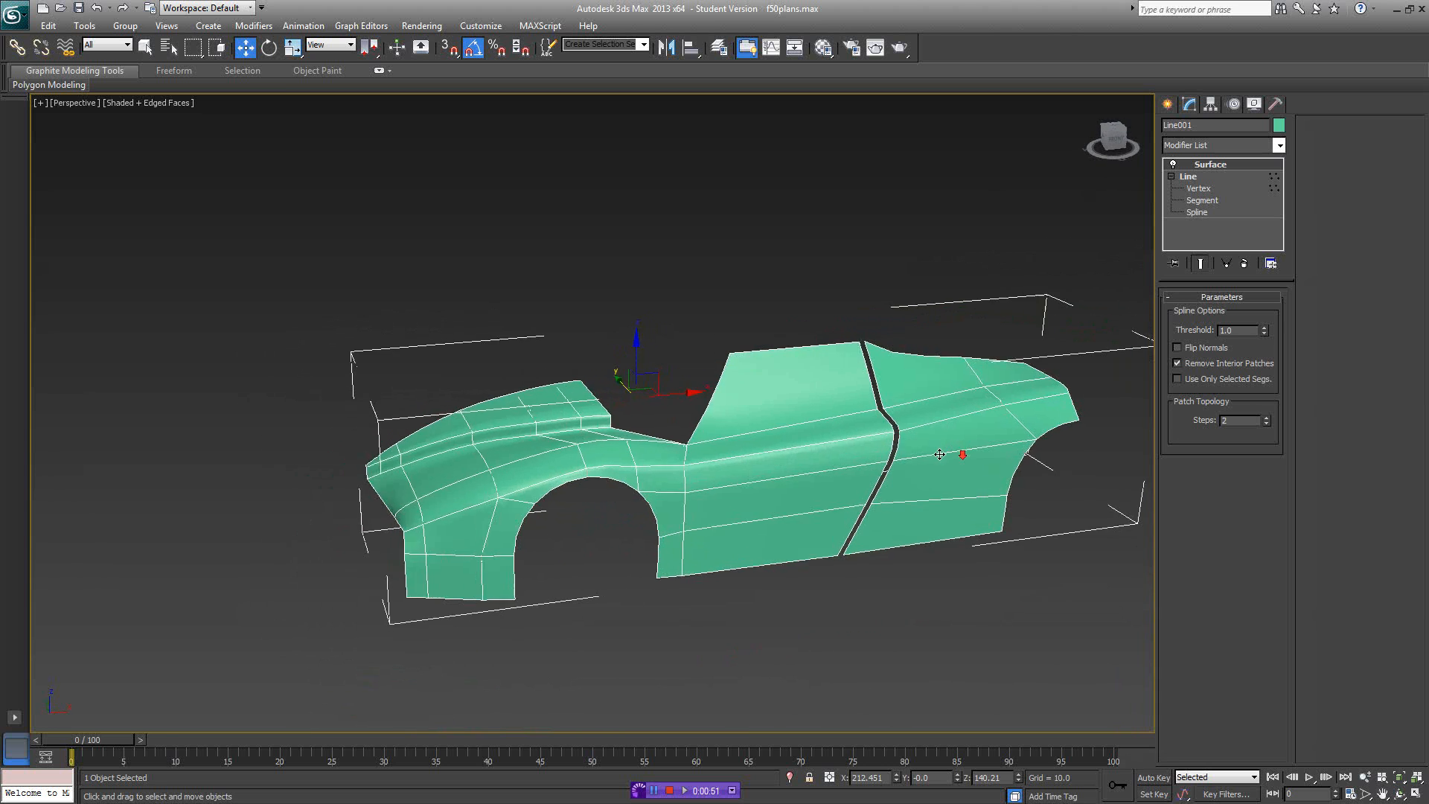
- Set the Surface modifier's patch topology steps to 0
{"action": "scroll", "coordinate": [951, 450], "scroll_direction": "up", "scroll_amount": 4}
{"action": "left_click", "coordinate": [1268, 423]}
{"action": "left_click", "coordinate": [1268, 423]}
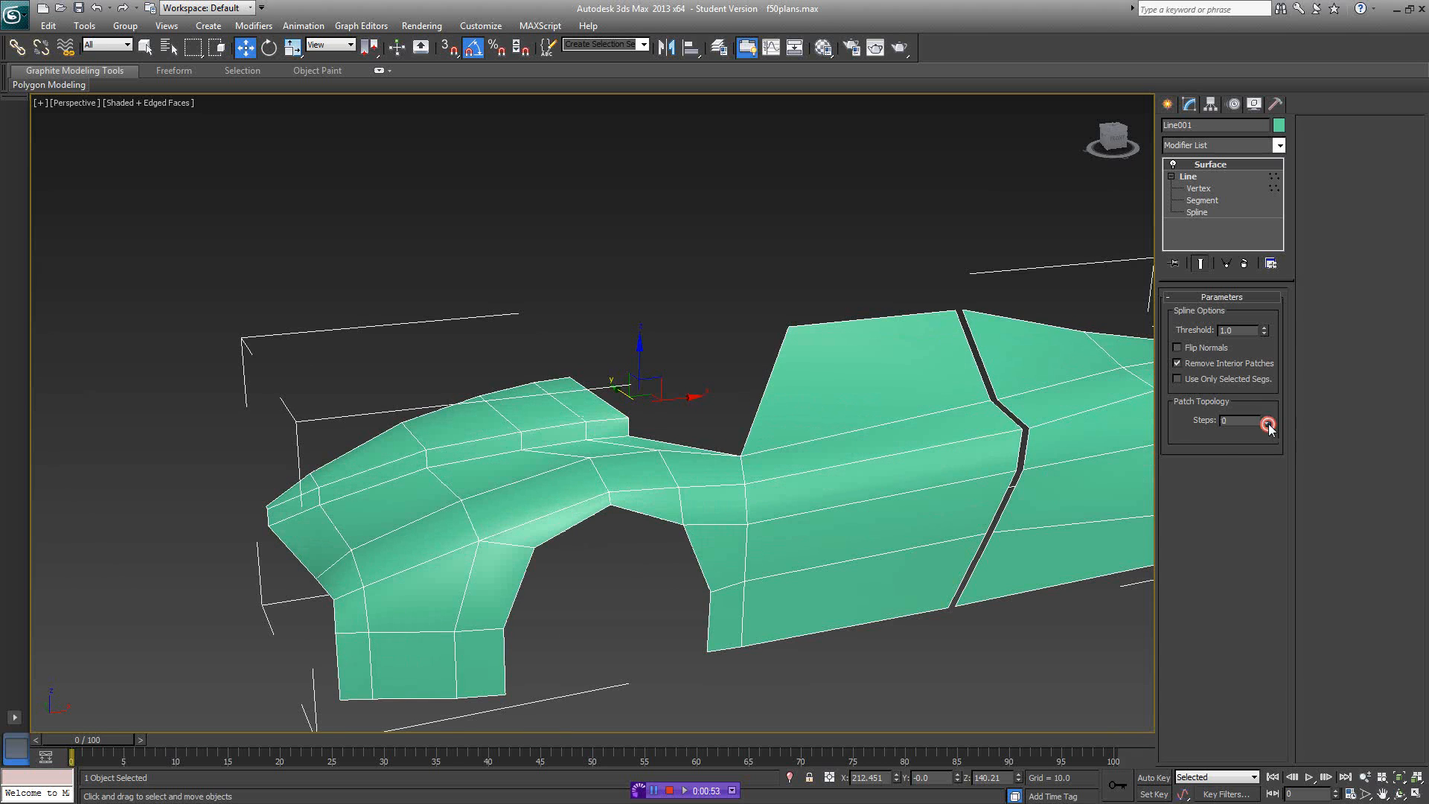
{"action": "middle_click_drag", "start_coordinate": [954, 457], "coordinate": [961, 456], "text": "alt"}
{"action": "middle_click_drag", "start_coordinate": [988, 407], "coordinate": [973, 405], "text": "alt"}
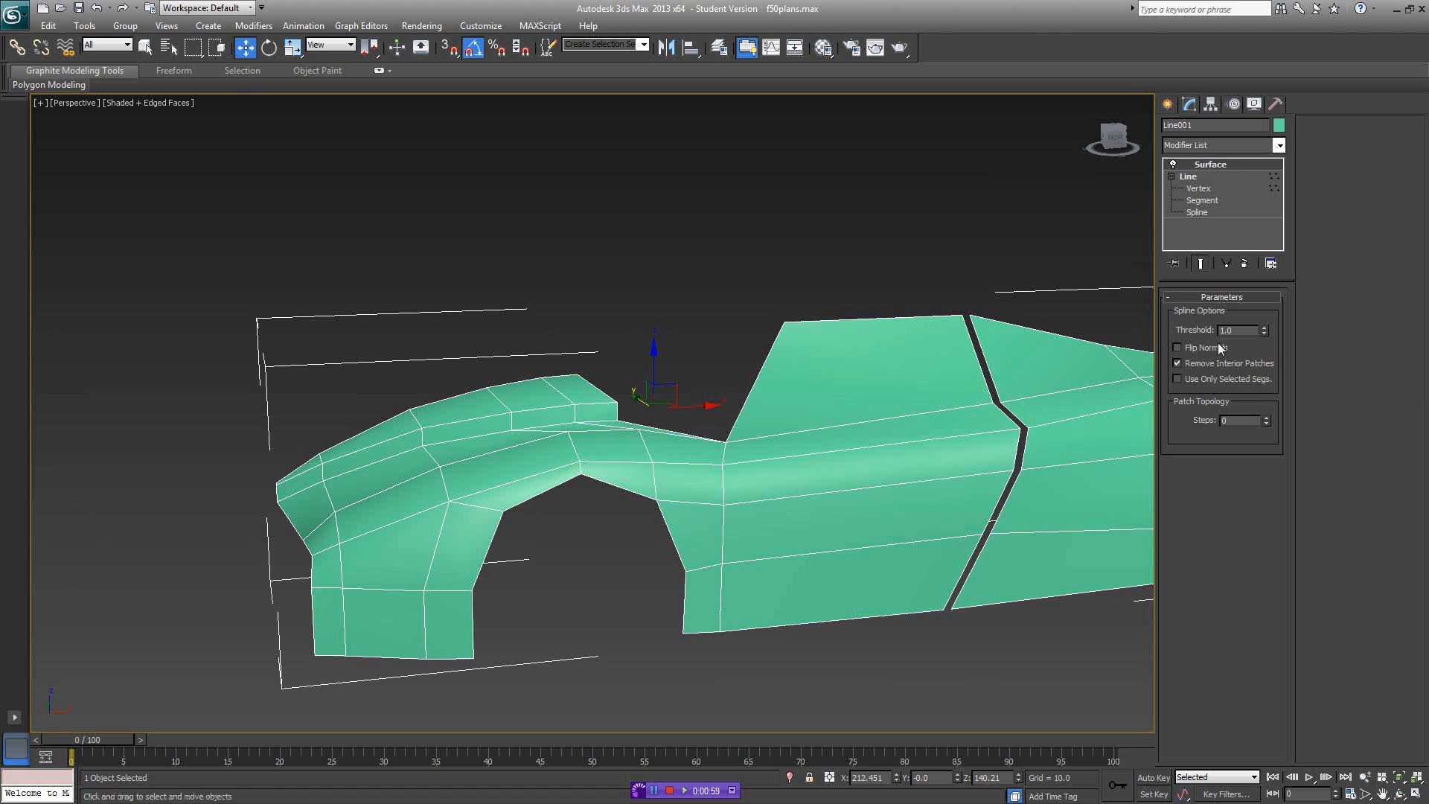
- Raise the Surface modifier's patch topology steps to 4 and lower them back to 0
{"action": "left_click", "coordinate": [1267, 418]}
{"action": "left_click", "coordinate": [1266, 418]}
{"action": "left_click", "coordinate": [1266, 418]}
{"action": "left_click", "coordinate": [1266, 418]}
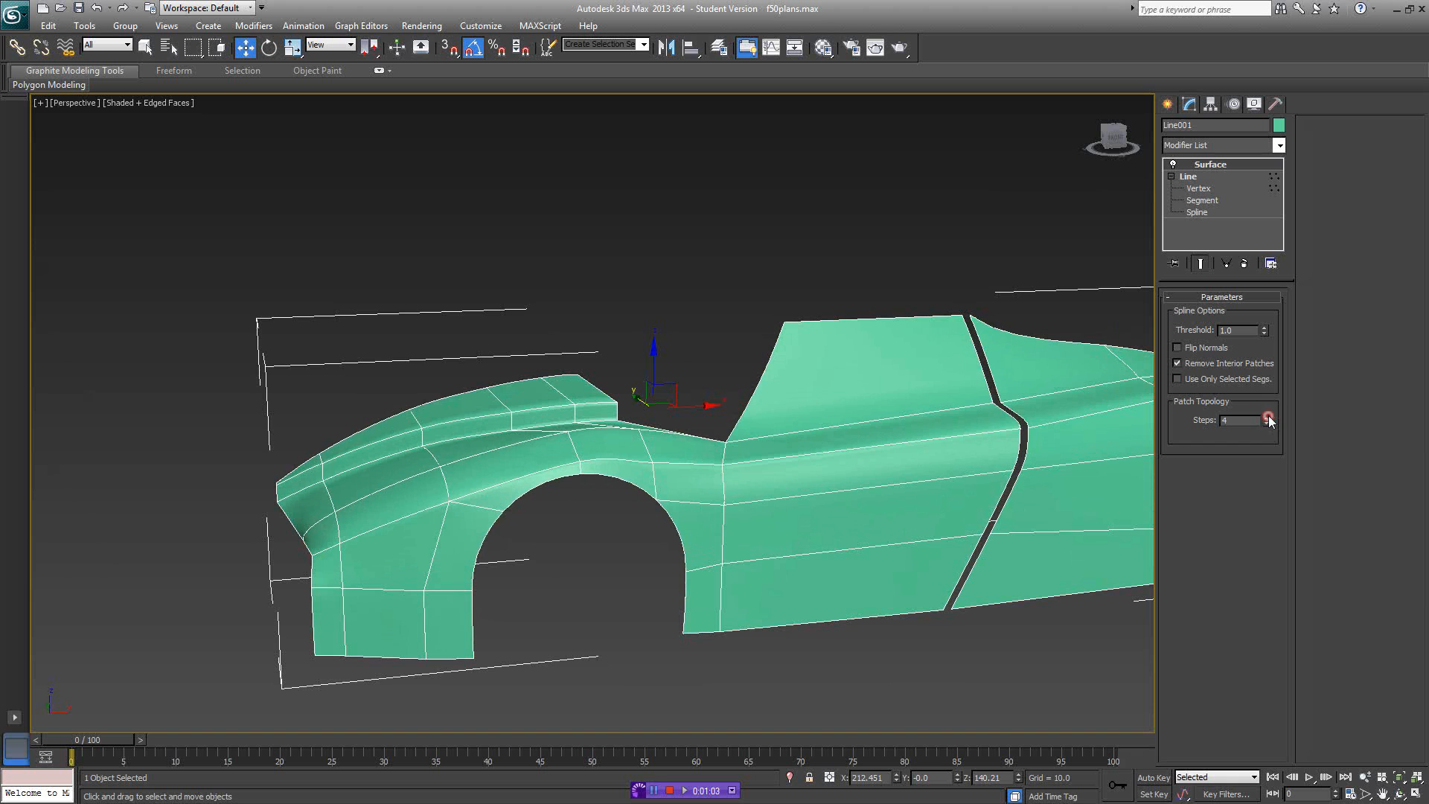
{"action": "left_click", "coordinate": [1267, 423]}
{"action": "left_click", "coordinate": [1267, 423]}
{"action": "left_click", "coordinate": [1267, 423]}
{"action": "left_click", "coordinate": [1266, 423]}
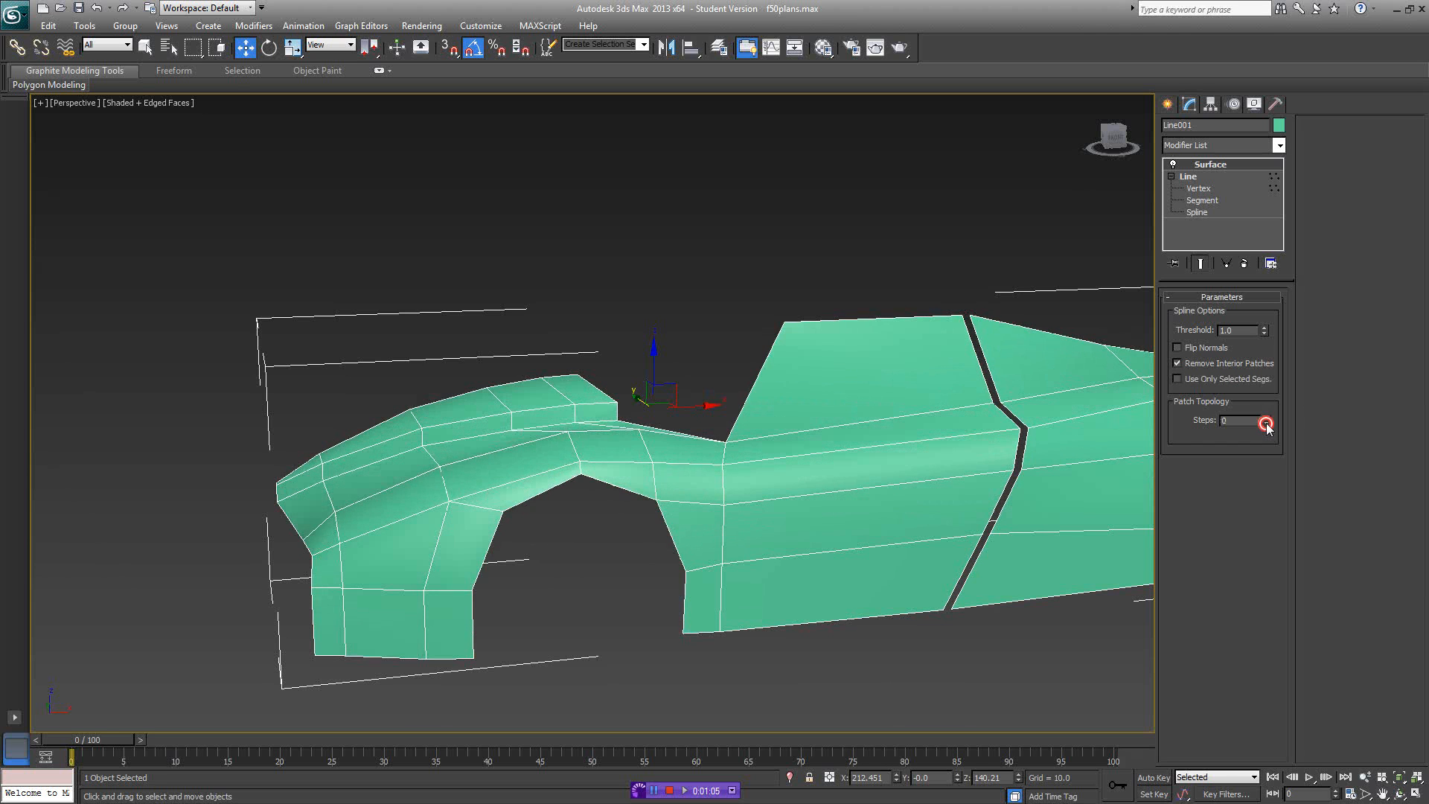
- Set the Surface modifier's patch topology steps to 5
{"action": "left_click", "coordinate": [1266, 418]}
{"action": "left_click", "coordinate": [1266, 417]}
{"action": "left_click", "coordinate": [1267, 418]}
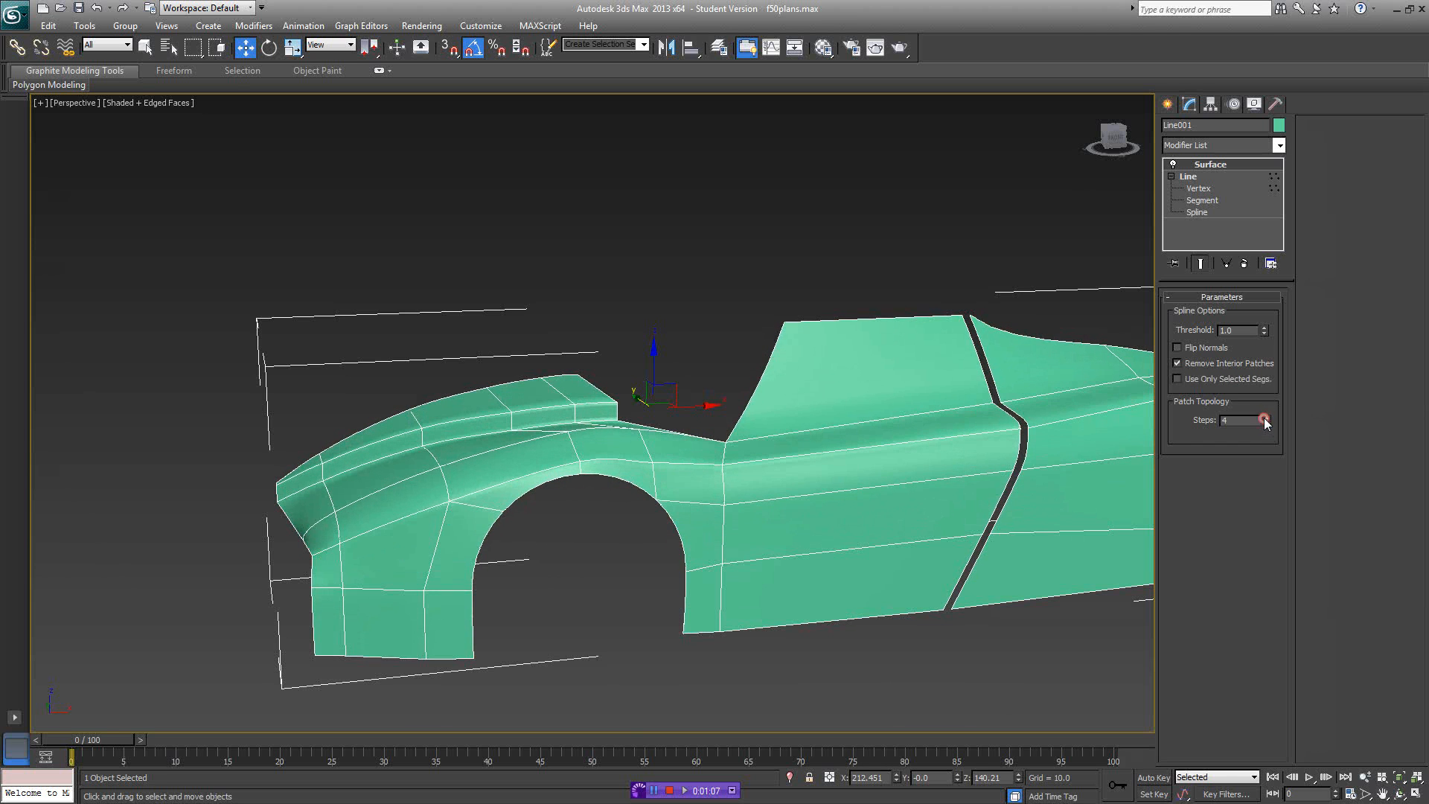
{"action": "middle_click_drag", "start_coordinate": [980, 424], "coordinate": [979, 429], "text": "alt"}
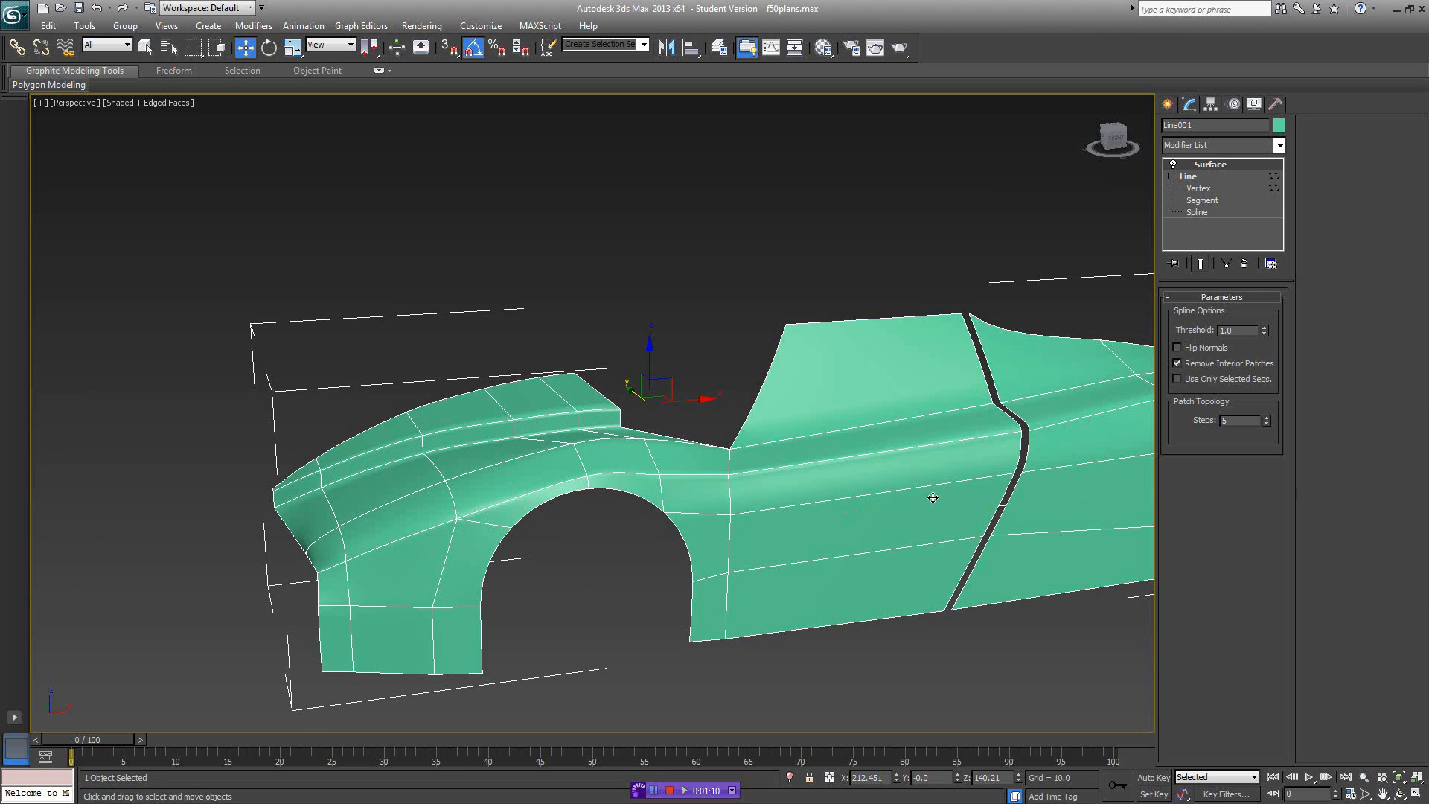
{"action": "middle_click_drag", "start_coordinate": [933, 497], "coordinate": [919, 484], "text": "alt"}
- Add an Edit Poly modifier above Surface to check the mesh density, and remove it again
{"action": "left_click", "coordinate": [1245, 149]}
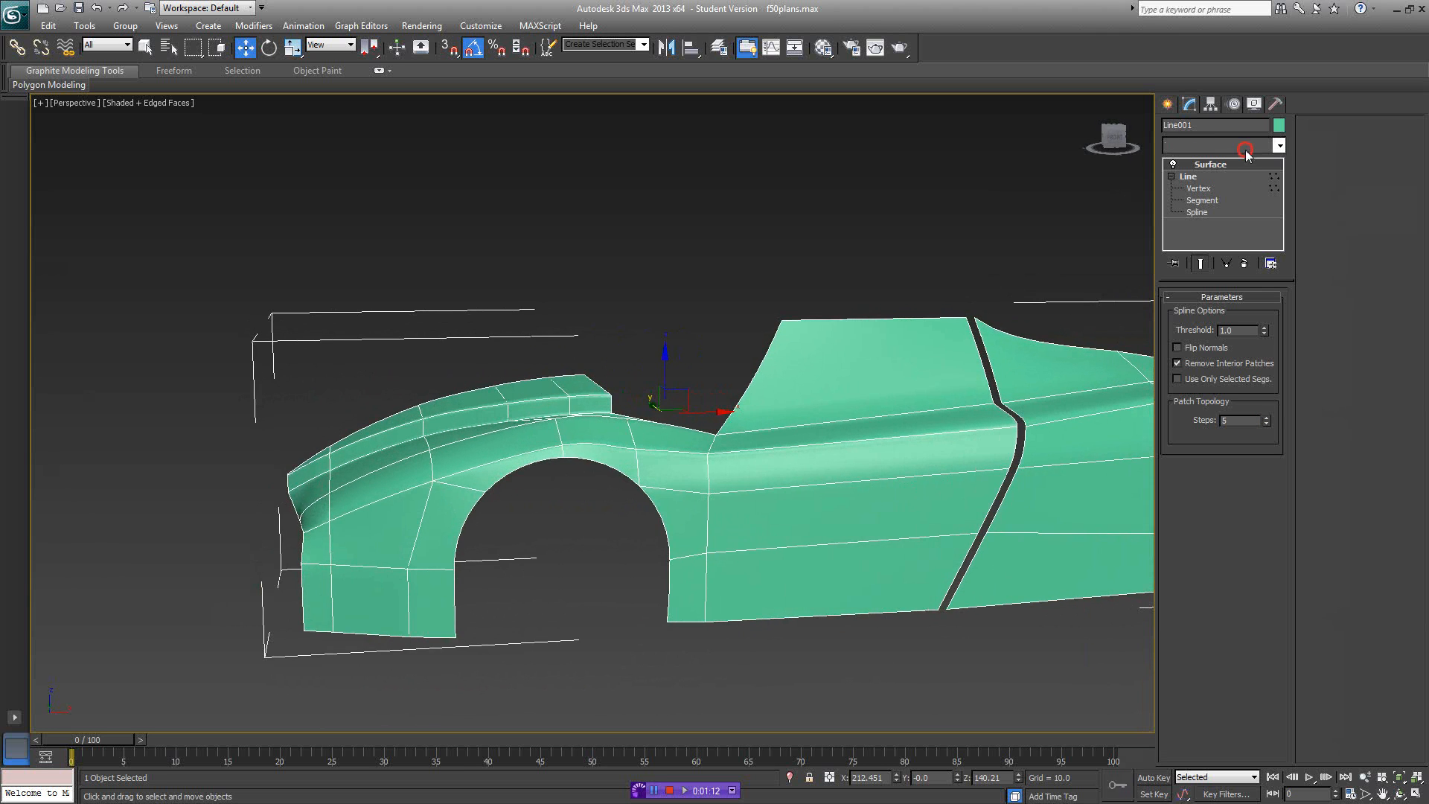
{"action": "left_click", "coordinate": [1229, 543]}
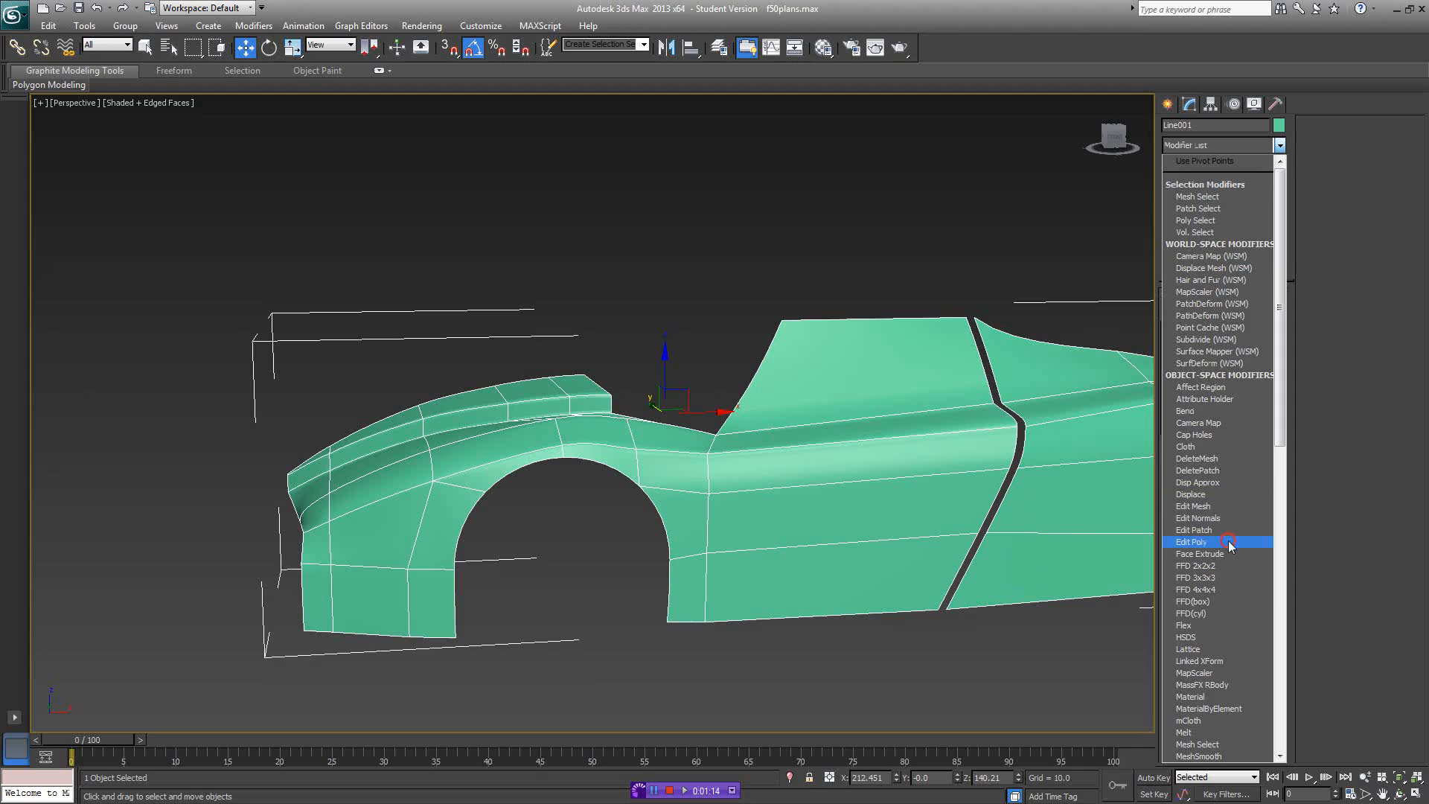
{"action": "mouse_move", "coordinate": [909, 472]}
{"action": "middle_mouse_down", "text": "alt"}
{"action": "mouse_move", "coordinate": [777, 491]}
{"action": "mouse_move", "coordinate": [942, 476]}
{"action": "mouse_move", "coordinate": [920, 477]}
{"action": "middle_mouse_up", "text": "alt"}
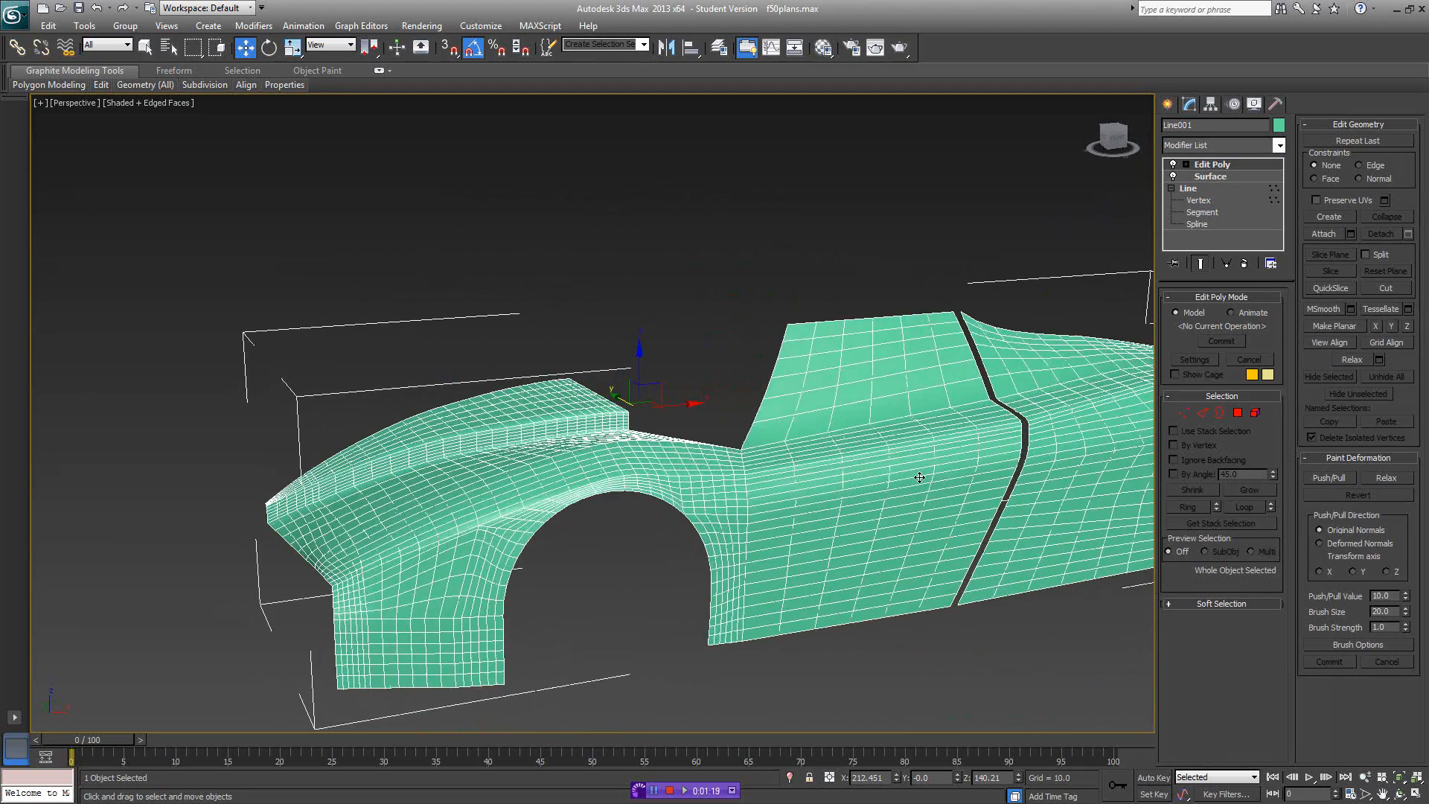
{"action": "left_click", "coordinate": [1249, 265]}
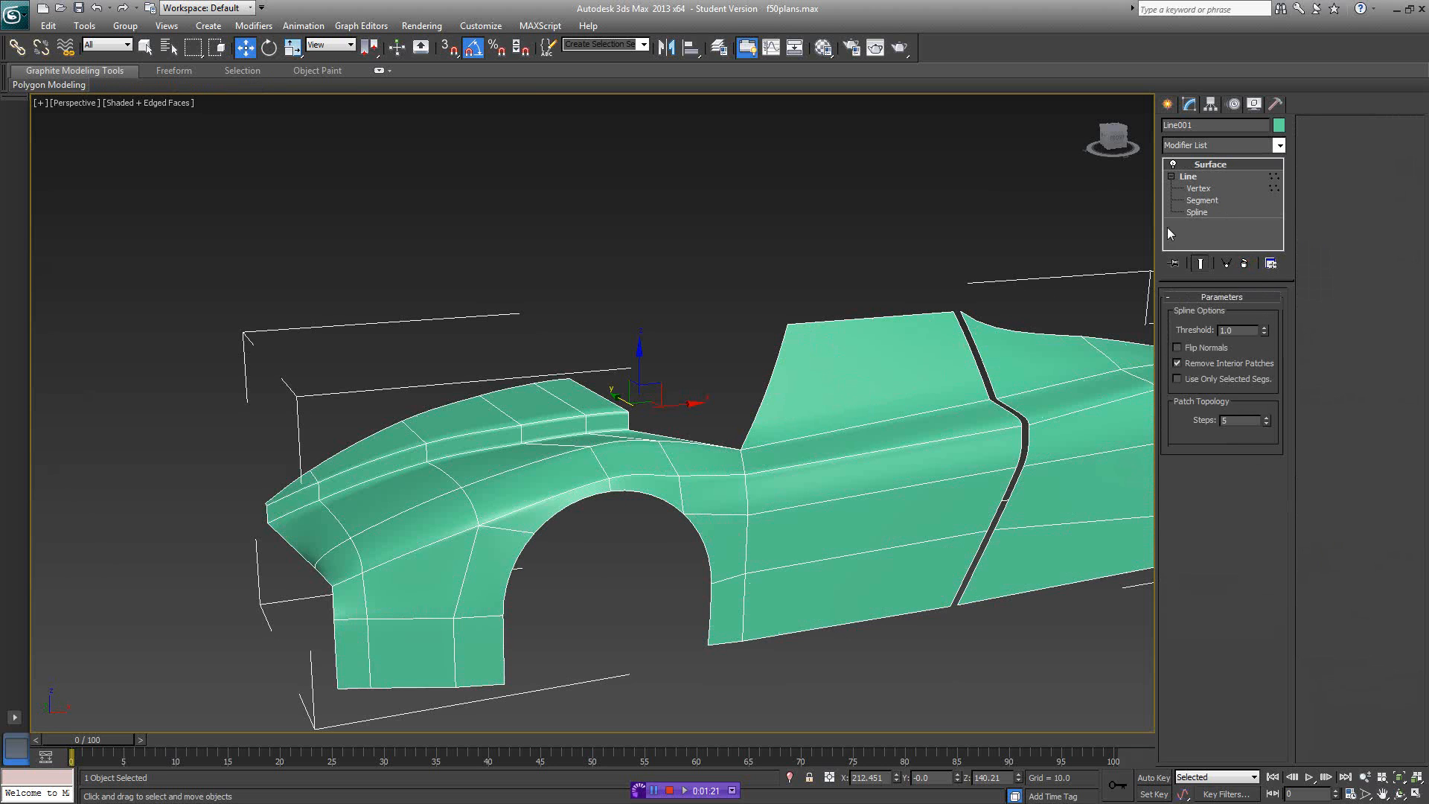
- Enter vertex editing on the base Line and examine the spline cage around the door gap and wheel arches
{"action": "mouse_move", "coordinate": [937, 371]}
{"action": "middle_mouse_down", "text": "alt"}
{"action": "mouse_move", "coordinate": [909, 386]}
{"action": "mouse_move", "coordinate": [937, 375]}
{"action": "middle_mouse_up", "text": "alt"}
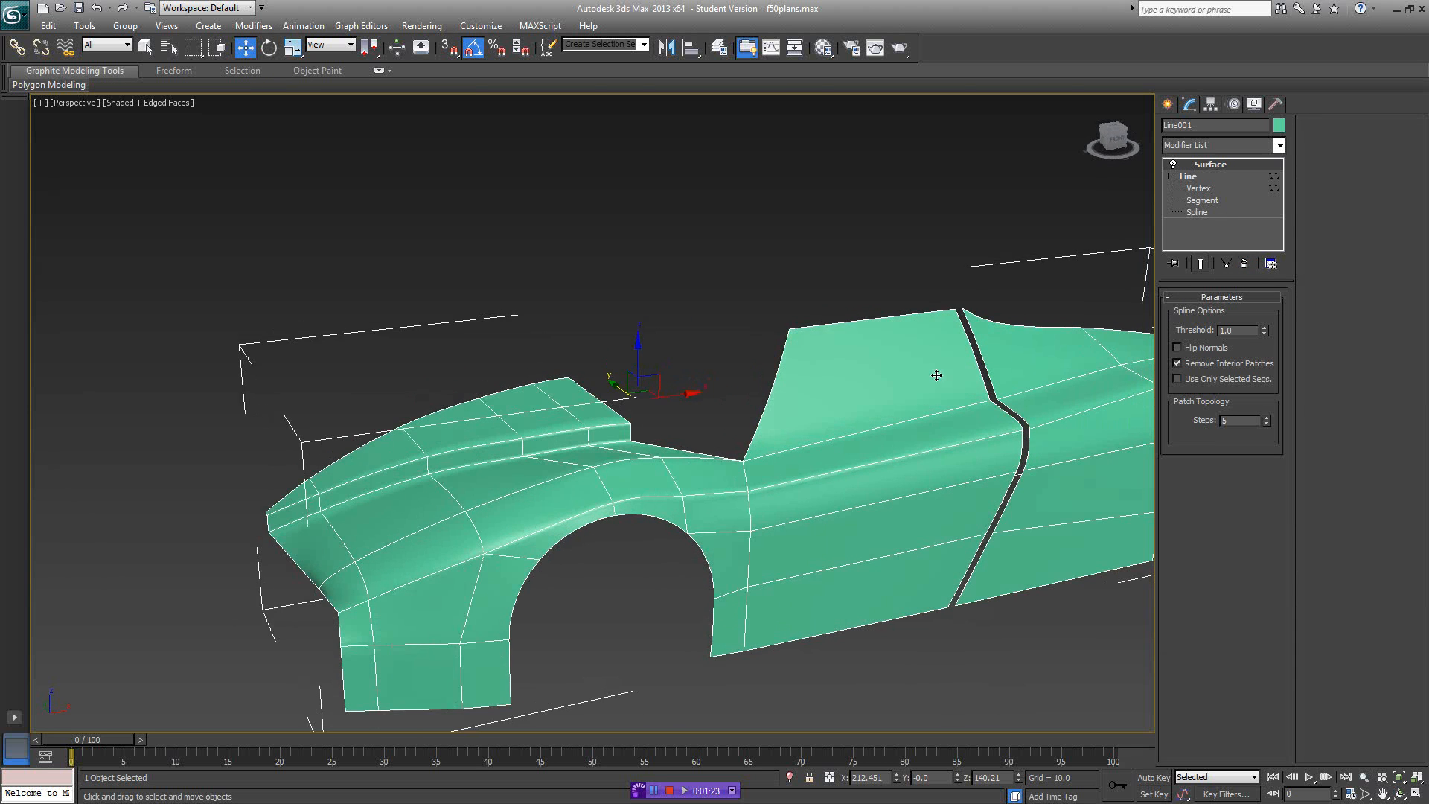
{"action": "left_click", "coordinate": [1216, 188]}
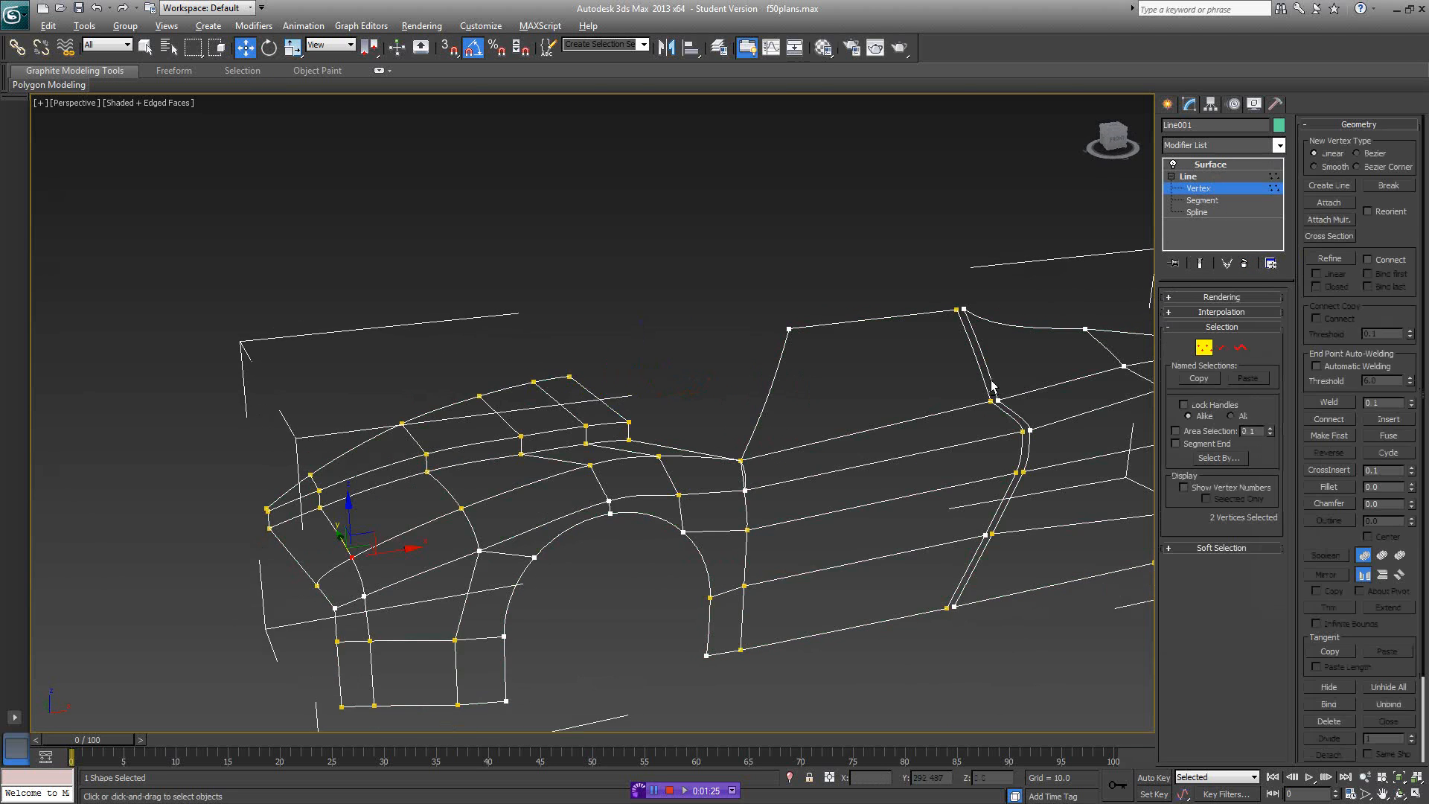
{"action": "middle_click_drag", "start_coordinate": [993, 385], "coordinate": [700, 404], "text": "alt"}
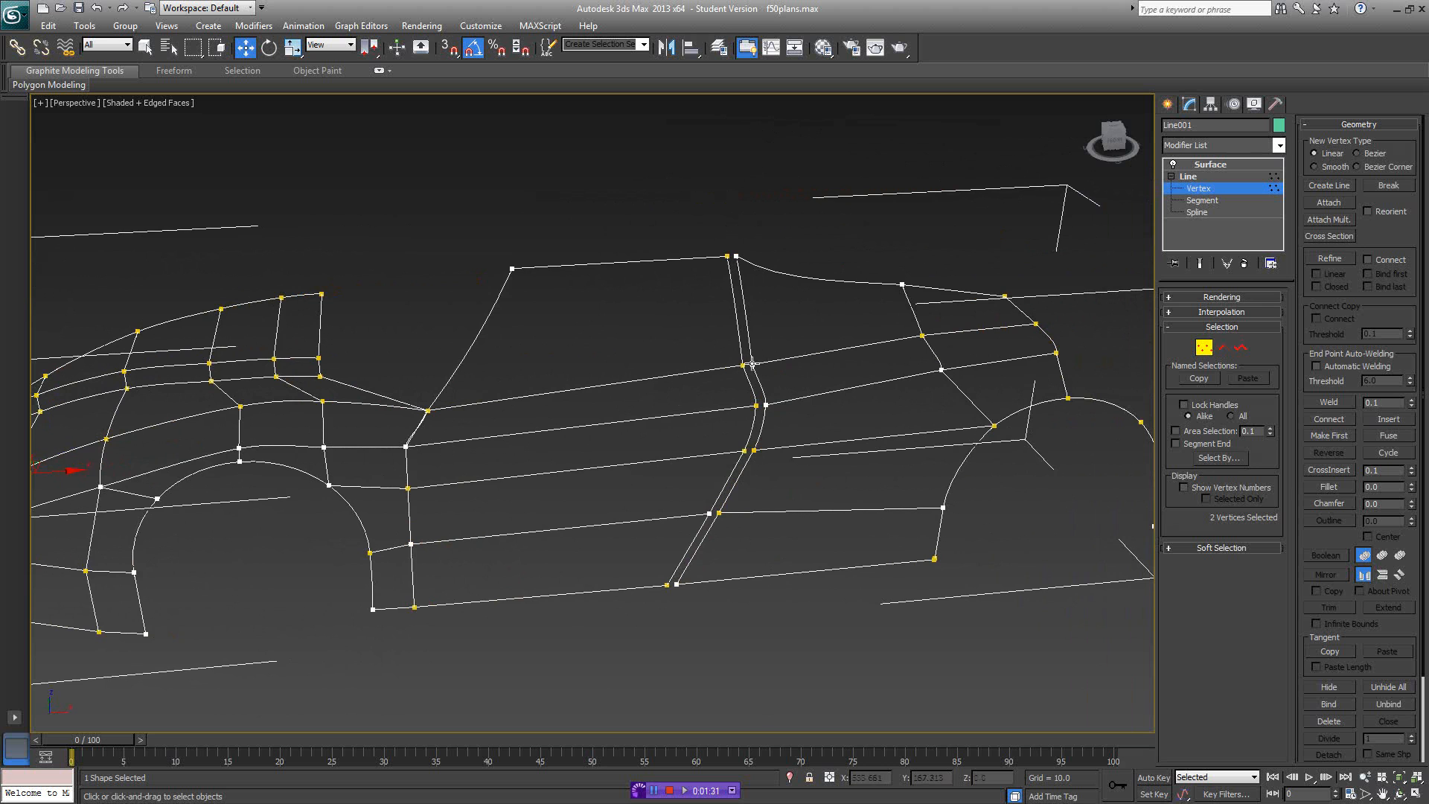
{"action": "middle_click_drag", "start_coordinate": [932, 368], "coordinate": [925, 348], "text": "alt"}
{"action": "middle_click_drag", "start_coordinate": [814, 429], "coordinate": [795, 371]}
{"action": "scroll", "coordinate": [902, 412], "scroll_direction": "down", "scroll_amount": 5}
{"action": "scroll", "coordinate": [766, 408], "scroll_direction": "up", "scroll_amount": 3}
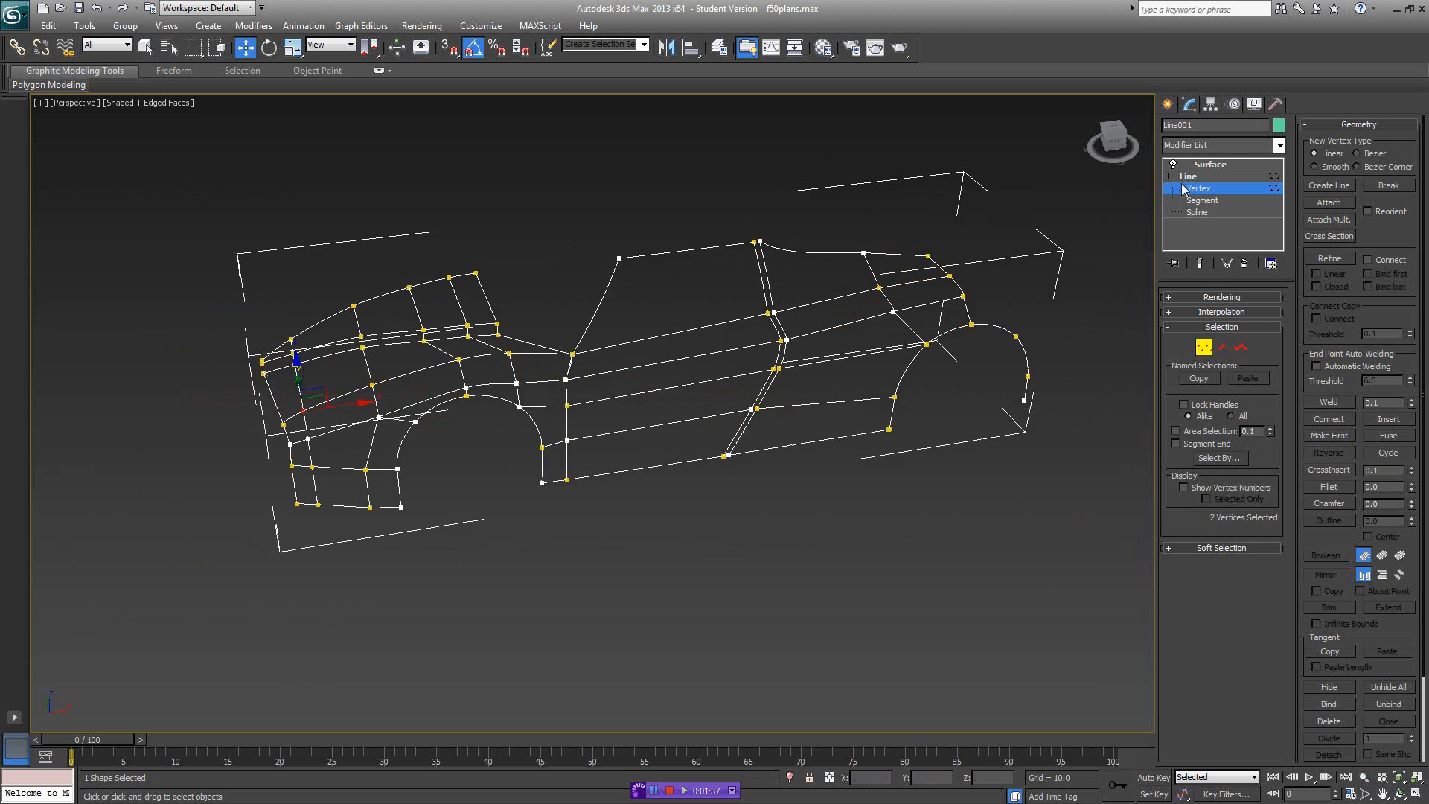
{"action": "middle_click_drag", "start_coordinate": [889, 318], "coordinate": [881, 330], "text": "alt"}
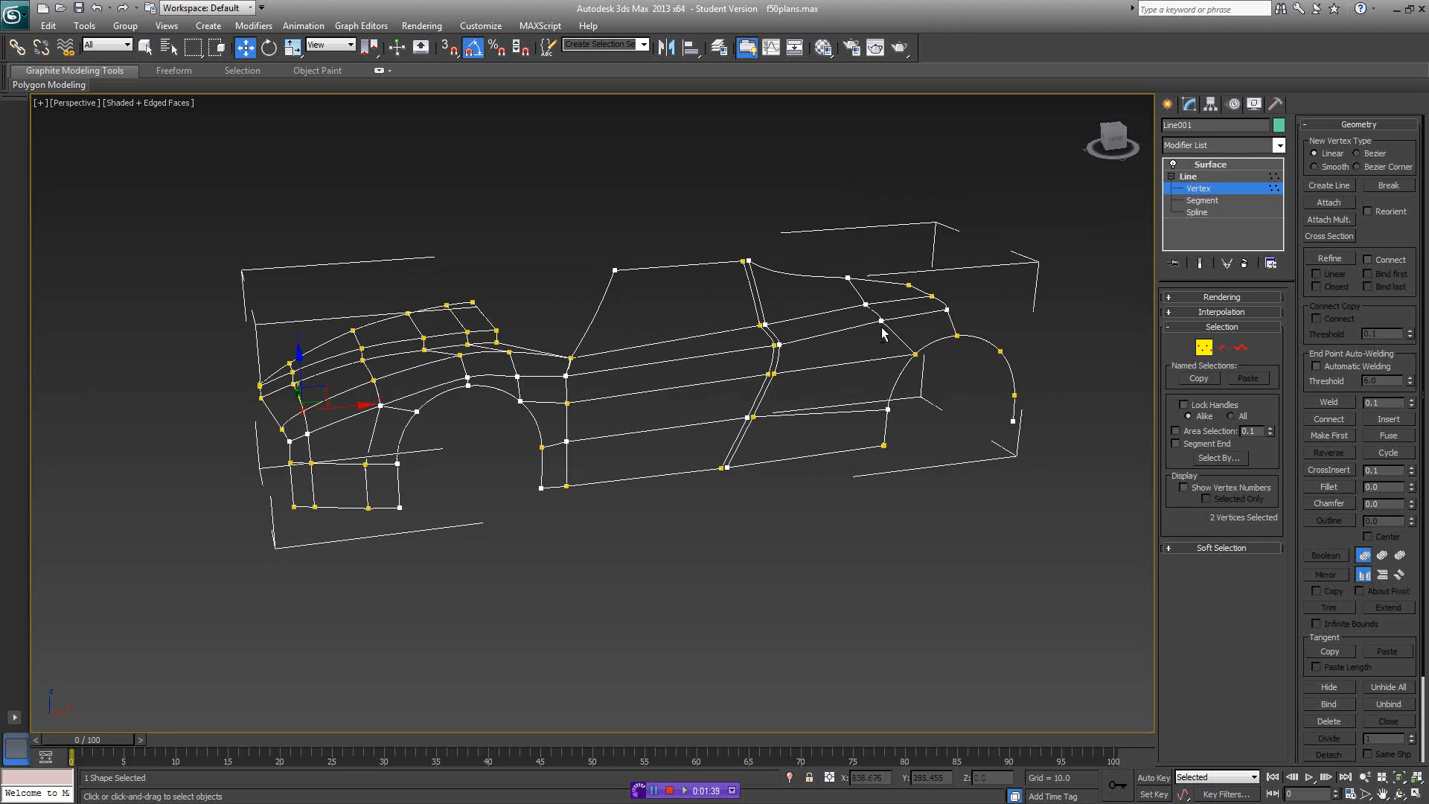
{"action": "middle_click_drag", "start_coordinate": [765, 366], "coordinate": [811, 383]}
{"action": "scroll", "coordinate": [810, 382], "scroll_direction": "up", "scroll_amount": 4}
{"action": "middle_click_drag", "start_coordinate": [917, 364], "coordinate": [888, 372]}
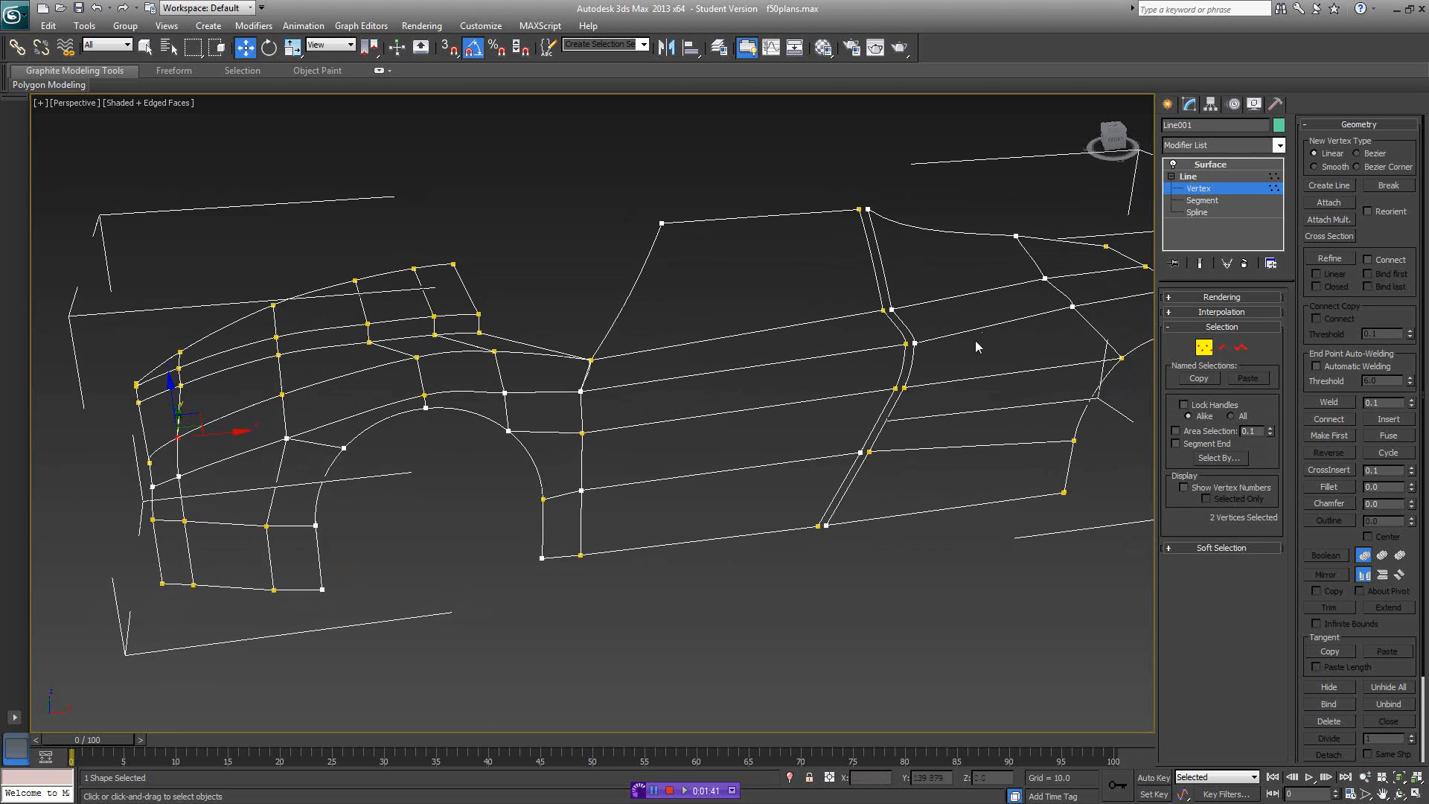
{"action": "middle_click_drag", "start_coordinate": [974, 411], "coordinate": [972, 406], "text": "alt"}
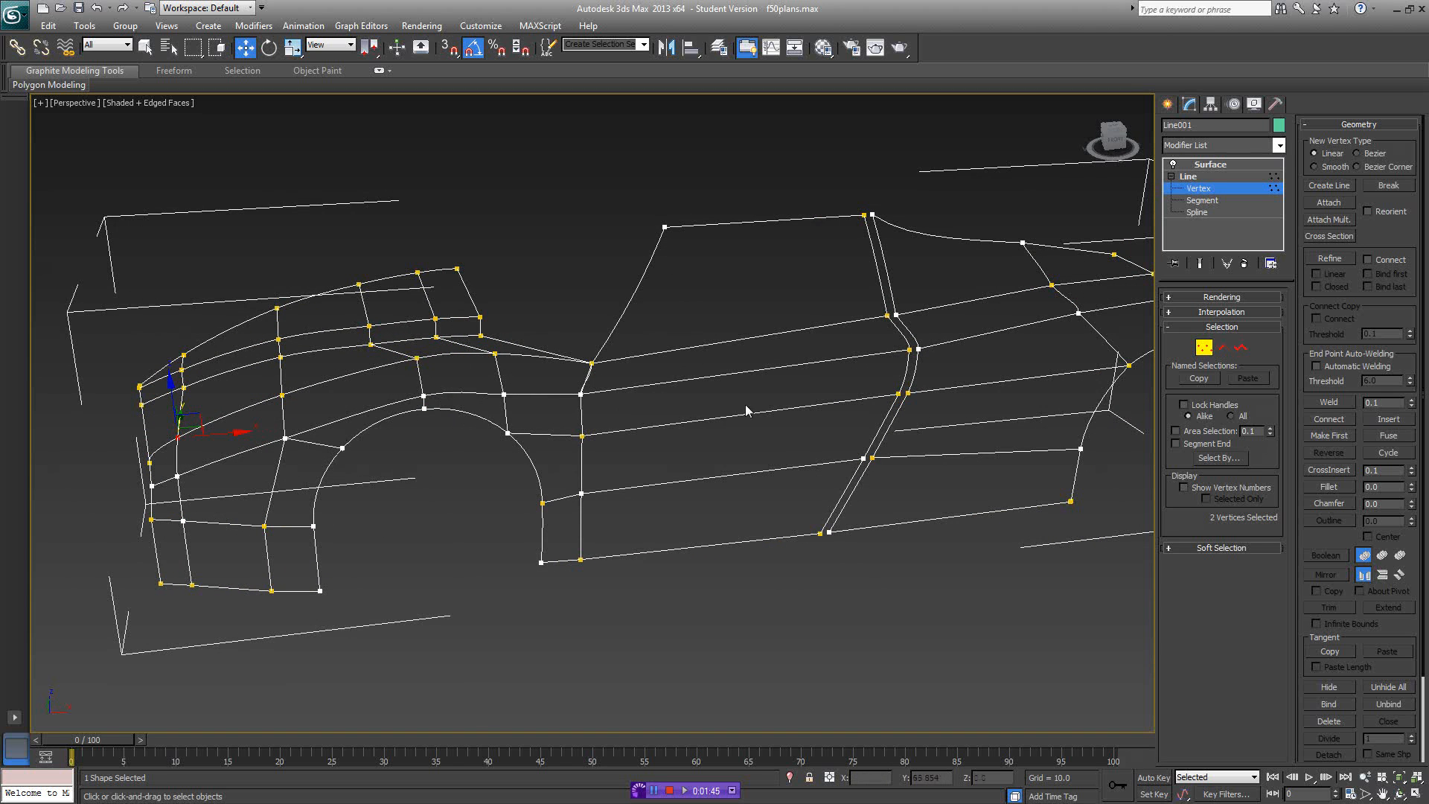
{"action": "middle_click_drag", "start_coordinate": [746, 406], "coordinate": [624, 437]}
{"action": "middle_click_drag", "start_coordinate": [806, 418], "coordinate": [795, 407], "text": "alt"}
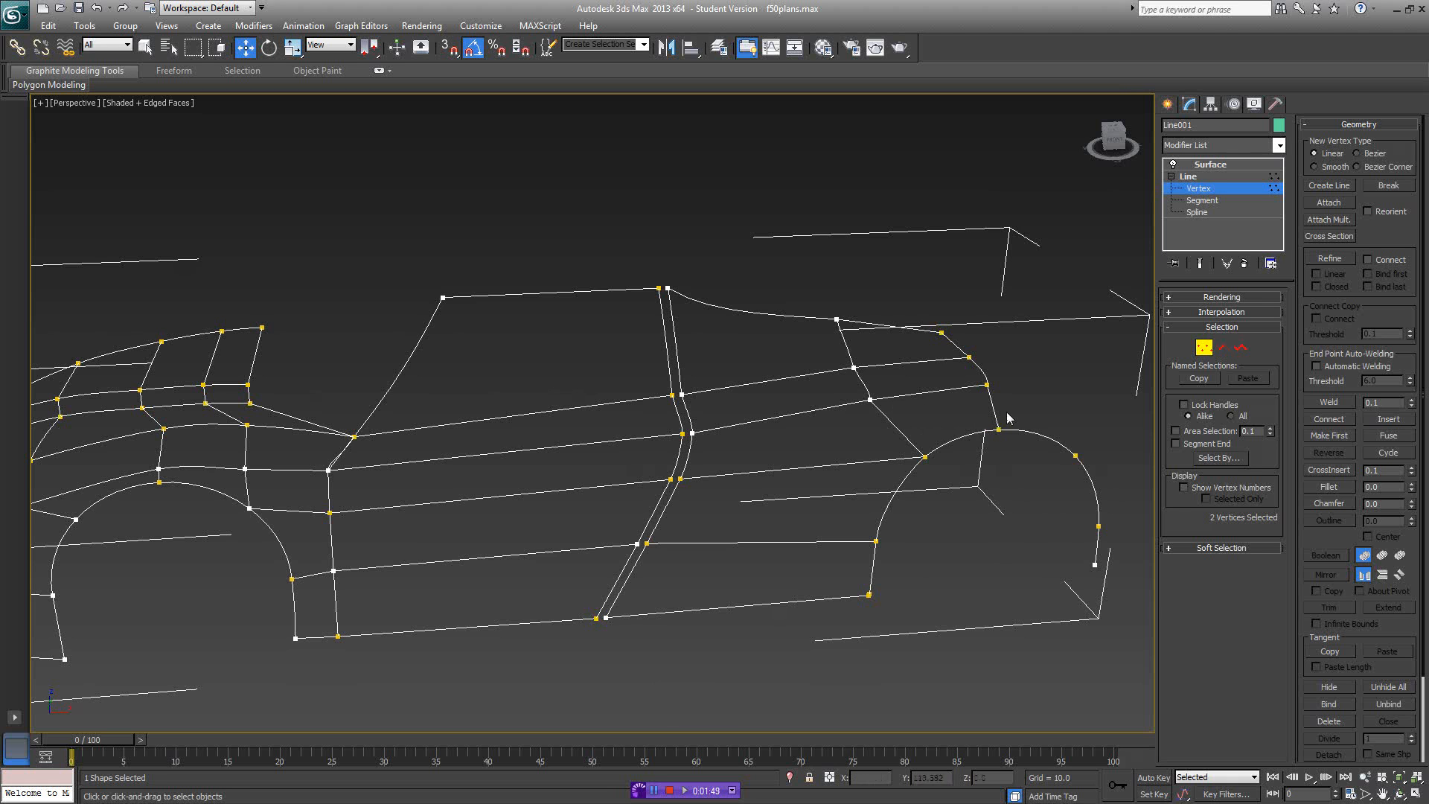
{"action": "middle_click_drag", "start_coordinate": [1034, 426], "coordinate": [966, 395], "text": "alt"}
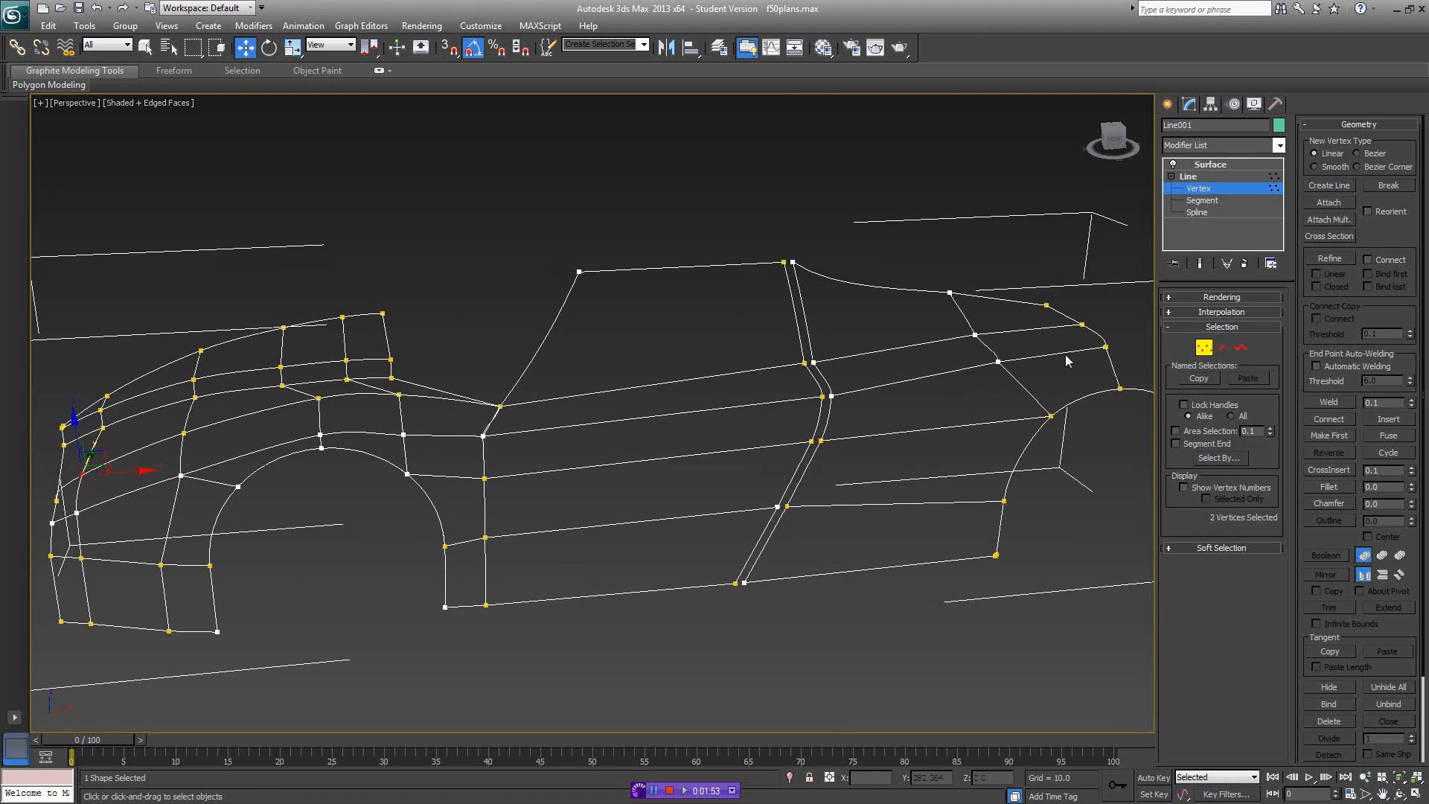
- Try moving the line-end vertex at the bend of the rear door gap edge along X by about 15 units
{"action": "scroll", "coordinate": [846, 372], "scroll_direction": "up", "scroll_amount": 6}
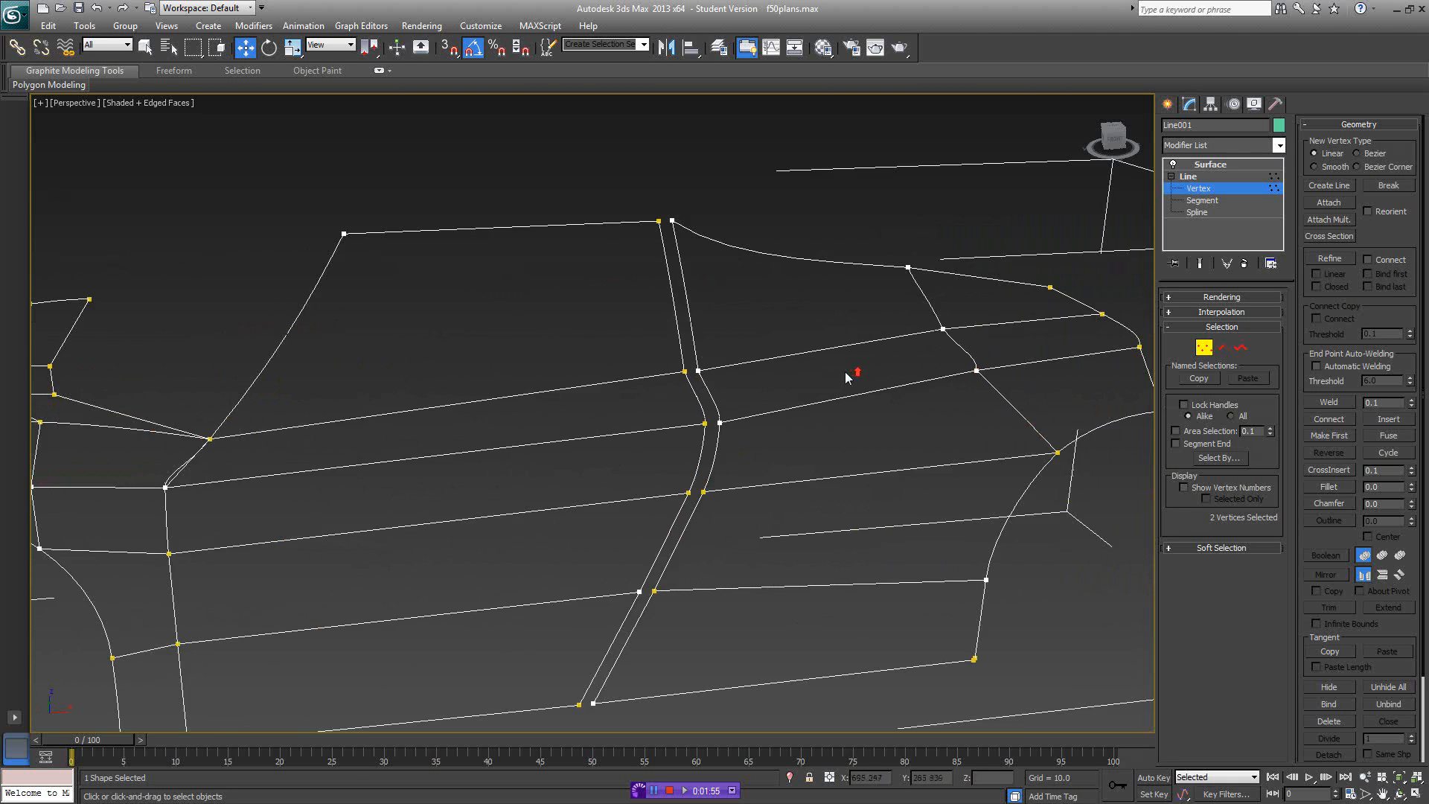
{"action": "left_click", "coordinate": [792, 429]}
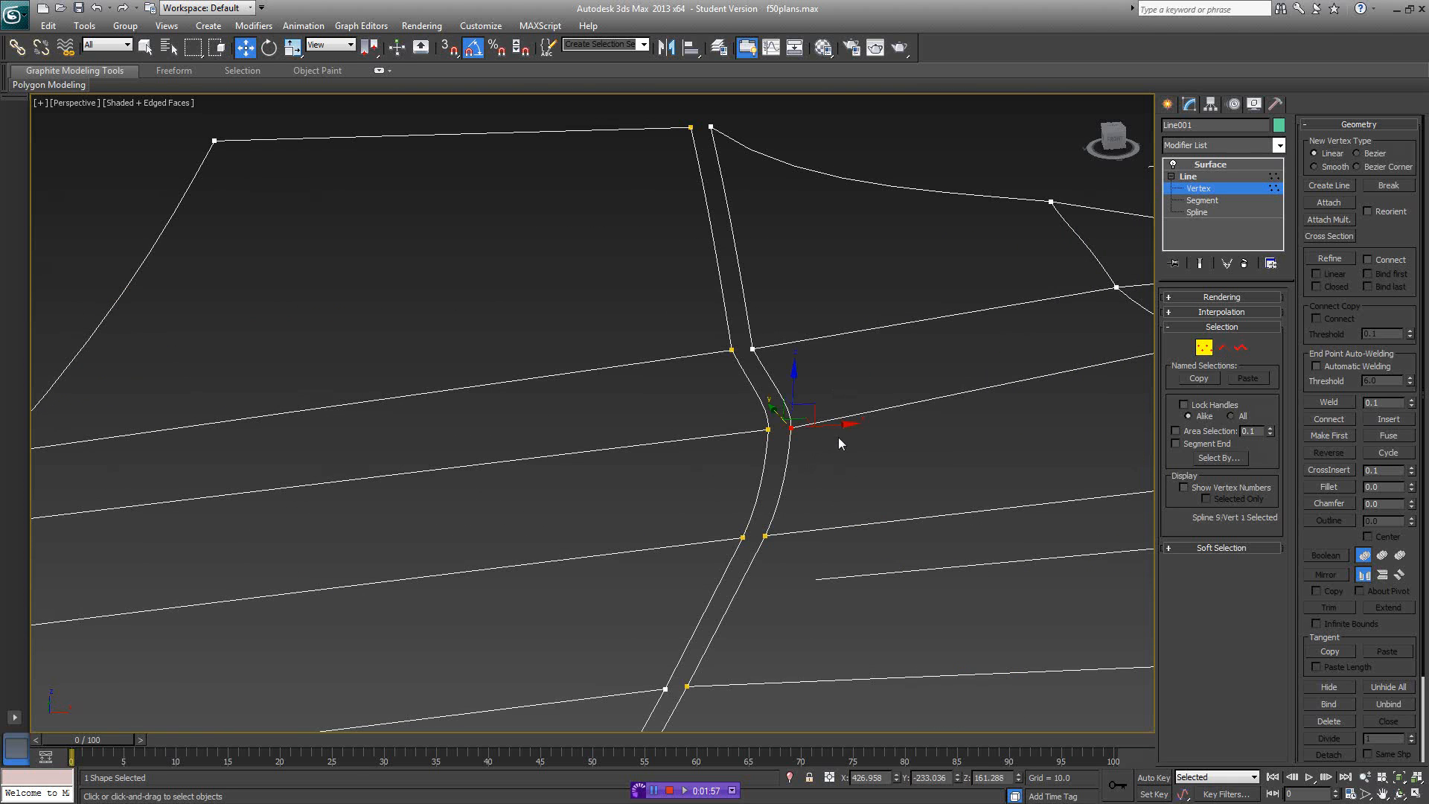
{"action": "left_click_drag", "start_coordinate": [830, 429], "coordinate": [881, 422]}
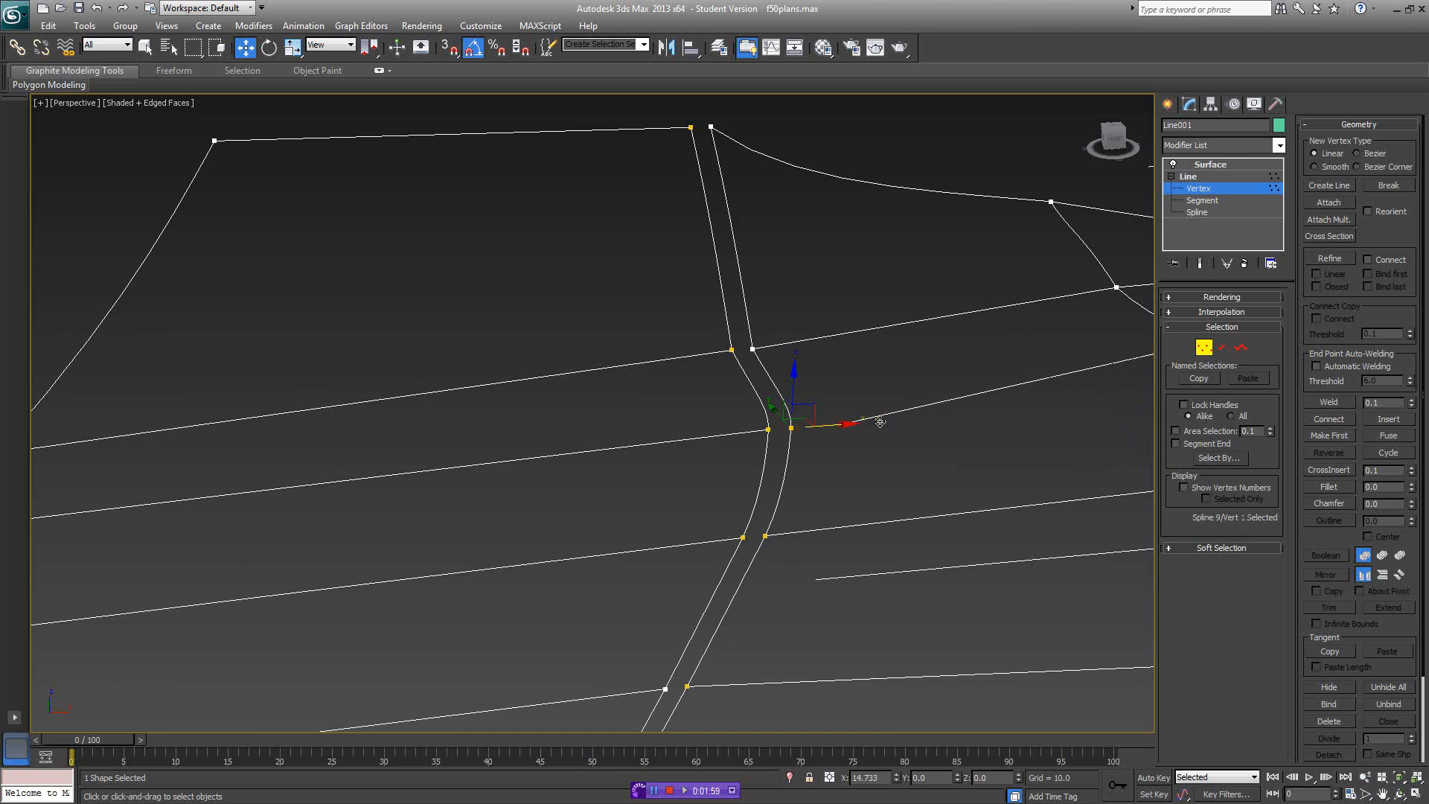
{"action": "middle_click_drag", "start_coordinate": [897, 433], "coordinate": [851, 449], "text": "alt"}
- Select the two overlapping vertices at the bend of the rear door gap edge and try to weld them with threshold 0.1
{"action": "left_click_drag", "start_coordinate": [850, 446], "coordinate": [806, 443]}
{"action": "left_click", "coordinate": [810, 443]}
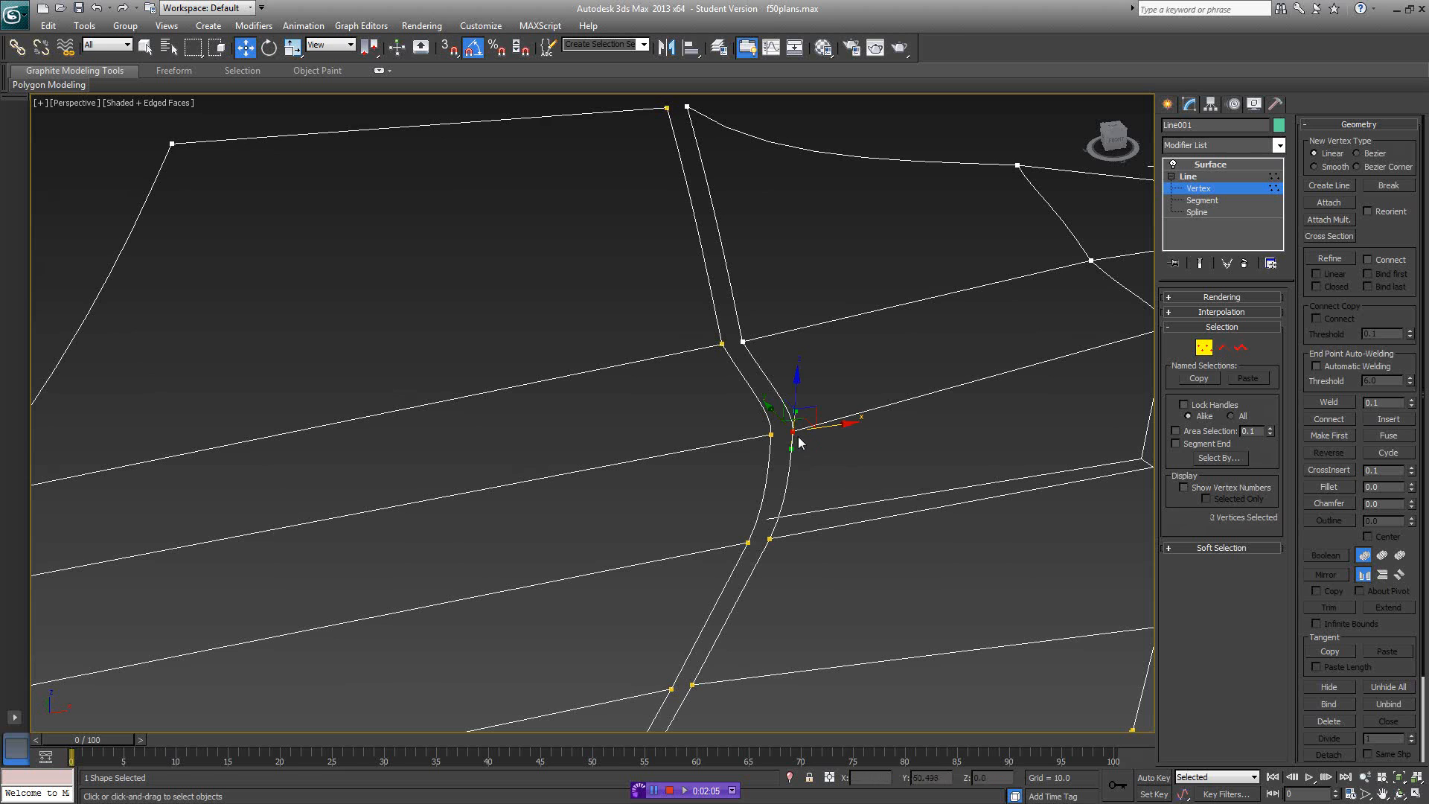
{"action": "left_click", "coordinate": [1325, 402]}
{"action": "left_click", "coordinate": [1374, 424]}
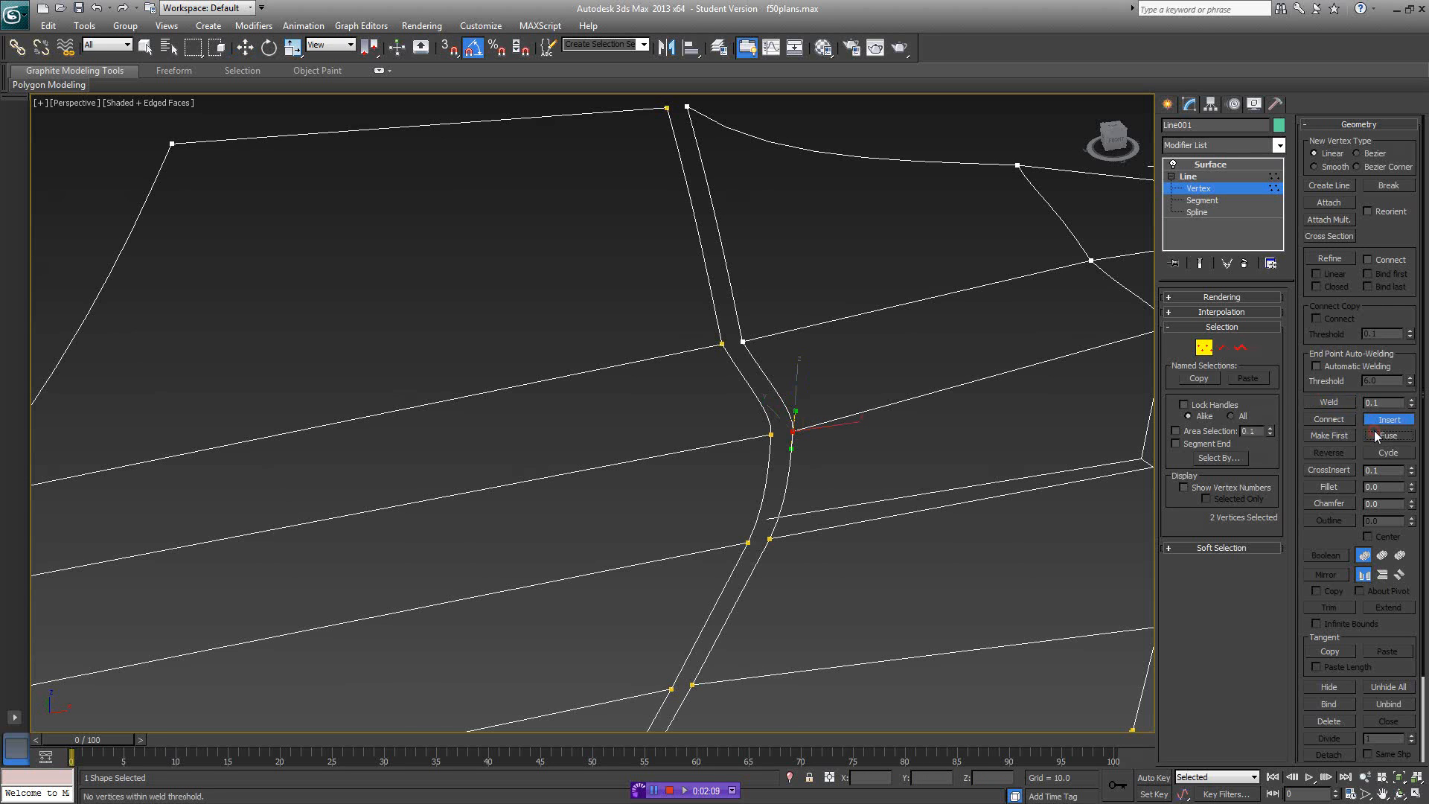
{"action": "left_click", "coordinate": [1371, 421]}
{"action": "middle_click_drag", "start_coordinate": [902, 421], "coordinate": [887, 429], "text": "alt"}
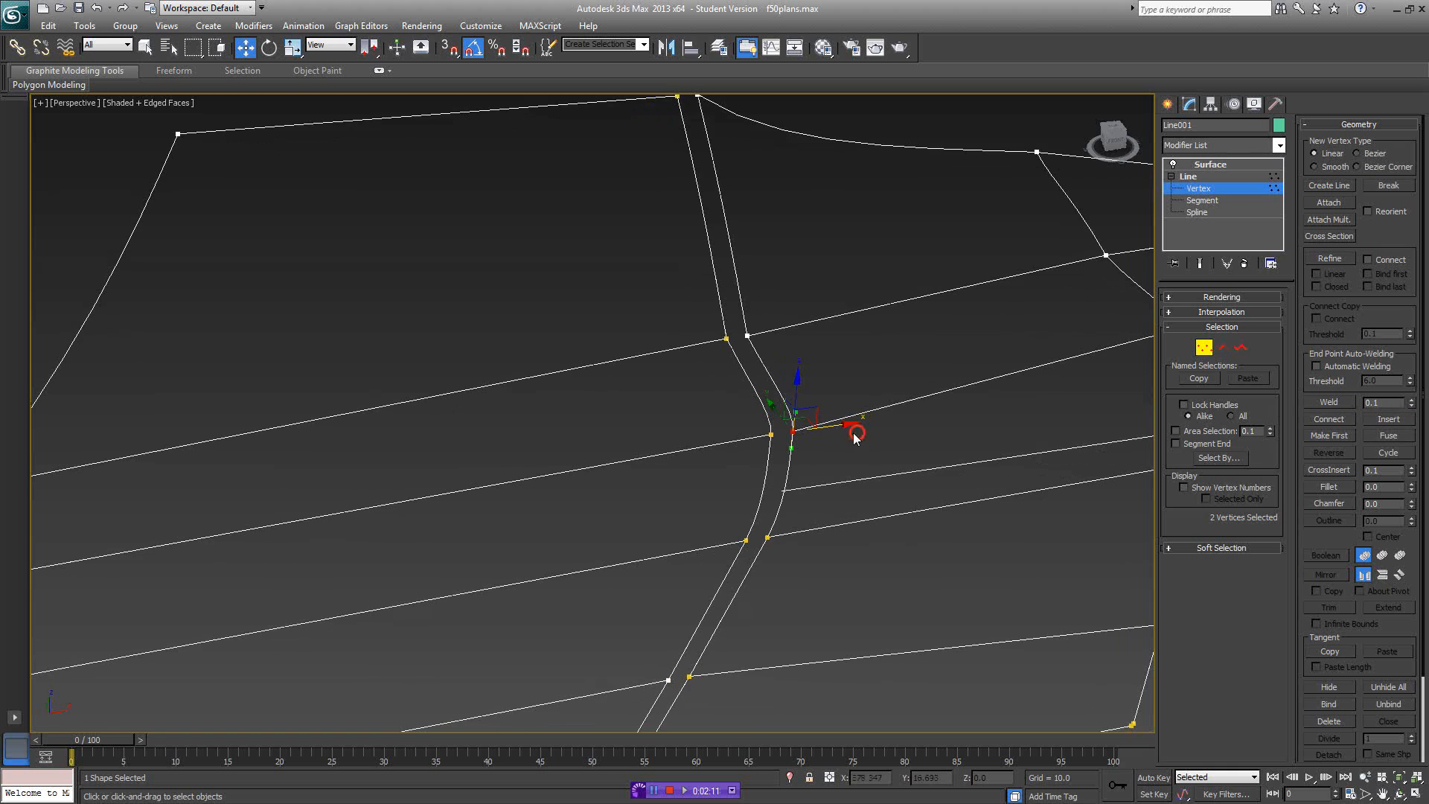
- Try moving the line-end vertex at the bend about 28 units along X, and undo the move
{"action": "left_click", "coordinate": [795, 431]}
{"action": "left_click_drag", "start_coordinate": [795, 430], "coordinate": [933, 411]}
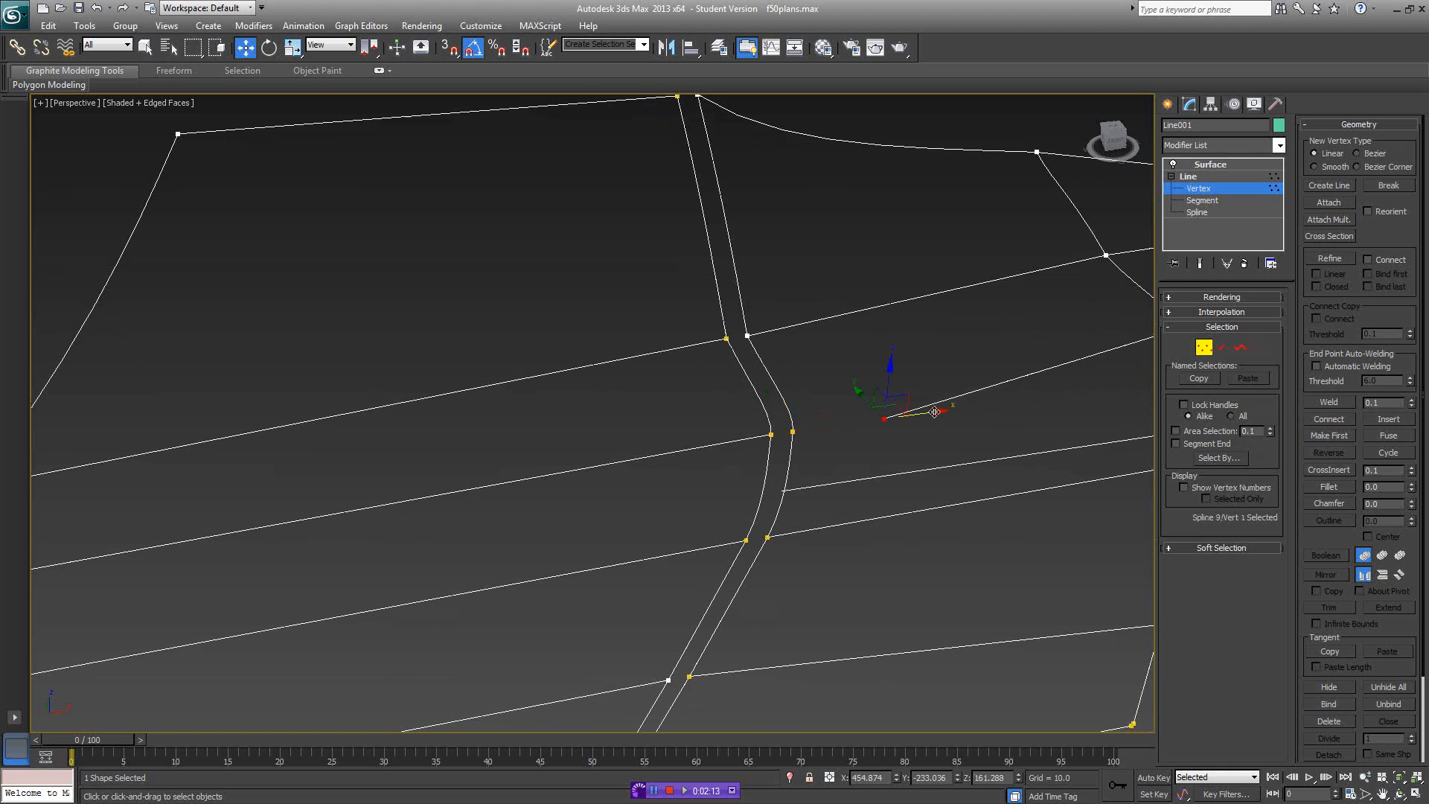
{"action": "middle_click_drag", "start_coordinate": [934, 412], "coordinate": [953, 402], "text": "alt"}
{"action": "key", "text": "ctrl+z"}
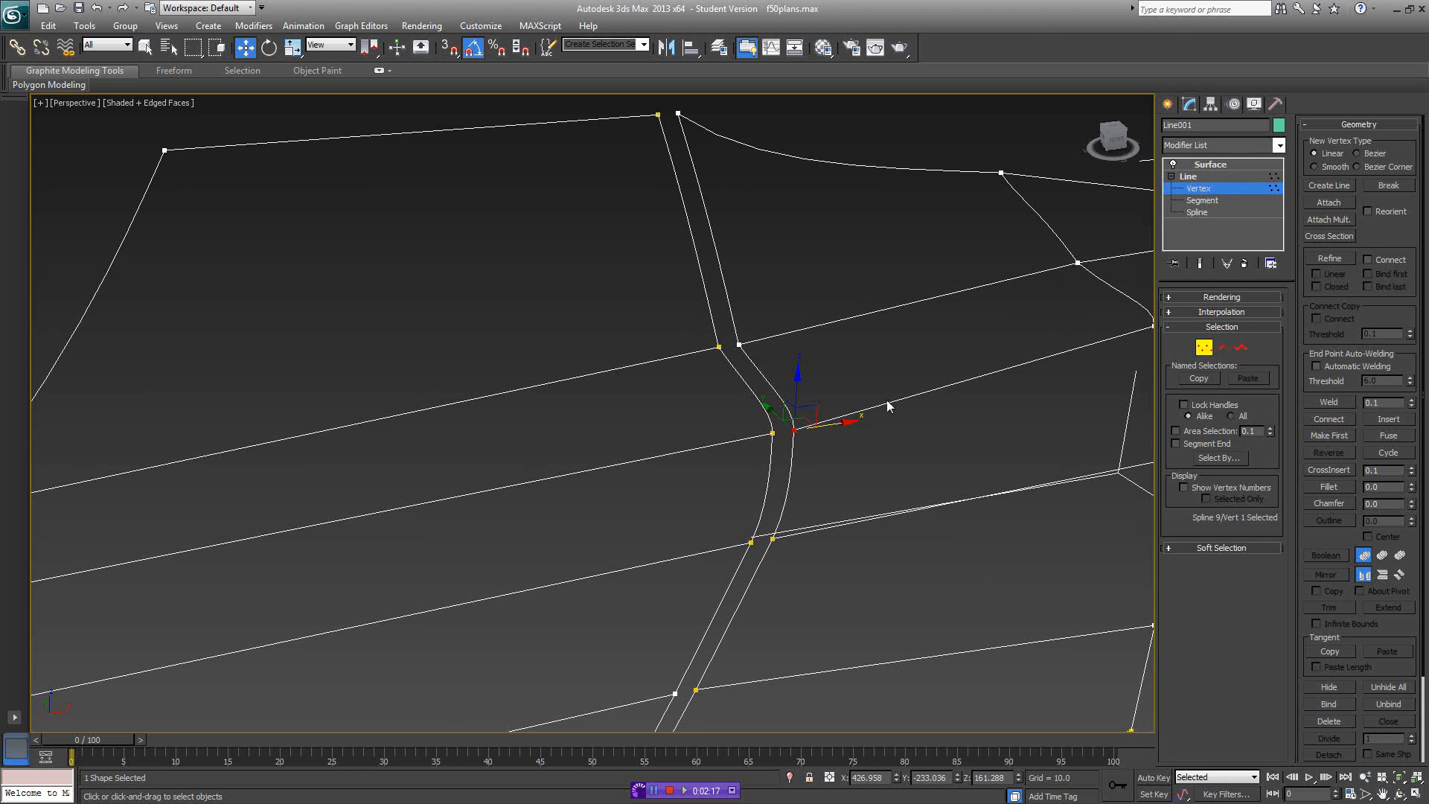
- Move the line-end vertex at the bend about 24 units along X away from the gap edge, and view the result in Surface
{"action": "left_click_drag", "start_coordinate": [842, 425], "coordinate": [921, 411]}
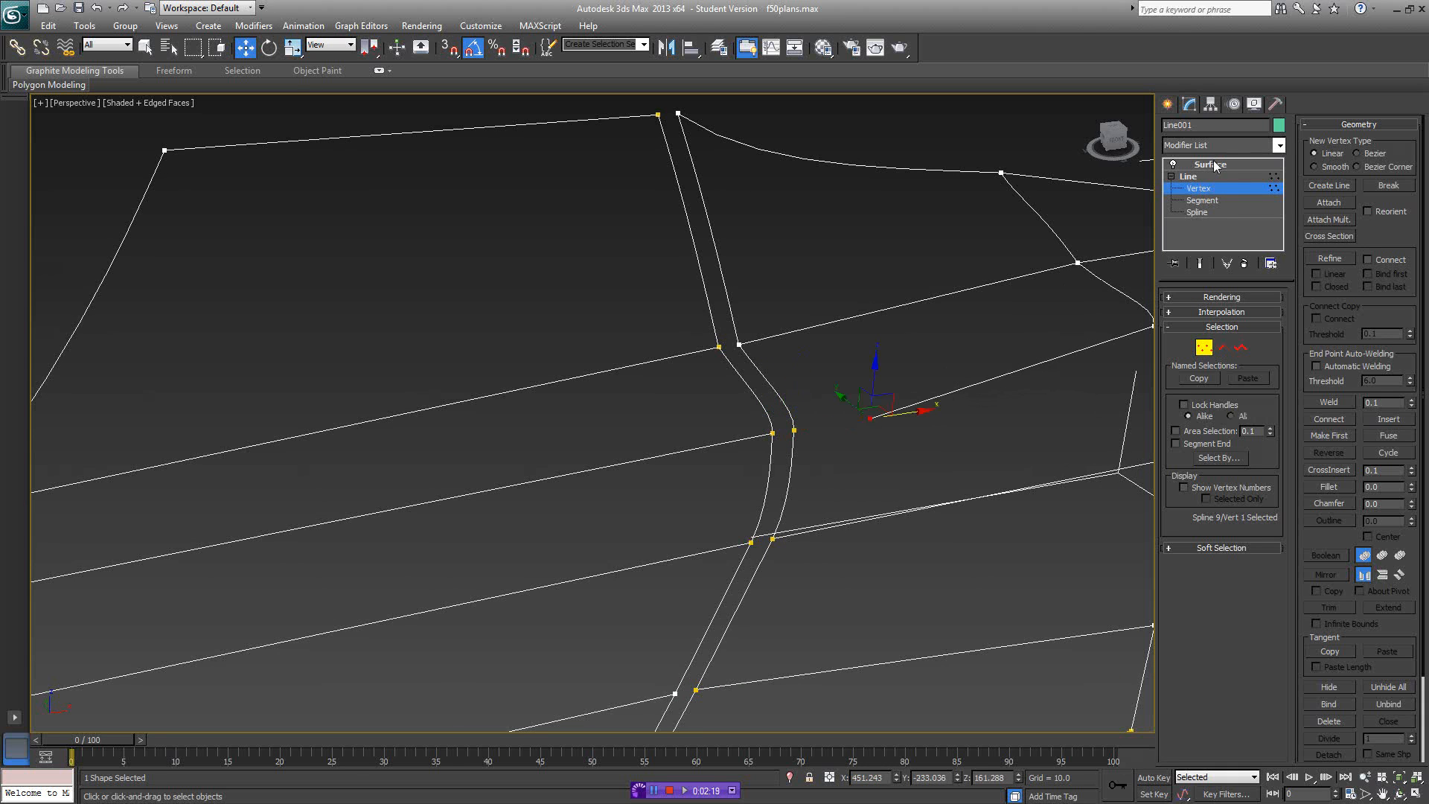
{"action": "left_click", "coordinate": [1211, 165]}
{"action": "middle_click_drag", "start_coordinate": [976, 372], "coordinate": [780, 429], "text": "alt"}
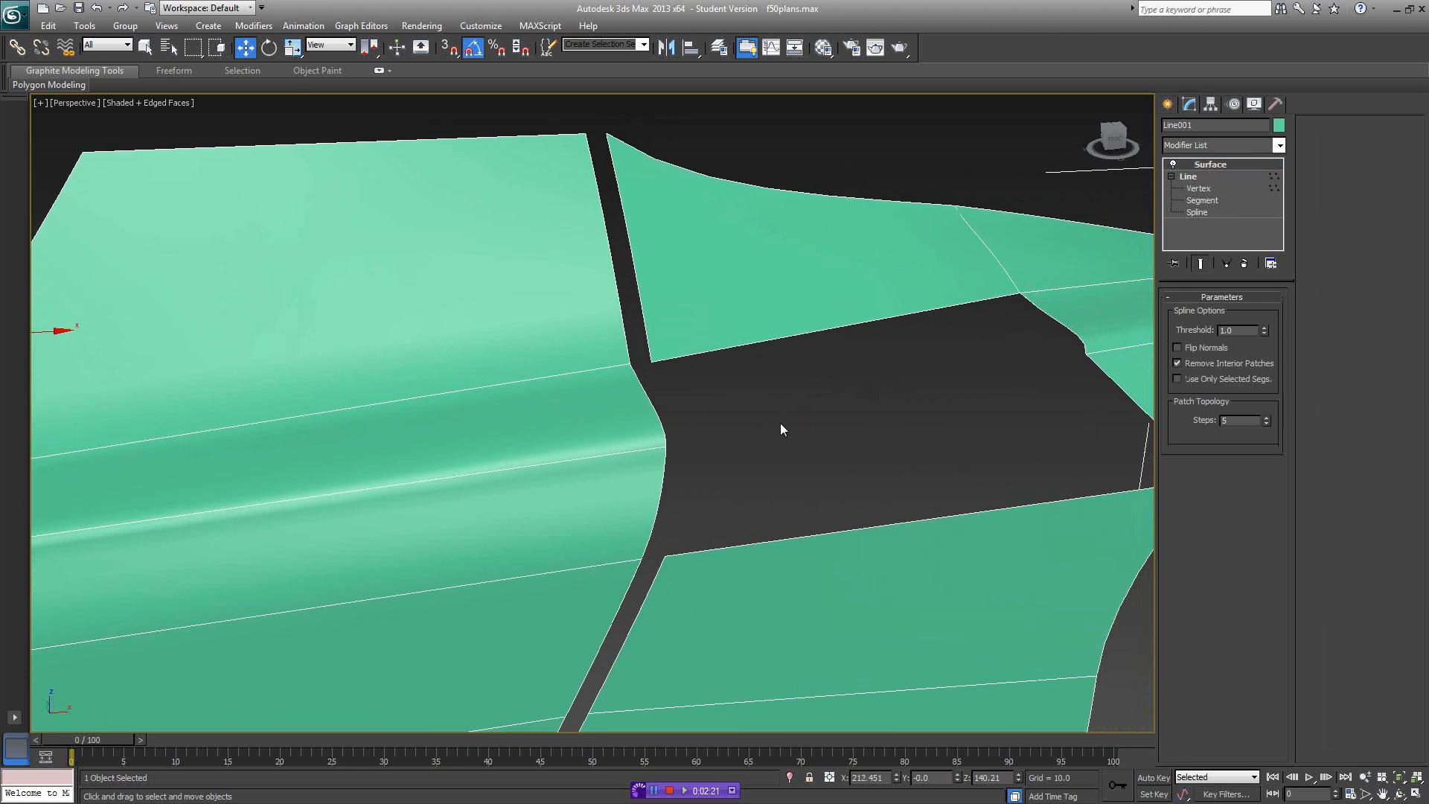
- Move the line-end vertex back along X to about 430, just off the gap edge, and examine the rear side panel in Surface
{"action": "left_click", "coordinate": [1197, 188]}
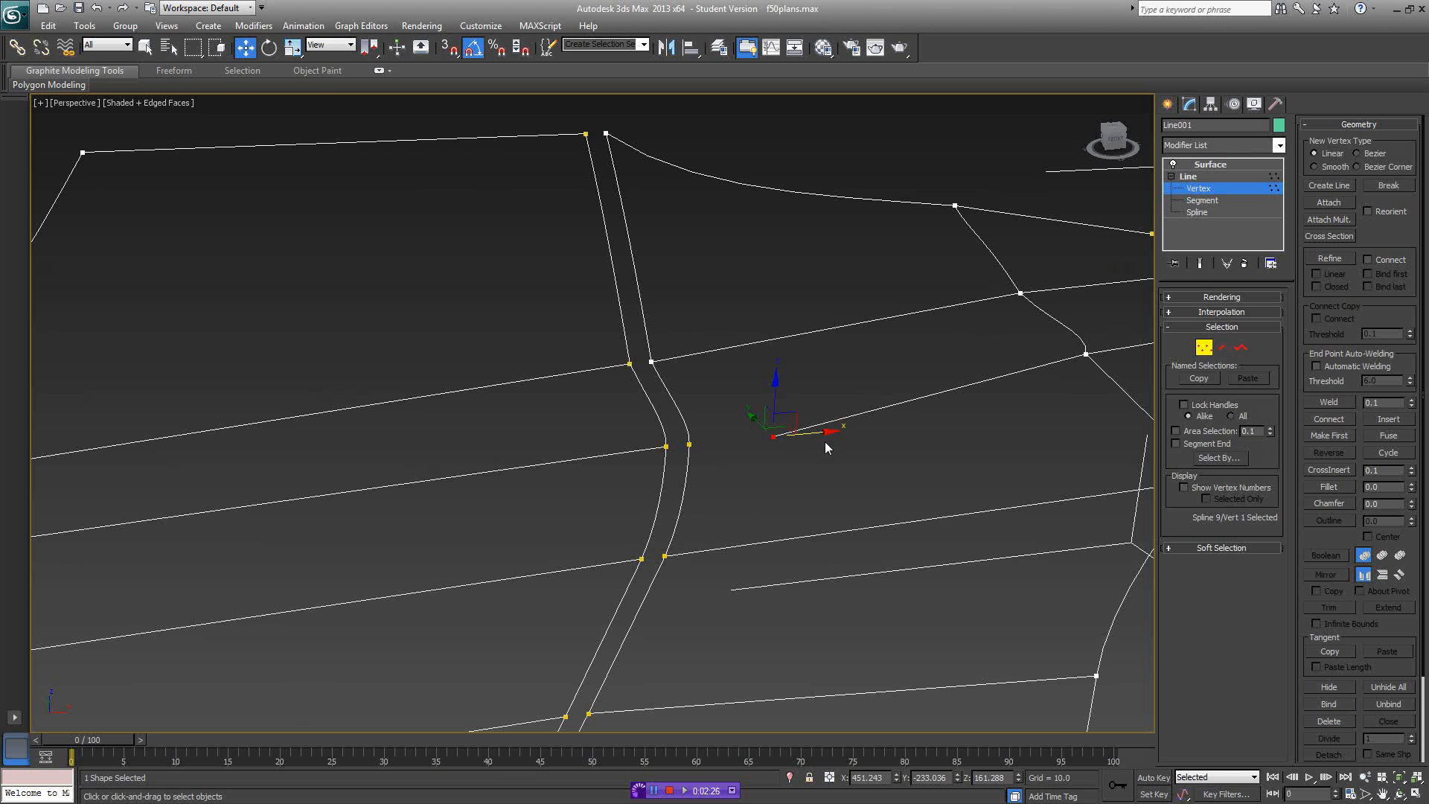
{"action": "left_click_drag", "start_coordinate": [825, 432], "coordinate": [772, 442]}
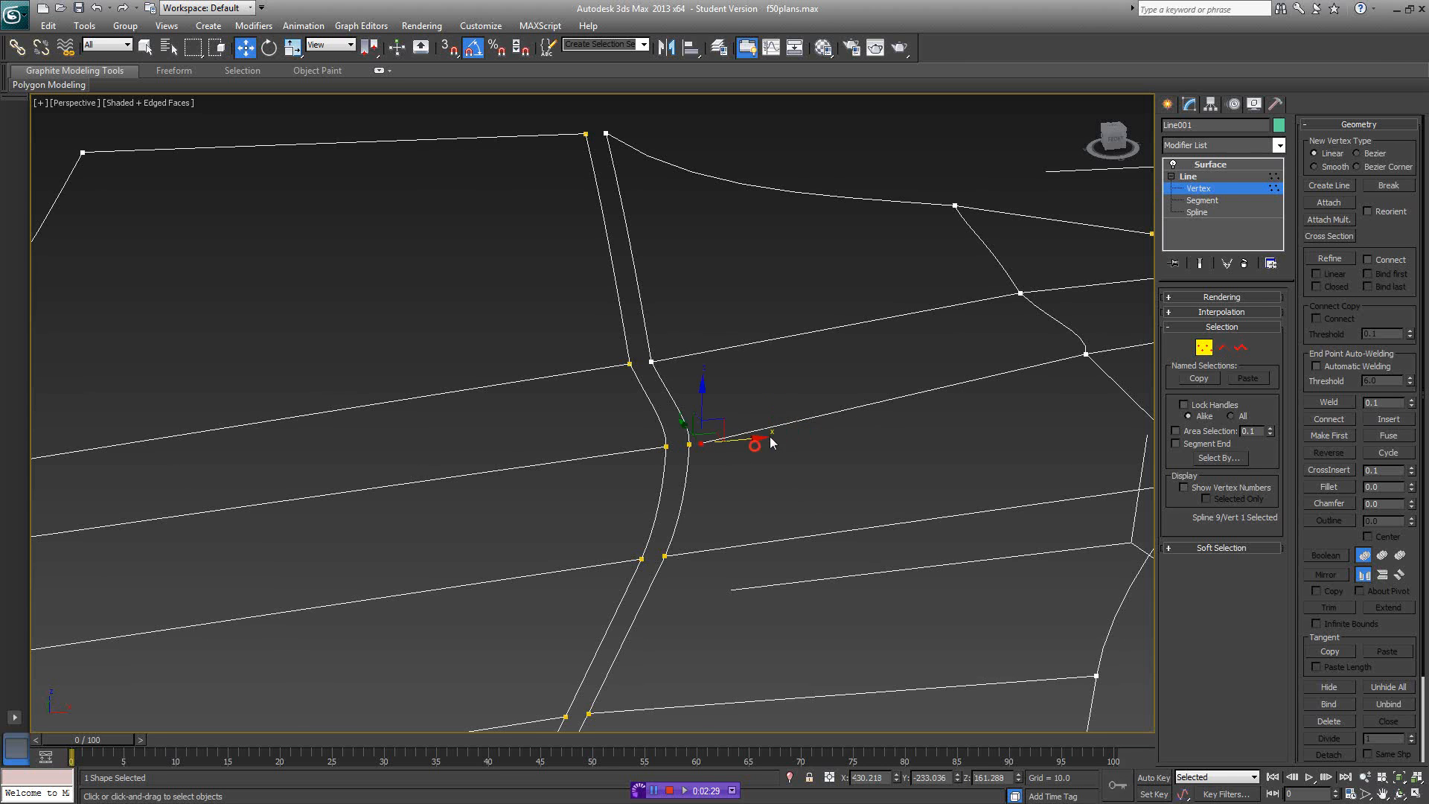
{"action": "left_click", "coordinate": [1211, 165]}
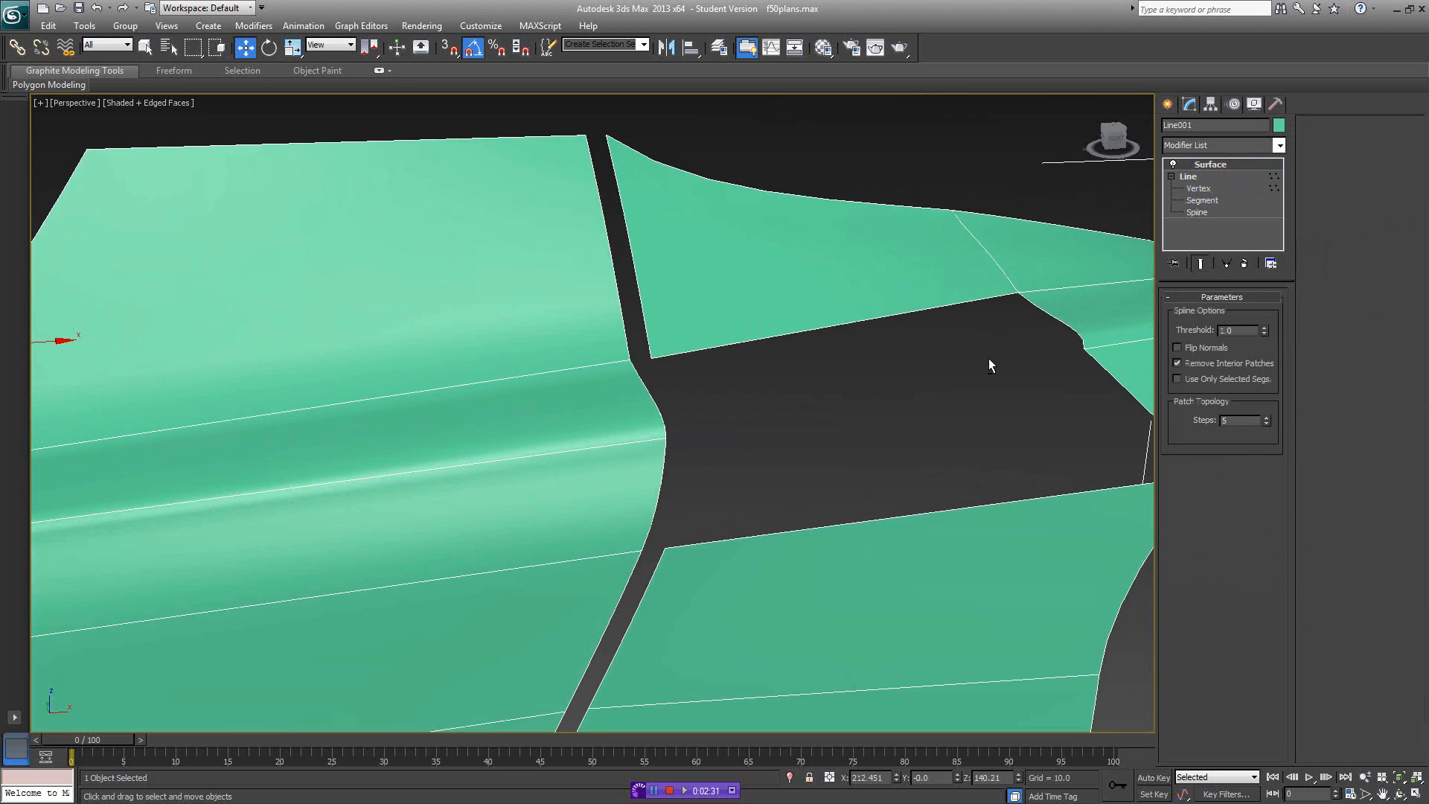
{"action": "scroll", "coordinate": [993, 354], "scroll_direction": "down", "scroll_amount": 5}
{"action": "scroll", "coordinate": [1004, 348], "scroll_direction": "up", "scroll_amount": 6}
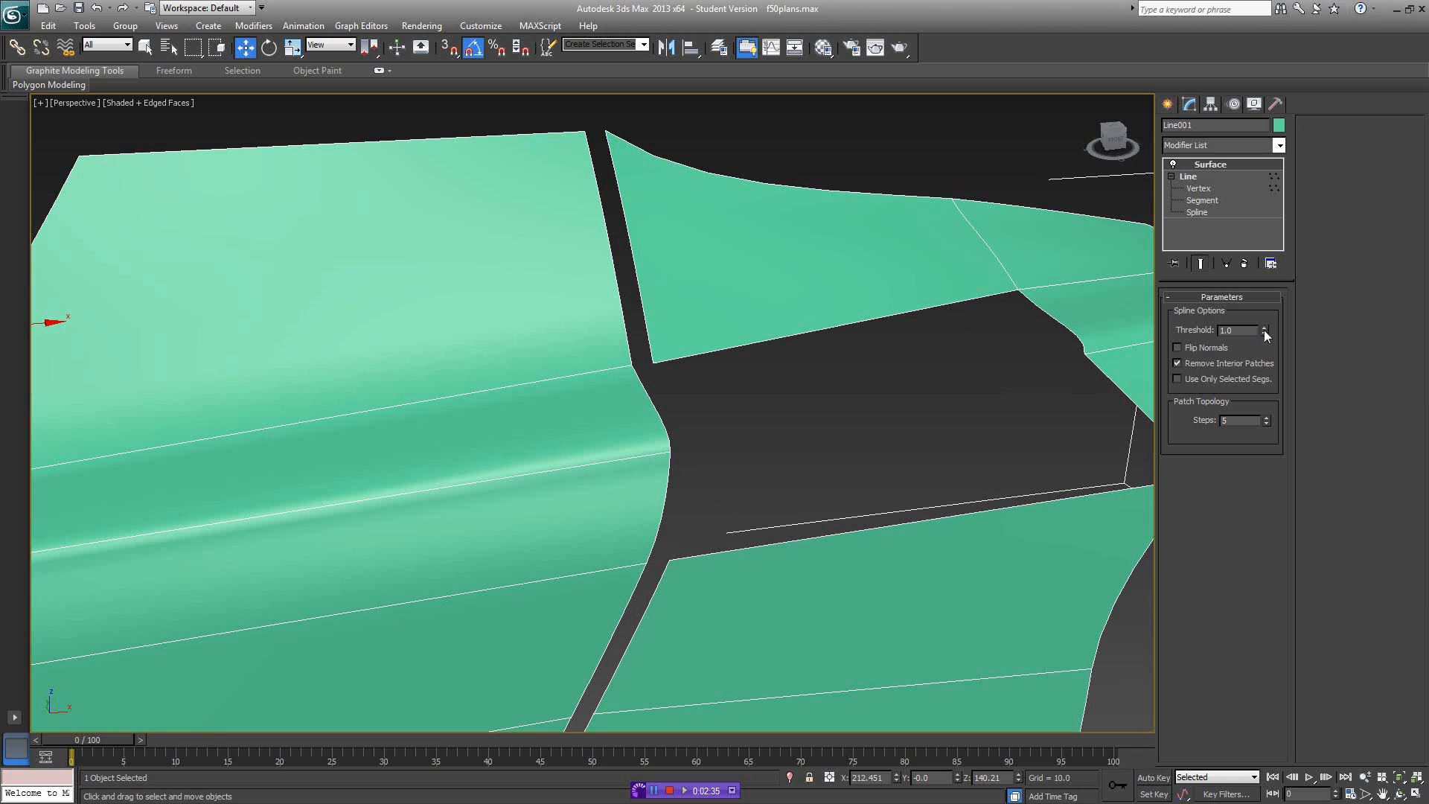
- Raise the Surface threshold to 2.5 and compare the rear side panel with the vertex spacing at the bend
{"action": "left_click_drag", "start_coordinate": [1264, 329], "coordinate": [1272, 326]}
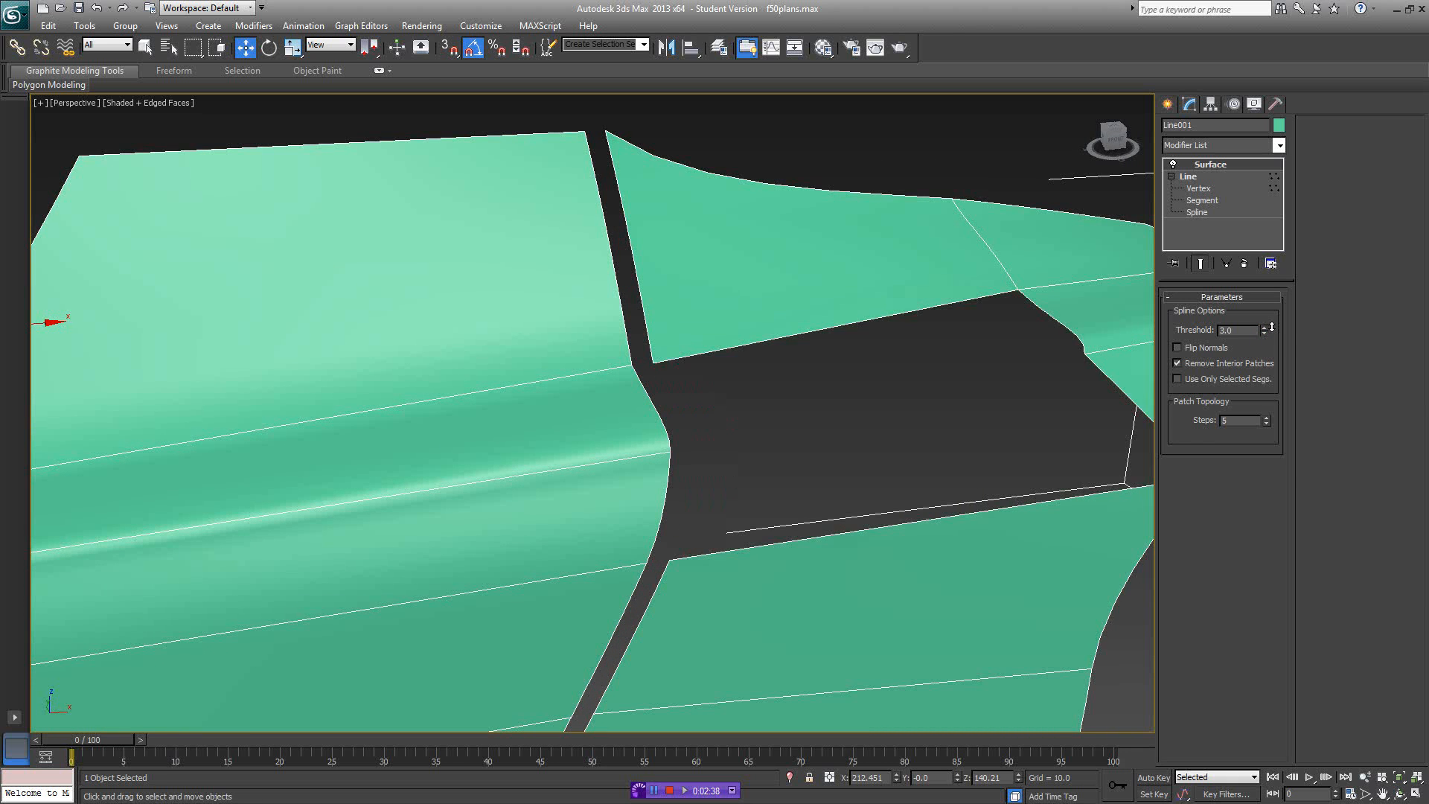
{"action": "left_click", "coordinate": [1209, 191]}
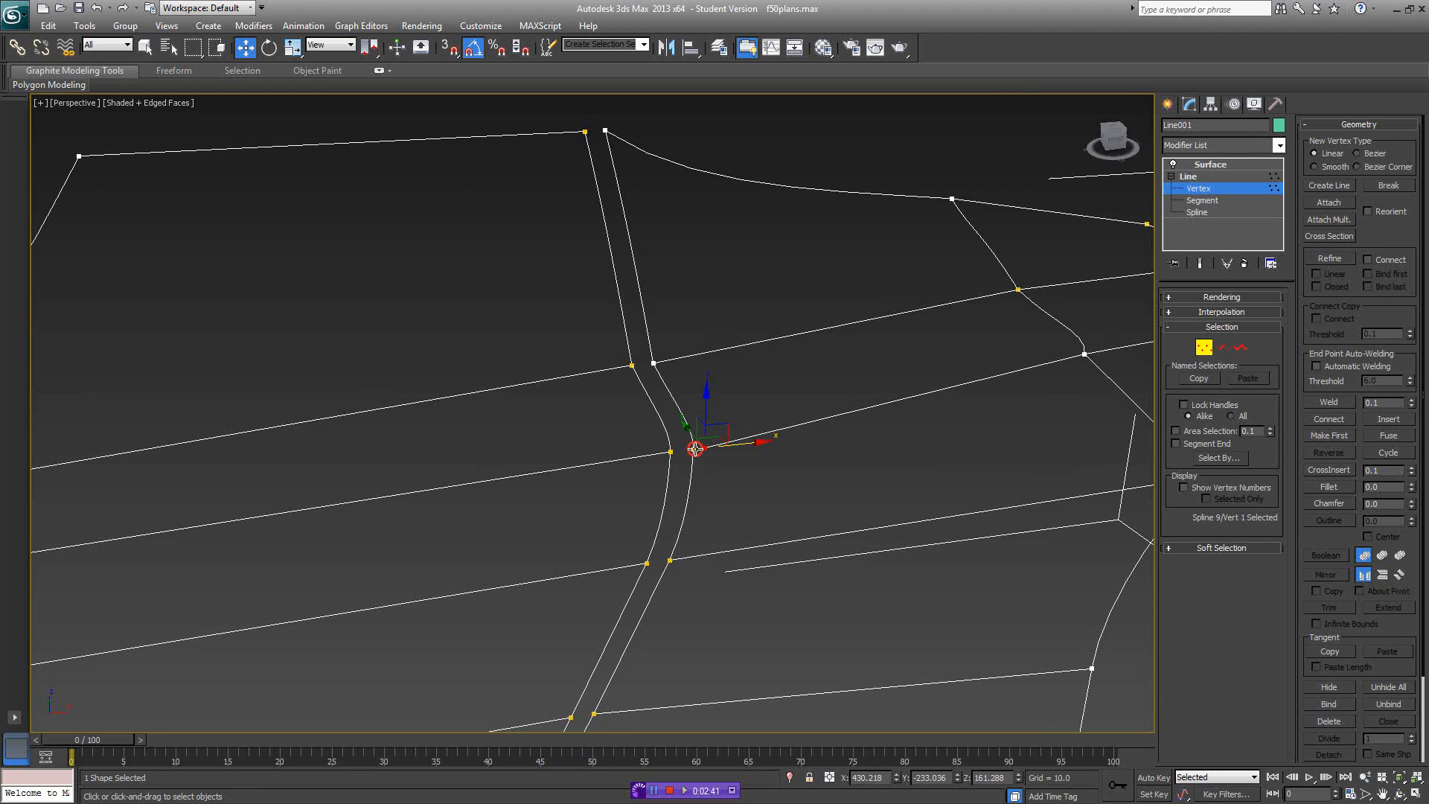
{"action": "left_click", "coordinate": [694, 451]}
{"action": "left_click", "coordinate": [1231, 165]}
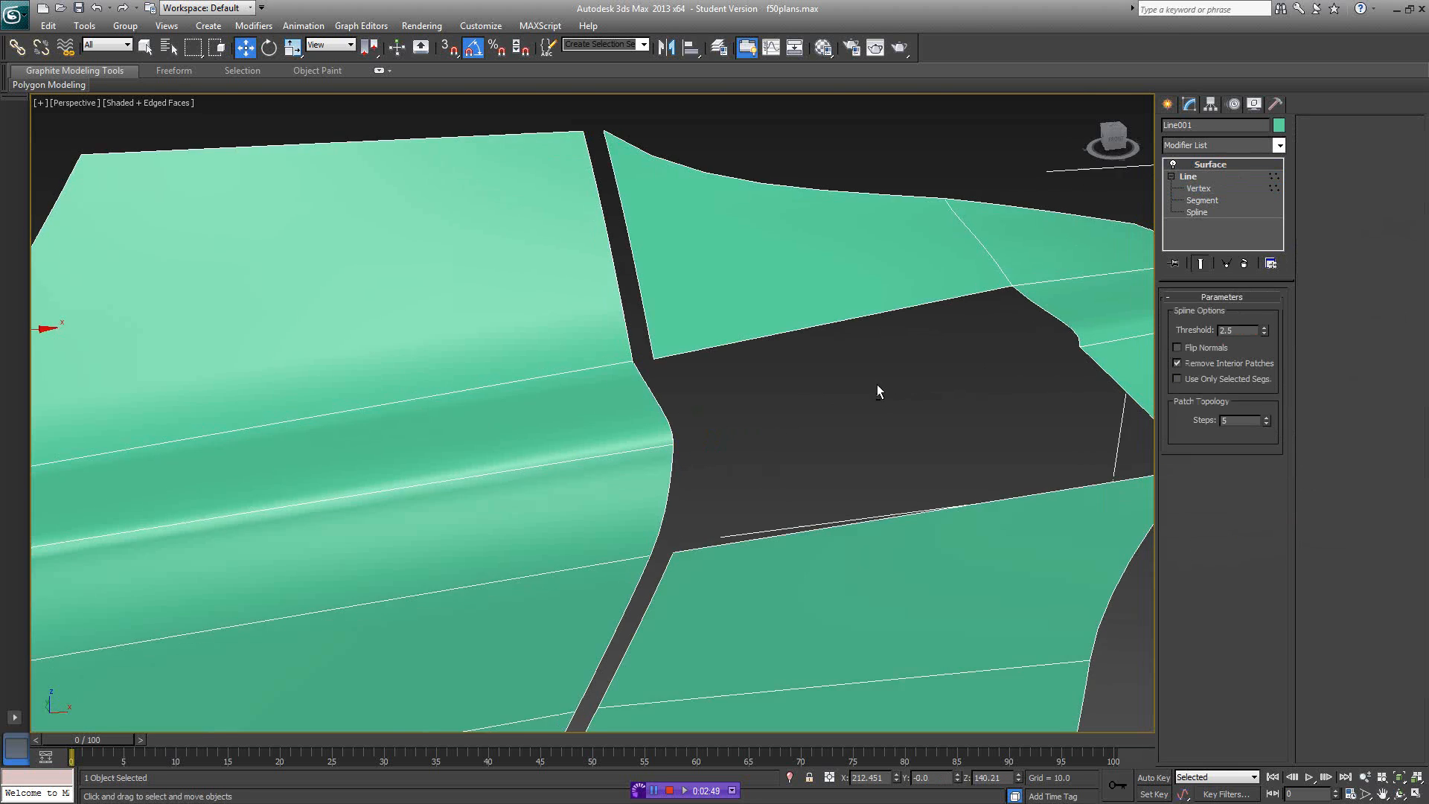
{"action": "scroll", "coordinate": [842, 395], "scroll_direction": "down", "scroll_amount": 6}
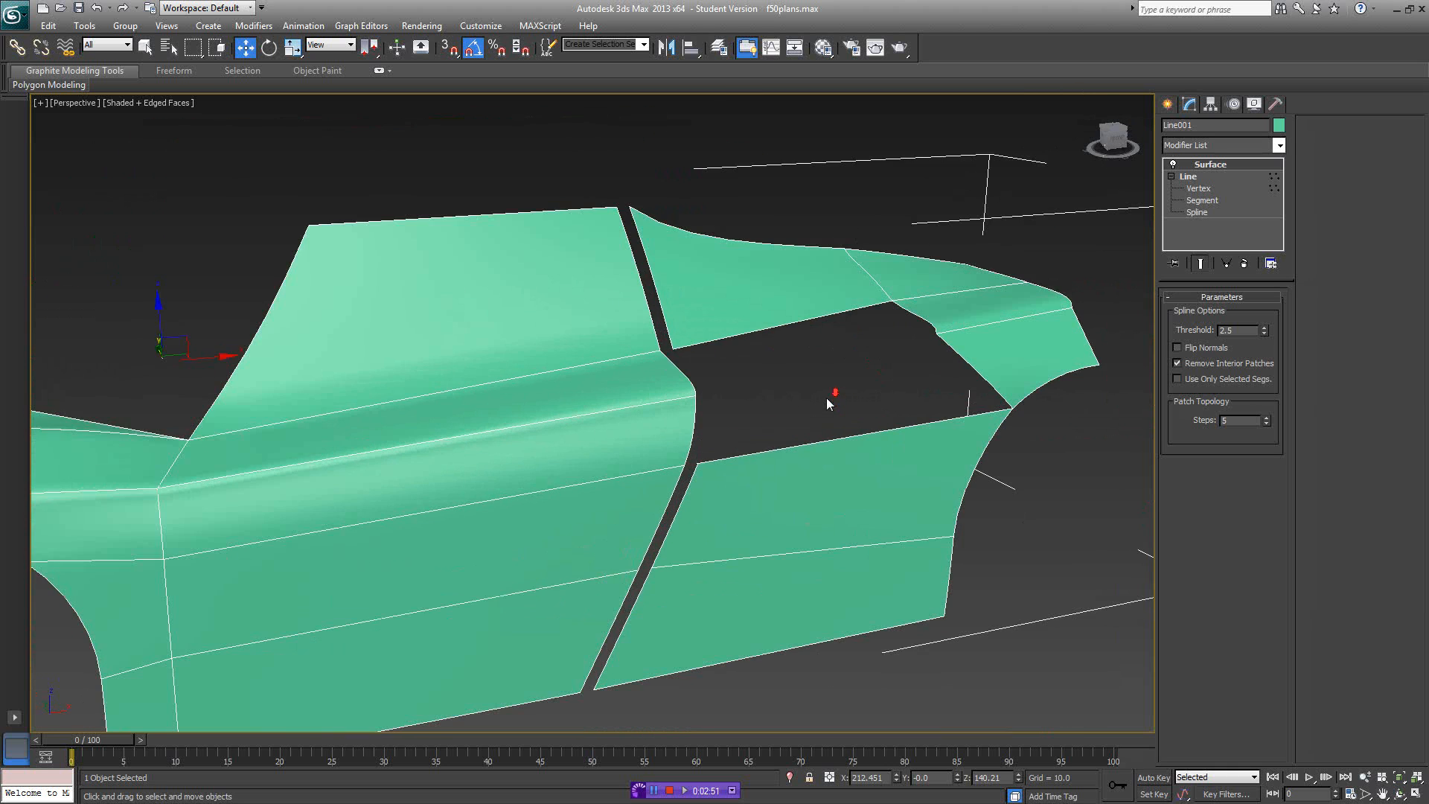
{"action": "scroll", "coordinate": [744, 398], "scroll_direction": "up", "scroll_amount": 5}
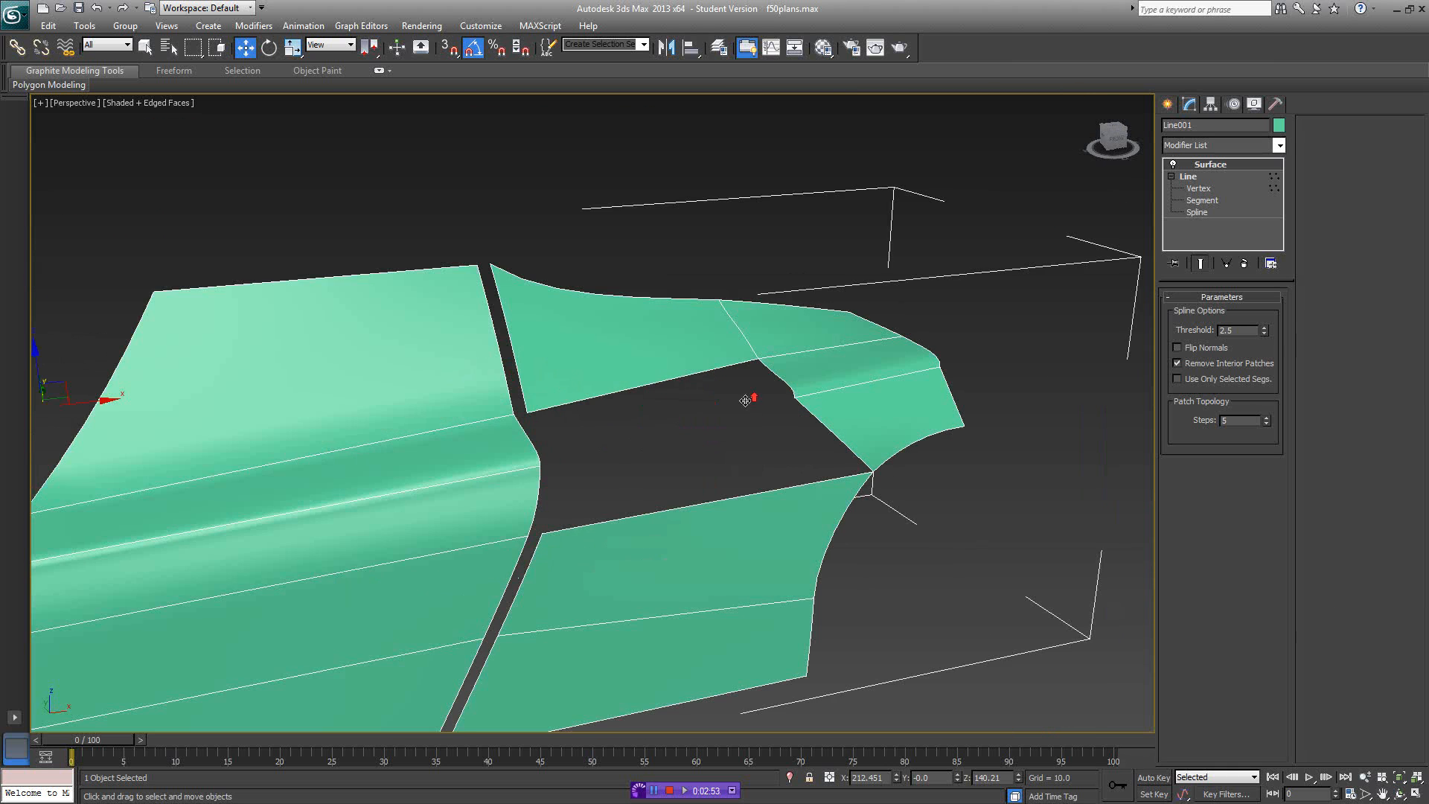
{"action": "middle_click_drag", "start_coordinate": [743, 424], "coordinate": [830, 365]}
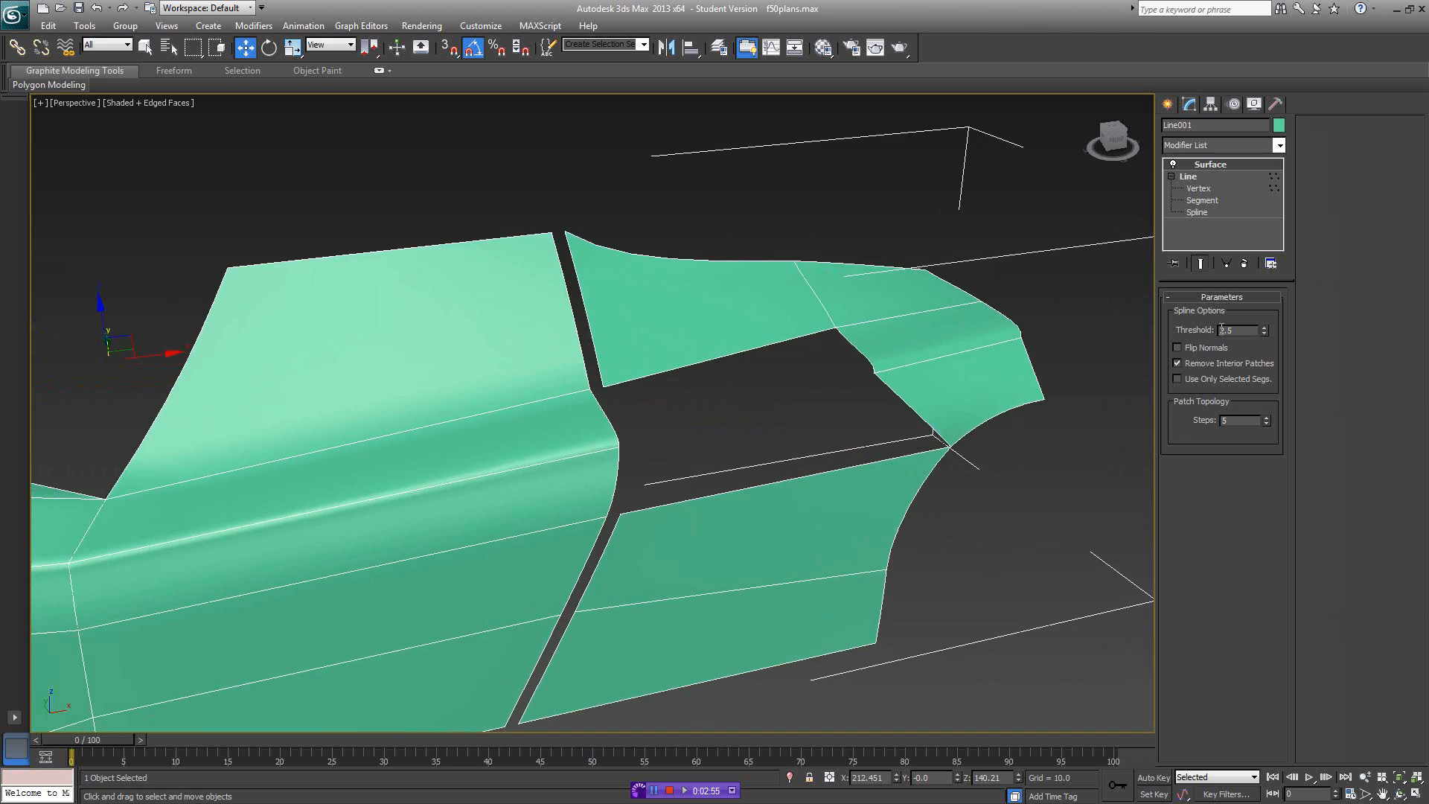
- Set the Surface threshold to 100 and examine its effect on the whole body half
{"action": "scroll", "coordinate": [850, 389], "scroll_direction": "down", "scroll_amount": 6}
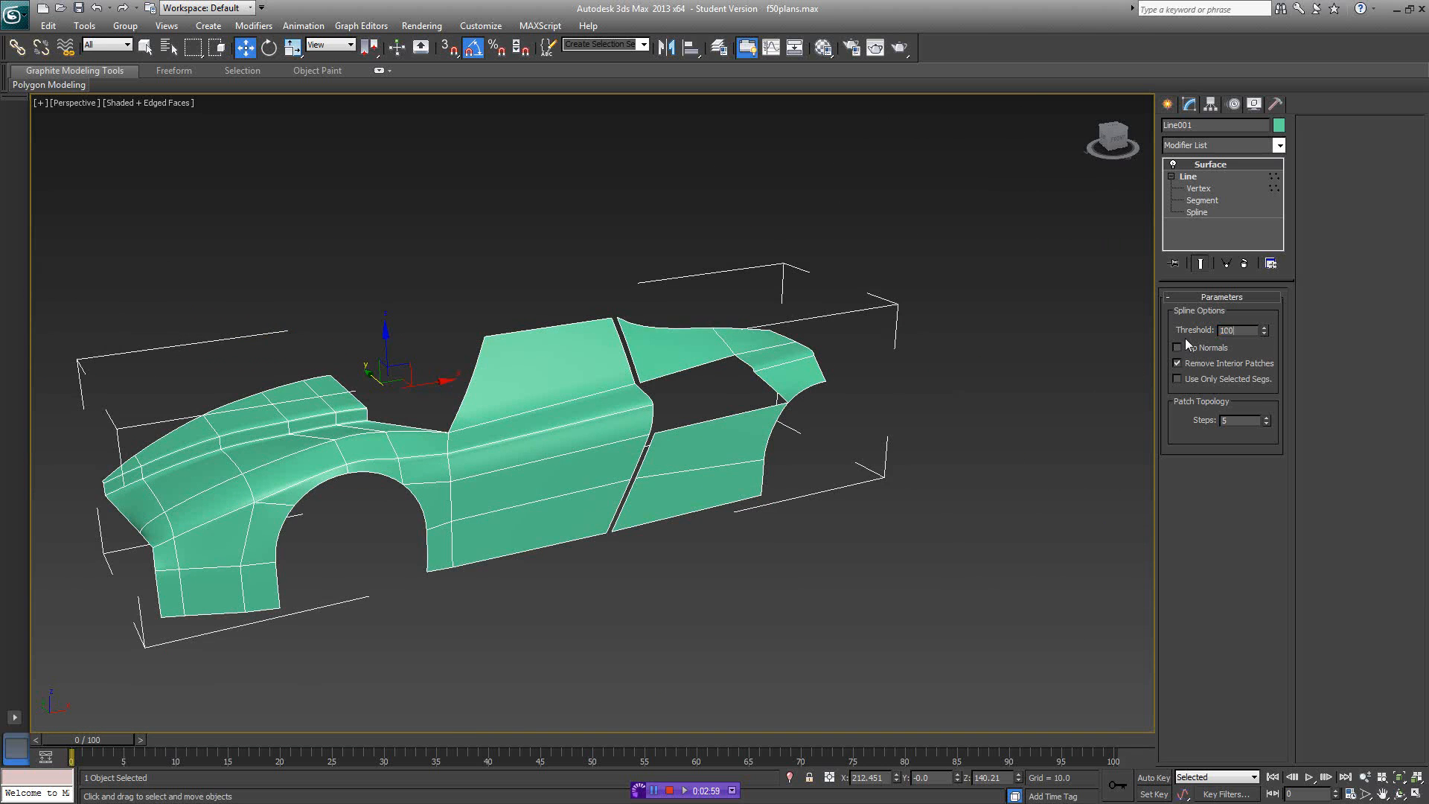
{"action": "type", "text": "100"}
{"action": "key", "text": "Return"}
{"action": "middle_click_drag", "start_coordinate": [670, 388], "coordinate": [650, 412], "text": "alt"}
- Set the Surface threshold to 1
{"action": "double_click", "coordinate": [1238, 332]}
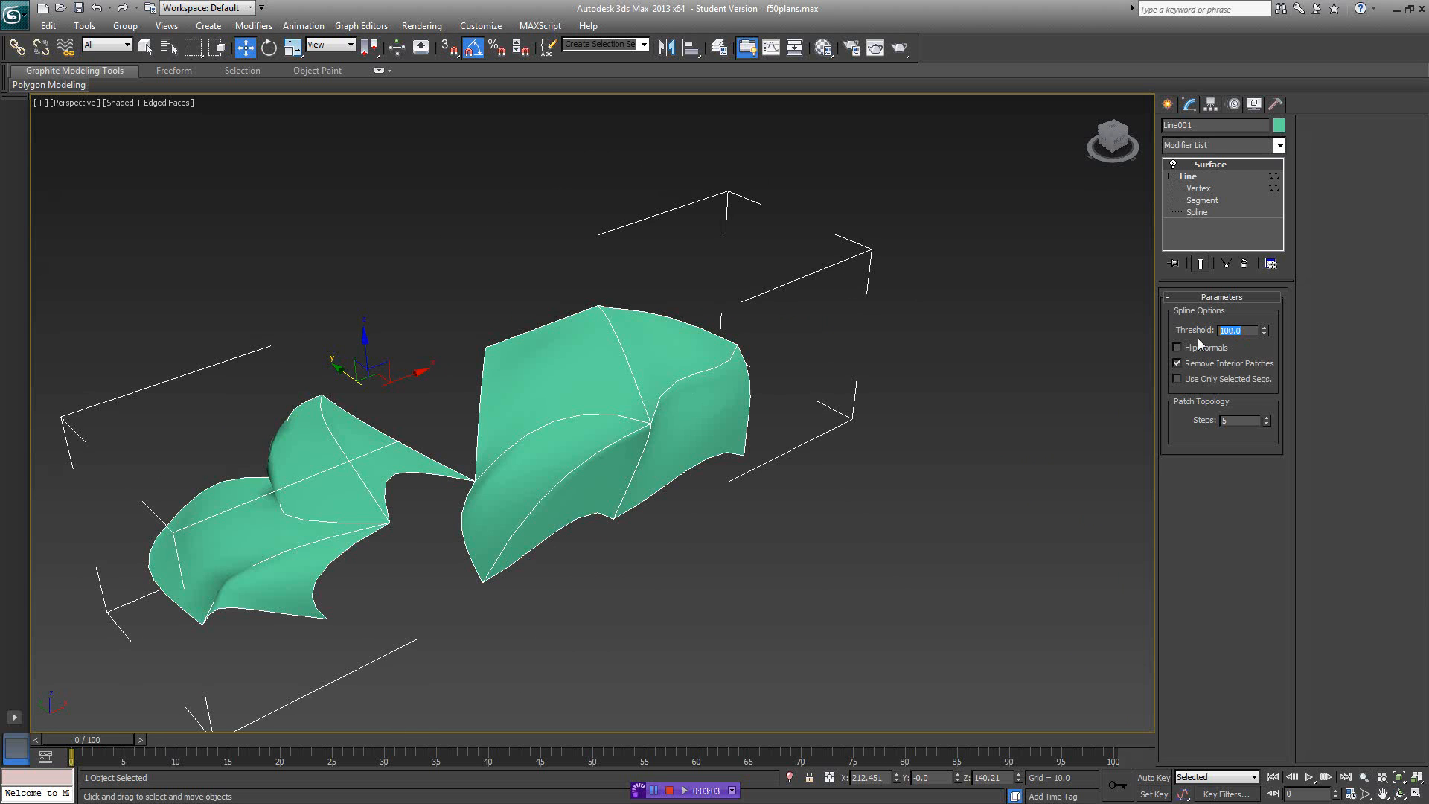
{"action": "type", "text": "1"}
{"action": "key", "text": "Return"}
- Try a Surface threshold of 0.1, examine the lower rear panel, and return the threshold to 1.0
{"action": "type", "text": "0"}
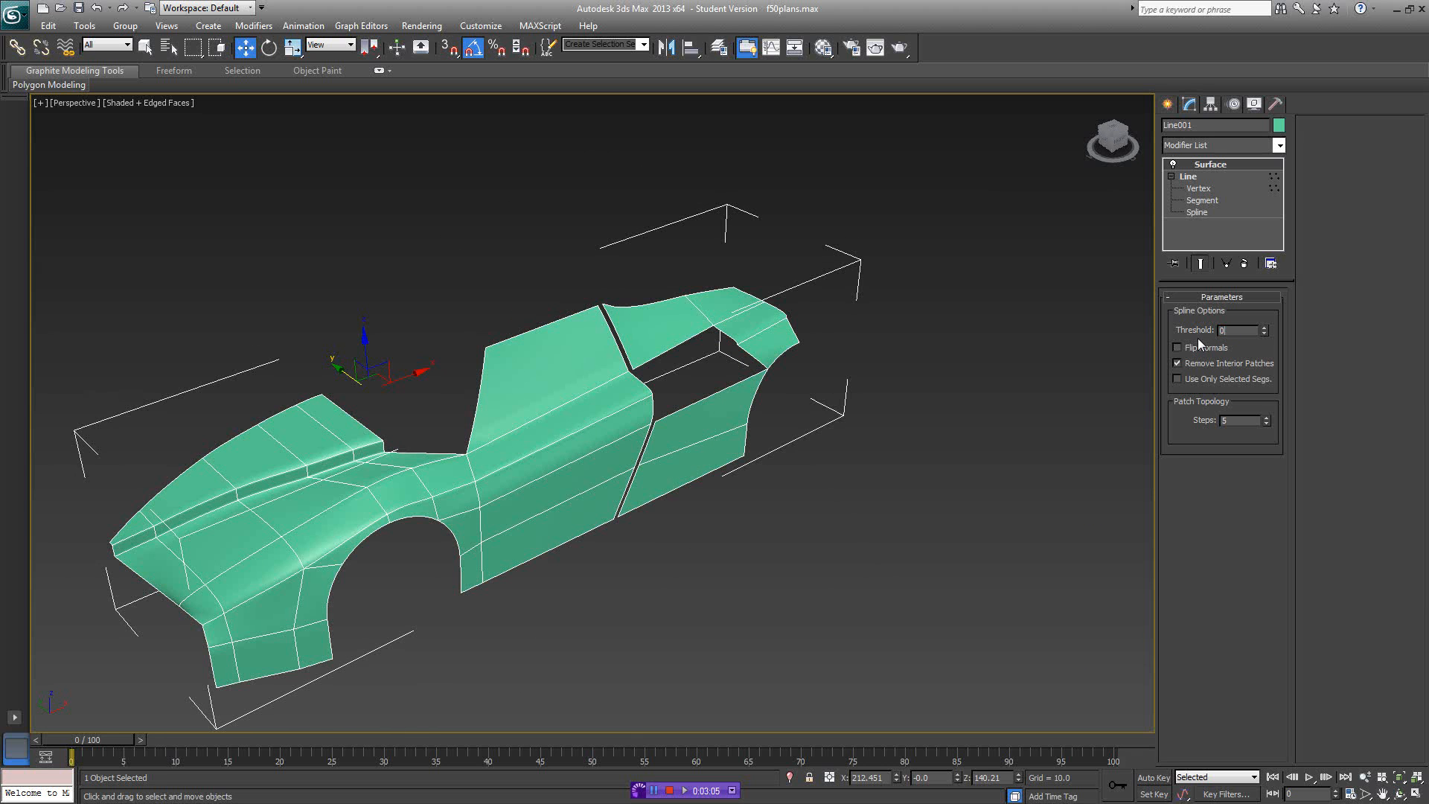
{"action": "type", "text": ".1"}
{"action": "key", "text": "Return"}
{"action": "middle_click_drag", "start_coordinate": [774, 381], "coordinate": [948, 335], "text": "alt"}
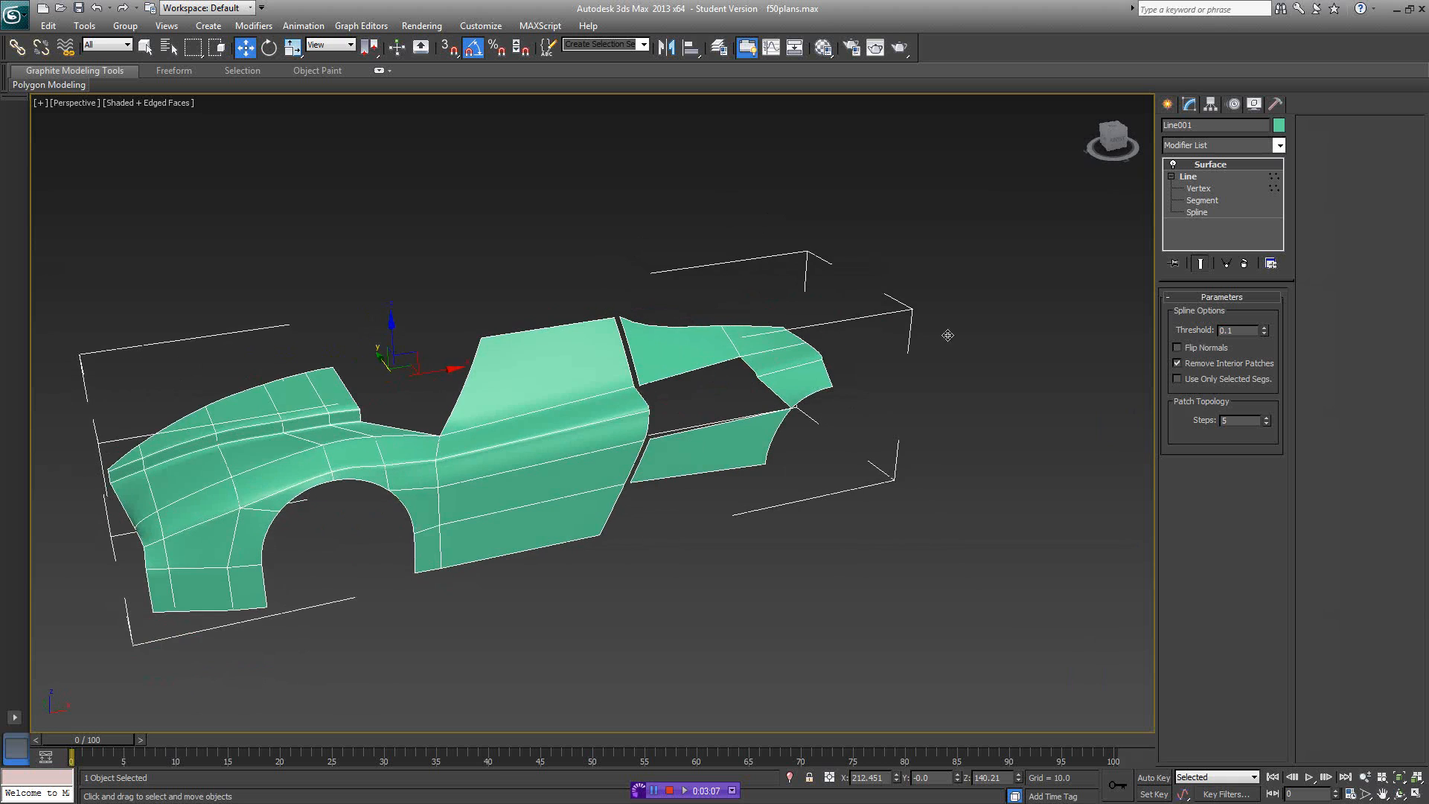
{"action": "key", "text": "Return"}
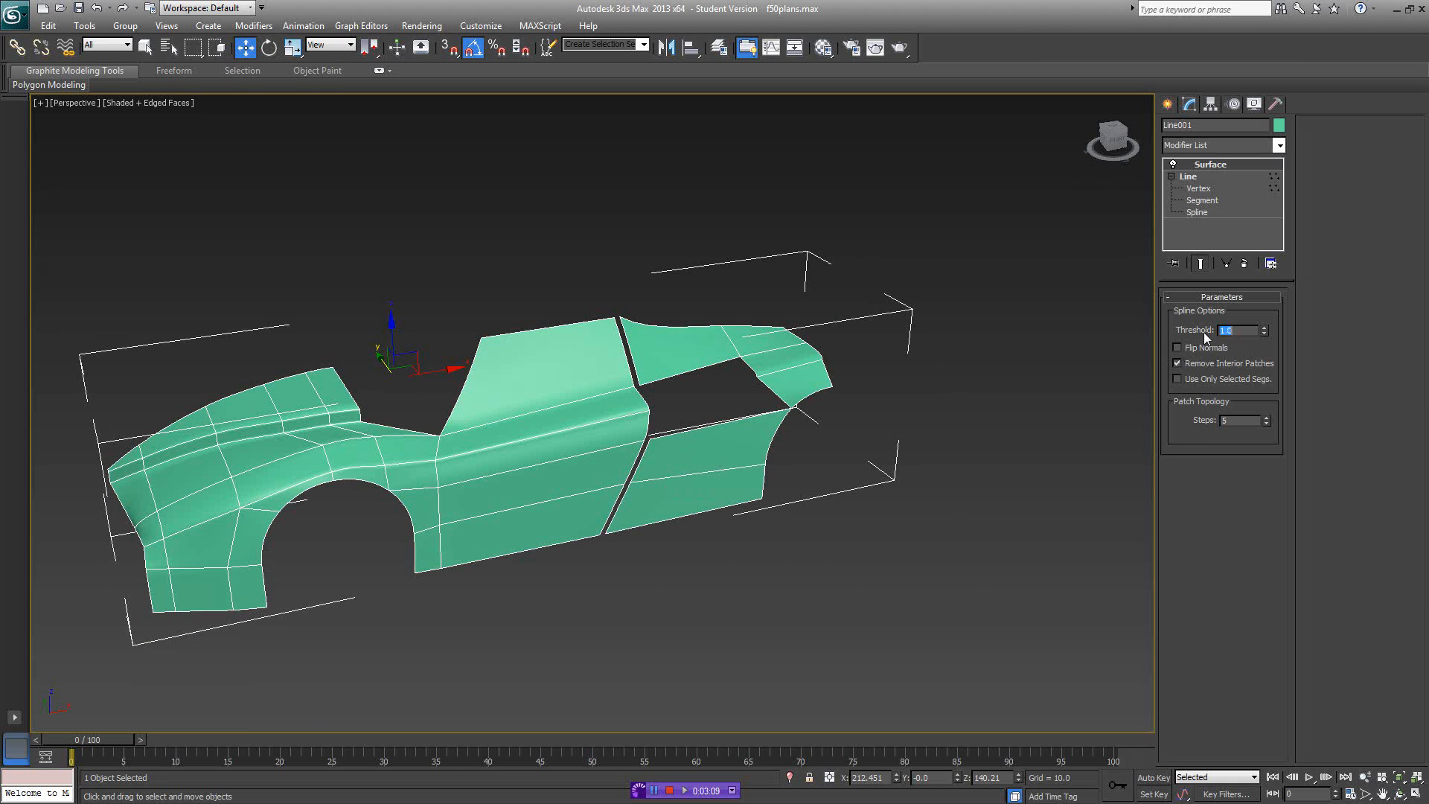
- In vertex editing, select the line-end vertex beside the bend and move it about 13 units along X and 15 units up in Z
{"action": "middle_click_drag", "start_coordinate": [937, 397], "coordinate": [1099, 307]}
{"action": "left_click", "coordinate": [1219, 186]}
{"action": "middle_click_drag", "start_coordinate": [887, 365], "coordinate": [575, 438], "text": "alt"}
{"action": "scroll", "coordinate": [708, 428], "scroll_direction": "up", "scroll_amount": 8}
{"action": "scroll", "coordinate": [531, 462], "scroll_direction": "down", "scroll_amount": 3}
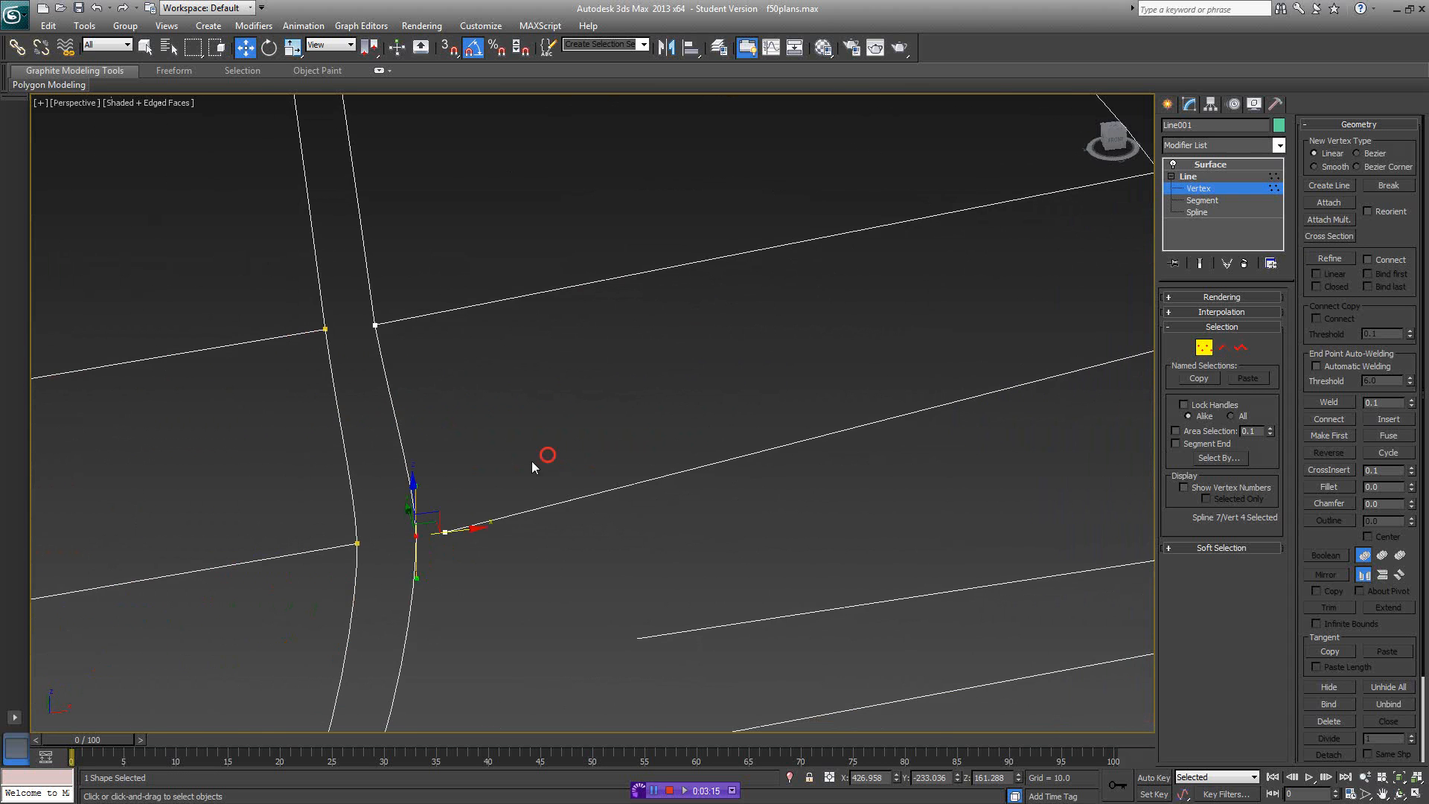
{"action": "left_click_drag", "start_coordinate": [549, 456], "coordinate": [434, 550]}
{"action": "scroll", "coordinate": [583, 498], "scroll_direction": "up", "scroll_amount": 4}
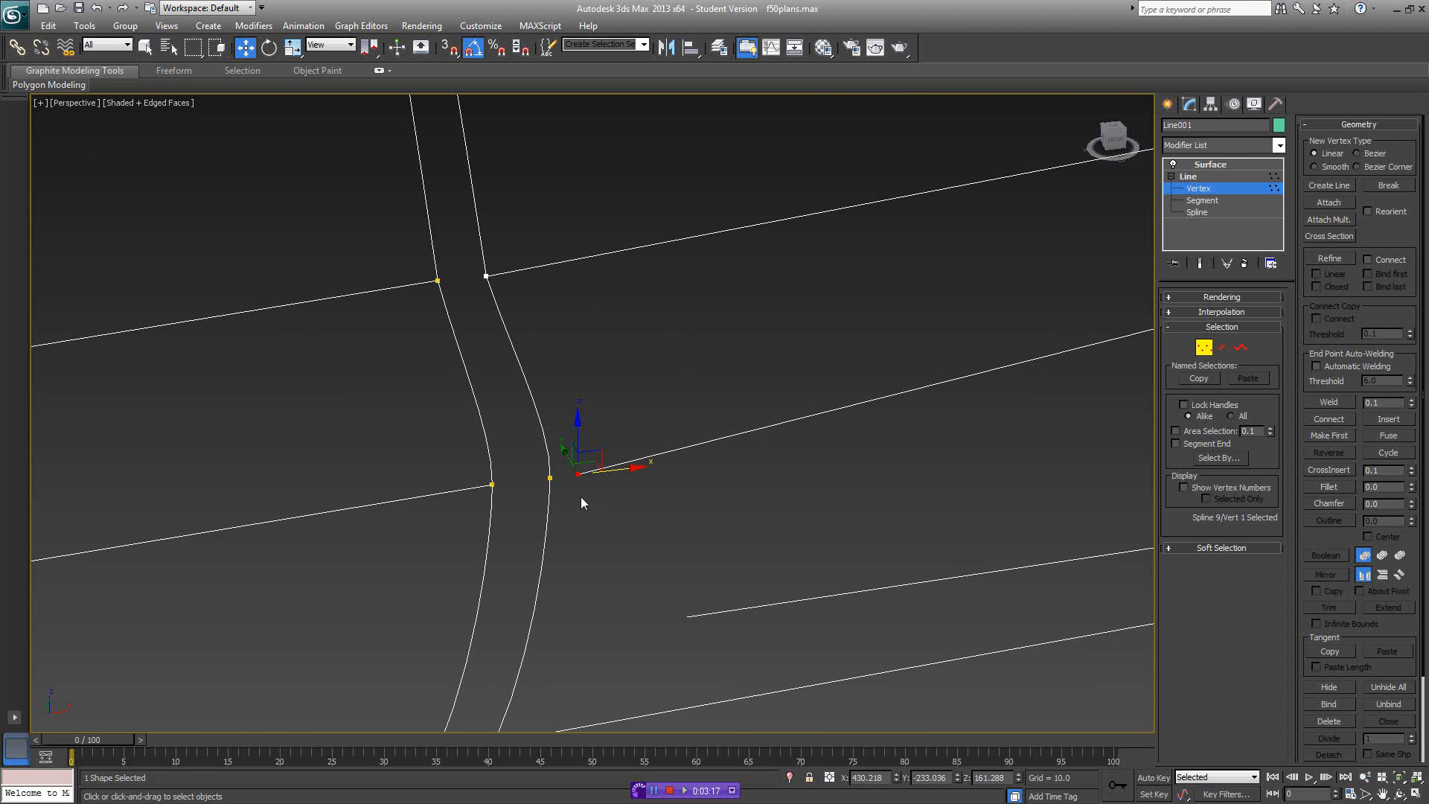
{"action": "scroll", "coordinate": [602, 490], "scroll_direction": "down", "scroll_amount": 3}
{"action": "middle_click_drag", "start_coordinate": [621, 493], "coordinate": [639, 486]}
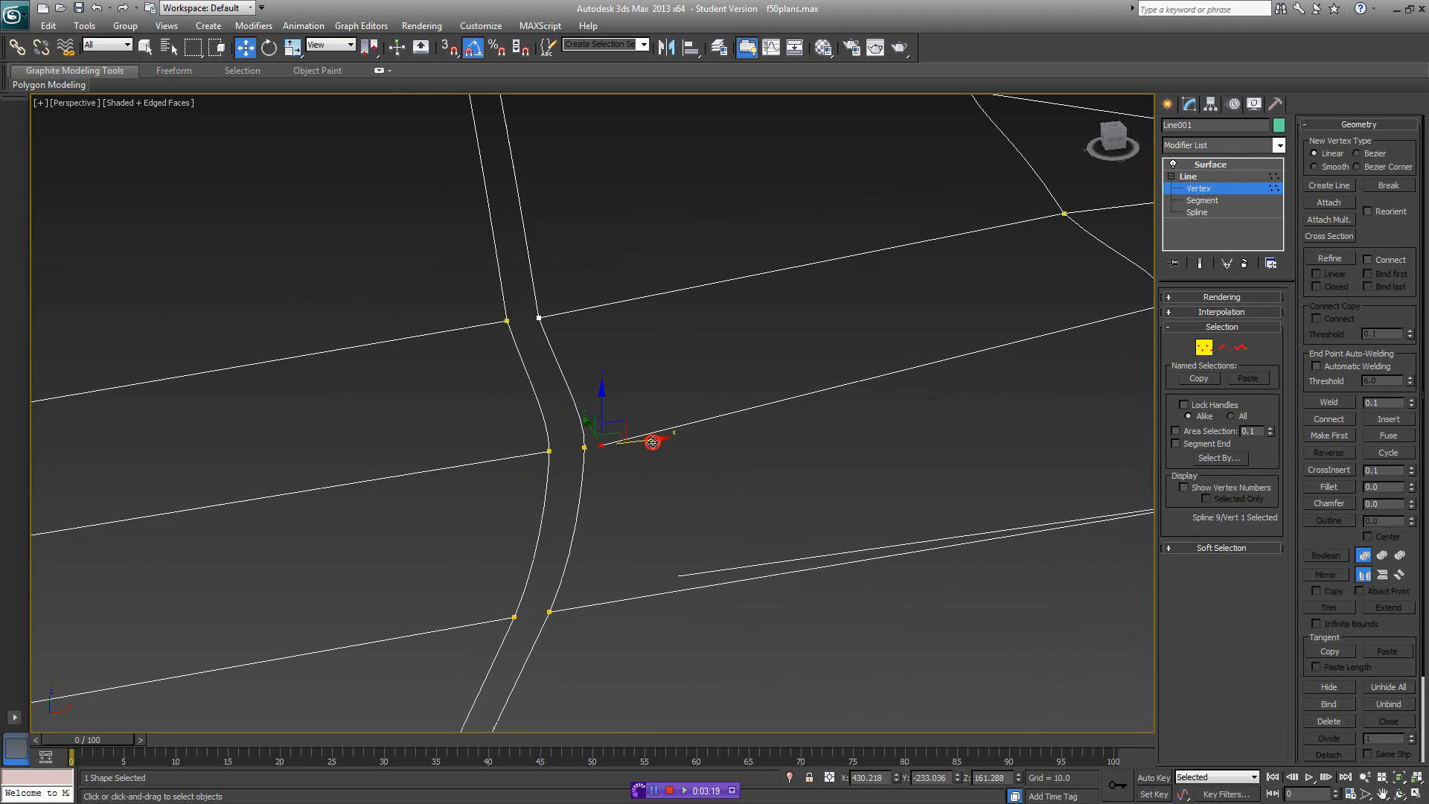
{"action": "left_click_drag", "start_coordinate": [653, 440], "coordinate": [674, 329]}
{"action": "scroll", "coordinate": [726, 397], "scroll_direction": "down", "scroll_amount": 5}
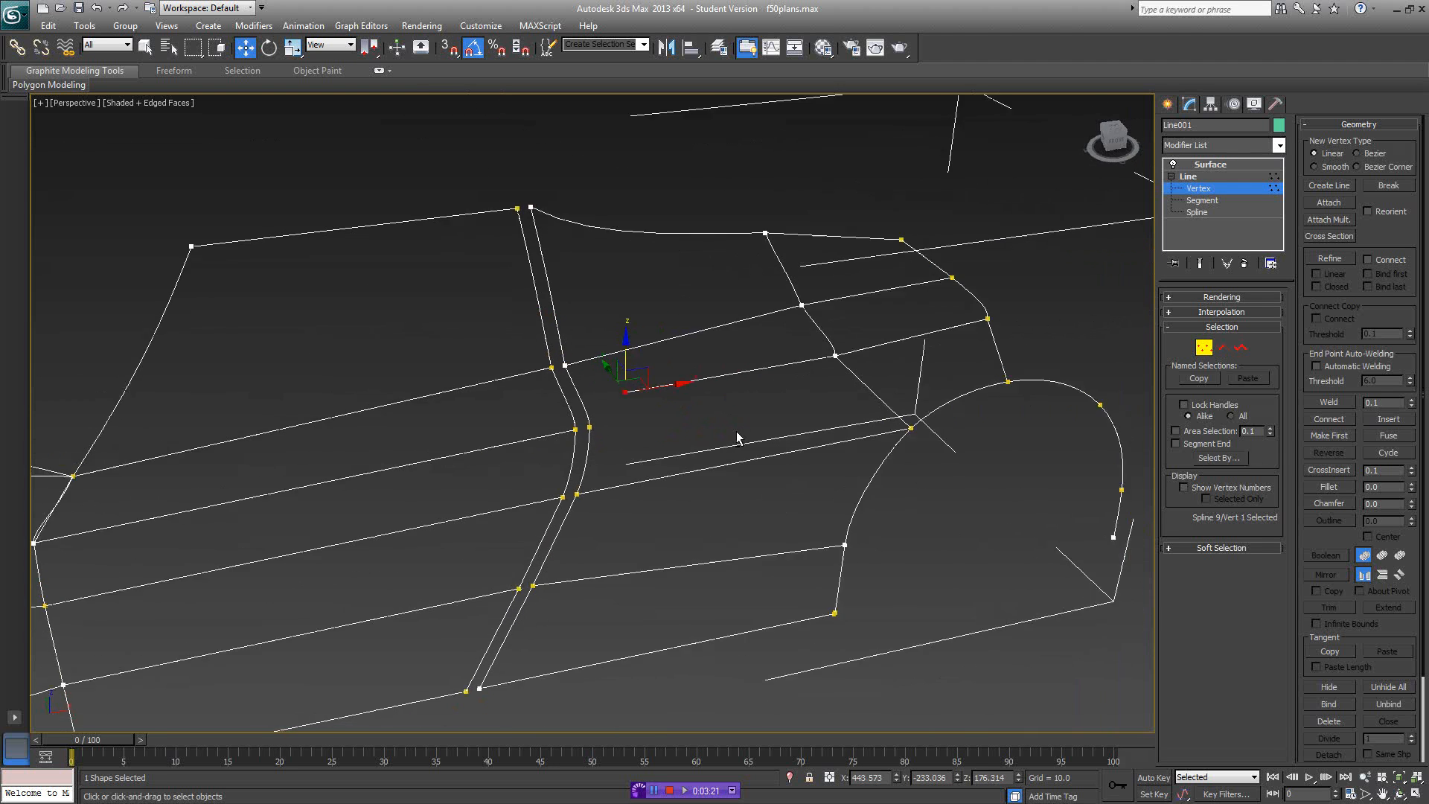
- Use 3D snapping with the Endpoint option to place the line-end vertex exactly on the vertex at the rear door gap's bend
{"action": "middle_click_drag", "start_coordinate": [737, 435], "coordinate": [665, 422], "text": "alt"}
{"action": "left_click", "coordinate": [449, 47]}
{"action": "right_click", "coordinate": [450, 47]}
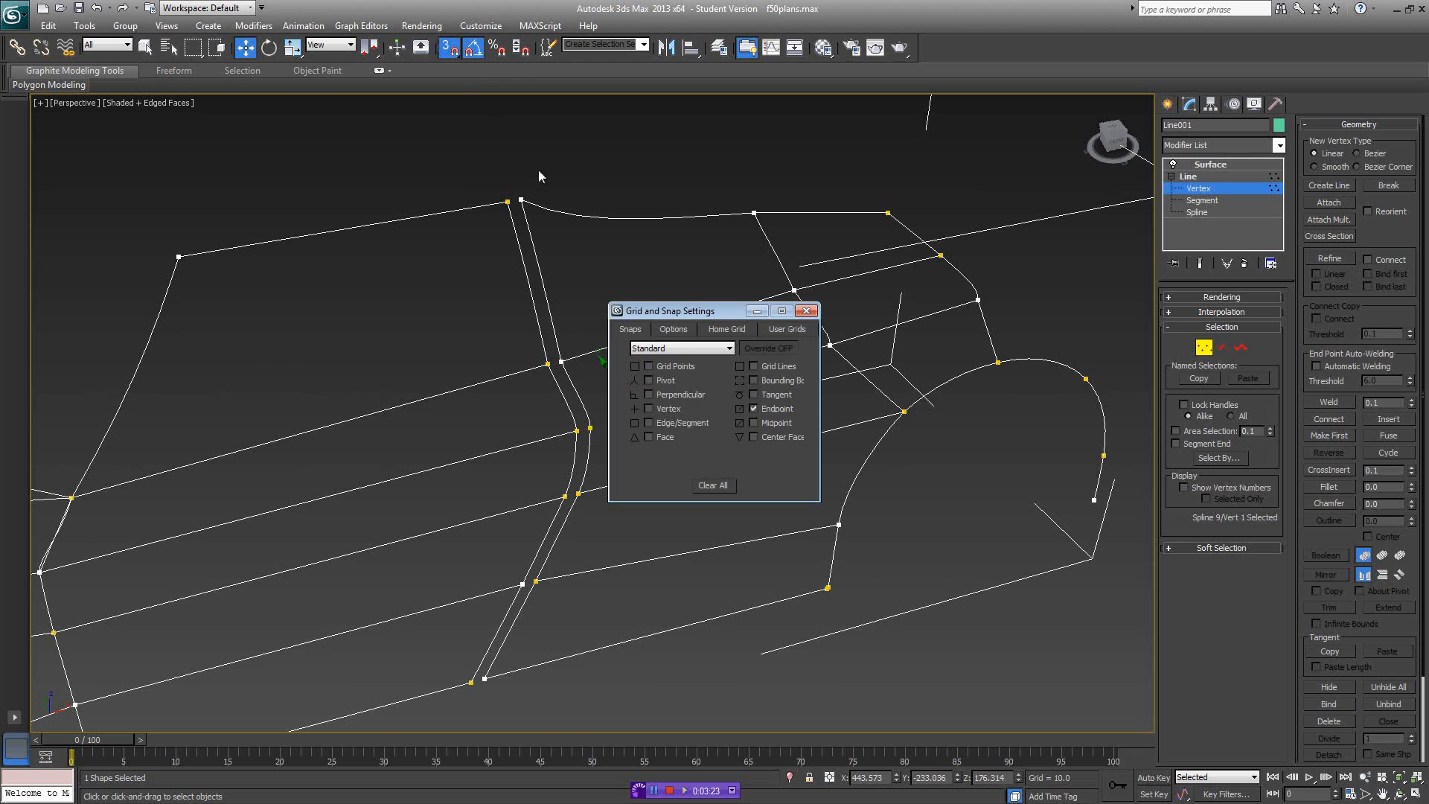
{"action": "left_click", "coordinate": [811, 311]}
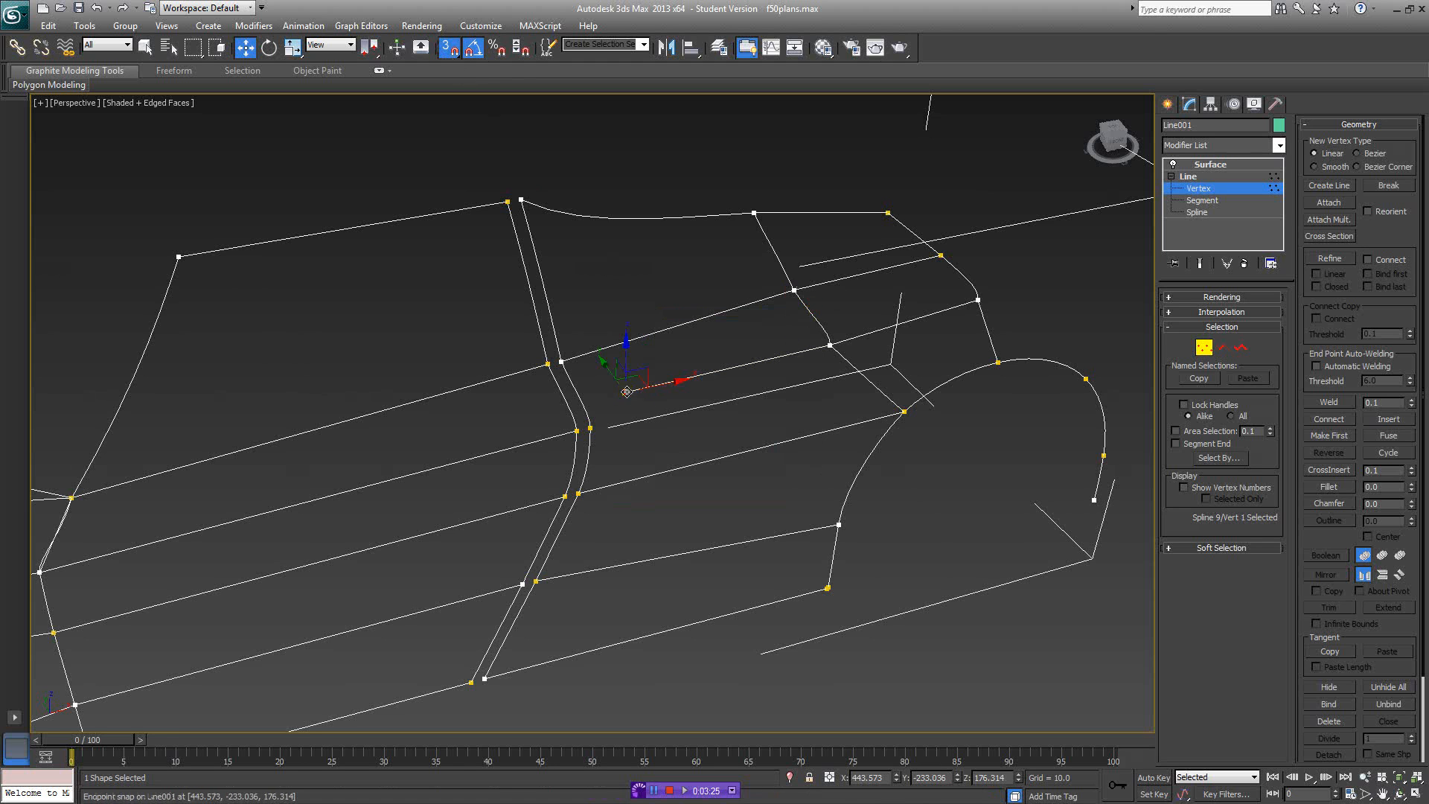
{"action": "key", "text": "s"}
{"action": "key", "text": "s"}
{"action": "left_click_drag", "start_coordinate": [628, 406], "coordinate": [590, 428]}
{"action": "key", "text": "s"}
- Deselect the vertices, return to the Surface modifier, and examine the rear side panel on the whole body half
{"action": "middle_click_drag", "start_coordinate": [702, 441], "coordinate": [860, 391], "text": "alt"}
{"action": "left_click", "coordinate": [820, 424]}
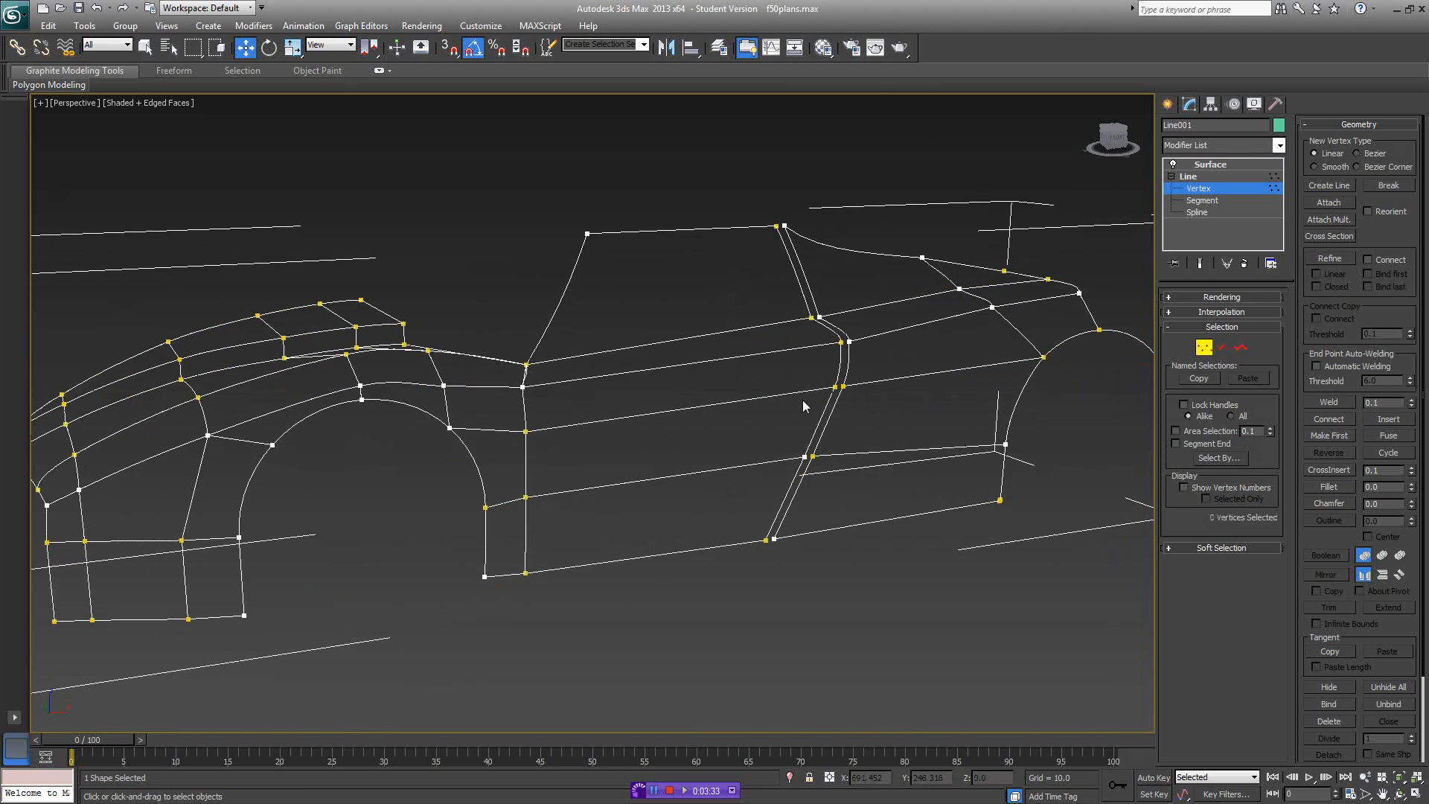
{"action": "scroll", "coordinate": [800, 406], "scroll_direction": "down", "scroll_amount": 5}
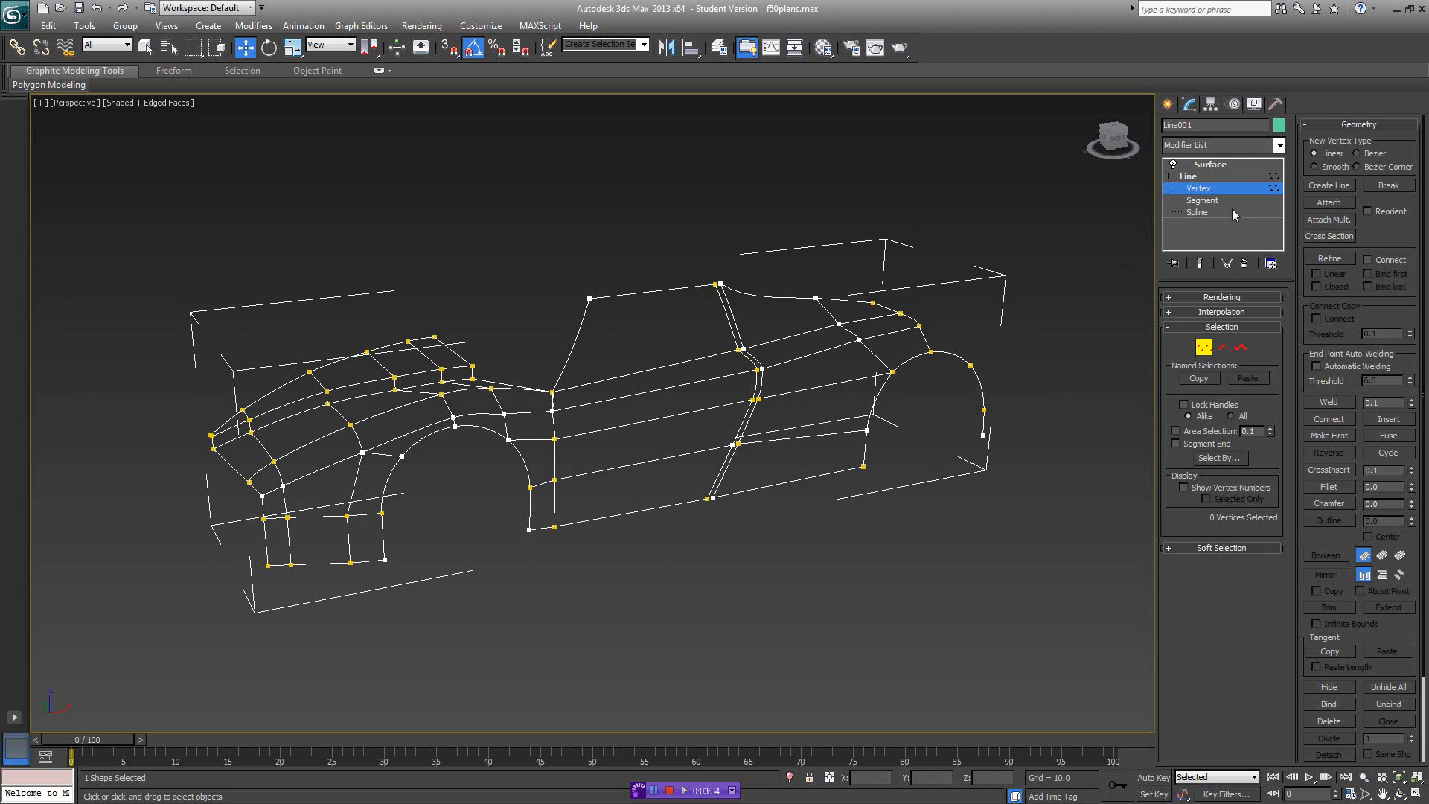
{"action": "left_click", "coordinate": [1209, 167]}
{"action": "scroll", "coordinate": [897, 347], "scroll_direction": "down", "scroll_amount": 1}
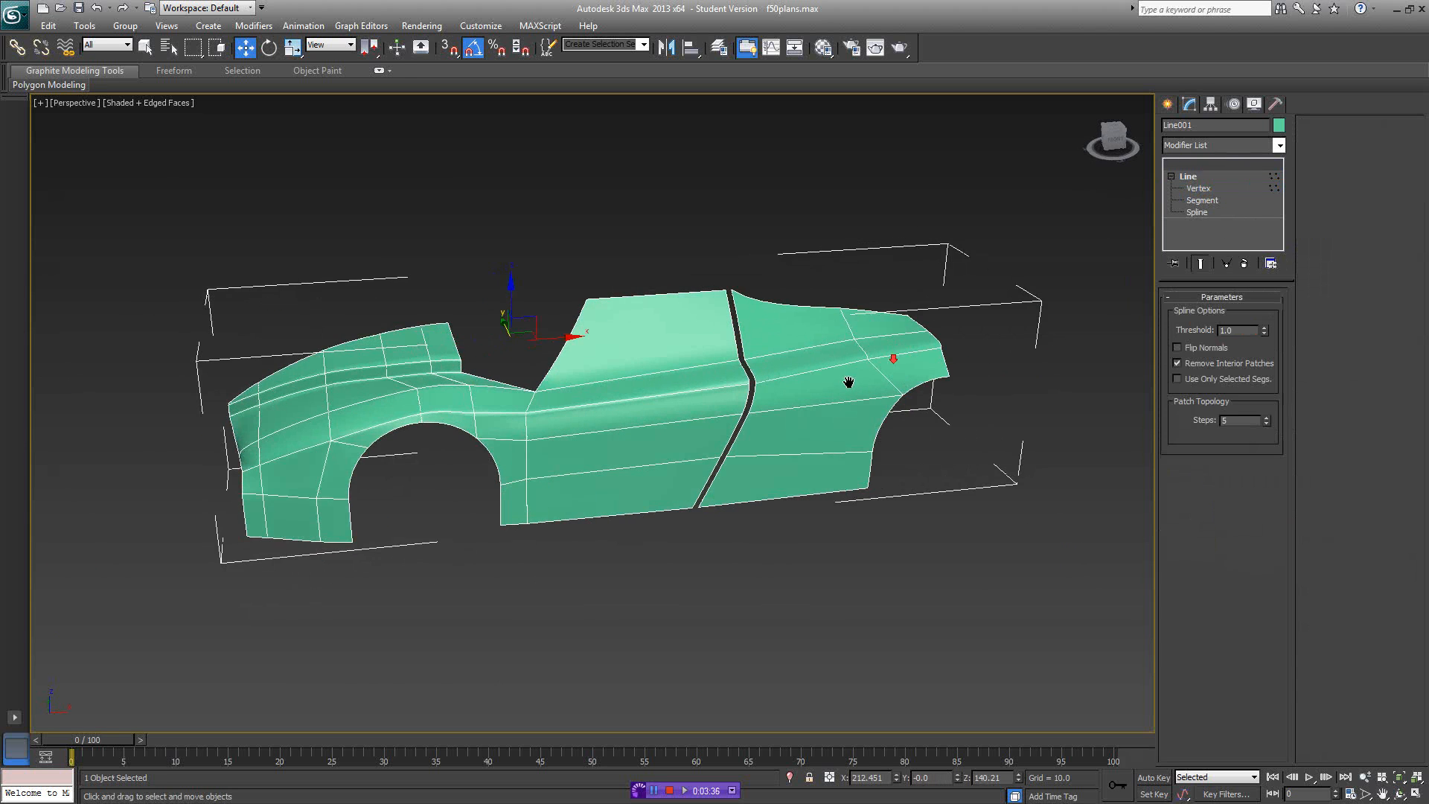
{"action": "scroll", "coordinate": [847, 402], "scroll_direction": "down", "scroll_amount": 3}
- In wireframe display, delete the car body half and its mirrored counterpart, and restore shaded display of the blueprint planes
{"action": "key", "text": "F3"}
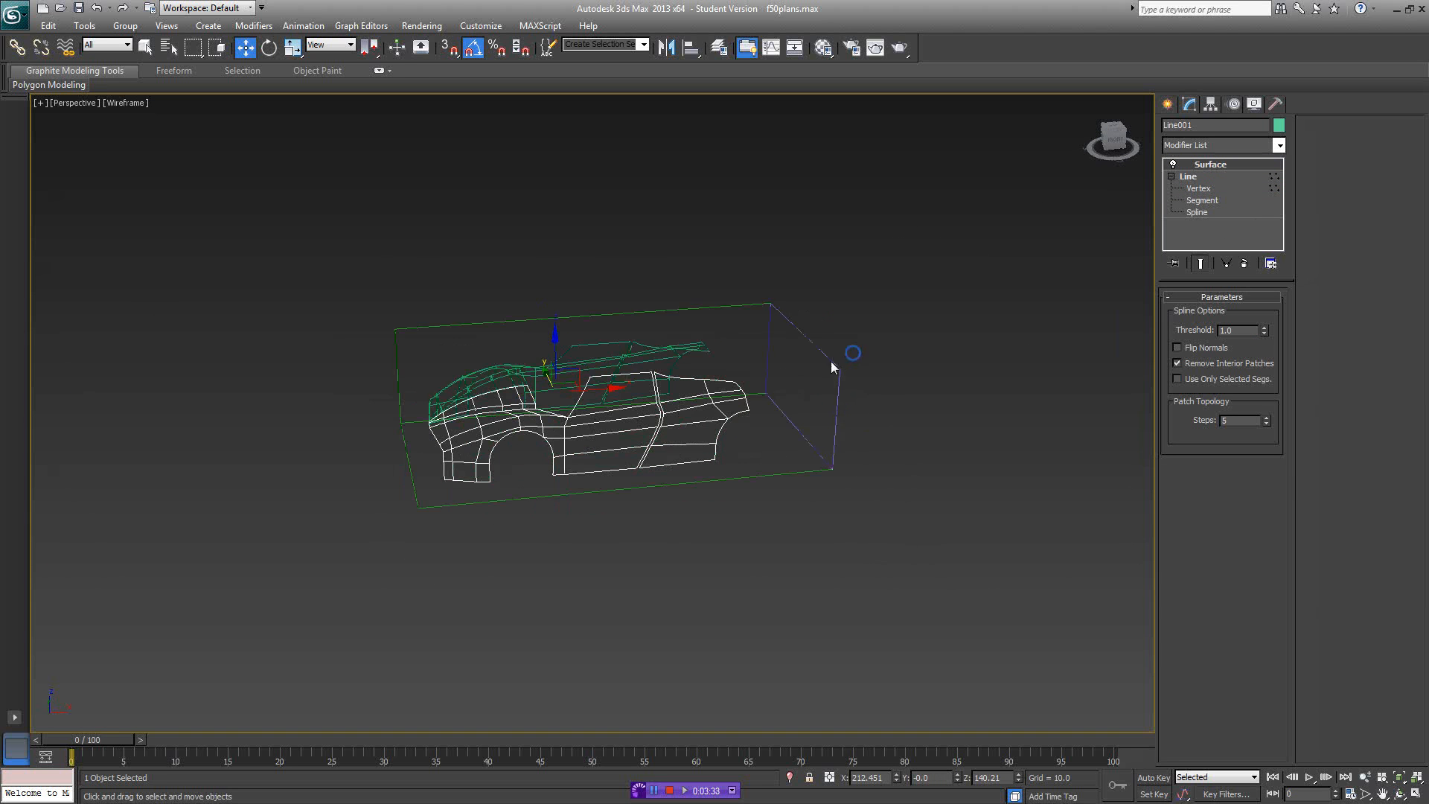
{"action": "middle_click_drag", "start_coordinate": [731, 389], "coordinate": [734, 402]}
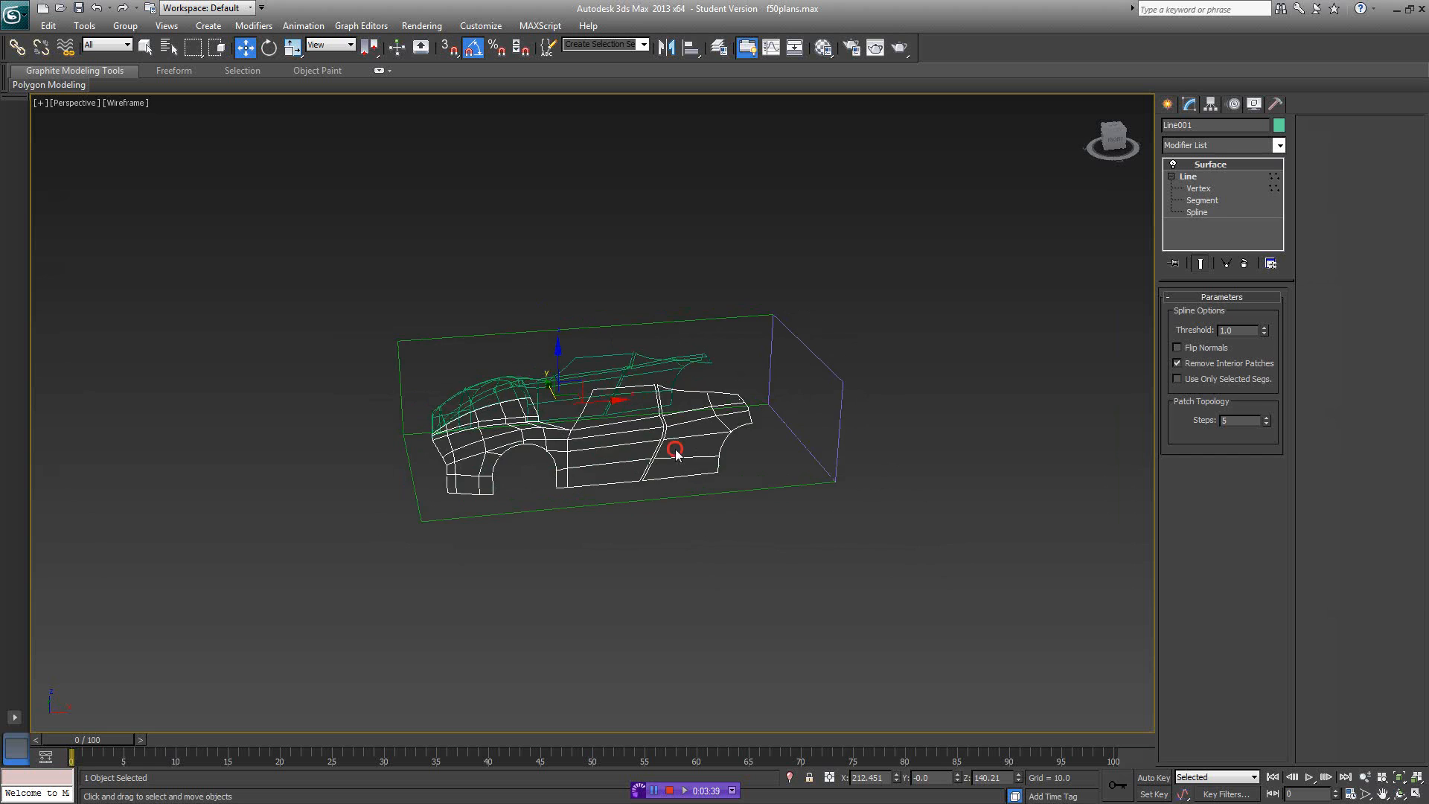
{"action": "left_click", "coordinate": [675, 450]}
{"action": "left_click", "coordinate": [661, 445]}
{"action": "key", "text": "Delete"}
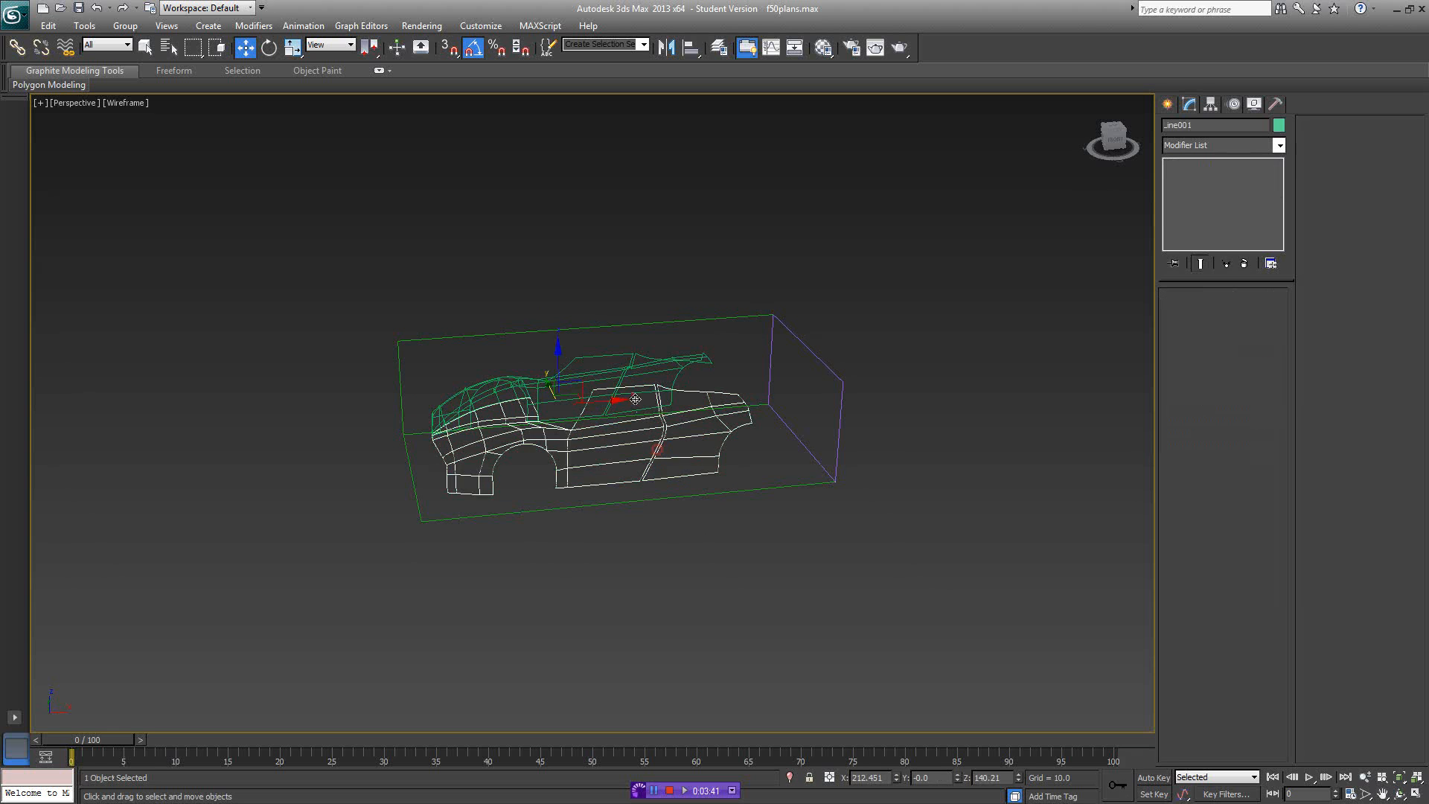
{"action": "left_click", "coordinate": [625, 376]}
{"action": "key", "text": "Delete"}
{"action": "scroll", "coordinate": [625, 376], "scroll_direction": "down", "scroll_amount": 2}
{"action": "key", "text": "F3"}
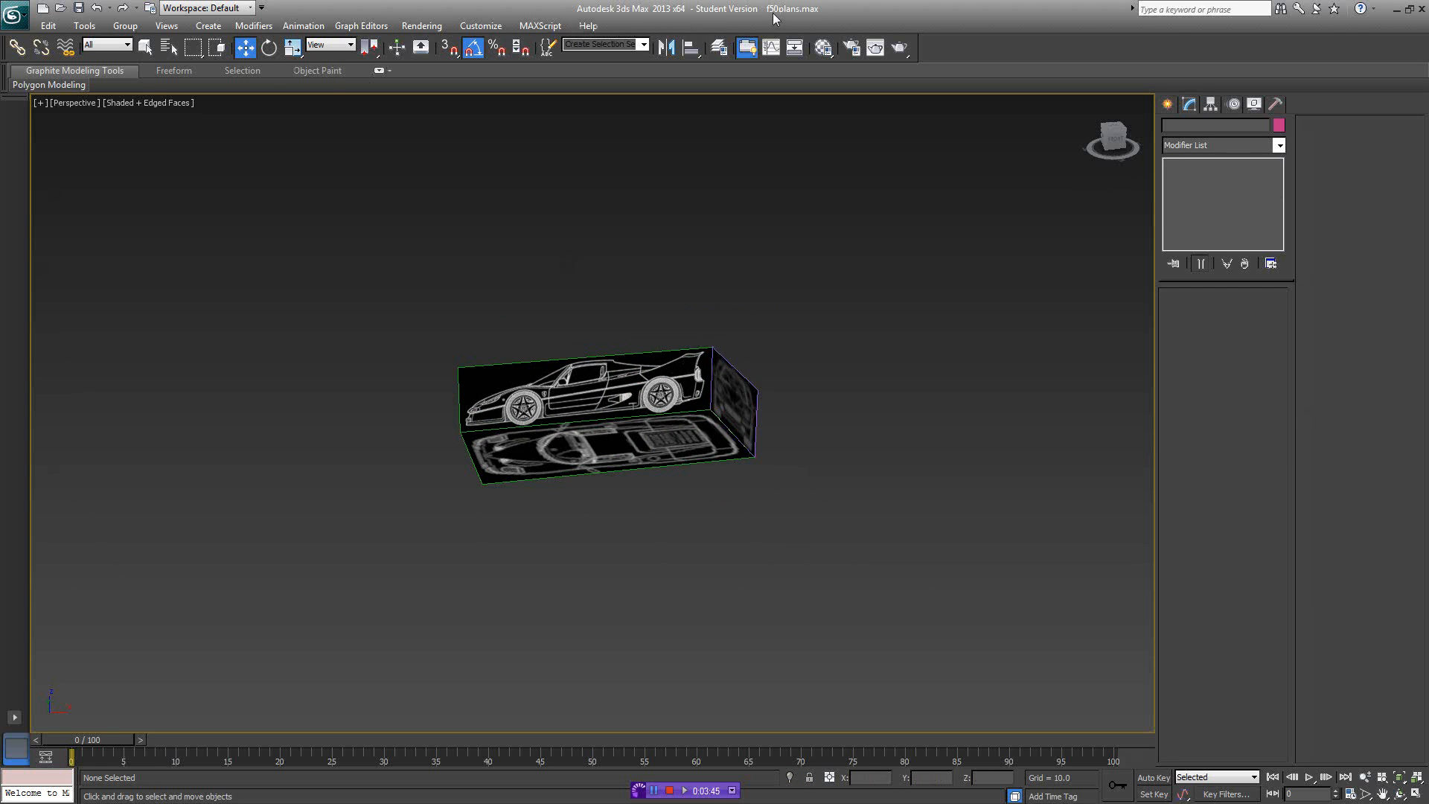
- Examine the blueprint planes in the perspective view and select the side-view blueprint plane
{"action": "scroll", "coordinate": [588, 380], "scroll_direction": "up", "scroll_amount": 5}
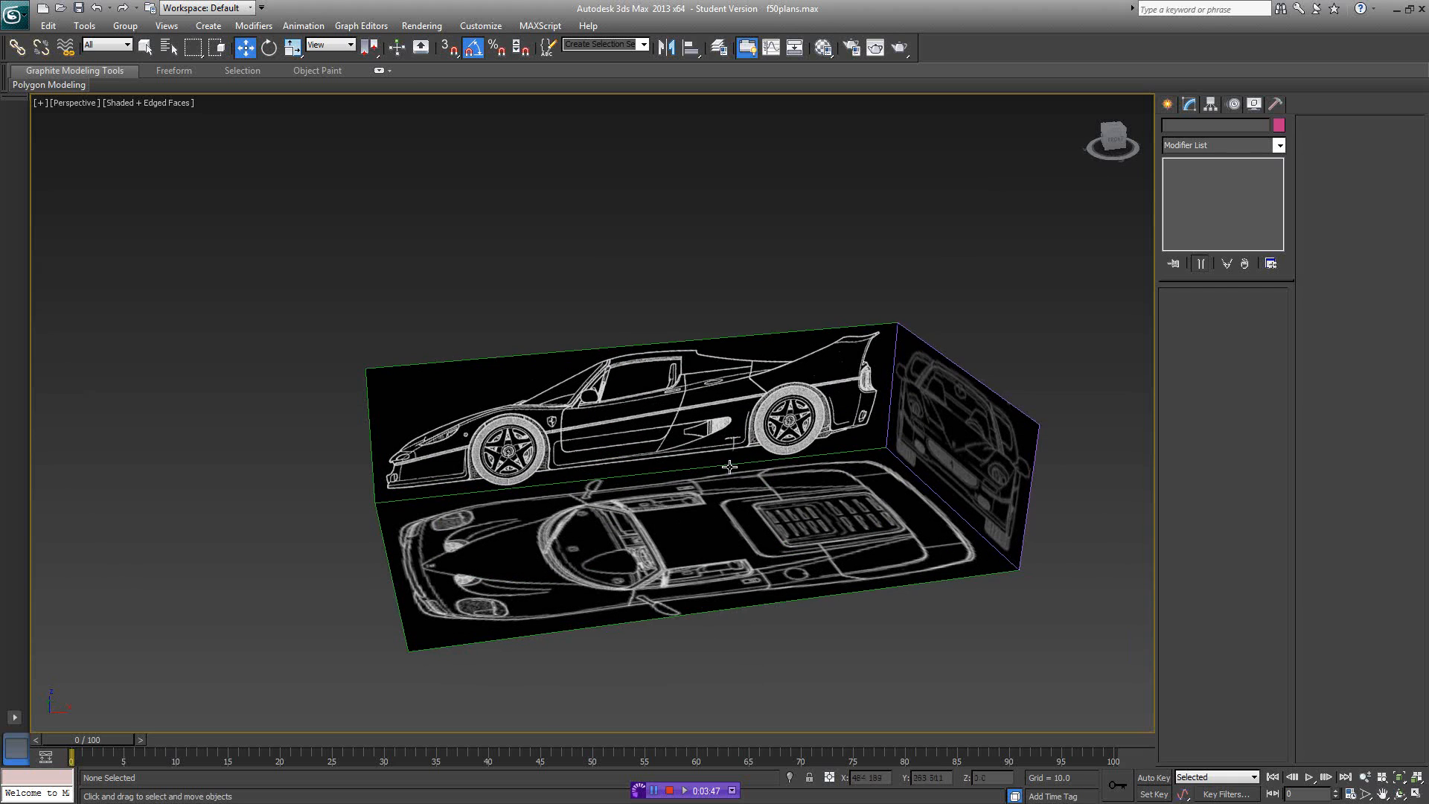
{"action": "middle_click_drag", "start_coordinate": [730, 467], "coordinate": [743, 423]}
{"action": "left_click", "coordinate": [700, 402]}
{"action": "left_click", "coordinate": [720, 292]}
{"action": "left_click", "coordinate": [703, 391]}
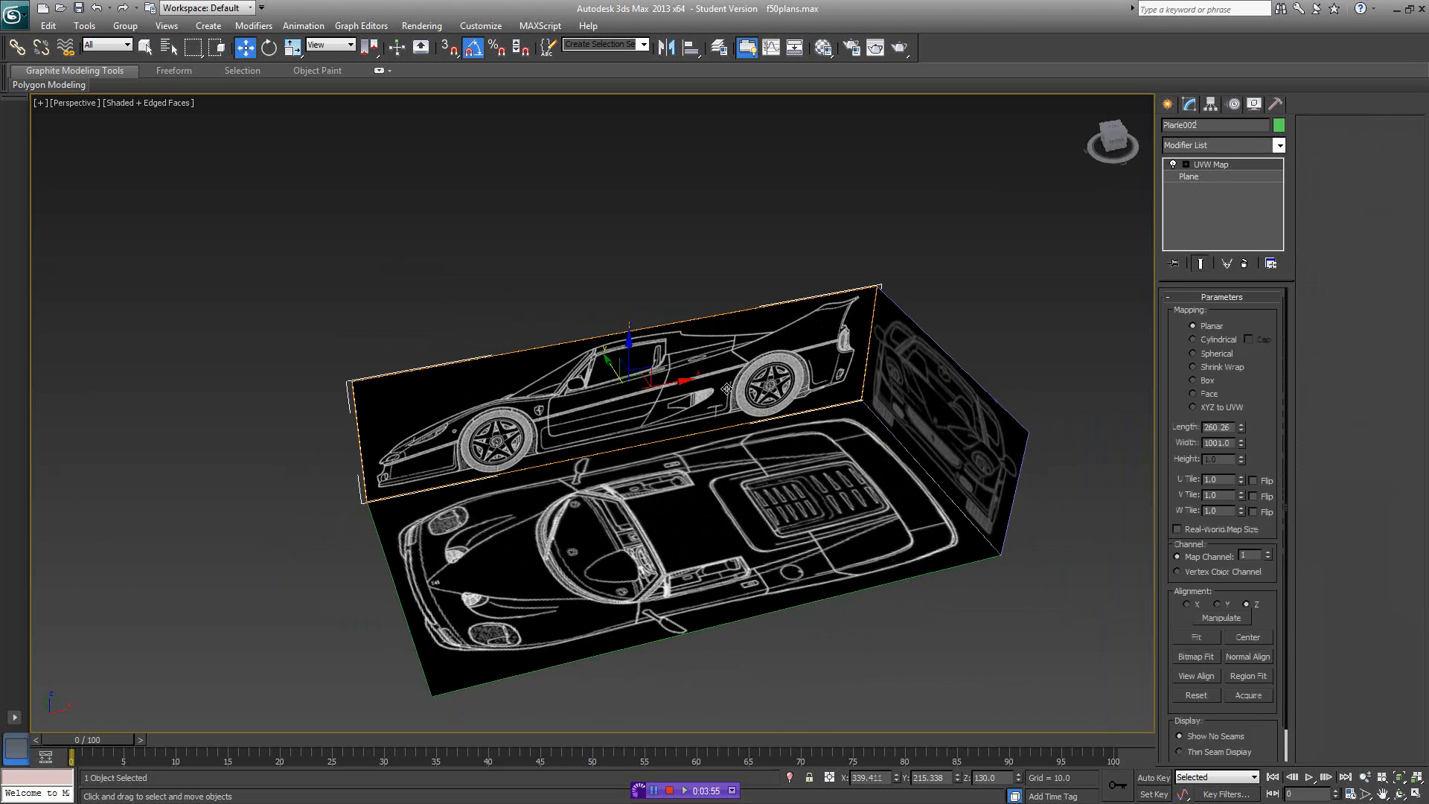
- Switch to the four-viewport layout and fit the car blueprints in the Top and Left views
{"action": "left_click", "coordinate": [1417, 793]}
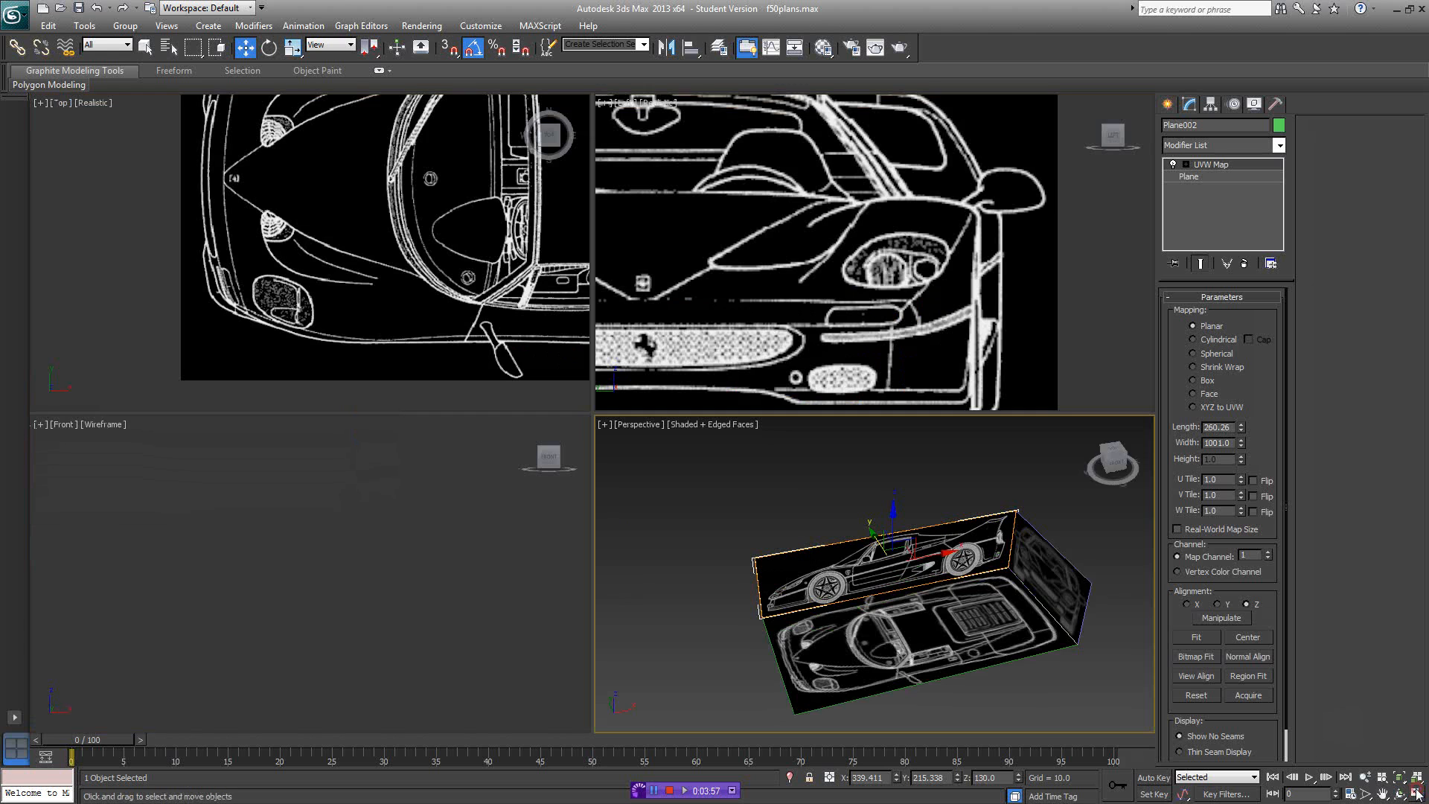
{"action": "middle_click_drag", "start_coordinate": [455, 284], "coordinate": [341, 306]}
{"action": "scroll", "coordinate": [404, 281], "scroll_direction": "down", "scroll_amount": 5}
{"action": "middle_click_drag", "start_coordinate": [770, 273], "coordinate": [840, 270]}
{"action": "key", "text": "z"}
{"action": "middle_click_drag", "start_coordinate": [973, 286], "coordinate": [809, 273]}
{"action": "middle_click", "coordinate": [921, 590]}
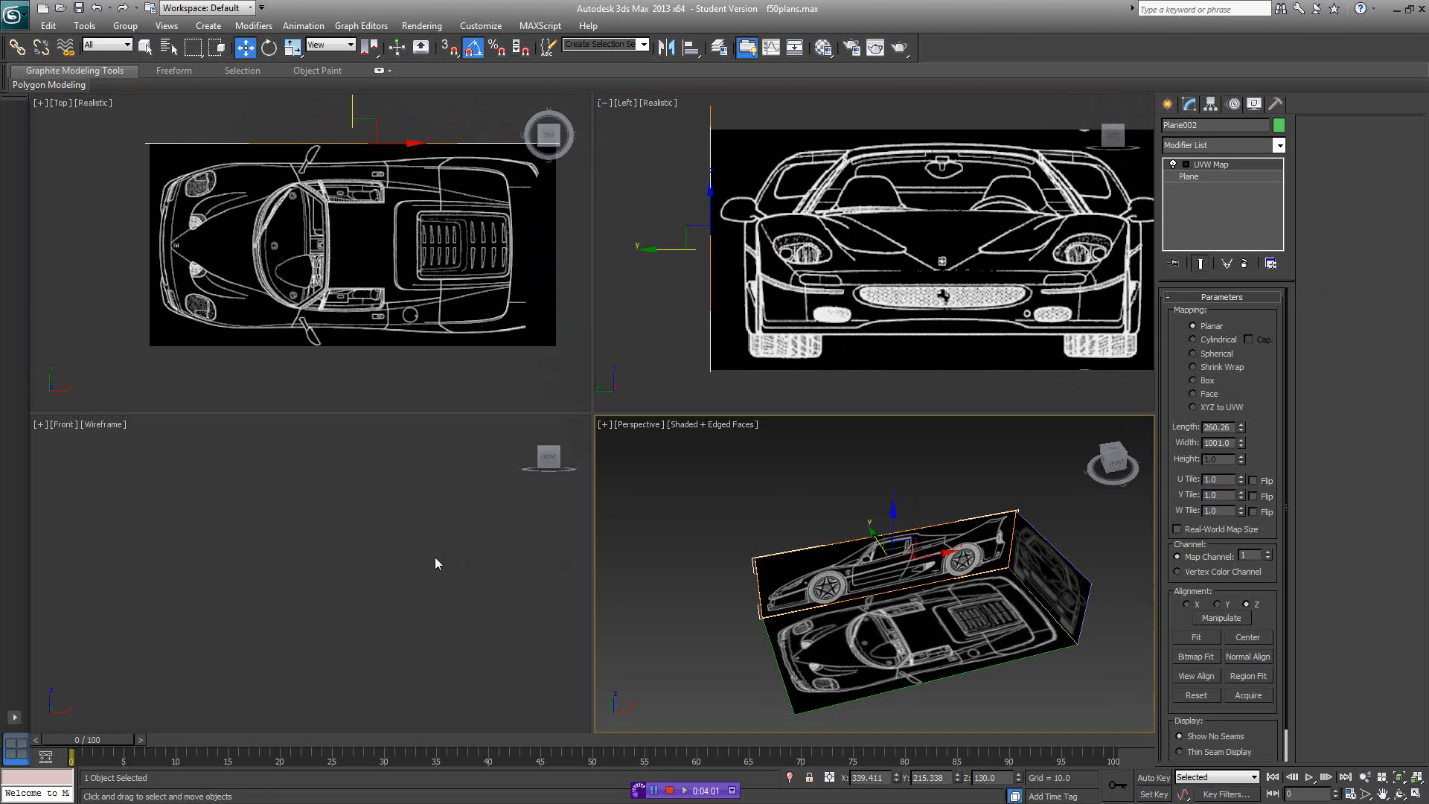
- Fit the side blueprint in the Front viewport, deselect its plane, and display the viewport shaded
{"action": "middle_click", "coordinate": [437, 557]}
{"action": "key", "text": "z"}
{"action": "left_click", "coordinate": [402, 486]}
{"action": "key", "text": "F3"}
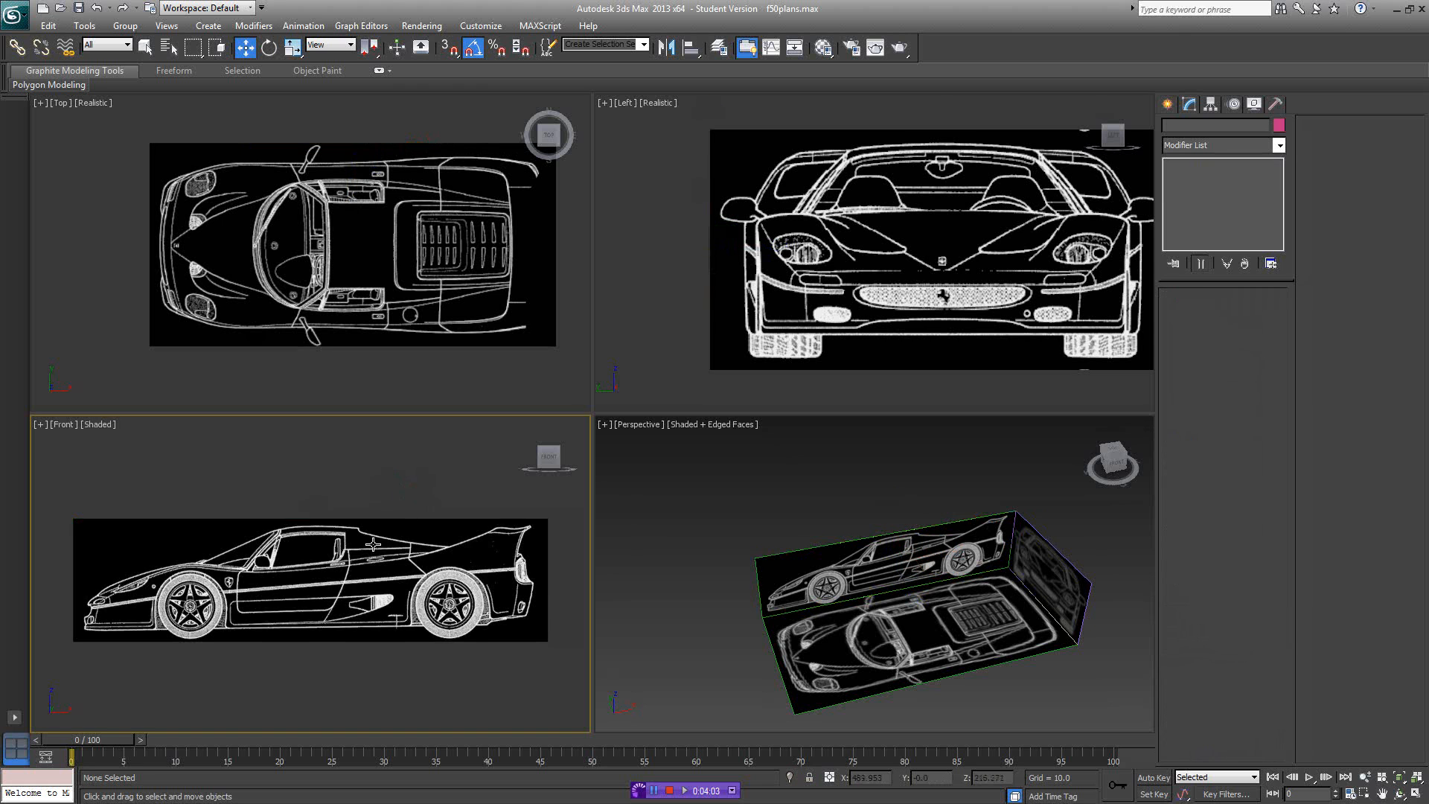
{"action": "scroll", "coordinate": [438, 548], "scroll_direction": "up", "scroll_amount": 4}
{"action": "scroll", "coordinate": [437, 548], "scroll_direction": "up", "scroll_amount": 2}
{"action": "middle_click_drag", "start_coordinate": [492, 542], "coordinate": [391, 557]}
{"action": "scroll", "coordinate": [390, 571], "scroll_direction": "down", "scroll_amount": 2}
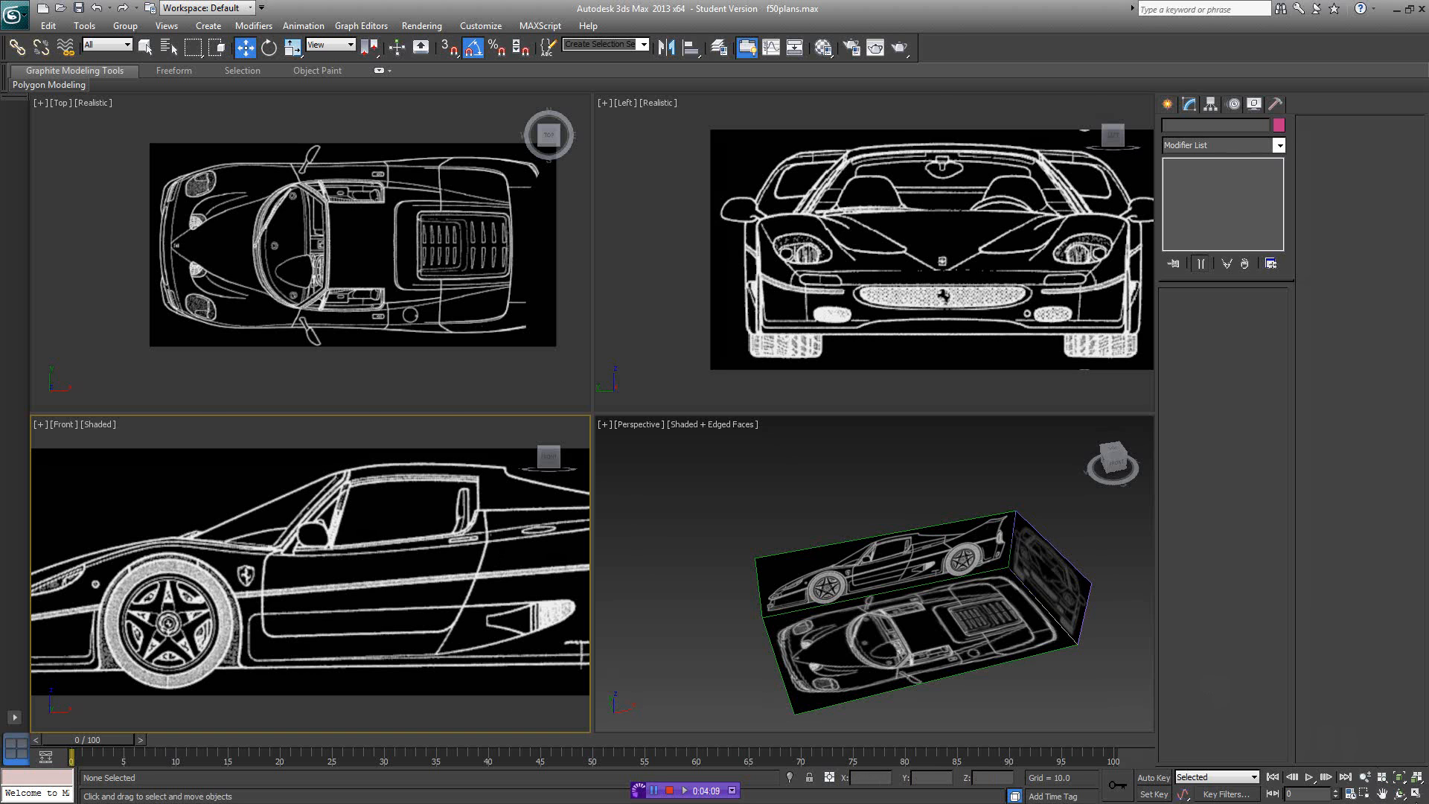
- In the maximized Front view, draw a four-vertex line from the windshield's top to its base and down the front door gap to the sill
{"action": "left_click", "coordinate": [1415, 794]}
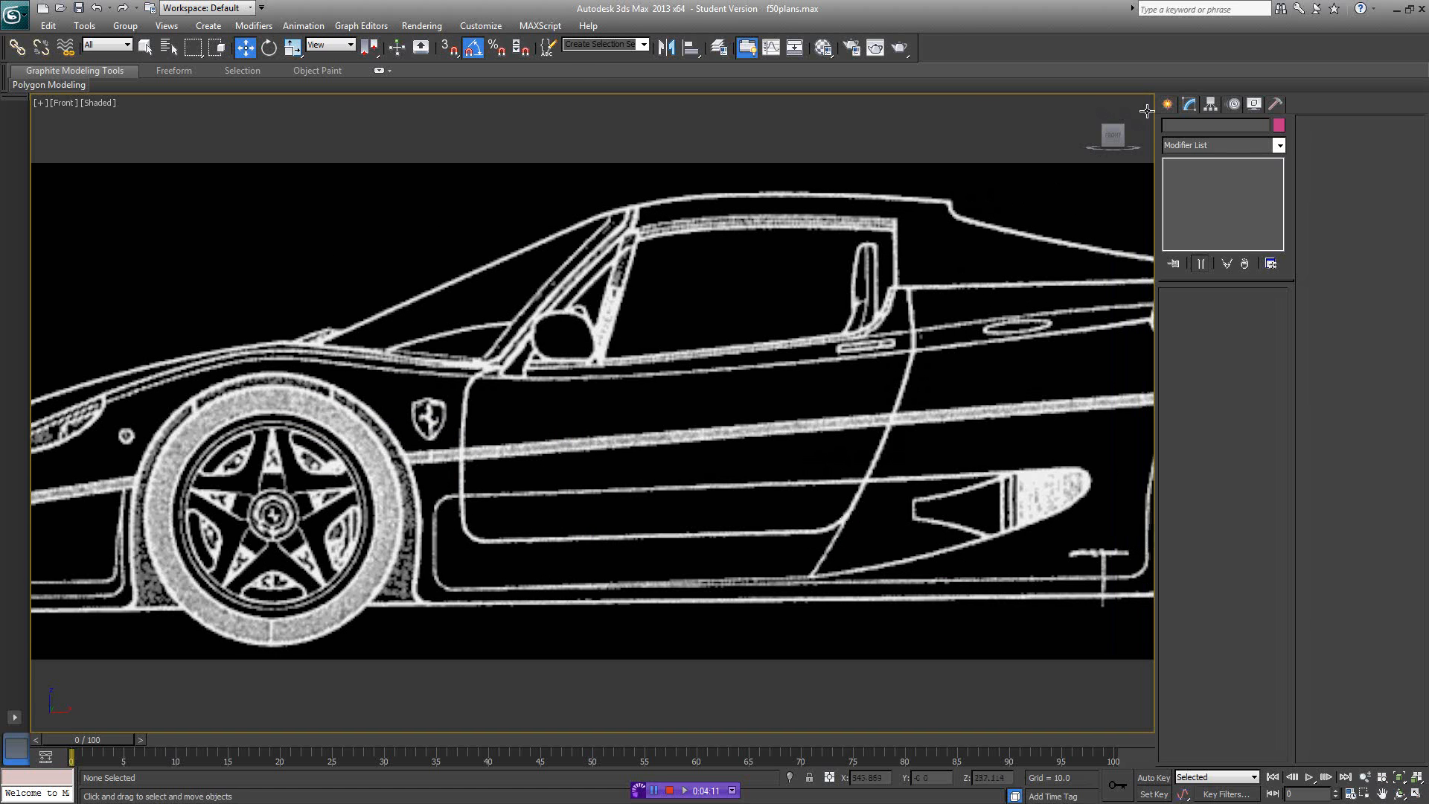
{"action": "left_click", "coordinate": [1167, 104]}
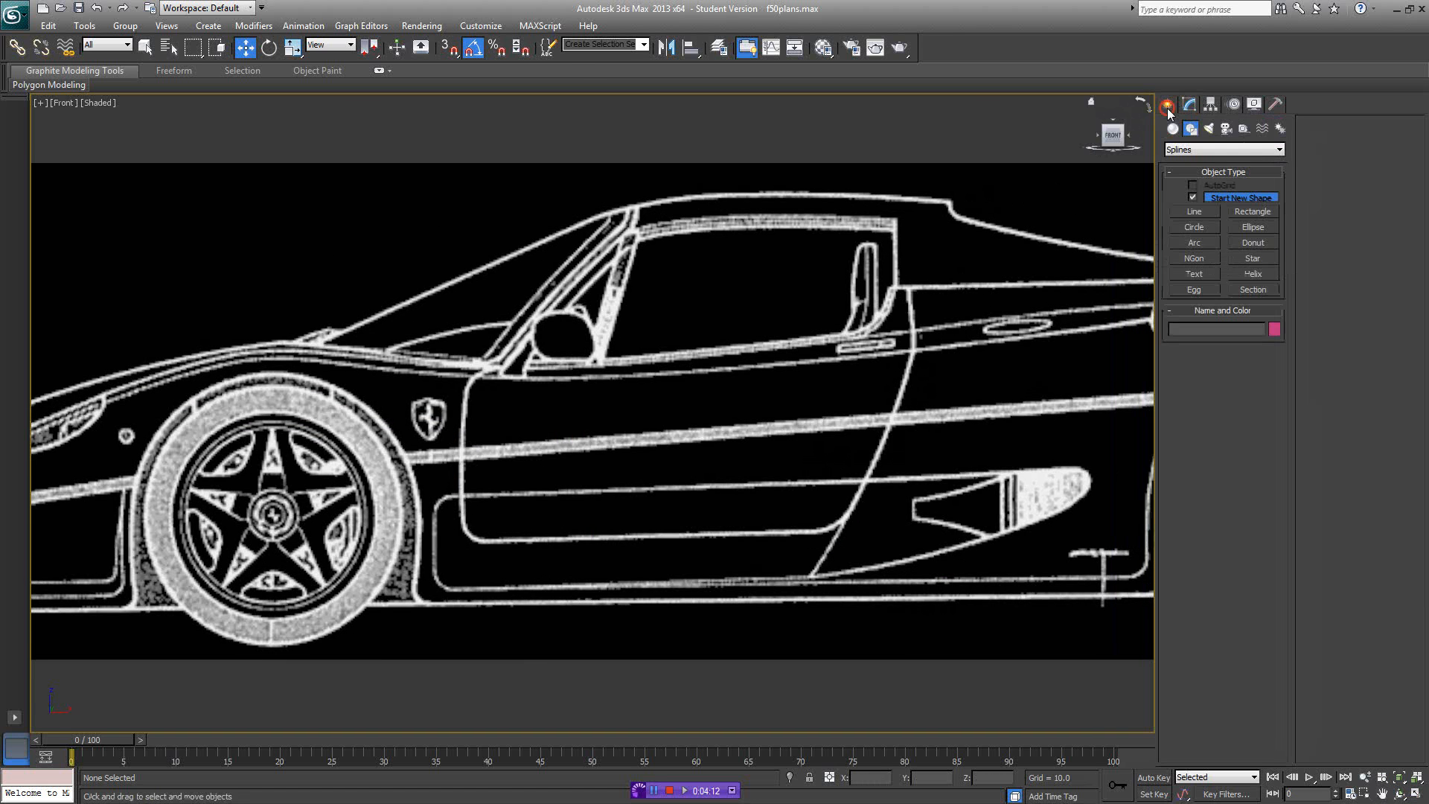
{"action": "left_click", "coordinate": [1195, 211]}
{"action": "middle_click_drag", "start_coordinate": [794, 248], "coordinate": [809, 268]}
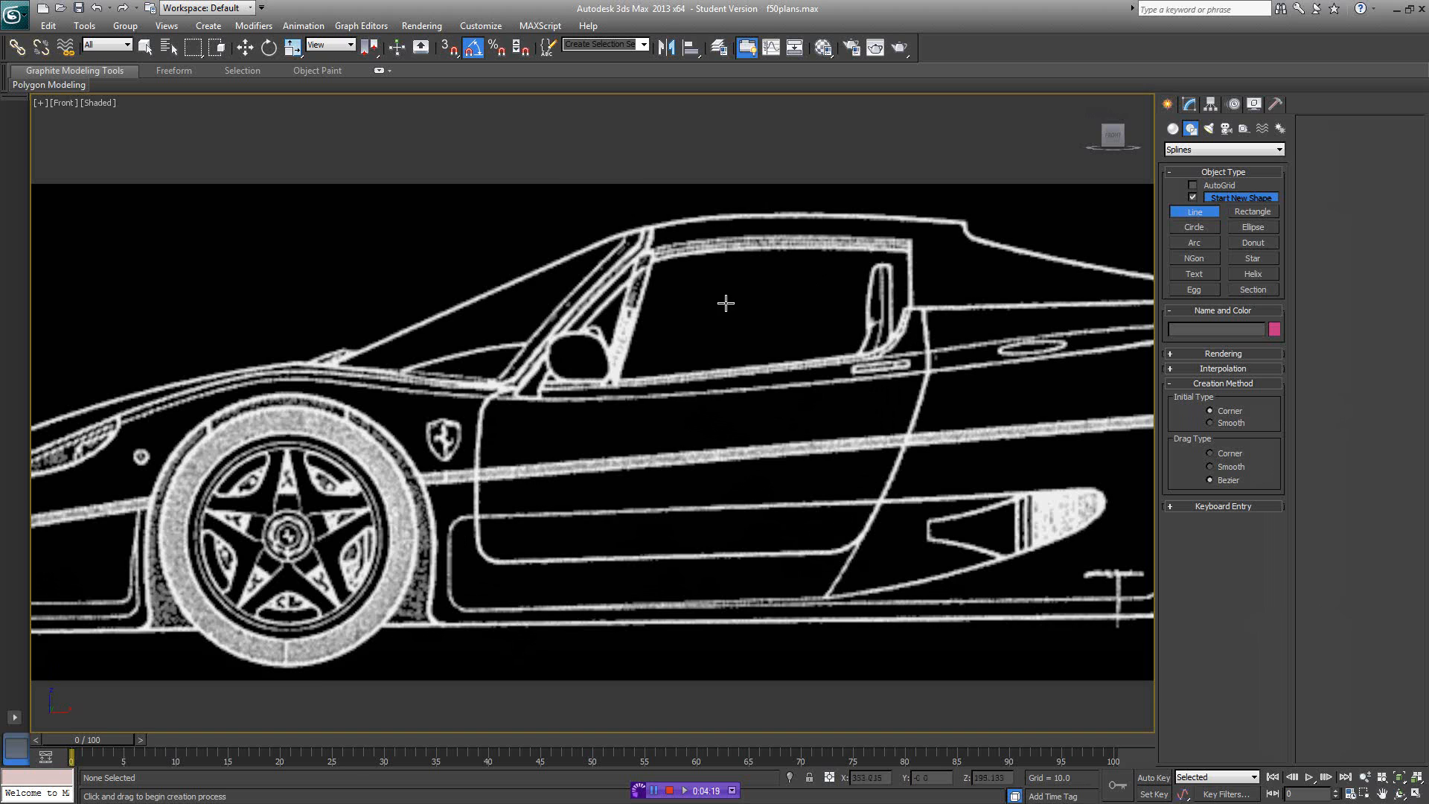
{"action": "middle_click_drag", "start_coordinate": [726, 303], "coordinate": [726, 321]}
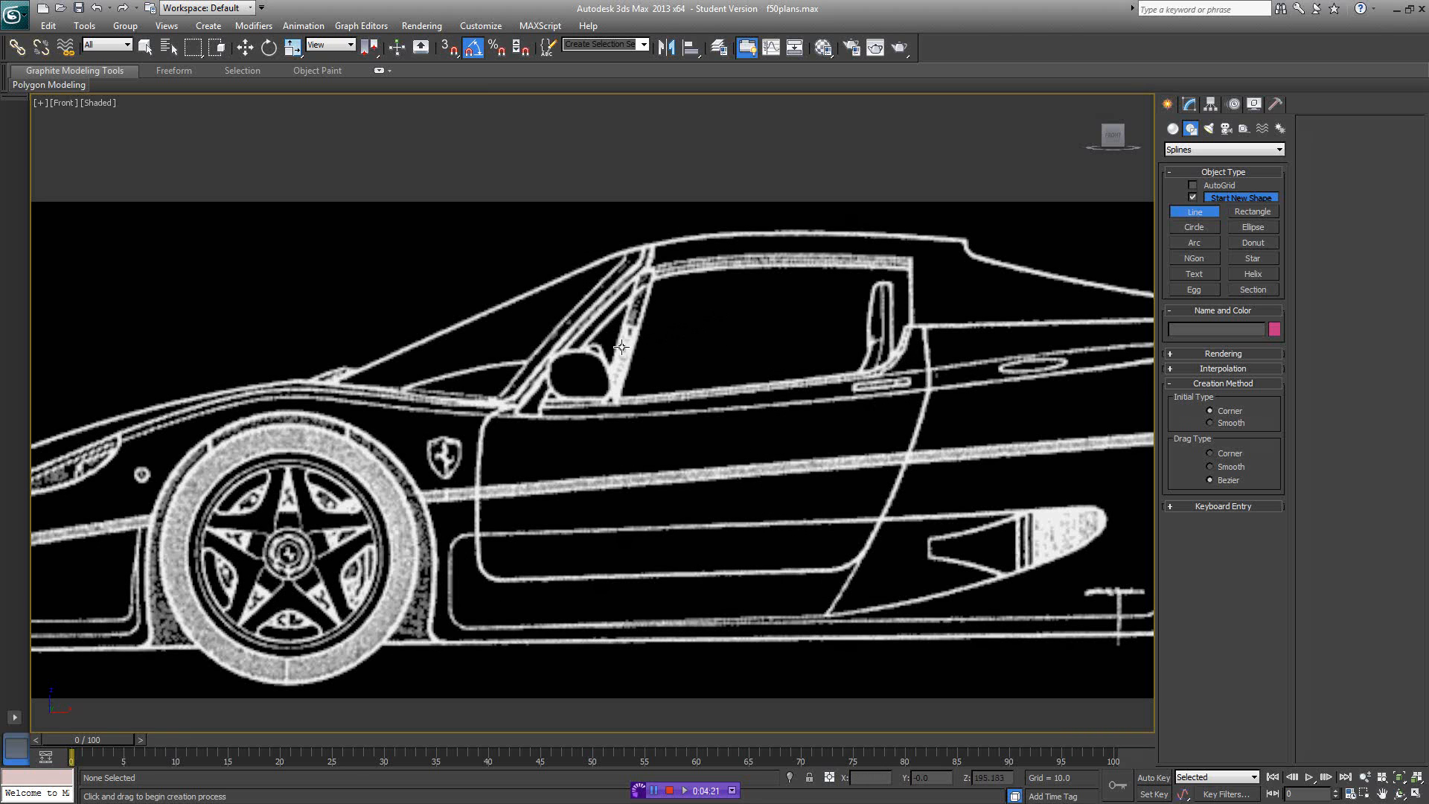
{"action": "left_click", "coordinate": [641, 247]}
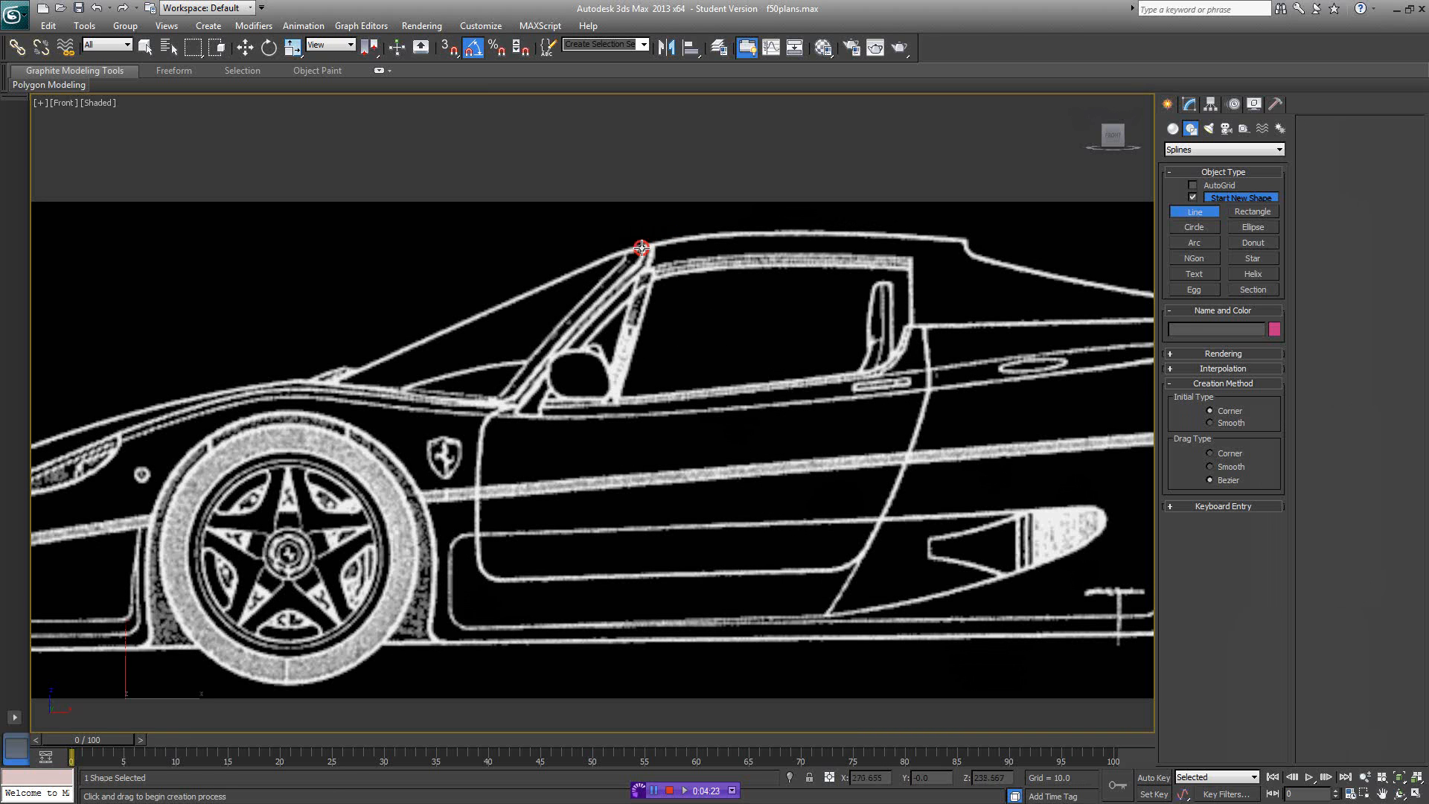
{"action": "left_click", "coordinate": [507, 404]}
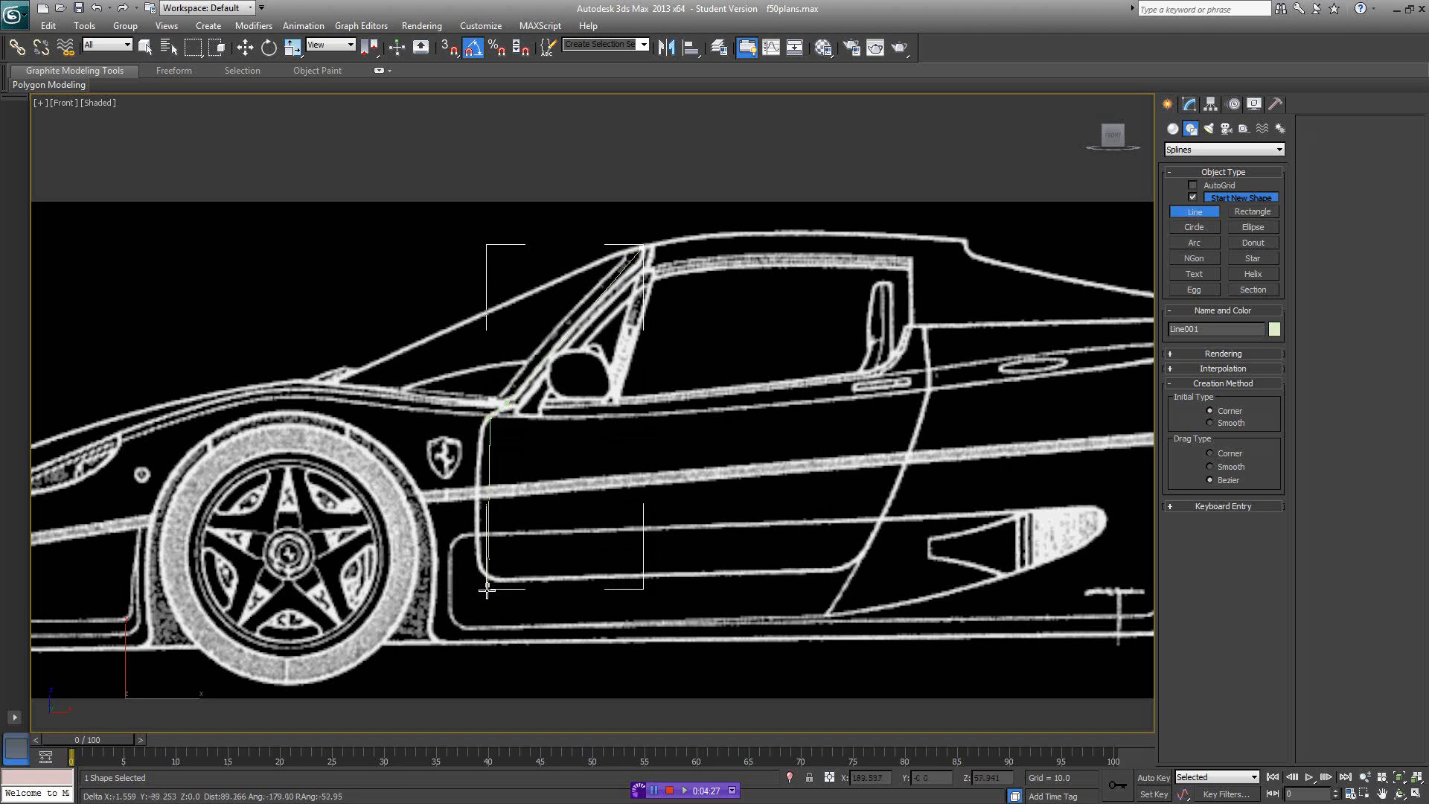
{"action": "left_click", "coordinate": [478, 641]}
{"action": "key", "text": "F3"}
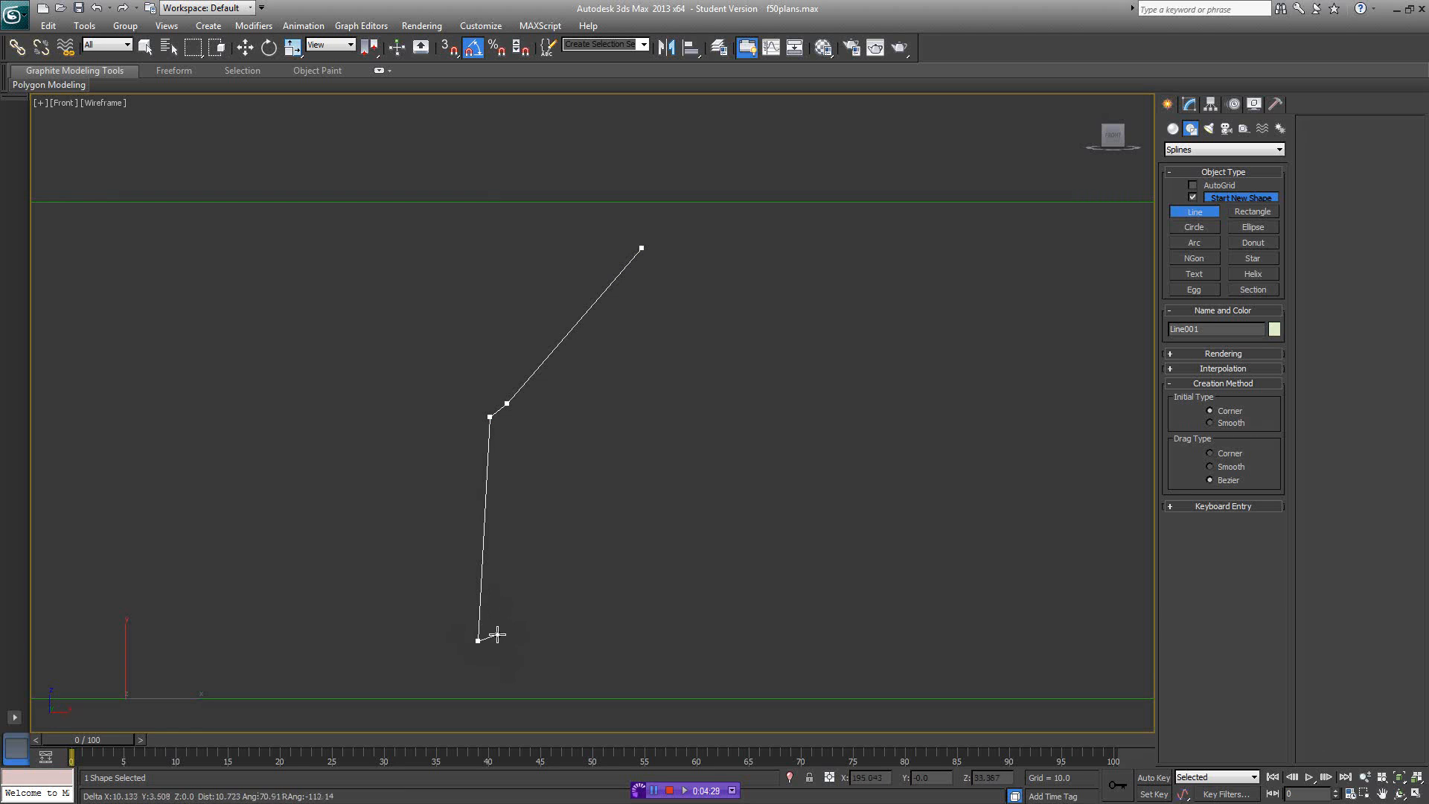
{"action": "right_click", "coordinate": [515, 593]}
{"action": "middle_click_drag", "start_coordinate": [540, 555], "coordinate": [590, 542]}
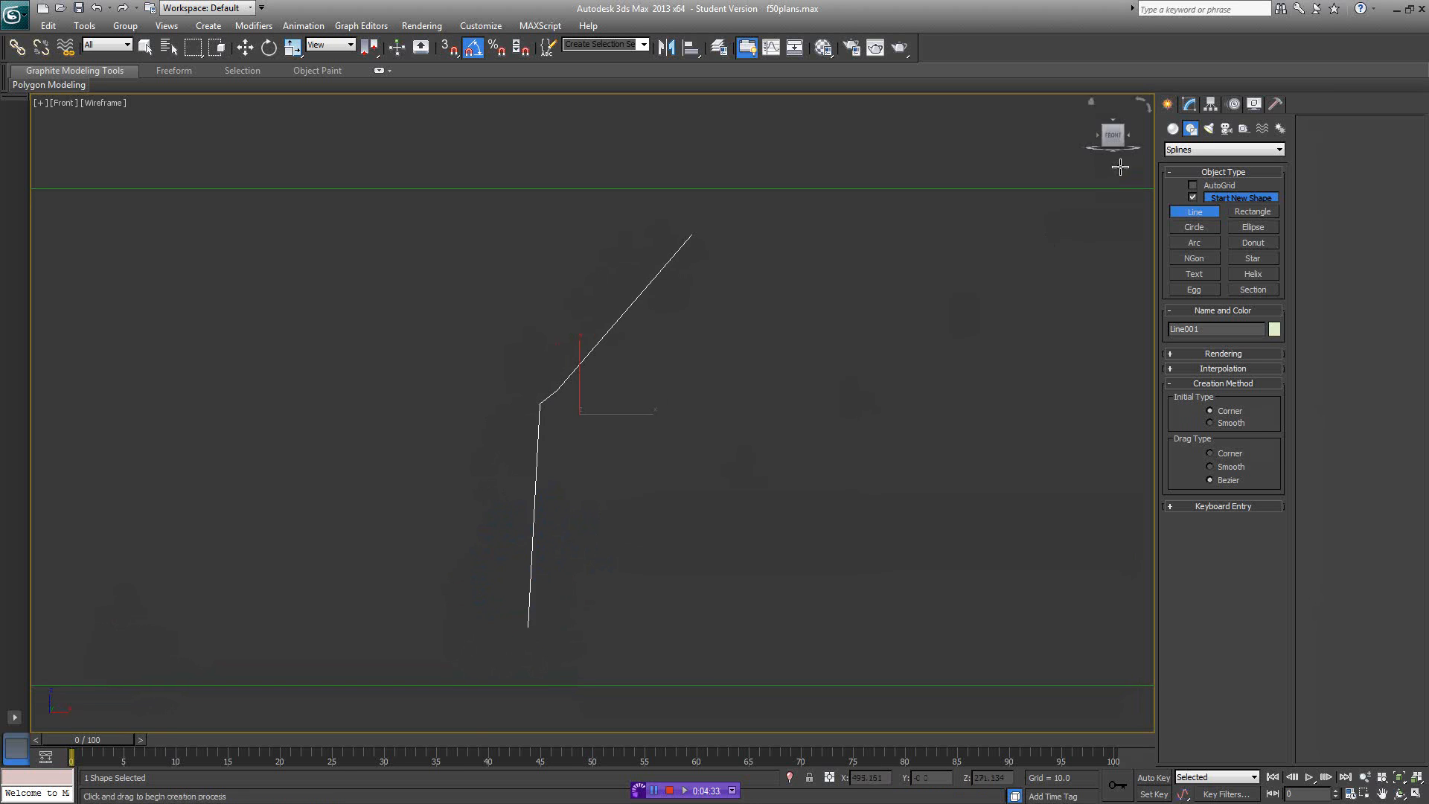
{"action": "middle_click_drag", "start_coordinate": [732, 371], "coordinate": [759, 371]}
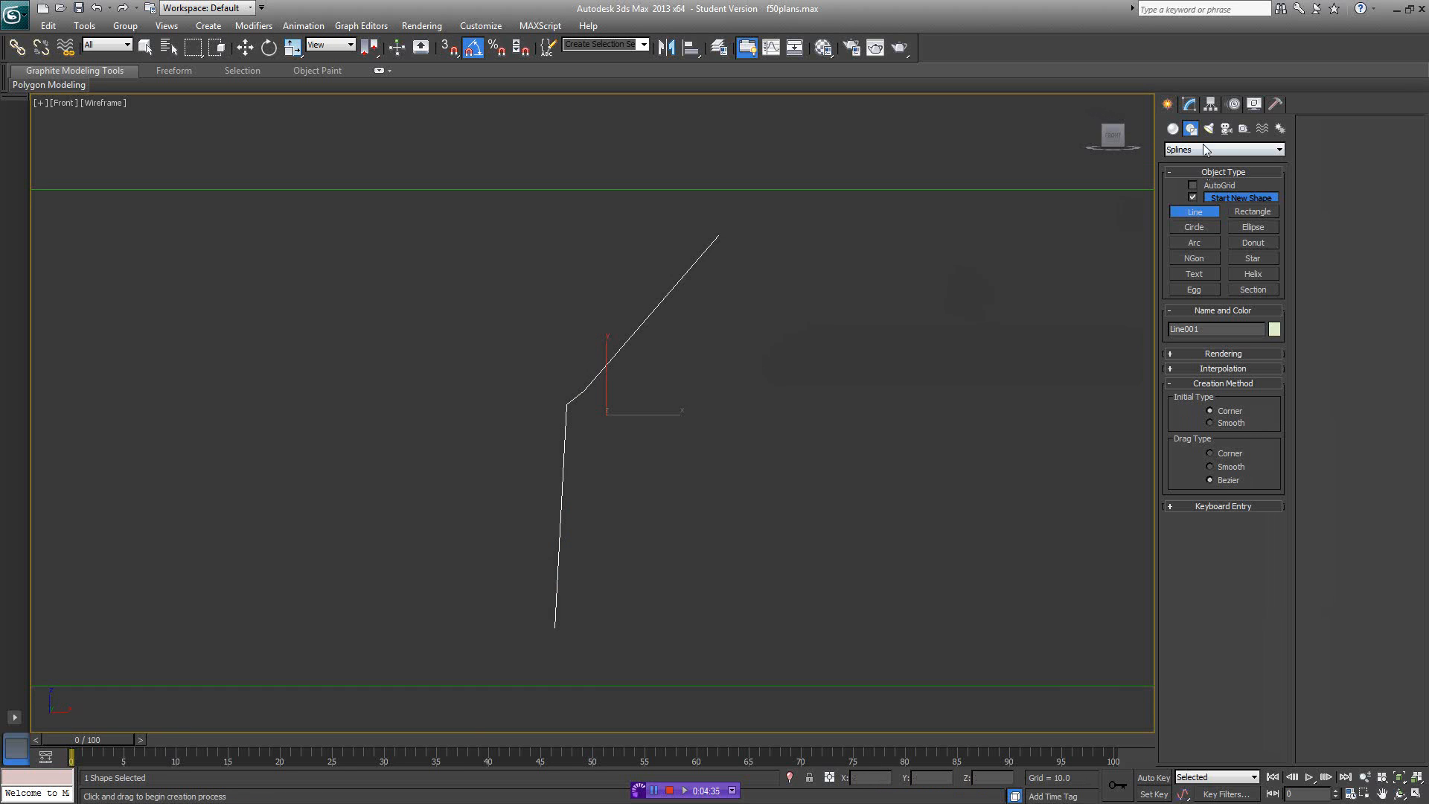
- In vertex editing, move all four line vertices about 143 units sideways in the Left view to the roof's side edge
{"action": "left_click", "coordinate": [1190, 104]}
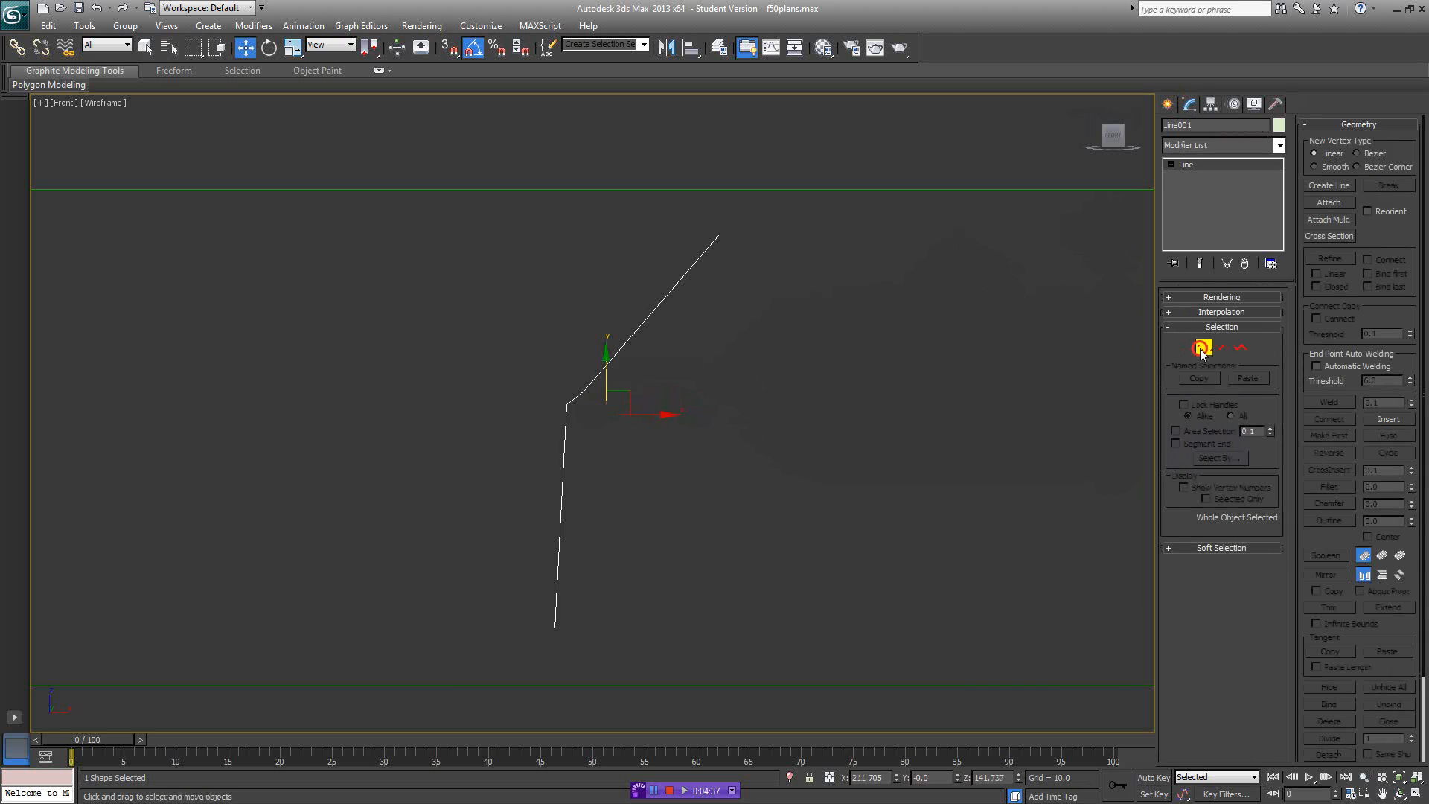
{"action": "left_click", "coordinate": [1204, 348]}
{"action": "middle_click_drag", "start_coordinate": [653, 419], "coordinate": [691, 394]}
{"action": "left_click", "coordinate": [1416, 794]}
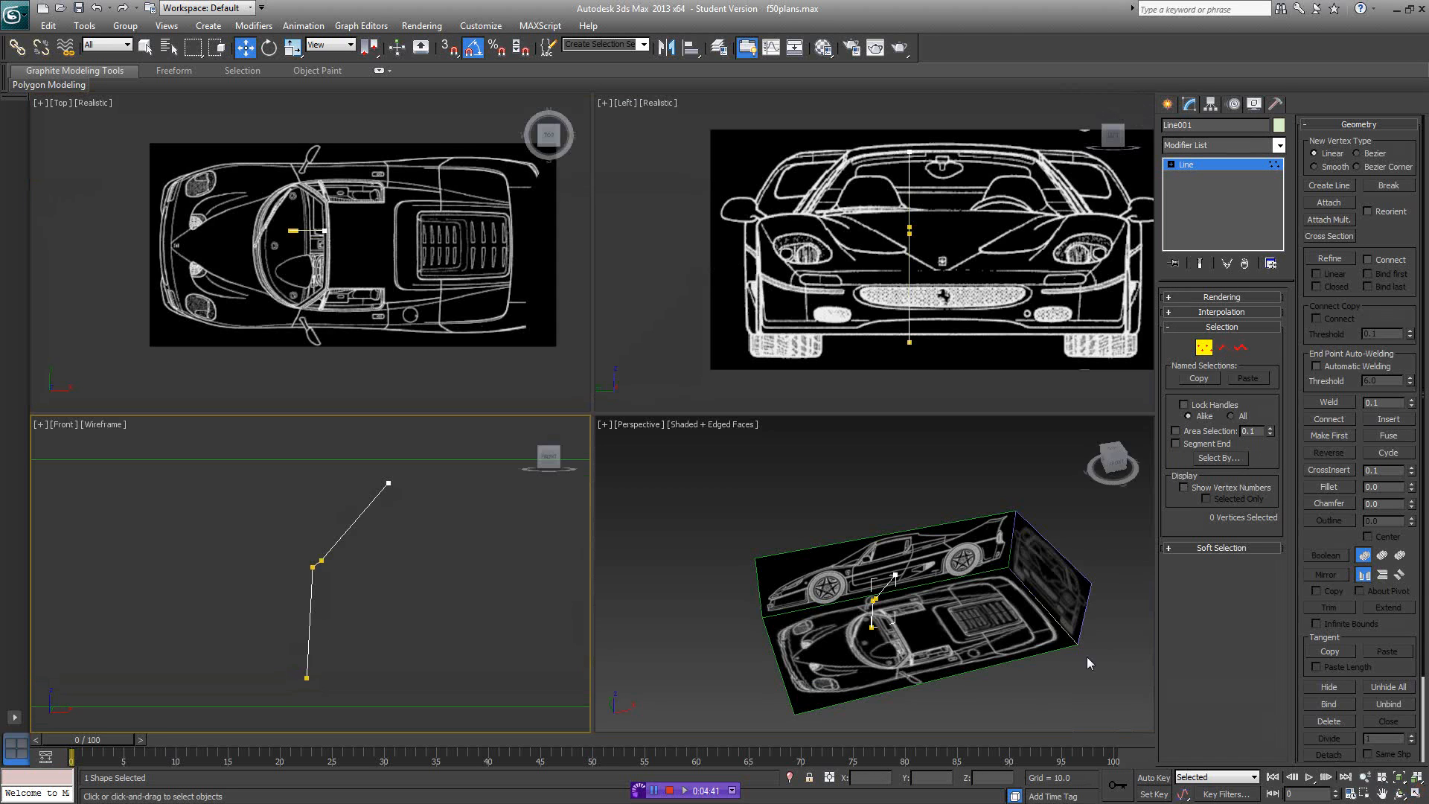
{"action": "middle_click_drag", "start_coordinate": [931, 619], "coordinate": [1002, 602], "text": "alt"}
{"action": "scroll", "coordinate": [968, 581], "scroll_direction": "up", "scroll_amount": 6}
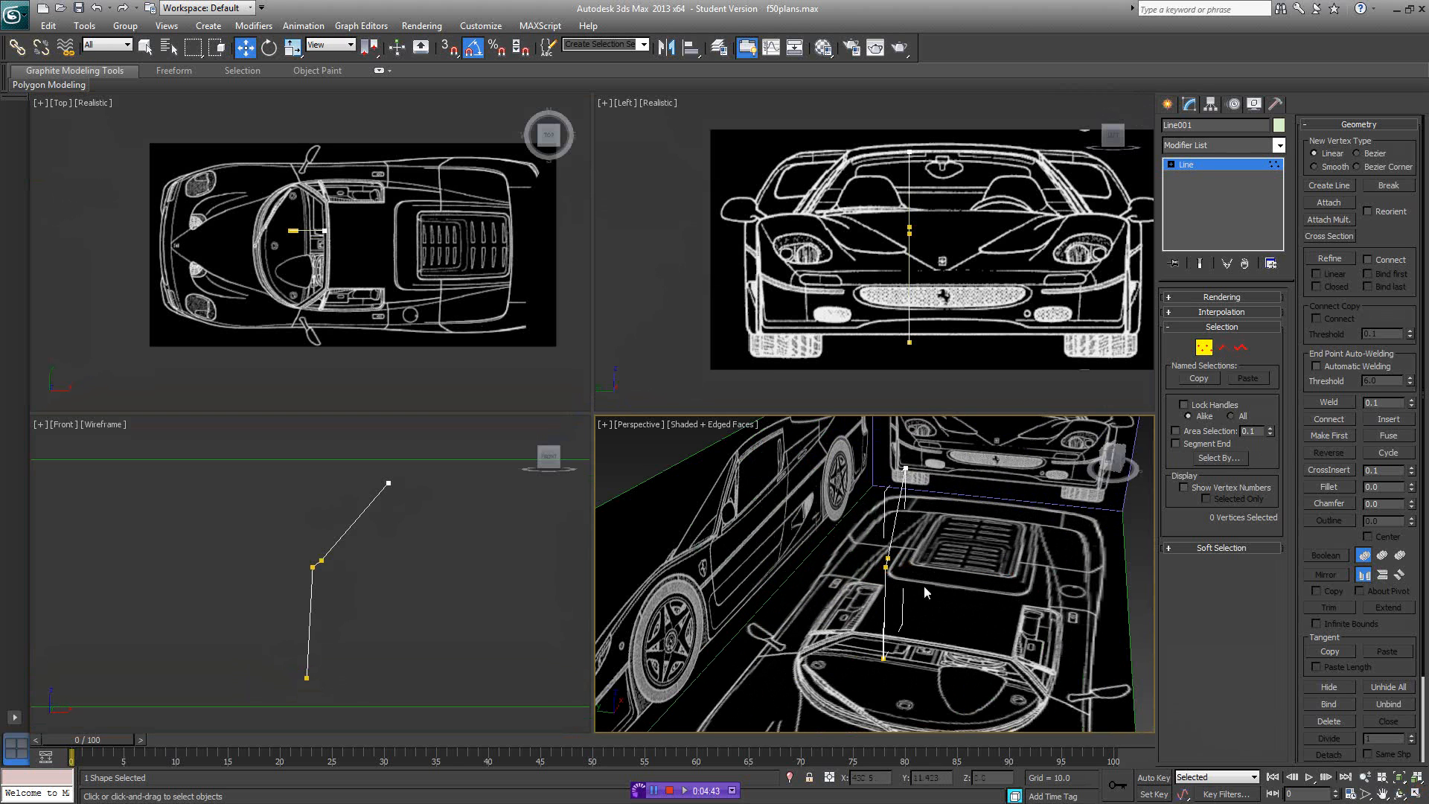
{"action": "middle_click_drag", "start_coordinate": [978, 263], "coordinate": [914, 296]}
{"action": "left_click_drag", "start_coordinate": [887, 184], "coordinate": [1028, 185]}
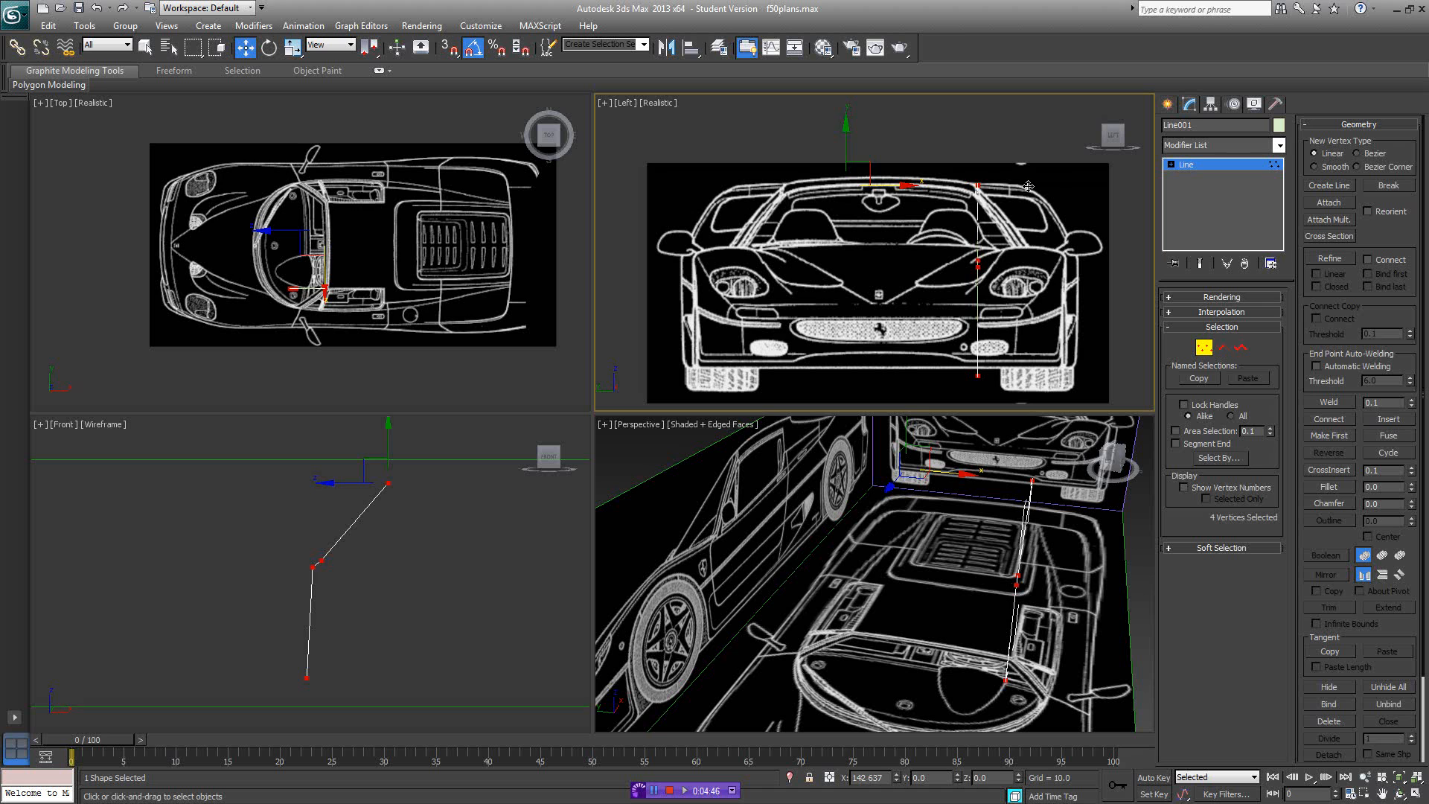
- Select the line's lower three vertices and move them outward in the Left view to the body side, at about Y -238
{"action": "left_click", "coordinate": [364, 330]}
{"action": "scroll", "coordinate": [364, 331], "scroll_direction": "up", "scroll_amount": 2}
{"action": "left_click_drag", "start_coordinate": [303, 292], "coordinate": [299, 292]}
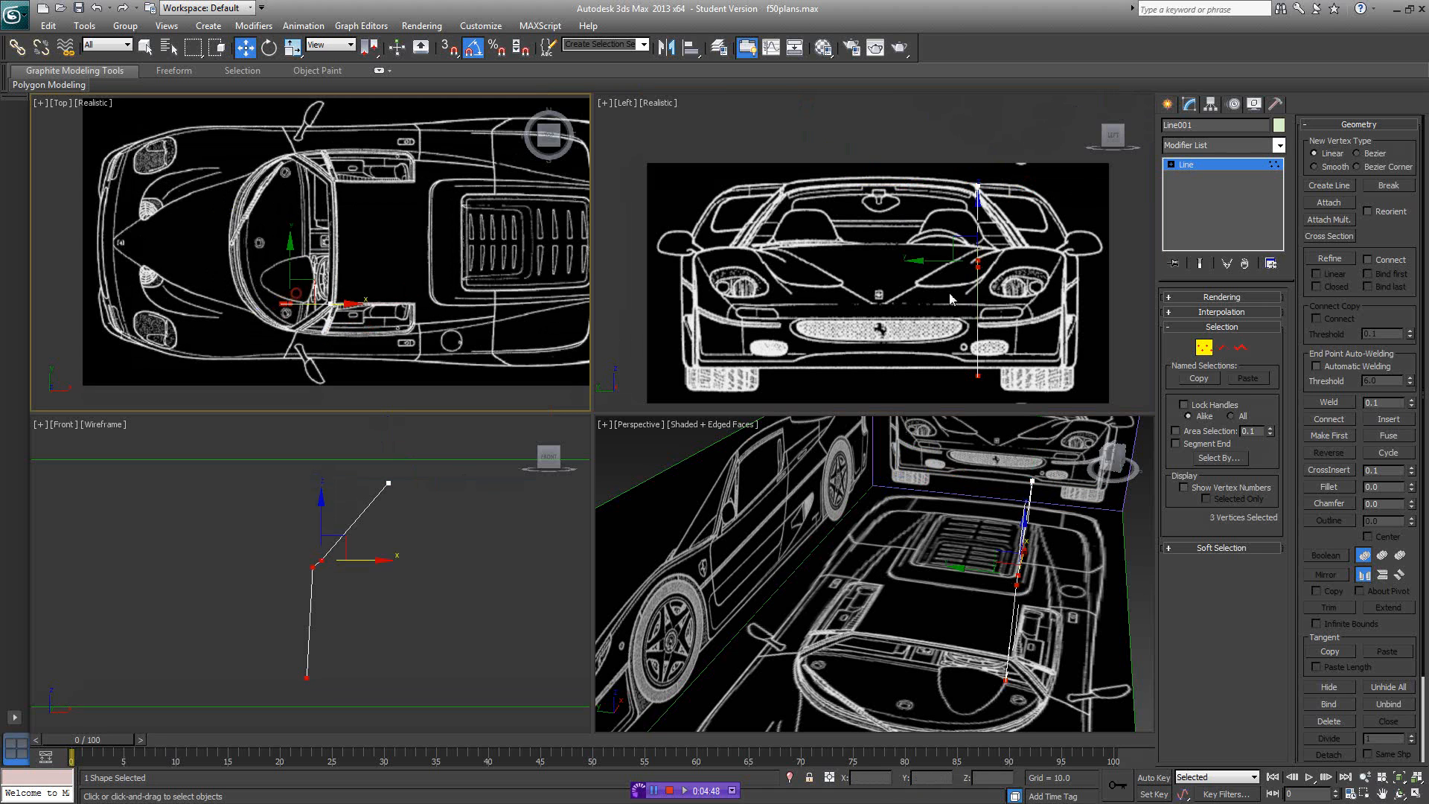
{"action": "right_click", "coordinate": [978, 277]}
{"action": "left_click_drag", "start_coordinate": [1022, 261], "coordinate": [1110, 265]}
{"action": "middle_click_drag", "start_coordinate": [1110, 265], "coordinate": [1036, 231]}
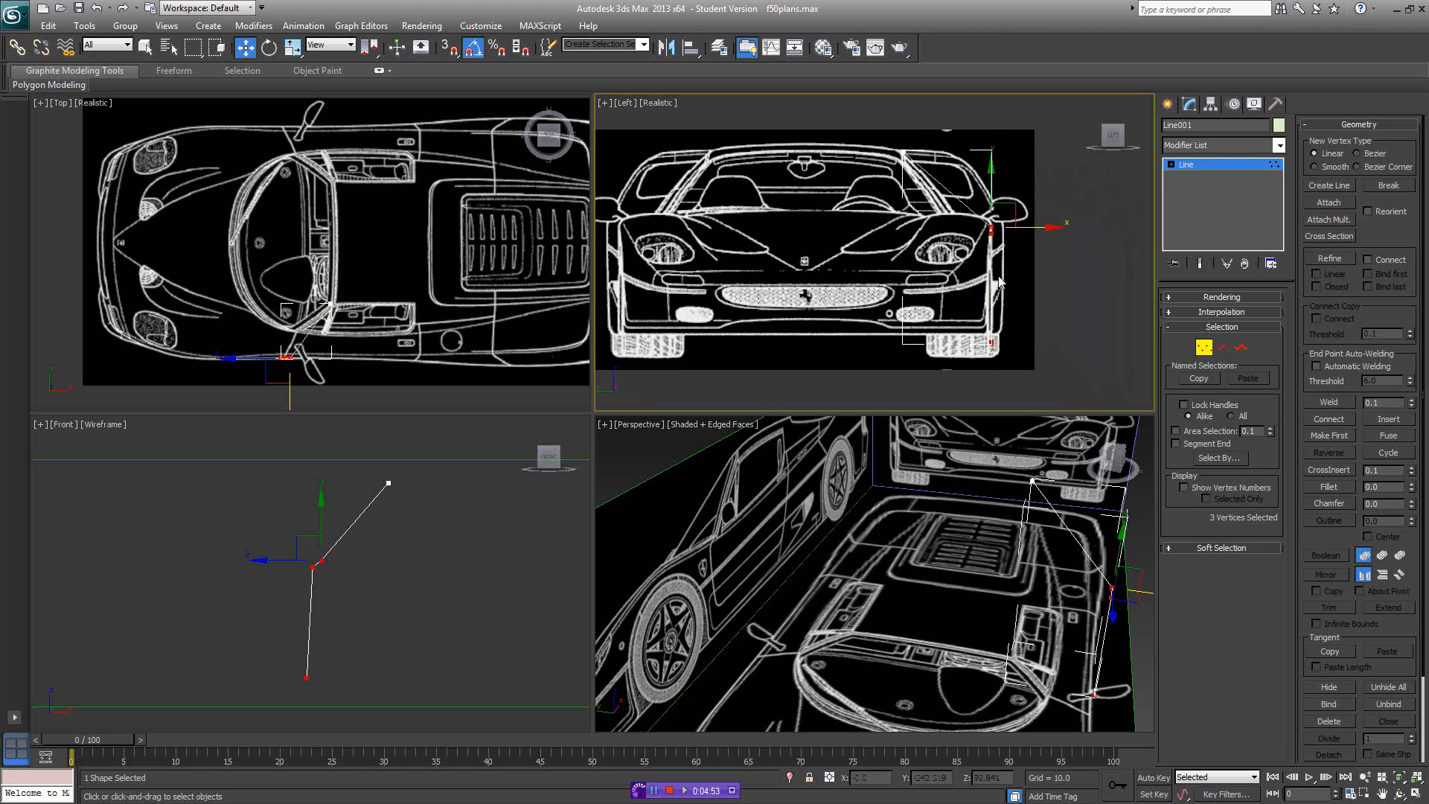
- Select the windshield-base vertex and move it inward in the Left view to about Y -190
{"action": "left_click", "coordinate": [321, 560]}
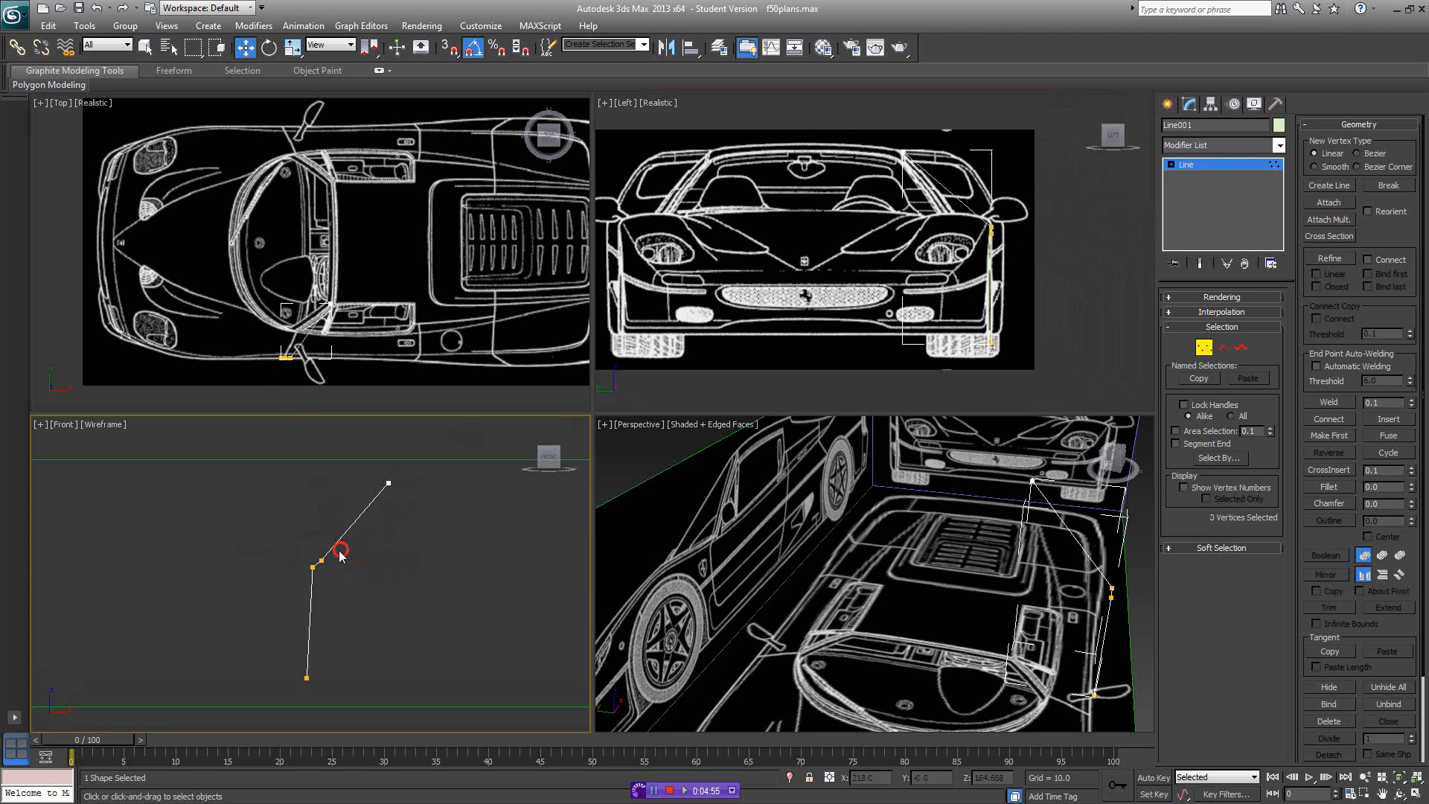
{"action": "middle_click_drag", "start_coordinate": [316, 338], "coordinate": [339, 300]}
{"action": "middle_click", "coordinate": [981, 233]}
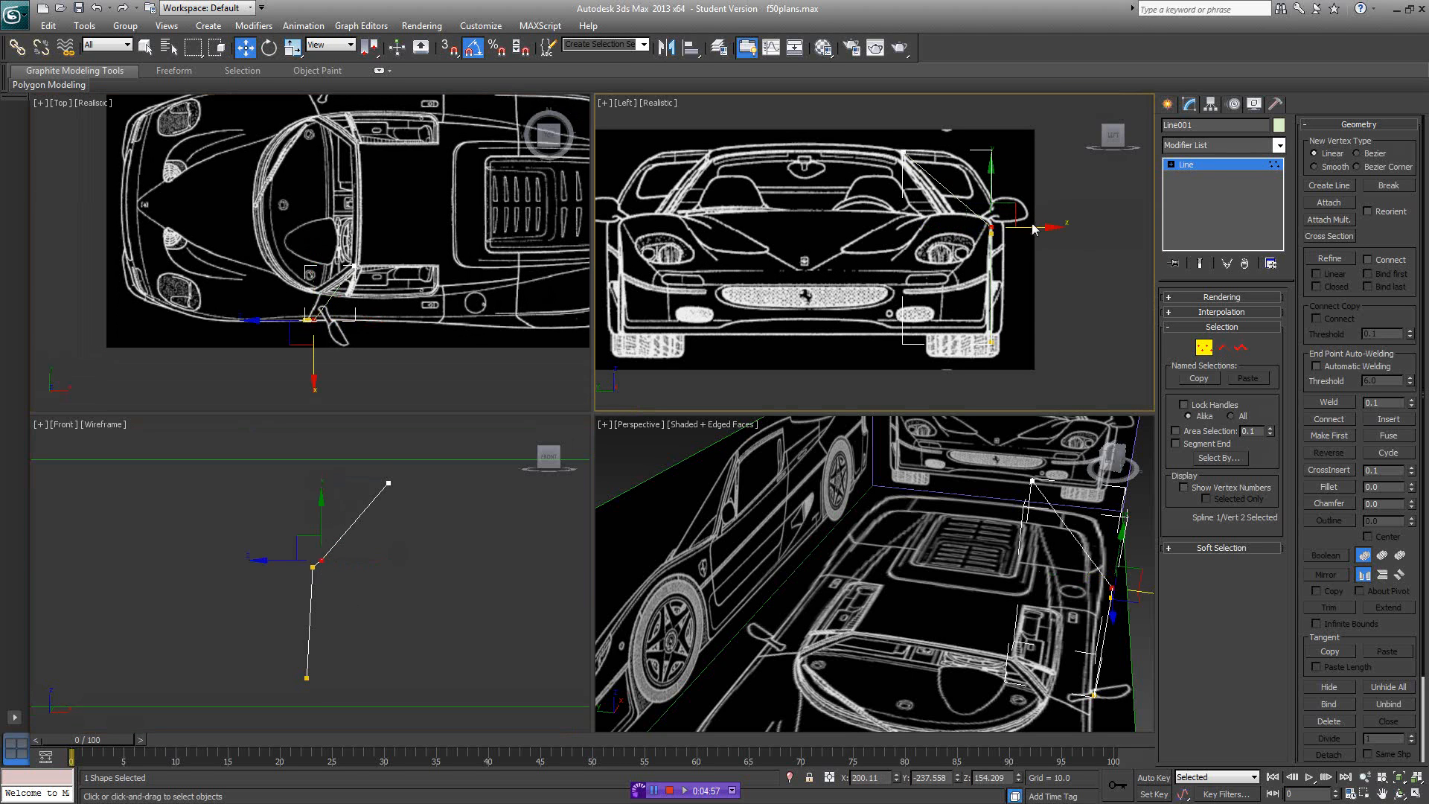
{"action": "left_click_drag", "start_coordinate": [1029, 228], "coordinate": [984, 223]}
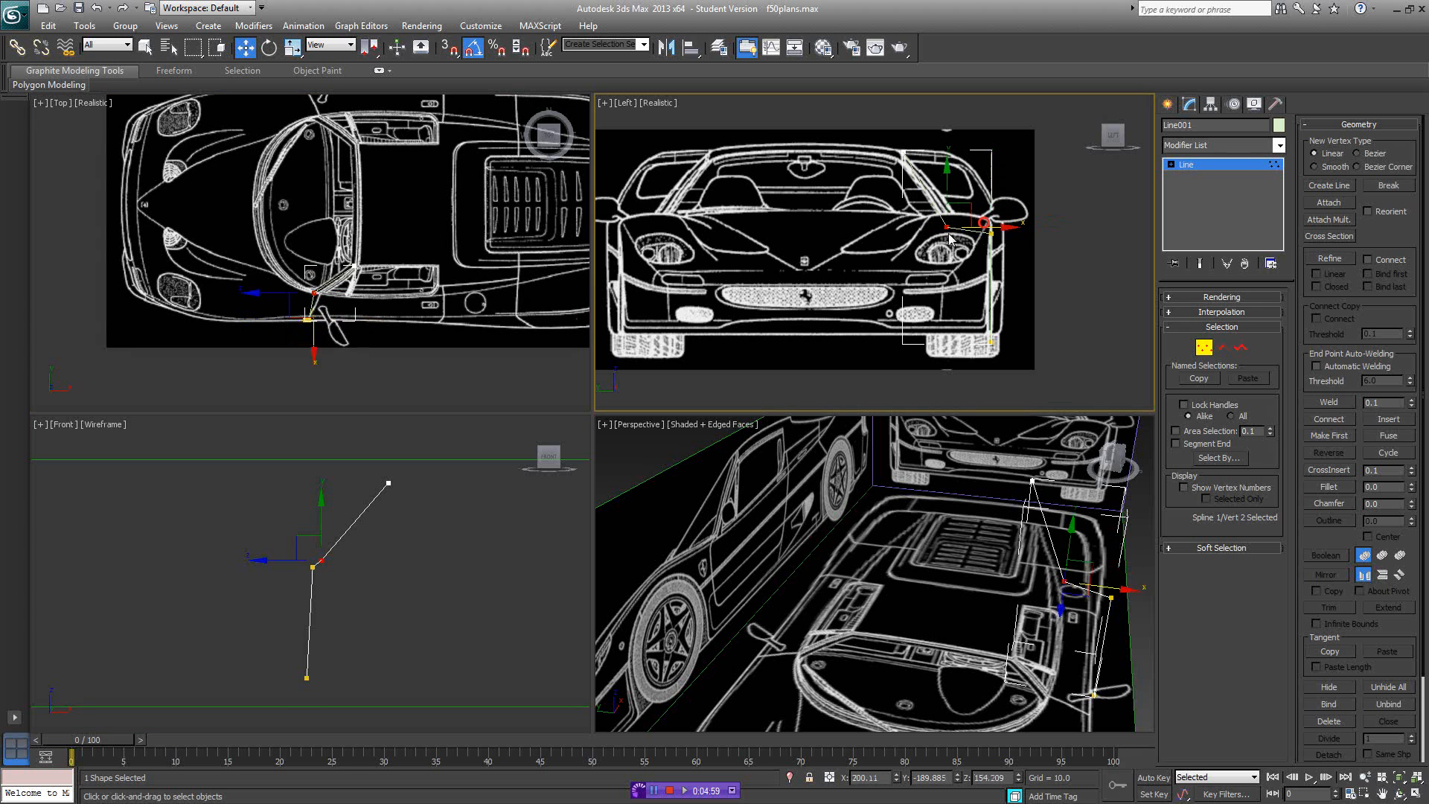
{"action": "scroll", "coordinate": [335, 332], "scroll_direction": "up", "scroll_amount": 4}
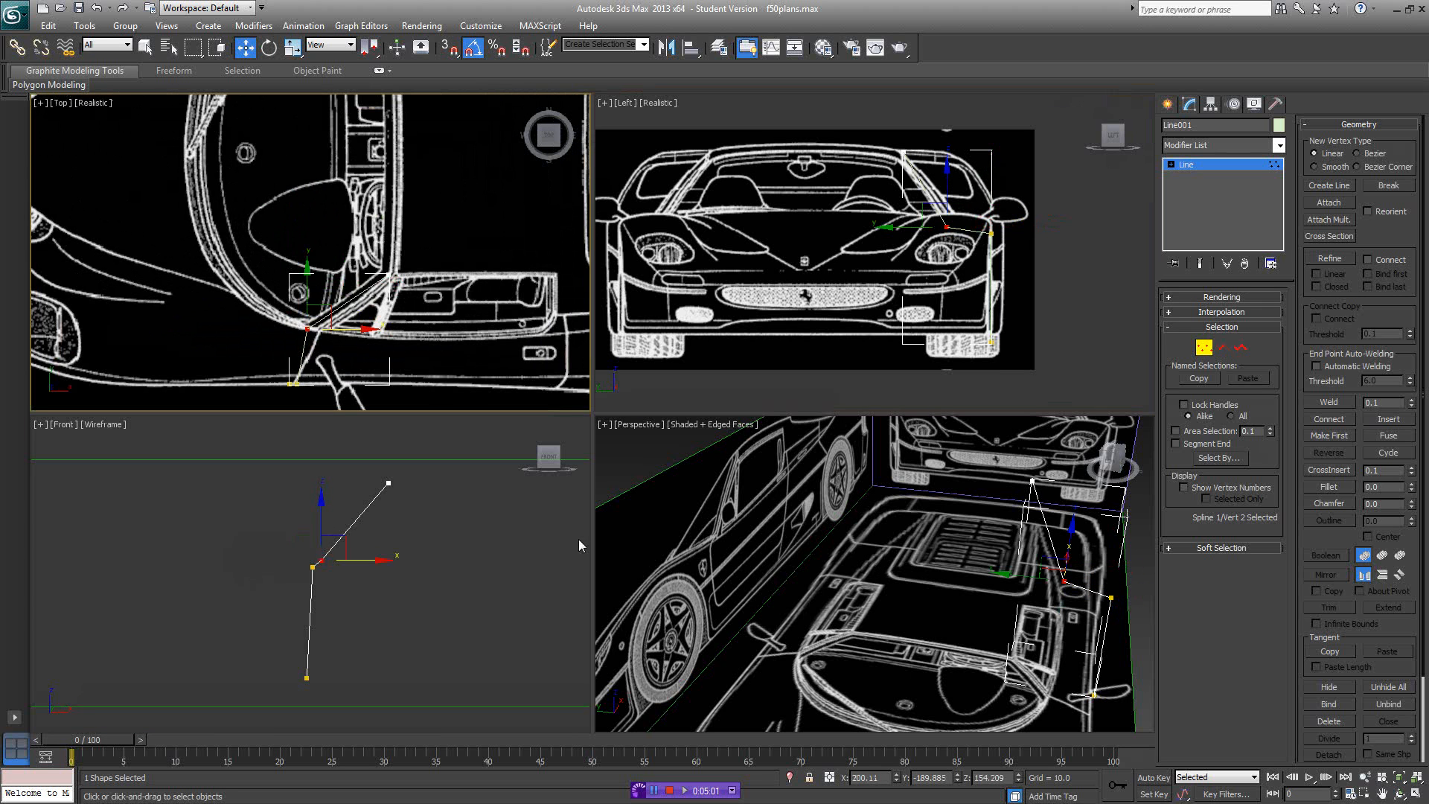
- Display the Front viewport shaded and adjust the windshield-base vertex to about X 201 and Z 156
{"action": "middle_click_drag", "start_coordinate": [465, 547], "coordinate": [457, 547]}
{"action": "key", "text": "F3"}
{"action": "middle_click_drag", "start_coordinate": [389, 510], "coordinate": [409, 504]}
{"action": "scroll", "coordinate": [409, 503], "scroll_direction": "up", "scroll_amount": 4}
{"action": "left_click_drag", "start_coordinate": [408, 503], "coordinate": [356, 501]}
{"action": "scroll", "coordinate": [434, 539], "scroll_direction": "down", "scroll_amount": 1}
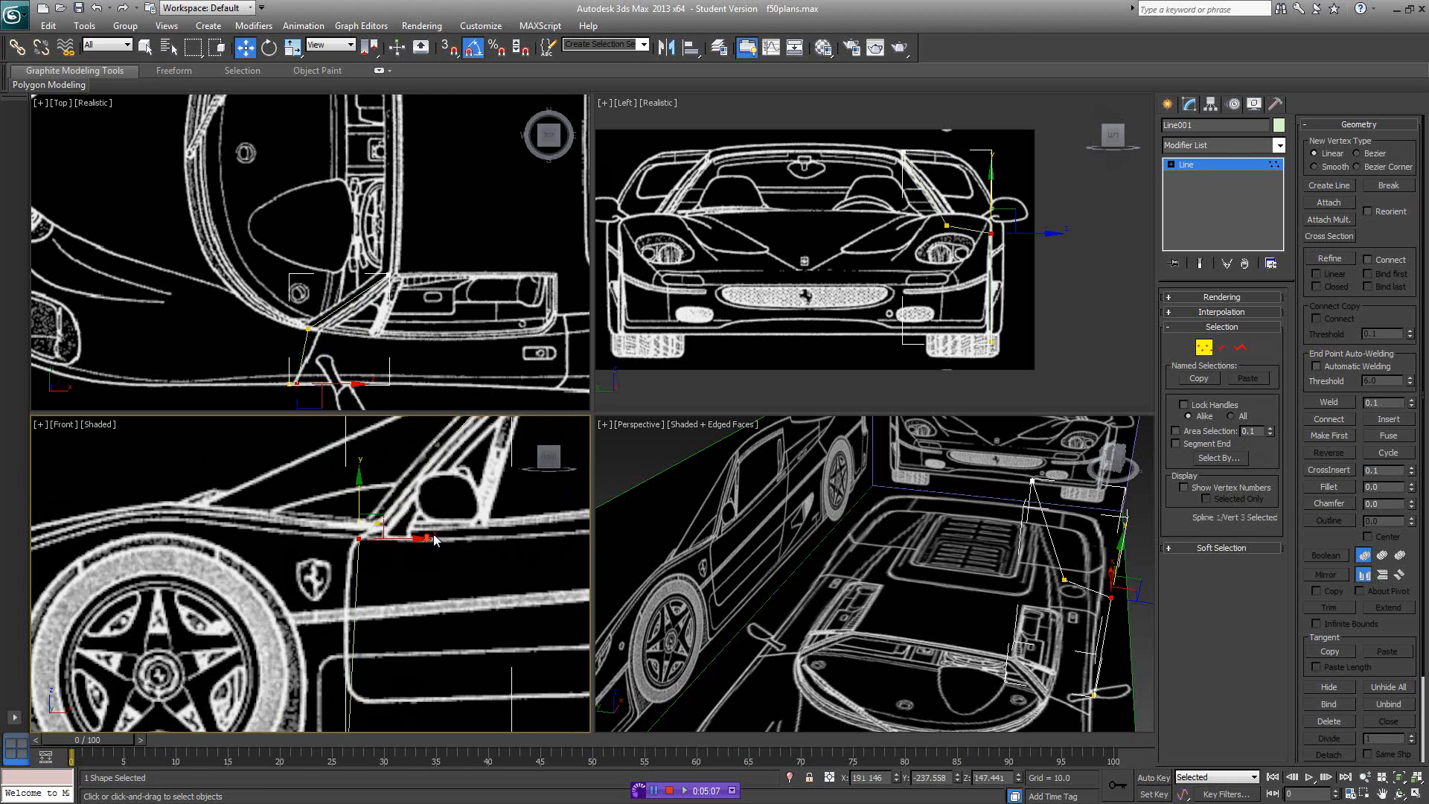
- Move the vertex at the top of the front door gap along X to about 189
{"action": "scroll", "coordinate": [434, 539], "scroll_direction": "down", "scroll_amount": 2}
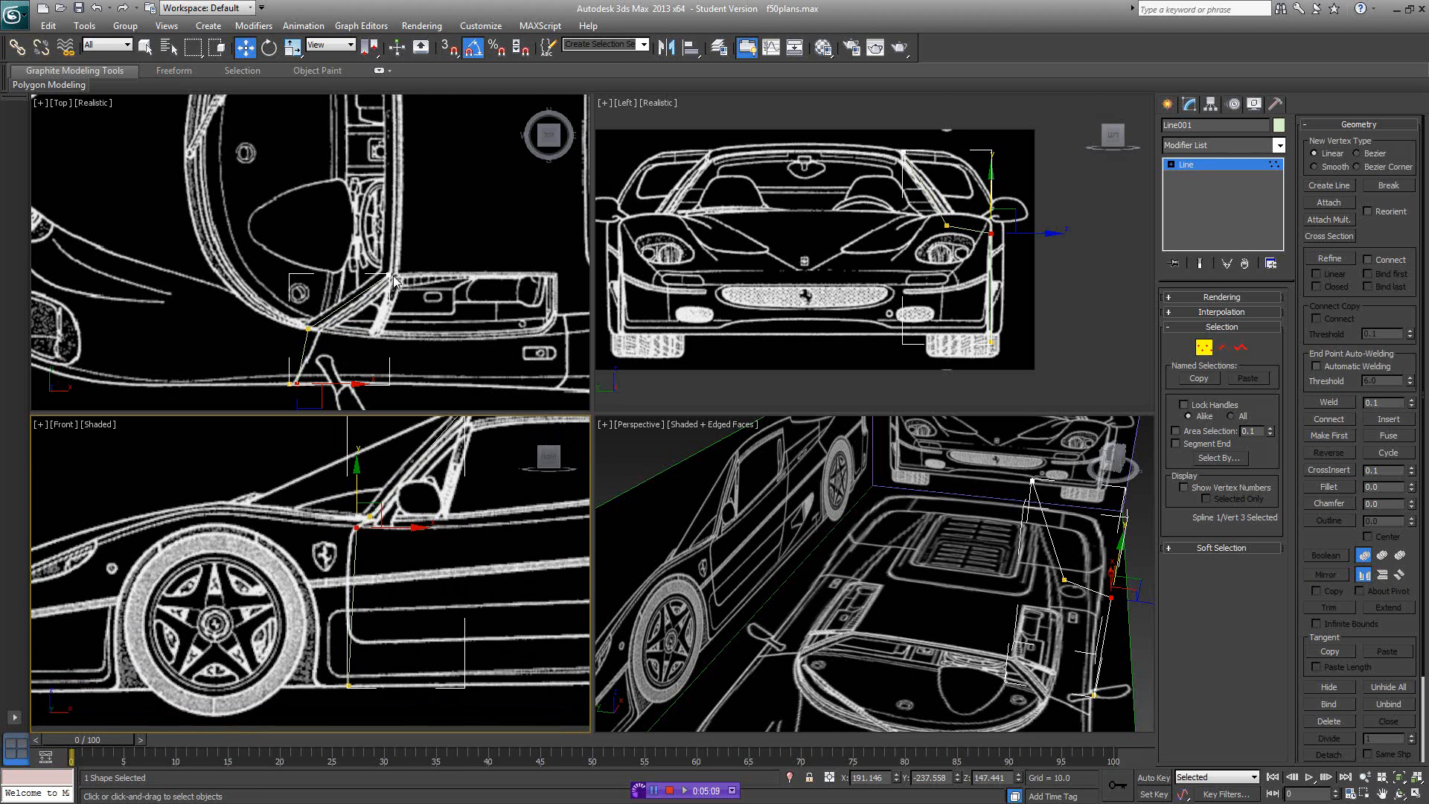
{"action": "middle_click_drag", "start_coordinate": [423, 520], "coordinate": [423, 521]}
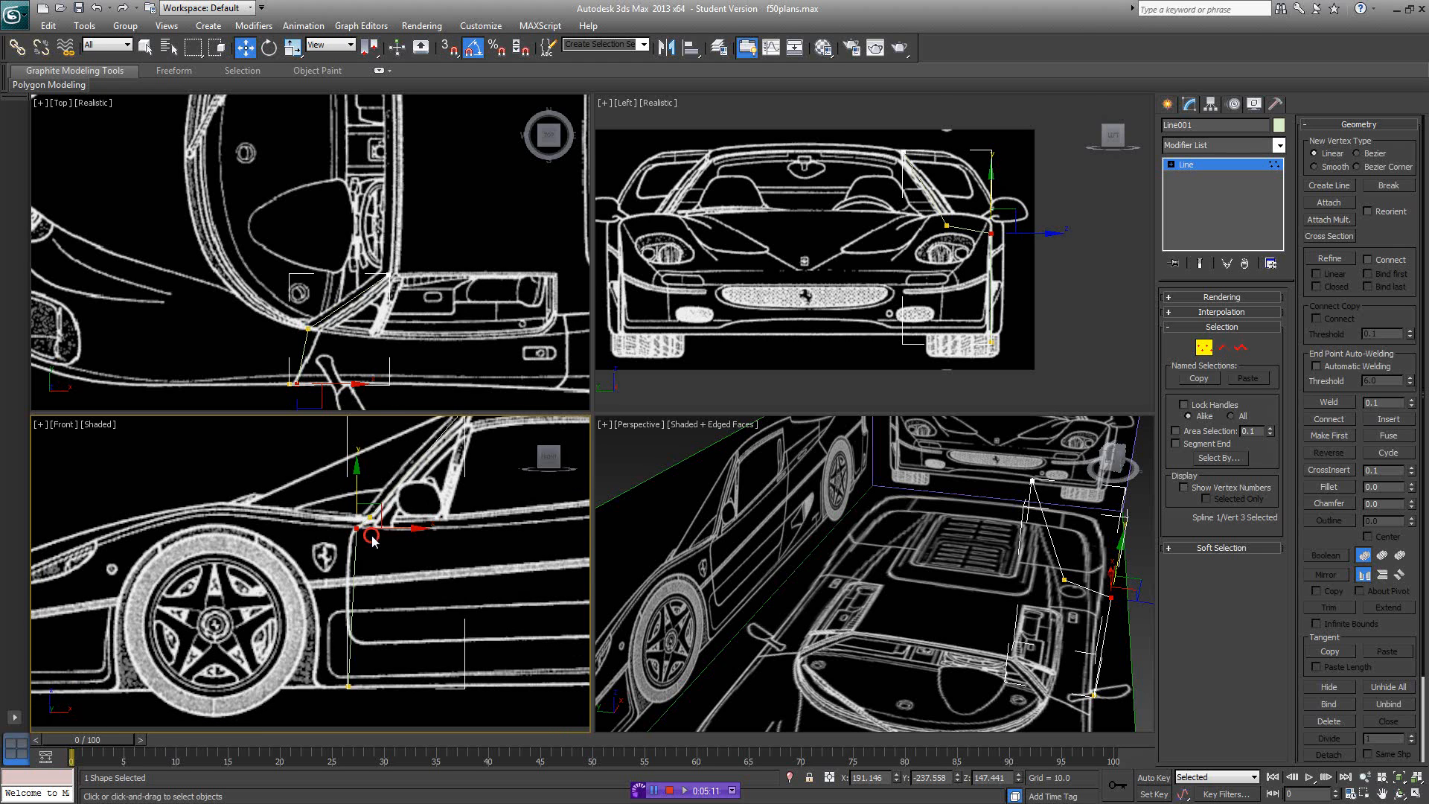
{"action": "left_click", "coordinate": [369, 534]}
{"action": "left_click", "coordinate": [354, 528]}
{"action": "left_click_drag", "start_coordinate": [394, 531], "coordinate": [387, 531]}
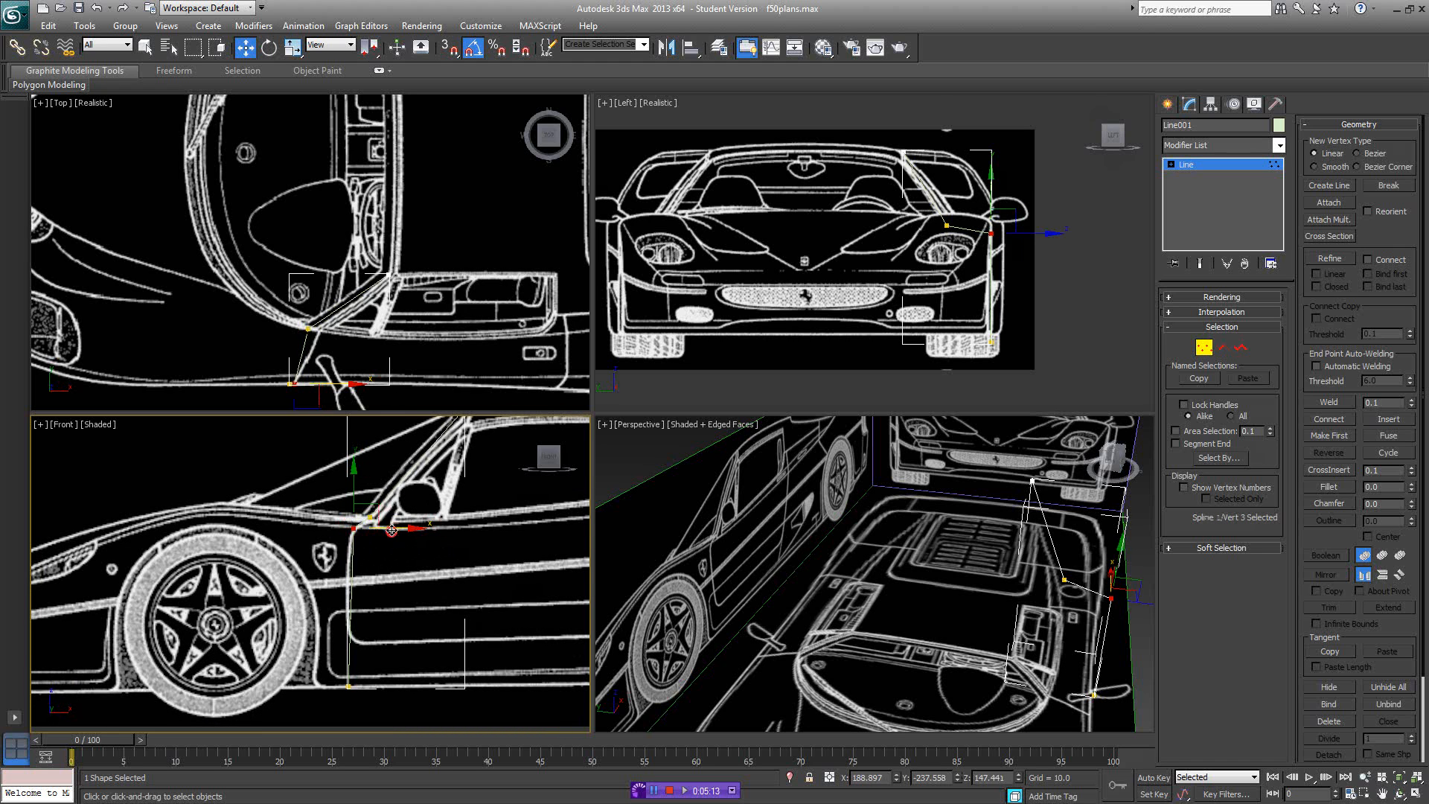
- Compare the windshield-base and door-gap vertices with the blueprints in the Top and Front views, leaving no vertices selected
{"action": "left_click", "coordinate": [309, 328]}
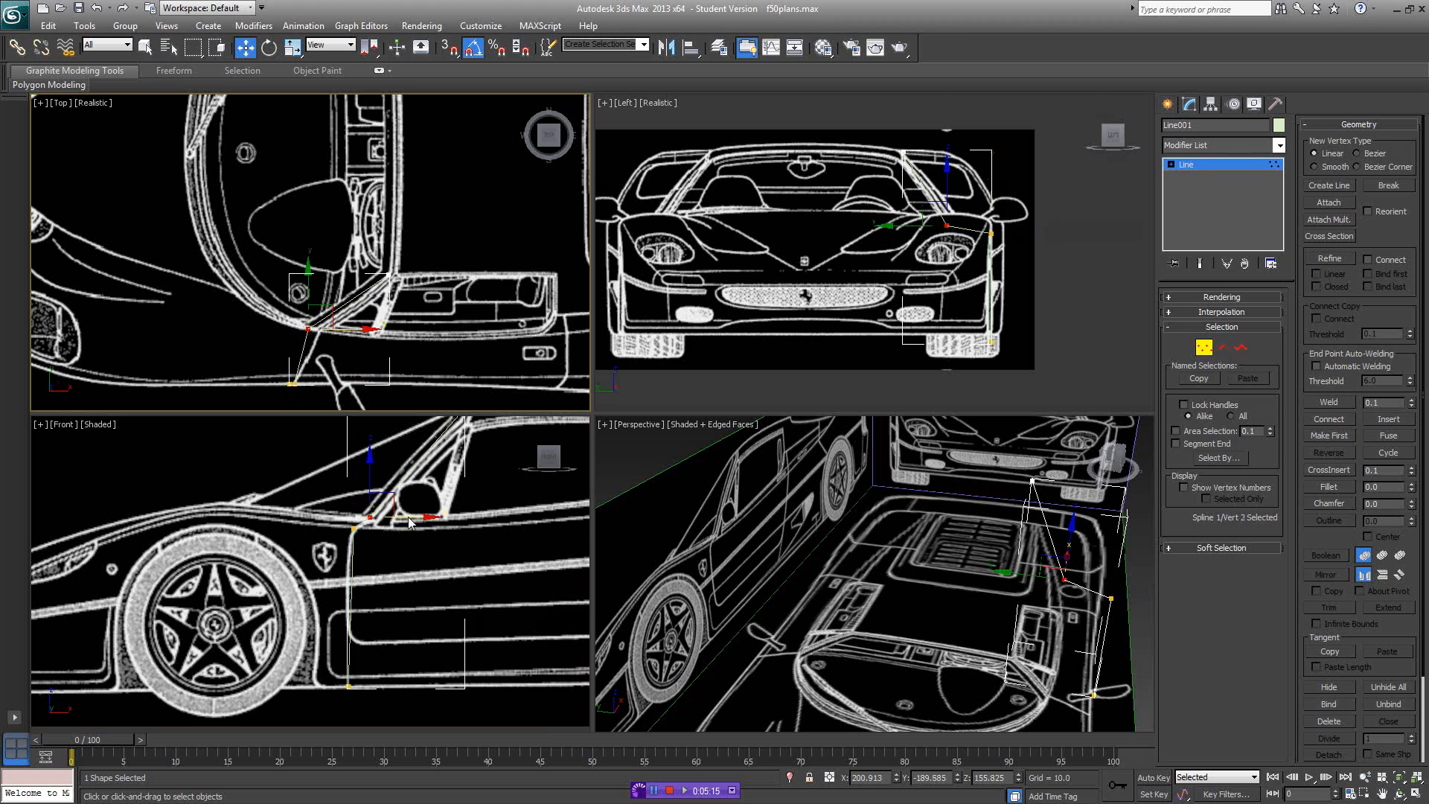
{"action": "middle_click_drag", "start_coordinate": [472, 475], "coordinate": [397, 528]}
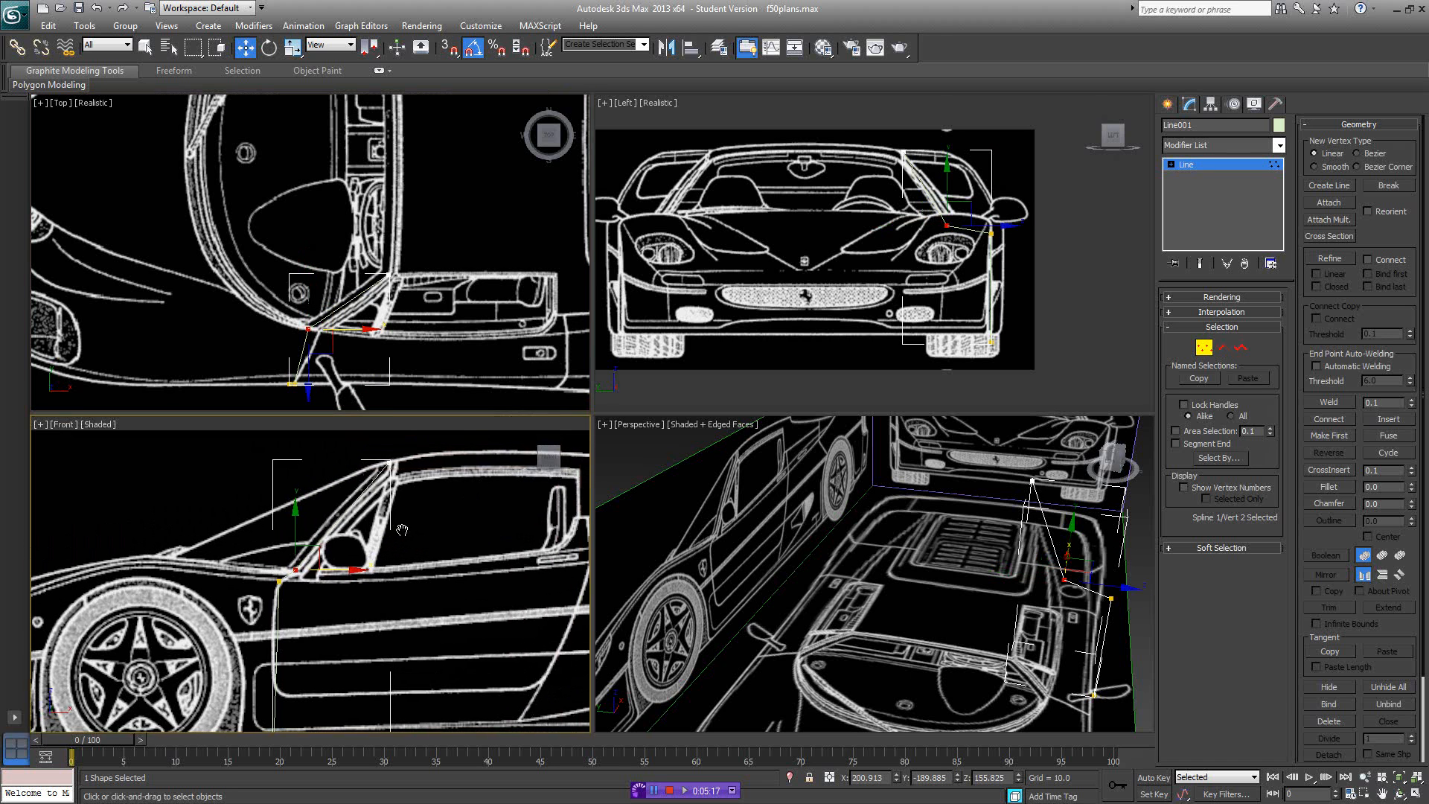
{"action": "middle_click_drag", "start_coordinate": [379, 346], "coordinate": [361, 332]}
{"action": "left_click", "coordinate": [360, 338]}
{"action": "scroll", "coordinate": [320, 521], "scroll_direction": "down", "scroll_amount": 3}
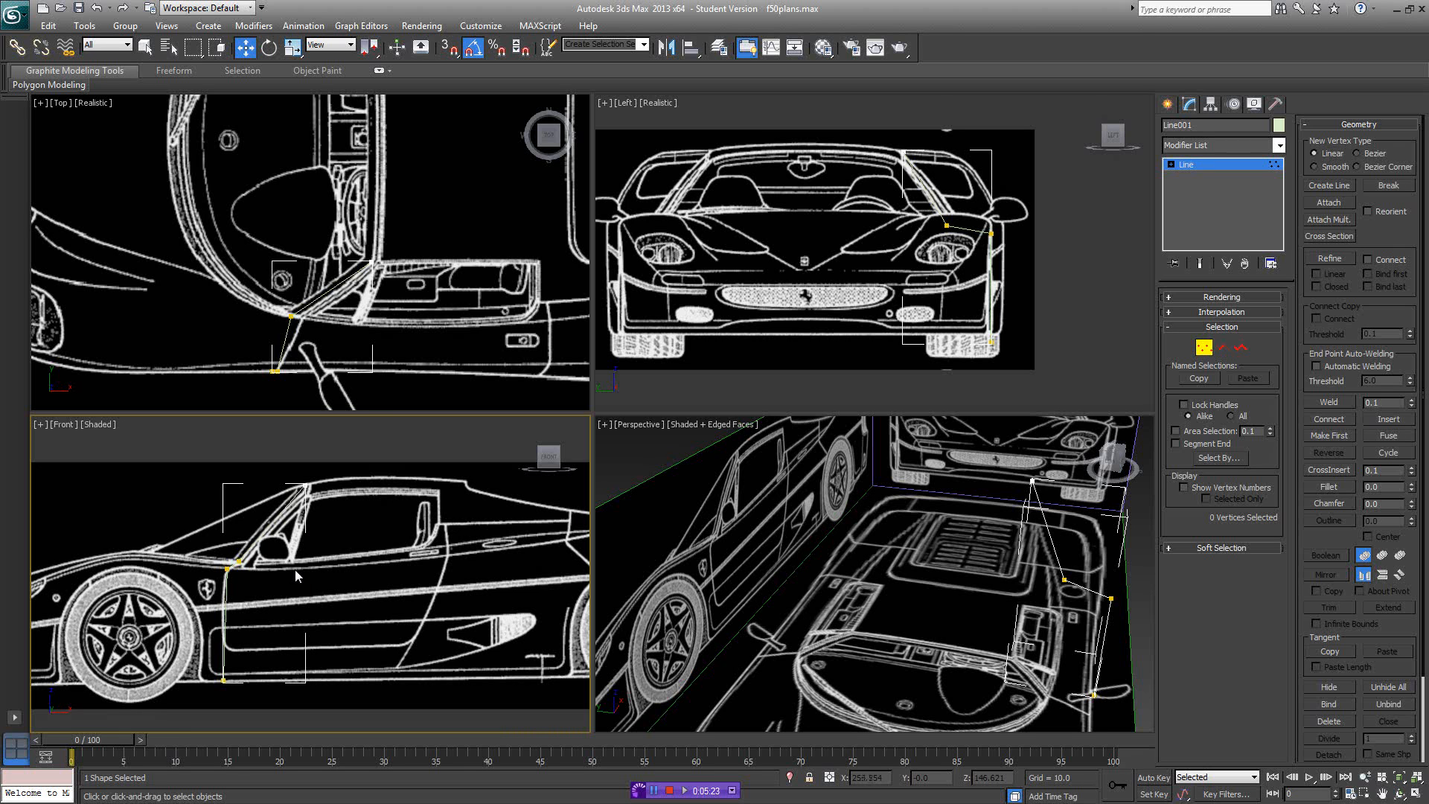
{"action": "scroll", "coordinate": [295, 569], "scroll_direction": "down", "scroll_amount": 2}
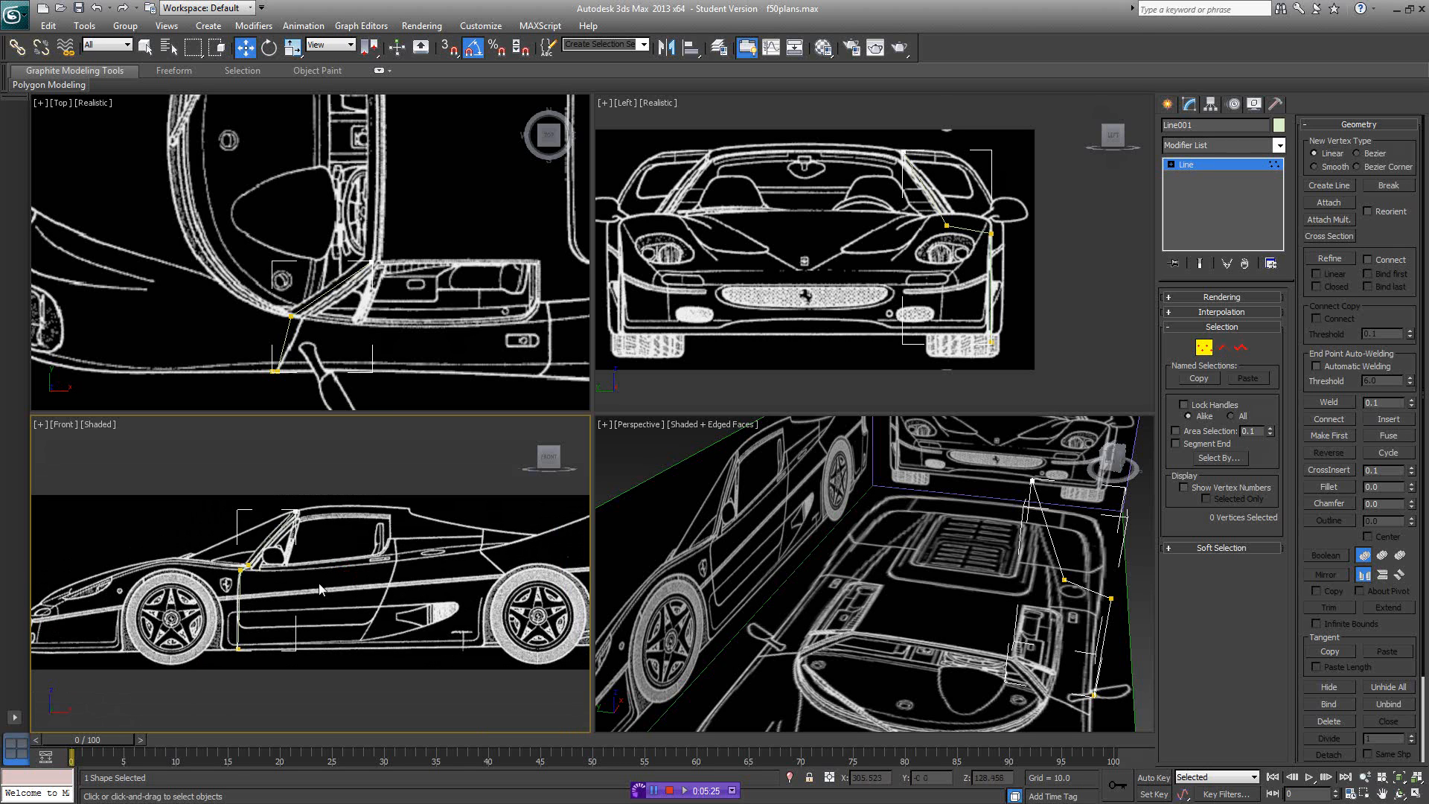
{"action": "middle_click_drag", "start_coordinate": [380, 597], "coordinate": [395, 603]}
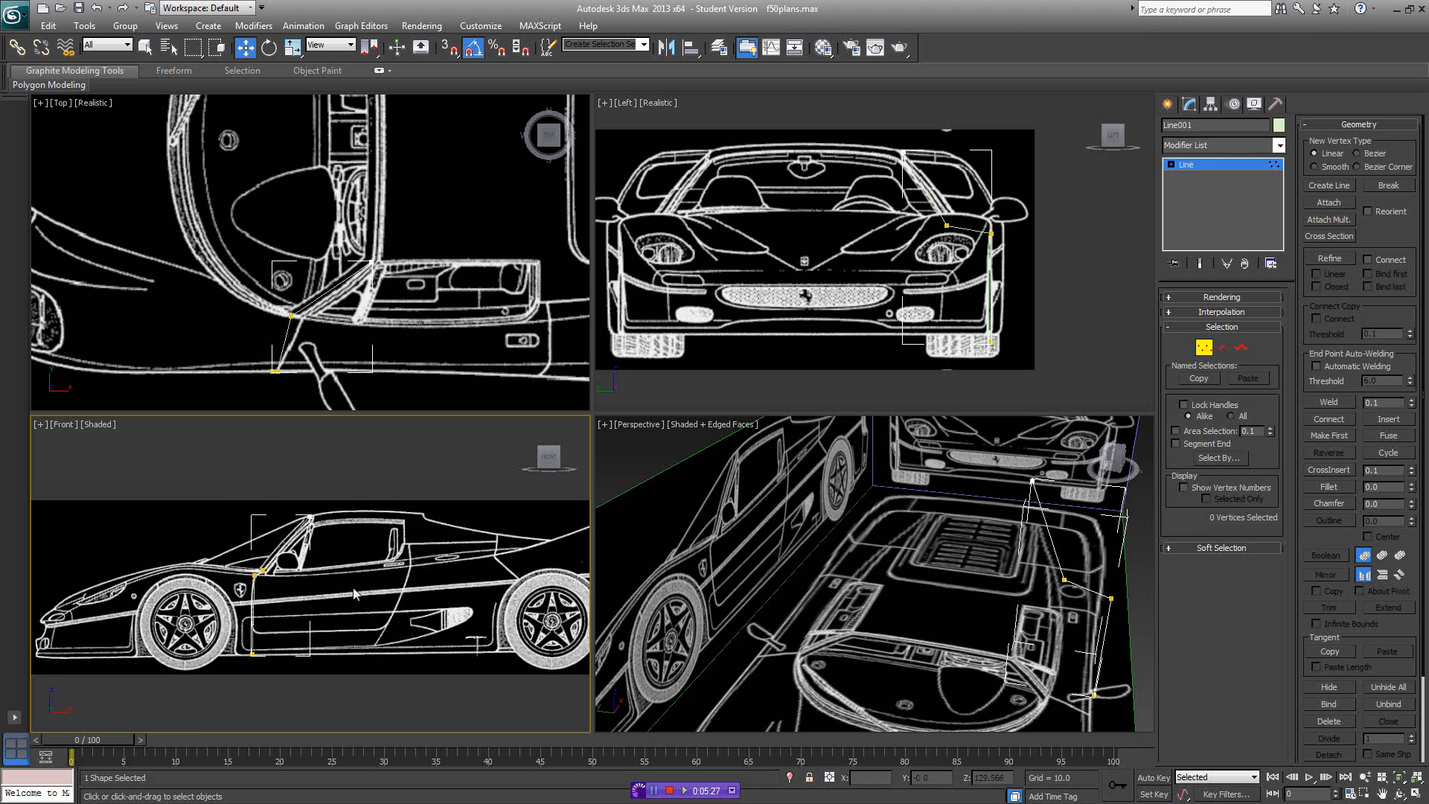
{"action": "middle_click_drag", "start_coordinate": [398, 350], "coordinate": [378, 304]}
{"action": "scroll", "coordinate": [389, 305], "scroll_direction": "up", "scroll_amount": 3}
{"action": "middle_click_drag", "start_coordinate": [374, 359], "coordinate": [371, 316]}
{"action": "scroll", "coordinate": [380, 292], "scroll_direction": "down", "scroll_amount": 1}
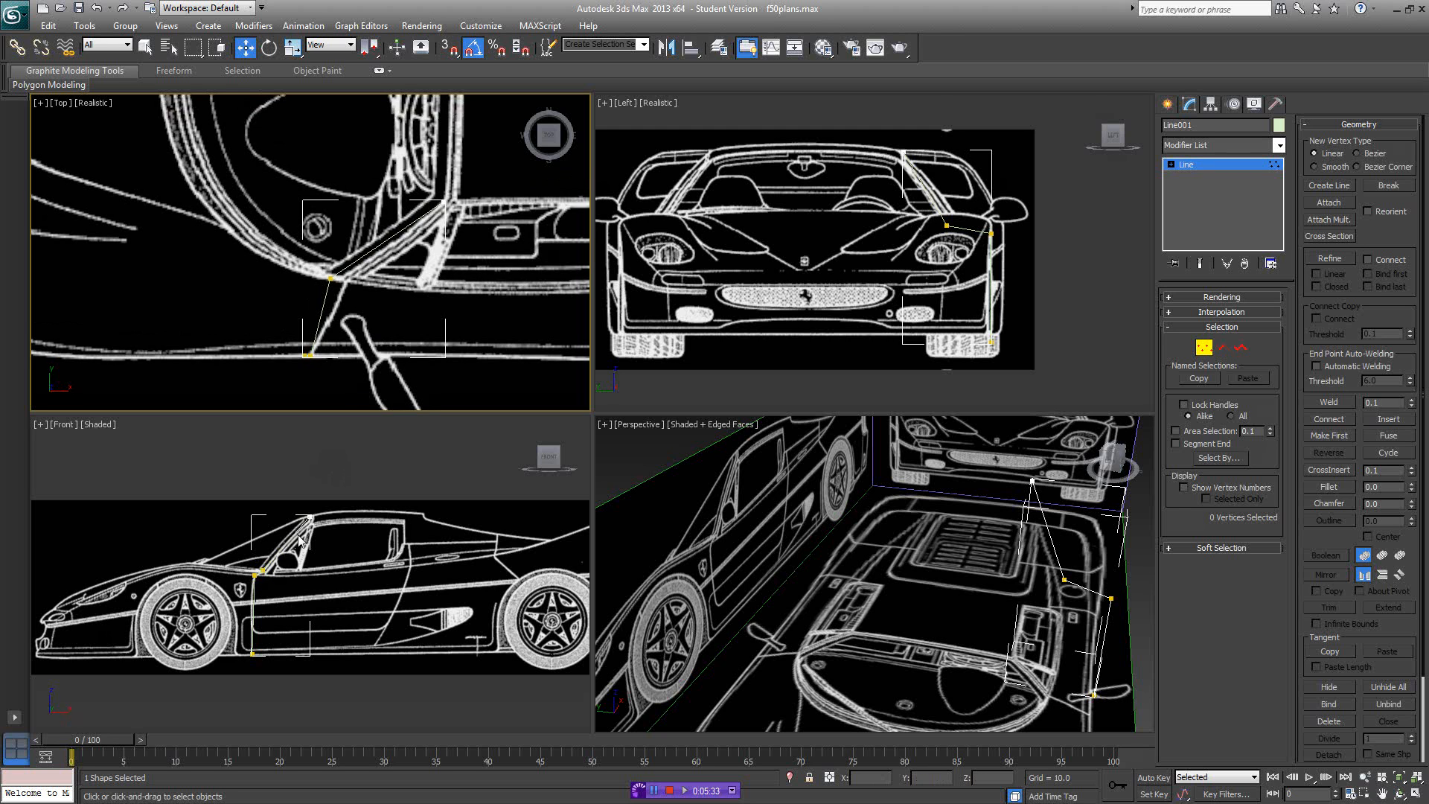
- Copy the whole windshield and front door gap spline rearward along X by about 222 units in the Front view
{"action": "middle_click_drag", "start_coordinate": [316, 569], "coordinate": [339, 568]}
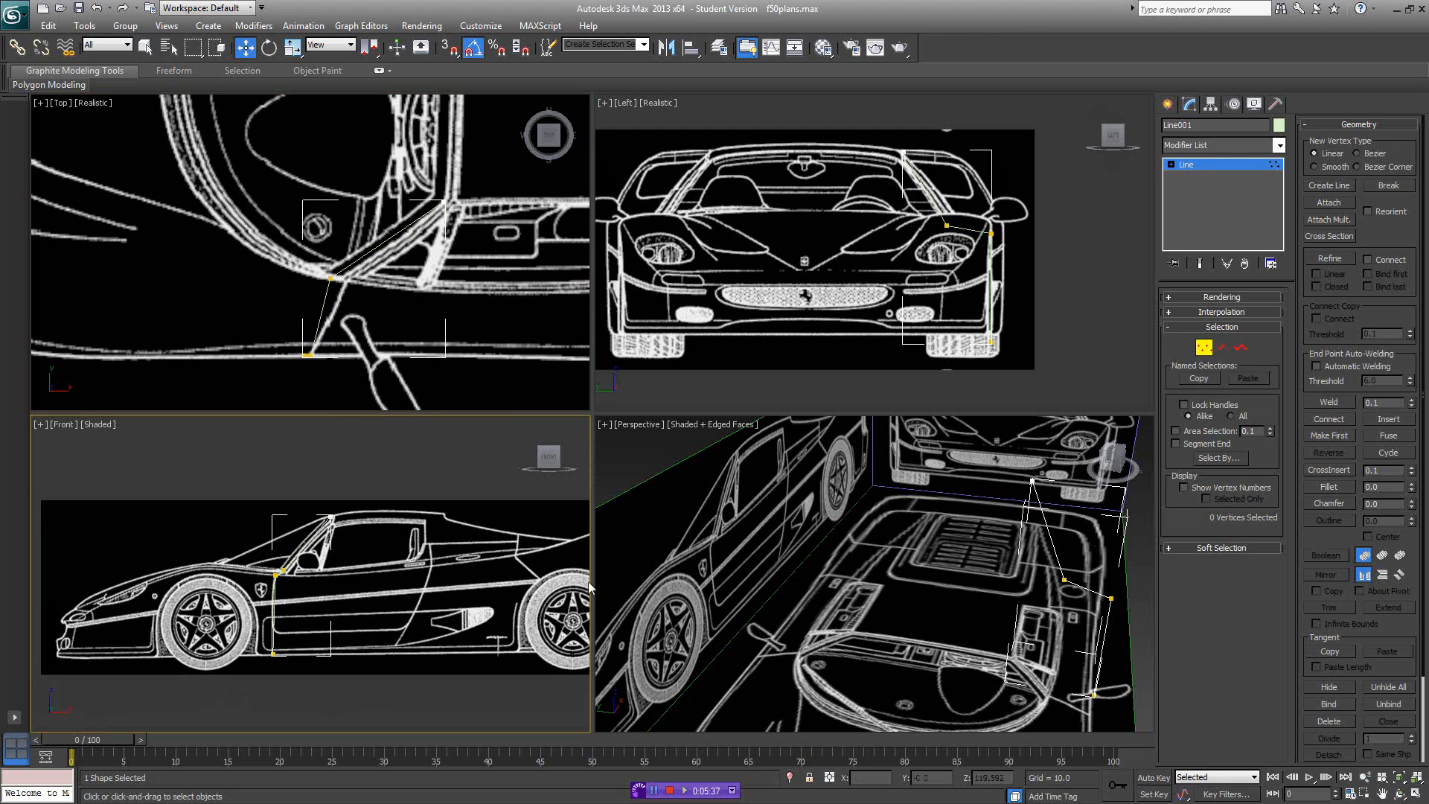
{"action": "left_click", "coordinate": [1241, 348]}
{"action": "key", "text": "F3"}
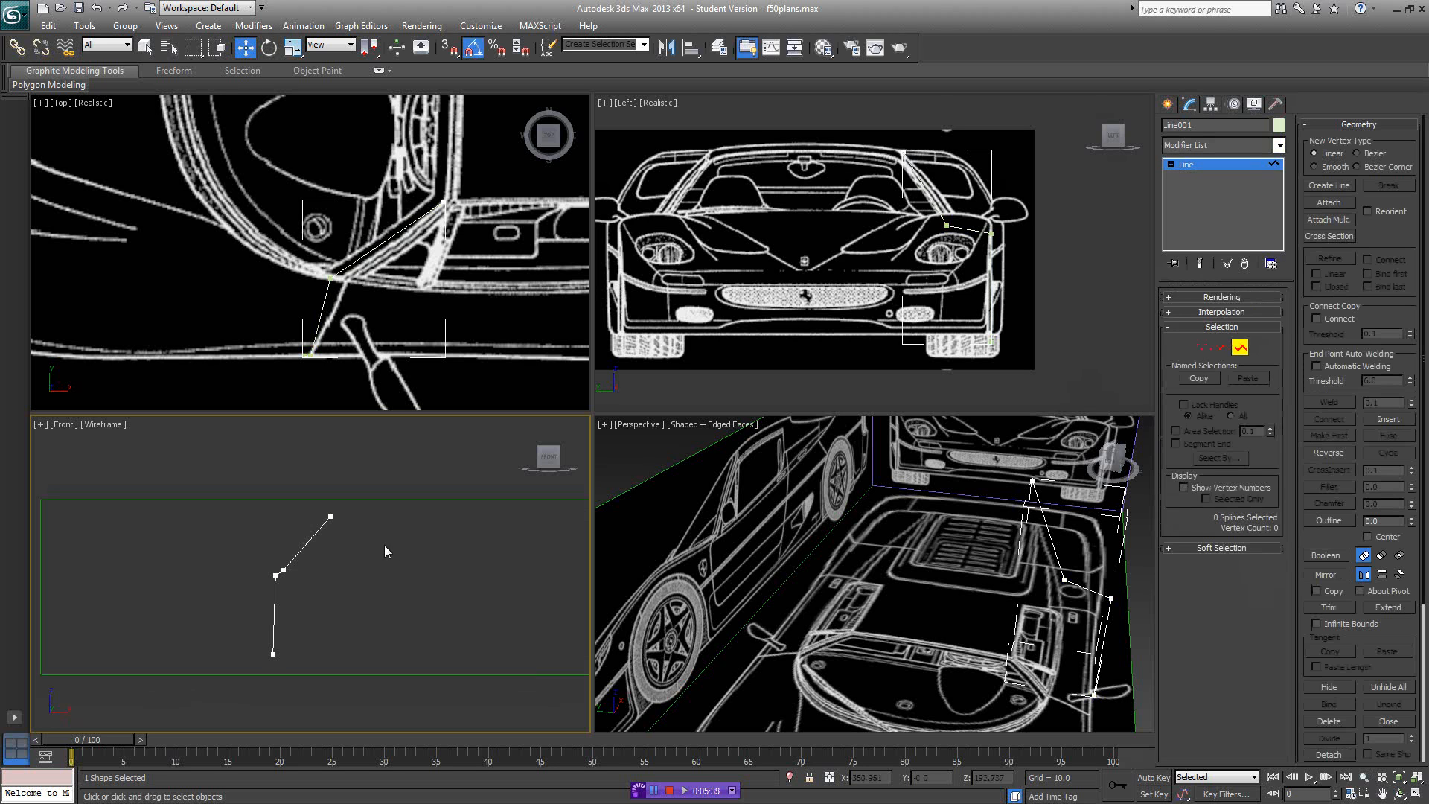
{"action": "left_click_drag", "start_coordinate": [374, 595], "coordinate": [235, 552]}
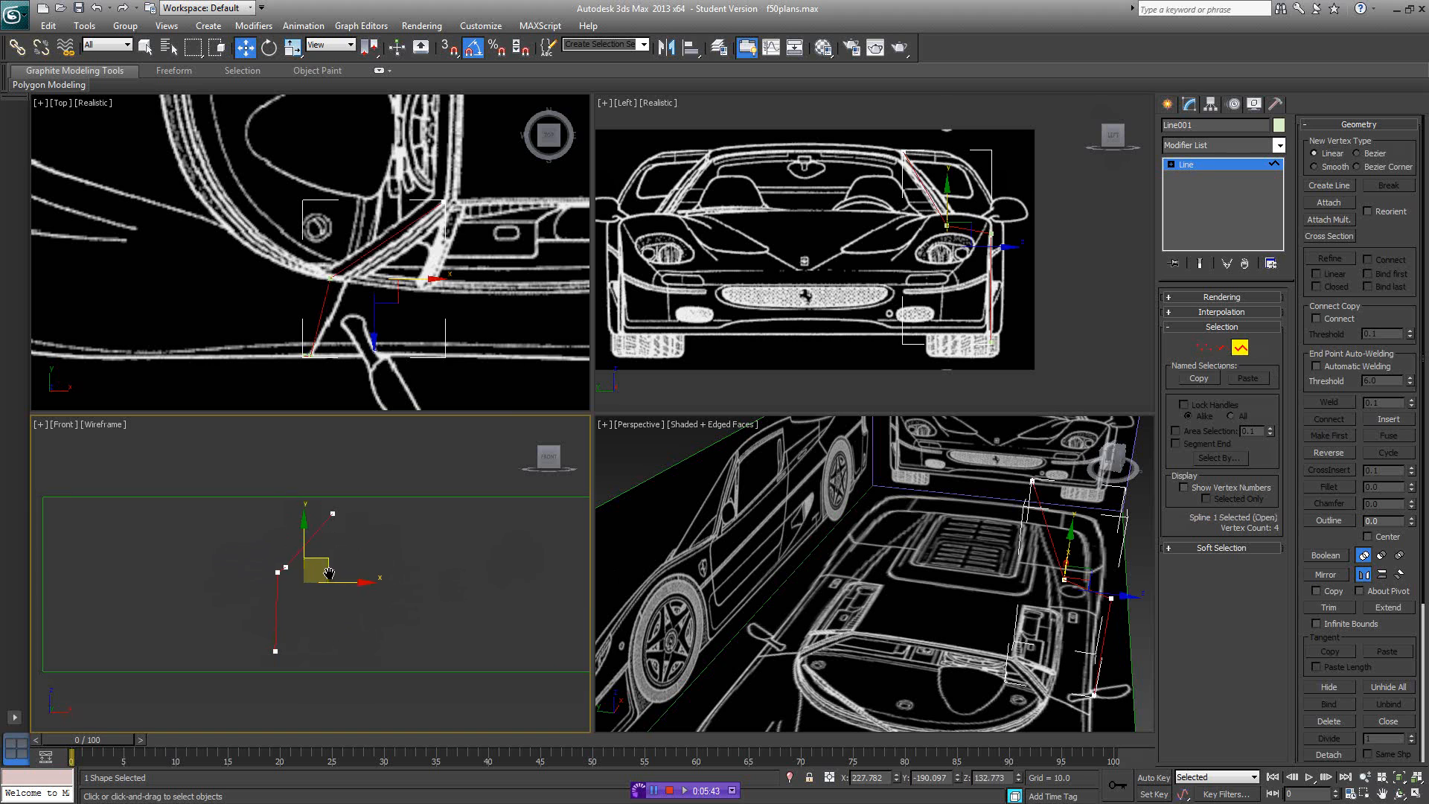
{"action": "left_click_drag", "start_coordinate": [355, 585], "coordinate": [504, 594], "text": "shift"}
{"action": "key", "text": "F3"}
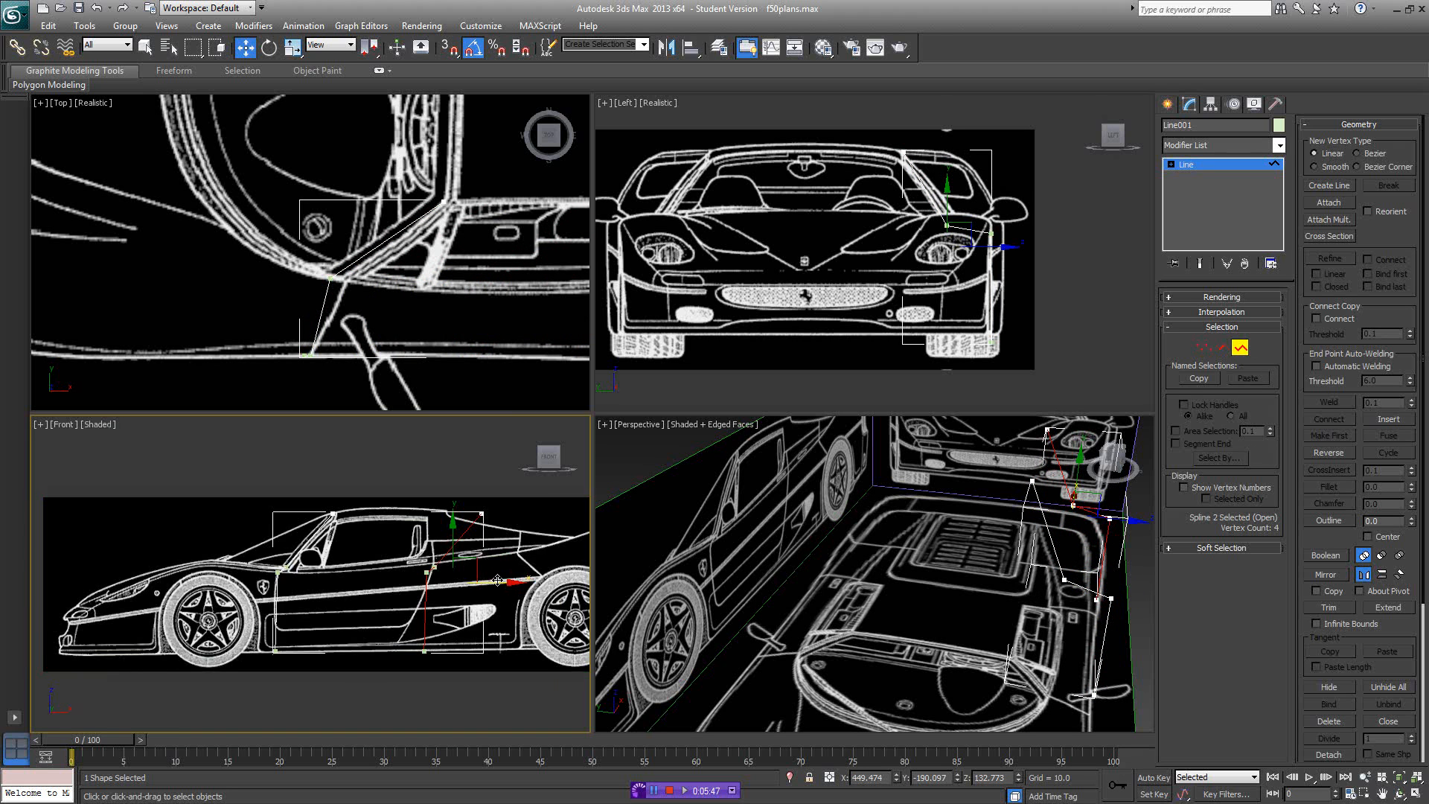
- In vertex mode, move the copied spline's top vertex forward to the upper rear corner of the side window
{"action": "scroll", "coordinate": [451, 577], "scroll_direction": "up", "scroll_amount": 4}
{"action": "left_click", "coordinate": [1205, 348]}
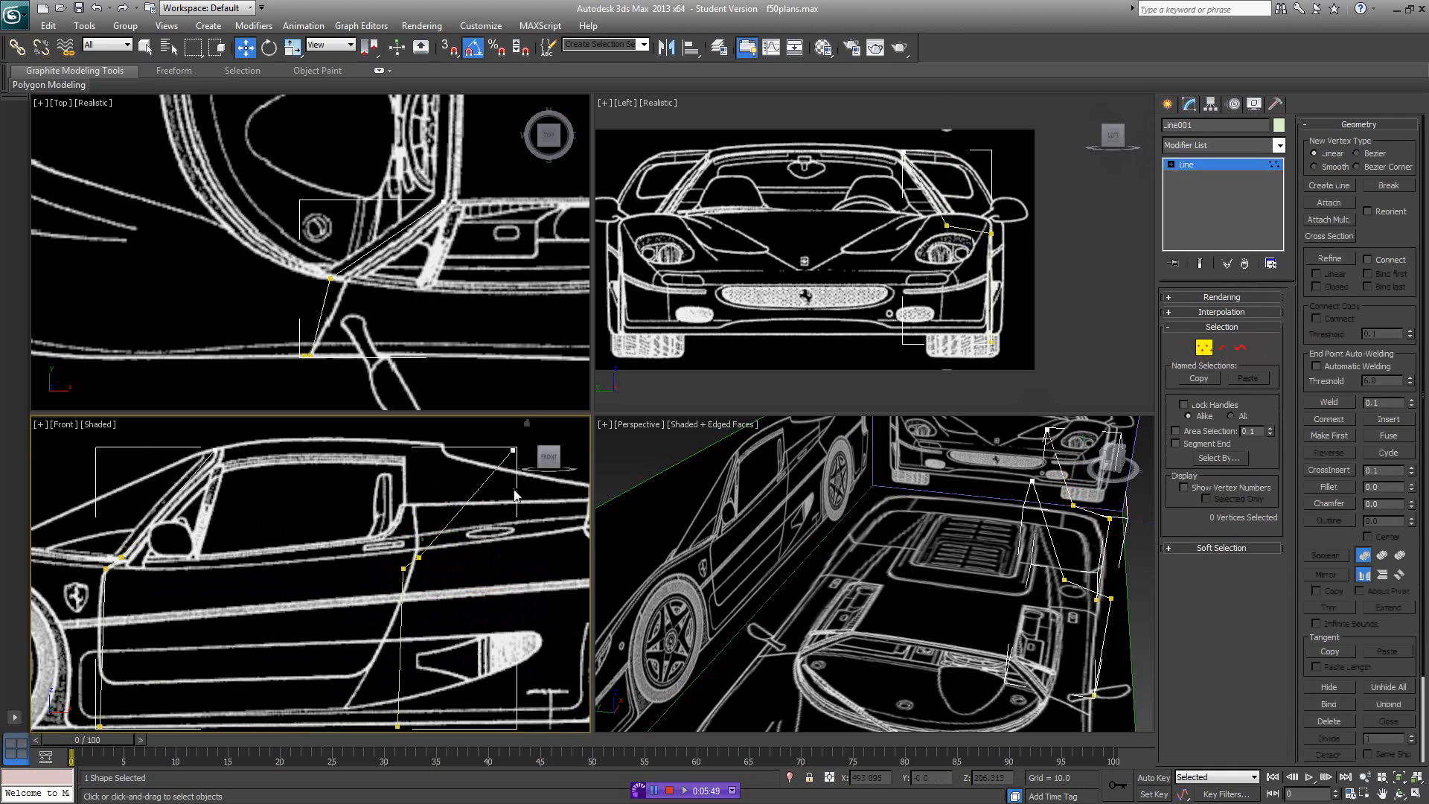
{"action": "middle_click_drag", "start_coordinate": [521, 454], "coordinate": [510, 483]}
{"action": "left_click", "coordinate": [498, 480]}
{"action": "left_click_drag", "start_coordinate": [519, 482], "coordinate": [415, 485]}
- Align the copy's lower vertices with the rear door gap, placing the third at about X 422, Z 162 and the bottom one at about X 362
{"action": "middle_click_drag", "start_coordinate": [419, 623], "coordinate": [438, 592]}
{"action": "mouse_move", "coordinate": [443, 535]}
{"action": "left_mouse_down"}
{"action": "mouse_move", "coordinate": [373, 583]}
{"action": "mouse_move", "coordinate": [434, 513]}
{"action": "mouse_move", "coordinate": [476, 540]}
{"action": "mouse_move", "coordinate": [466, 518]}
{"action": "mouse_move", "coordinate": [445, 518]}
{"action": "left_mouse_up"}
{"action": "left_click", "coordinate": [473, 570]}
{"action": "middle_click_drag", "start_coordinate": [445, 518], "coordinate": [471, 469]}
{"action": "left_click_drag", "start_coordinate": [466, 610], "coordinate": [414, 676]}
{"action": "middle_click_drag", "start_coordinate": [434, 591], "coordinate": [471, 596]}
- Maximize the Front viewport and compare both door gap splines with the blueprint in shaded and wireframe display
{"action": "key", "text": "F3"}
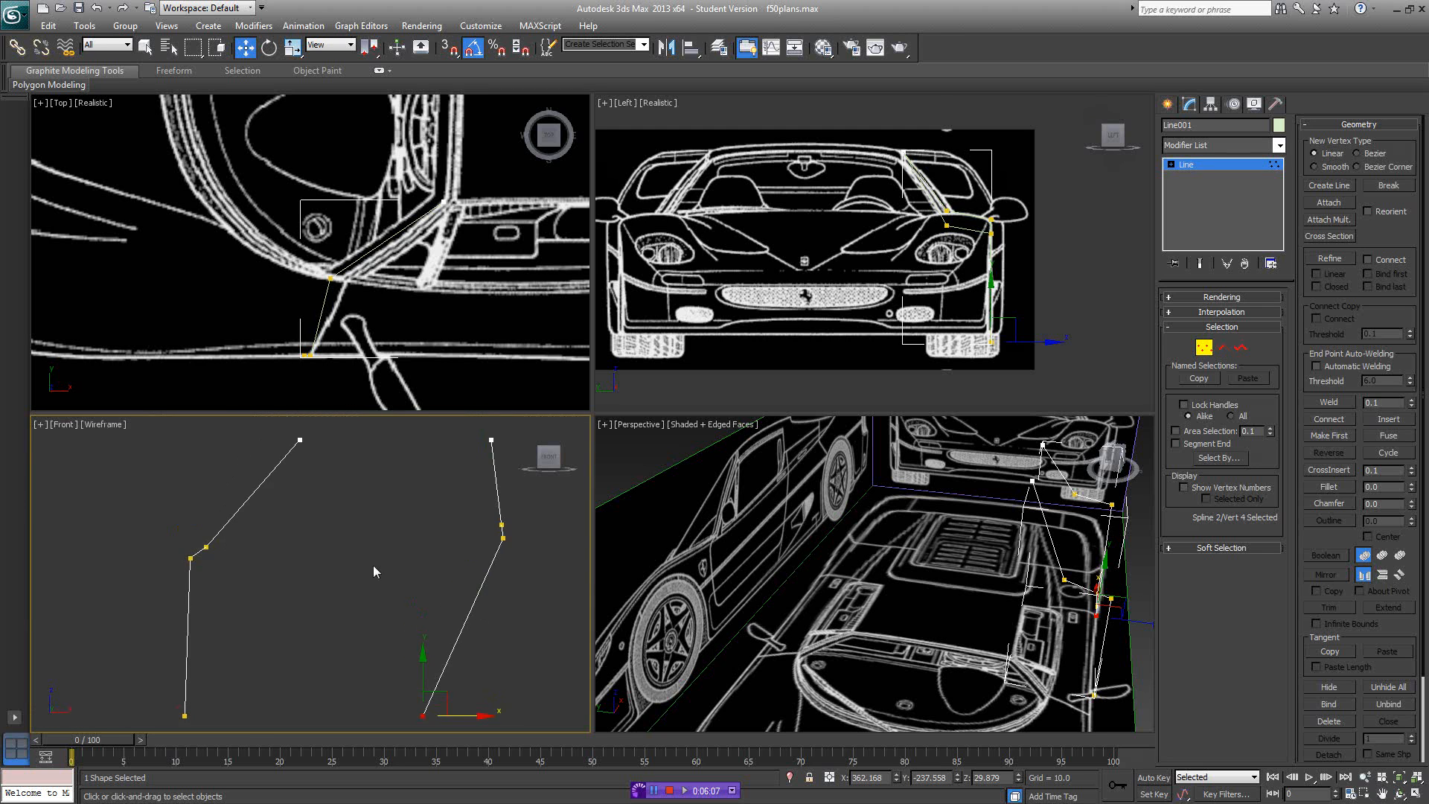
{"action": "scroll", "coordinate": [373, 565], "scroll_direction": "down", "scroll_amount": 2}
{"action": "scroll", "coordinate": [436, 554], "scroll_direction": "up", "scroll_amount": 2}
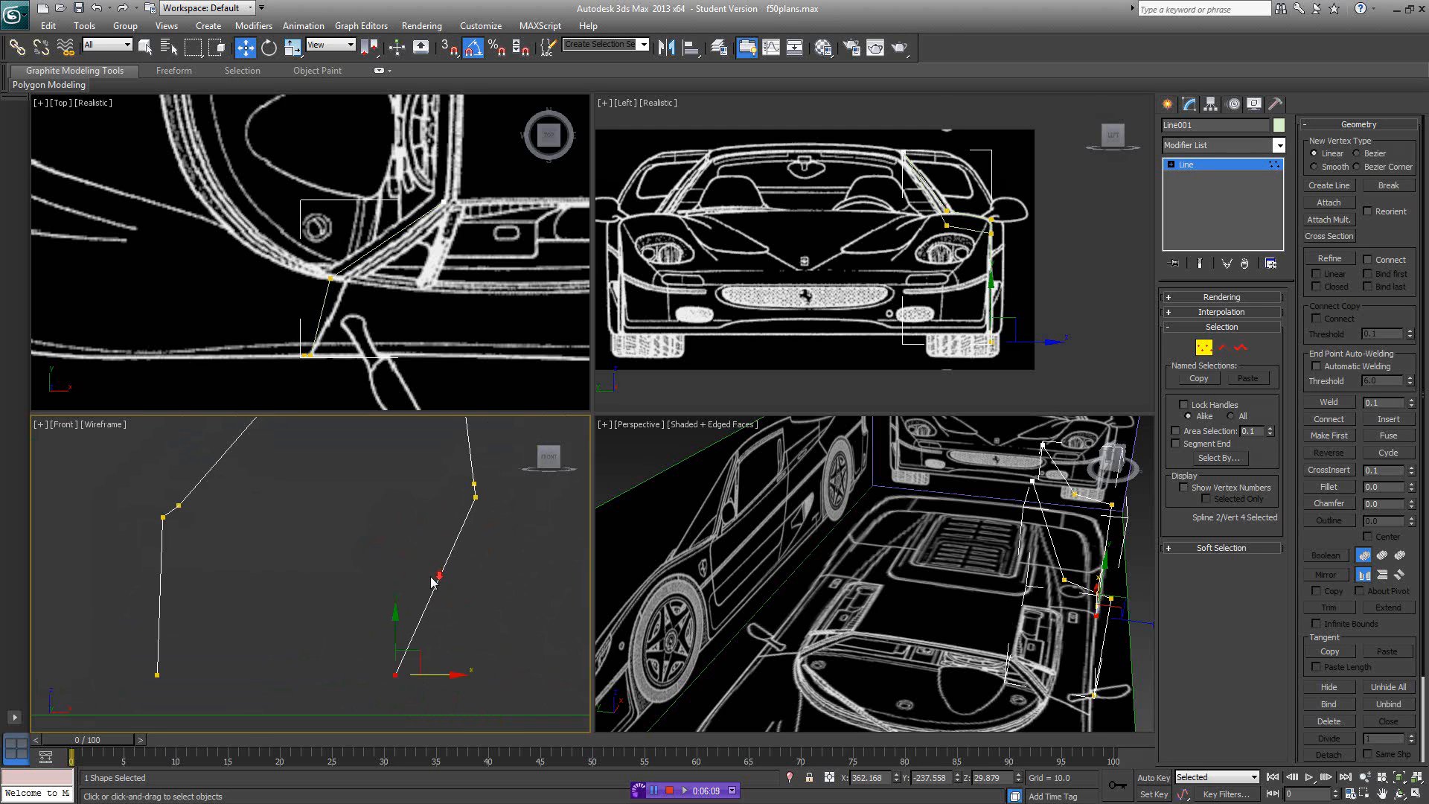
{"action": "left_click", "coordinate": [1417, 795]}
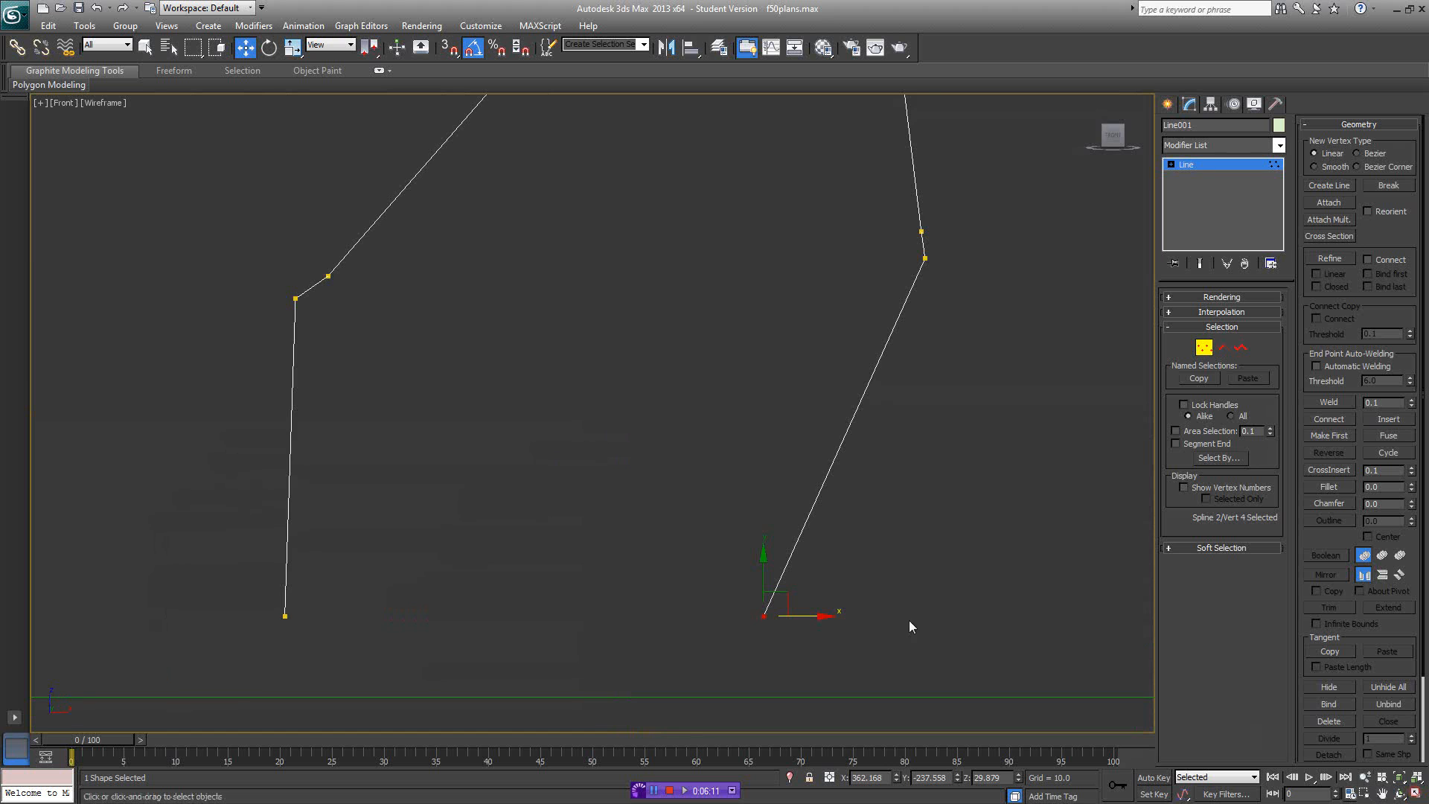
{"action": "middle_click_drag", "start_coordinate": [860, 569], "coordinate": [836, 600]}
{"action": "key", "text": "F3"}
{"action": "middle_click_drag", "start_coordinate": [852, 446], "coordinate": [847, 479]}
{"action": "key", "text": "F3"}
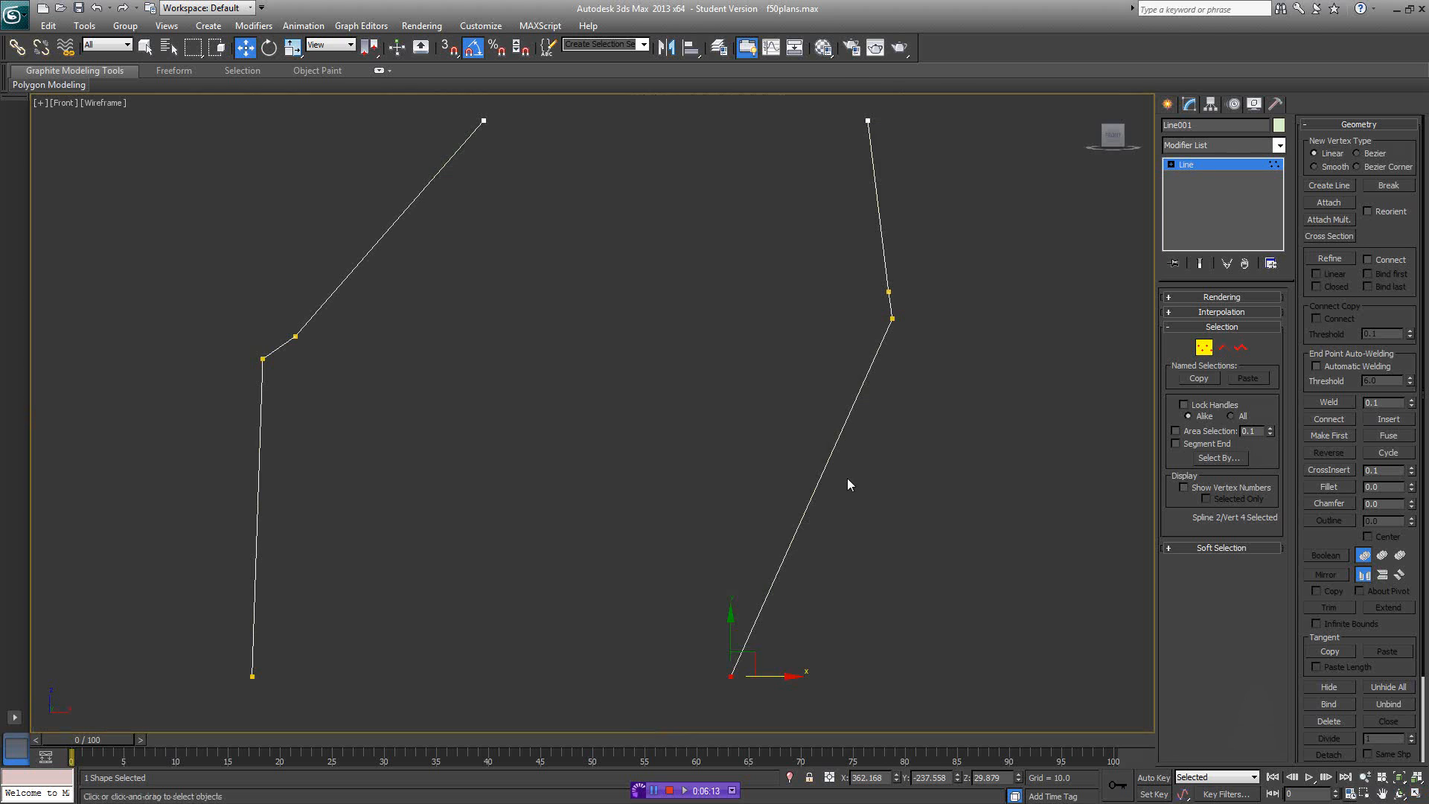
{"action": "key", "text": "F3"}
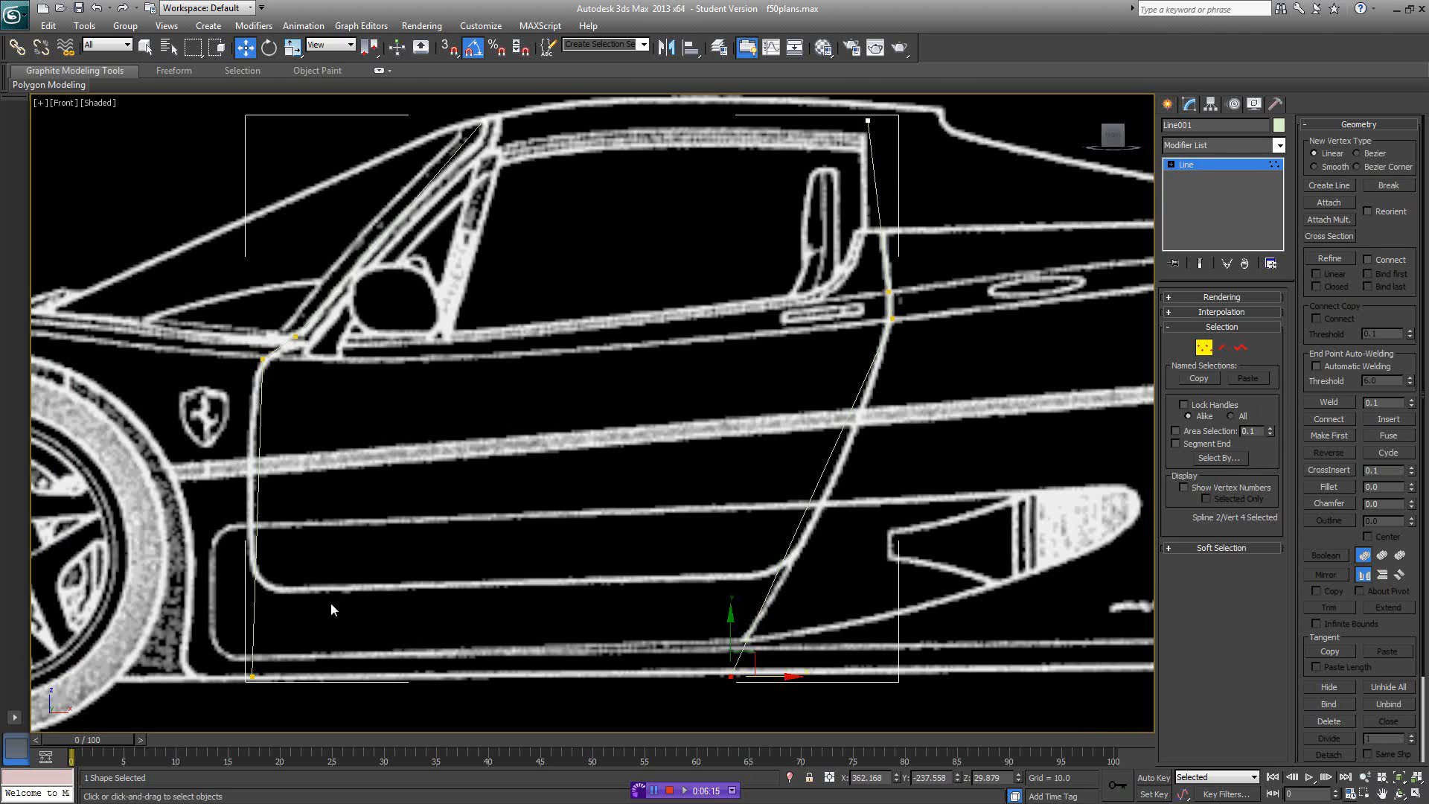
{"action": "middle_click_drag", "start_coordinate": [778, 577], "coordinate": [774, 561]}
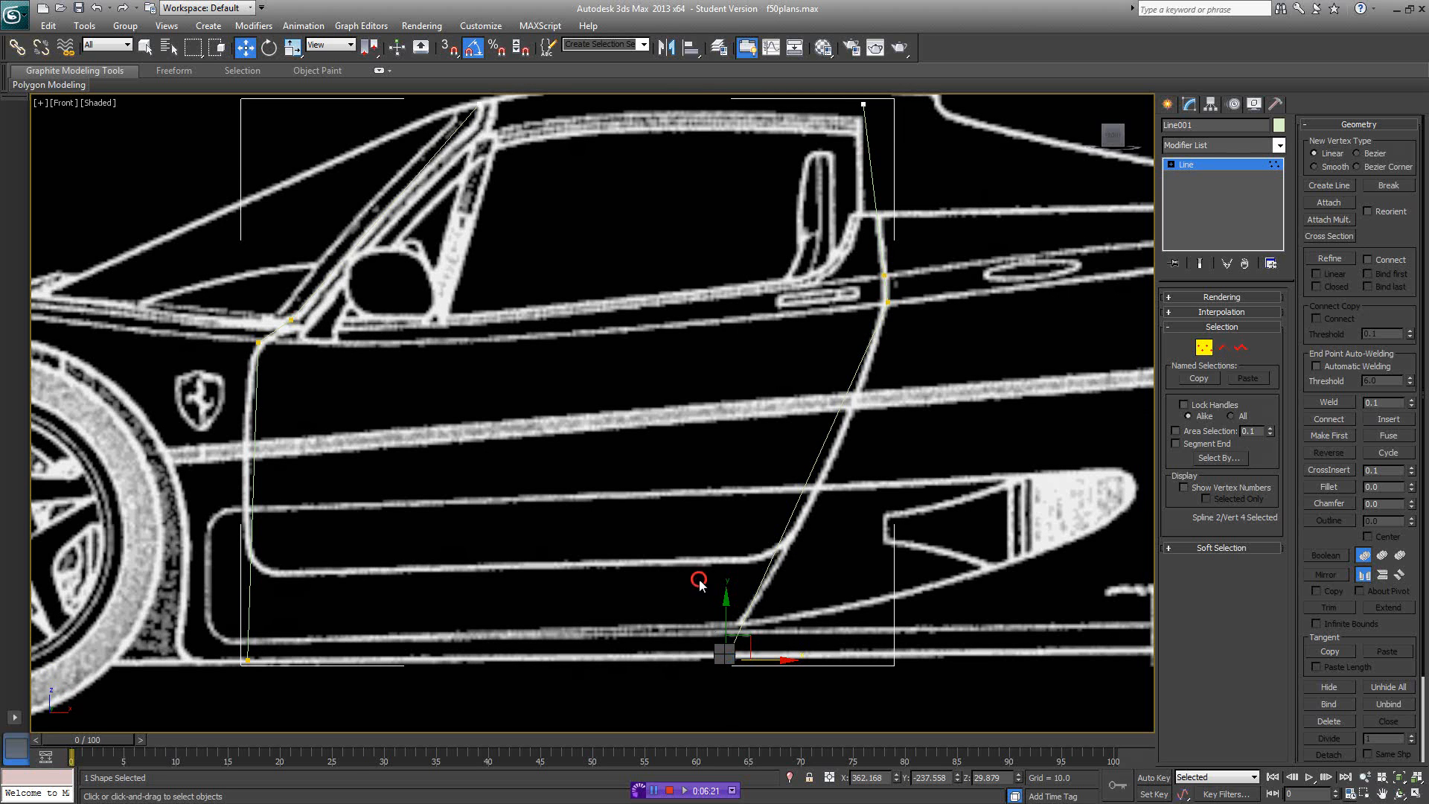
- Convert the two beltline vertices and the bottom vertex of the rear door gap spline to Bezier Corner
{"action": "left_click", "coordinate": [893, 302]}
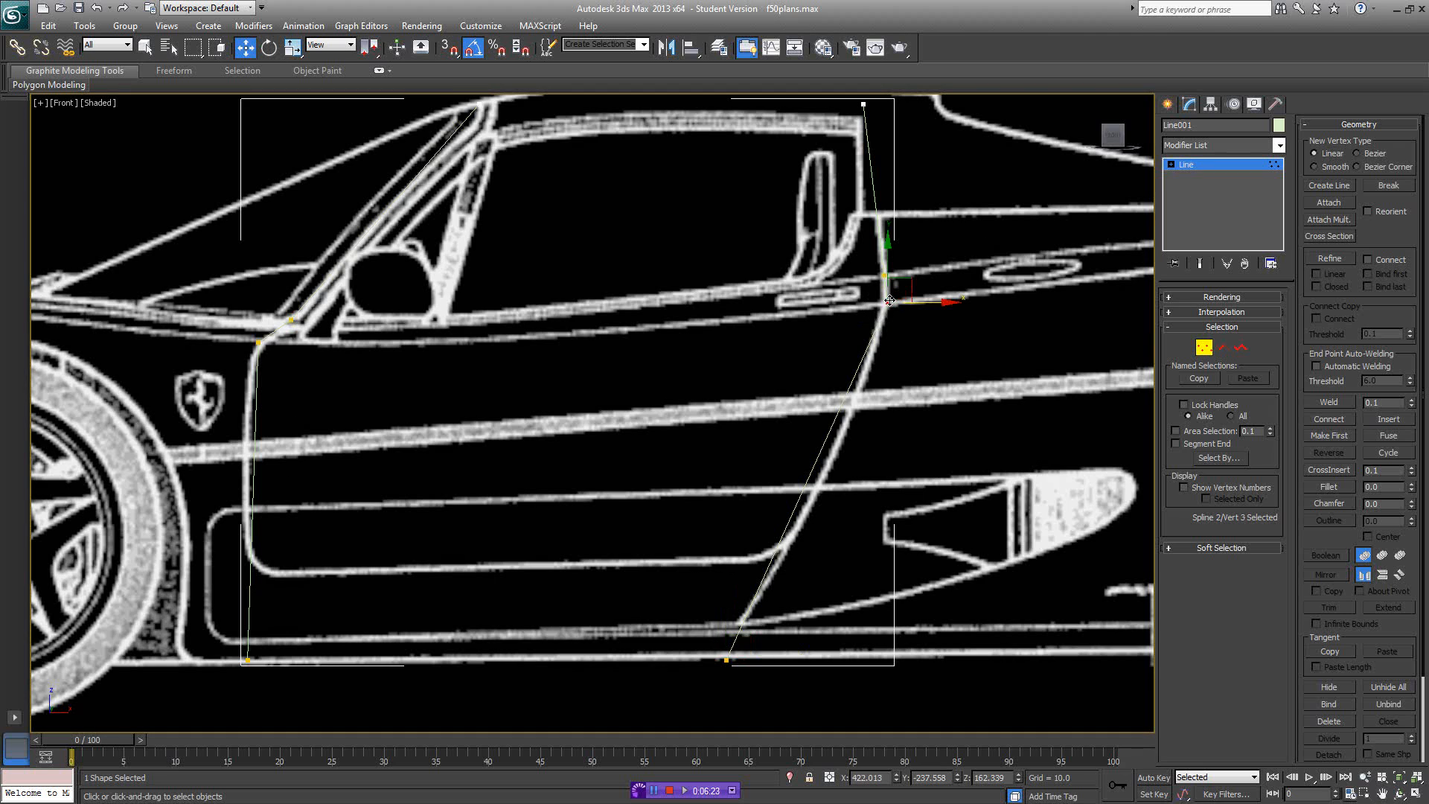
{"action": "key", "text": "F3"}
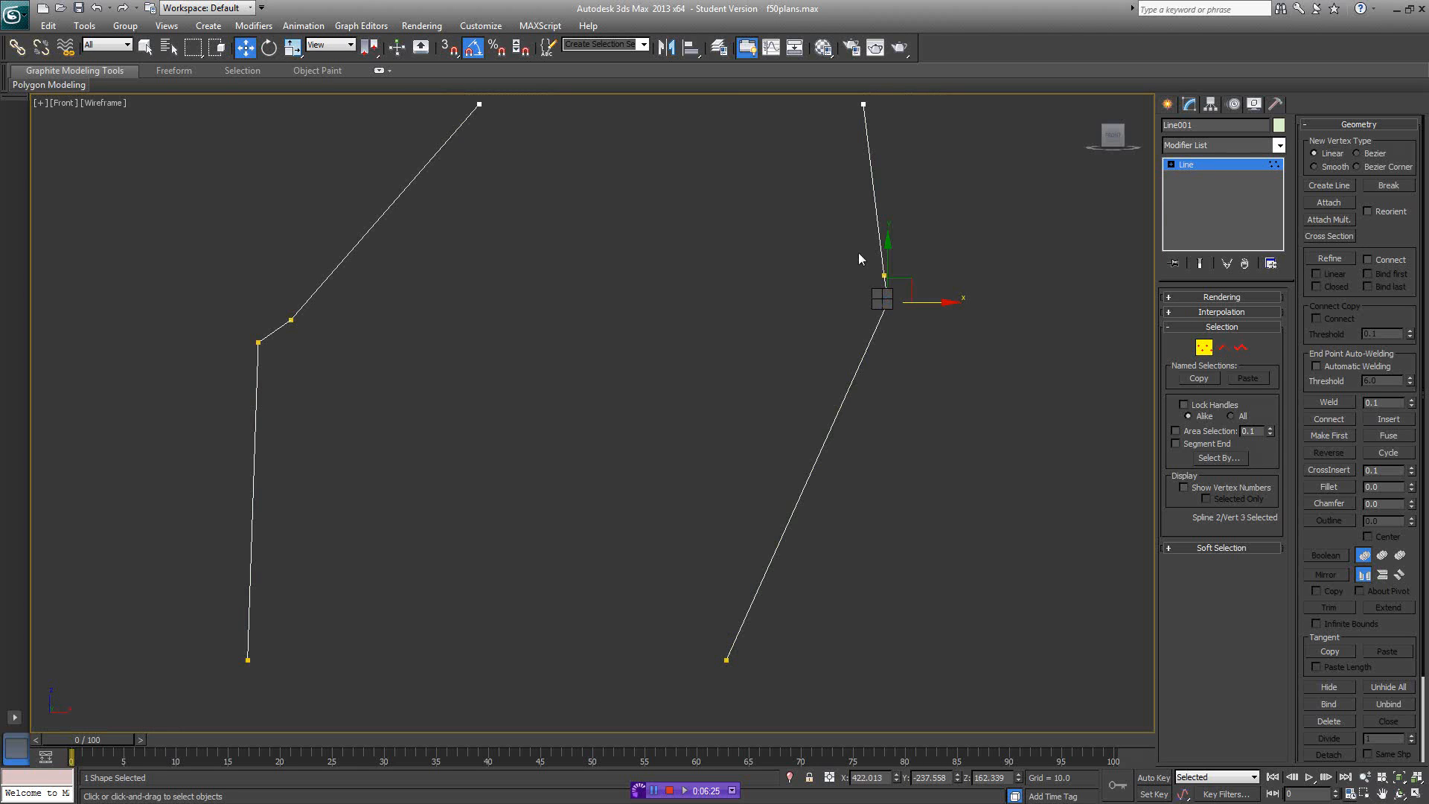
{"action": "left_click", "coordinate": [861, 227]}
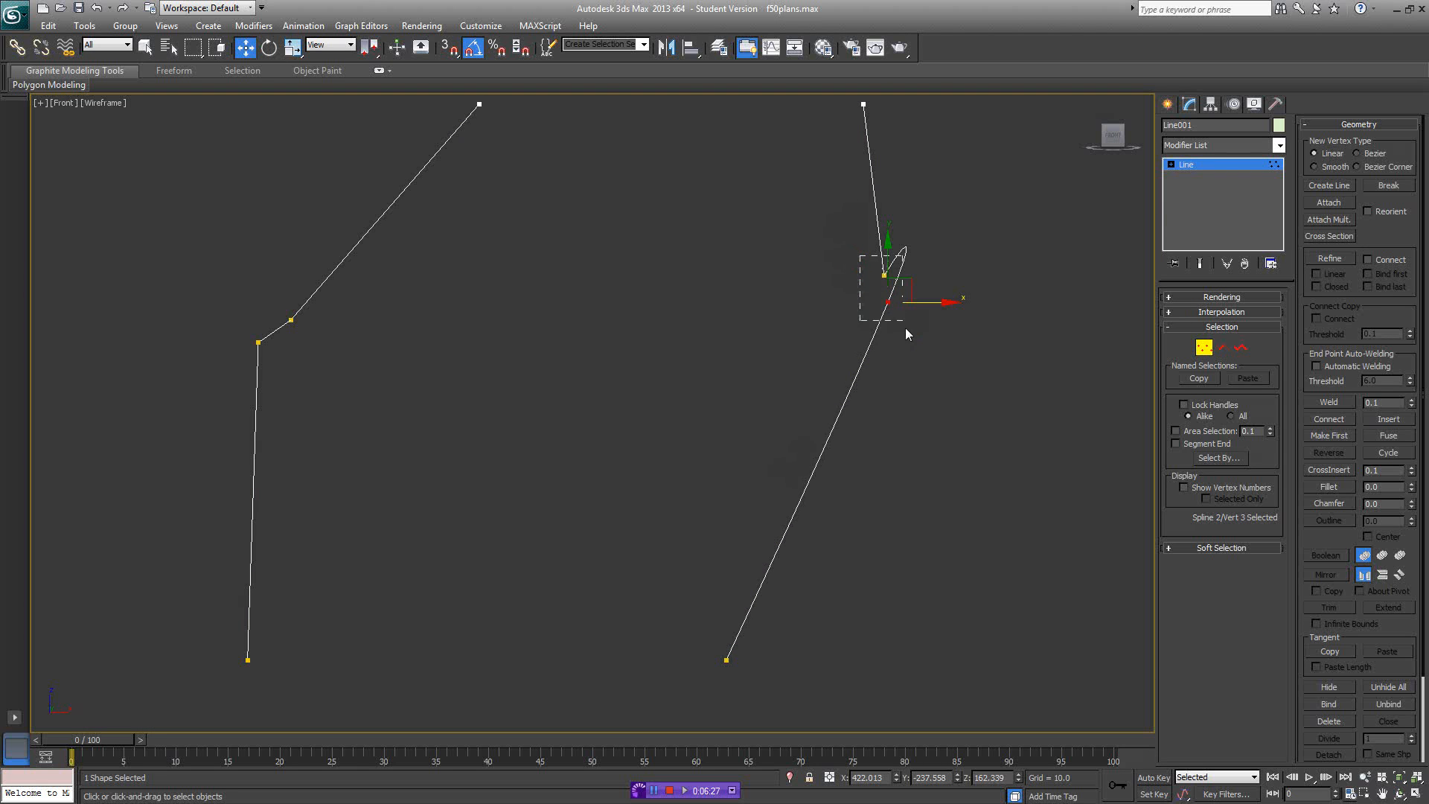
{"action": "left_click_drag", "start_coordinate": [907, 335], "coordinate": [905, 332]}
{"action": "left_click", "coordinate": [851, 227]}
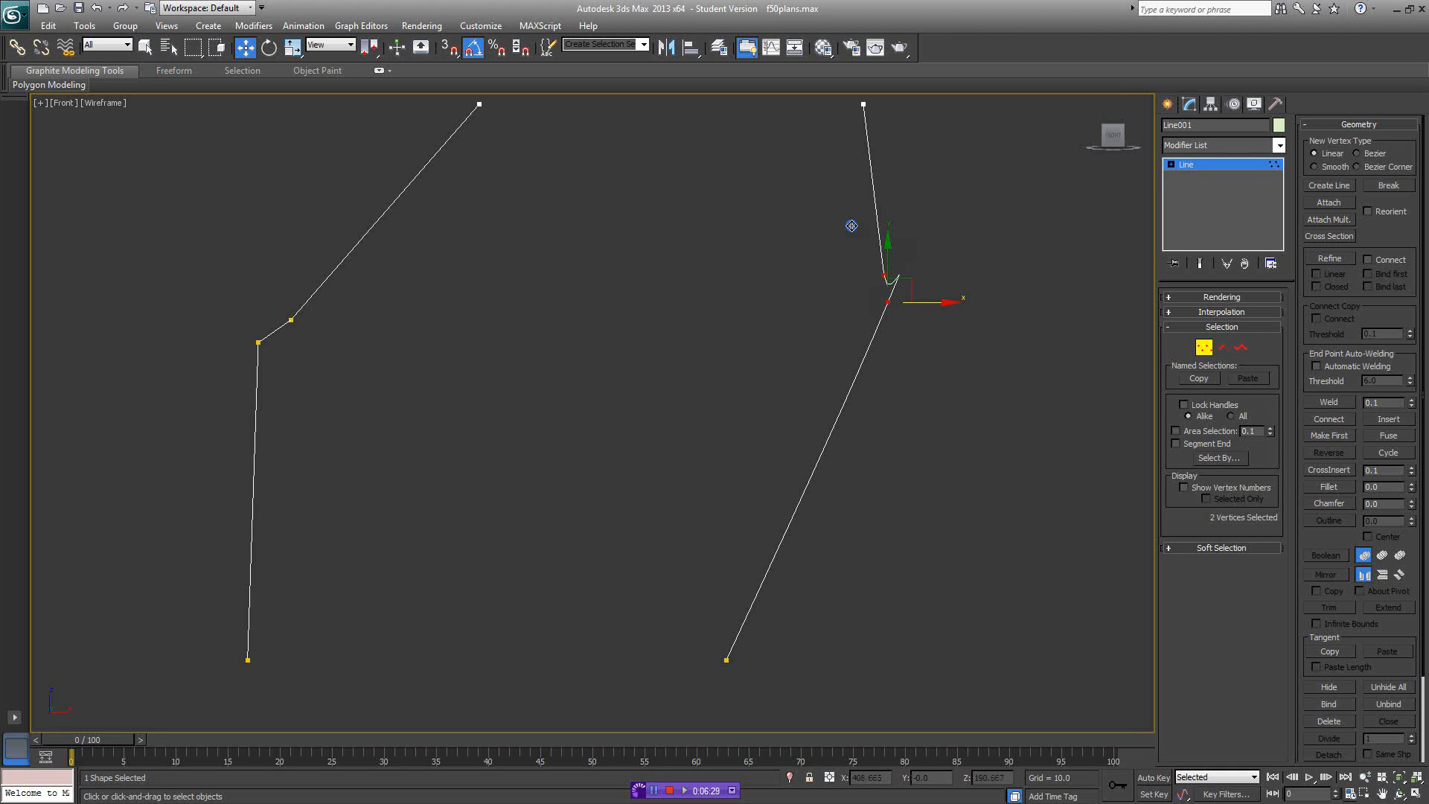
{"action": "left_click", "coordinate": [848, 305]}
{"action": "left_click_drag", "start_coordinate": [765, 591], "coordinate": [708, 675]}
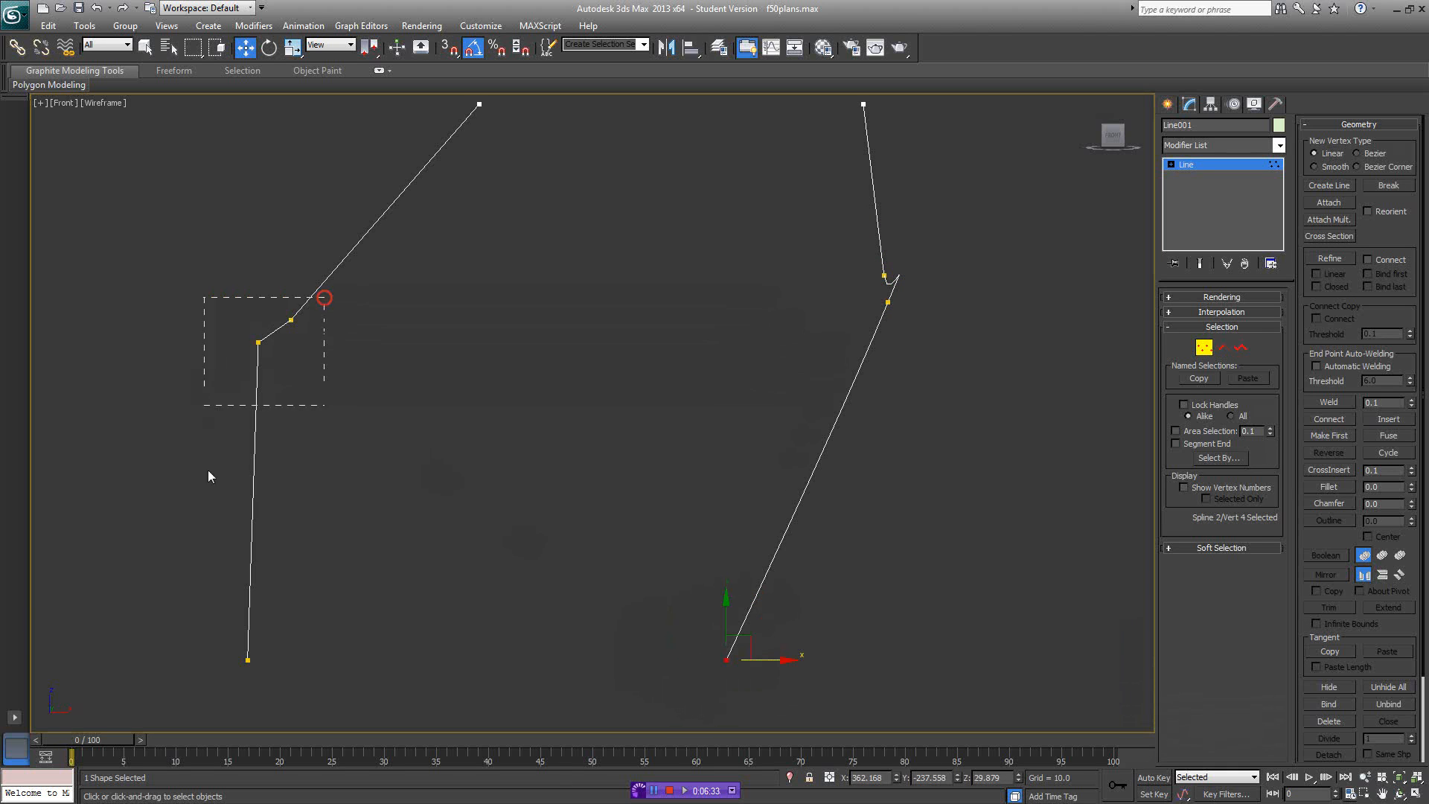
- Convert the three lower vertices of the front spline and the top vertices of both splines to Bezier Corner
{"action": "left_click_drag", "start_coordinate": [208, 476], "coordinate": [216, 705]}
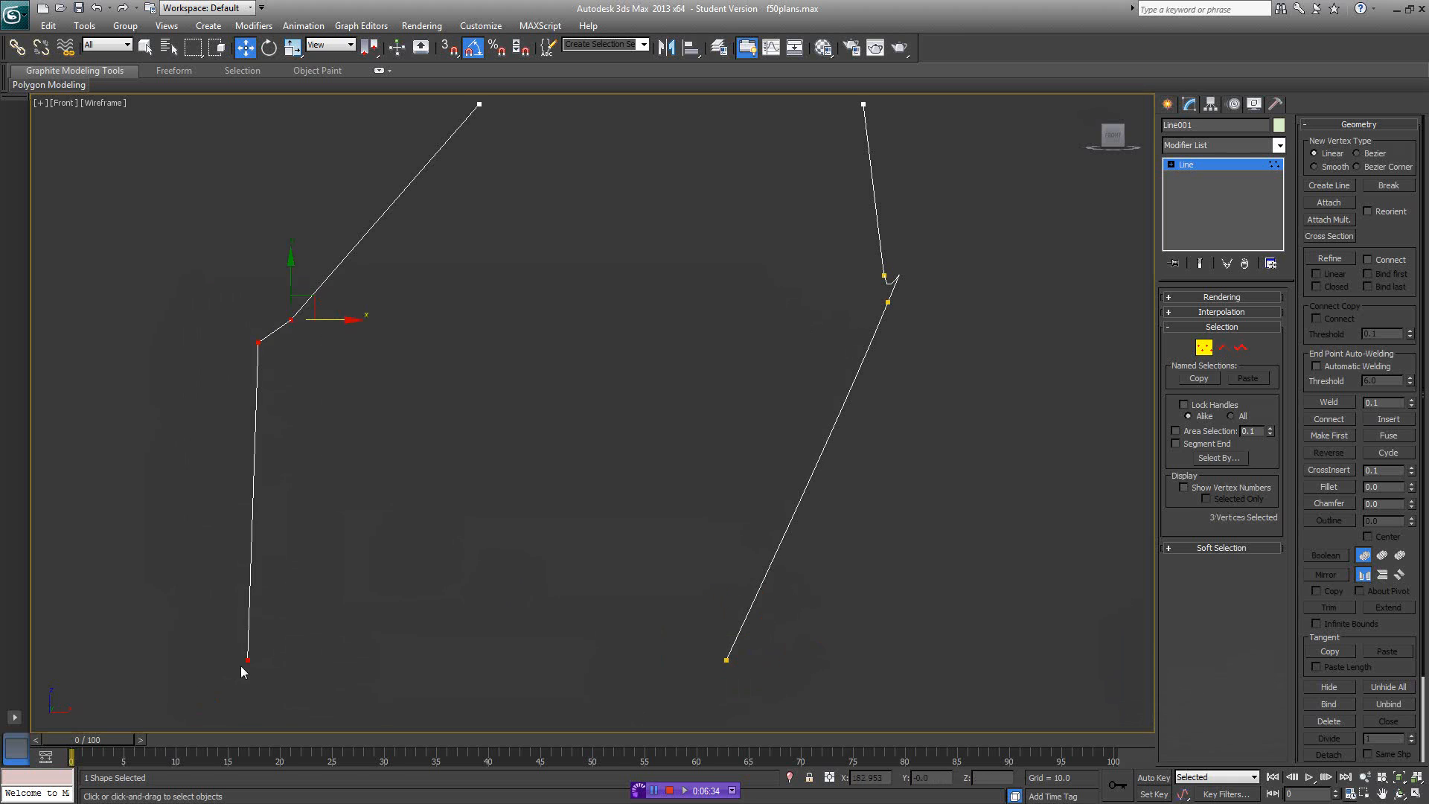
{"action": "right_click", "coordinate": [202, 583]}
{"action": "middle_click_drag", "start_coordinate": [459, 357], "coordinate": [456, 418]}
{"action": "left_click_drag", "start_coordinate": [522, 163], "coordinate": [430, 219]}
{"action": "left_click_drag", "start_coordinate": [423, 120], "coordinate": [870, 201]}
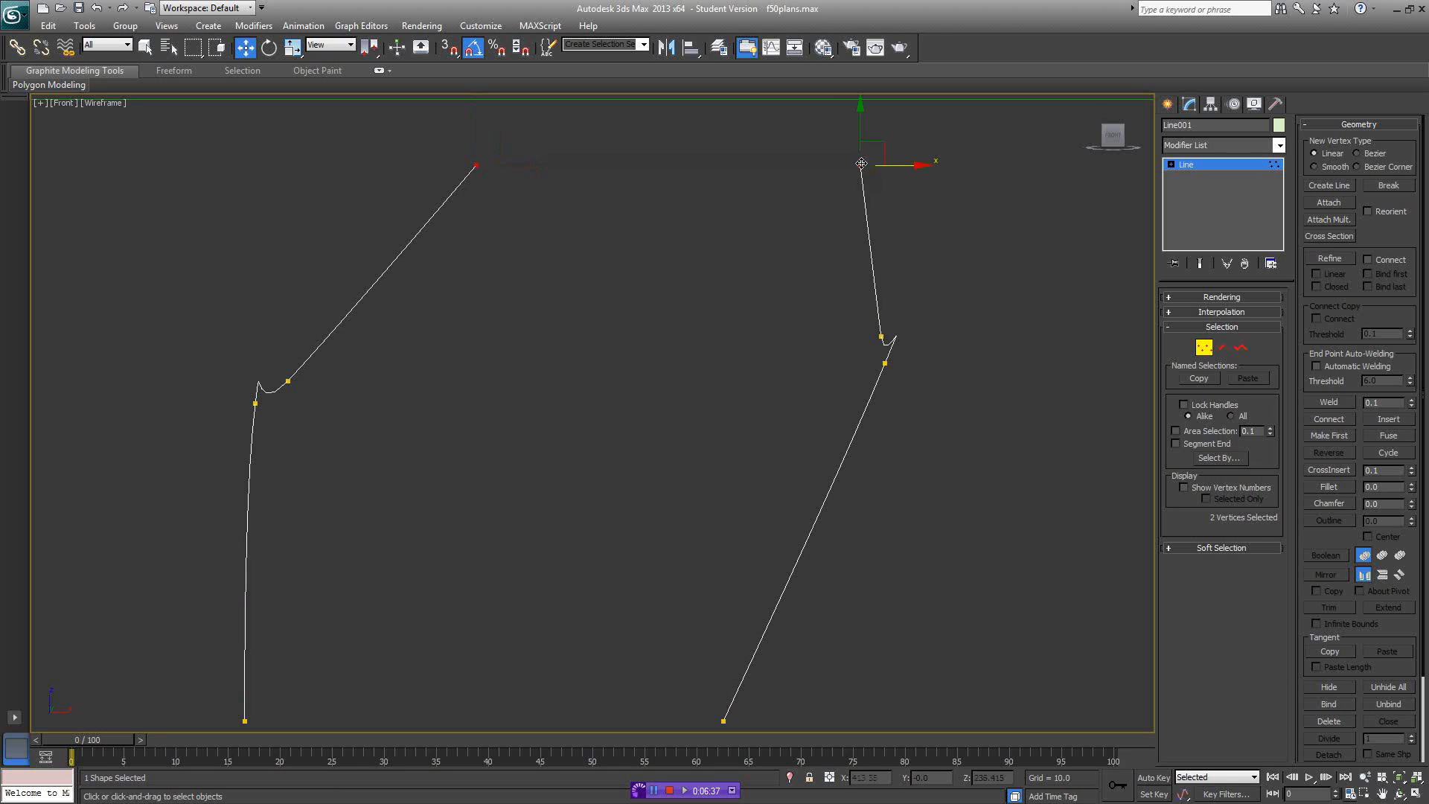
{"action": "left_click", "coordinate": [746, 266]}
{"action": "scroll", "coordinate": [558, 353], "scroll_direction": "down", "scroll_amount": 2}
{"action": "left_click", "coordinate": [610, 319]}
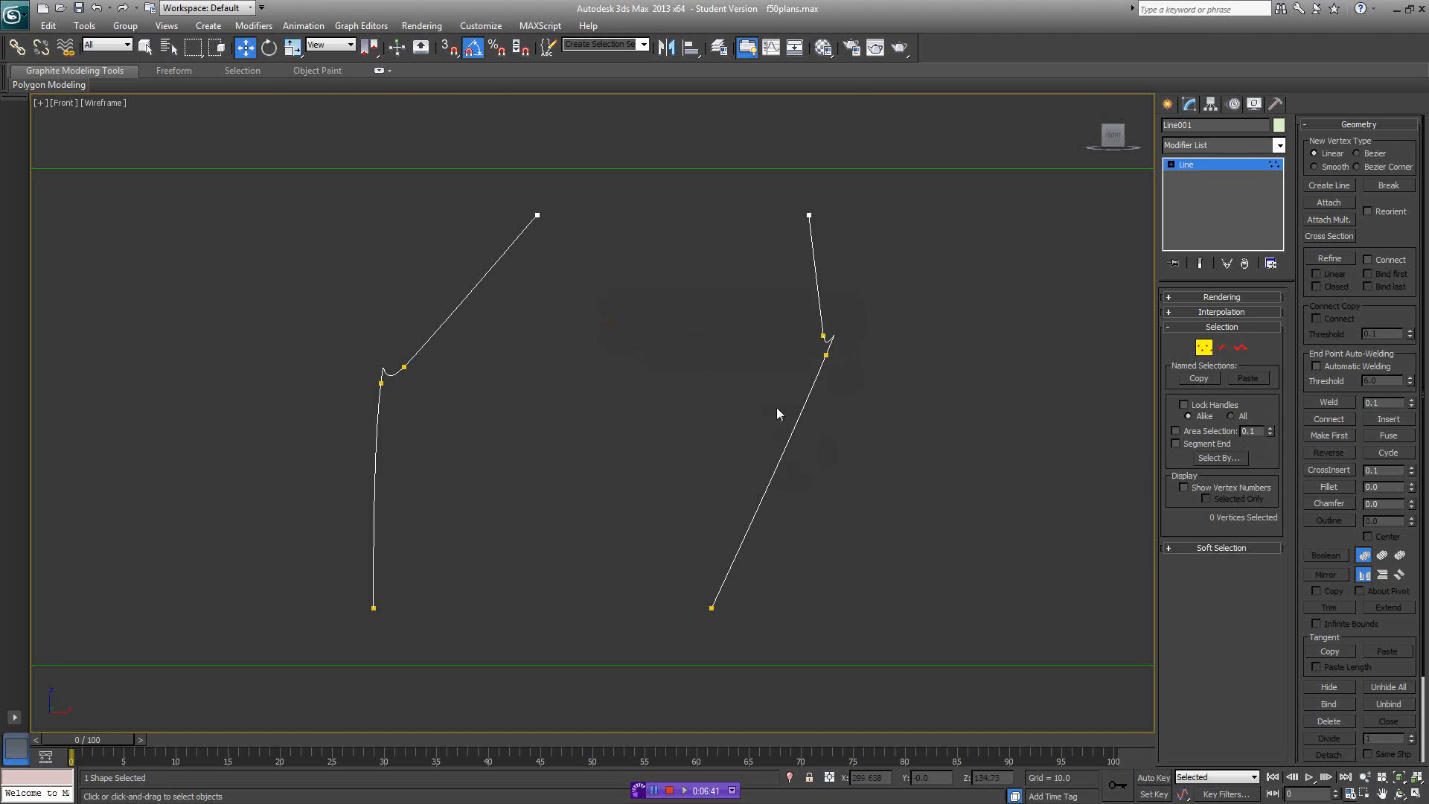
- Pull the Bezier handle of the rear spline's bottom vertex outward so its lower segment curves along the rear door gap
{"action": "key", "text": "F3"}
{"action": "left_click_drag", "start_coordinate": [785, 533], "coordinate": [709, 613]}
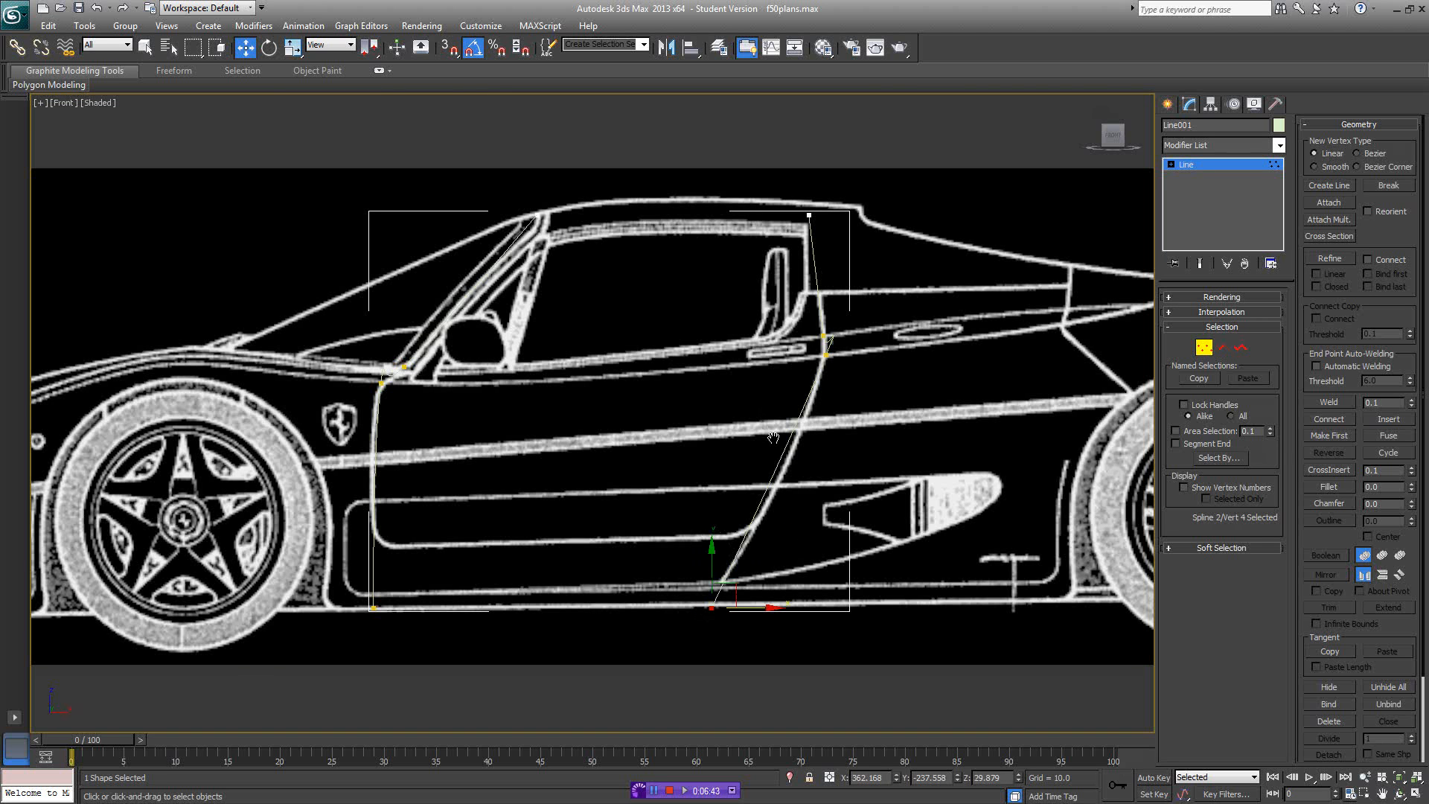
{"action": "key", "text": "F3"}
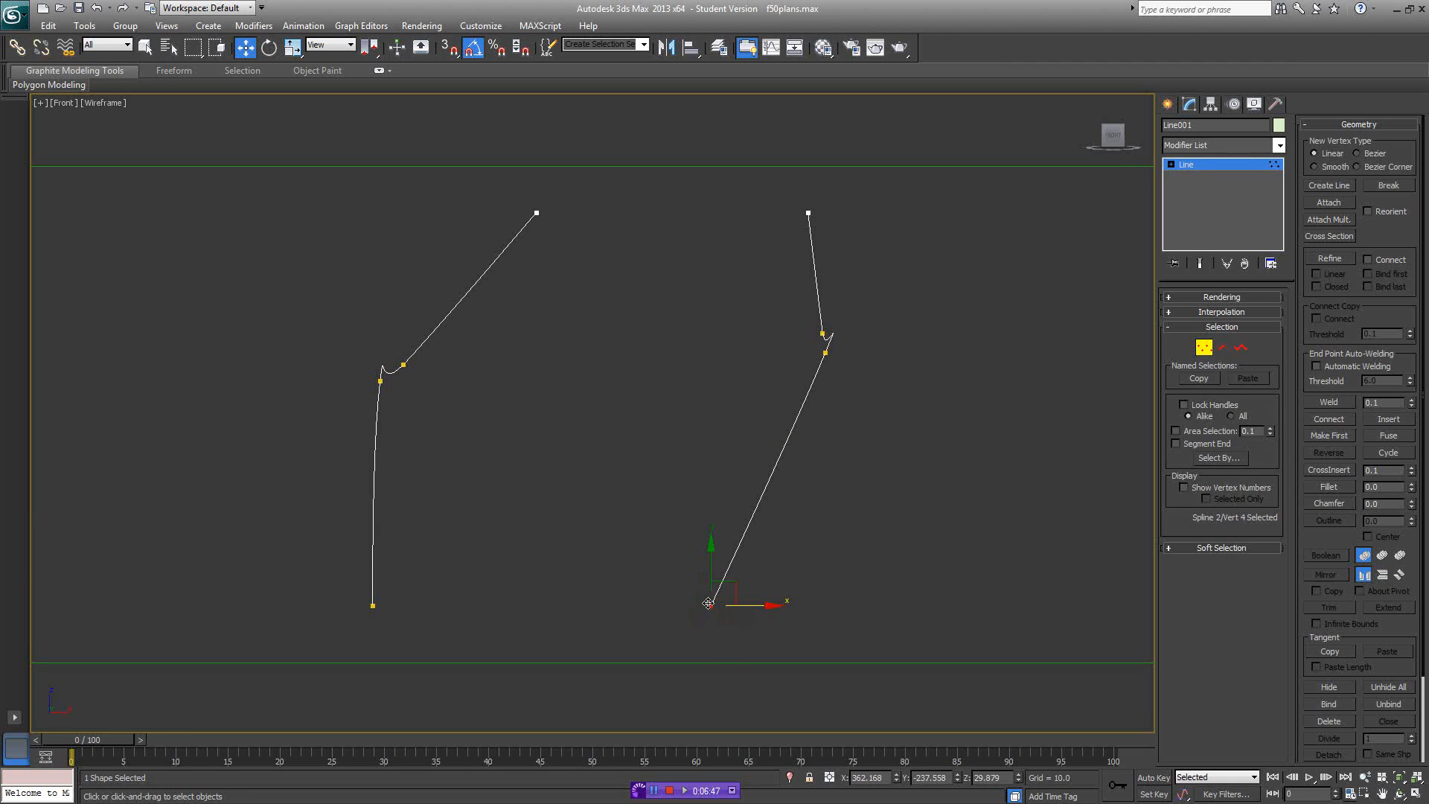
{"action": "left_click", "coordinate": [689, 496]}
{"action": "left_click_drag", "start_coordinate": [771, 484], "coordinate": [800, 501]}
{"action": "key", "text": "F3"}
{"action": "key", "text": "F3"}
- Adjust both Bezier handles of the vertex at the top of the front door gap to follow the blueprint's rounded corner
{"action": "left_click", "coordinate": [373, 605]}
{"action": "key", "text": "F3"}
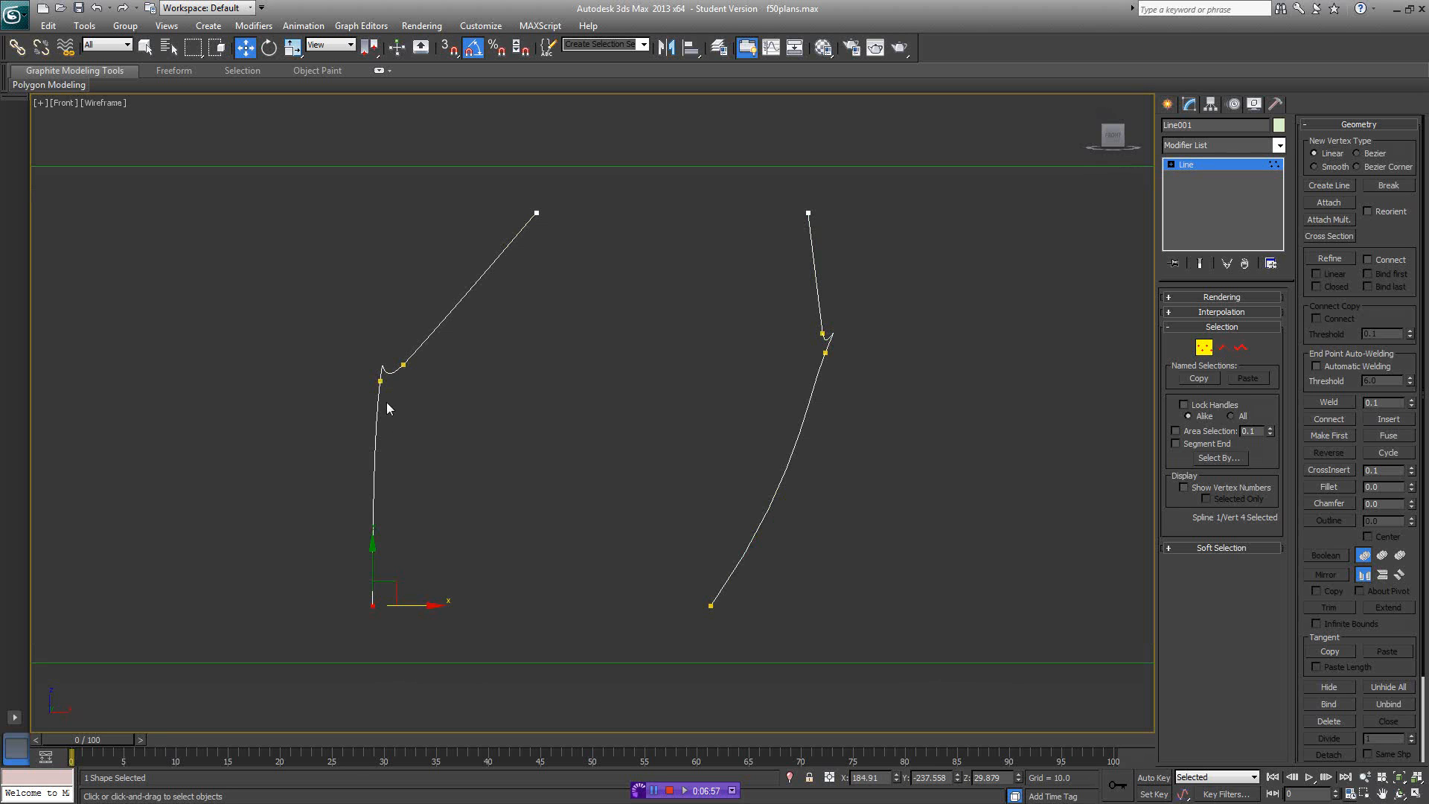
{"action": "left_click", "coordinate": [380, 381]}
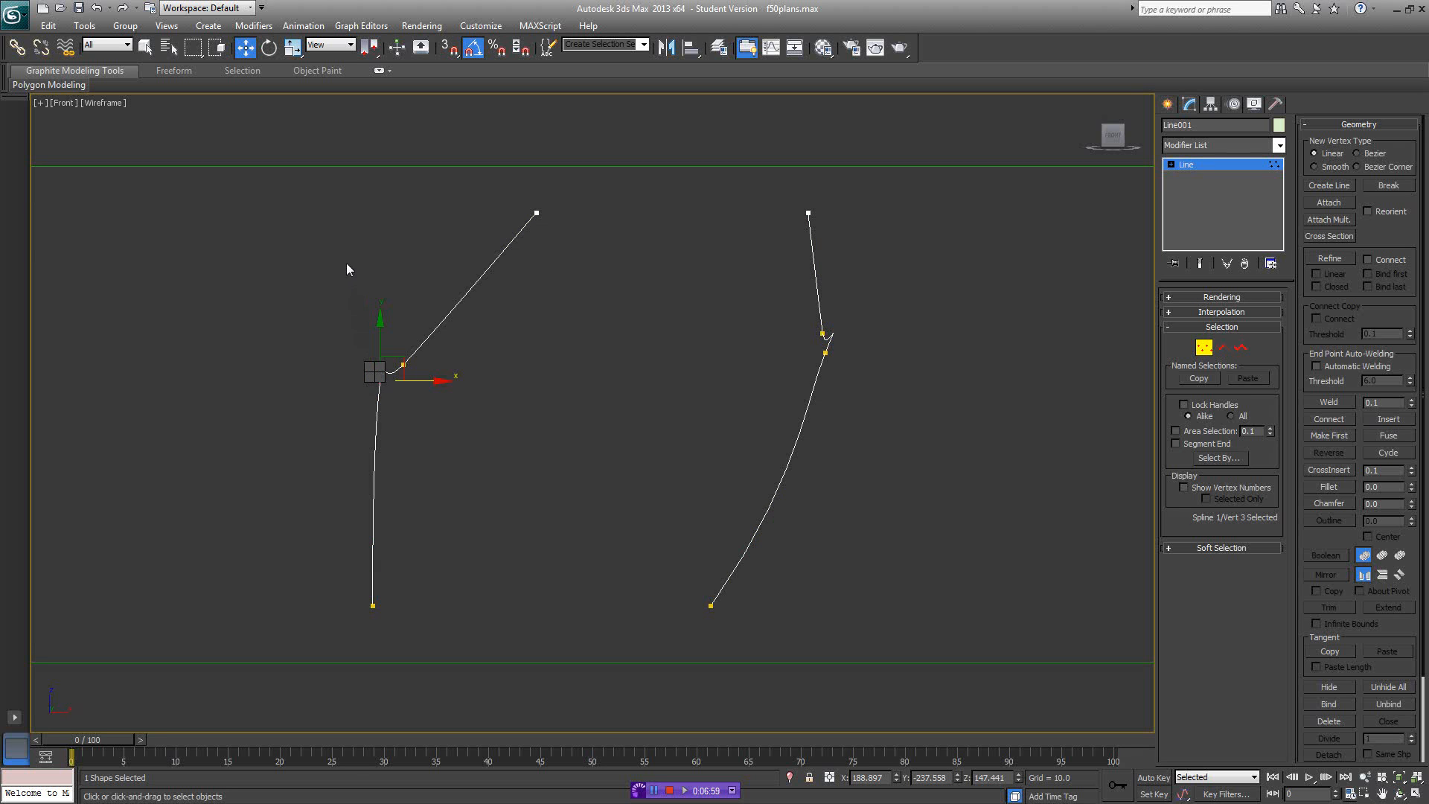
{"action": "scroll", "coordinate": [388, 295], "scroll_direction": "up", "scroll_amount": 5}
{"action": "key", "text": "F3"}
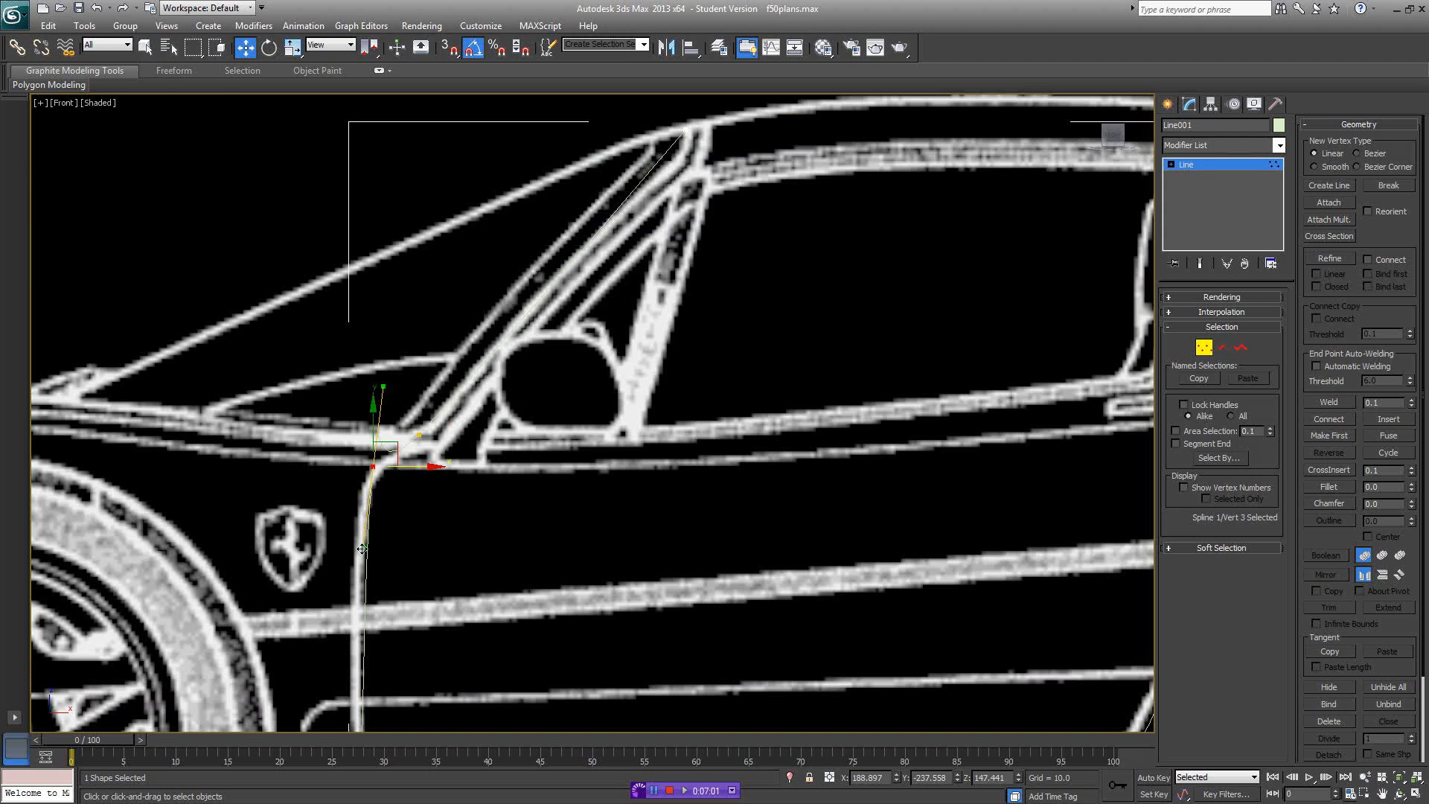
{"action": "left_click_drag", "start_coordinate": [364, 551], "coordinate": [344, 552]}
{"action": "key", "text": "F3"}
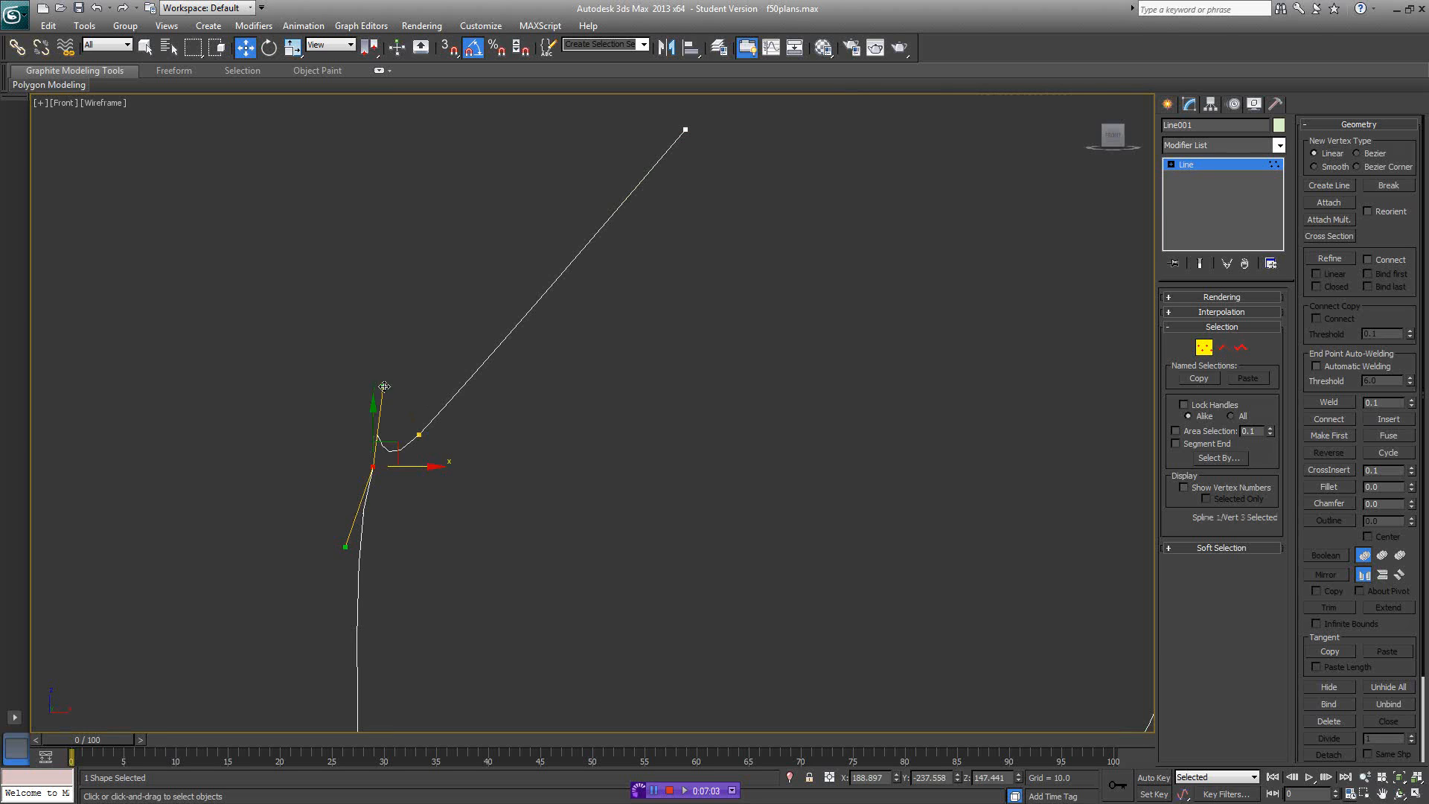
{"action": "left_click_drag", "start_coordinate": [384, 386], "coordinate": [379, 591]}
{"action": "left_click_drag", "start_coordinate": [384, 392], "coordinate": [384, 443]}
{"action": "key", "text": "F3"}
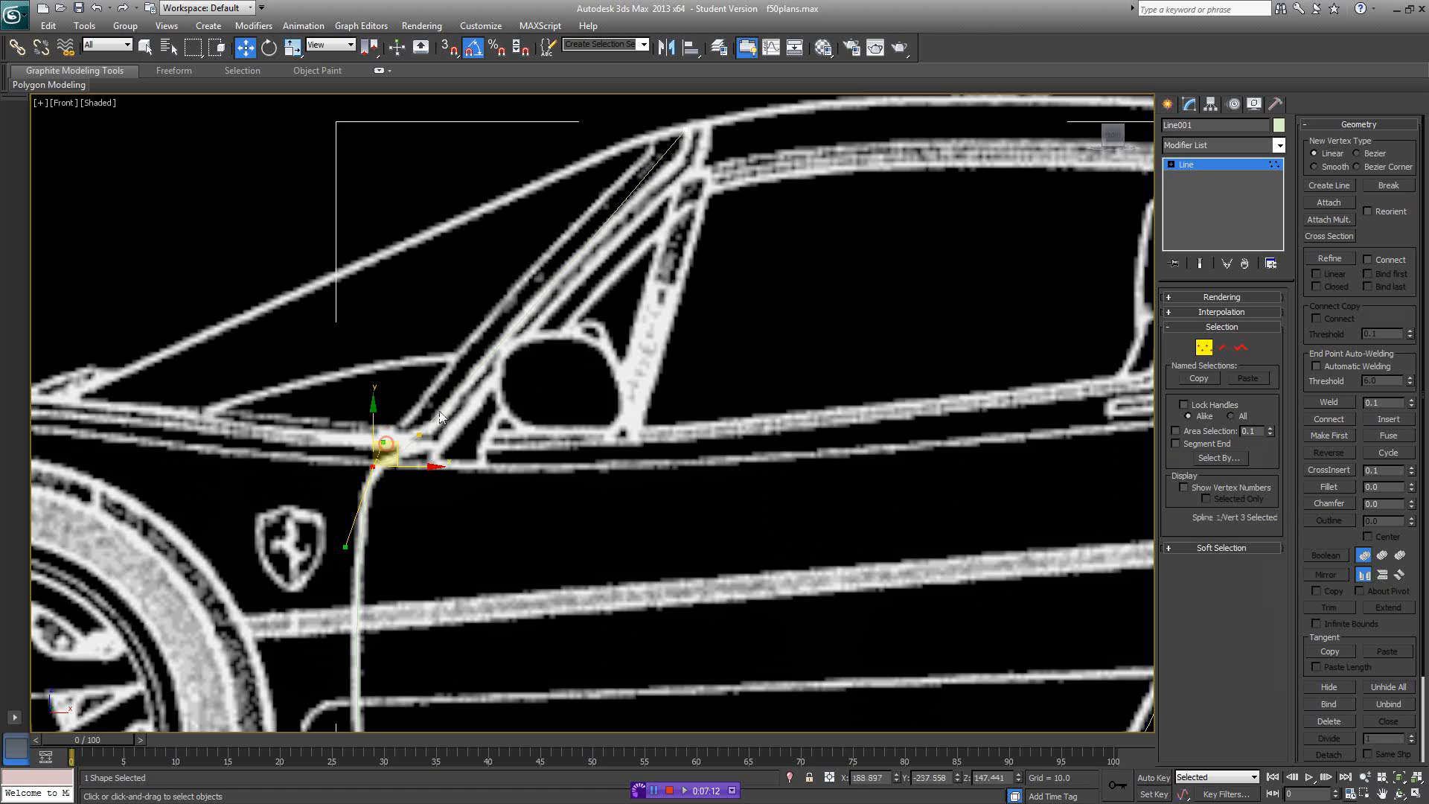
- Shorten the lower Bezier handle of the windshield-base vertex to smooth the short segment leading to the front door gap
{"action": "left_click", "coordinate": [420, 436]}
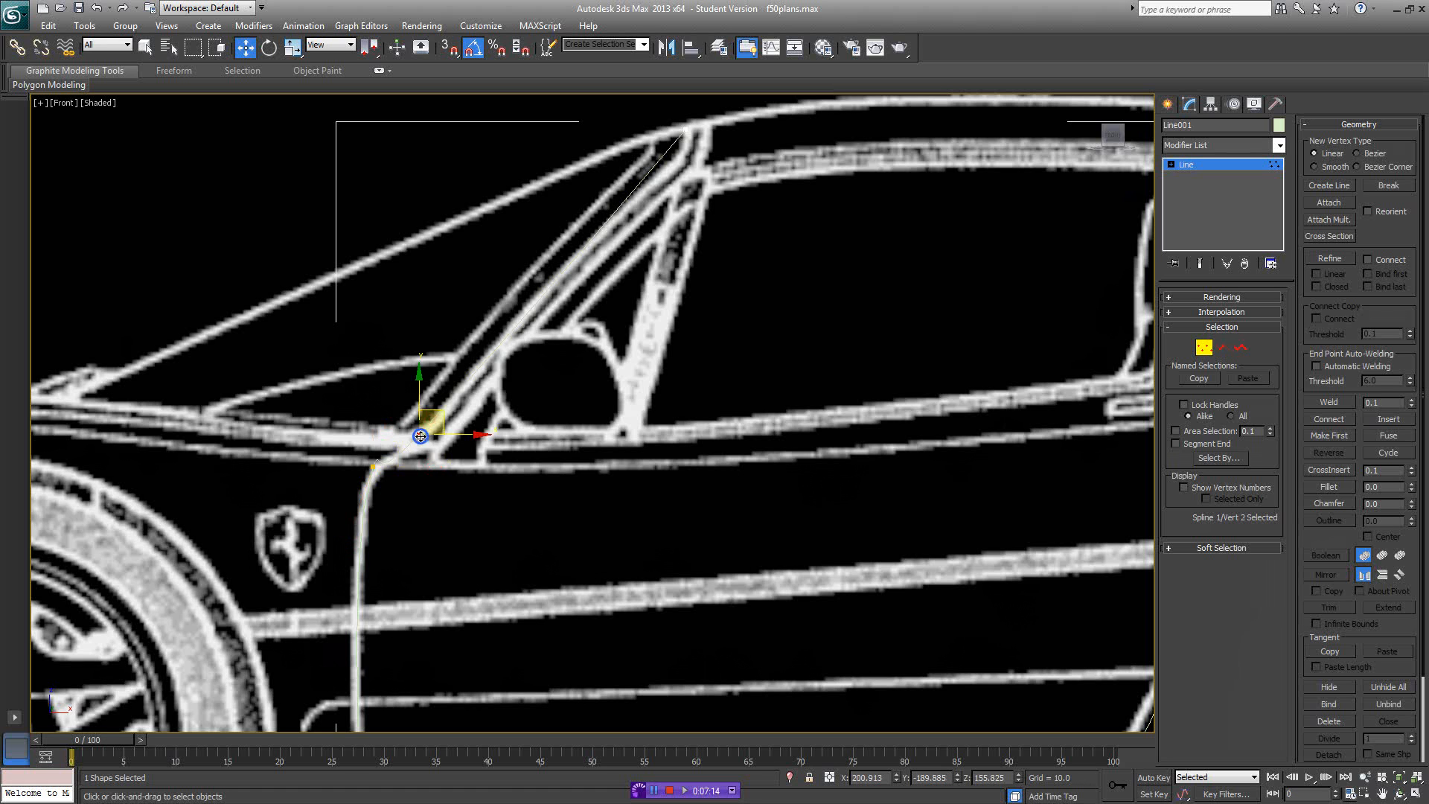
{"action": "middle_click_drag", "start_coordinate": [461, 377], "coordinate": [495, 386]}
{"action": "scroll", "coordinate": [487, 391], "scroll_direction": "up", "scroll_amount": 3}
{"action": "key", "text": "F3"}
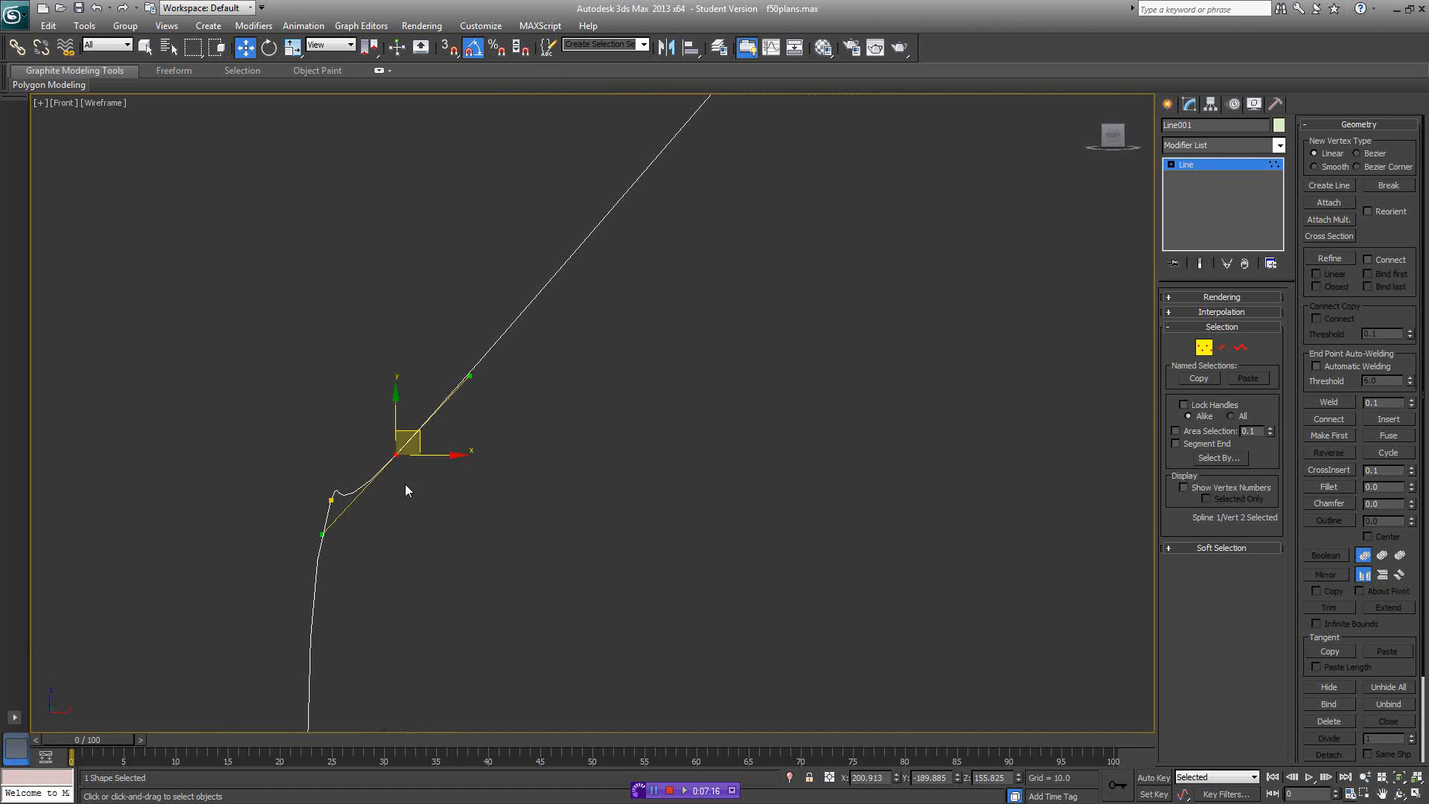
{"action": "left_click_drag", "start_coordinate": [325, 536], "coordinate": [378, 478]}
{"action": "scroll", "coordinate": [530, 503], "scroll_direction": "down", "scroll_amount": 2}
{"action": "middle_click_drag", "start_coordinate": [682, 478], "coordinate": [574, 449]}
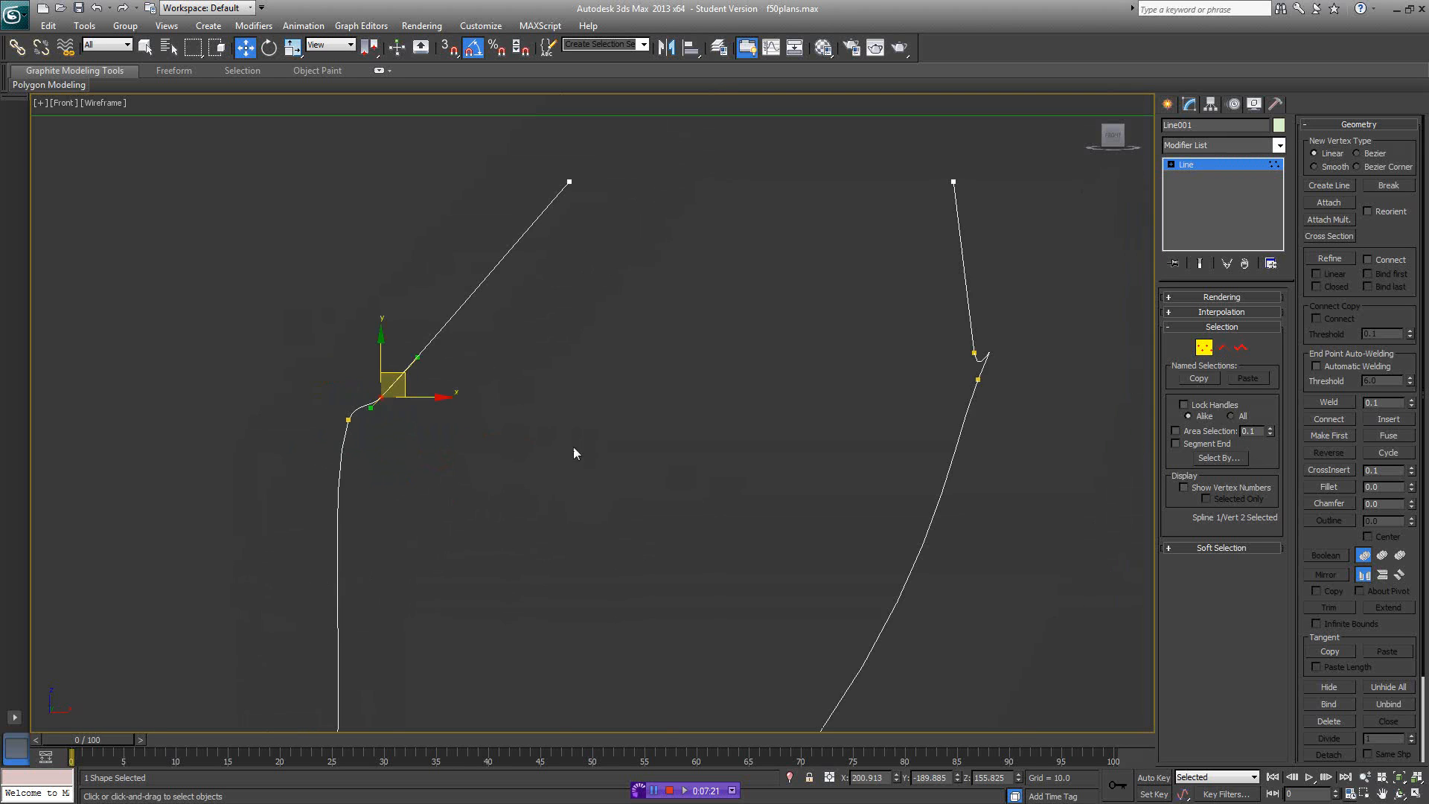
- Pull down the upper Bezier handle of the rear spline's third vertex to smooth the short beltline segment, leaving nothing selected
{"action": "middle_click_drag", "start_coordinate": [807, 428], "coordinate": [514, 479]}
{"action": "scroll", "coordinate": [613, 457], "scroll_direction": "up", "scroll_amount": 2}
{"action": "left_click", "coordinate": [751, 398]}
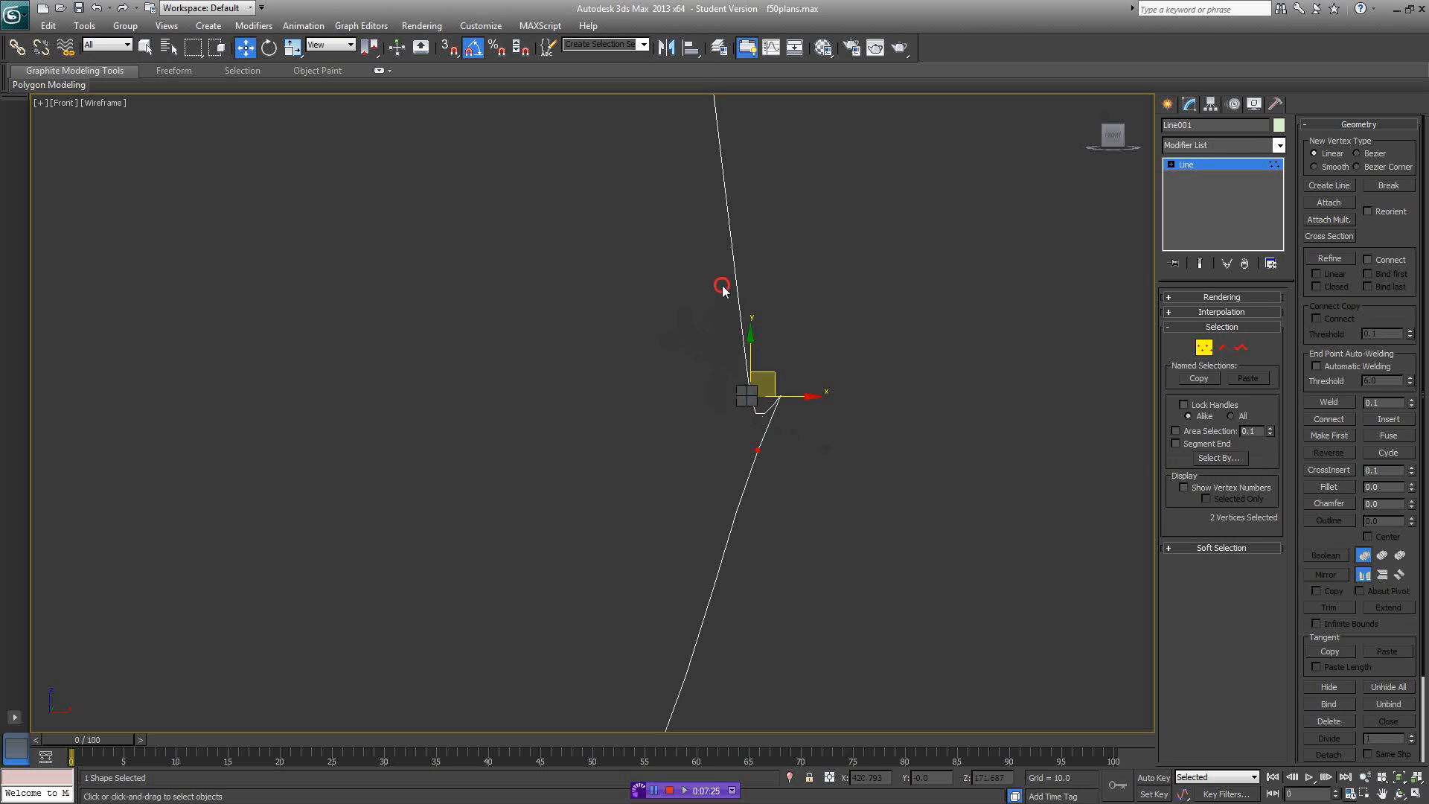
{"action": "left_click", "coordinate": [759, 450]}
{"action": "left_click_drag", "start_coordinate": [759, 463], "coordinate": [750, 410]}
{"action": "left_click_drag", "start_coordinate": [811, 323], "coordinate": [810, 477]}
{"action": "scroll", "coordinate": [785, 399], "scroll_direction": "down", "scroll_amount": 3}
{"action": "scroll", "coordinate": [708, 411], "scroll_direction": "up", "scroll_amount": 3}
{"action": "scroll", "coordinate": [708, 411], "scroll_direction": "up", "scroll_amount": 2}
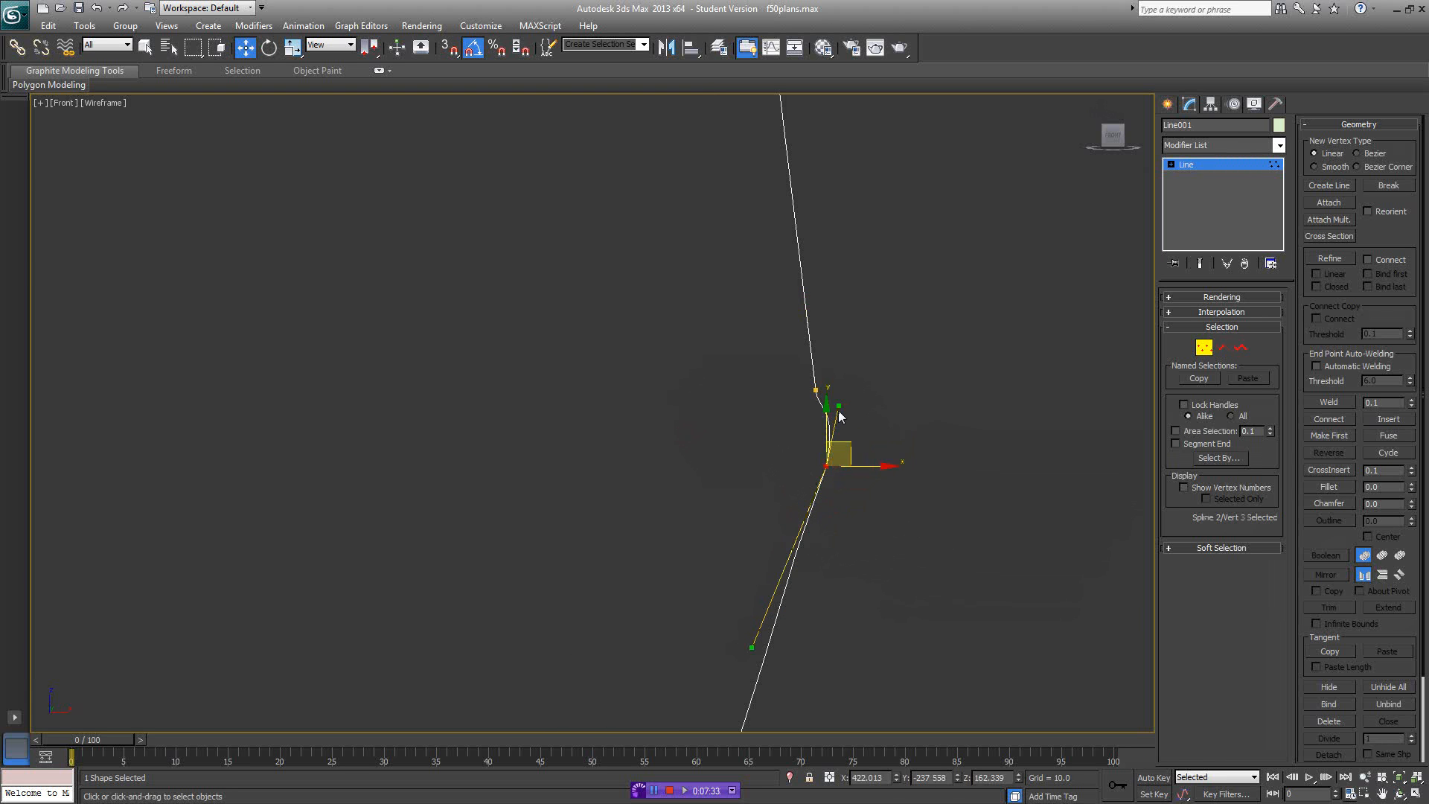
{"action": "scroll", "coordinate": [853, 411], "scroll_direction": "down", "scroll_amount": 5}
{"action": "left_click", "coordinate": [694, 529]}
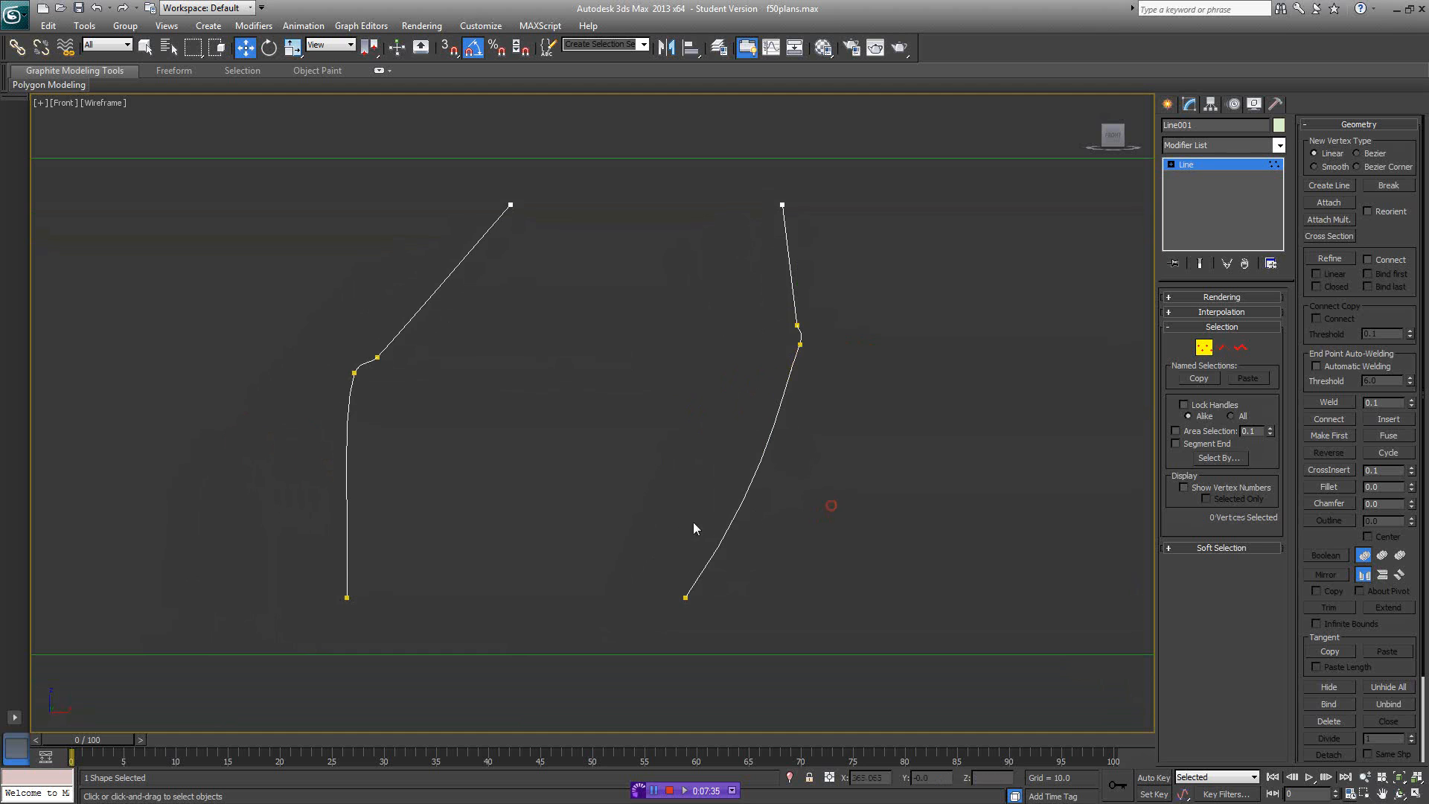
- Examine both curved splines against the Front view blueprint, focusing on the short beltline segment of the rear door gap
{"action": "middle_click_drag", "start_coordinate": [679, 415], "coordinate": [731, 468]}
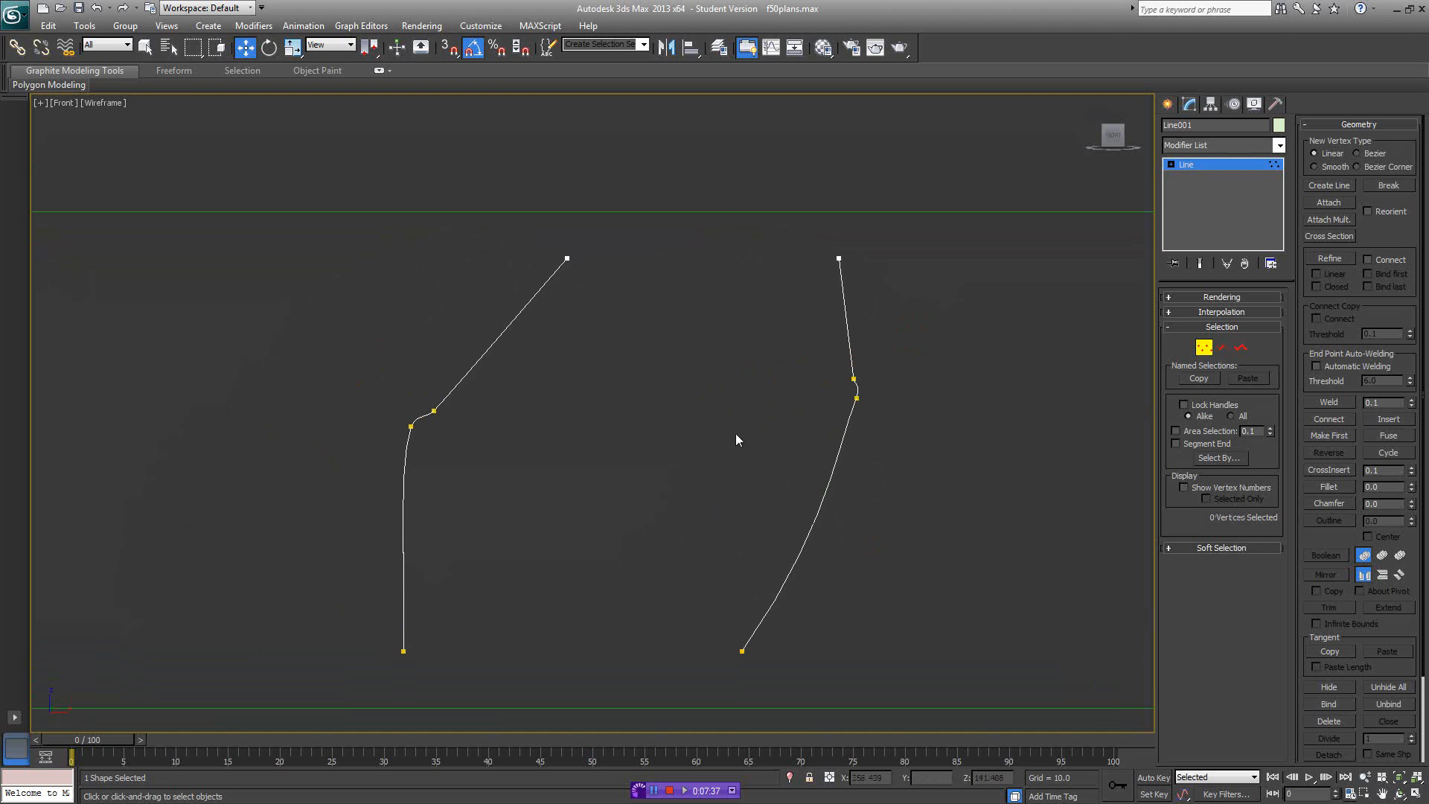
{"action": "scroll", "coordinate": [734, 434], "scroll_direction": "down", "scroll_amount": 2}
{"action": "scroll", "coordinate": [732, 432], "scroll_direction": "up", "scroll_amount": 2}
{"action": "key", "text": "F3"}
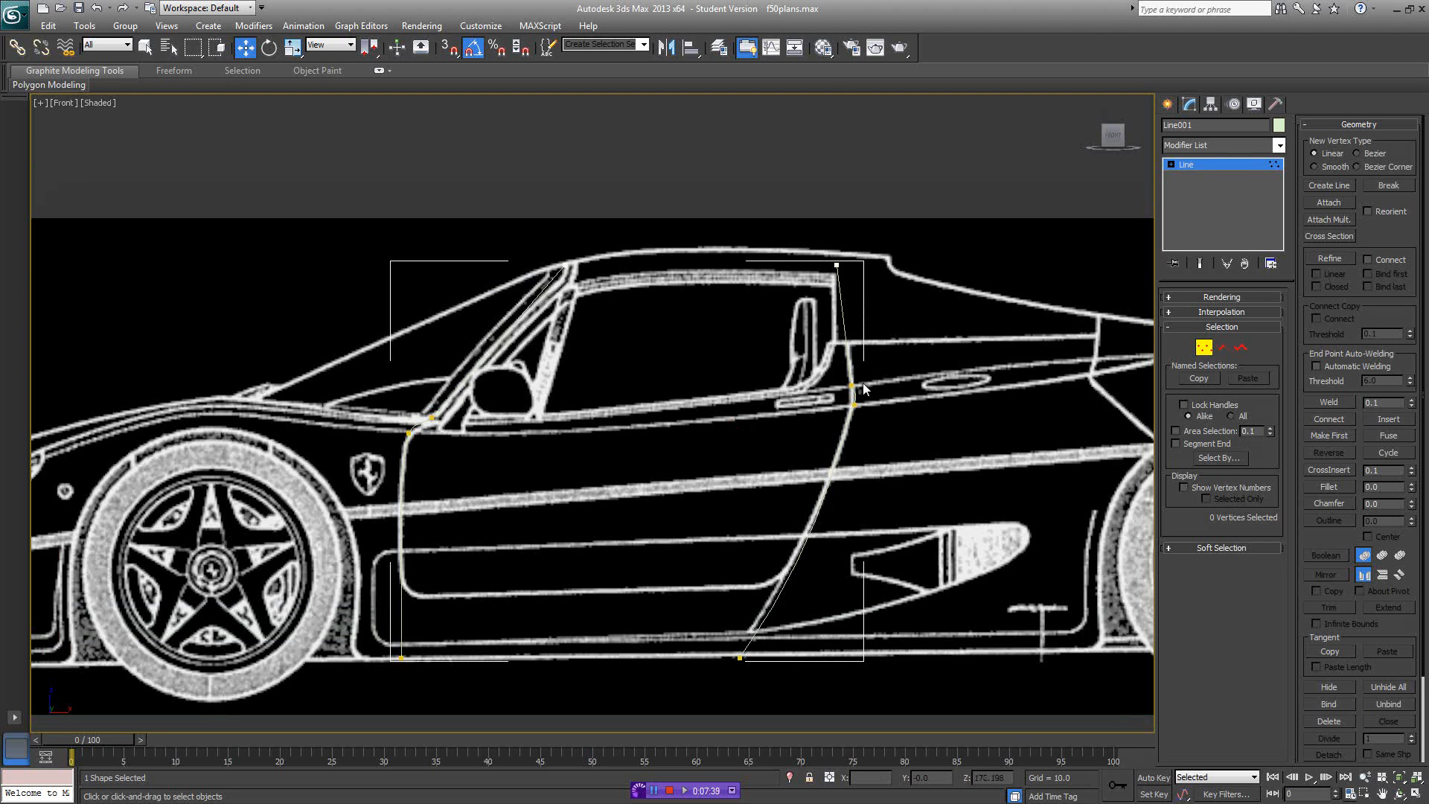
{"action": "scroll", "coordinate": [864, 382], "scroll_direction": "down", "scroll_amount": 1}
{"action": "scroll", "coordinate": [687, 451], "scroll_direction": "up", "scroll_amount": 5}
{"action": "scroll", "coordinate": [686, 451], "scroll_direction": "up", "scroll_amount": 2}
{"action": "key", "text": "F3"}
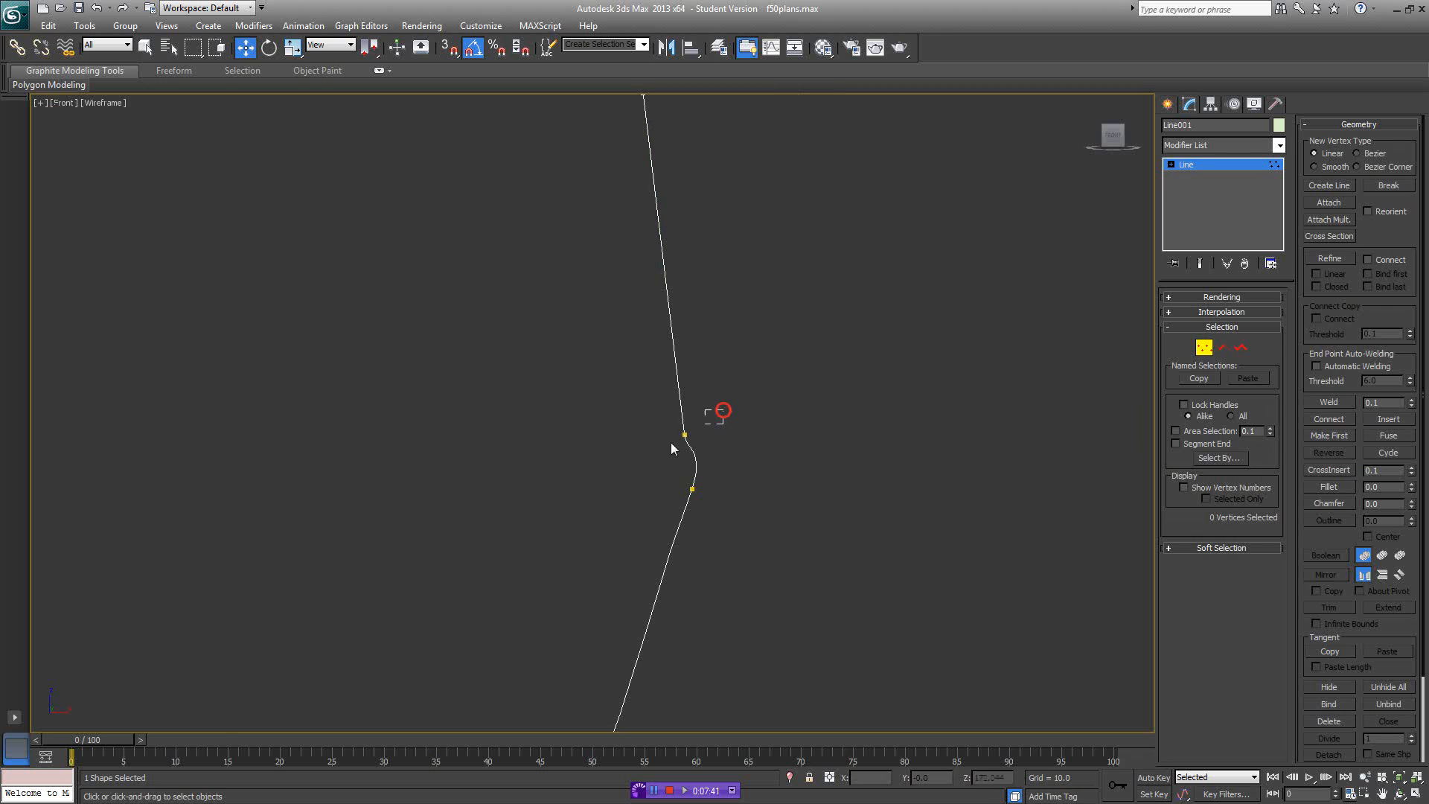
- Shorten the upper Bezier handle of the rear spline's third vertex to smooth the short beltline segment, leaving nothing selected
{"action": "left_click_drag", "start_coordinate": [724, 410], "coordinate": [671, 444]}
{"action": "left_click_drag", "start_coordinate": [716, 472], "coordinate": [679, 501]}
{"action": "scroll", "coordinate": [725, 482], "scroll_direction": "up", "scroll_amount": 3}
{"action": "middle_click_drag", "start_coordinate": [806, 463], "coordinate": [707, 431]}
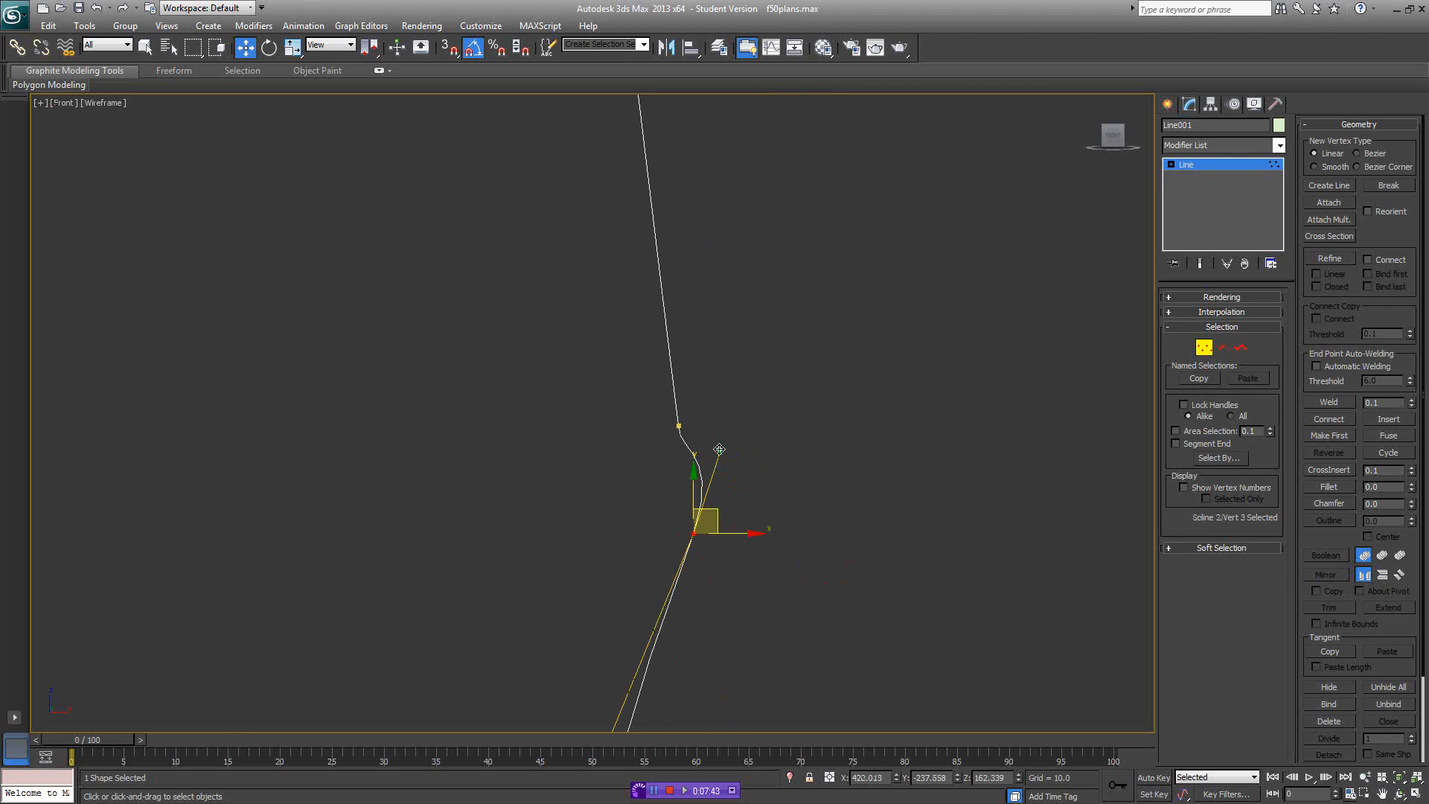
{"action": "mouse_move", "coordinate": [720, 449]}
{"action": "left_mouse_down"}
{"action": "mouse_move", "coordinate": [707, 490]}
{"action": "mouse_move", "coordinate": [712, 474]}
{"action": "left_mouse_up"}
{"action": "left_click_drag", "start_coordinate": [706, 415], "coordinate": [673, 460]}
{"action": "left_click", "coordinate": [734, 469]}
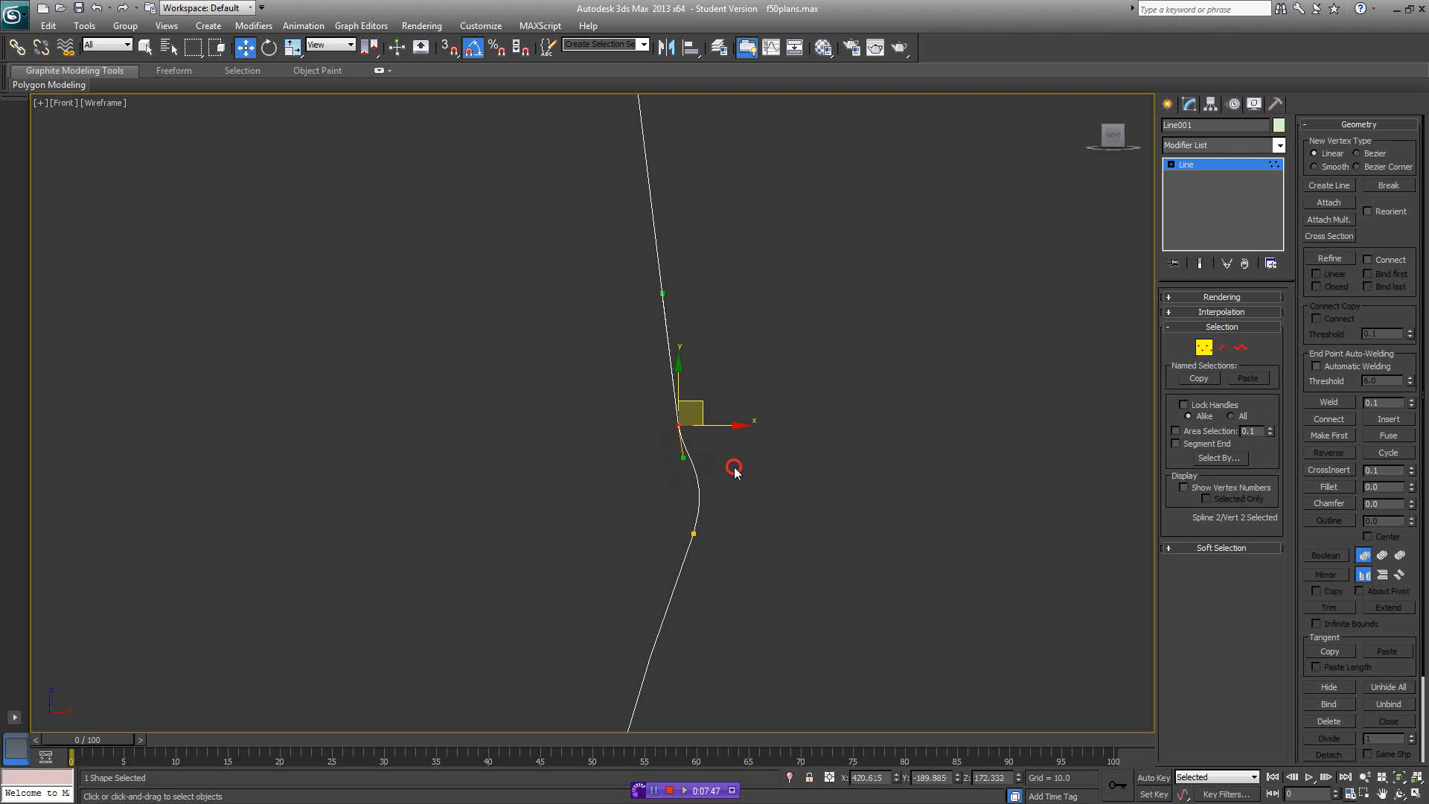
{"action": "scroll", "coordinate": [718, 456], "scroll_direction": "down", "scroll_amount": 6}
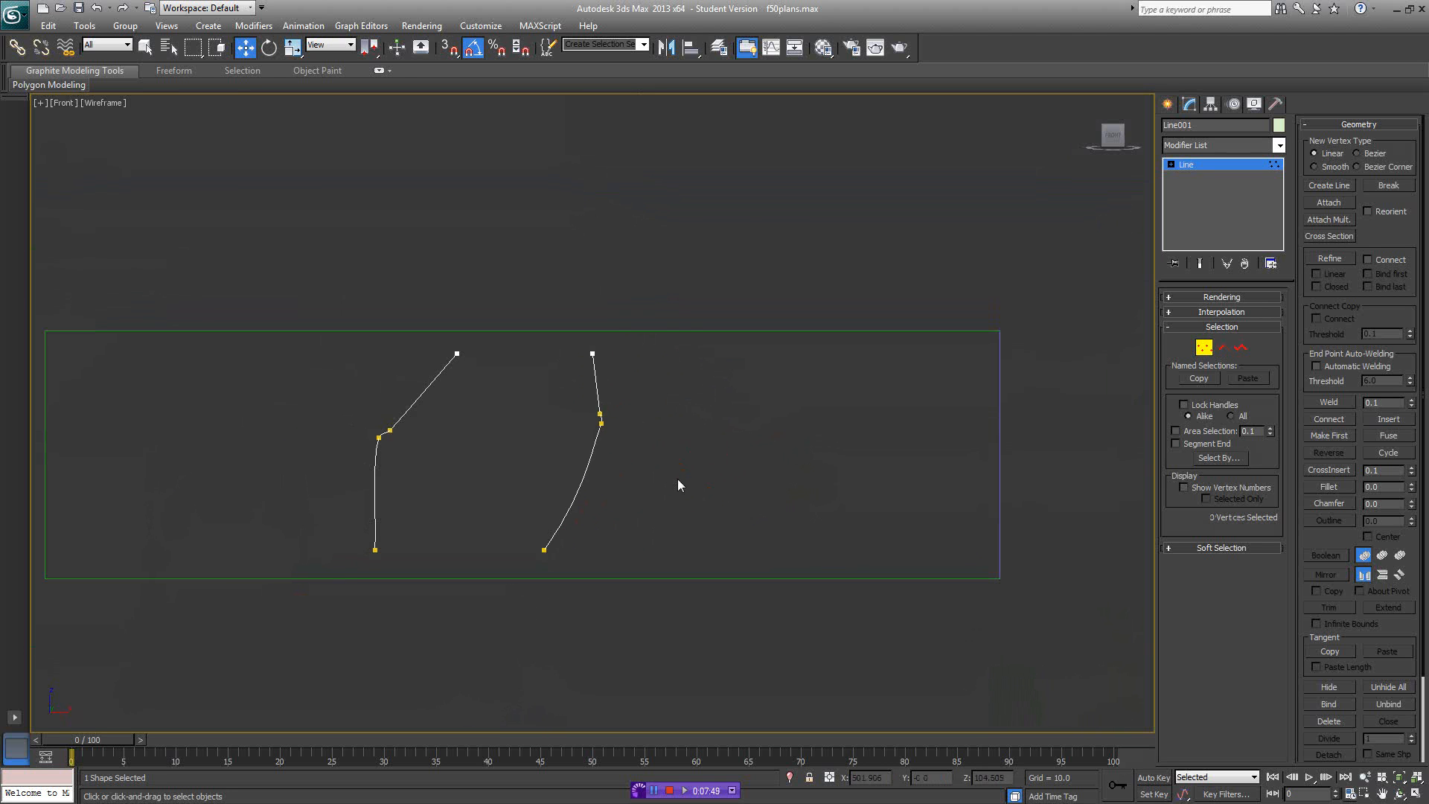
- Restore blueprint shading in the Front view, return to the four-viewport layout and show the Perspective view as wireframe
{"action": "key", "text": "F3"}
{"action": "left_click", "coordinate": [1417, 787]}
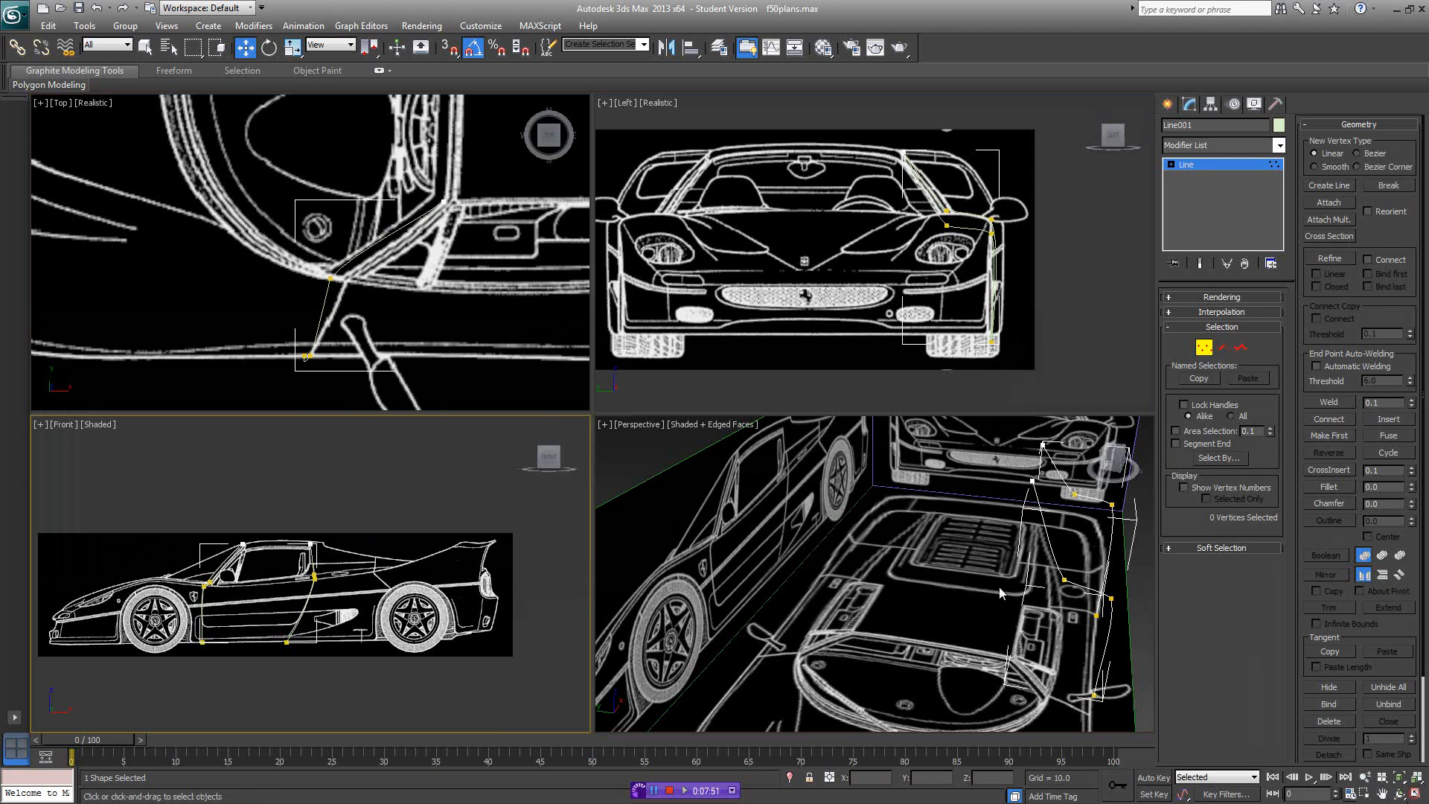
{"action": "scroll", "coordinate": [309, 297], "scroll_direction": "up", "scroll_amount": 5}
{"action": "scroll", "coordinate": [309, 297], "scroll_direction": "up", "scroll_amount": 2}
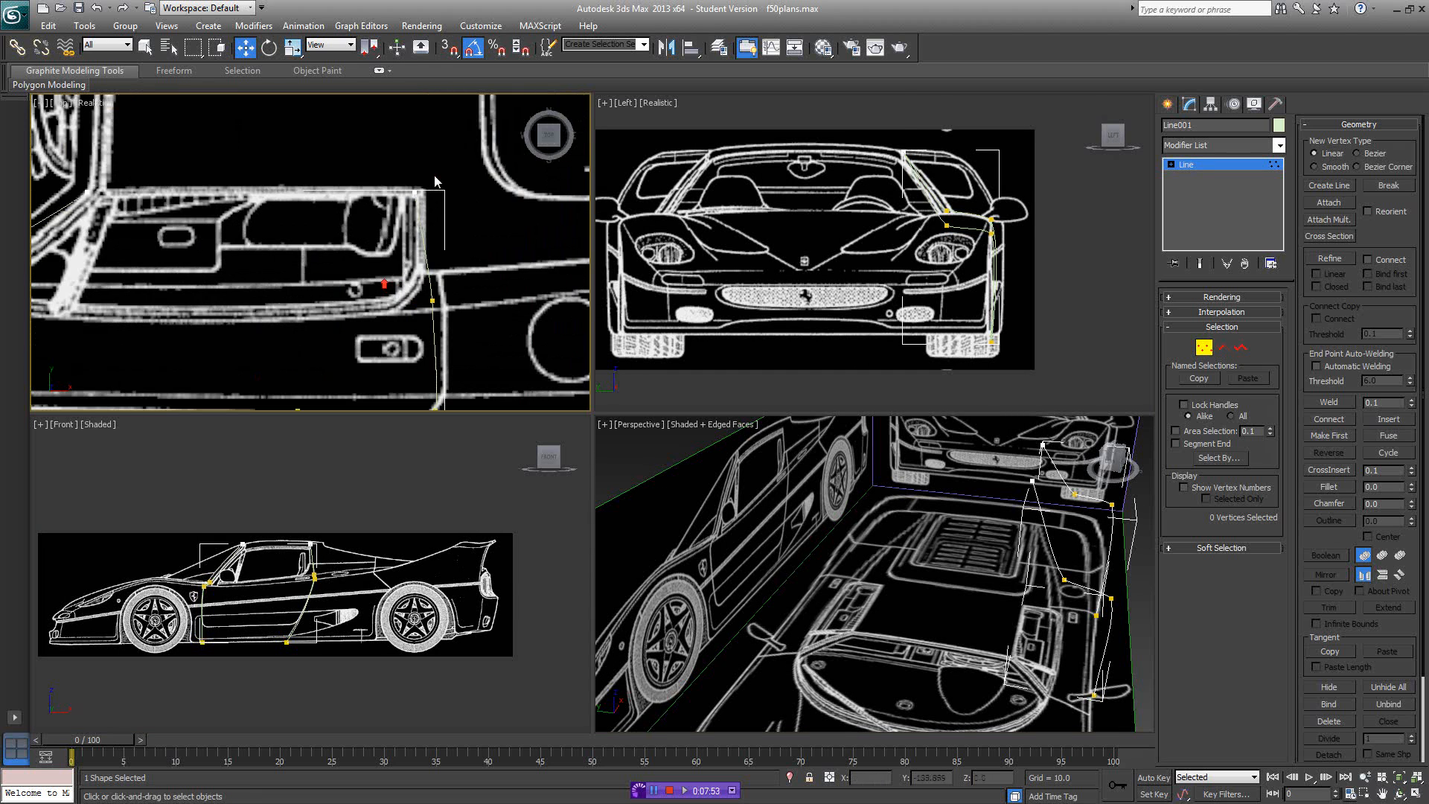
{"action": "left_click", "coordinate": [420, 192]}
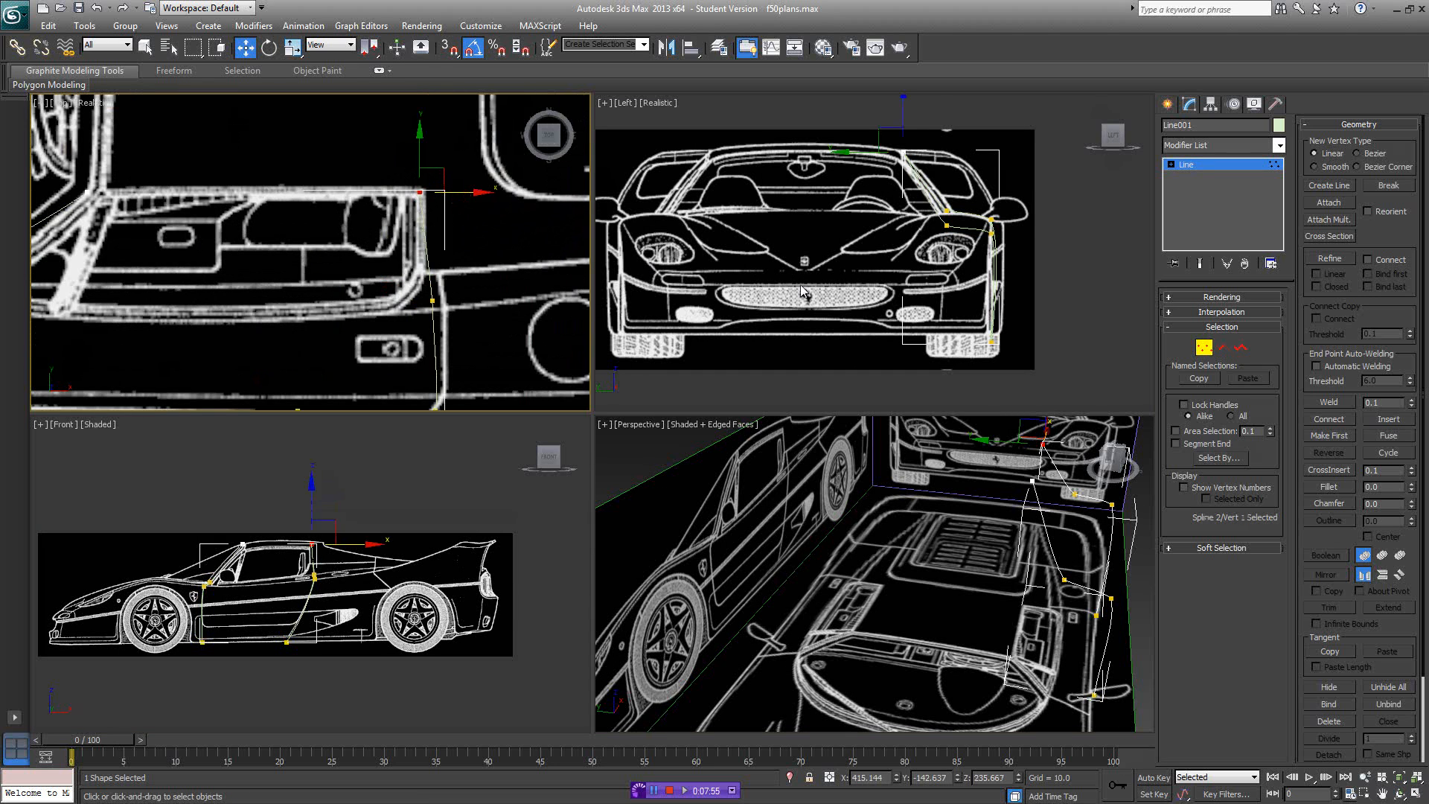
{"action": "middle_click_drag", "start_coordinate": [929, 223], "coordinate": [872, 242]}
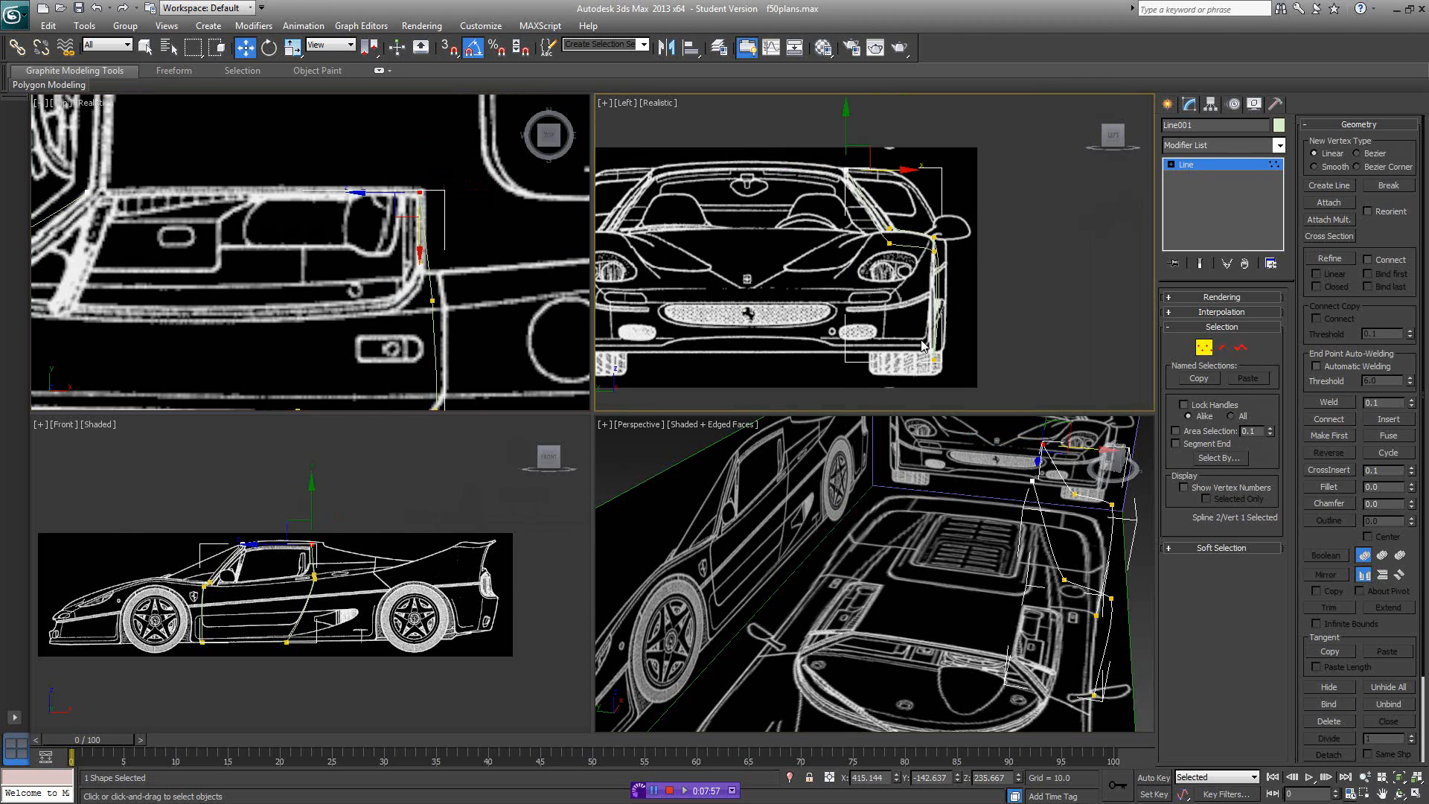
{"action": "mouse_move", "coordinate": [1016, 525]}
{"action": "middle_mouse_down"}
{"action": "mouse_move", "coordinate": [918, 526]}
{"action": "mouse_move", "coordinate": [930, 550]}
{"action": "mouse_move", "coordinate": [939, 524]}
{"action": "middle_mouse_up"}
{"action": "key", "text": "F3"}
- Try connecting the front door gap spline to the rear door gap spline with CrossSection, and undo it
{"action": "left_click", "coordinate": [1200, 348]}
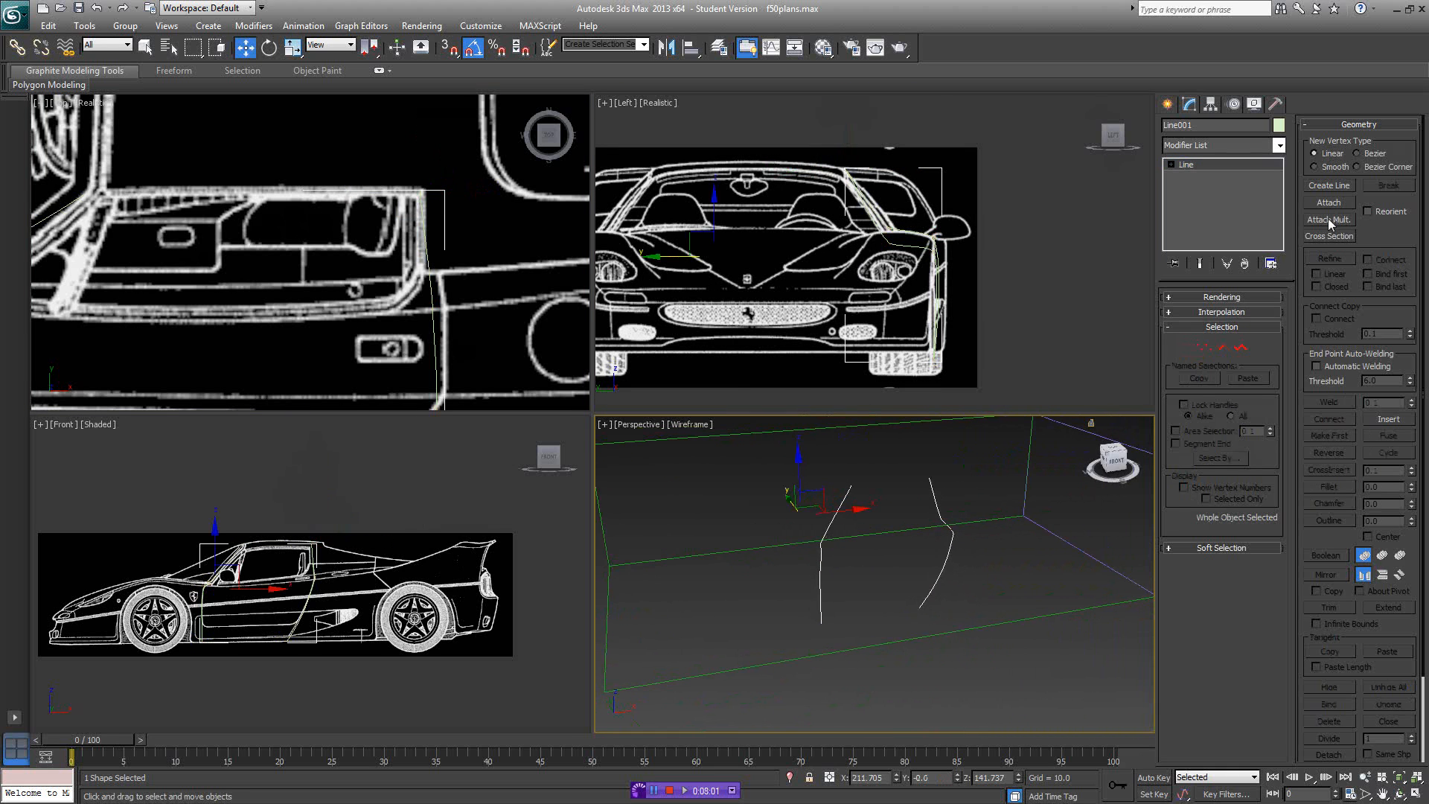
{"action": "left_click", "coordinate": [1204, 347]}
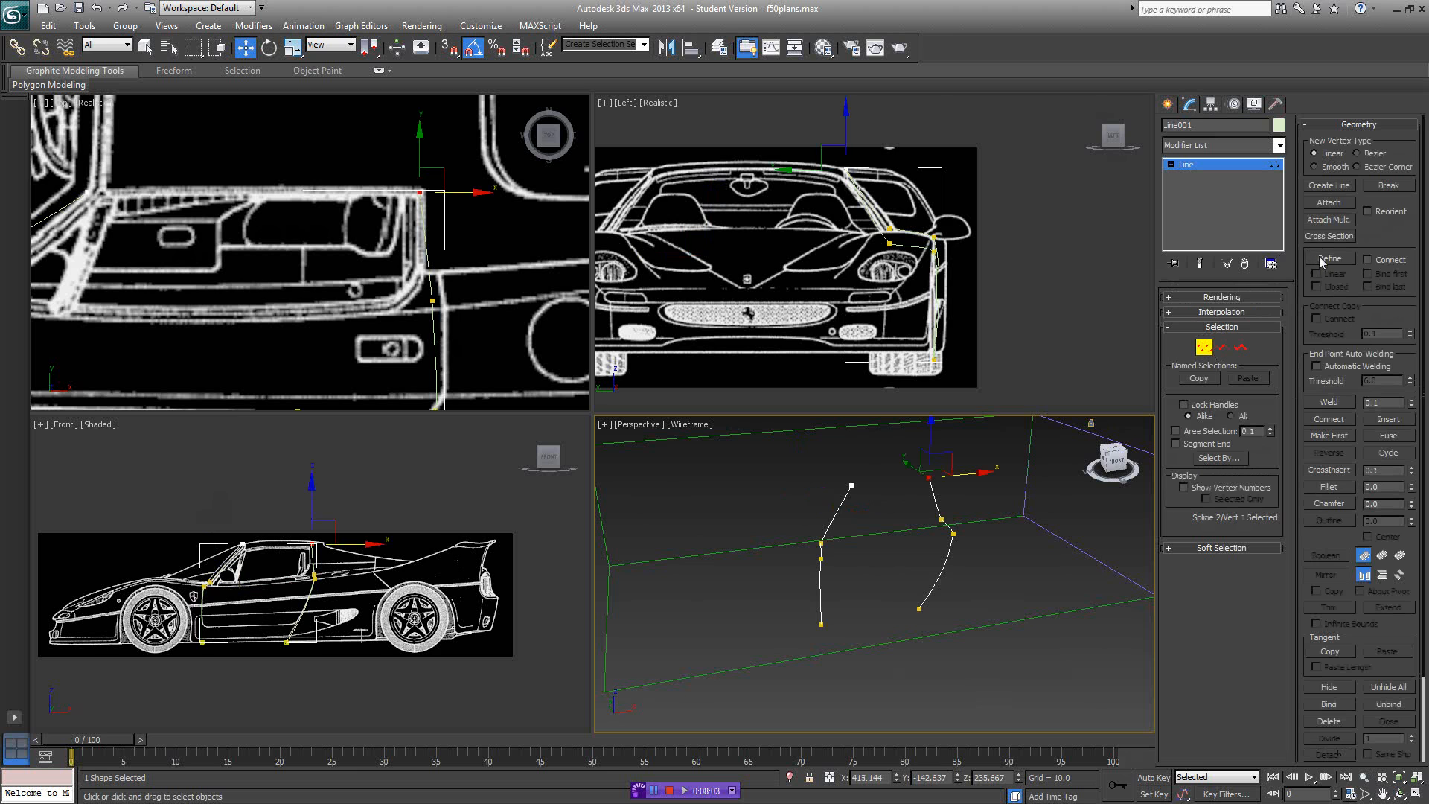
{"action": "left_click", "coordinate": [1329, 237]}
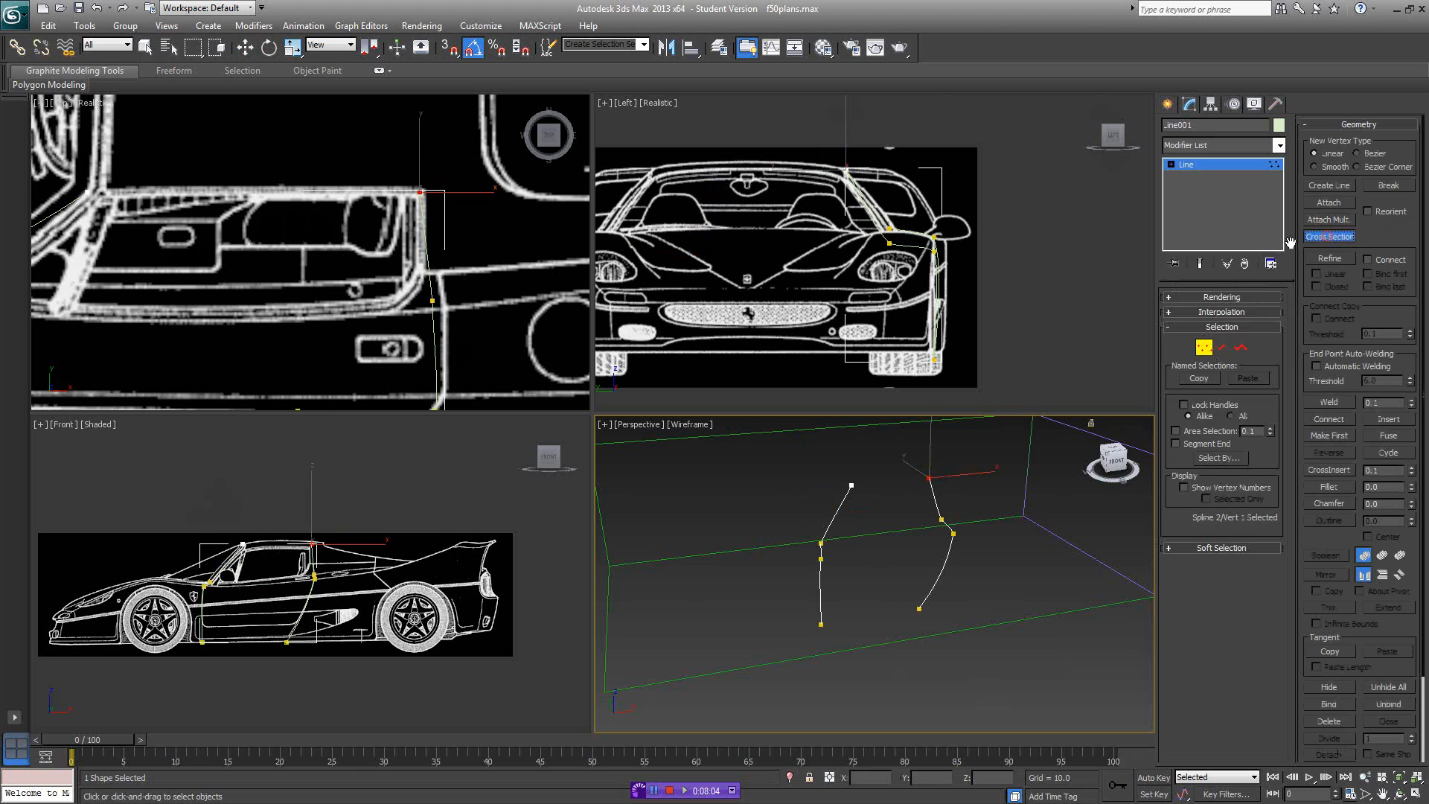
{"action": "left_click", "coordinate": [842, 512]}
{"action": "left_click", "coordinate": [935, 497]}
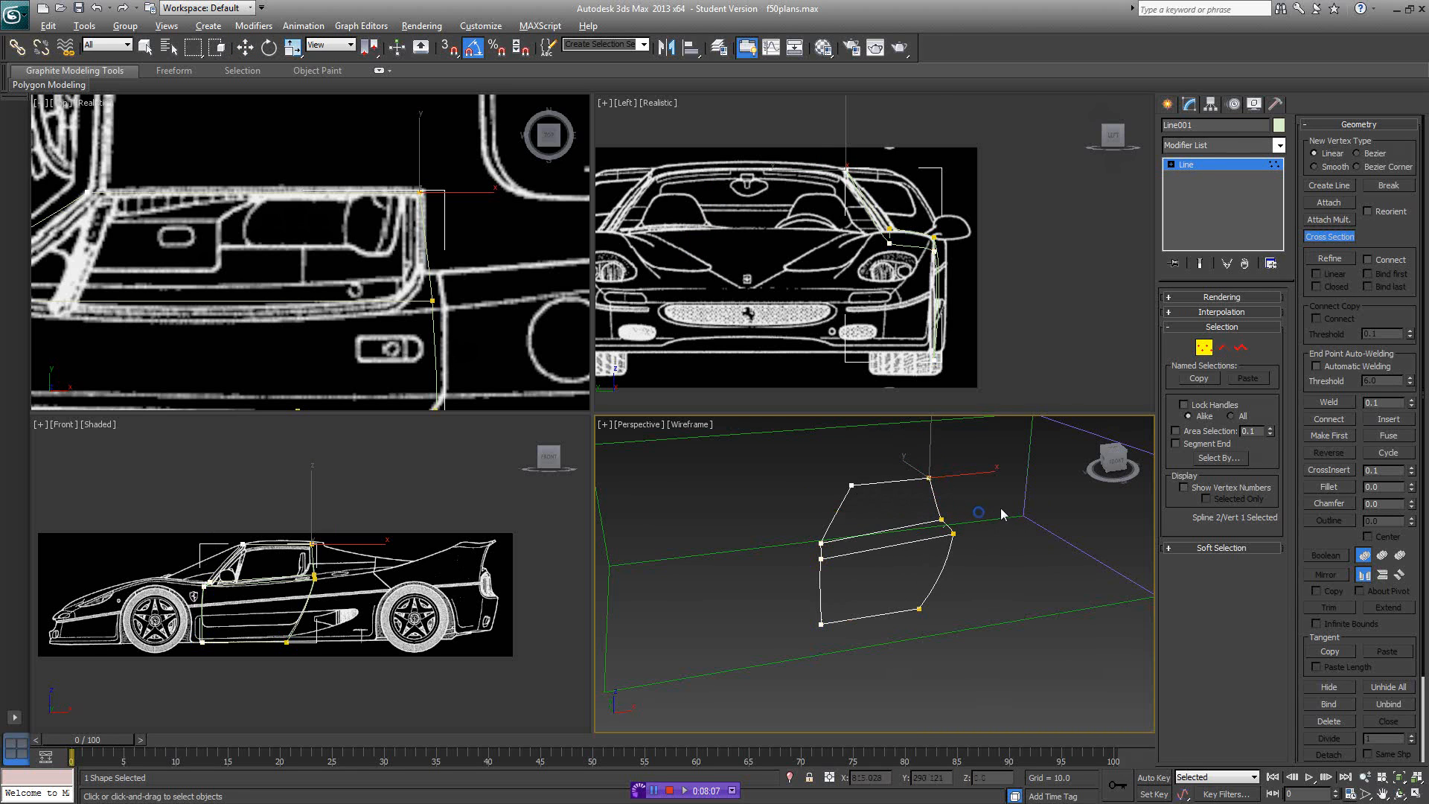
{"action": "middle_click_drag", "start_coordinate": [1001, 510], "coordinate": [867, 501], "text": "alt"}
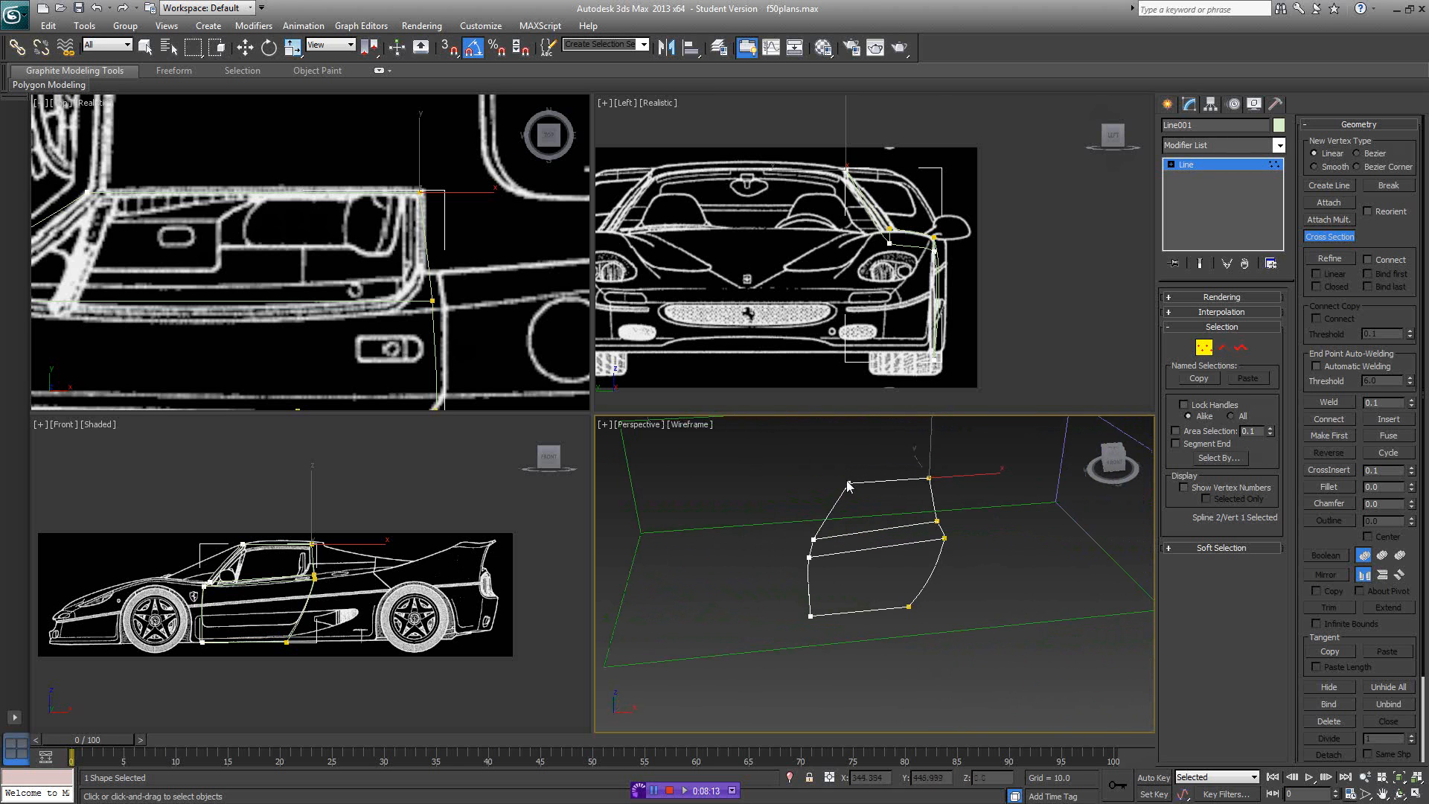
{"action": "key", "text": "w"}
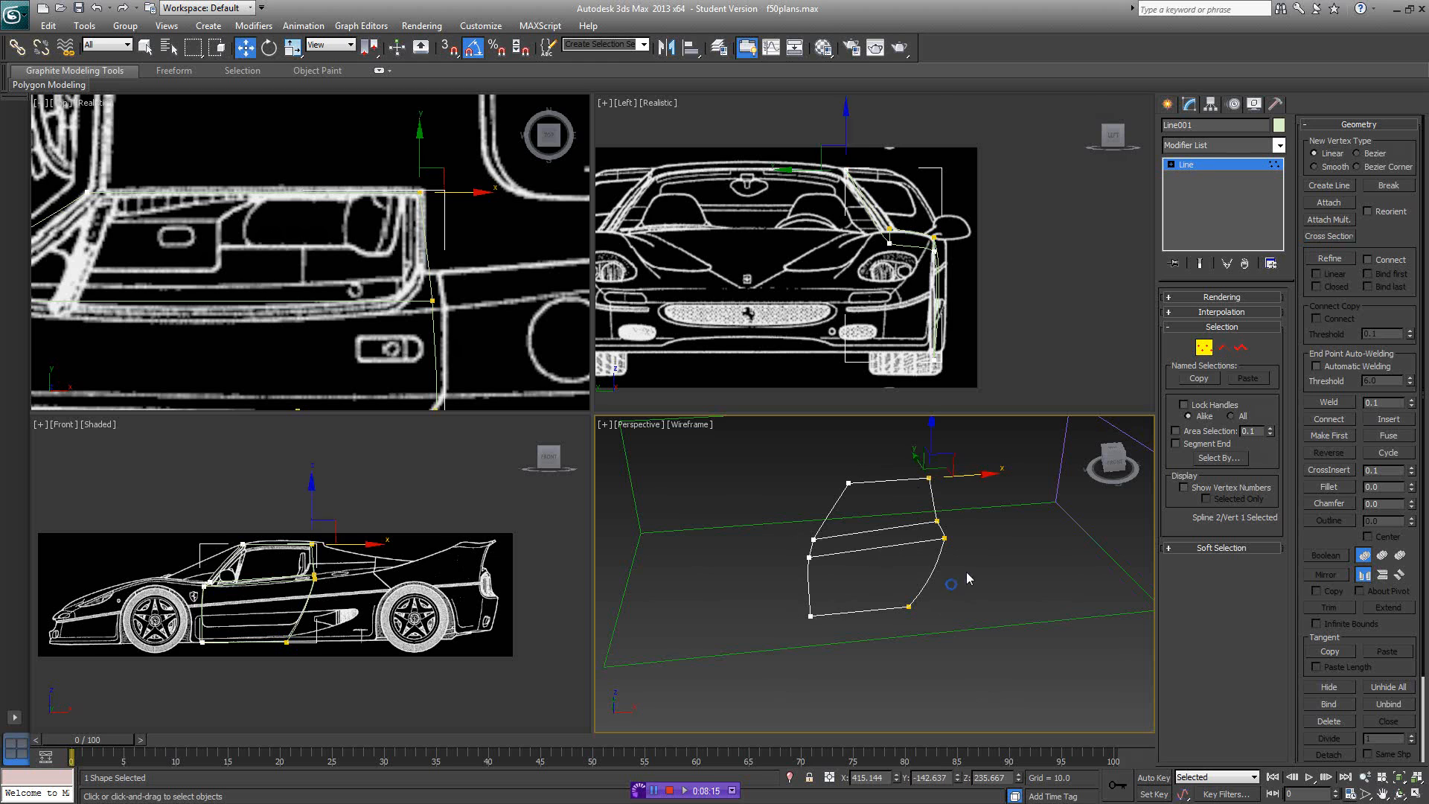
{"action": "middle_click_drag", "start_coordinate": [966, 572], "coordinate": [984, 542], "text": "alt"}
{"action": "key", "text": "ctrl+z"}
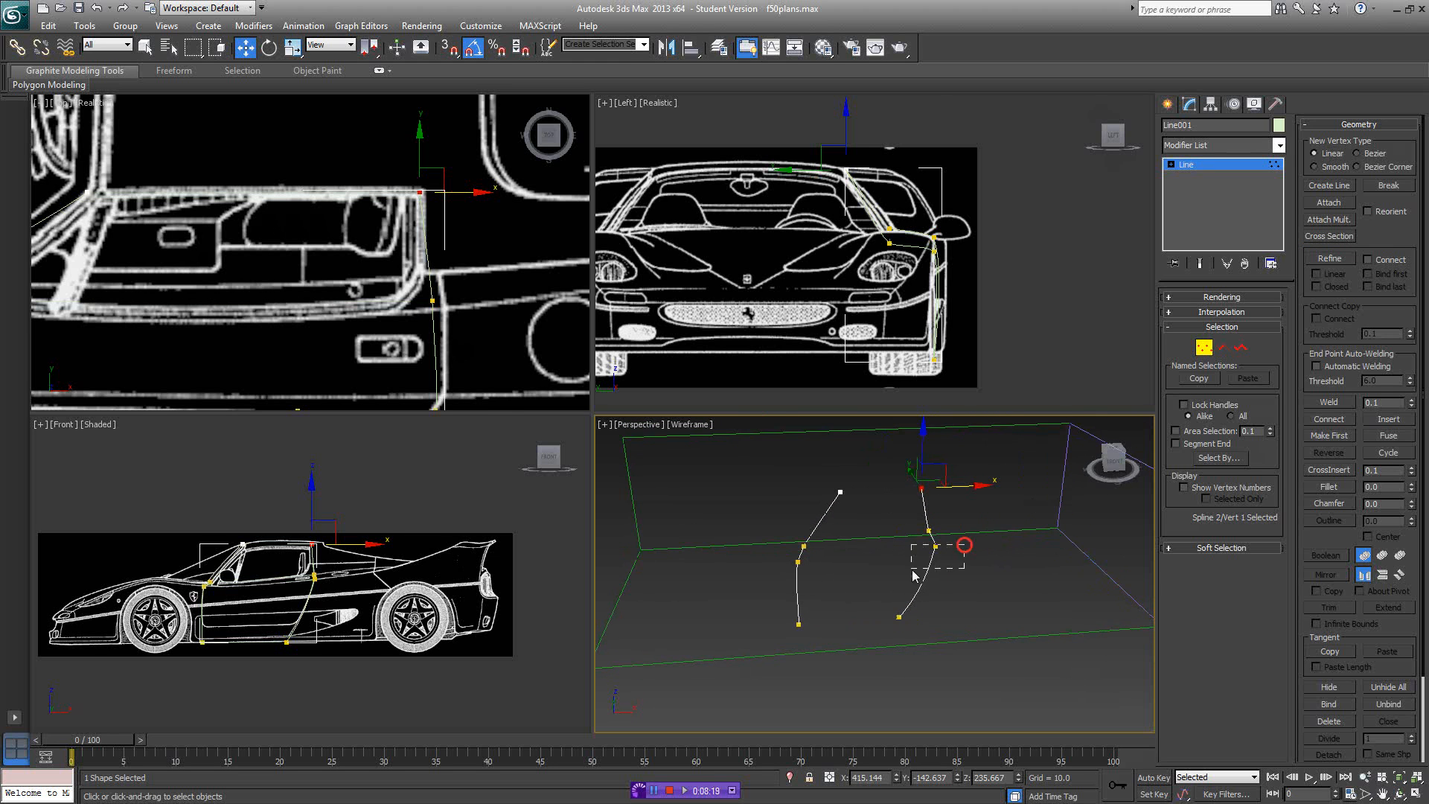
- Copy the rear door gap spline towards the back of the car and raise the copy above the other splines
{"action": "left_click_drag", "start_coordinate": [912, 571], "coordinate": [911, 573]}
{"action": "middle_click_drag", "start_coordinate": [955, 563], "coordinate": [970, 551], "text": "alt"}
{"action": "left_click", "coordinate": [1240, 348]}
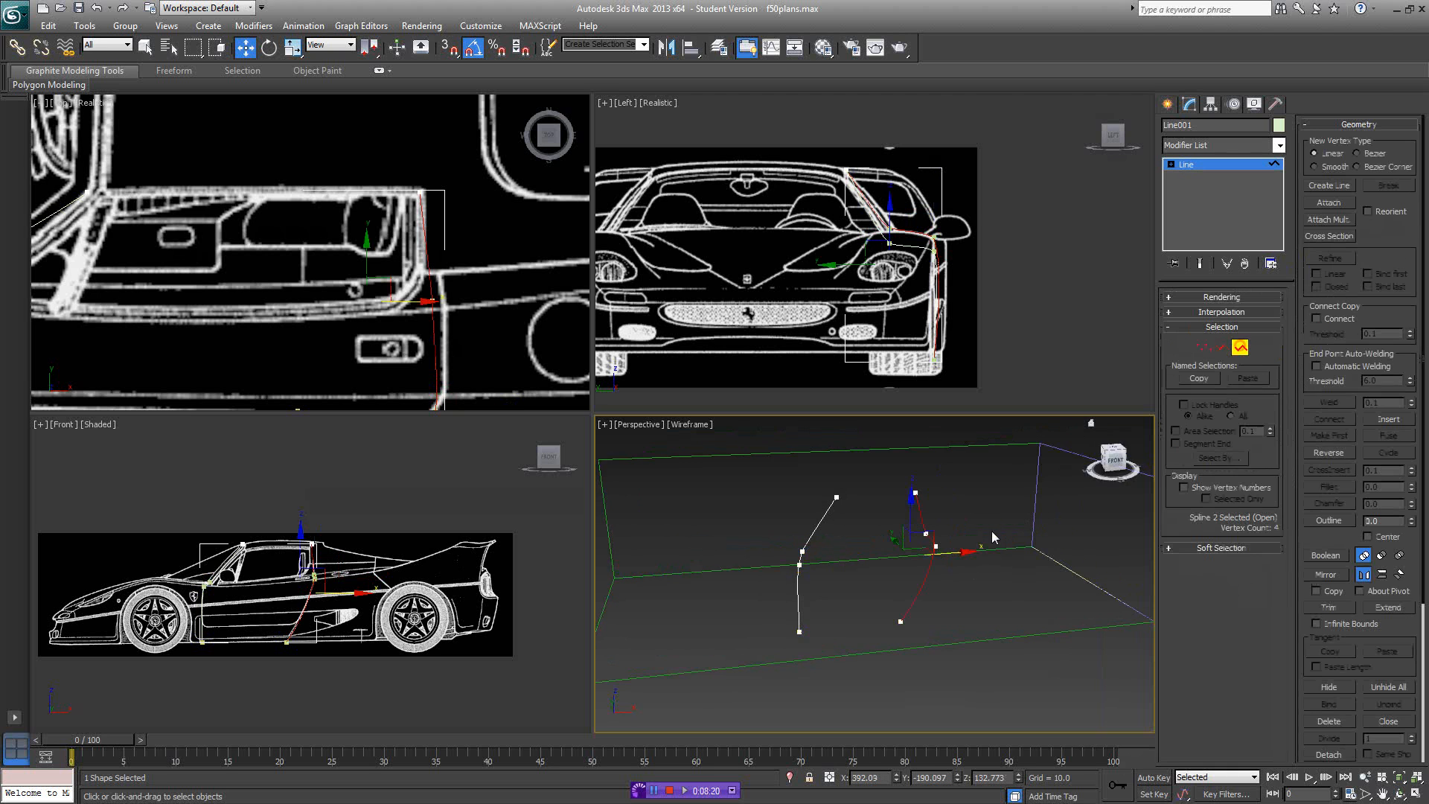
{"action": "left_click_drag", "start_coordinate": [962, 552], "coordinate": [1022, 546], "text": "shift"}
{"action": "middle_click_drag", "start_coordinate": [1056, 540], "coordinate": [1046, 549], "text": "alt"}
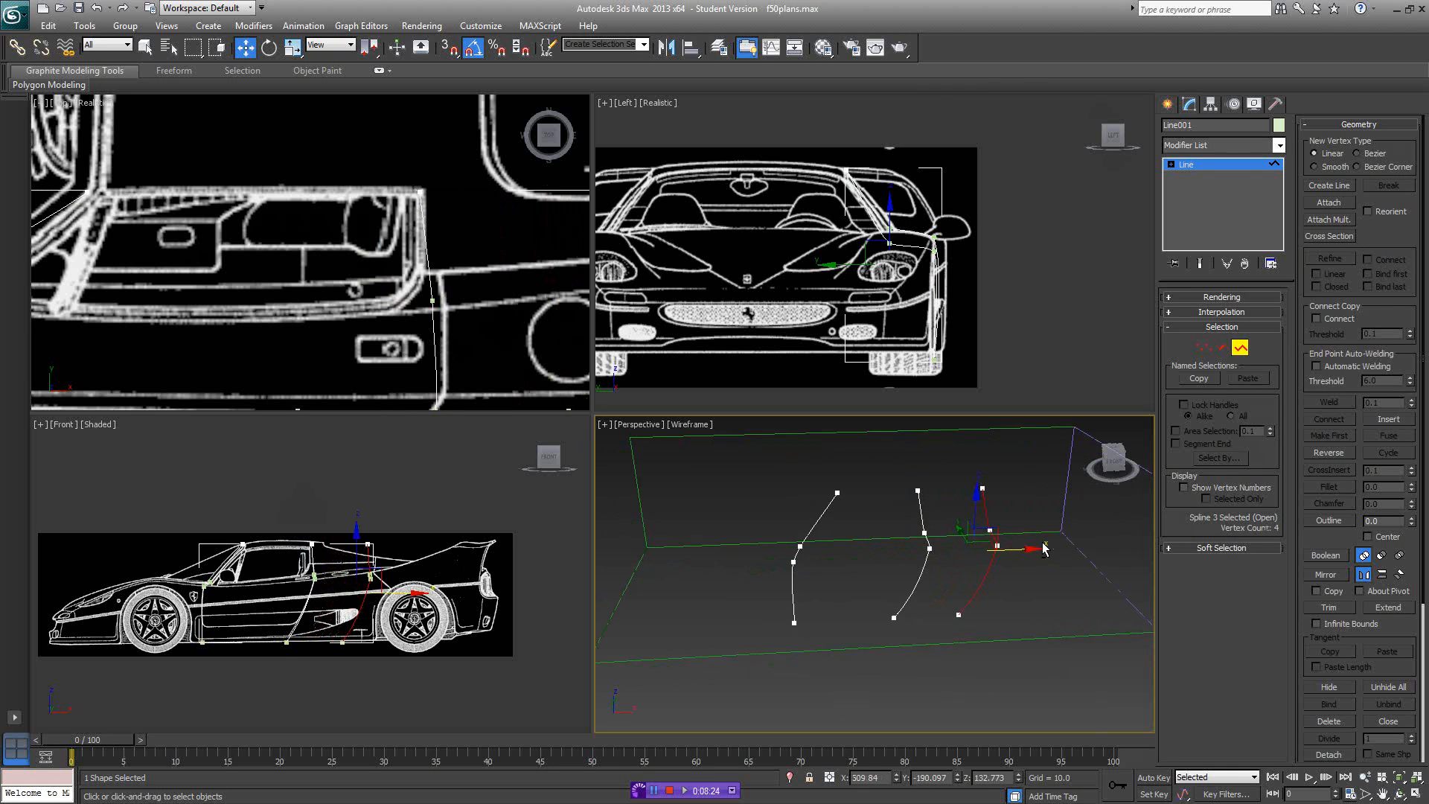
{"action": "left_click_drag", "start_coordinate": [971, 502], "coordinate": [974, 467]}
{"action": "mouse_move", "coordinate": [1041, 539]}
{"action": "middle_mouse_down", "text": "alt"}
{"action": "mouse_move", "coordinate": [1038, 551]}
{"action": "mouse_move", "coordinate": [1052, 534]}
{"action": "middle_mouse_up", "text": "alt"}
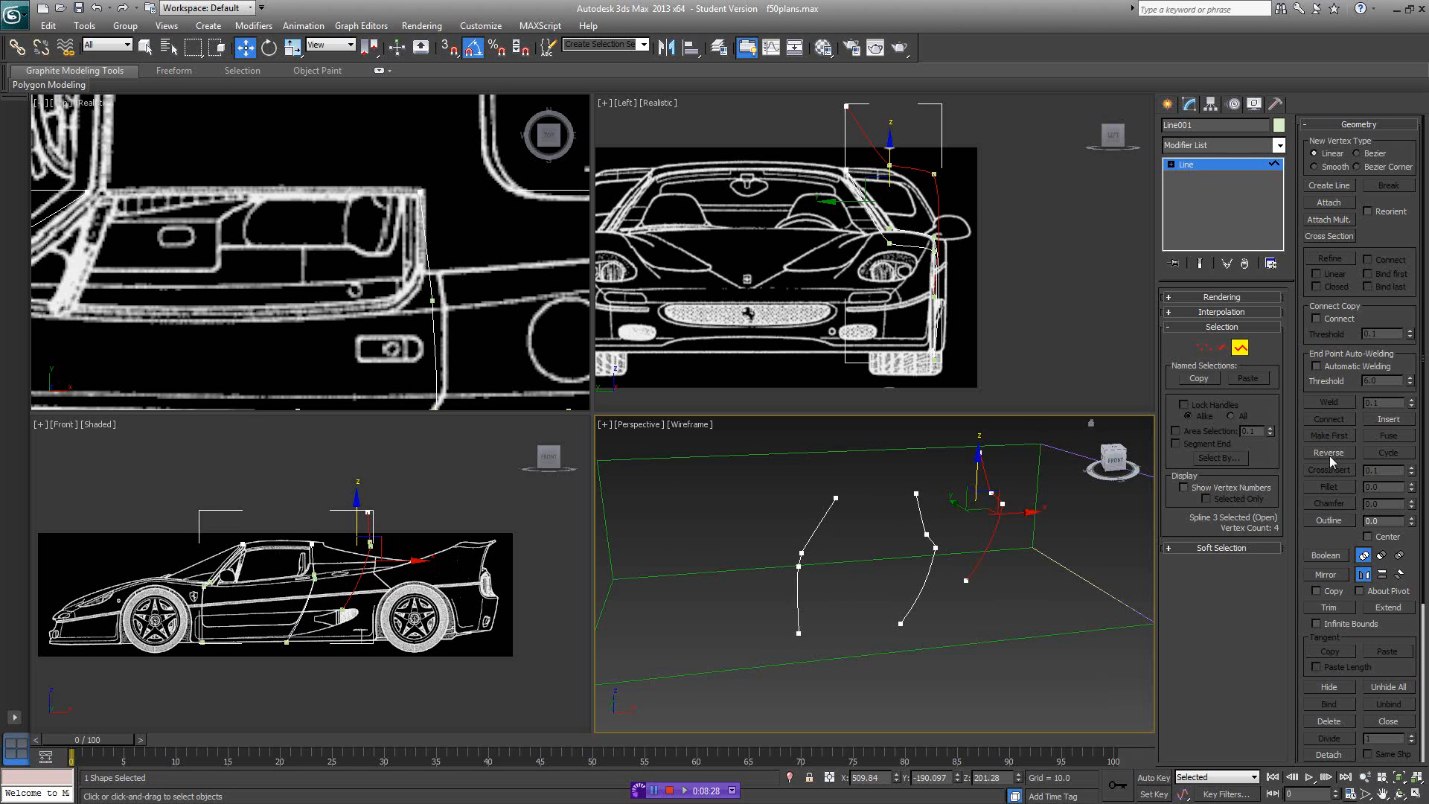
- Refine the copied spline with one extra vertex on its lower segment, below the beltline
{"action": "left_click", "coordinate": [1204, 350]}
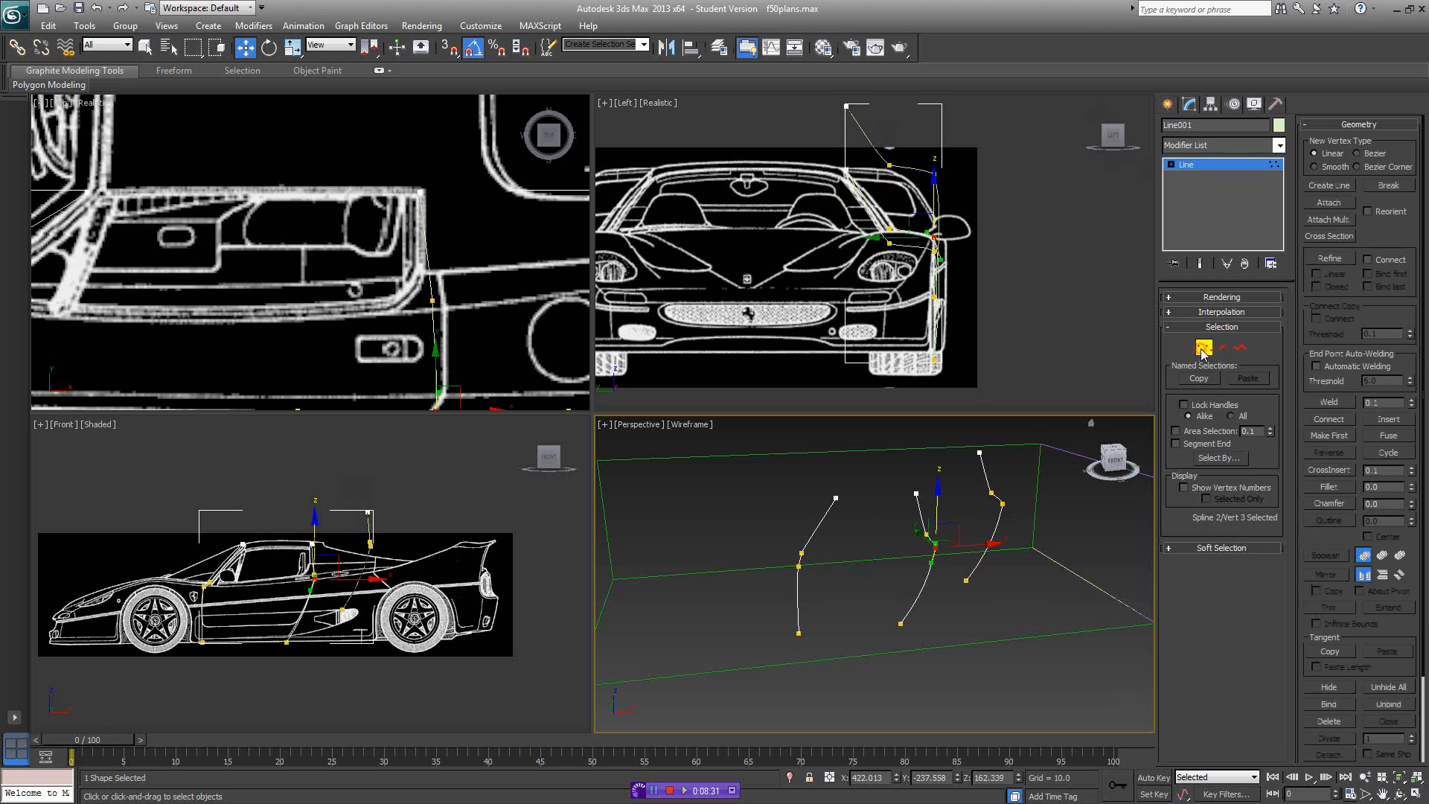
{"action": "left_click", "coordinate": [1329, 258]}
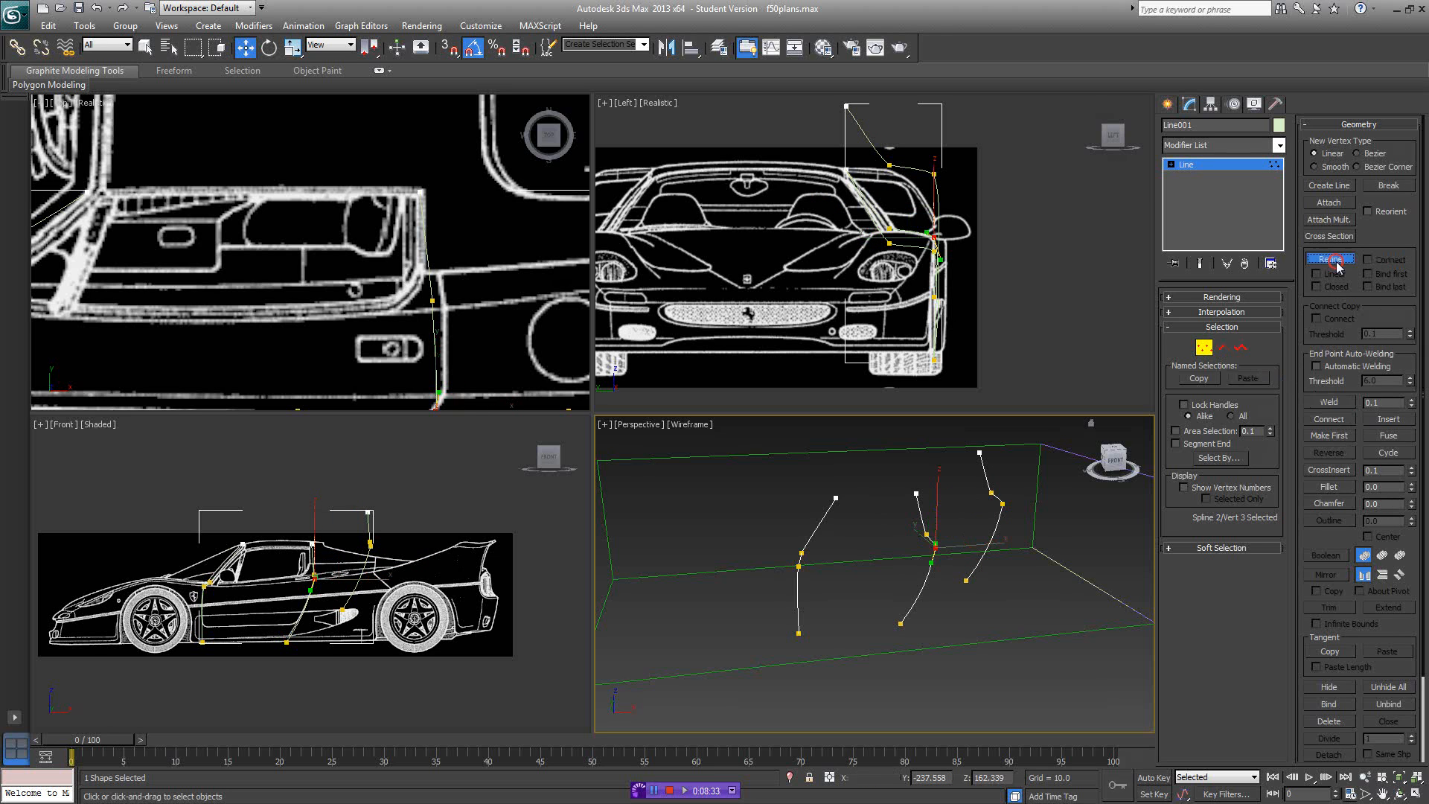
{"action": "left_click", "coordinate": [995, 537]}
{"action": "middle_click_drag", "start_coordinate": [1035, 550], "coordinate": [992, 556]}
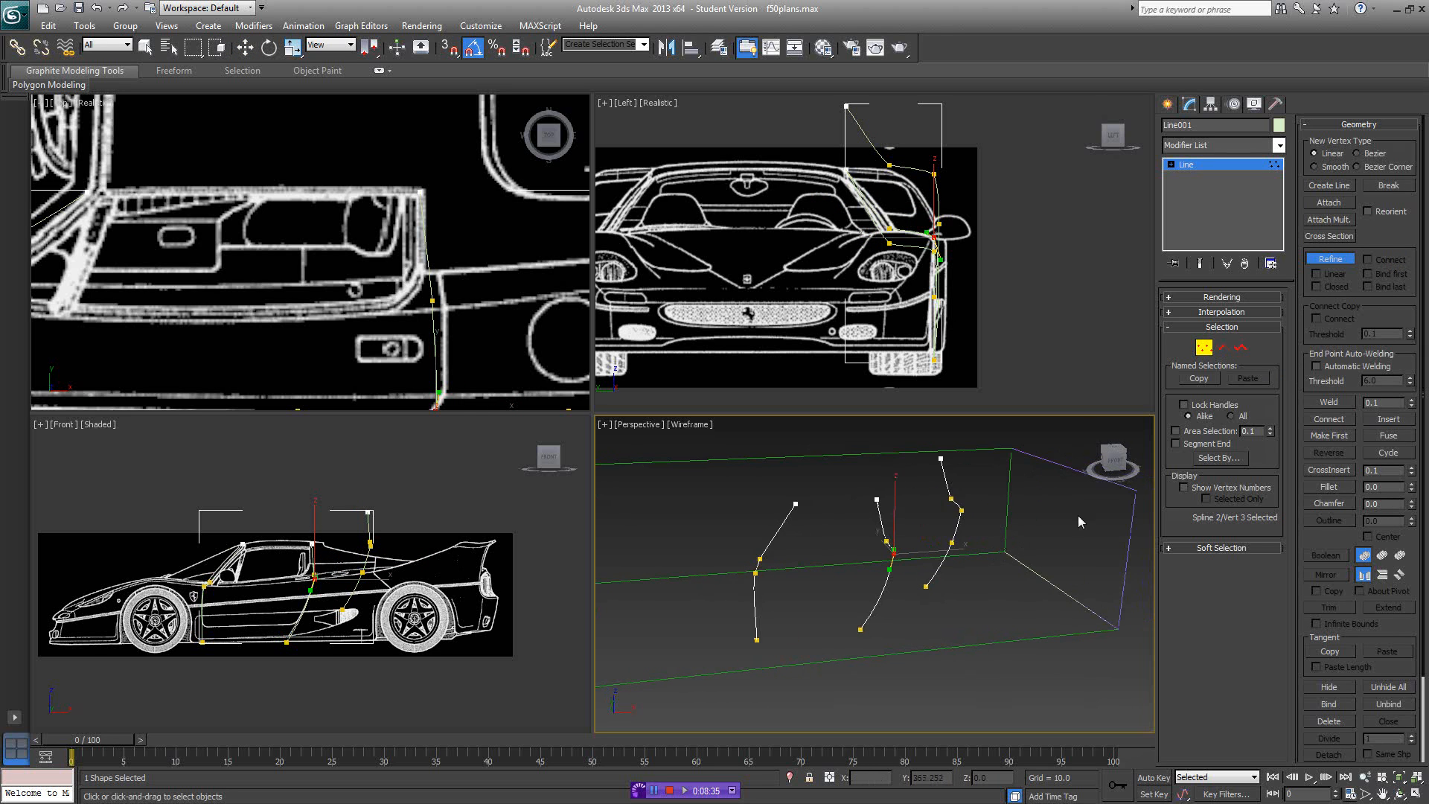
- Try CrossSection through the front, middle and copied splines in order, examine the connecting lines around the extra vertex, and undo it
{"action": "left_click", "coordinate": [1330, 236]}
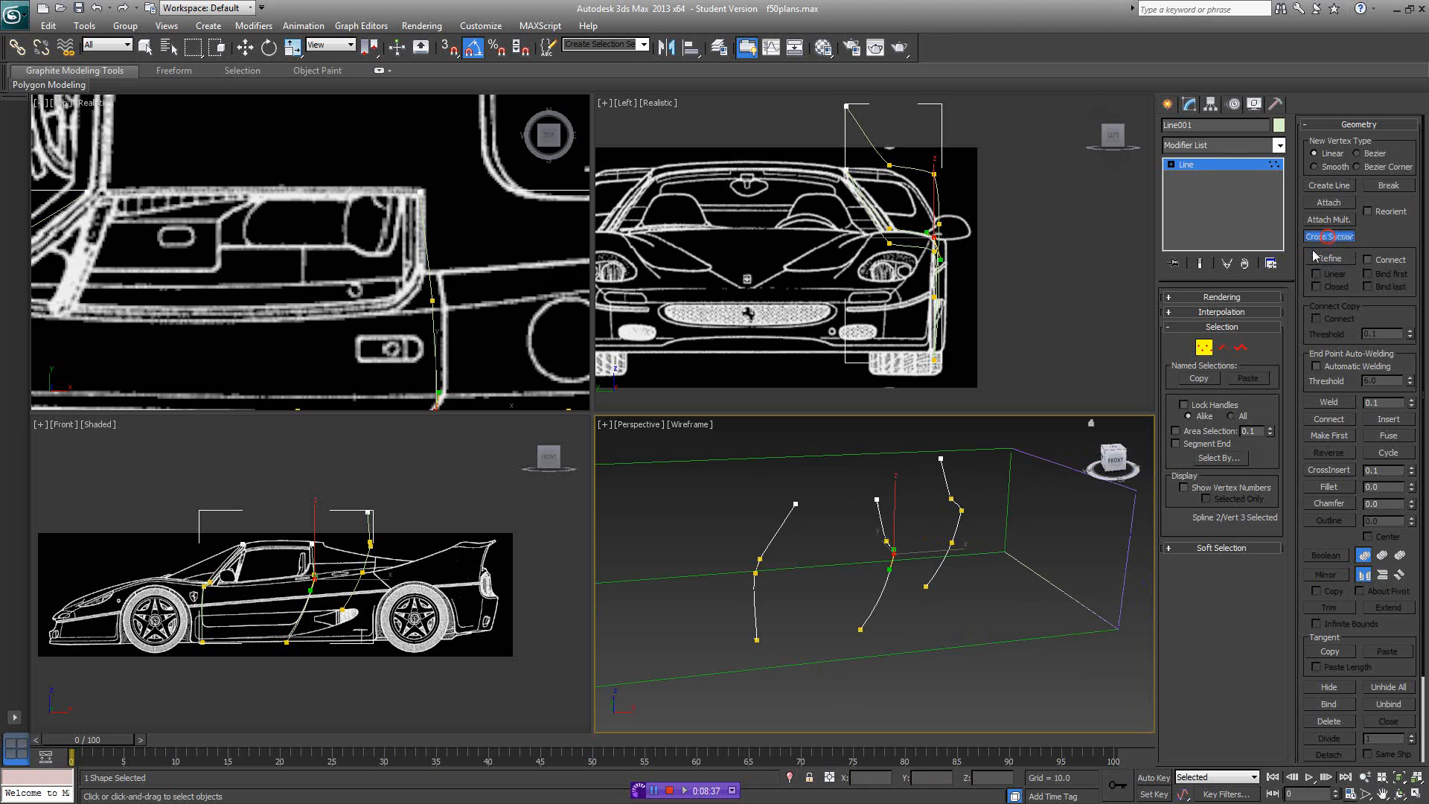
{"action": "left_click", "coordinate": [783, 521]}
{"action": "left_click", "coordinate": [879, 524]}
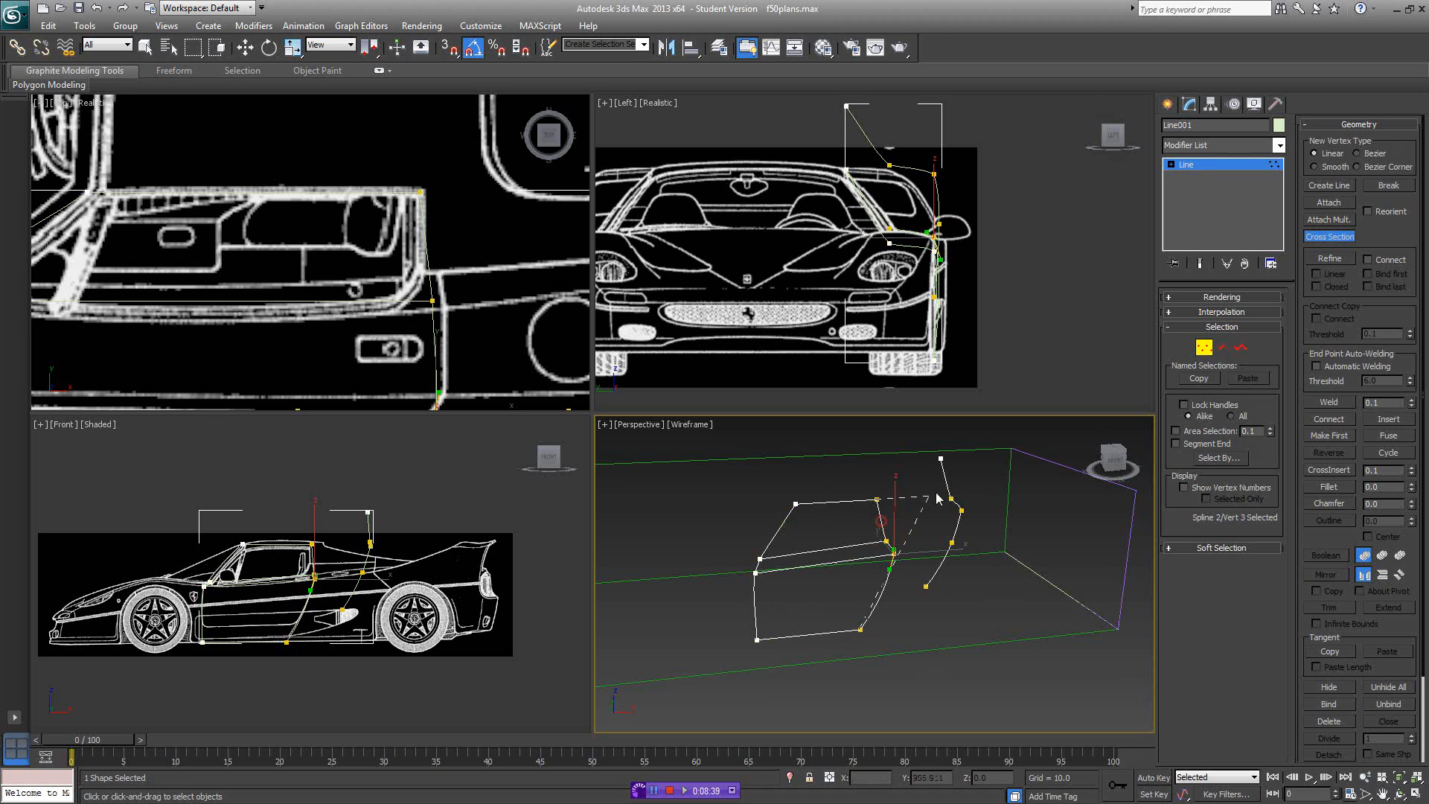
{"action": "left_click", "coordinate": [946, 478]}
{"action": "middle_click_drag", "start_coordinate": [1017, 497], "coordinate": [979, 504], "text": "alt"}
{"action": "scroll", "coordinate": [923, 555], "scroll_direction": "up", "scroll_amount": 2}
{"action": "scroll", "coordinate": [903, 549], "scroll_direction": "up", "scroll_amount": 5}
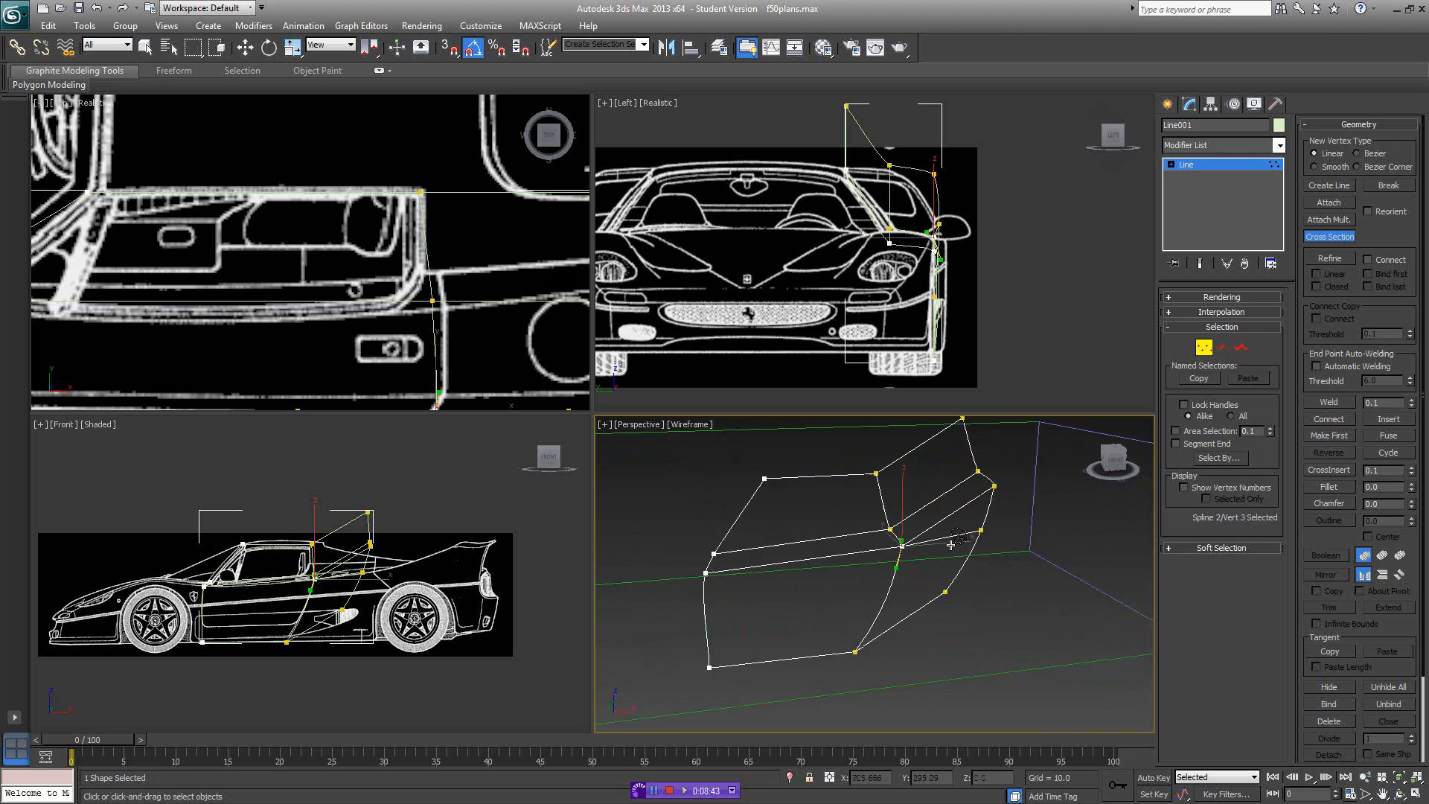
{"action": "scroll", "coordinate": [968, 548], "scroll_direction": "down", "scroll_amount": 7}
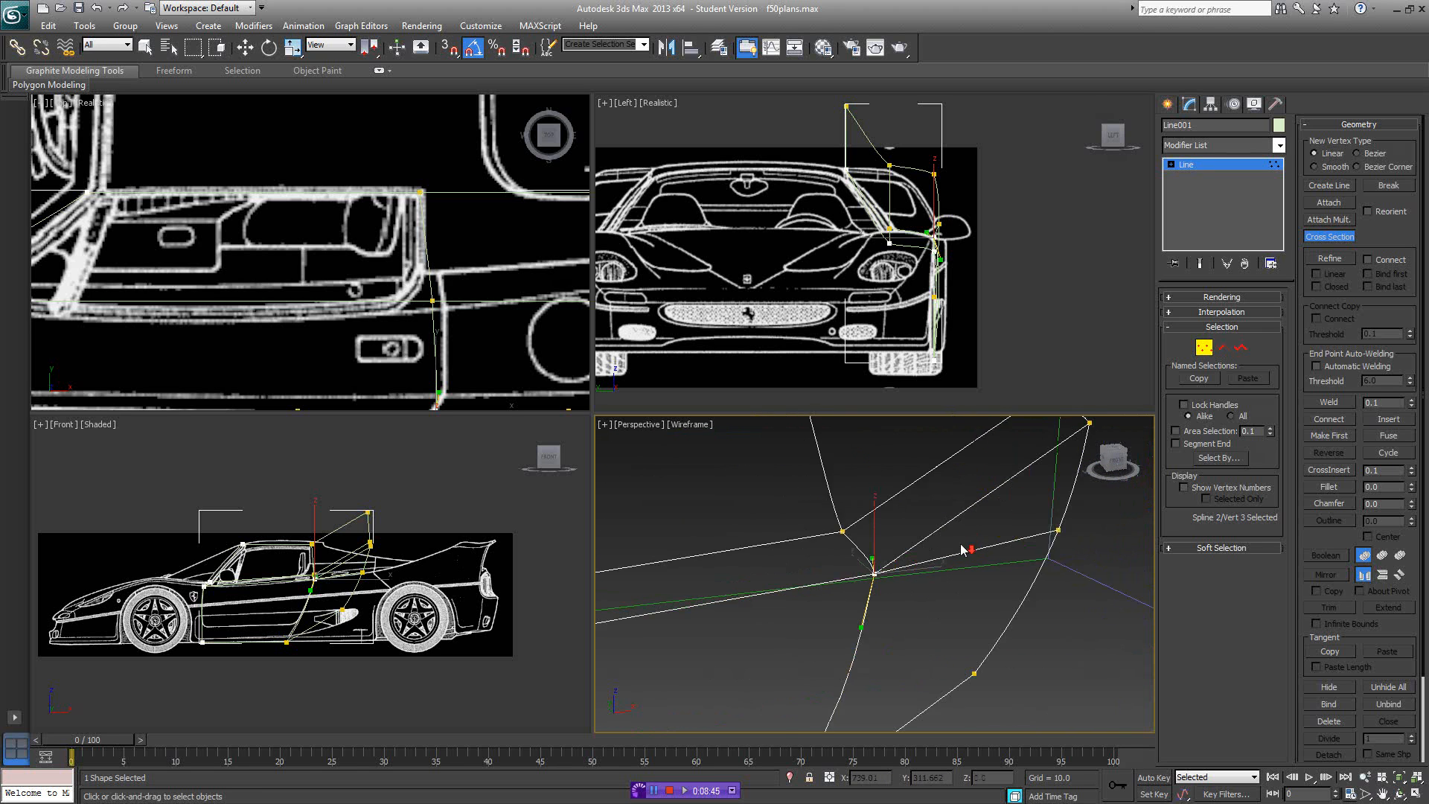
{"action": "middle_click_drag", "start_coordinate": [961, 544], "coordinate": [948, 541], "text": "alt"}
{"action": "key", "text": "w"}
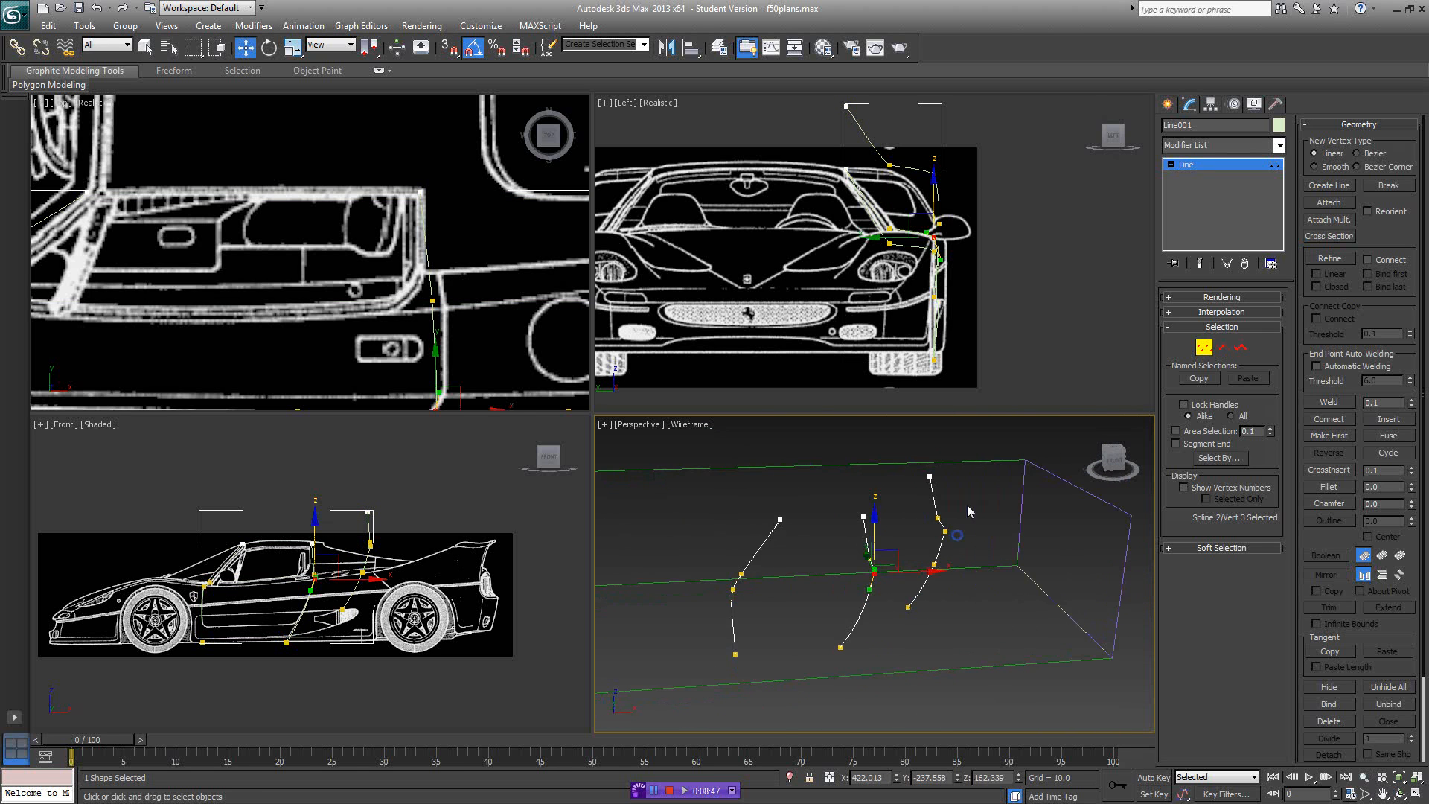
- Try CrossSection at spline level out of order, from the front spline to the copied rear one and back to the middle
{"action": "left_click_drag", "start_coordinate": [965, 506], "coordinate": [924, 541]}
{"action": "key", "text": "3"}
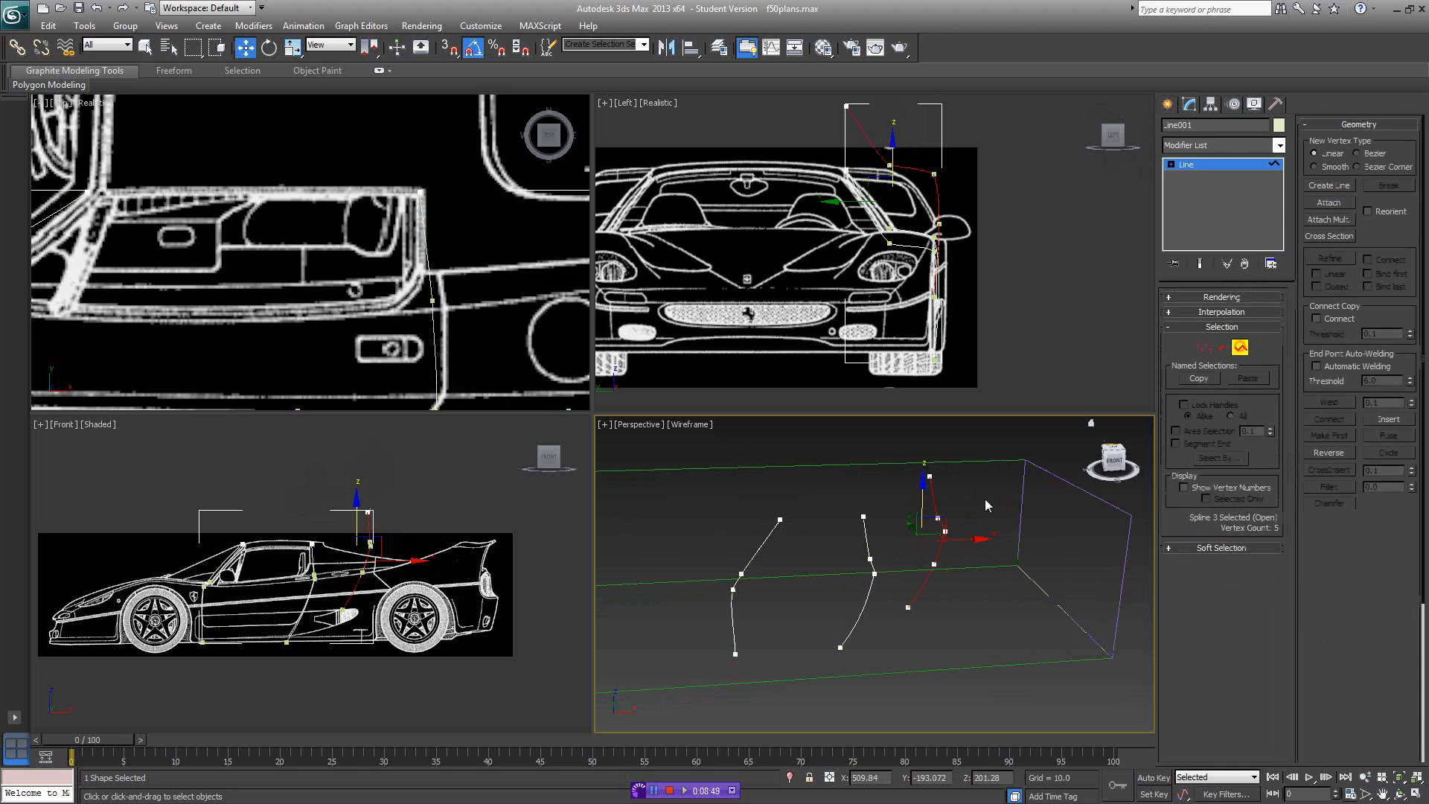
{"action": "left_click", "coordinate": [985, 512]}
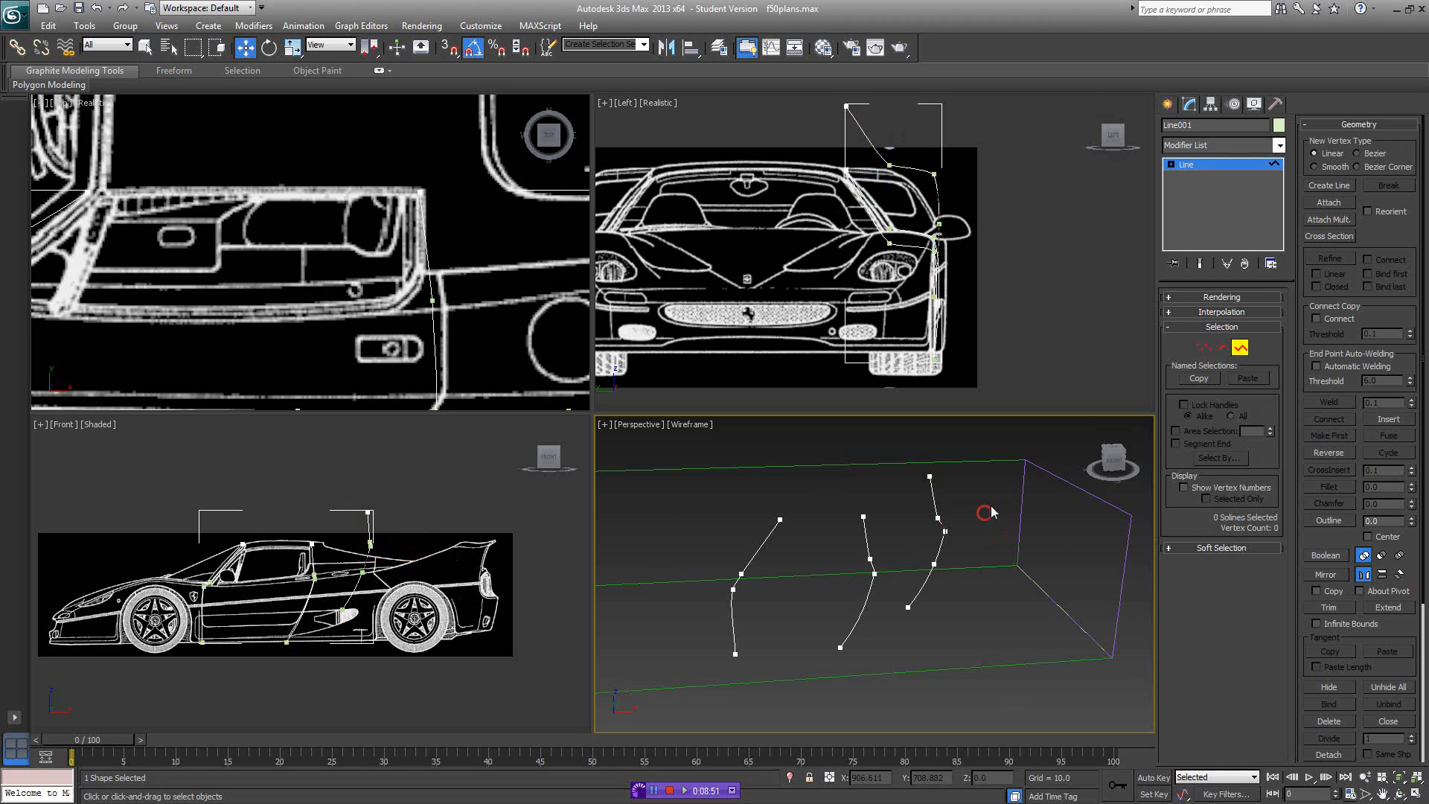
{"action": "left_click", "coordinate": [1326, 237]}
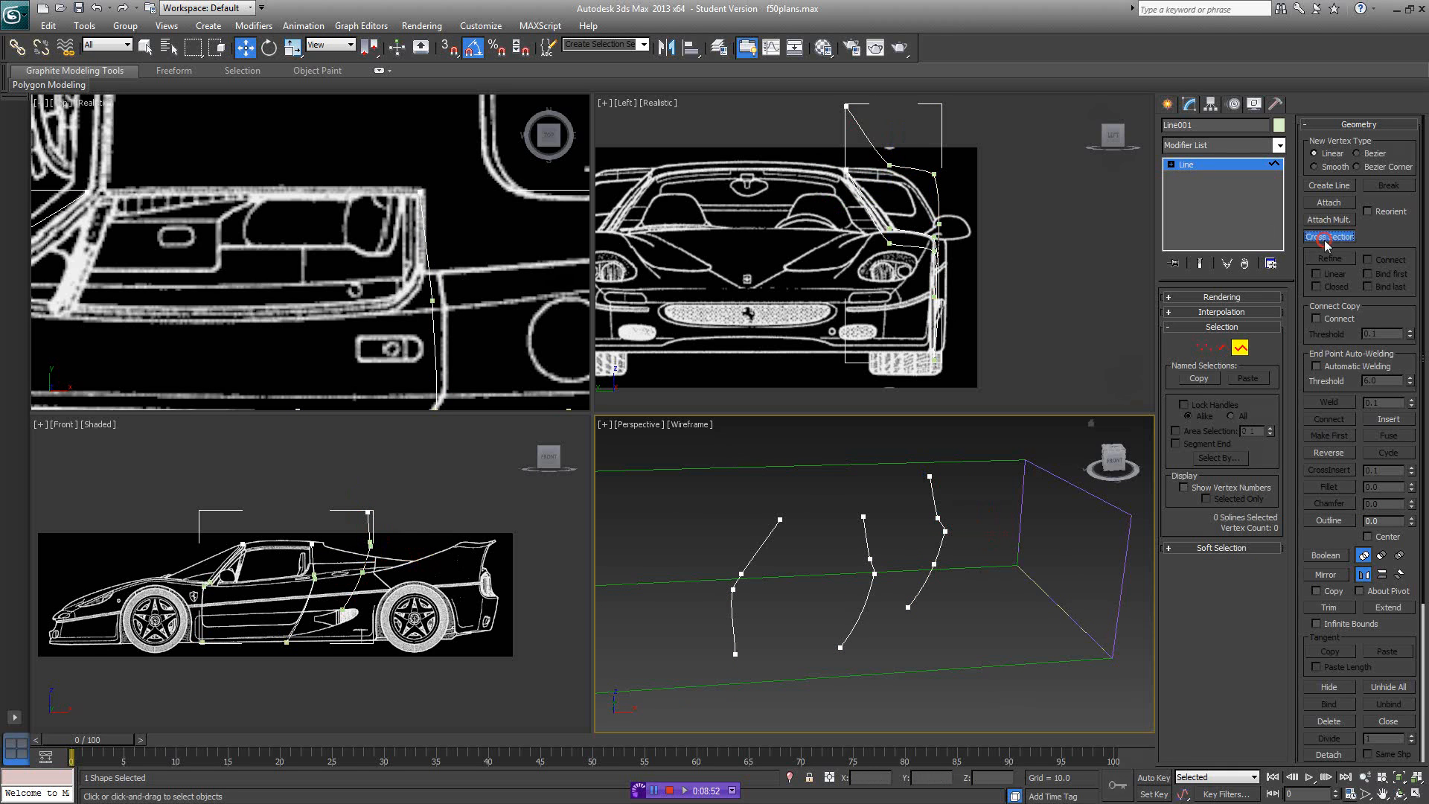
{"action": "left_click", "coordinate": [755, 557]}
{"action": "left_click", "coordinate": [944, 527]}
{"action": "left_click", "coordinate": [869, 563]}
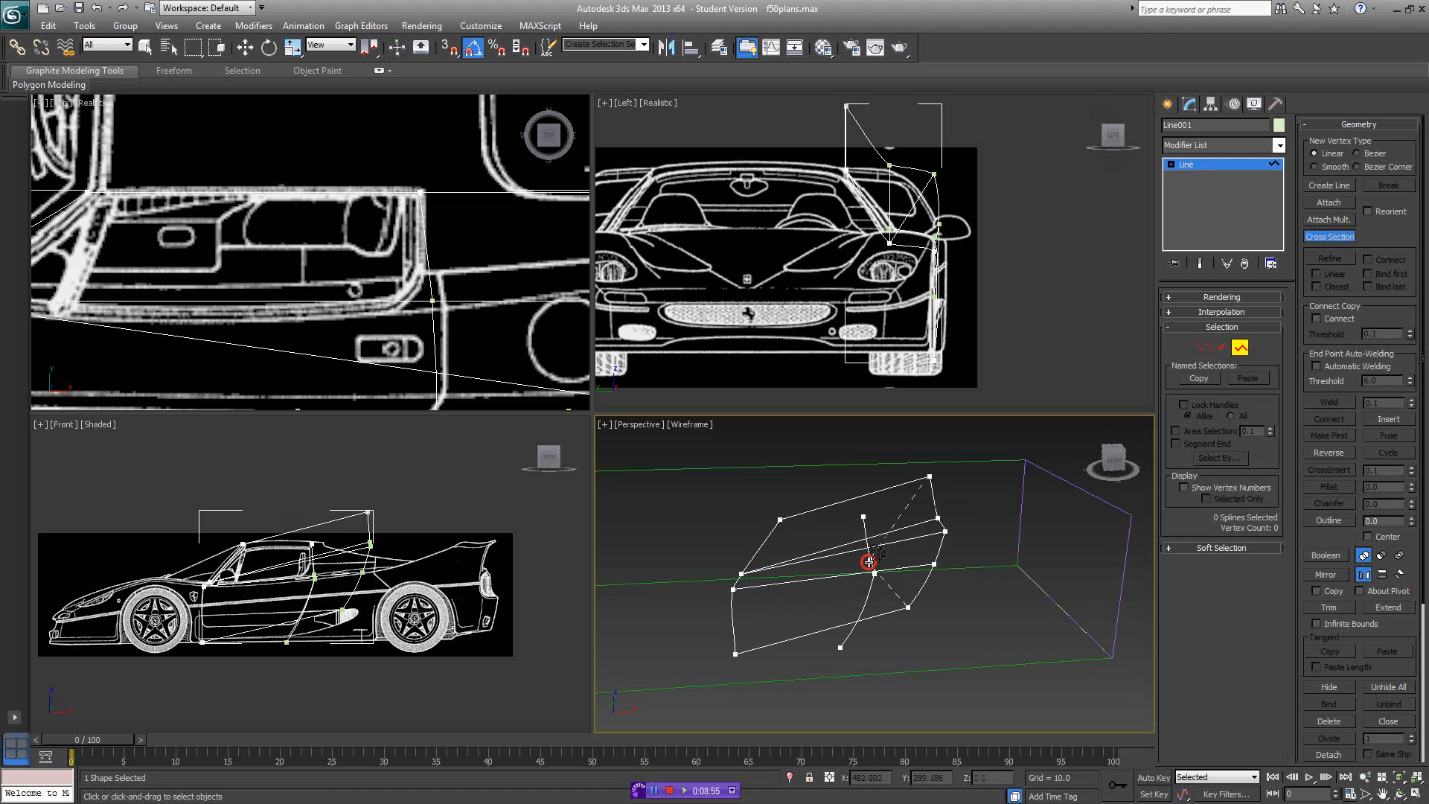
{"action": "right_click", "coordinate": [911, 549]}
- Examine the connecting lines of the out-of-order cross section from another angle, and undo them
{"action": "key", "text": "F3"}
{"action": "mouse_move", "coordinate": [914, 547]}
{"action": "middle_mouse_down", "text": "alt"}
{"action": "mouse_move", "coordinate": [1035, 516]}
{"action": "mouse_move", "coordinate": [856, 558]}
{"action": "middle_mouse_up", "text": "alt"}
{"action": "key", "text": "F3"}
{"action": "scroll", "coordinate": [810, 568], "scroll_direction": "down", "scroll_amount": 2}
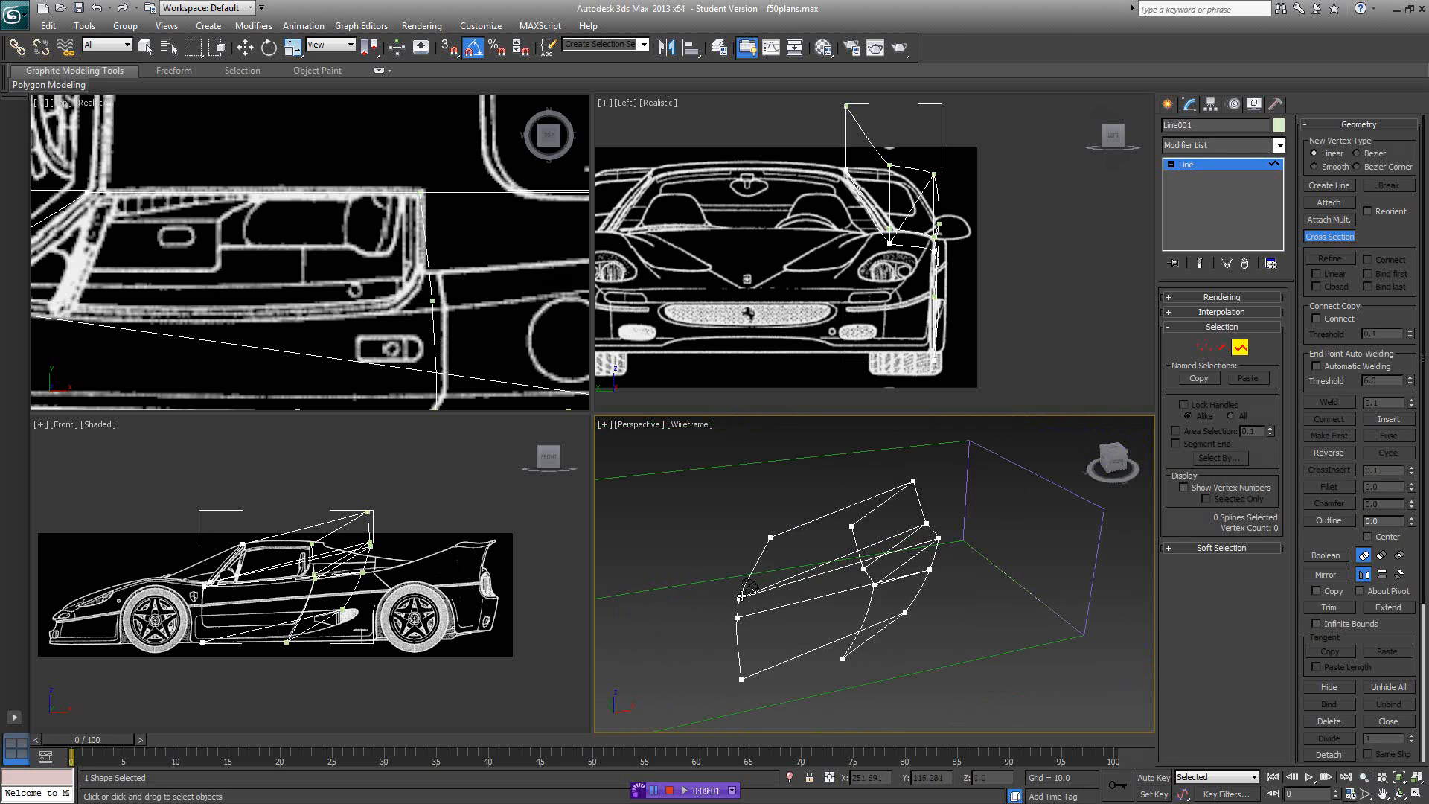
{"action": "middle_click_drag", "start_coordinate": [900, 545], "coordinate": [902, 536], "text": "alt"}
{"action": "right_click", "coordinate": [938, 531]}
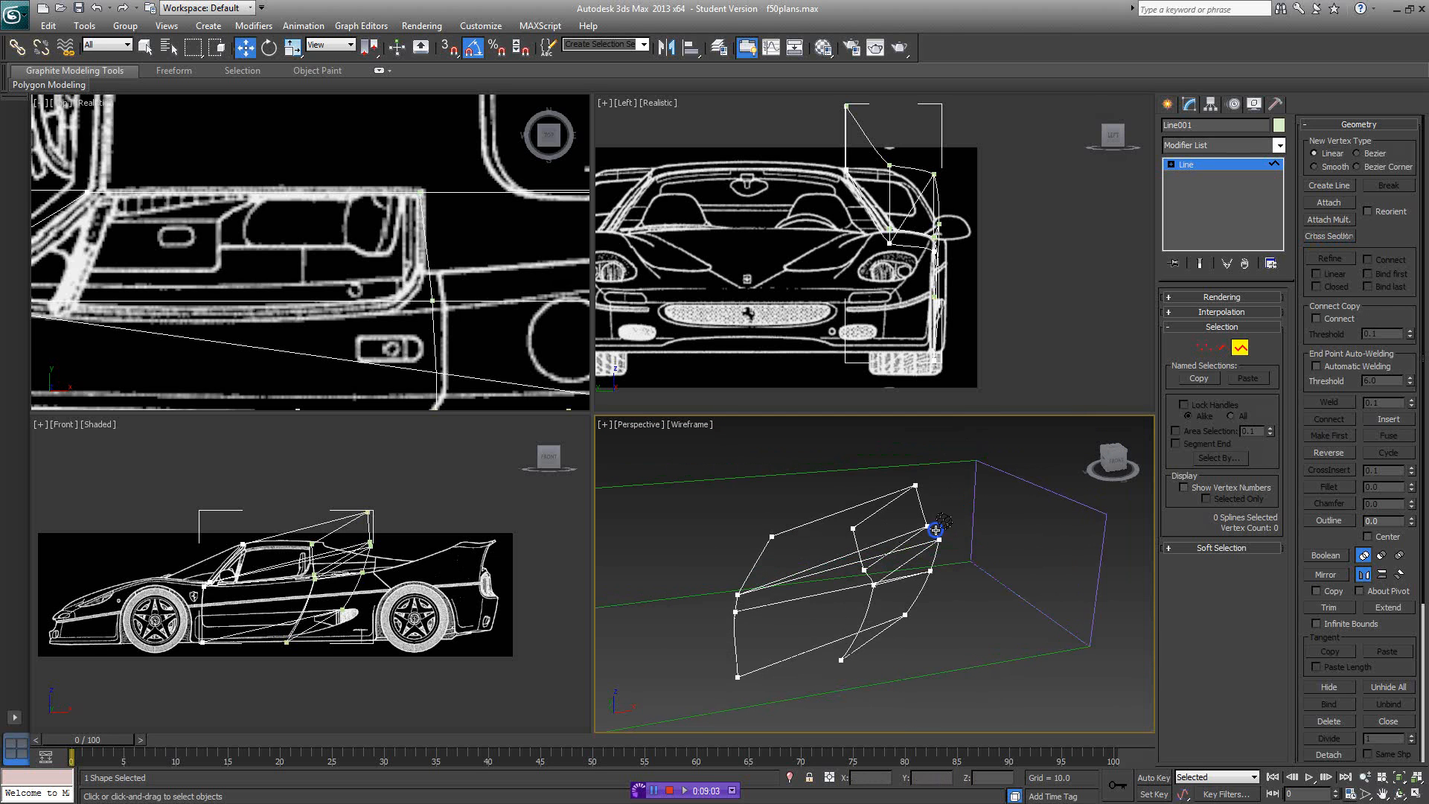
{"action": "key", "text": "ctrl+z"}
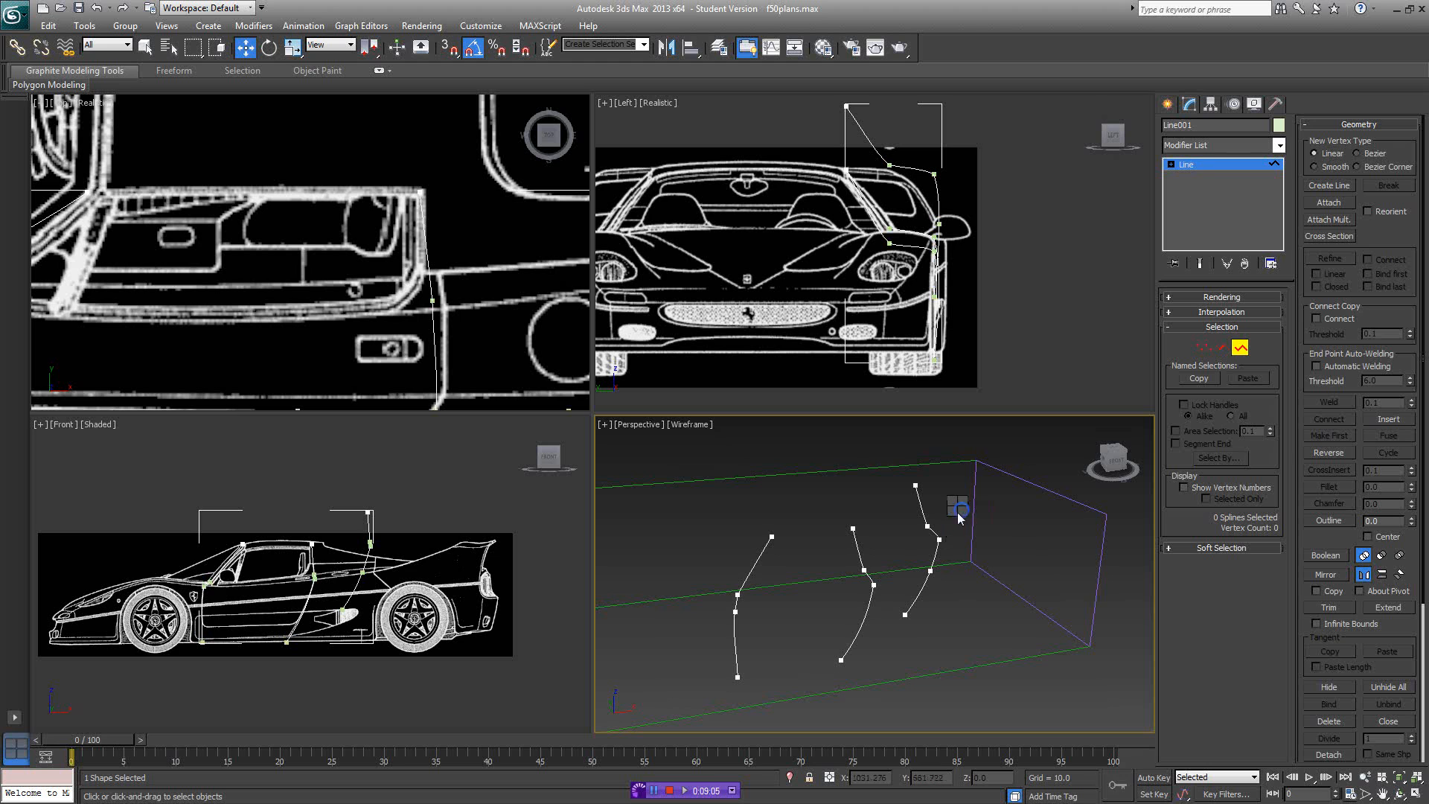
- Delete the copied third spline behind the rear door gap
{"action": "left_click", "coordinate": [926, 519]}
{"action": "middle_click_drag", "start_coordinate": [947, 528], "coordinate": [960, 524]}
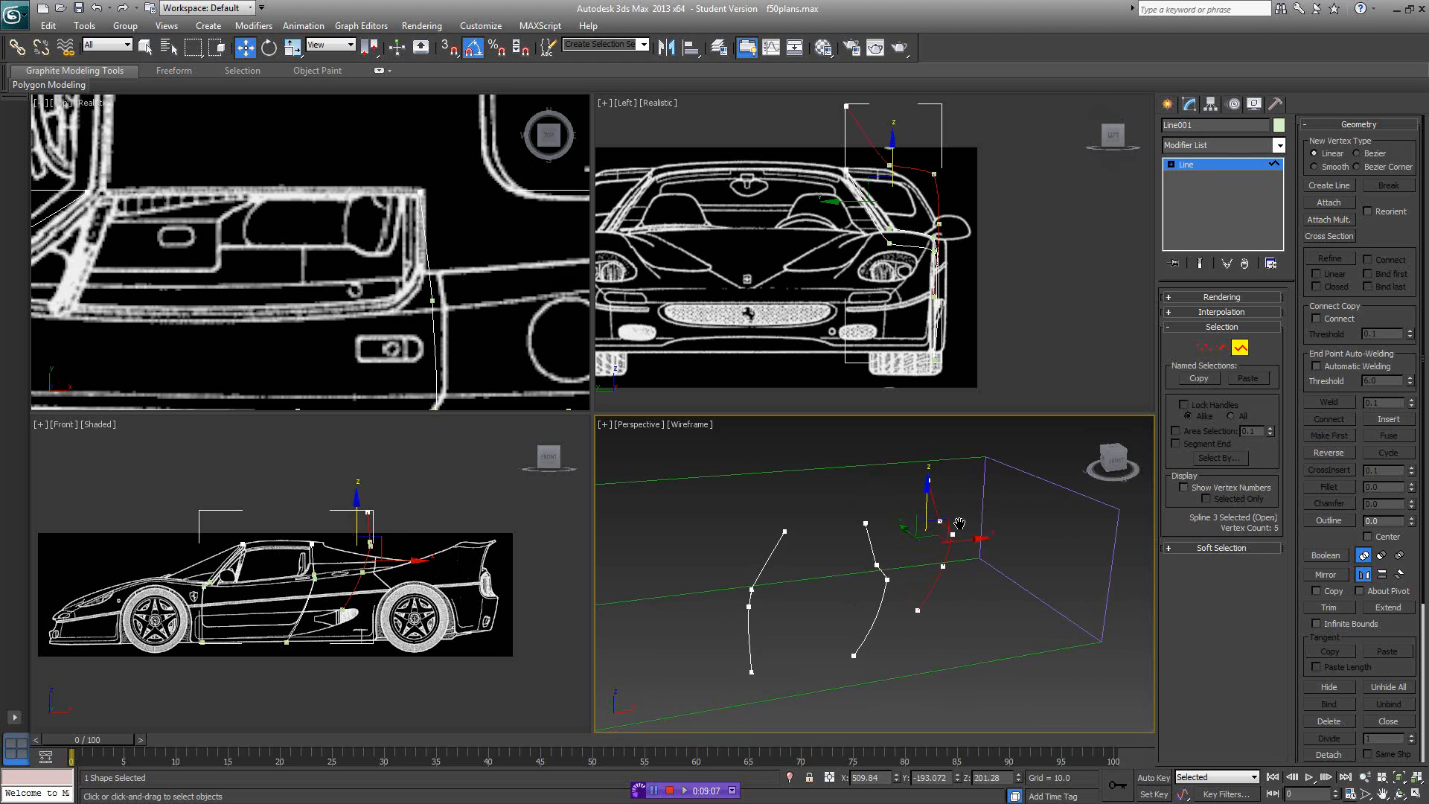
{"action": "key", "text": "Delete"}
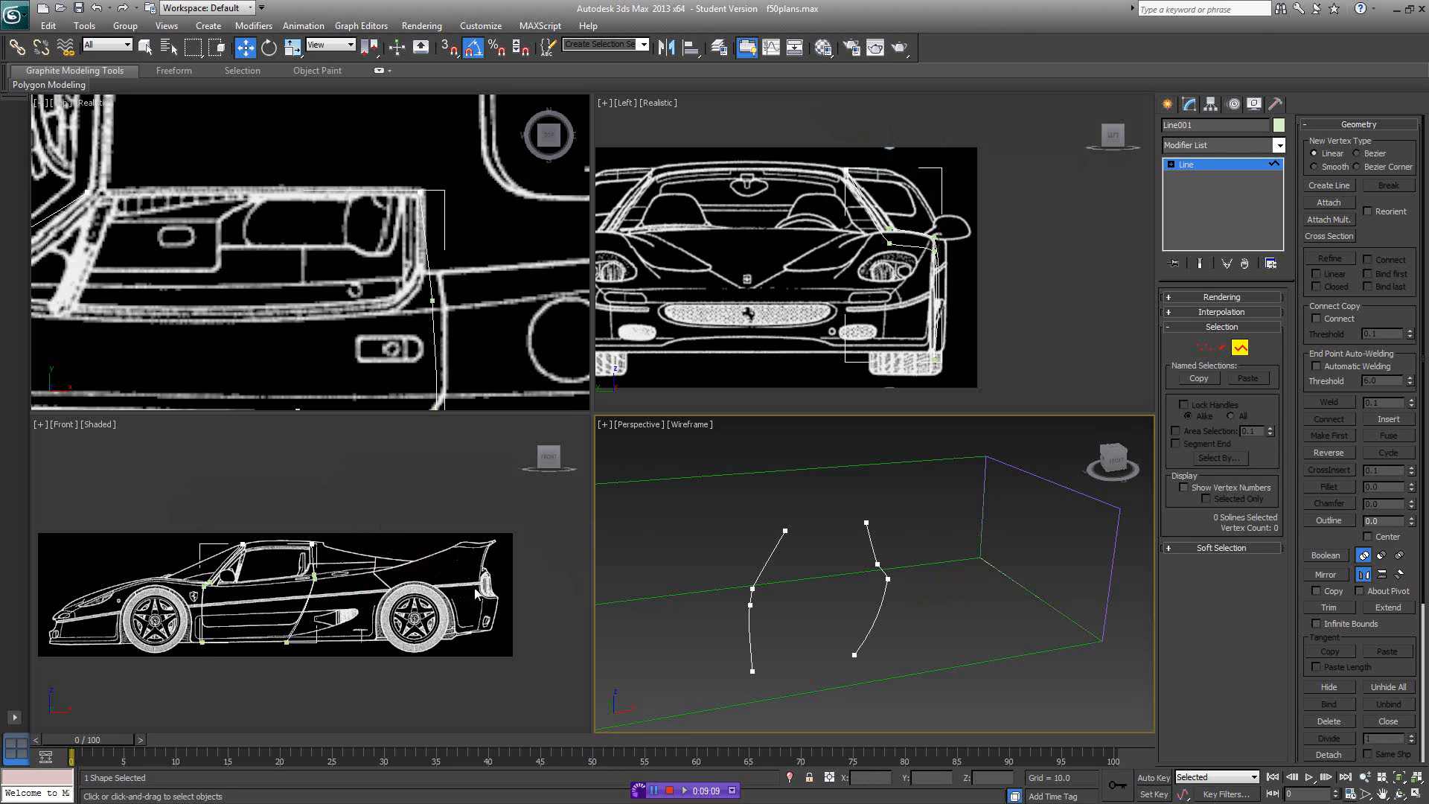
- Connect the front door gap spline to the rear door gap spline with CrossSection
{"action": "middle_click_drag", "start_coordinate": [881, 576], "coordinate": [878, 579], "text": "alt"}
{"action": "middle_click_drag", "start_coordinate": [320, 601], "coordinate": [339, 572]}
{"action": "scroll", "coordinate": [340, 572], "scroll_direction": "up", "scroll_amount": 2}
{"action": "left_click", "coordinate": [1330, 236]}
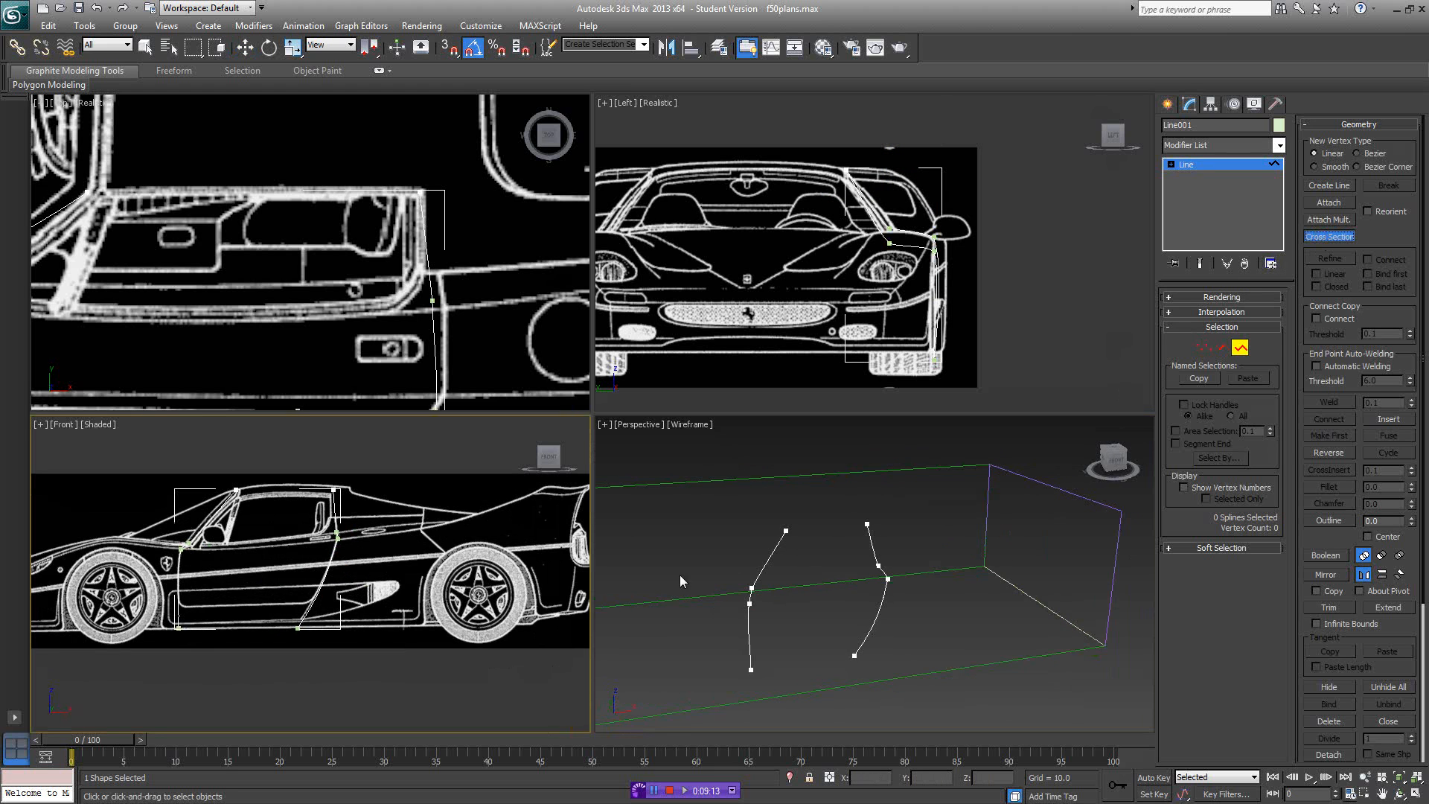
{"action": "left_click", "coordinate": [771, 563]}
{"action": "left_click", "coordinate": [877, 545]}
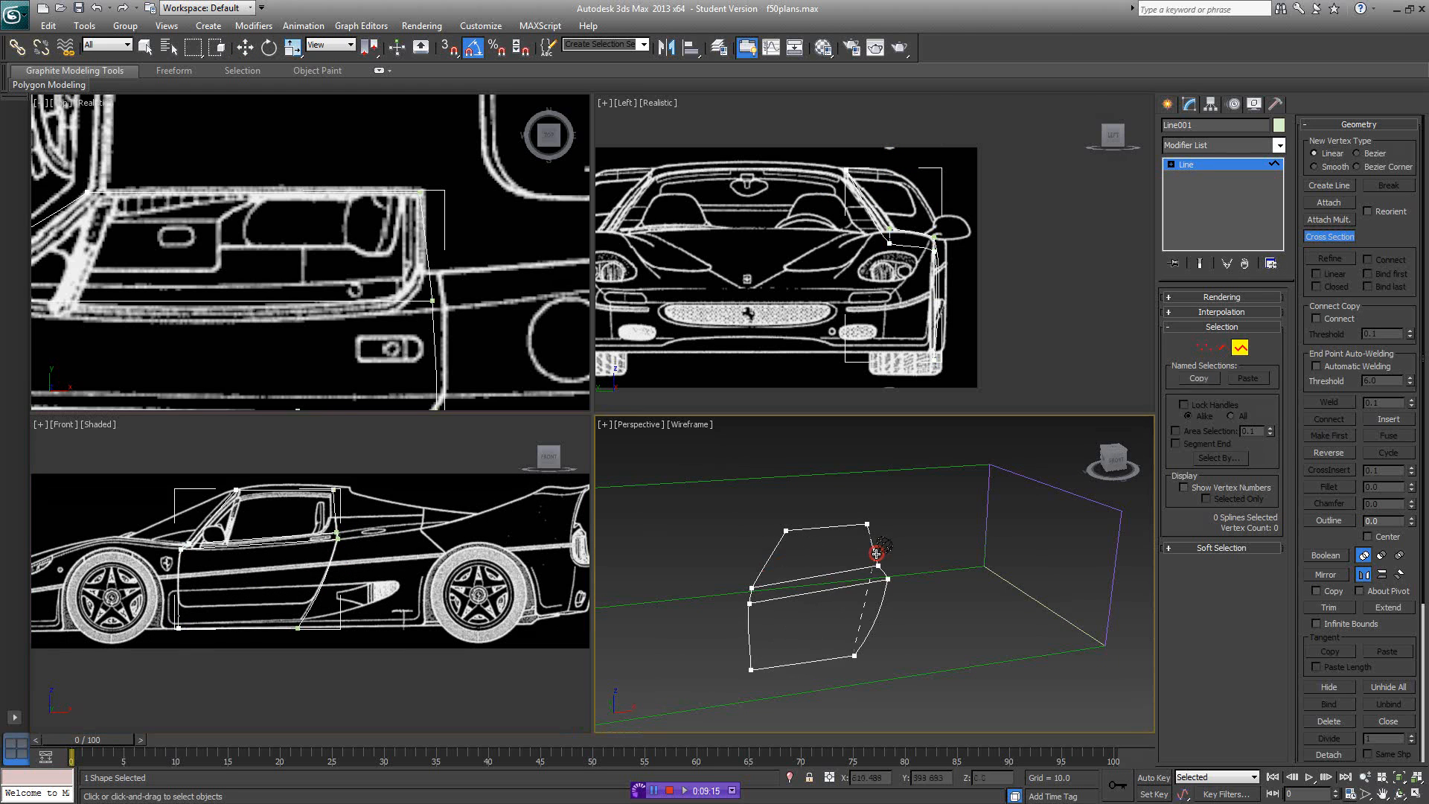
{"action": "mouse_move", "coordinate": [918, 540]}
{"action": "middle_mouse_down", "text": "alt"}
{"action": "mouse_move", "coordinate": [1001, 521]}
{"action": "mouse_move", "coordinate": [943, 552]}
{"action": "mouse_move", "coordinate": [851, 546]}
{"action": "mouse_move", "coordinate": [944, 537]}
{"action": "middle_mouse_up", "text": "alt"}
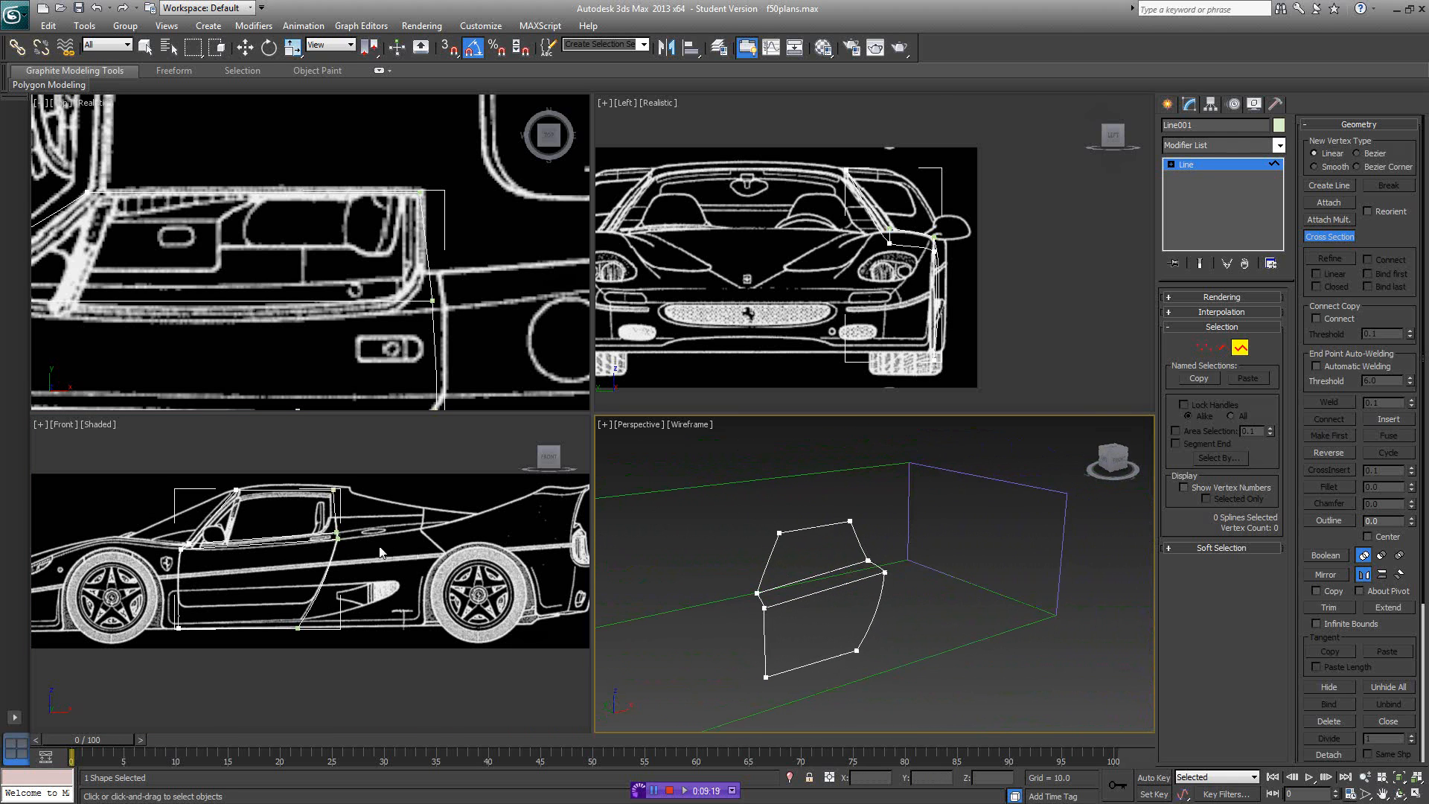
- Examine the connected door splines and the front wheel area of the side blueprint, and leave spline-level editing
{"action": "scroll", "coordinate": [384, 554], "scroll_direction": "up", "scroll_amount": 3}
{"action": "mouse_move", "coordinate": [408, 555]}
{"action": "middle_mouse_down"}
{"action": "mouse_move", "coordinate": [398, 576]}
{"action": "mouse_move", "coordinate": [410, 543]}
{"action": "mouse_move", "coordinate": [462, 563]}
{"action": "middle_mouse_up"}
{"action": "middle_click_drag", "start_coordinate": [339, 558], "coordinate": [456, 567]}
{"action": "right_click", "coordinate": [807, 580]}
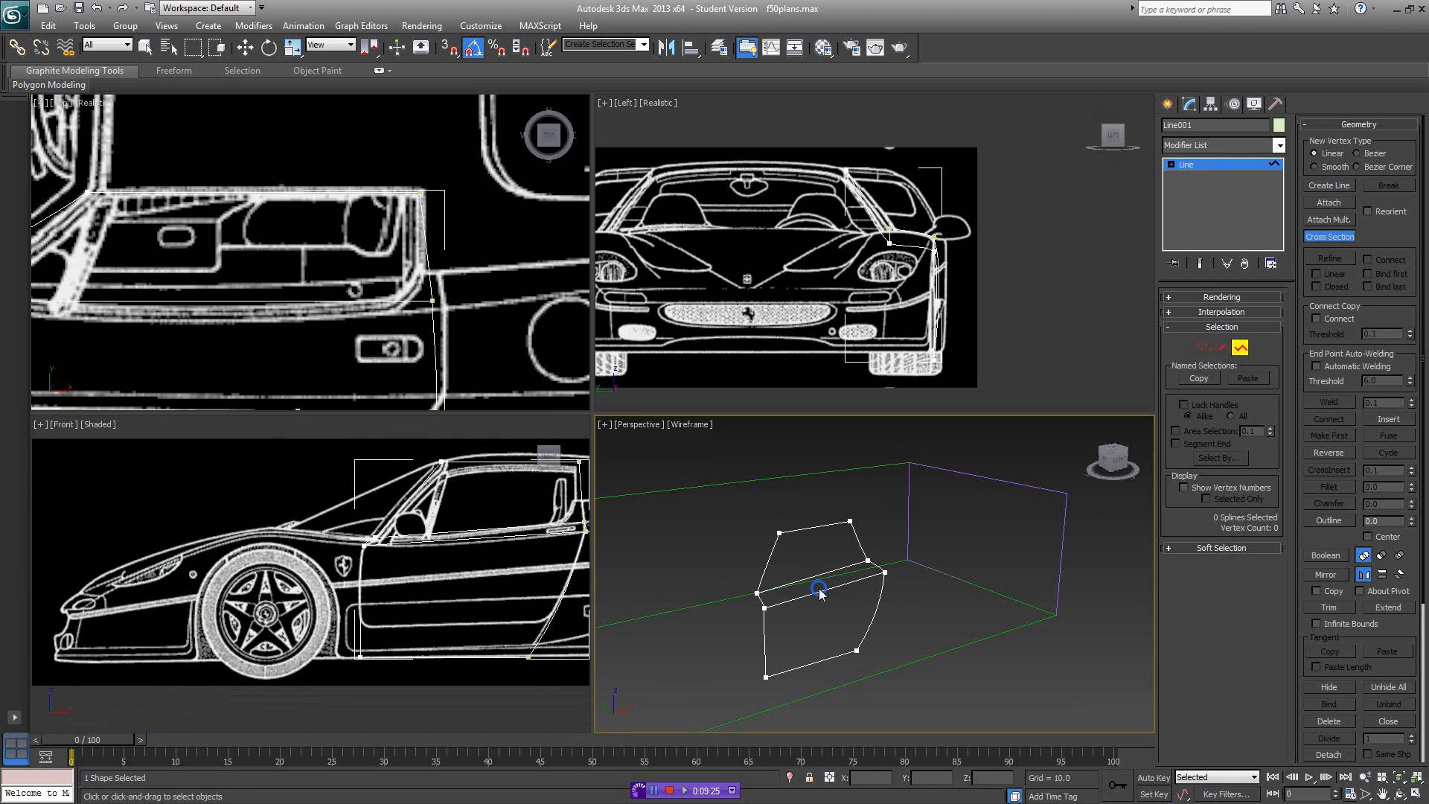
{"action": "middle_click_drag", "start_coordinate": [816, 593], "coordinate": [798, 594], "text": "alt"}
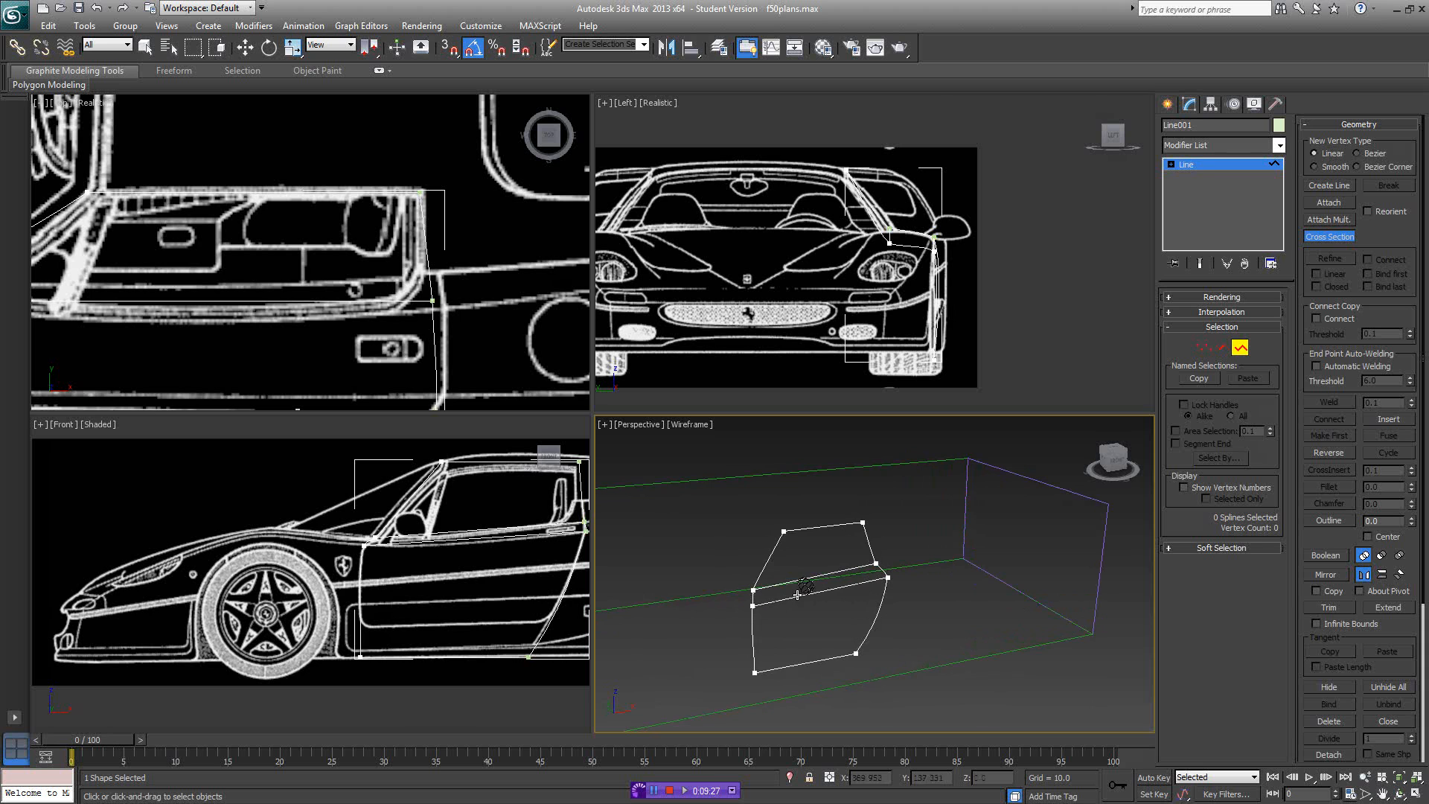
{"action": "middle_click_drag", "start_coordinate": [429, 578], "coordinate": [467, 525]}
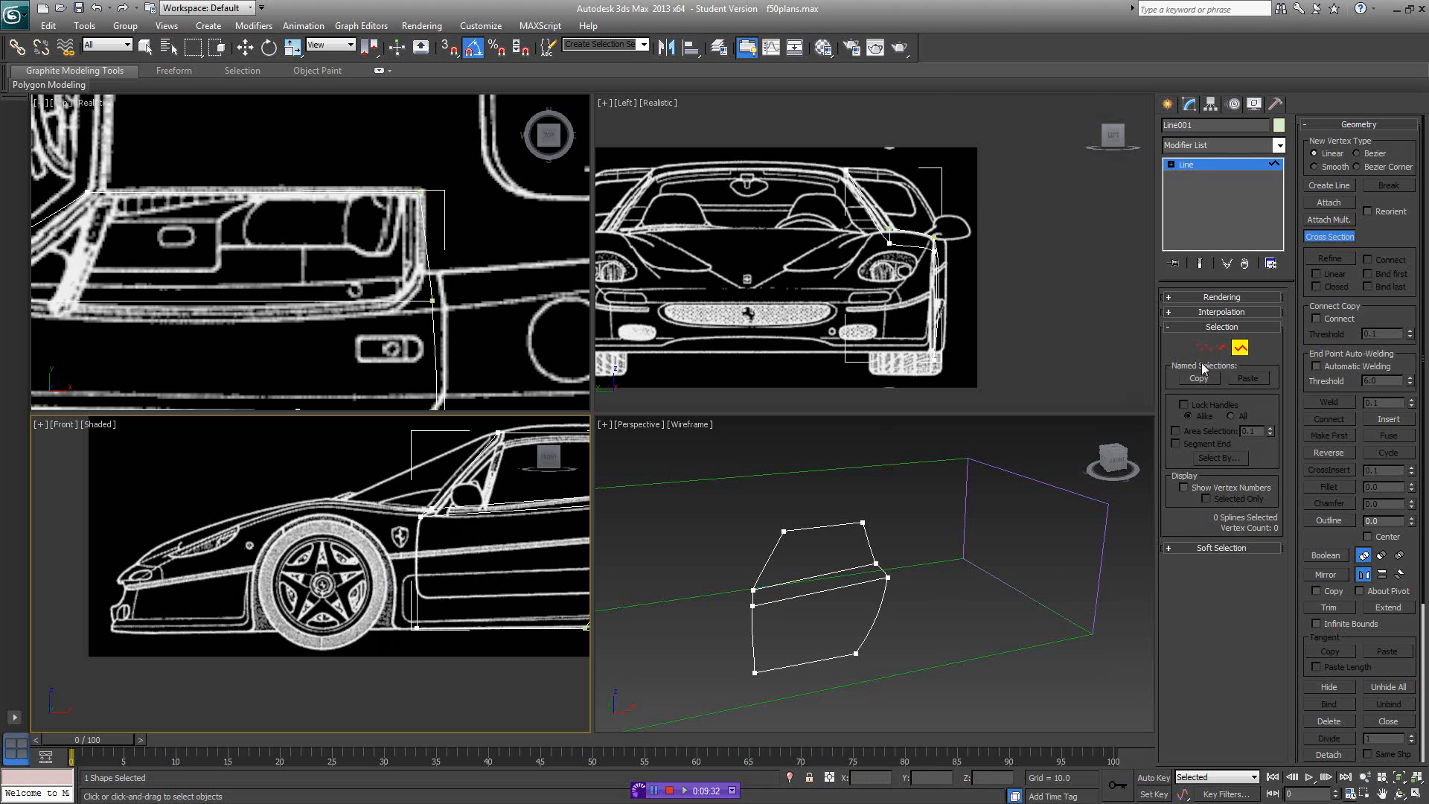
{"action": "left_click", "coordinate": [1240, 347]}
{"action": "middle_click_drag", "start_coordinate": [351, 547], "coordinate": [396, 531]}
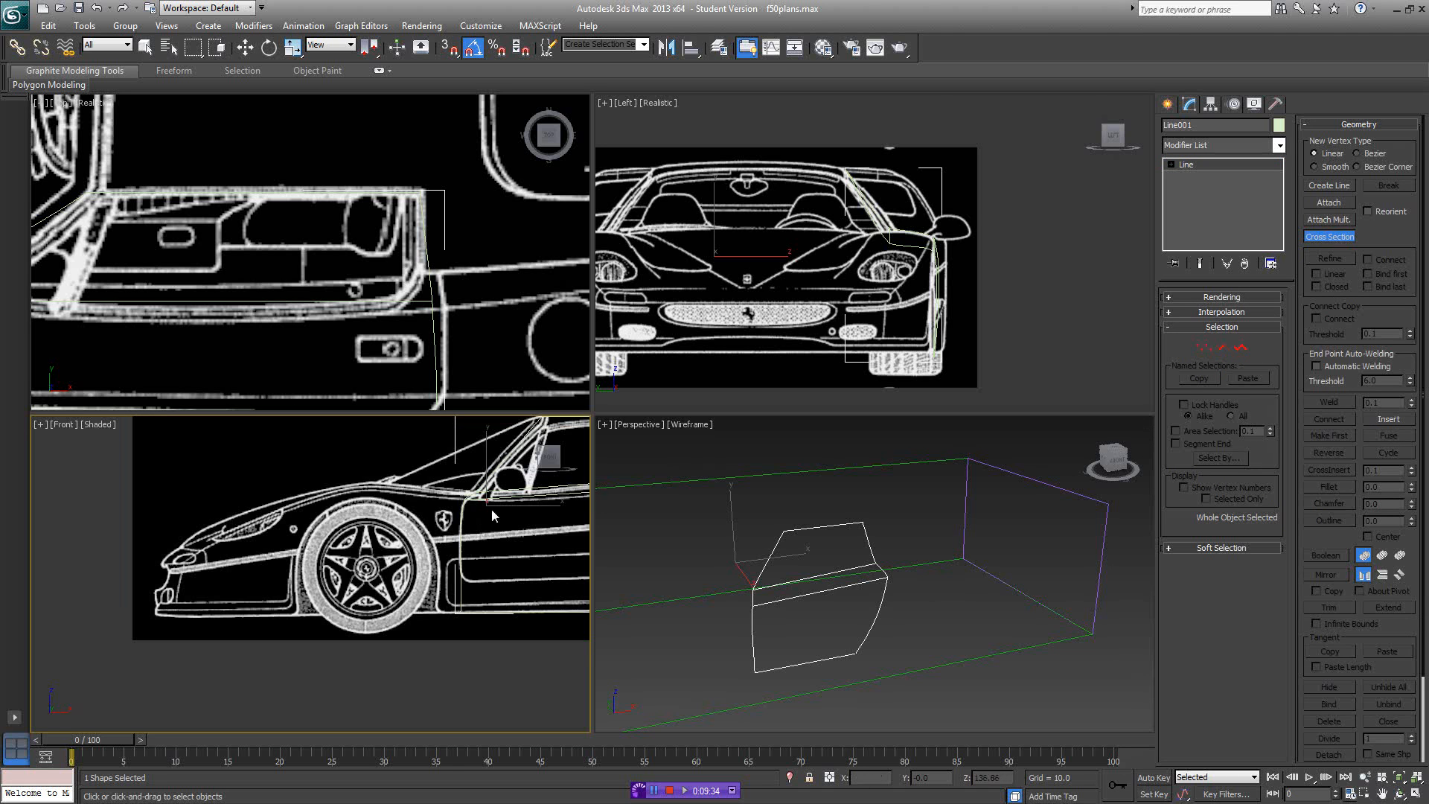
- Draw a circle centred on the front wheel hub with a radius of about 75, matching the wheel arch outline
{"action": "left_click", "coordinate": [1168, 105]}
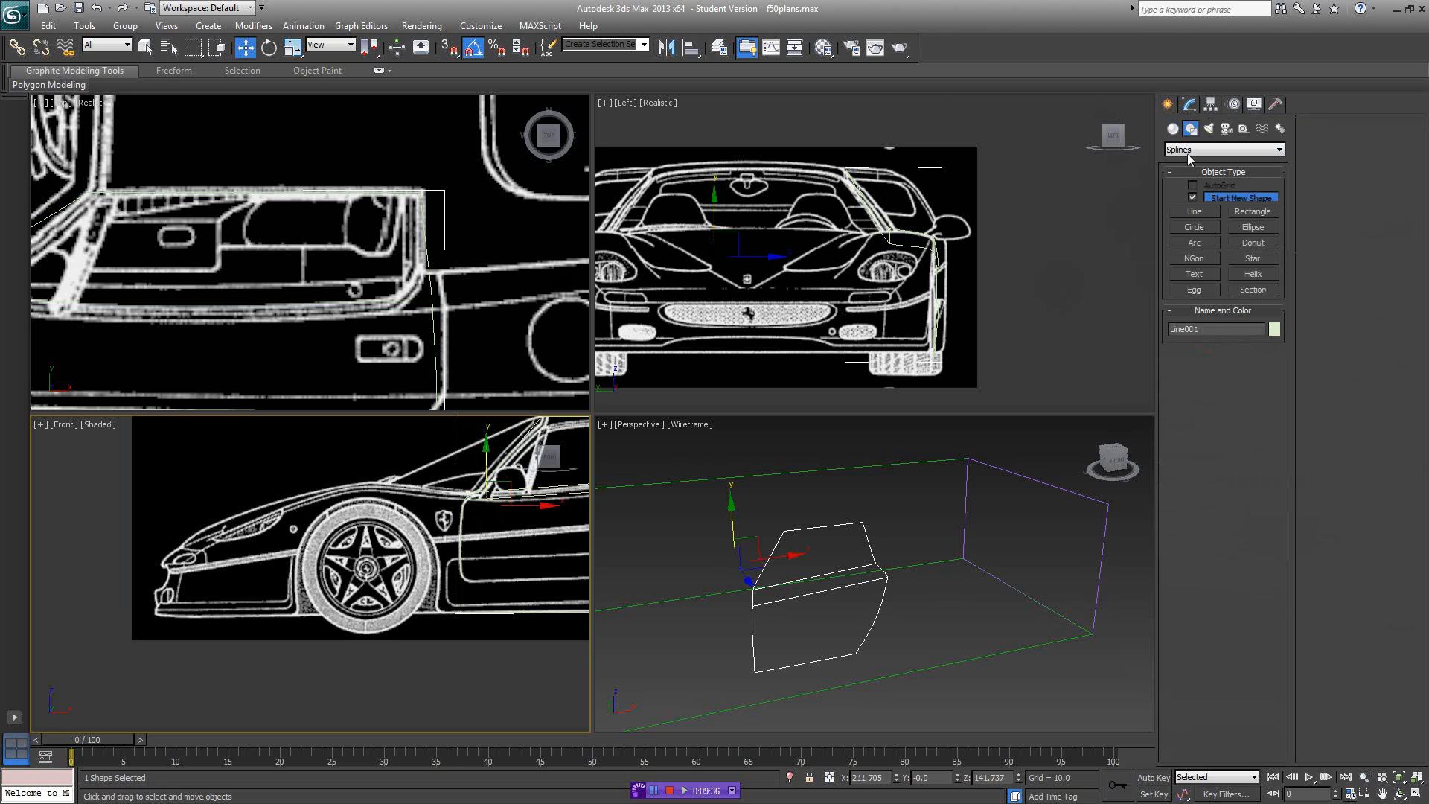
{"action": "left_click", "coordinate": [1194, 227]}
{"action": "scroll", "coordinate": [415, 578], "scroll_direction": "up", "scroll_amount": 5}
{"action": "middle_click_drag", "start_coordinate": [414, 578], "coordinate": [370, 596]}
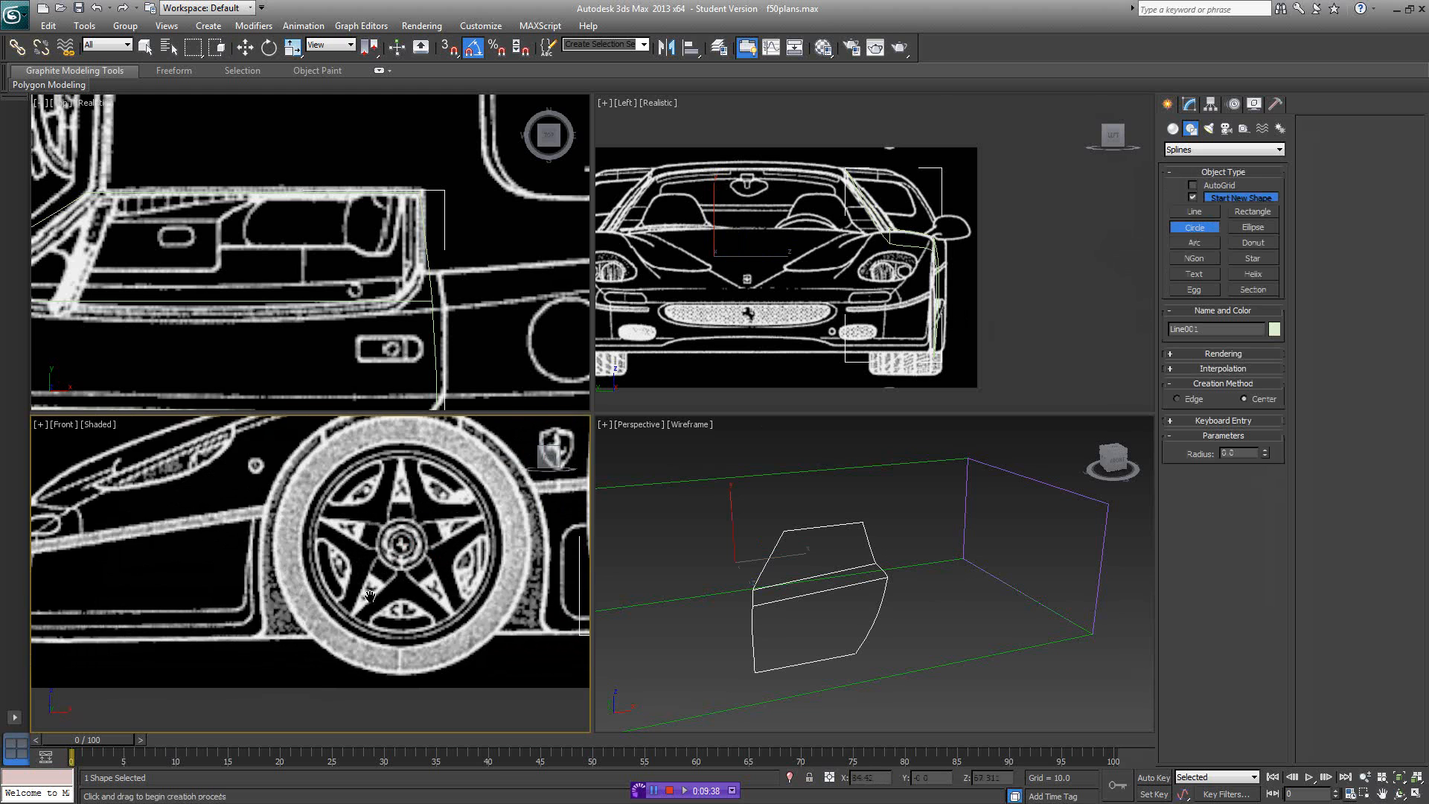
{"action": "scroll", "coordinate": [370, 595], "scroll_direction": "down", "scroll_amount": 2}
{"action": "left_click", "coordinate": [1419, 794]}
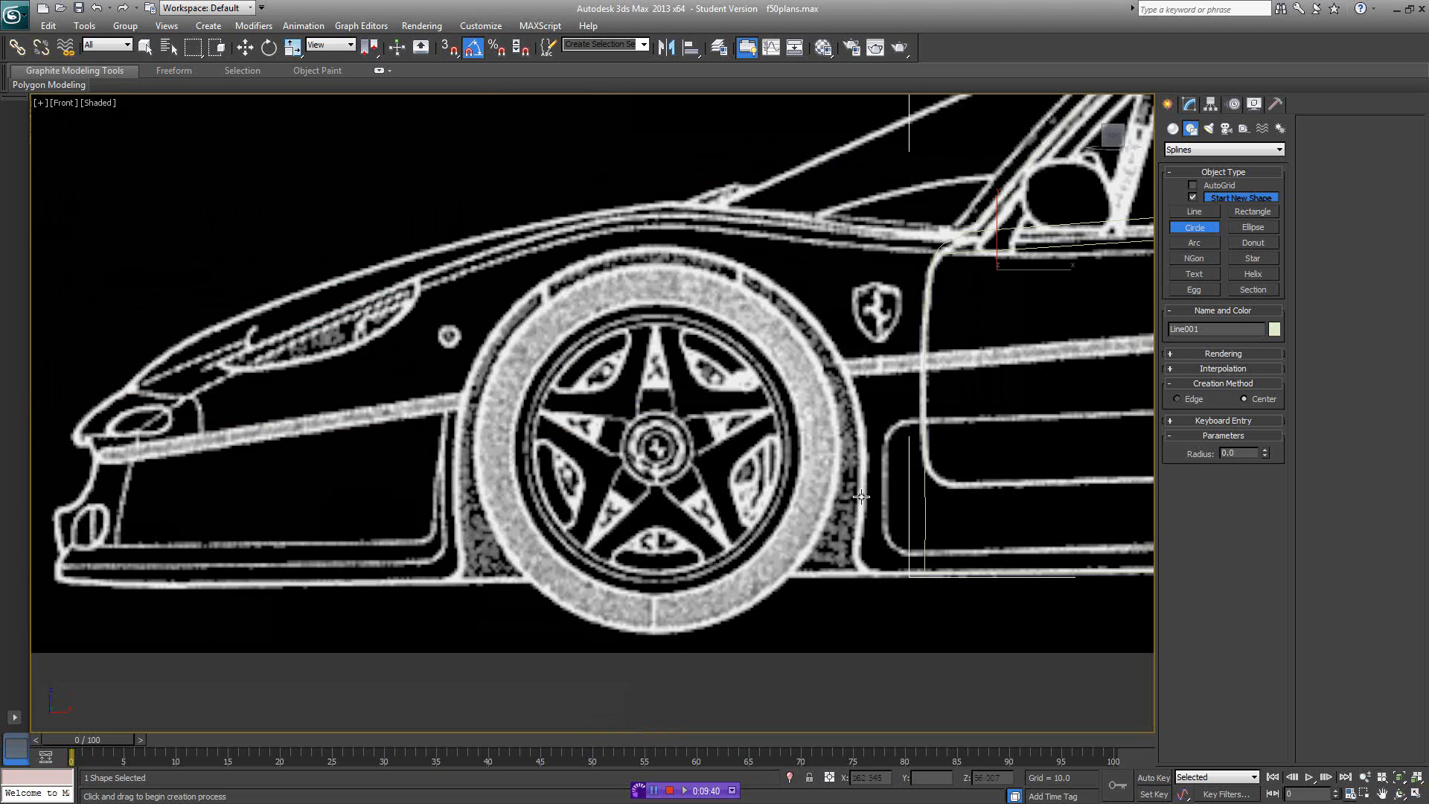
{"action": "middle_click_drag", "start_coordinate": [862, 497], "coordinate": [841, 525]}
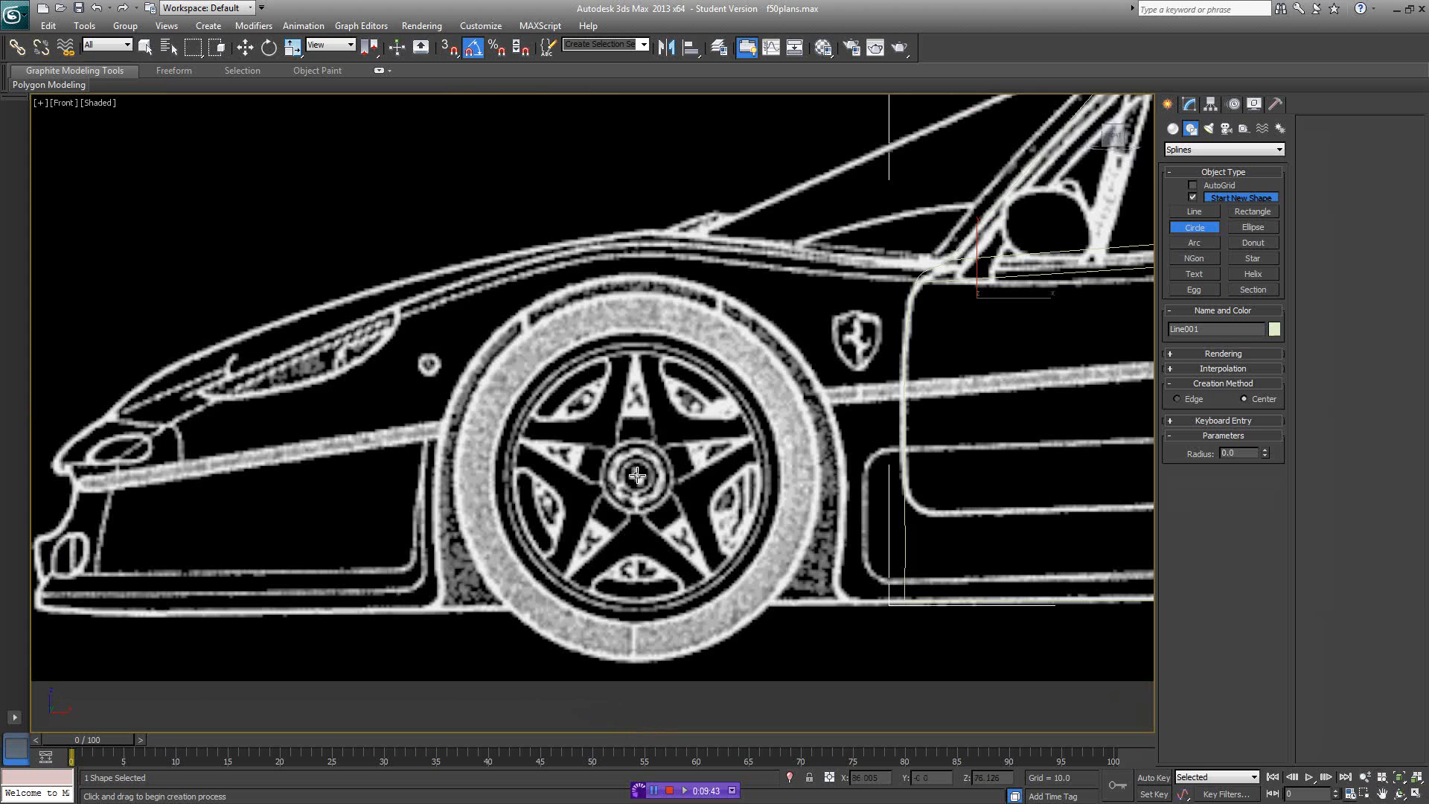
{"action": "left_click_drag", "start_coordinate": [636, 475], "coordinate": [758, 639]}
{"action": "key", "text": "F3"}
{"action": "key", "text": "F3"}
{"action": "key", "text": "F3"}
{"action": "key", "text": "F3"}
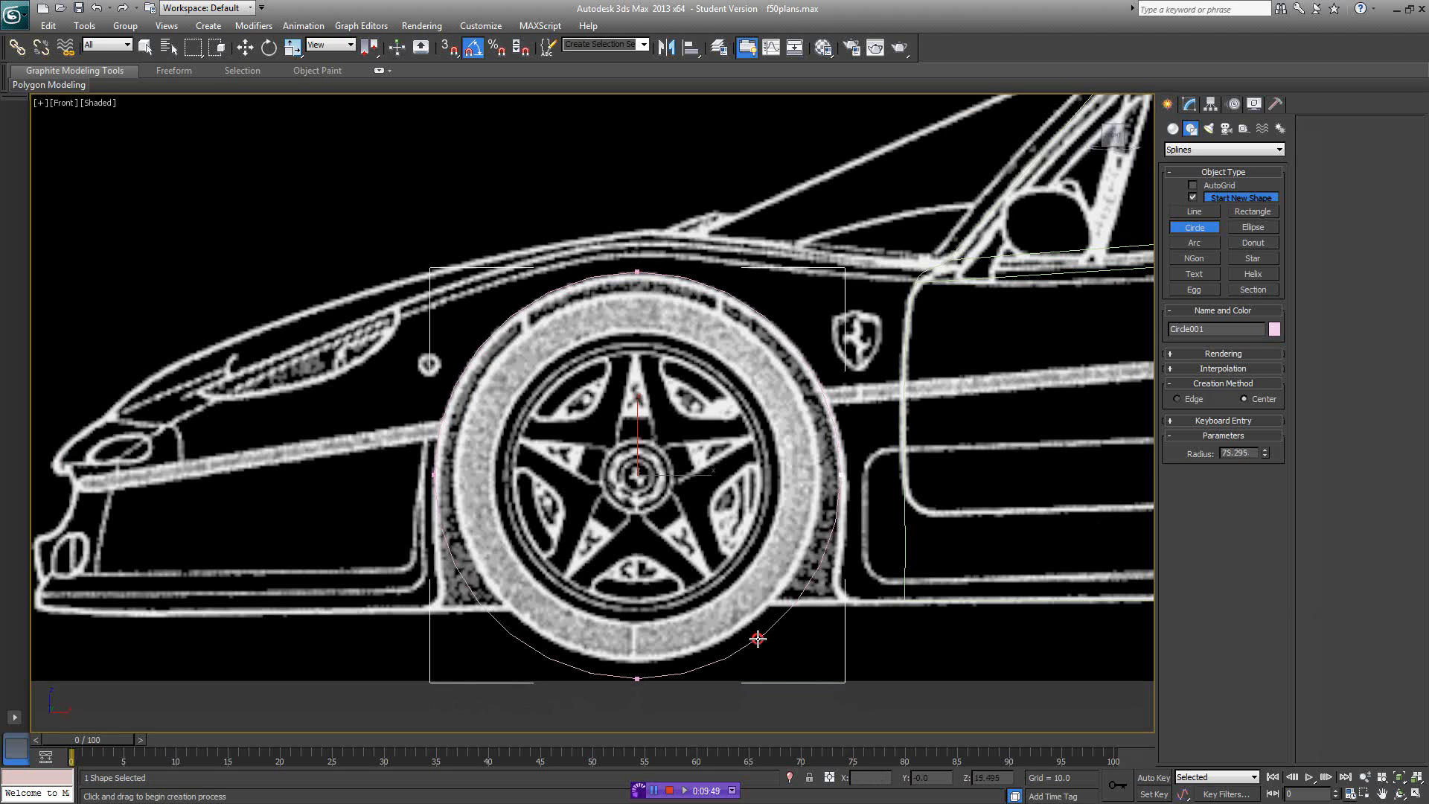
- Convert the wheel arch circle to an editable spline and divide its two lower segments with one vertex each
{"action": "key", "text": "F3"}
{"action": "key", "text": "w"}
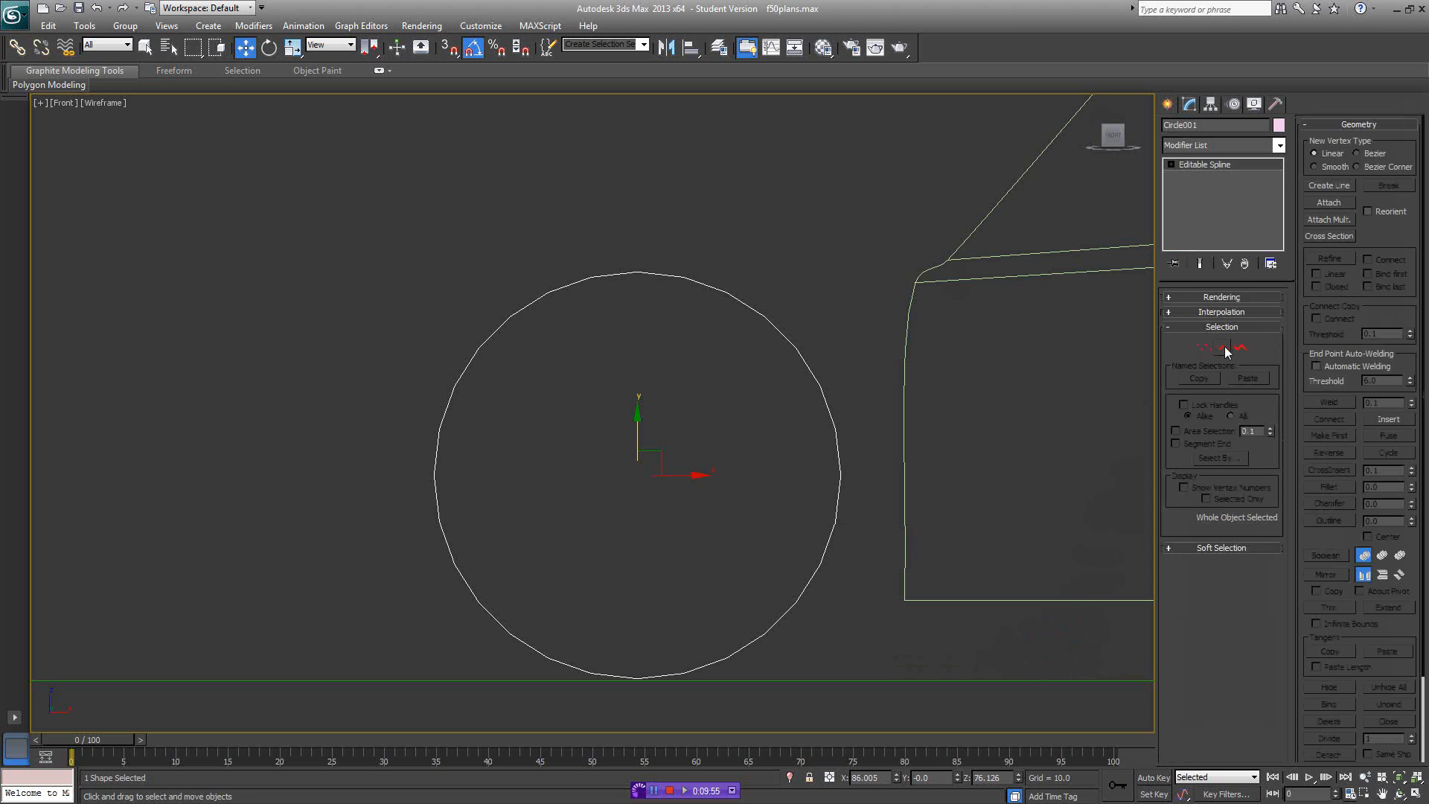
{"action": "left_click", "coordinate": [1225, 348]}
{"action": "middle_click_drag", "start_coordinate": [842, 474], "coordinate": [873, 452]}
{"action": "scroll", "coordinate": [873, 452], "scroll_direction": "down", "scroll_amount": 2}
{"action": "scroll", "coordinate": [858, 465], "scroll_direction": "up", "scroll_amount": 2}
{"action": "key", "text": "F3"}
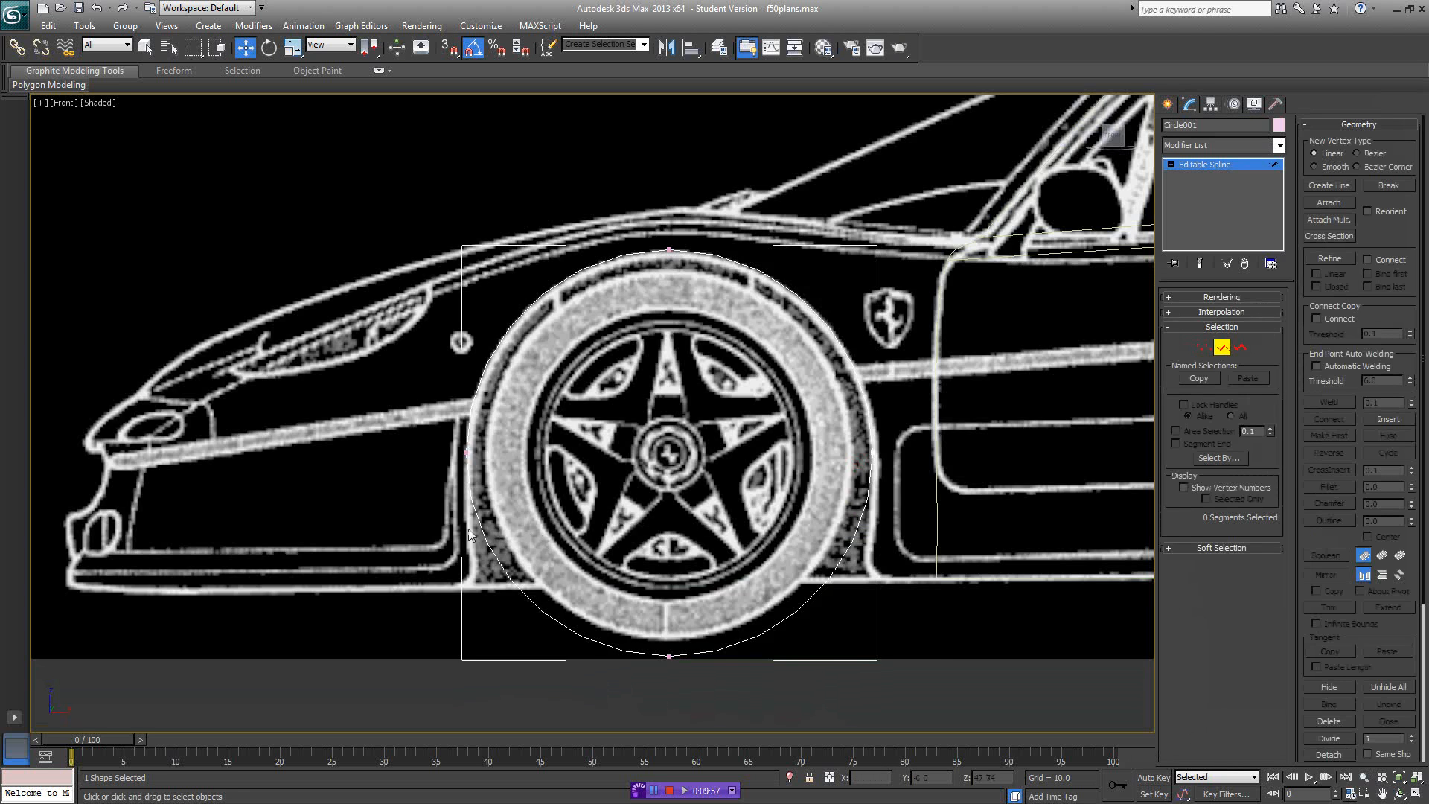
{"action": "key", "text": "F3"}
{"action": "left_click_drag", "start_coordinate": [872, 585], "coordinate": [874, 585]}
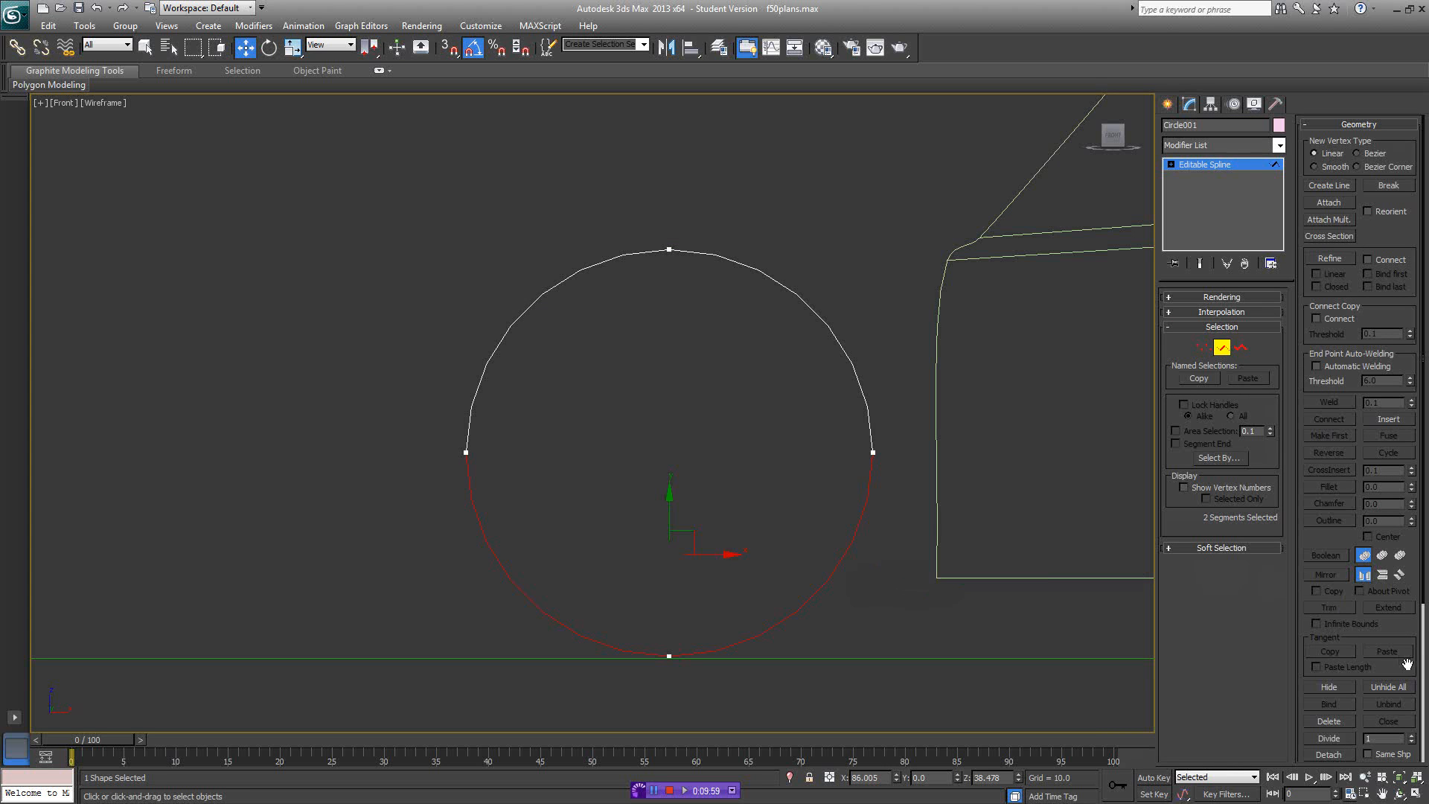
{"action": "left_click", "coordinate": [1337, 740]}
{"action": "middle_click_drag", "start_coordinate": [937, 554], "coordinate": [904, 553]}
{"action": "key", "text": "F3"}
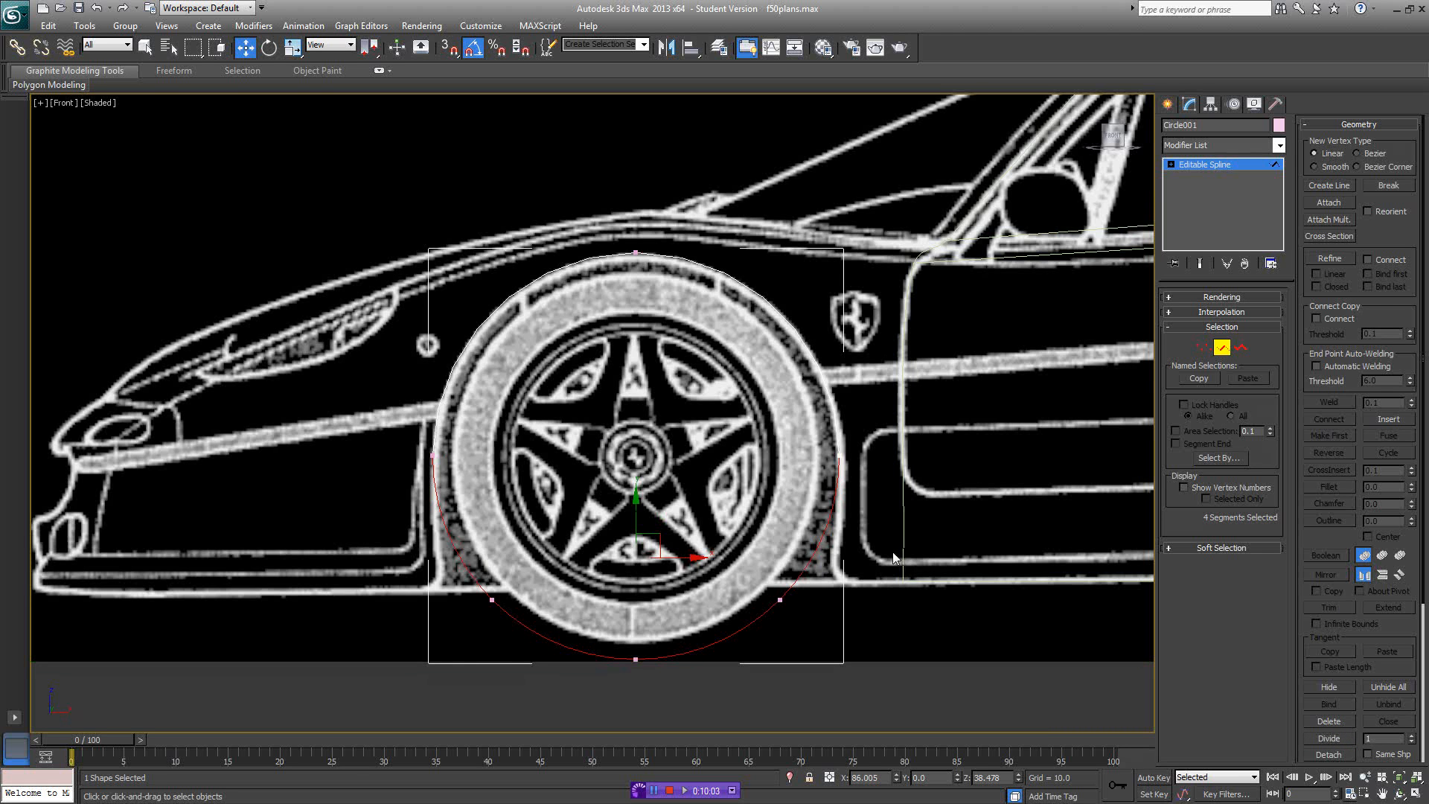
- Divide the circle's two upper segments with one vertex each
{"action": "key", "text": "F3"}
{"action": "mouse_move", "coordinate": [399, 329]}
{"action": "left_mouse_down"}
{"action": "mouse_move", "coordinate": [682, 371]}
{"action": "mouse_move", "coordinate": [827, 372]}
{"action": "left_mouse_up"}
{"action": "left_click", "coordinate": [1328, 754]}
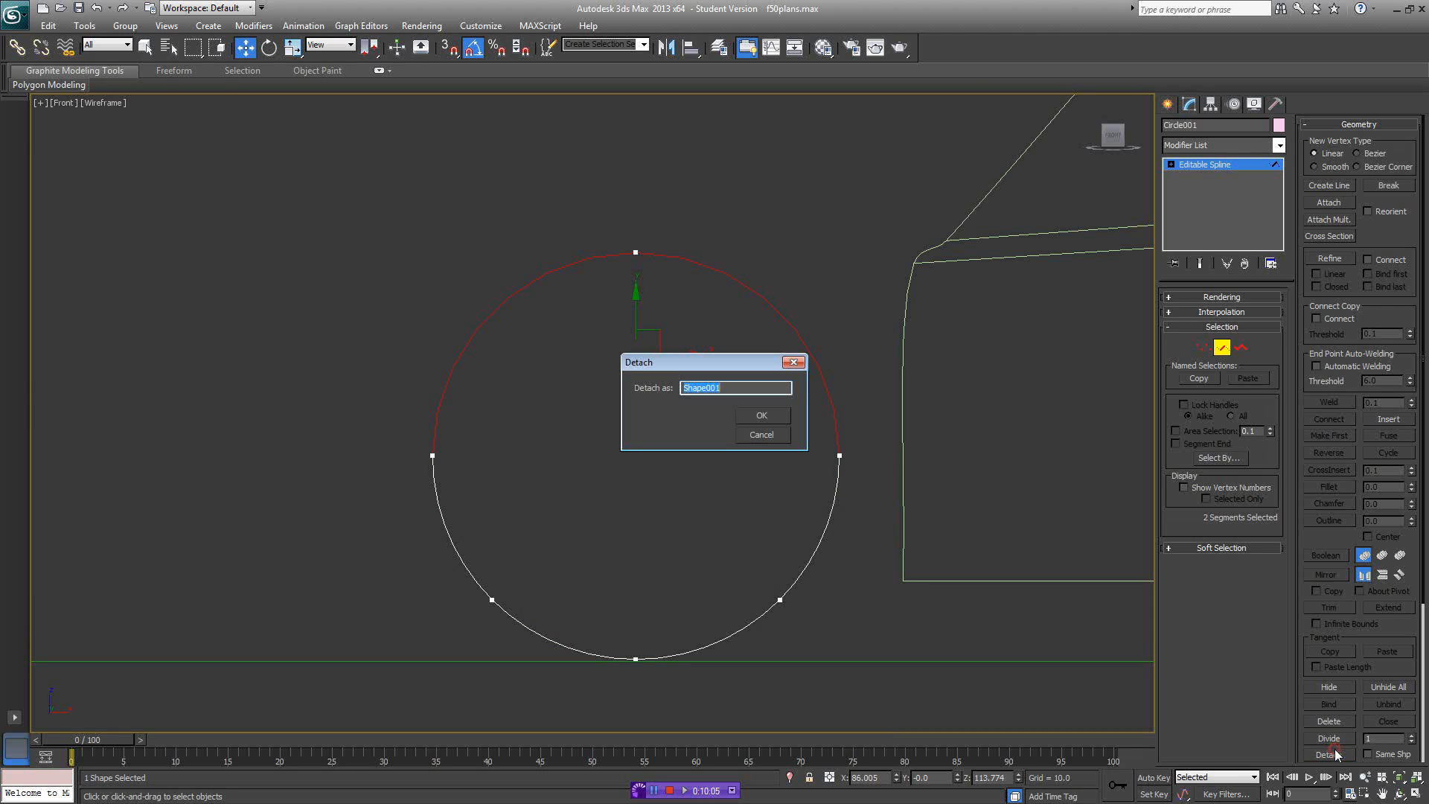
{"action": "left_click", "coordinate": [766, 431]}
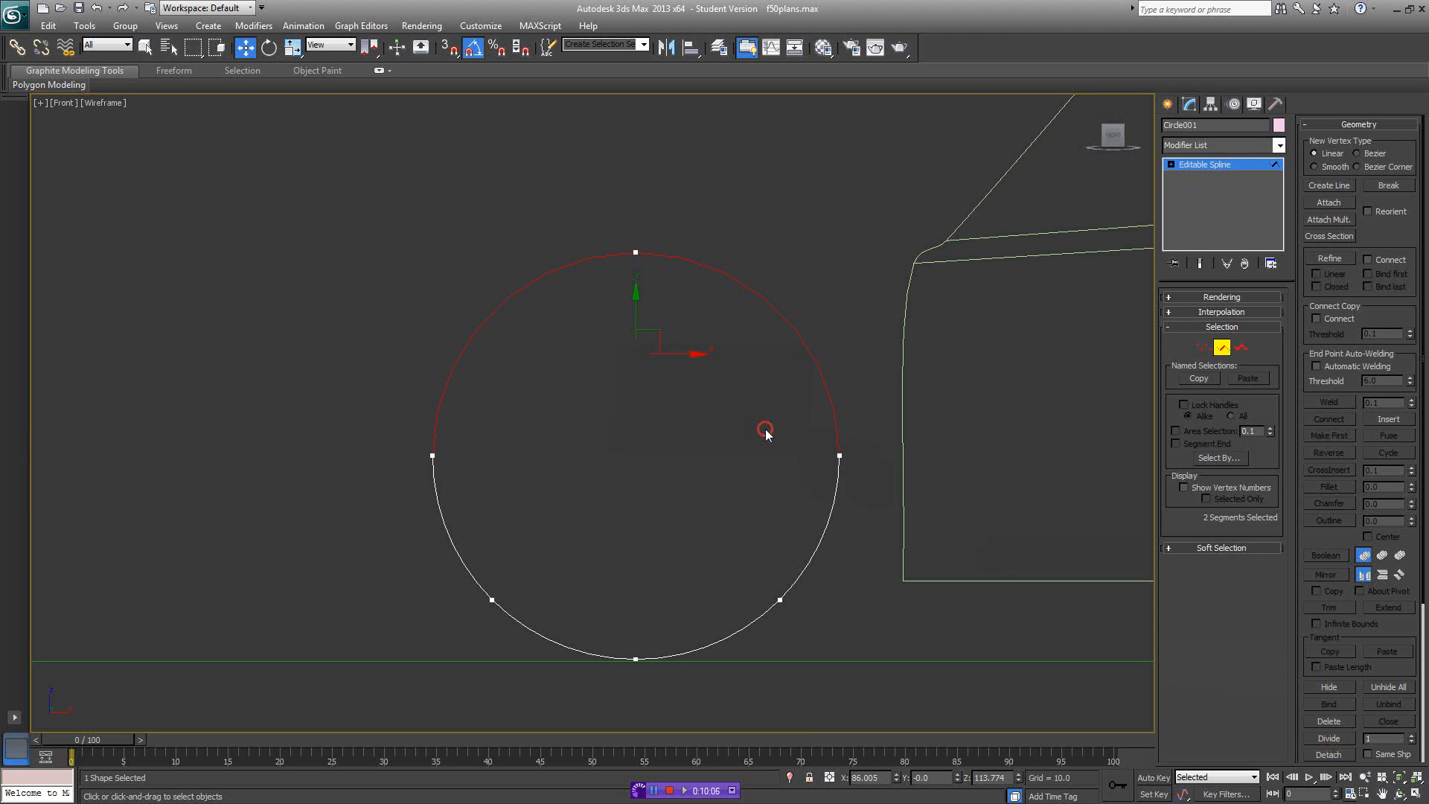
{"action": "left_click", "coordinate": [1341, 739]}
{"action": "middle_click_drag", "start_coordinate": [954, 516], "coordinate": [976, 507]}
{"action": "key", "text": "F3"}
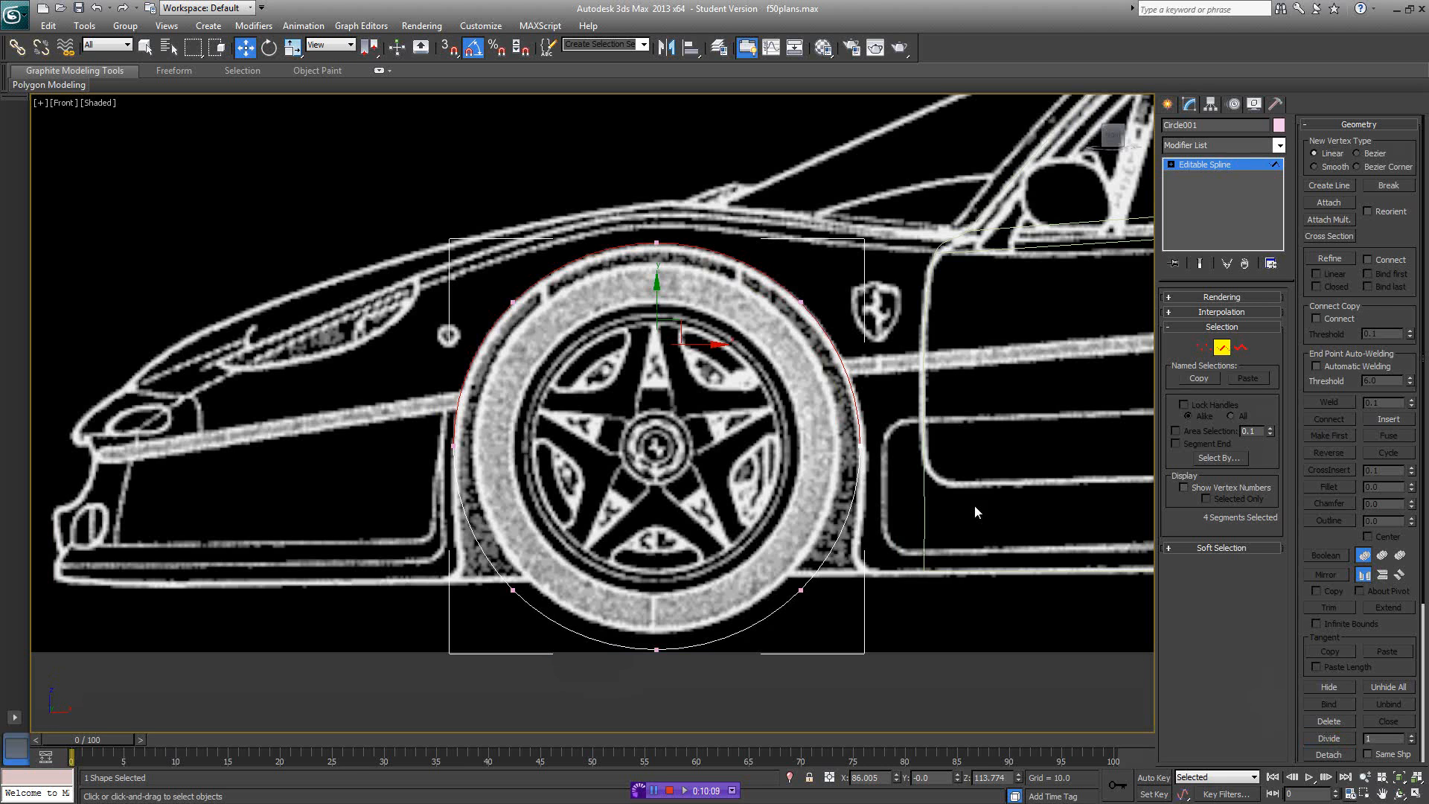
- Delete the two segments at the bottom of the circle to leave an open wheel arch
{"action": "key", "text": "F3"}
{"action": "left_click_drag", "start_coordinate": [716, 600], "coordinate": [609, 681]}
{"action": "key", "text": "Delete"}
- Move the arch's two open end vertices onto the lower corners of the blueprint wheel arch and straighten the curve ends
{"action": "left_click", "coordinate": [1204, 347]}
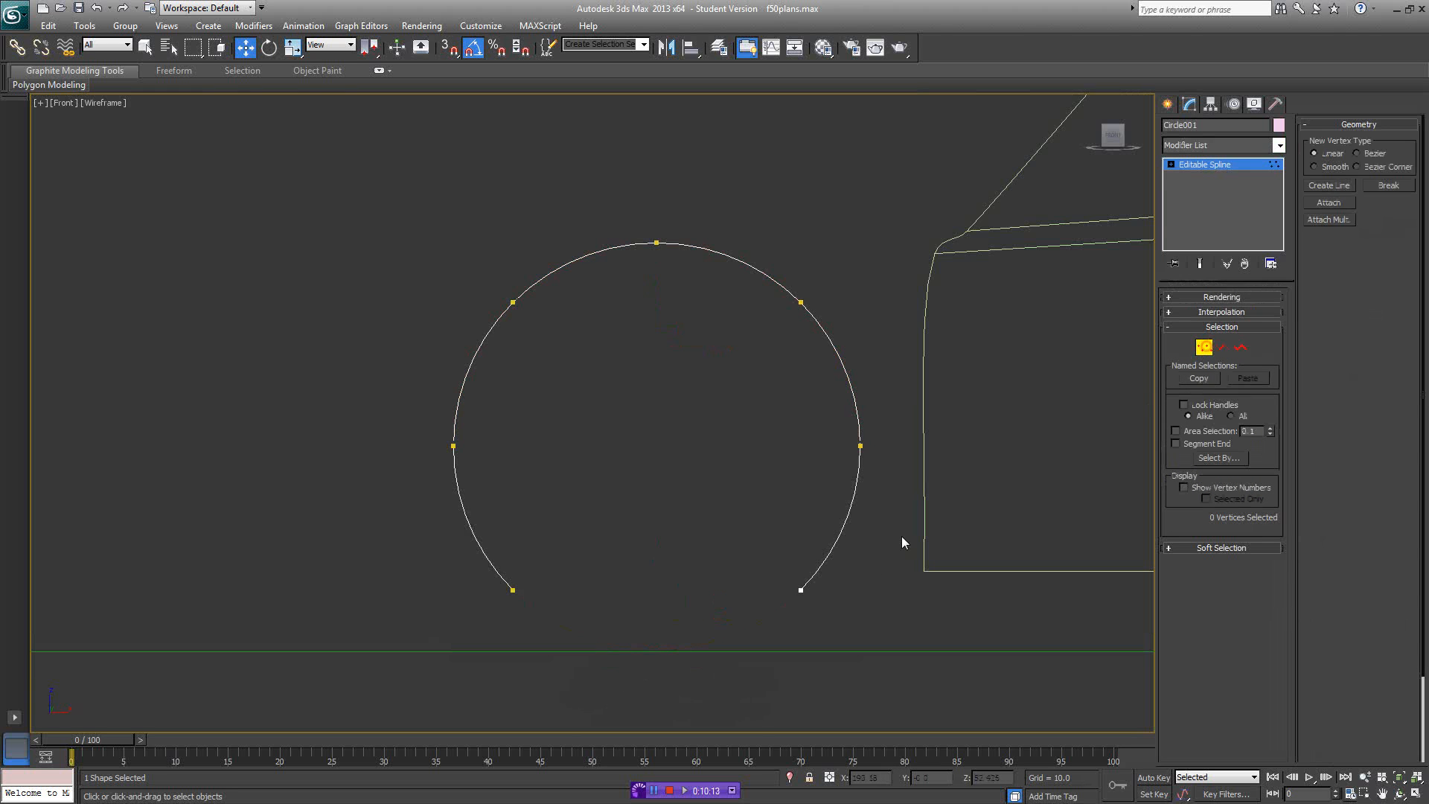
{"action": "left_click", "coordinate": [801, 590]}
{"action": "key", "text": "F3"}
{"action": "left_click_drag", "start_coordinate": [849, 577], "coordinate": [880, 562]}
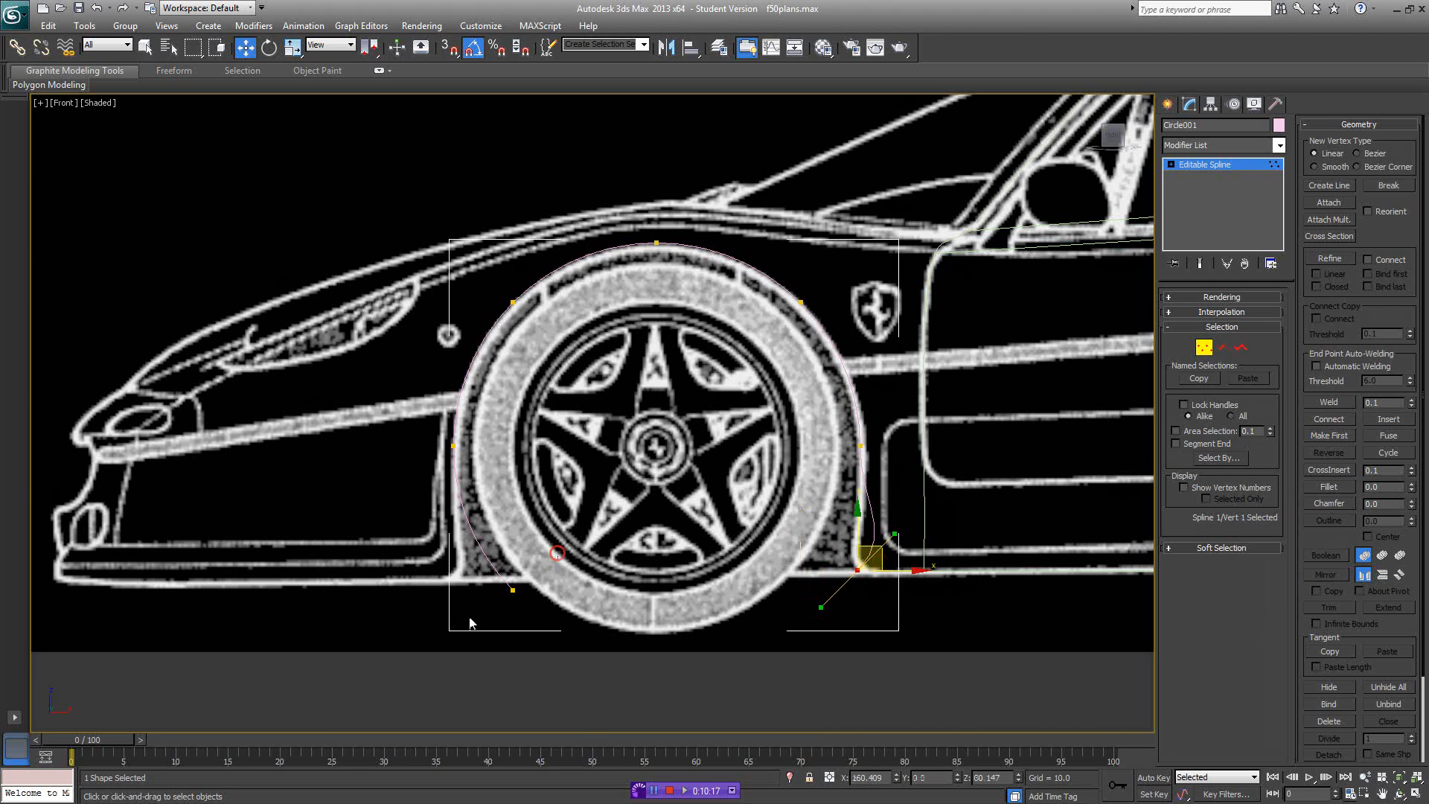
{"action": "left_click", "coordinate": [513, 590]}
{"action": "mouse_move", "coordinate": [539, 574]}
{"action": "left_mouse_down"}
{"action": "mouse_move", "coordinate": [484, 563]}
{"action": "mouse_move", "coordinate": [873, 599]}
{"action": "left_mouse_up"}
{"action": "key", "text": "F3"}
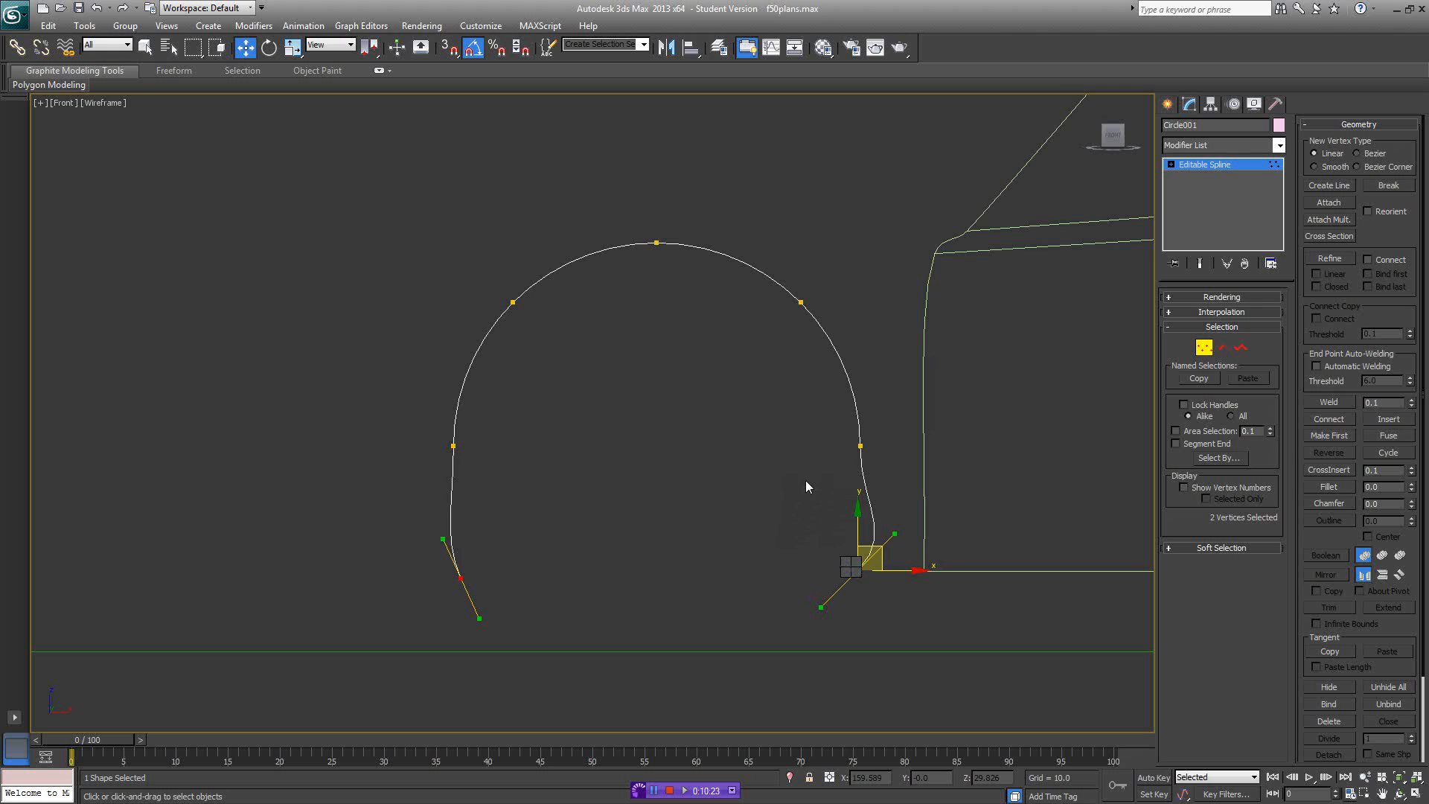
{"action": "left_click", "coordinate": [806, 480]}
{"action": "key", "text": "F3"}
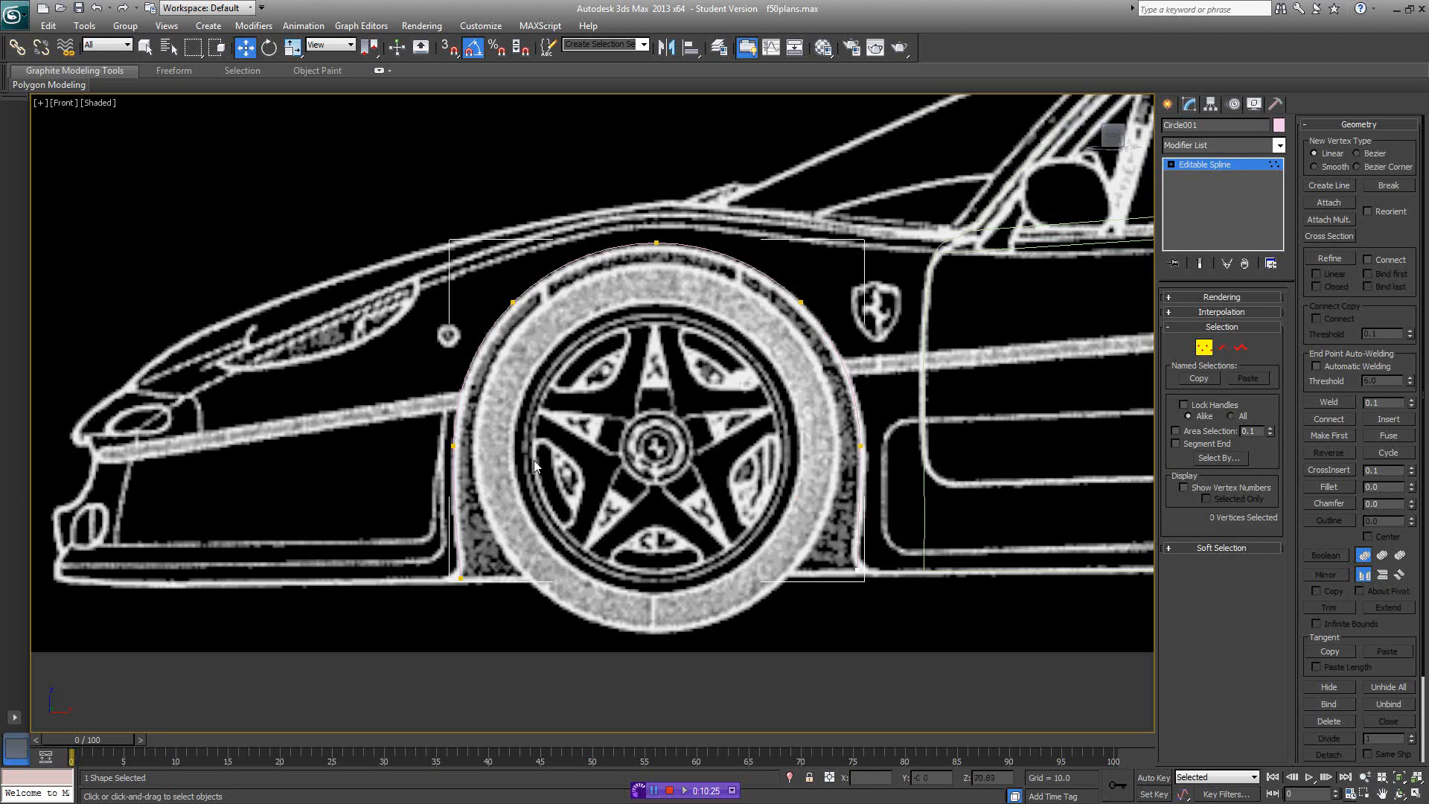
- Move the whole wheel arch spline sideways in the top view to the car's outer side, in line with the door splines
{"action": "key", "text": "F3"}
{"action": "middle_click_drag", "start_coordinate": [779, 450], "coordinate": [699, 501]}
{"action": "scroll", "coordinate": [699, 501], "scroll_direction": "down", "scroll_amount": 2}
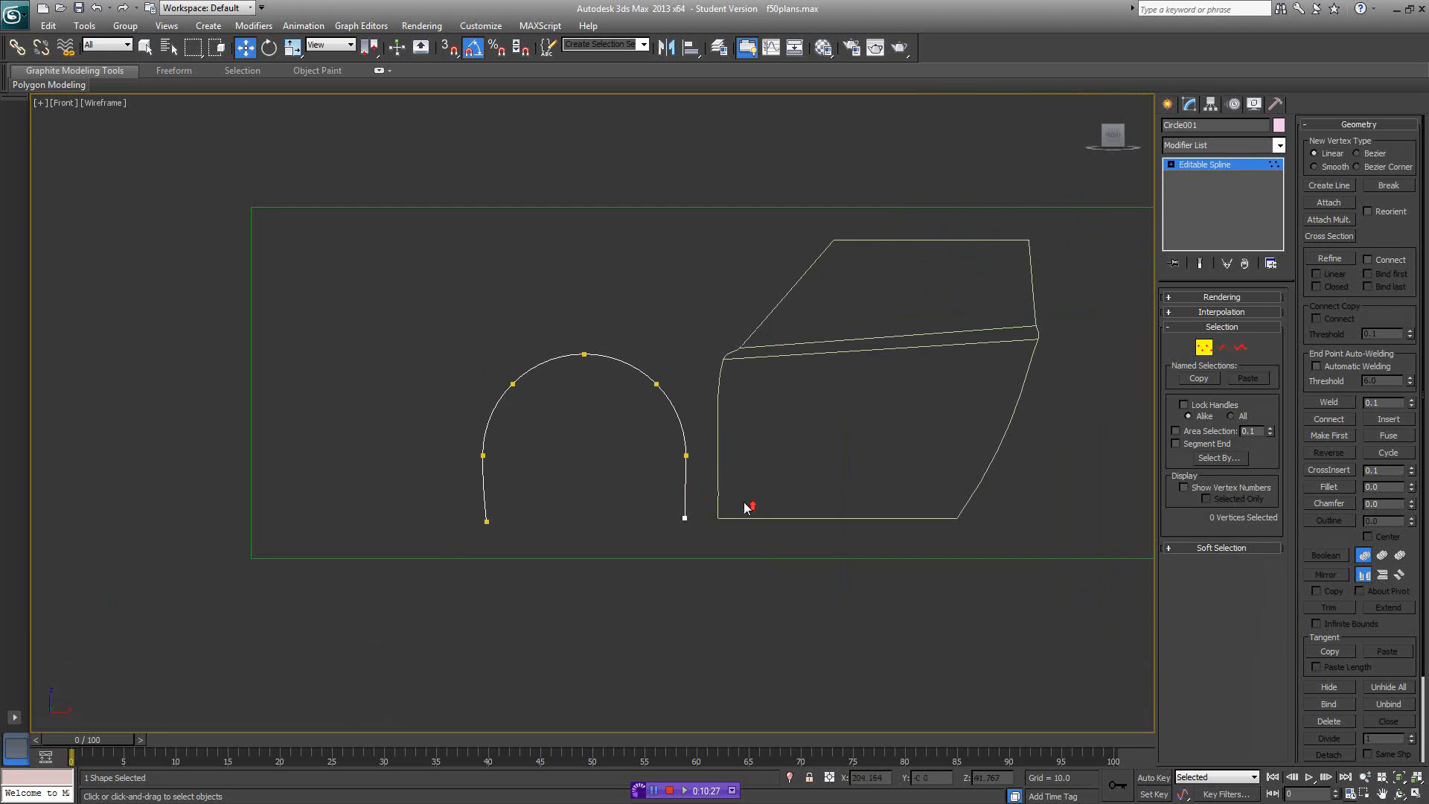
{"action": "scroll", "coordinate": [781, 488], "scroll_direction": "up", "scroll_amount": 1}
{"action": "middle_click_drag", "start_coordinate": [813, 459], "coordinate": [800, 466]}
{"action": "scroll", "coordinate": [789, 471], "scroll_direction": "down", "scroll_amount": 3}
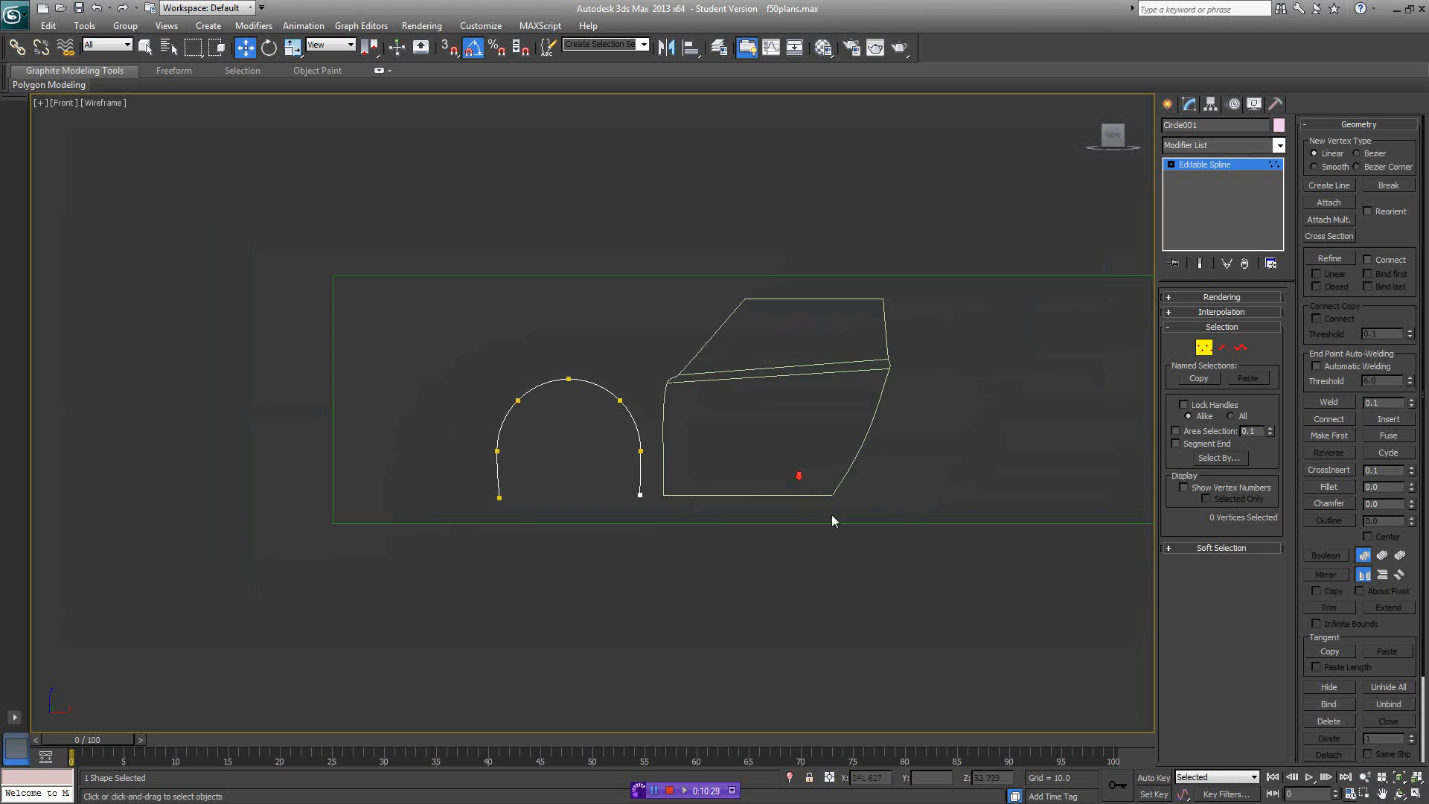
{"action": "left_click", "coordinate": [1413, 793]}
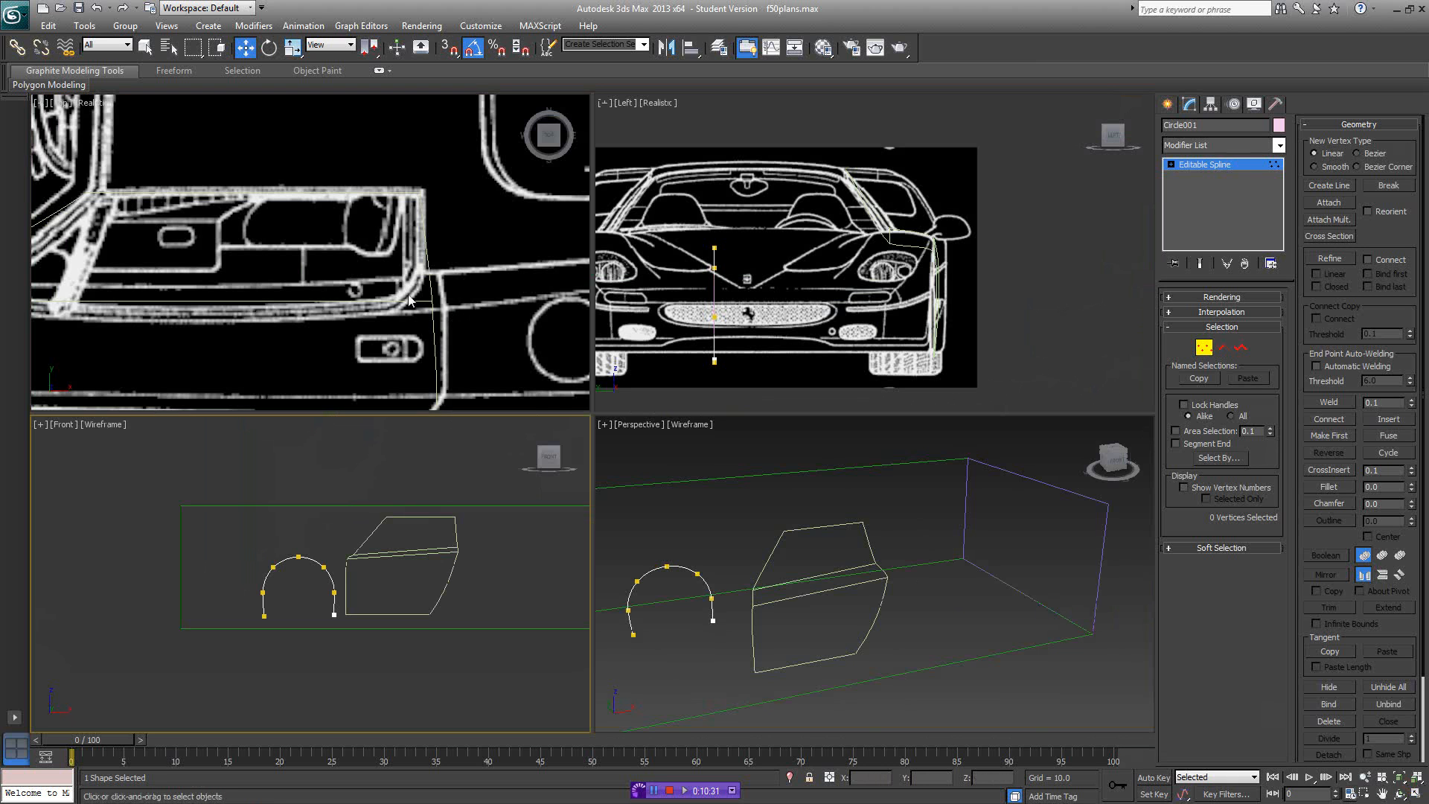
{"action": "scroll", "coordinate": [251, 253], "scroll_direction": "down", "scroll_amount": 3}
{"action": "middle_click_drag", "start_coordinate": [251, 253], "coordinate": [325, 296]}
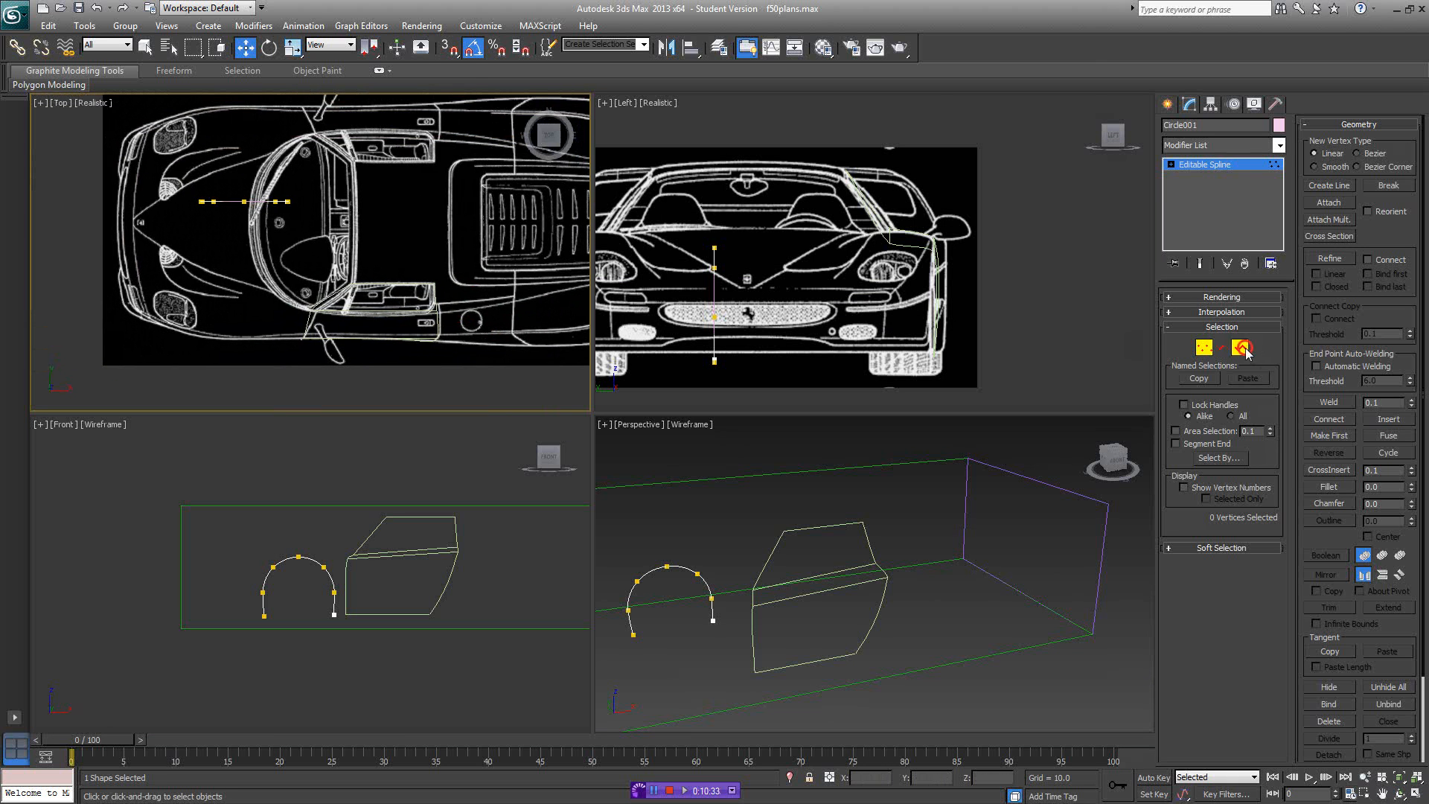
{"action": "left_click", "coordinate": [1242, 347]}
{"action": "key", "text": "F3"}
{"action": "left_click", "coordinate": [262, 211]}
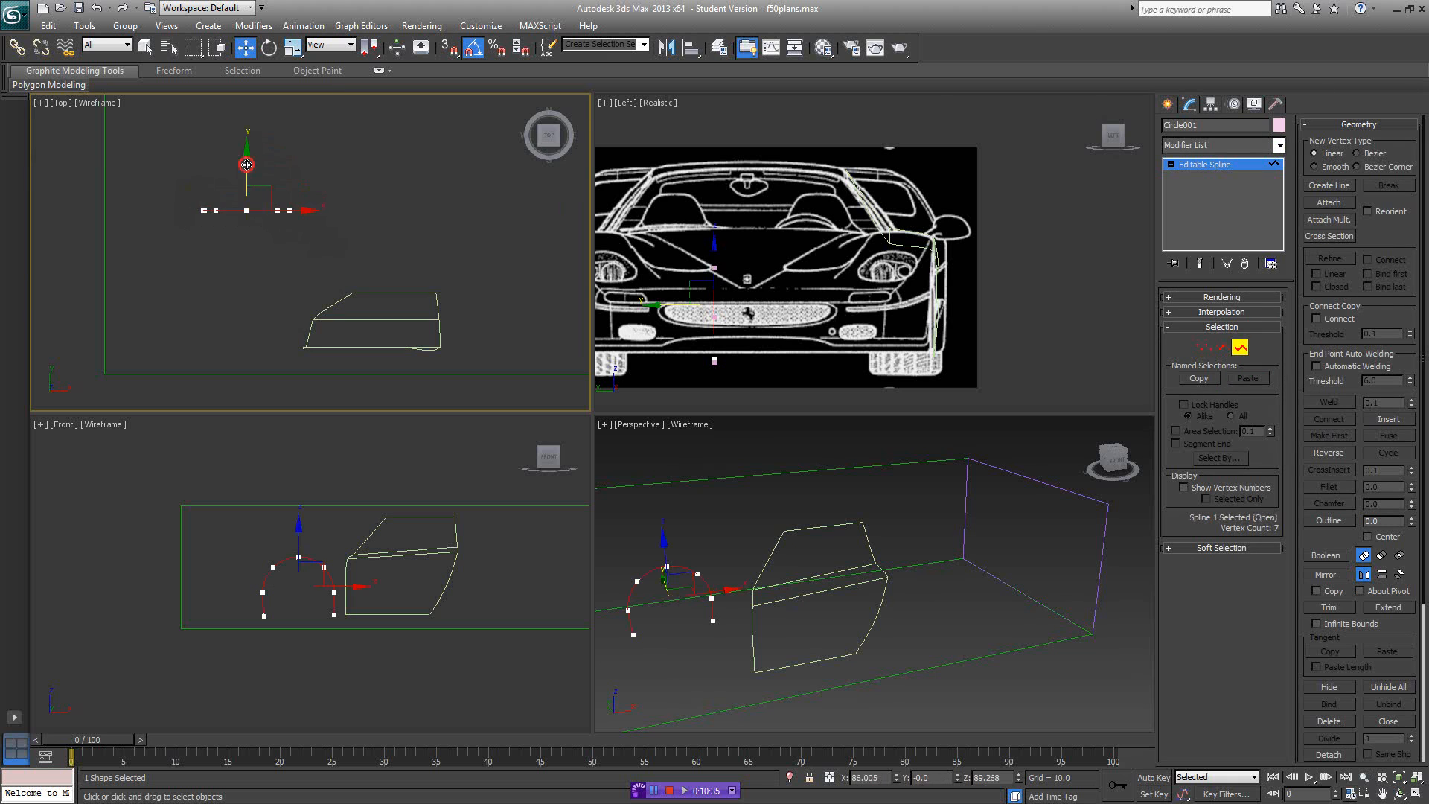
{"action": "key", "text": "F3"}
{"action": "left_click_drag", "start_coordinate": [272, 309], "coordinate": [283, 302]}
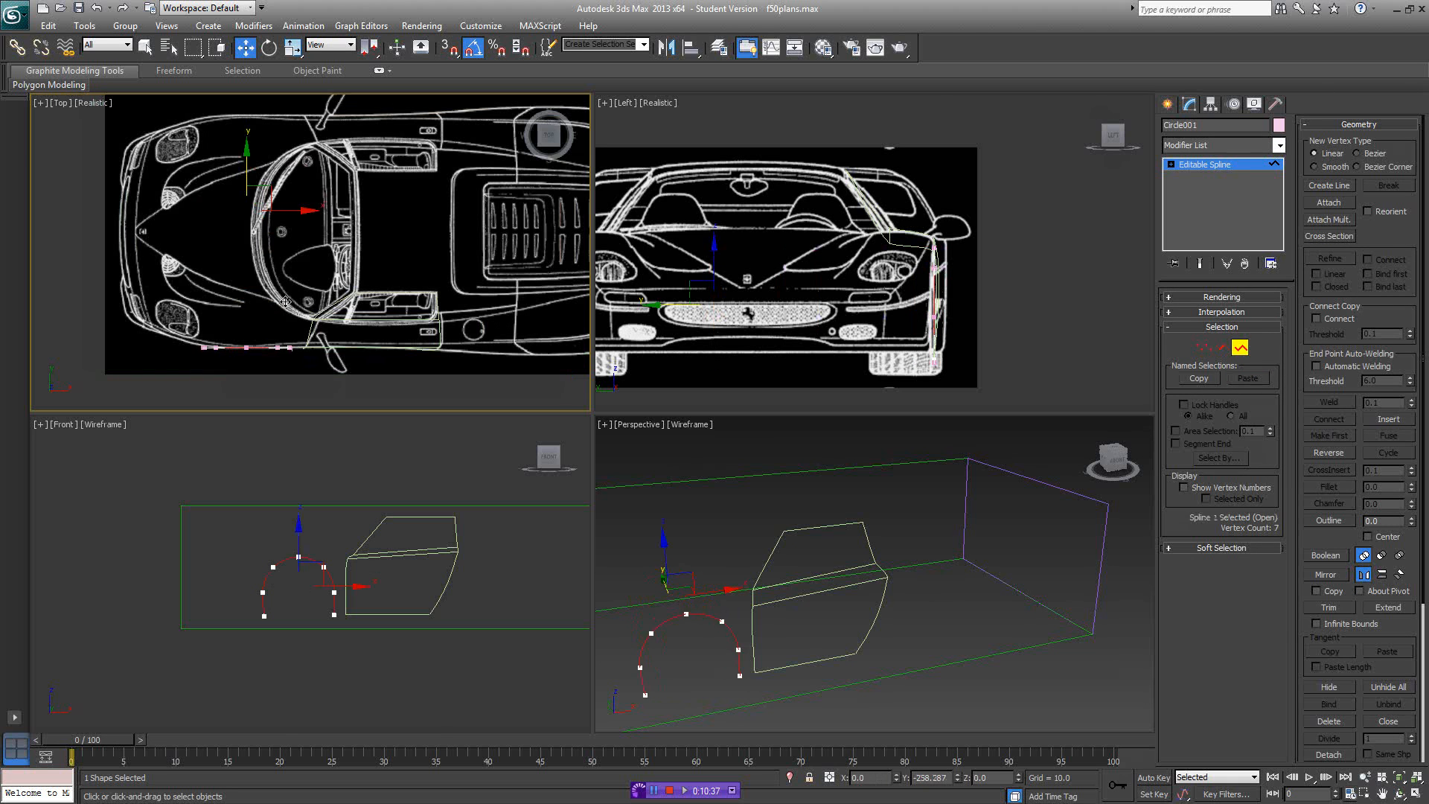
{"action": "left_click", "coordinate": [285, 301]}
- Check the wheel arch placement in perspective, and attach the arch spline to the door spline object
{"action": "right_click", "coordinate": [950, 542]}
{"action": "key", "text": "F3"}
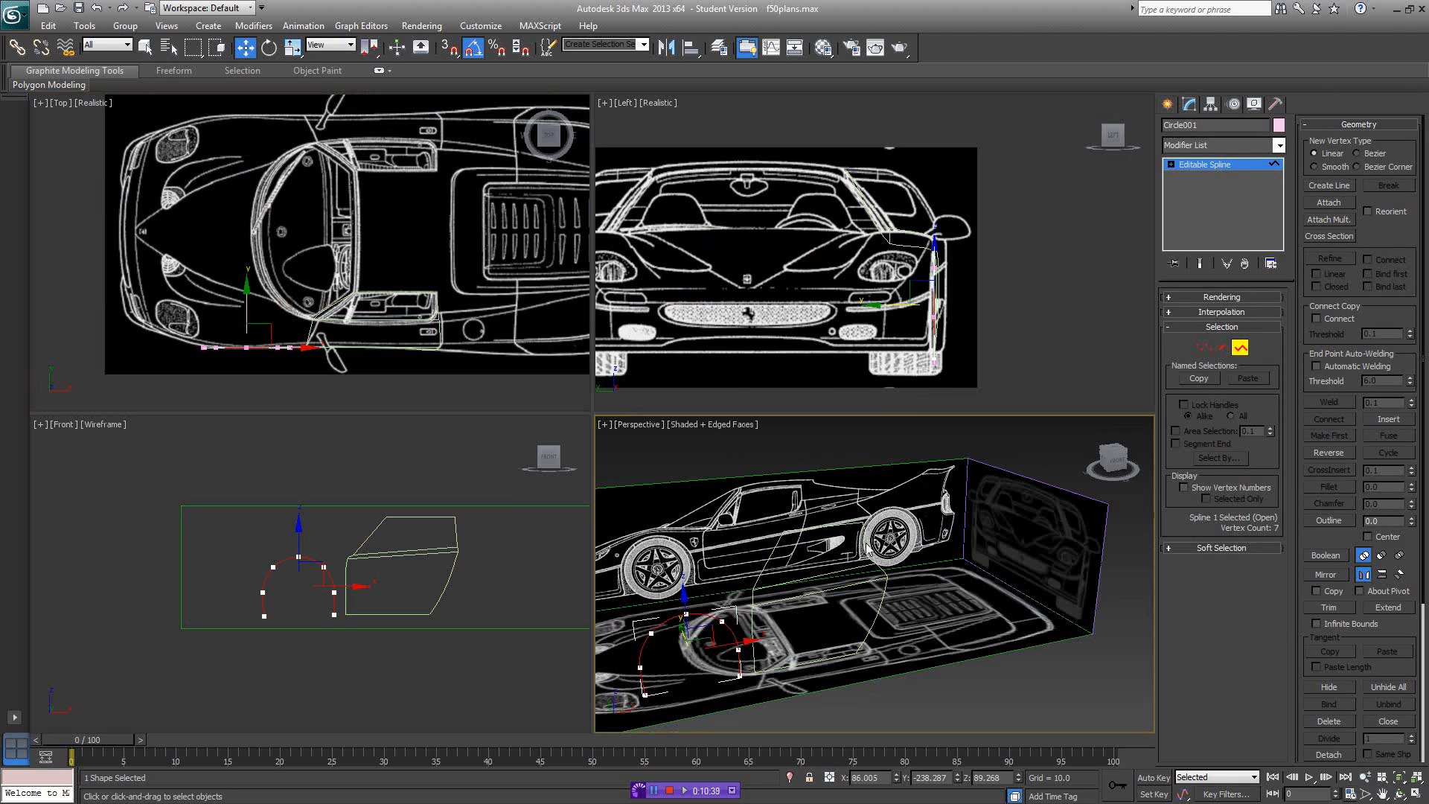
{"action": "mouse_move", "coordinate": [819, 596]}
{"action": "middle_mouse_down", "text": "alt"}
{"action": "mouse_move", "coordinate": [855, 603]}
{"action": "mouse_move", "coordinate": [900, 577]}
{"action": "mouse_move", "coordinate": [883, 579]}
{"action": "mouse_move", "coordinate": [891, 591]}
{"action": "middle_mouse_up", "text": "alt"}
{"action": "key", "text": "F3"}
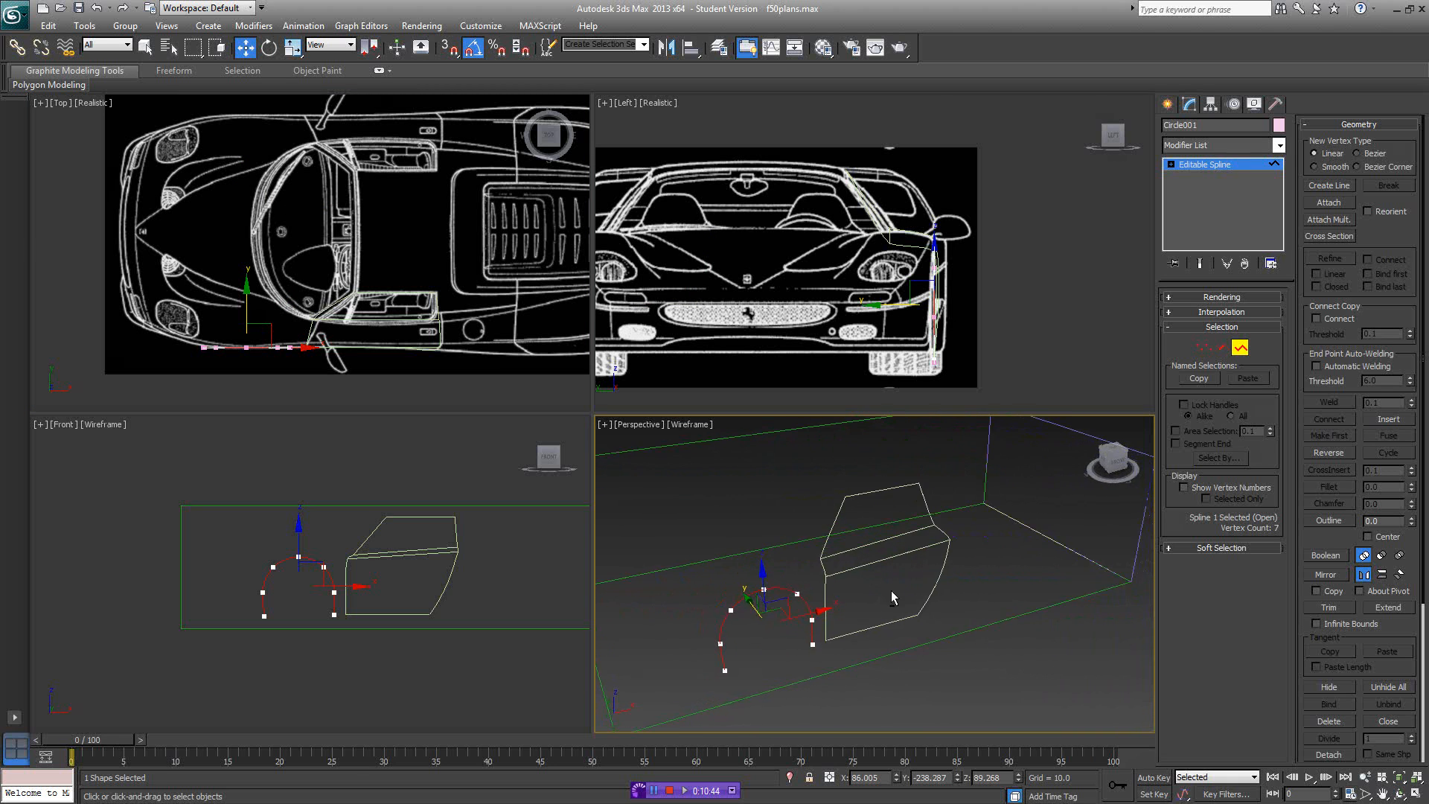
{"action": "left_click", "coordinate": [1241, 348]}
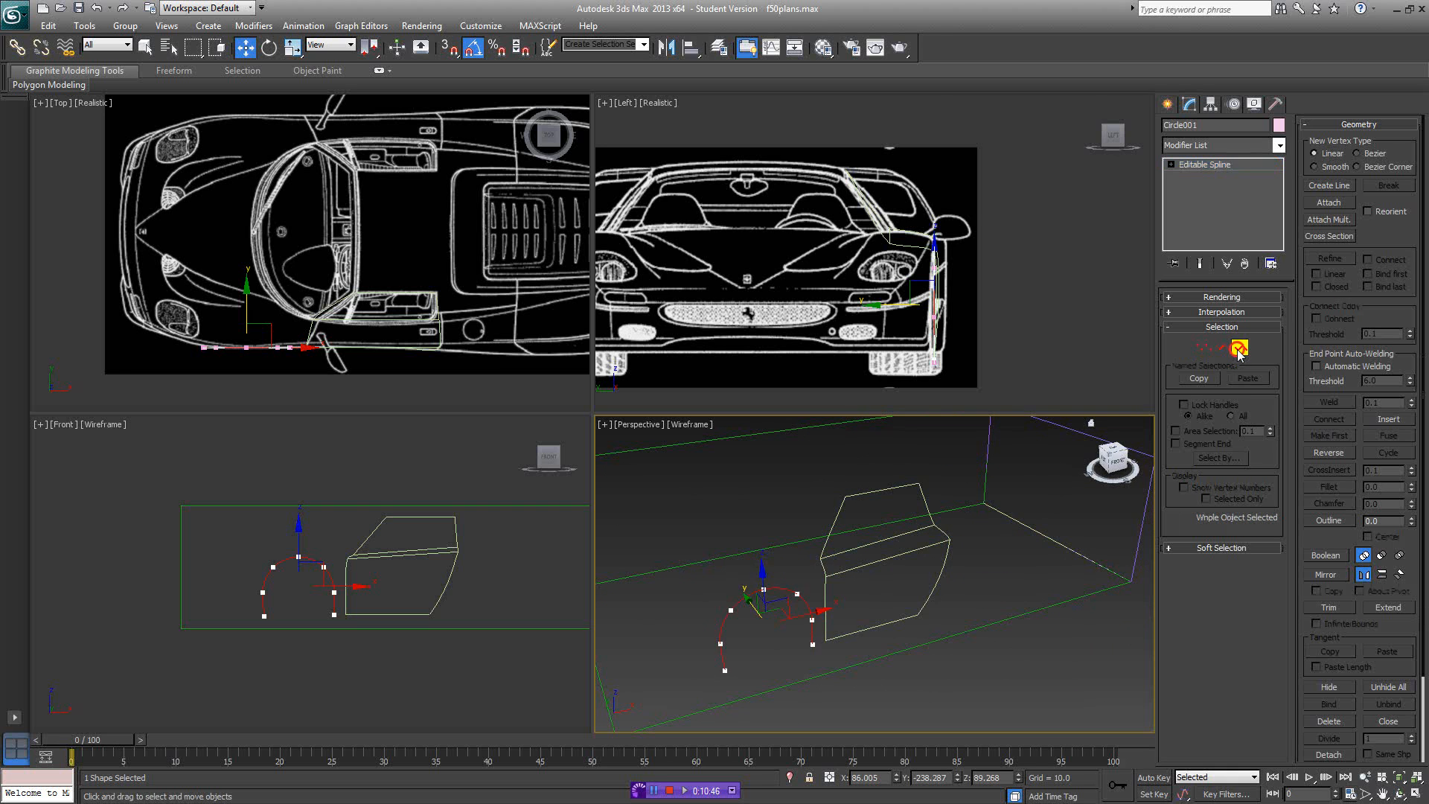
{"action": "left_click", "coordinate": [937, 545]}
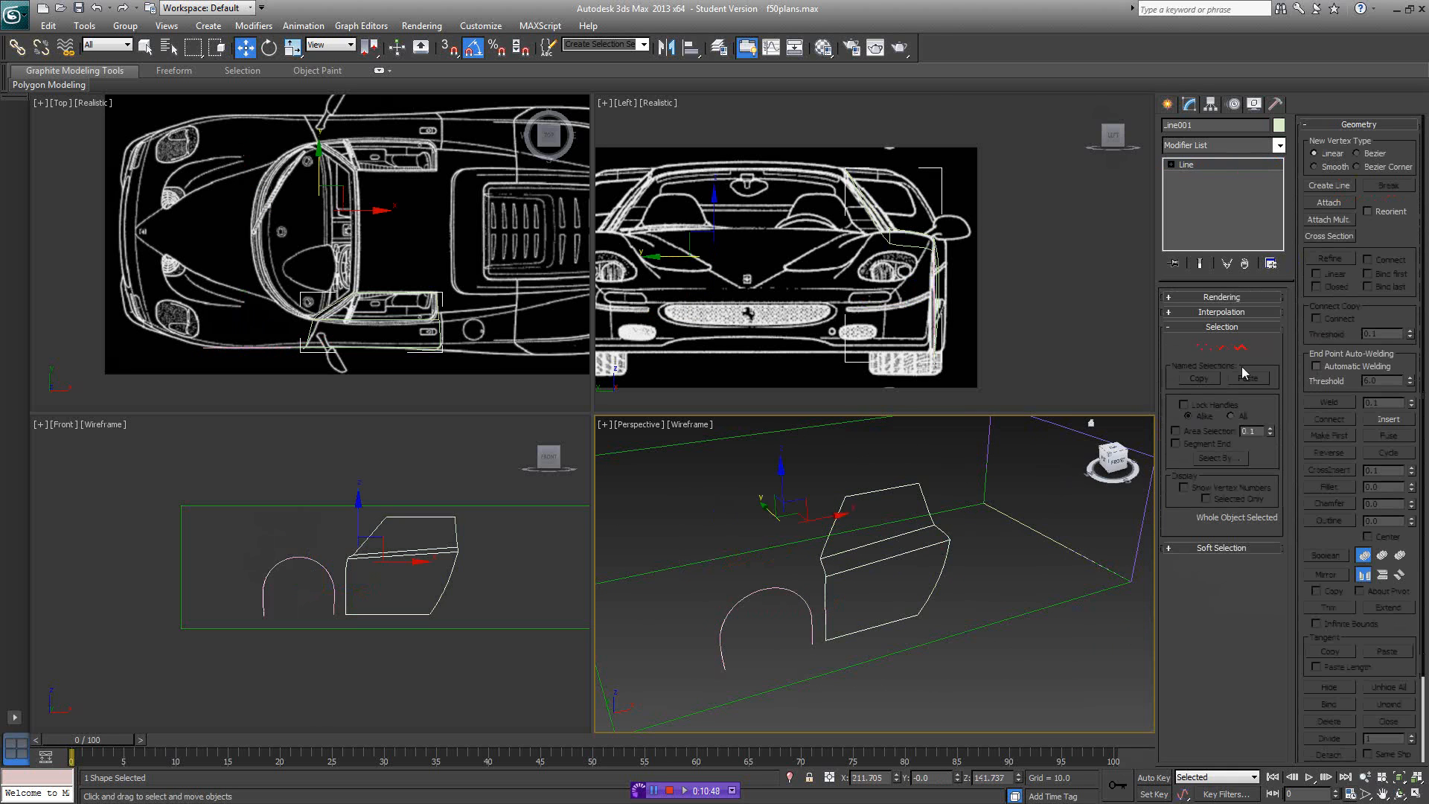
{"action": "left_click", "coordinate": [1328, 203]}
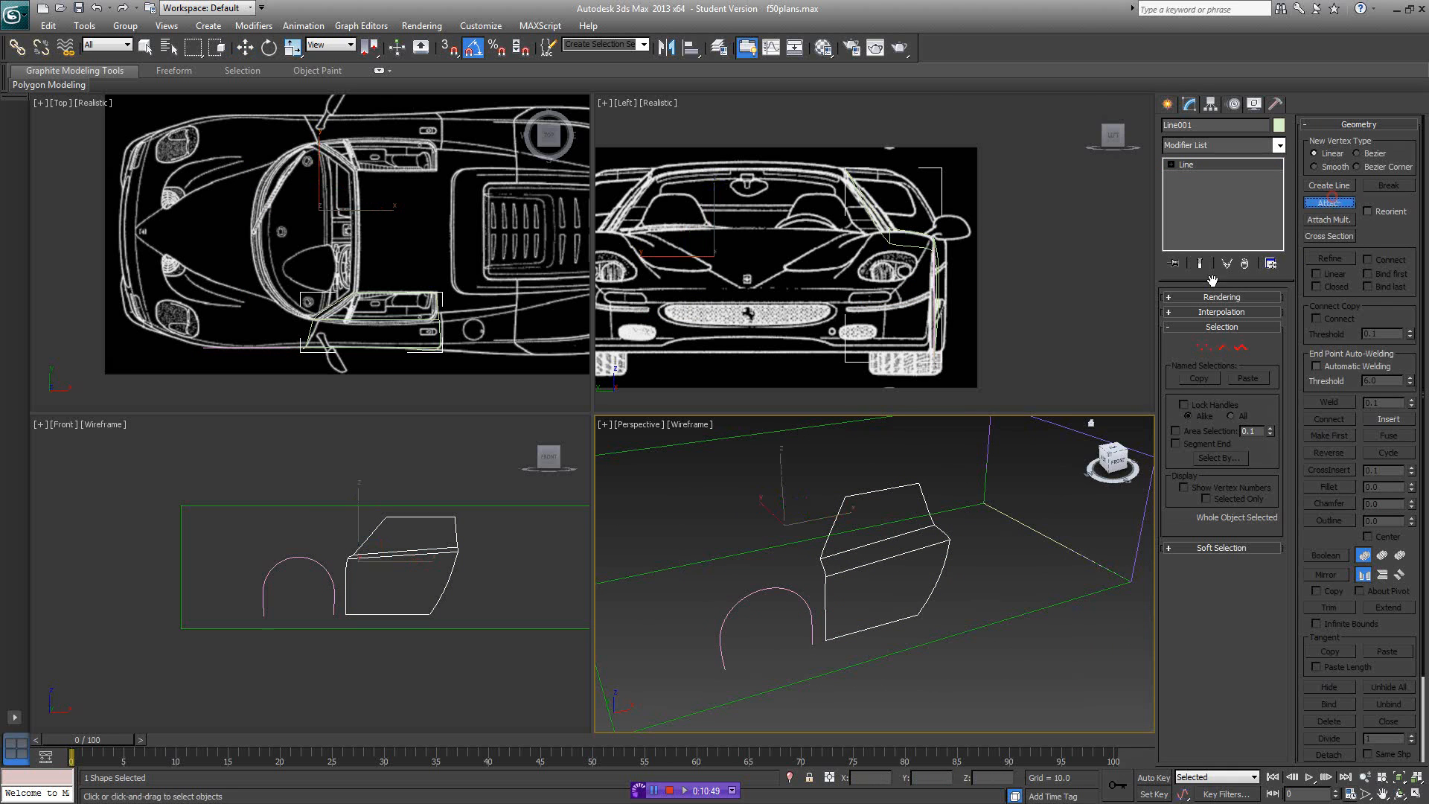
{"action": "left_click", "coordinate": [797, 596]}
{"action": "right_click", "coordinate": [797, 596]}
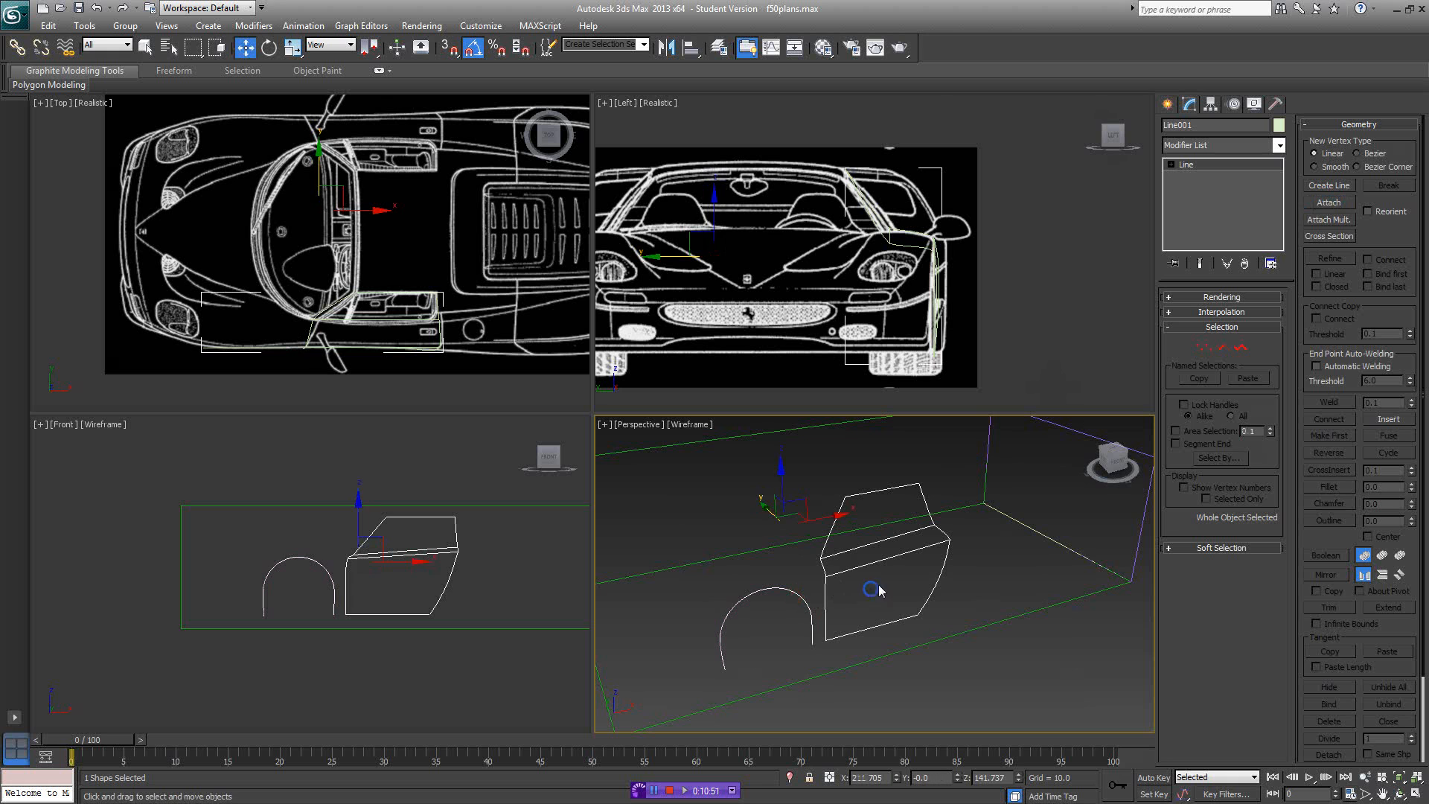
- Turn on Vertex Ticks in the spline object's display properties and check the ticks in perspective with the object deselected
{"action": "left_click", "coordinate": [1206, 347]}
{"action": "middle_click_drag", "start_coordinate": [1011, 499], "coordinate": [971, 571], "text": "alt"}
{"action": "scroll", "coordinate": [949, 560], "scroll_direction": "up", "scroll_amount": 3}
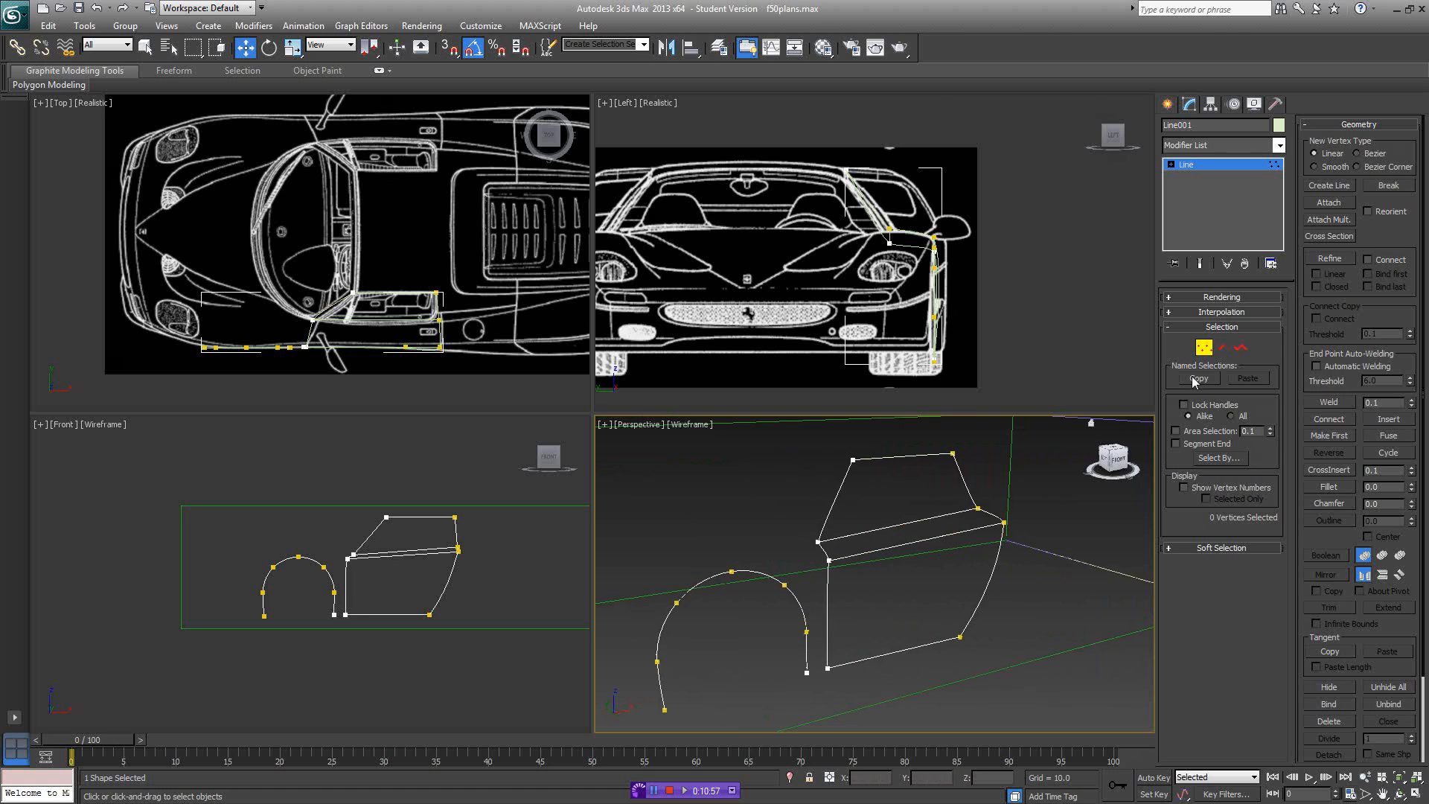
{"action": "left_click", "coordinate": [1197, 350]}
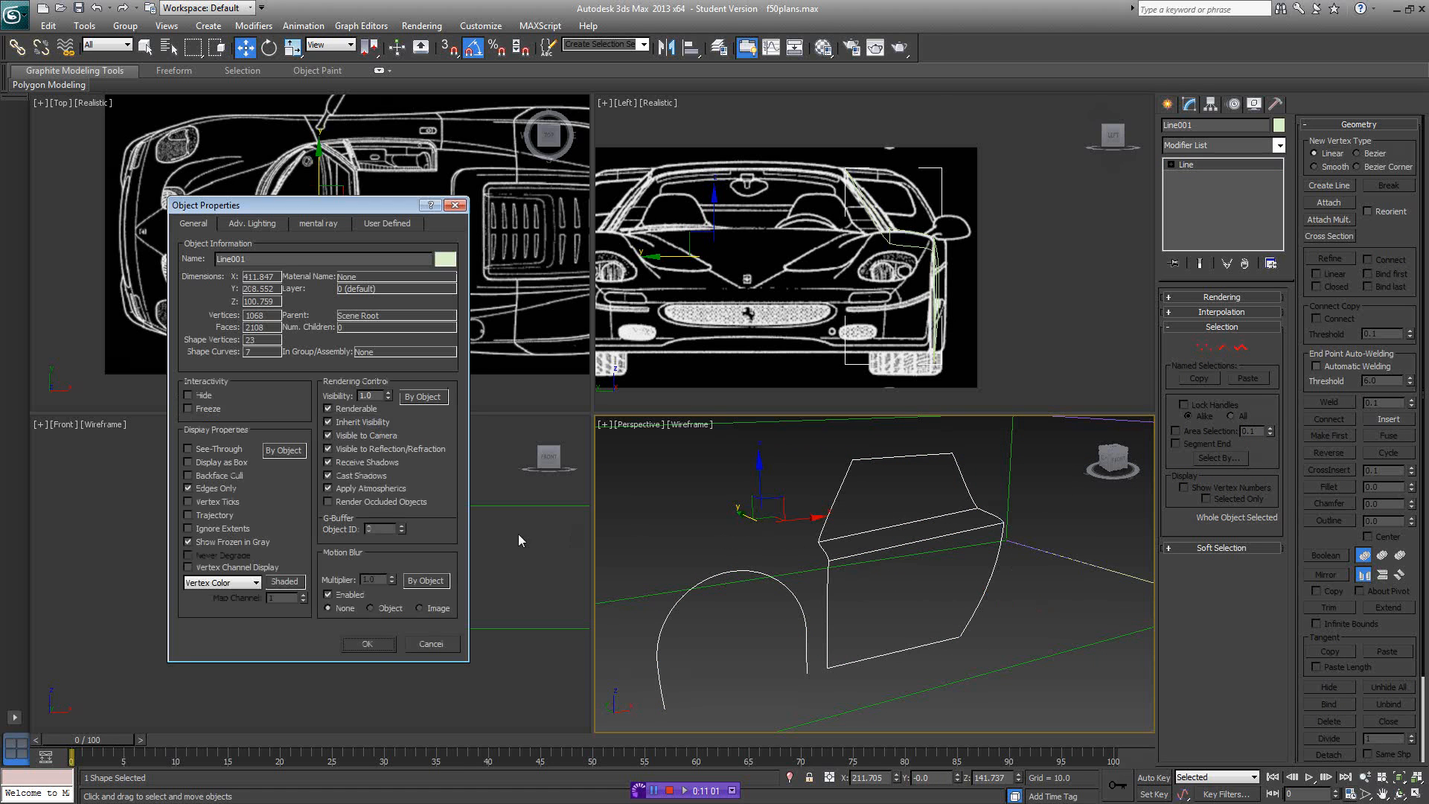
{"action": "left_click", "coordinate": [368, 642]}
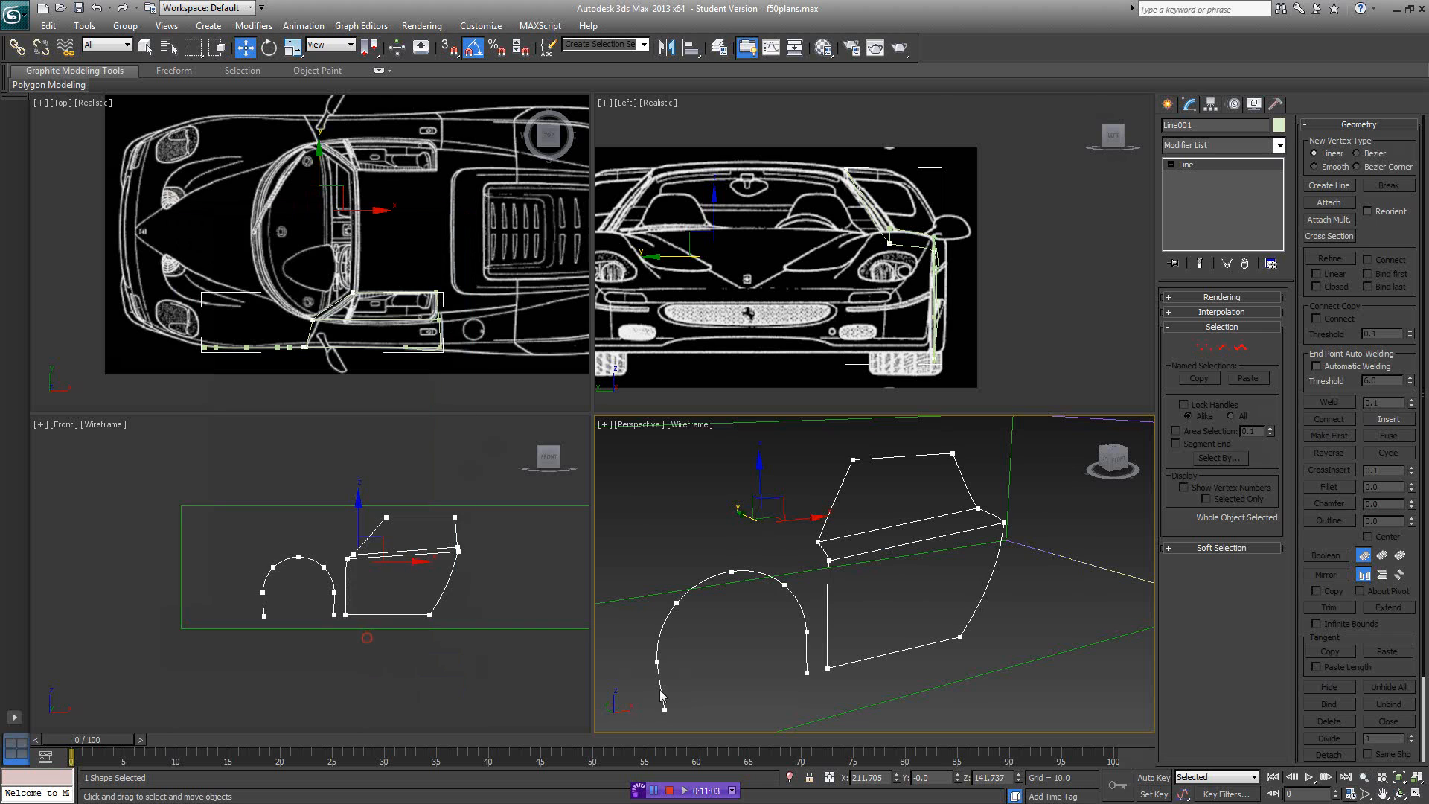
{"action": "left_click", "coordinate": [1024, 725]}
{"action": "middle_click_drag", "start_coordinate": [1023, 726], "coordinate": [972, 654], "text": "alt"}
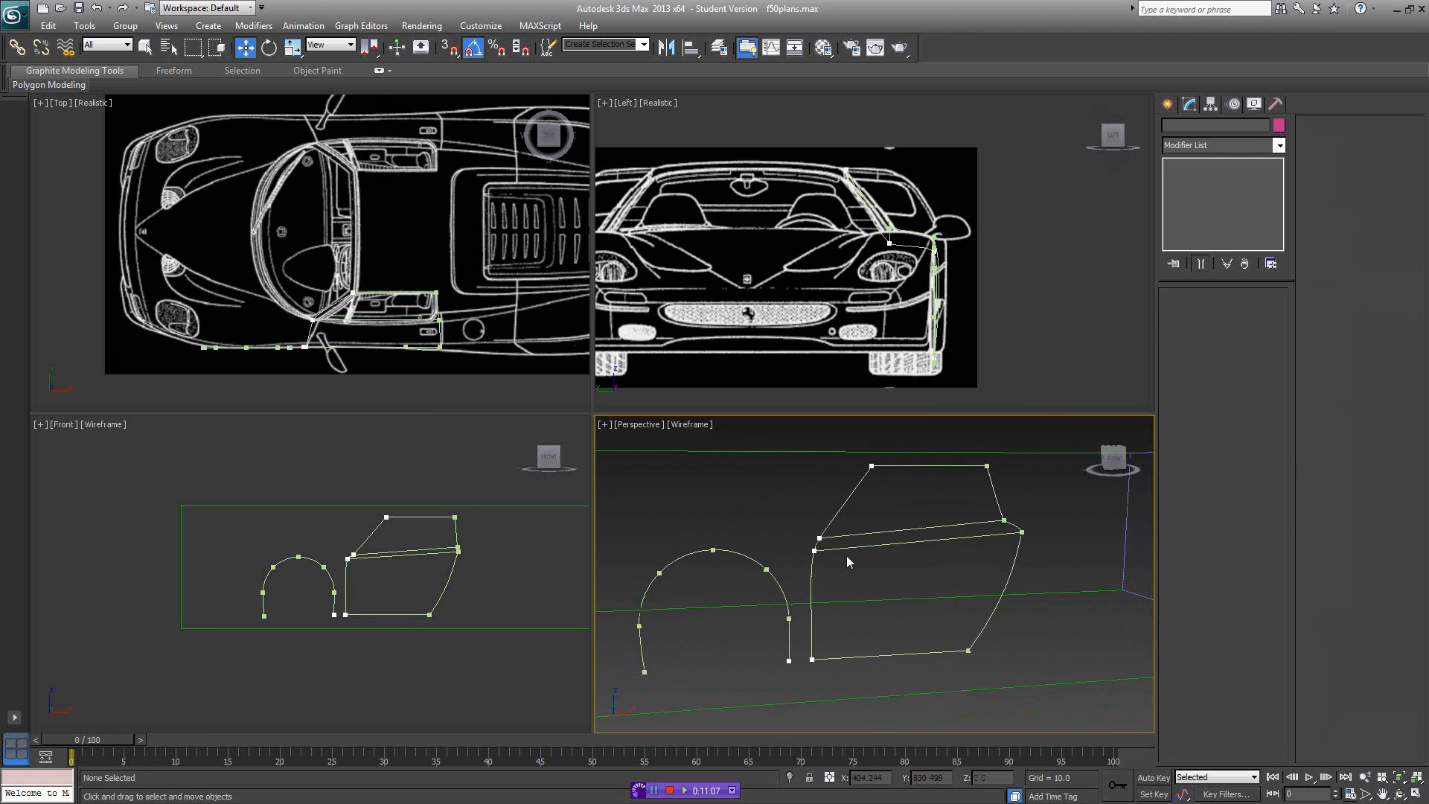
{"action": "middle_click_drag", "start_coordinate": [843, 574], "coordinate": [953, 570], "text": "alt"}
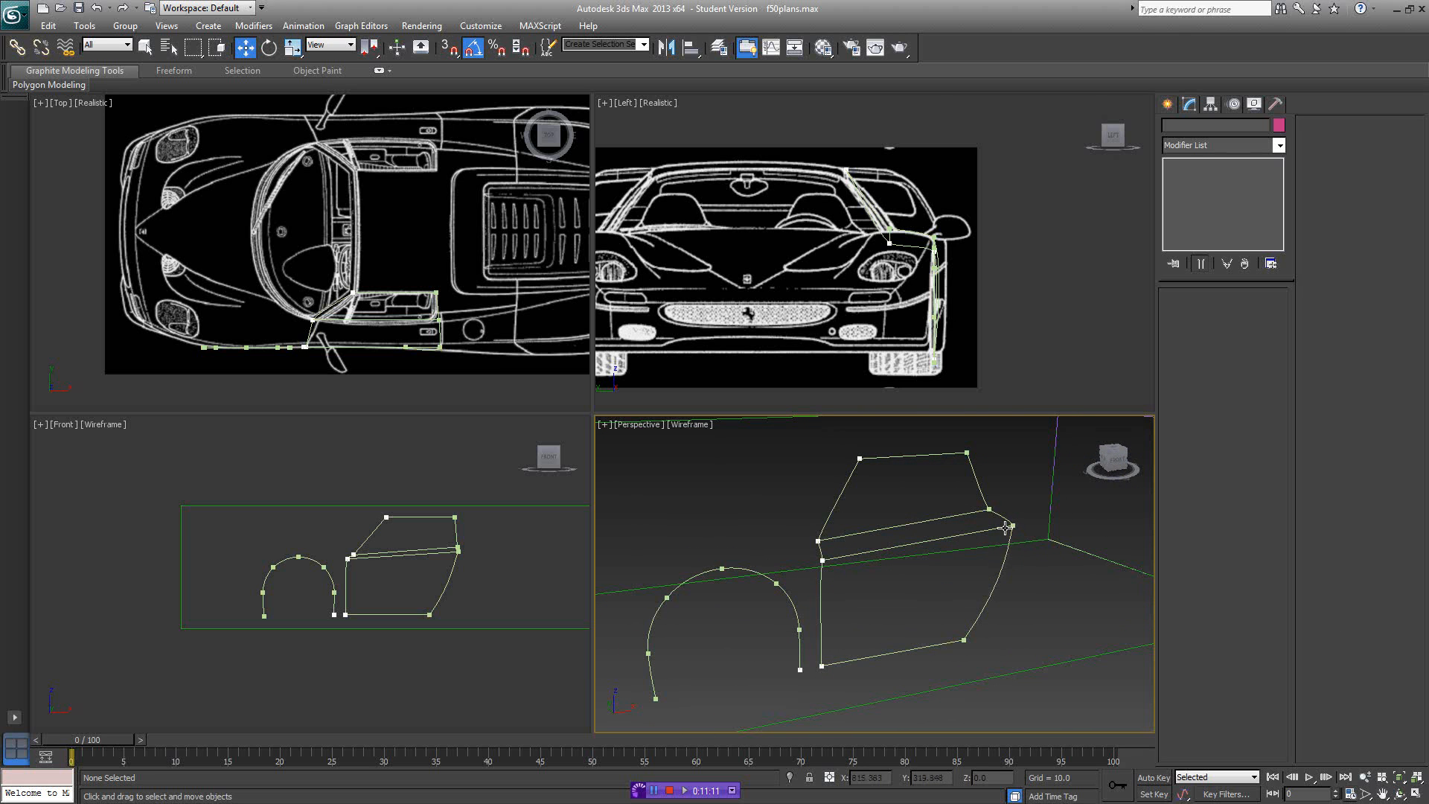
- Try dividing the front and rear segments of the lower door by 1, and undo the division
{"action": "left_click", "coordinate": [1006, 527]}
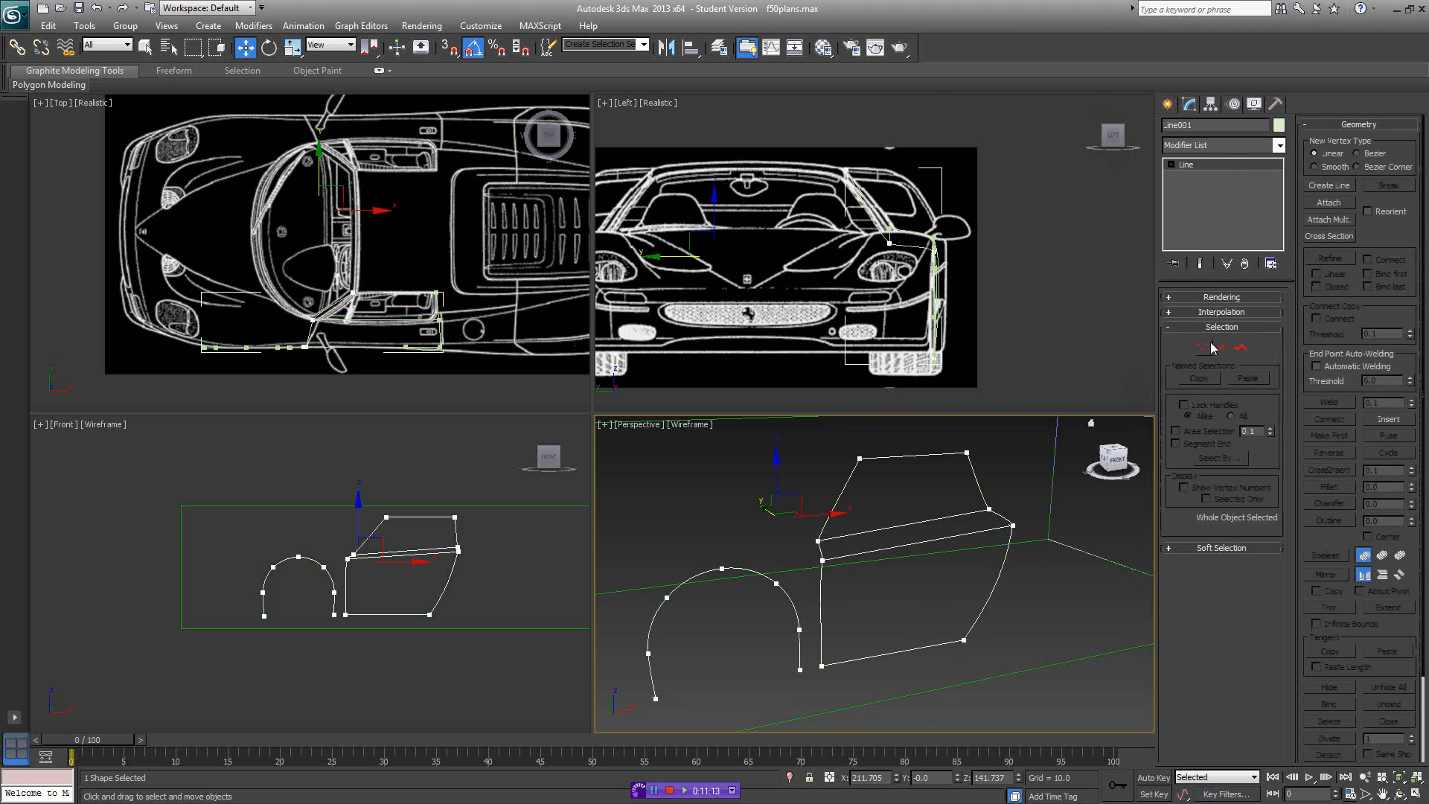
{"action": "left_click", "coordinate": [1220, 347]}
{"action": "middle_click_drag", "start_coordinate": [966, 596], "coordinate": [869, 594], "text": "alt"}
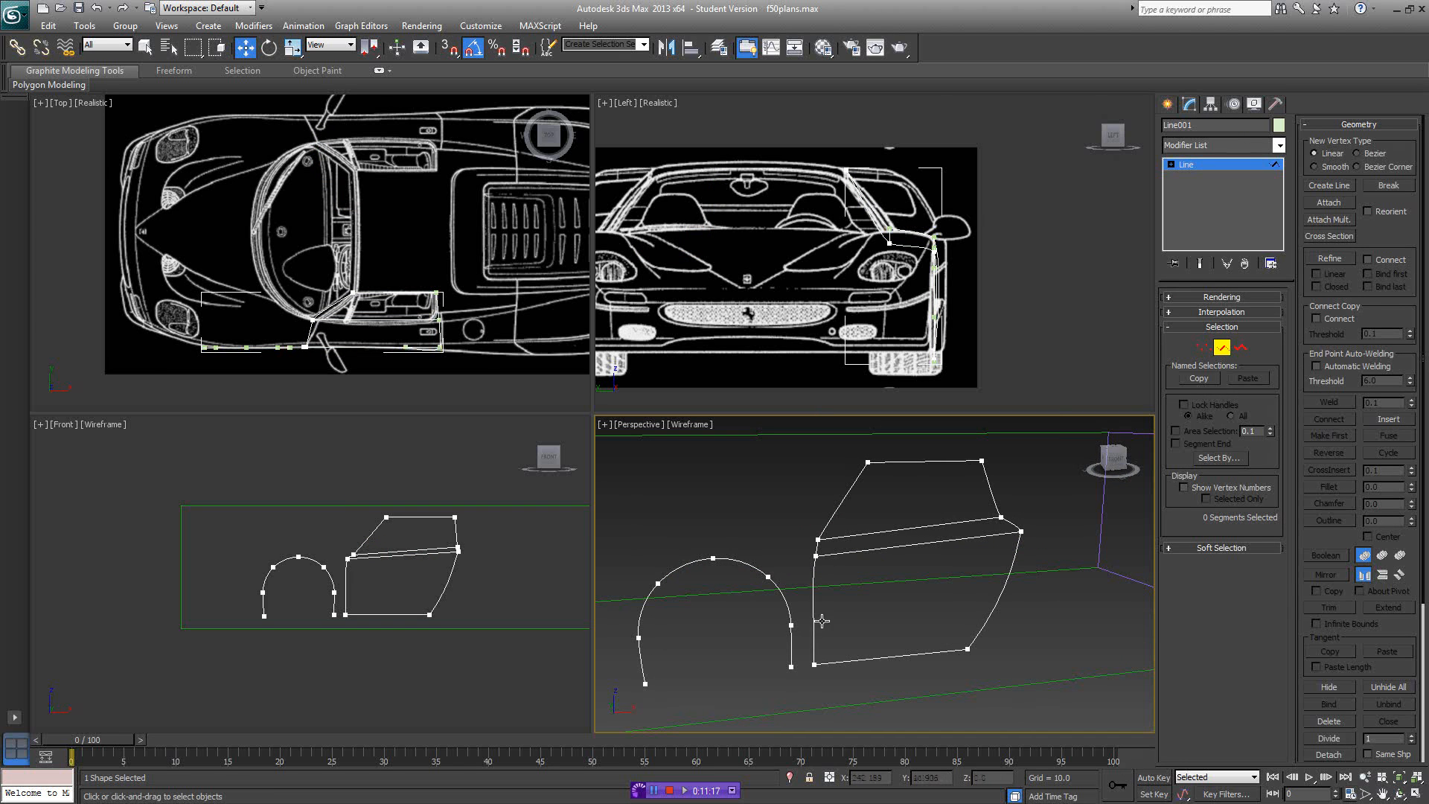
{"action": "middle_click_drag", "start_coordinate": [967, 599], "coordinate": [996, 584], "text": "alt"}
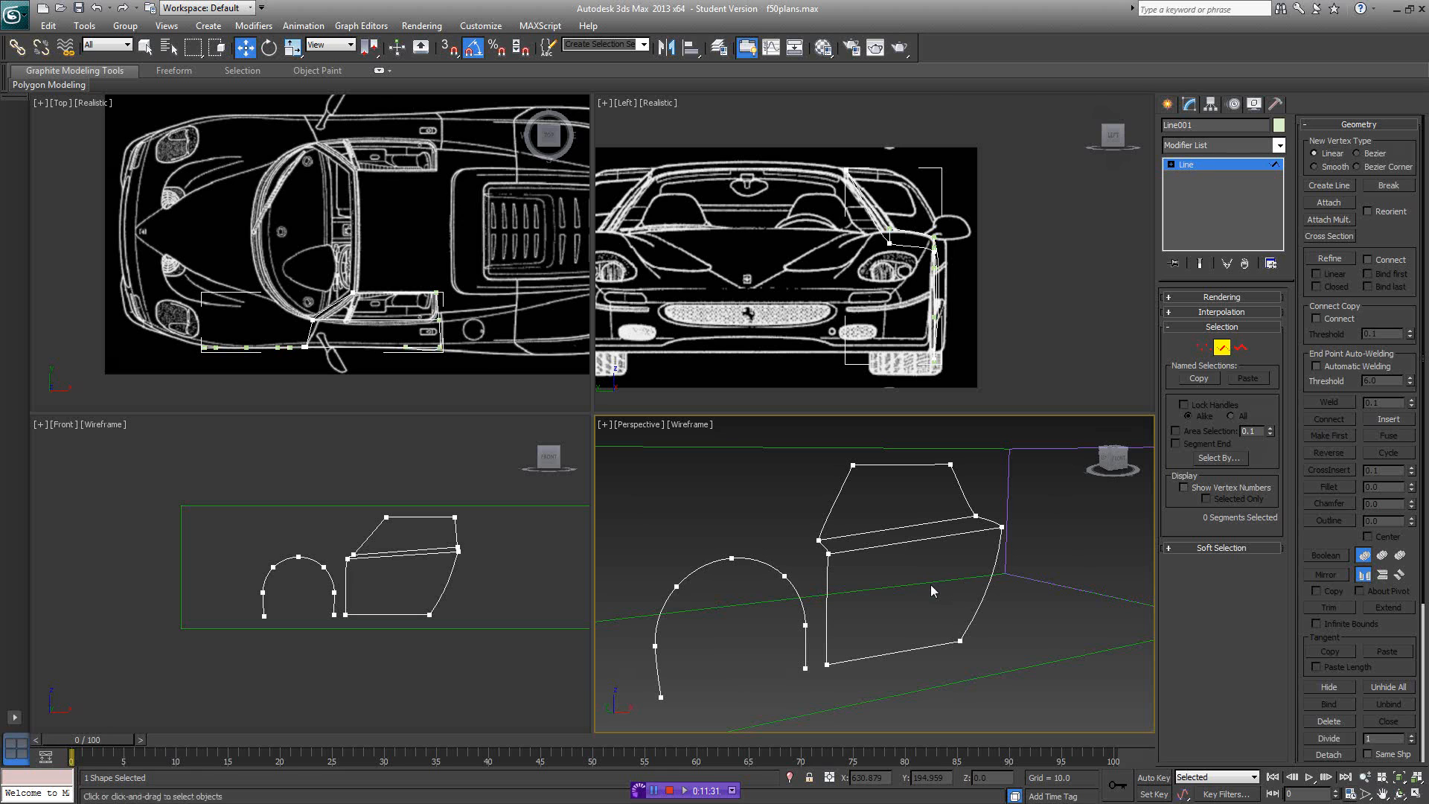
{"action": "middle_click_drag", "start_coordinate": [930, 583], "coordinate": [919, 590], "text": "alt"}
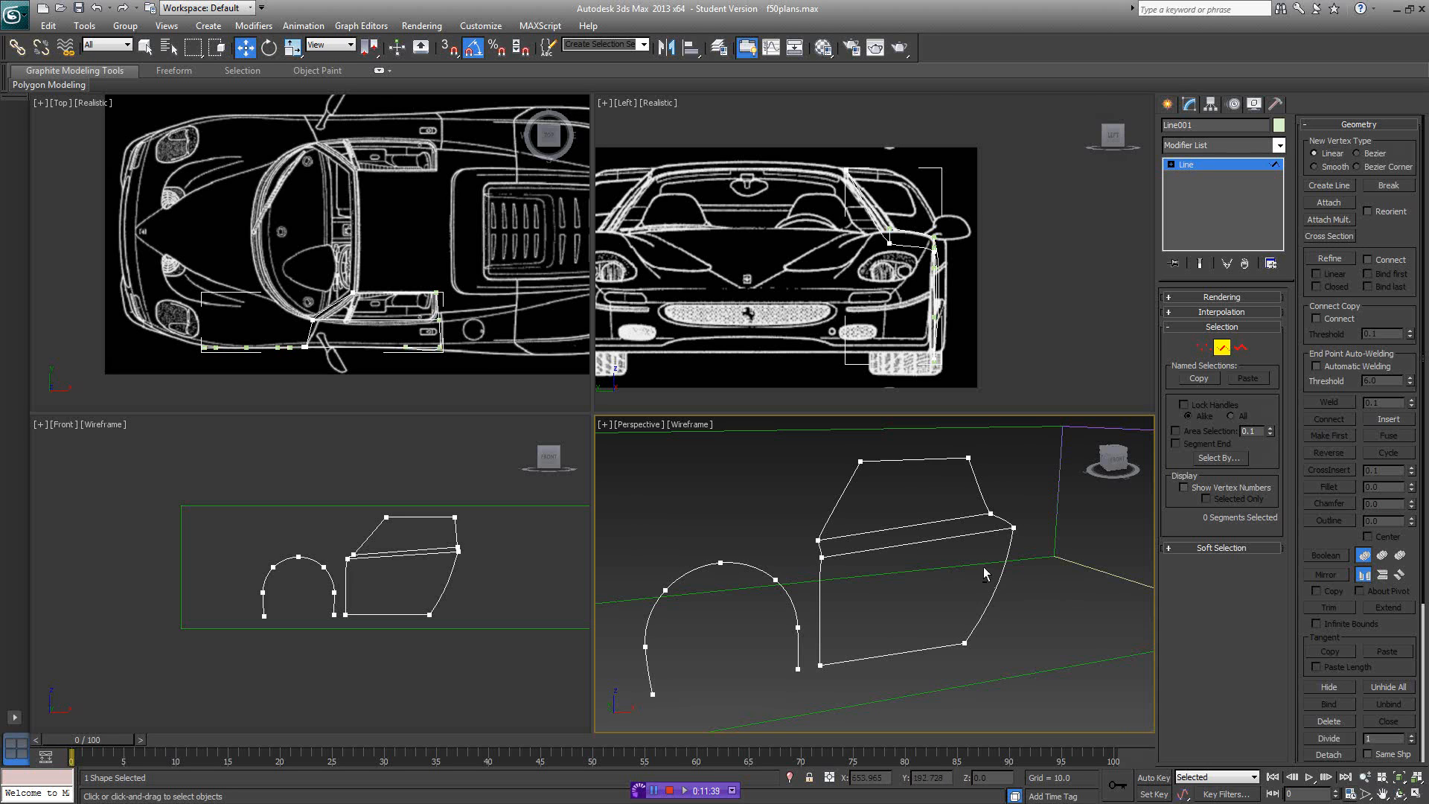
{"action": "middle_click_drag", "start_coordinate": [984, 566], "coordinate": [956, 593], "text": "alt"}
{"action": "scroll", "coordinate": [985, 584], "scroll_direction": "up", "scroll_amount": 3}
{"action": "scroll", "coordinate": [977, 598], "scroll_direction": "down", "scroll_amount": 2}
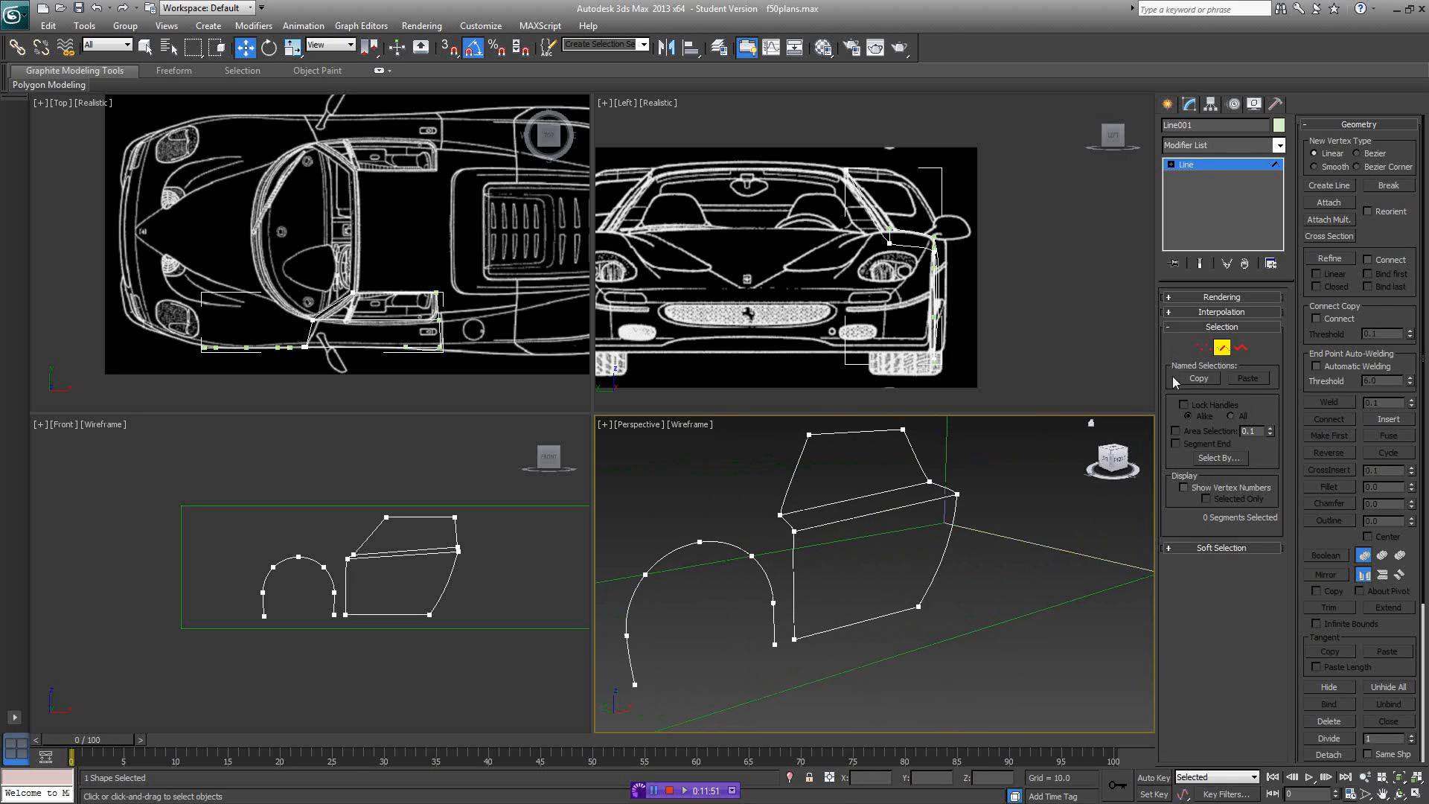
{"action": "mouse_move", "coordinate": [968, 506]}
{"action": "middle_mouse_down", "text": "alt"}
{"action": "mouse_move", "coordinate": [966, 494]}
{"action": "mouse_move", "coordinate": [985, 499]}
{"action": "middle_mouse_up", "text": "alt"}
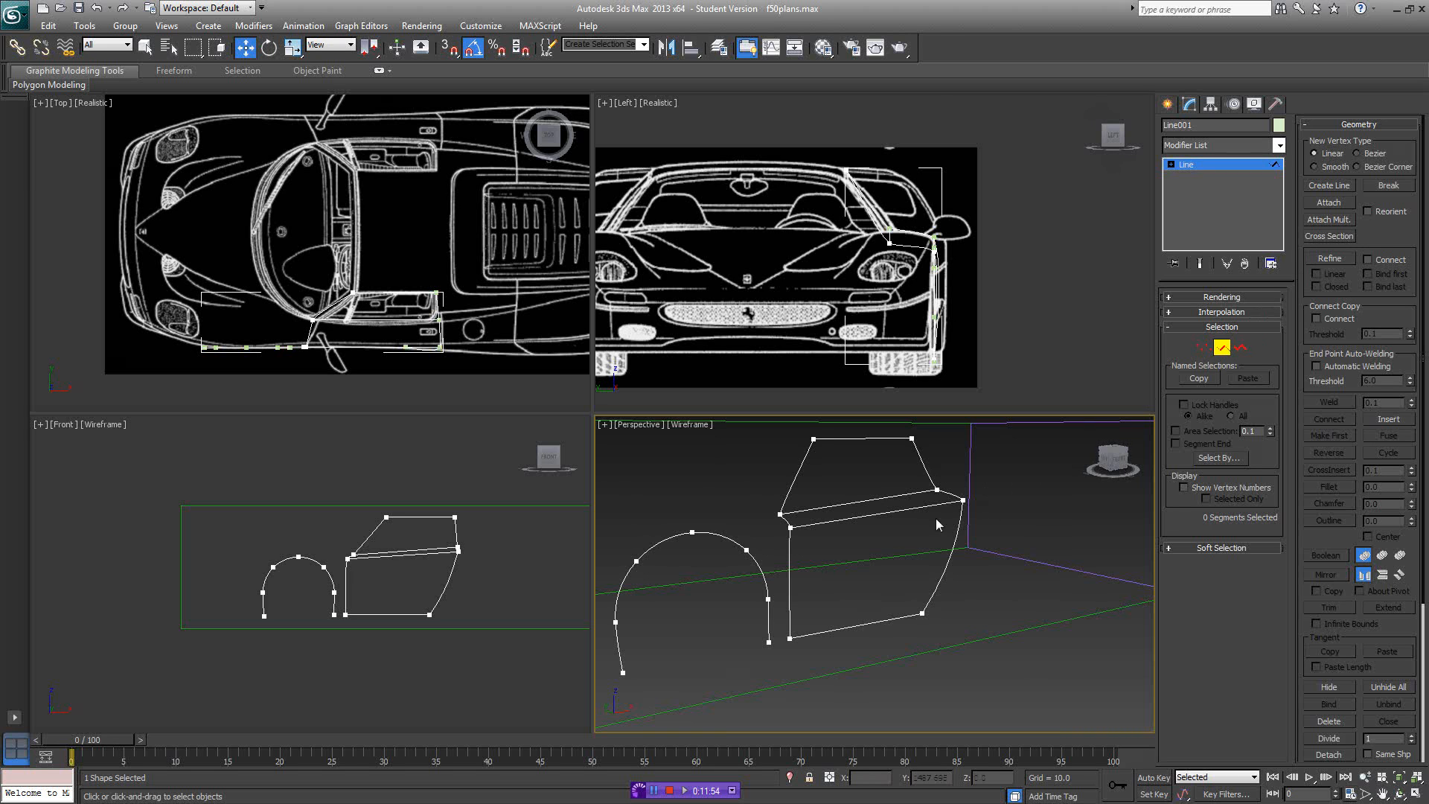
{"action": "middle_click_drag", "start_coordinate": [937, 522], "coordinate": [887, 563], "text": "alt"}
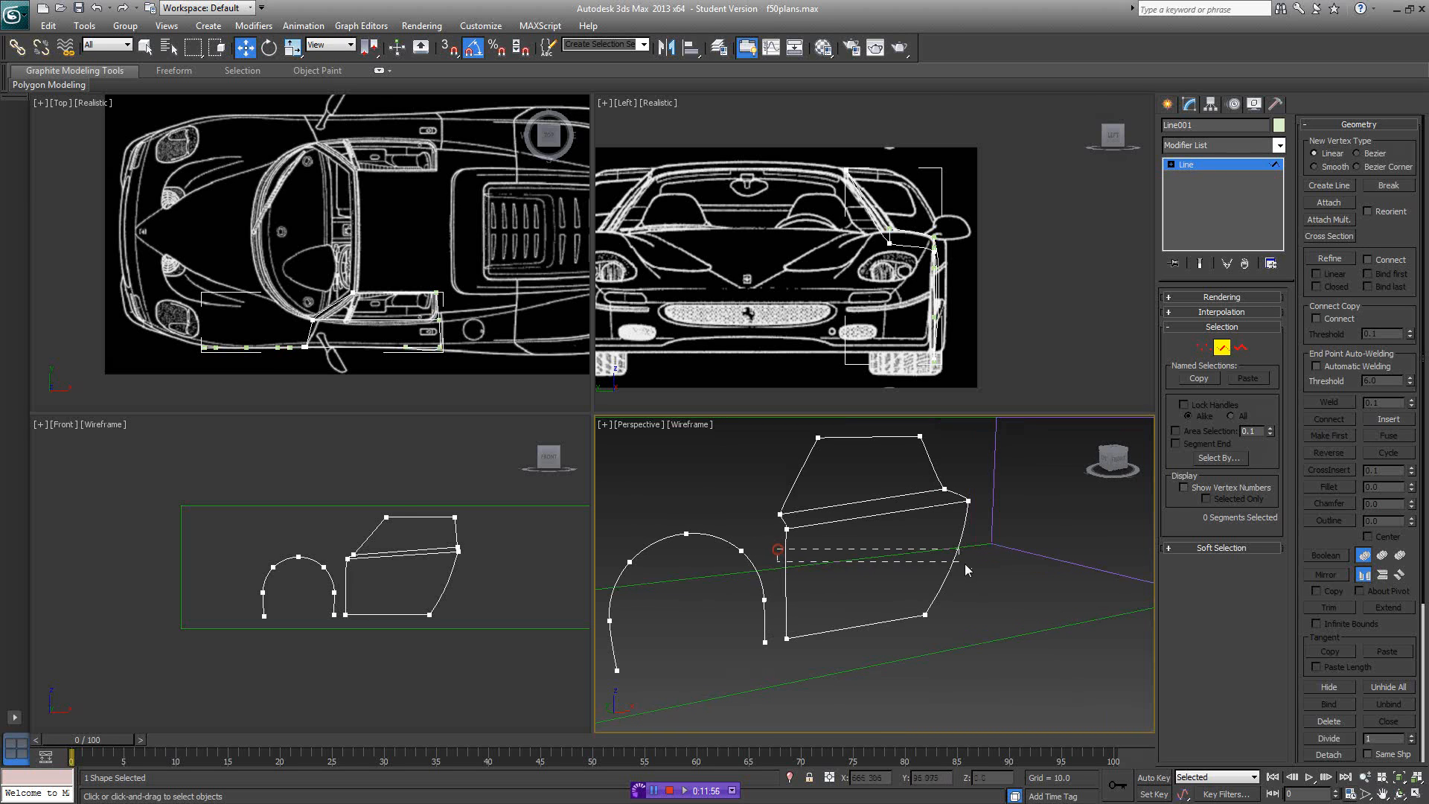
{"action": "left_click_drag", "start_coordinate": [965, 564], "coordinate": [973, 565]}
{"action": "scroll", "coordinate": [1395, 640], "scroll_direction": "down", "scroll_amount": 5}
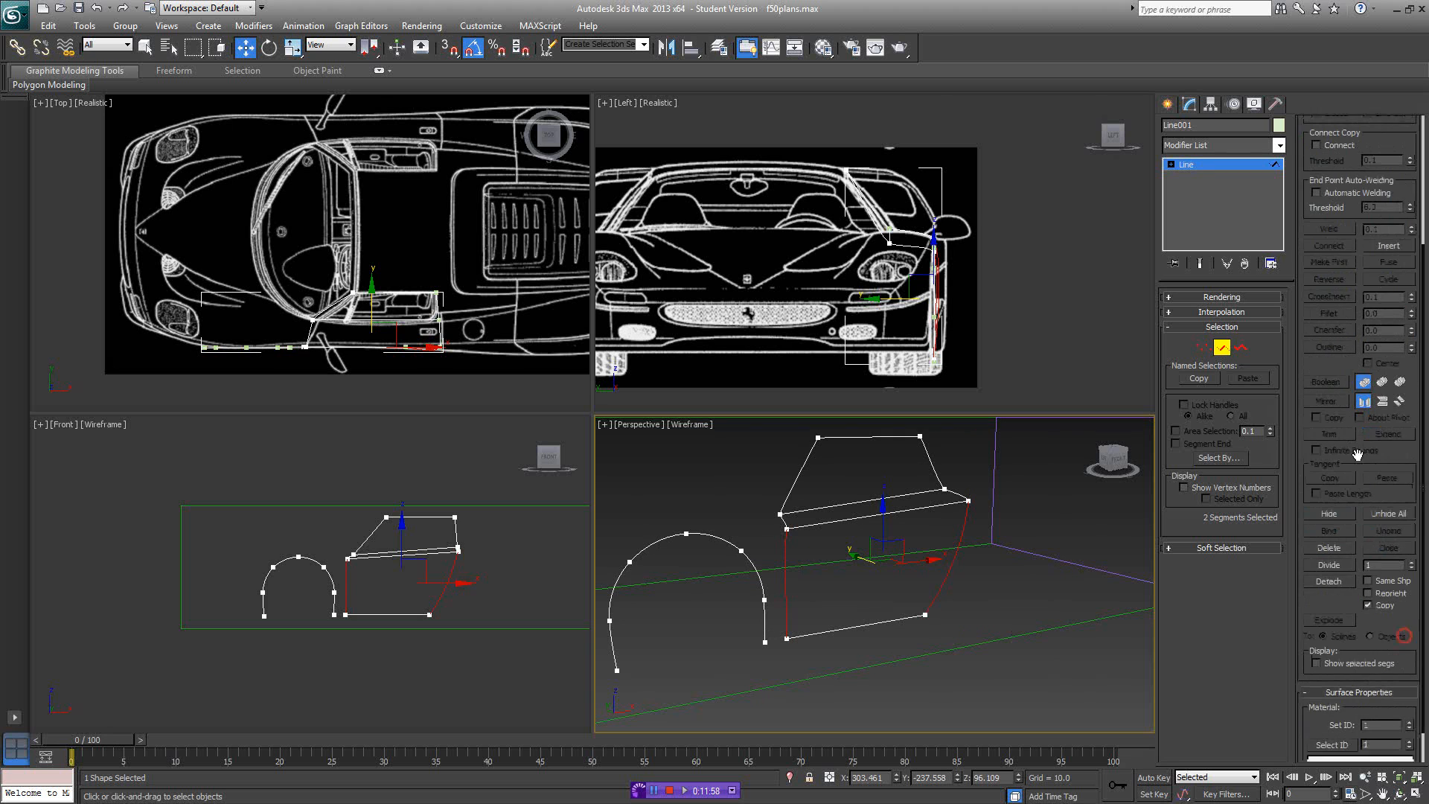
{"action": "mouse_move", "coordinate": [1038, 554]}
{"action": "middle_mouse_down", "text": "alt"}
{"action": "mouse_move", "coordinate": [1061, 552]}
{"action": "mouse_move", "coordinate": [998, 564]}
{"action": "mouse_move", "coordinate": [1034, 564]}
{"action": "middle_mouse_up", "text": "alt"}
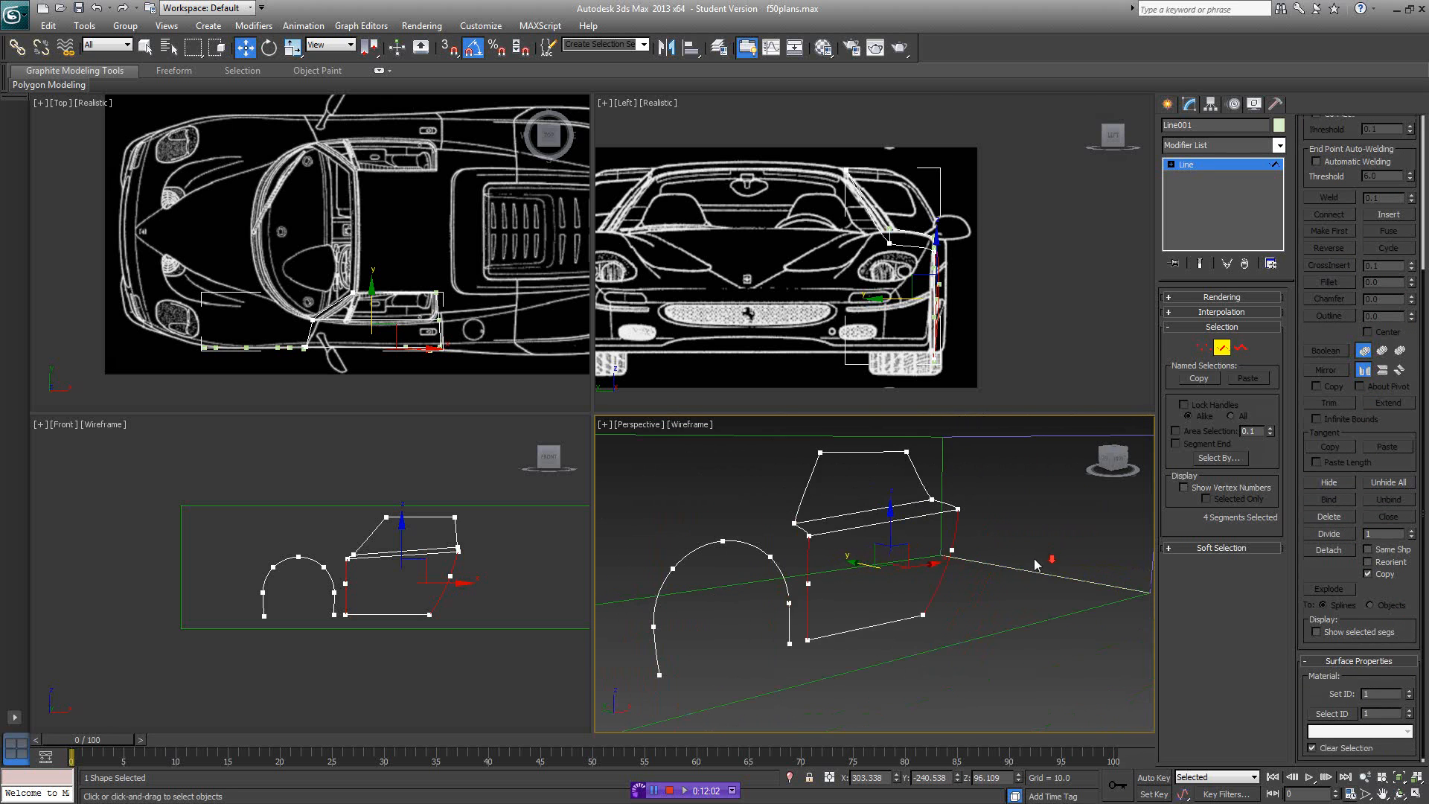
{"action": "key", "text": "ctrl+z"}
- Refine the lower door's front and rear edges with one new vertex on each, roughly level with the arch's side vertex
{"action": "left_click", "coordinate": [1204, 349]}
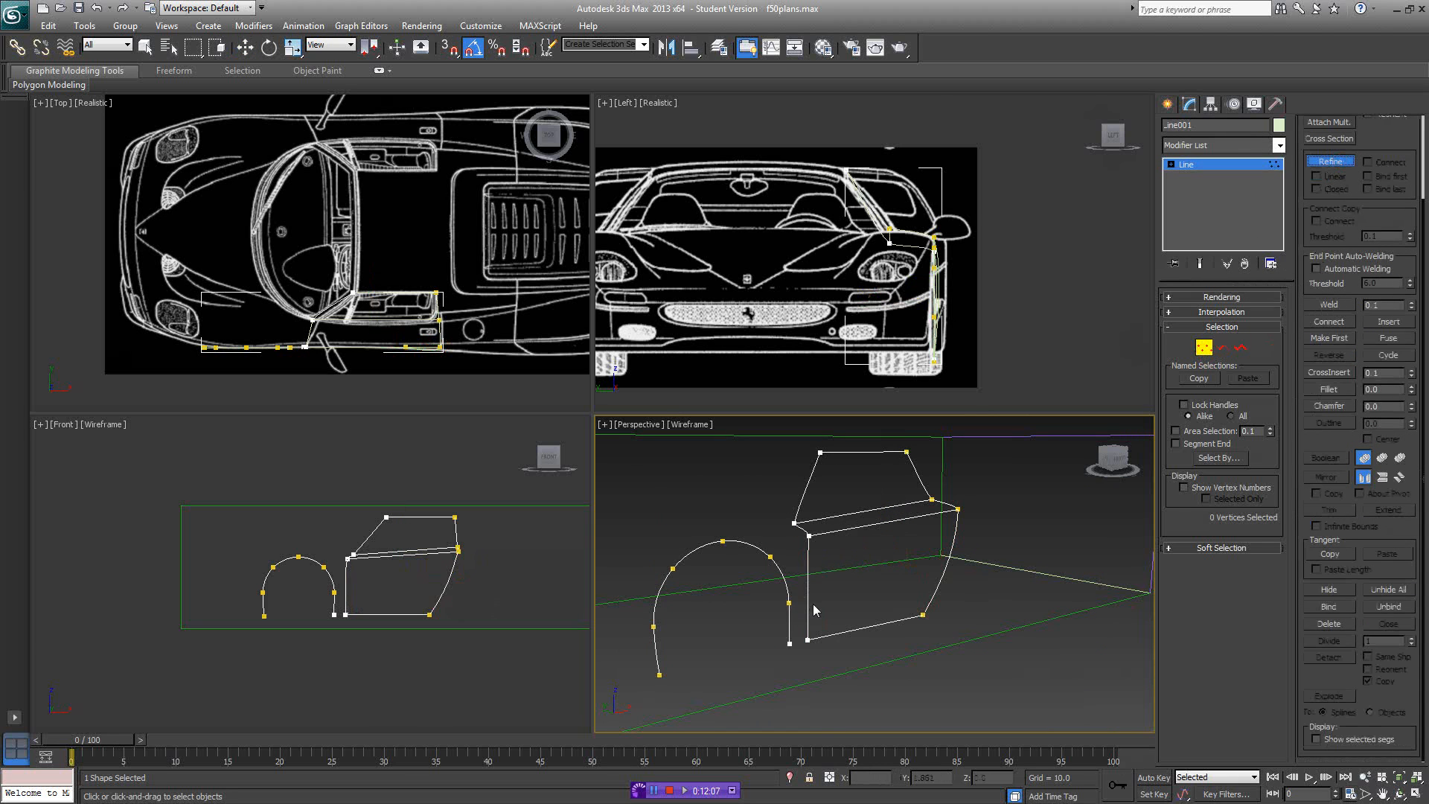
{"action": "left_click", "coordinate": [947, 568]}
{"action": "key", "text": "w"}
{"action": "mouse_move", "coordinate": [996, 571]}
{"action": "middle_mouse_down", "text": "alt"}
{"action": "mouse_move", "coordinate": [862, 544]}
{"action": "mouse_move", "coordinate": [1012, 551]}
{"action": "middle_mouse_up", "text": "alt"}
- Enable 3D snapping to endpoints and create a line across the lower door between its front and rear middle vertices
{"action": "left_click_drag", "start_coordinate": [1331, 172], "coordinate": [1361, 299]}
{"action": "left_click", "coordinate": [1330, 184]}
{"action": "middle_click_drag", "start_coordinate": [975, 514], "coordinate": [948, 509], "text": "alt"}
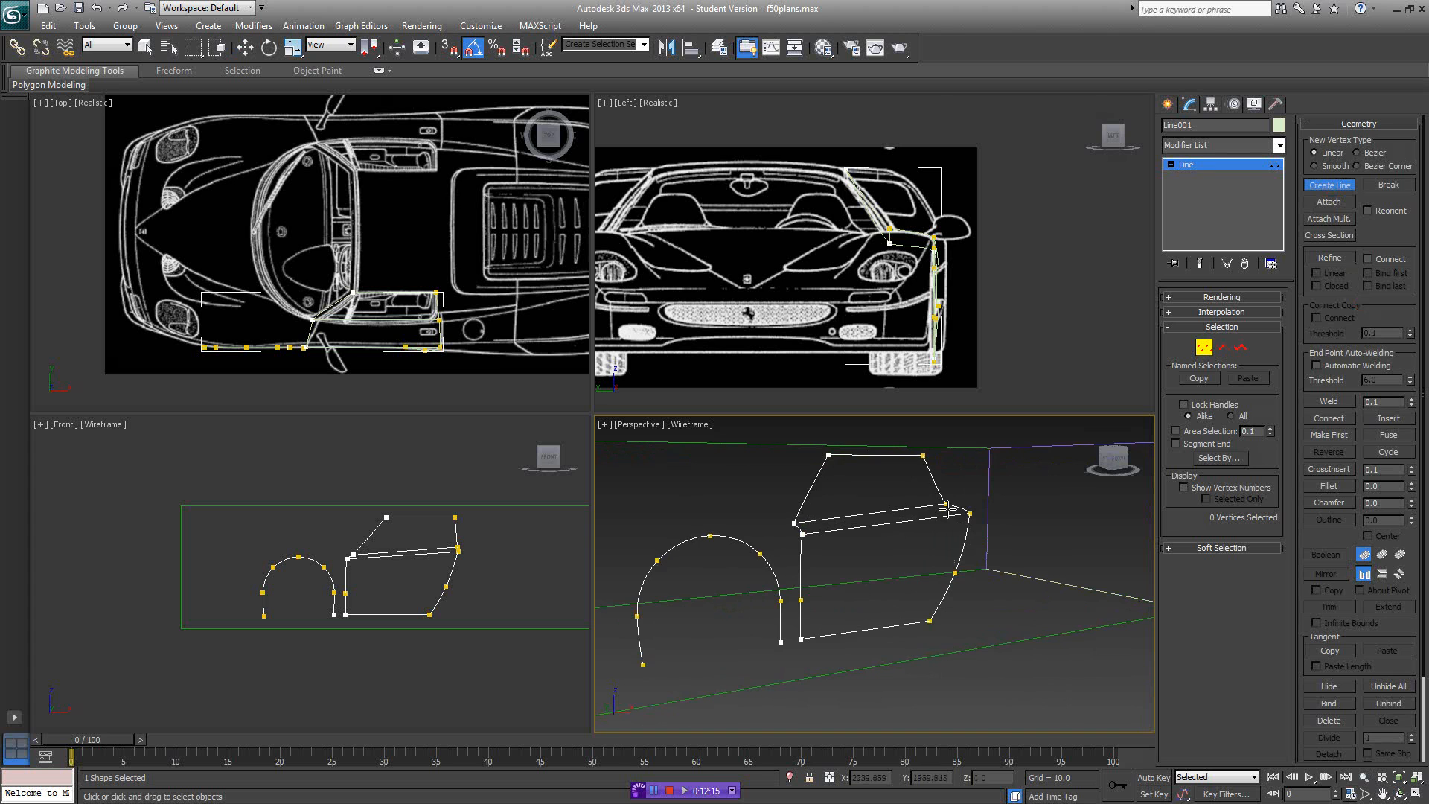
{"action": "key", "text": "s"}
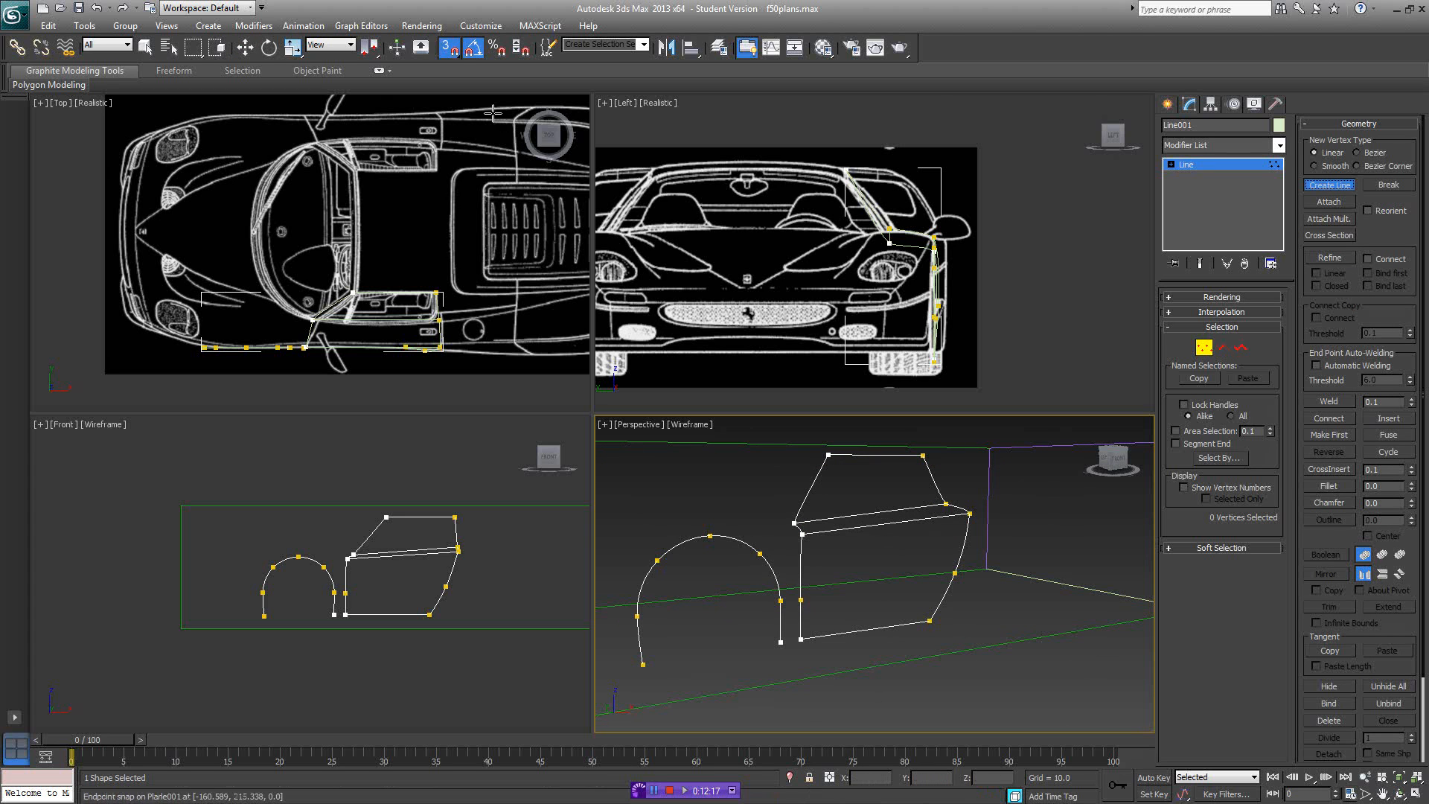
{"action": "right_click", "coordinate": [456, 54]}
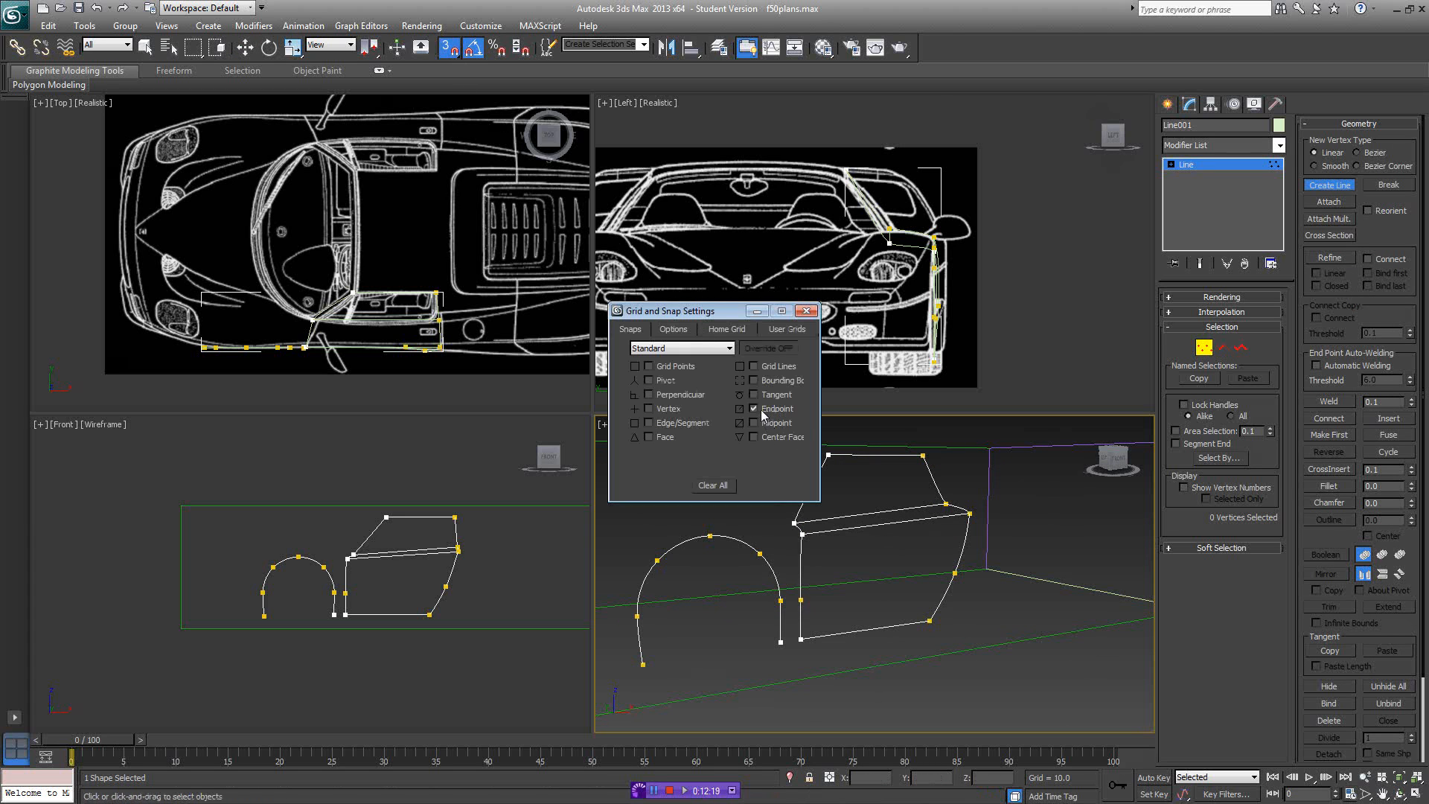
{"action": "left_click", "coordinate": [811, 311]}
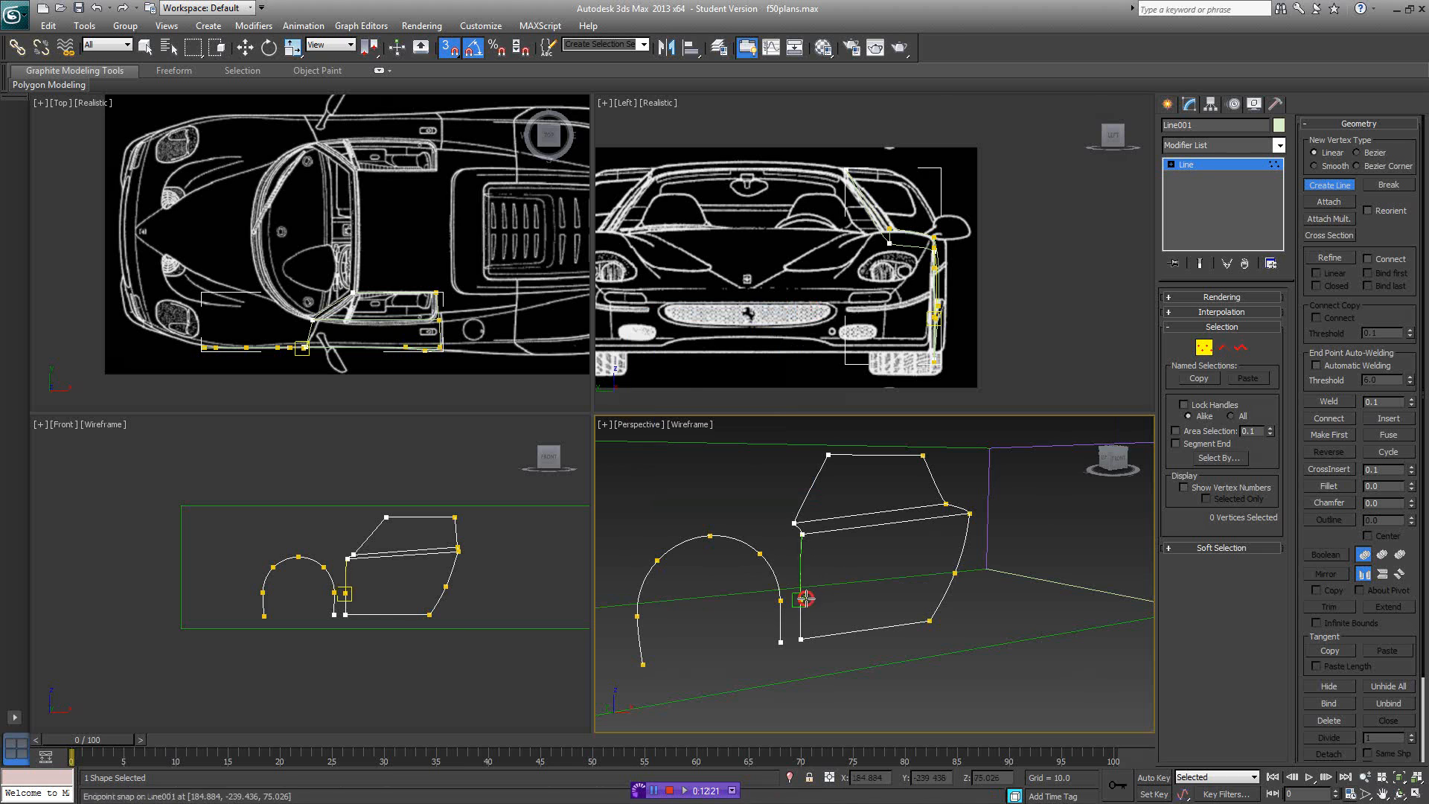
{"action": "left_click", "coordinate": [807, 599]}
{"action": "left_click", "coordinate": [955, 574]}
{"action": "right_click", "coordinate": [1017, 568]}
{"action": "right_click", "coordinate": [1017, 568]}
{"action": "middle_click_drag", "start_coordinate": [1017, 568], "coordinate": [1001, 570], "text": "alt"}
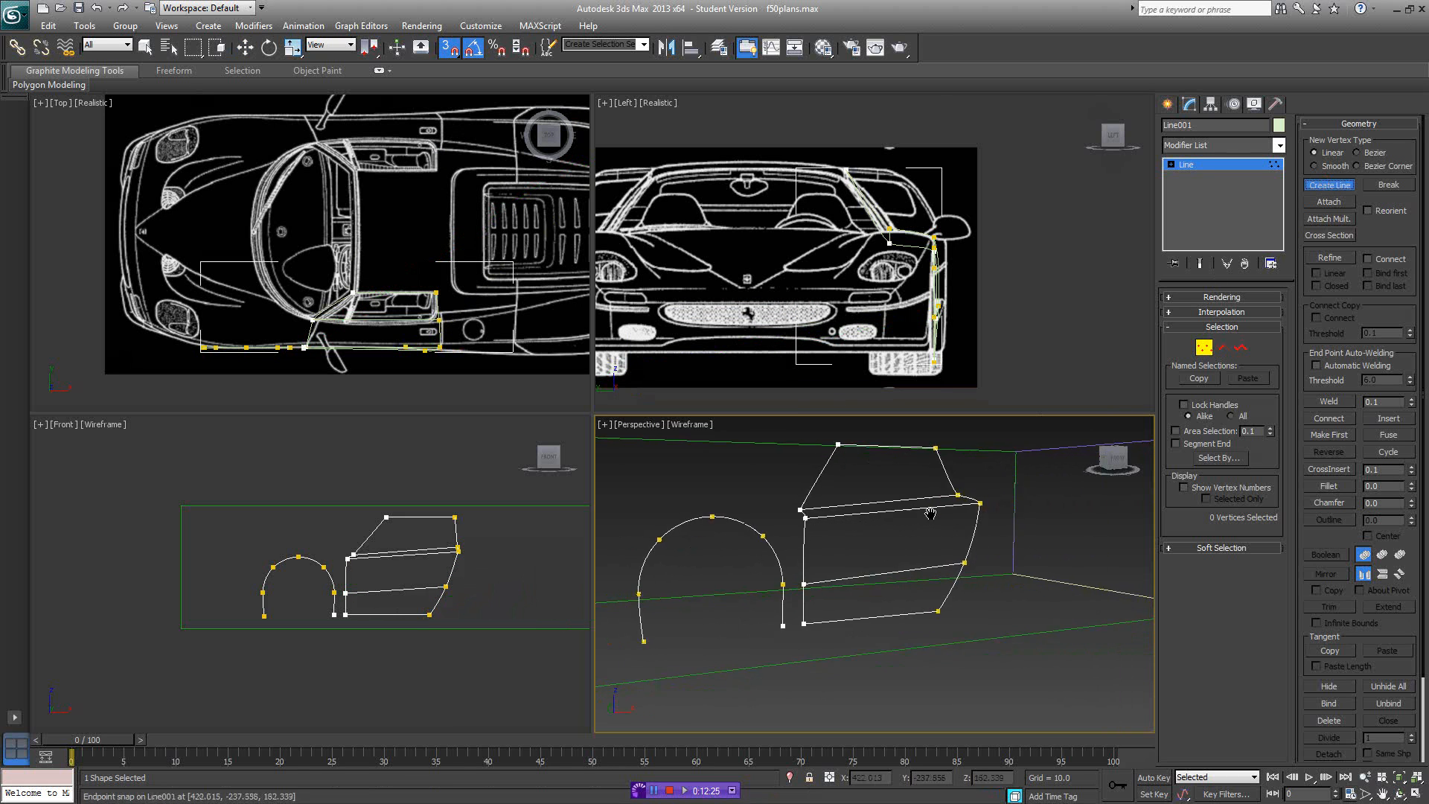
- Create three snapped lines joining the lower door's bottom, middle and top front vertices to the matching vertices on the wheel arch's rear side
{"action": "left_click", "coordinate": [803, 621]}
{"action": "left_click", "coordinate": [785, 624]}
{"action": "right_click", "coordinate": [800, 615]}
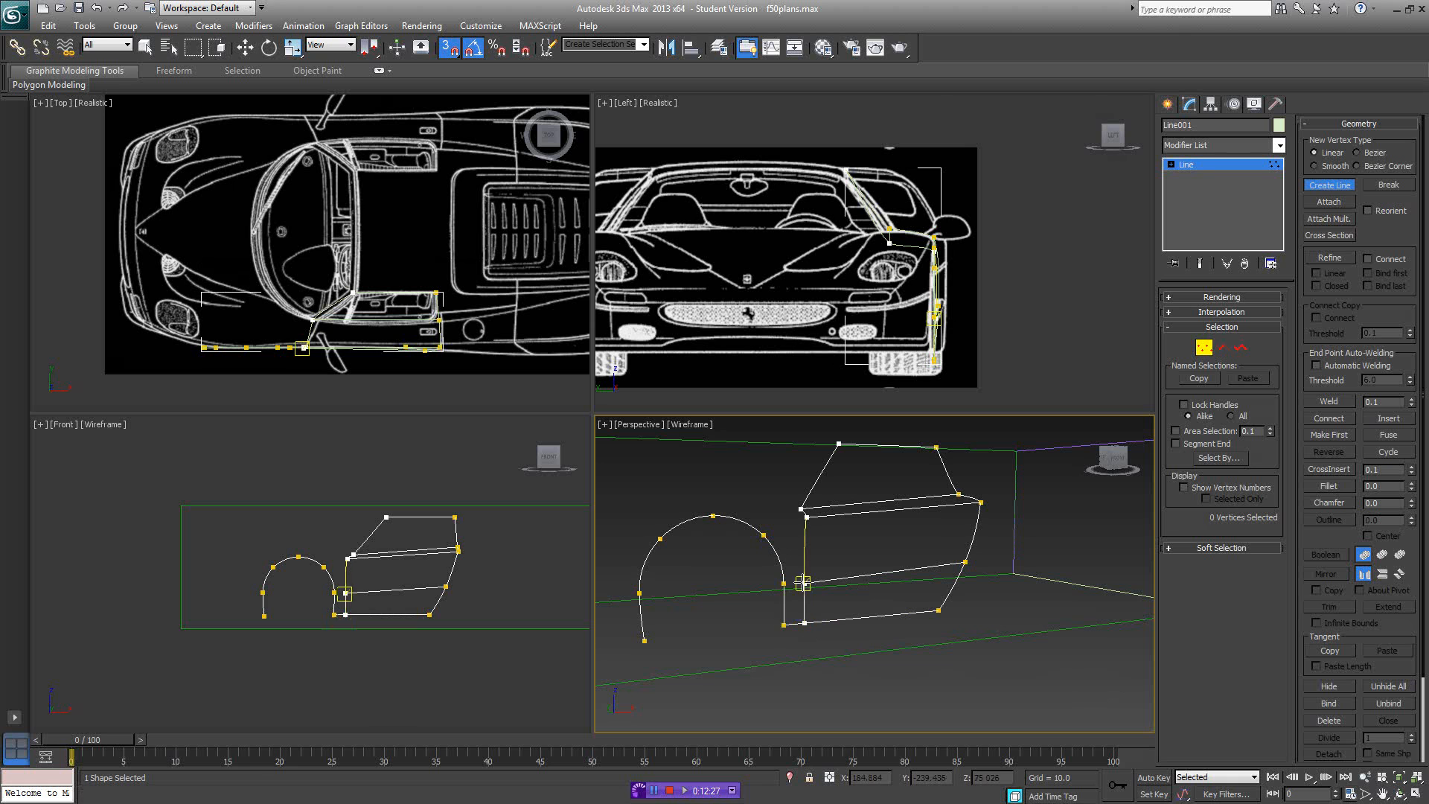
{"action": "left_click", "coordinate": [803, 584]}
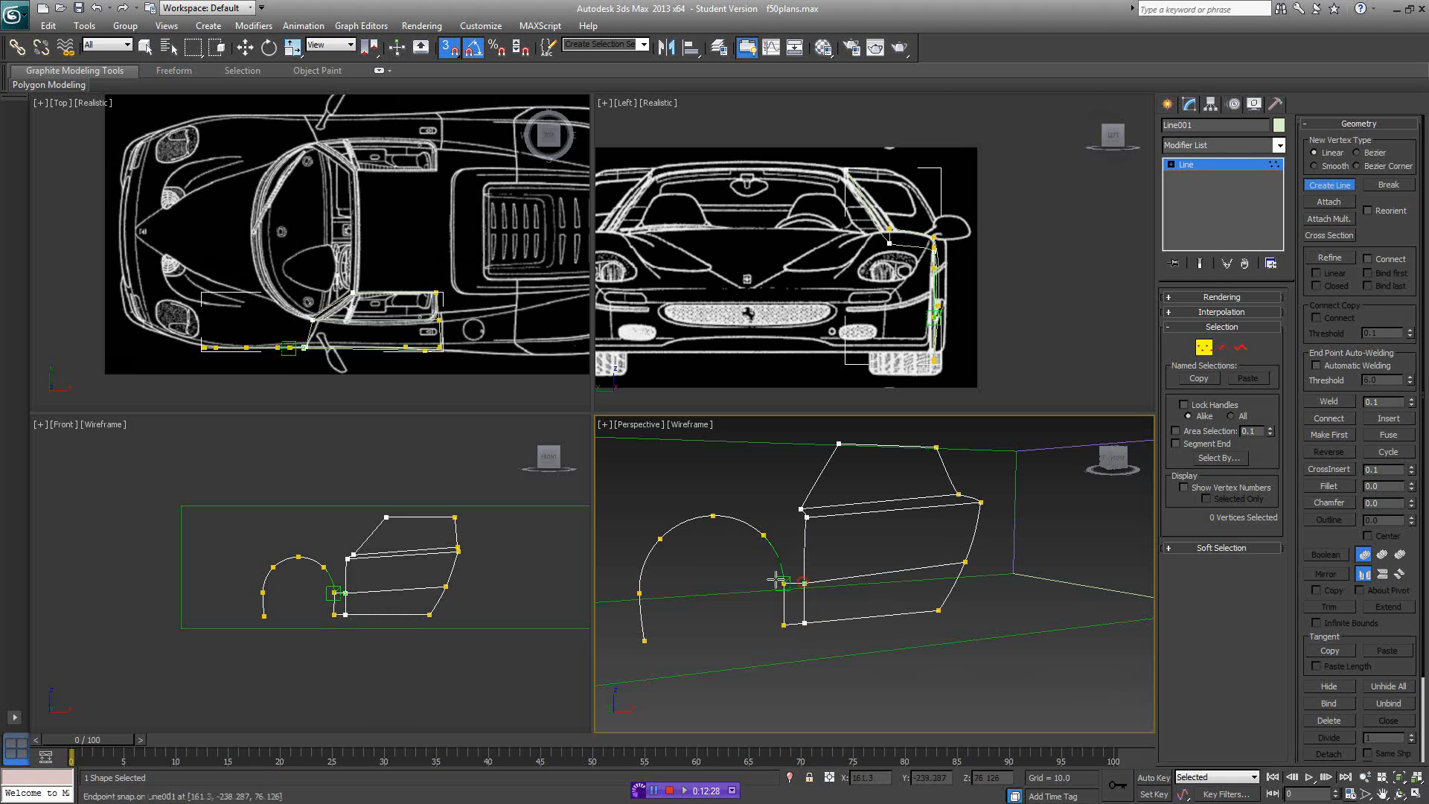
{"action": "left_click", "coordinate": [803, 525]}
{"action": "left_click", "coordinate": [757, 533]}
{"action": "right_click", "coordinate": [836, 536]}
{"action": "middle_click_drag", "start_coordinate": [837, 536], "coordinate": [879, 537], "text": "alt"}
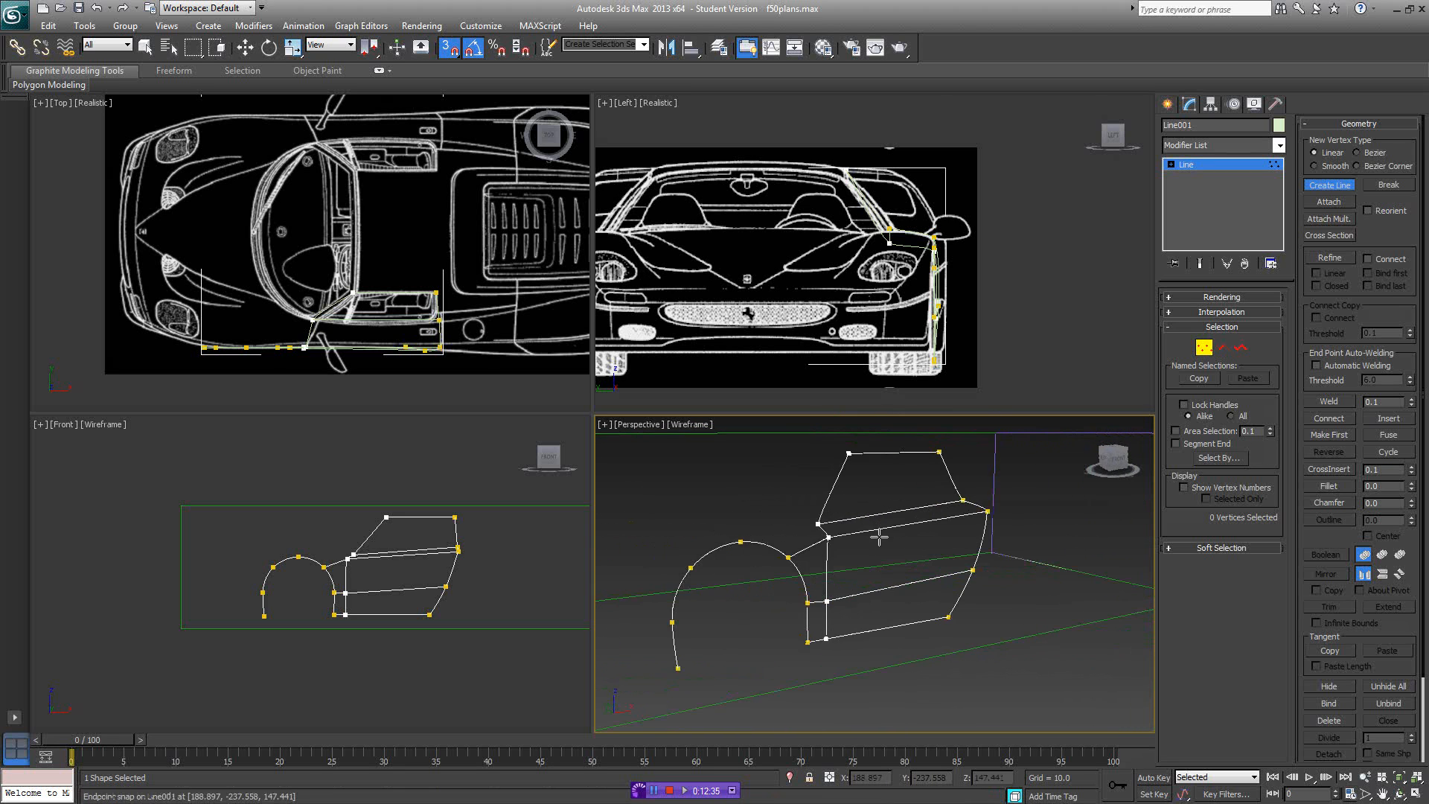
- Leave vertex editing, apply the Surface modifier to the spline cage, and inspect it shaded in perspective
{"action": "right_click", "coordinate": [916, 536]}
{"action": "left_click", "coordinate": [1198, 347]}
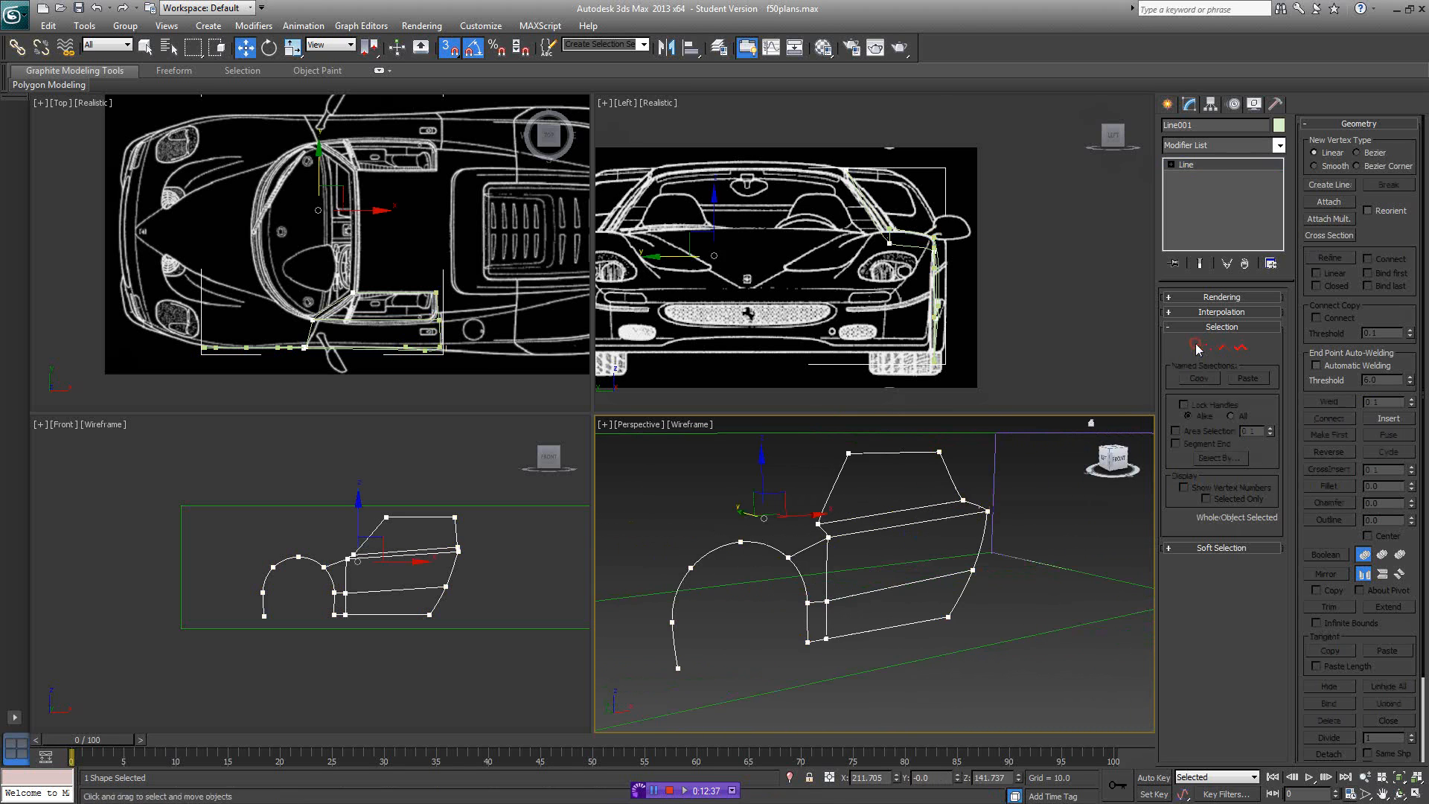
{"action": "left_click", "coordinate": [1236, 143]}
{"action": "scroll", "coordinate": [1209, 640], "scroll_direction": "down", "scroll_amount": 10}
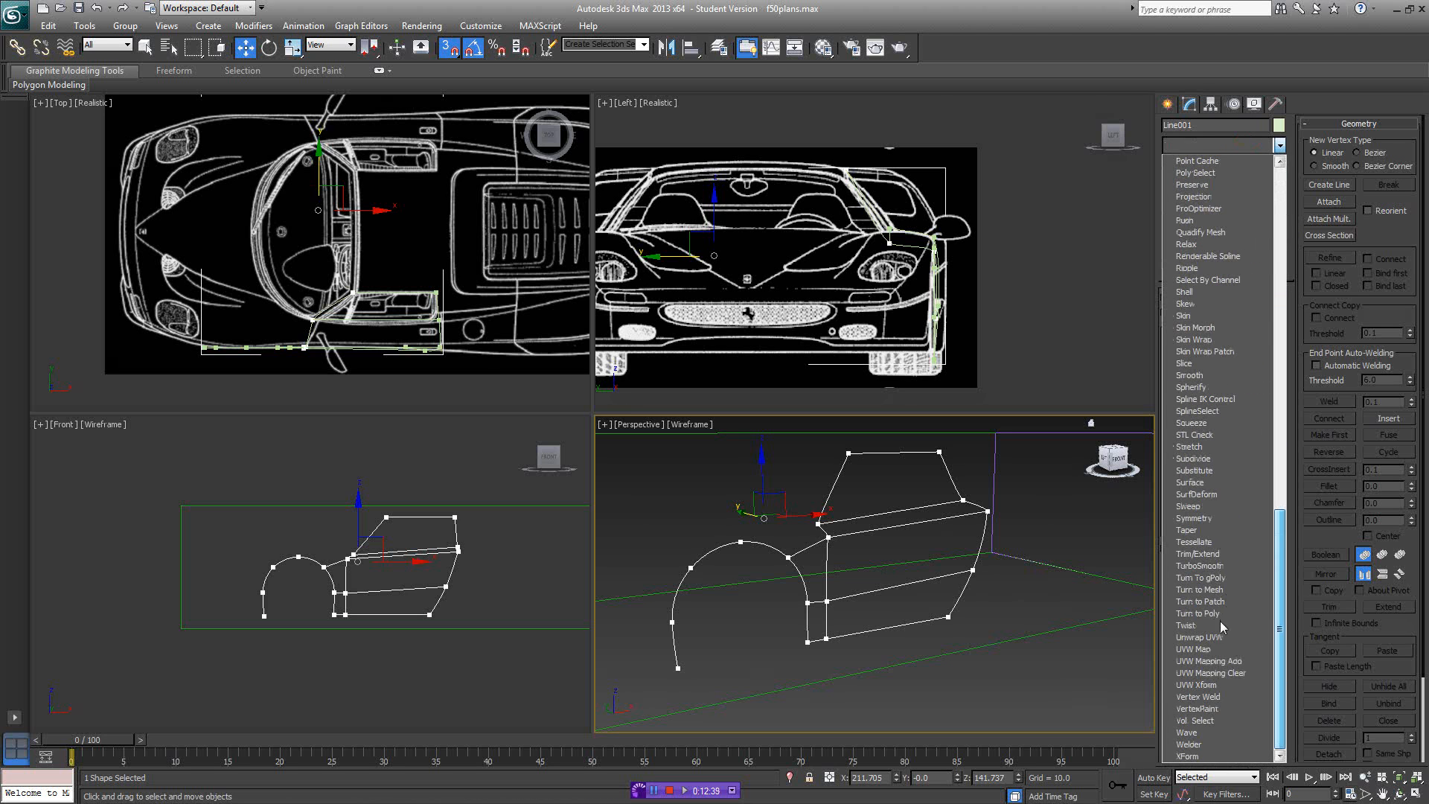
{"action": "left_click", "coordinate": [1221, 482]}
{"action": "key", "text": "F3"}
{"action": "mouse_move", "coordinate": [923, 551]}
{"action": "middle_mouse_down", "text": "alt"}
{"action": "mouse_move", "coordinate": [847, 577]}
{"action": "mouse_move", "coordinate": [833, 560]}
{"action": "mouse_move", "coordinate": [951, 544]}
{"action": "middle_mouse_up", "text": "alt"}
- Return to the Line level beneath Surface, set perspective to wireframe, and activate Create Line
{"action": "left_click", "coordinate": [1204, 179]}
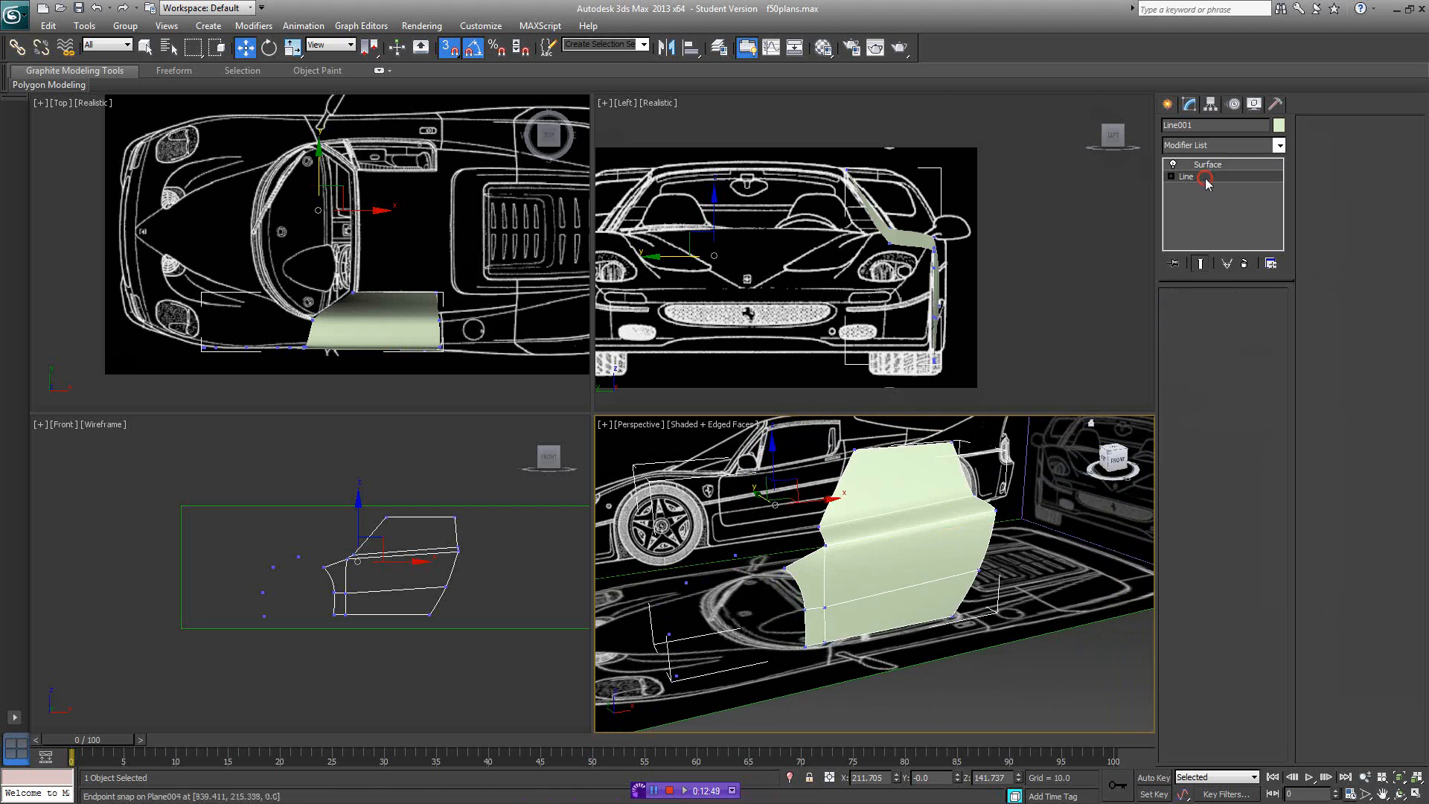
{"action": "middle_click_drag", "start_coordinate": [903, 571], "coordinate": [960, 531], "text": "alt"}
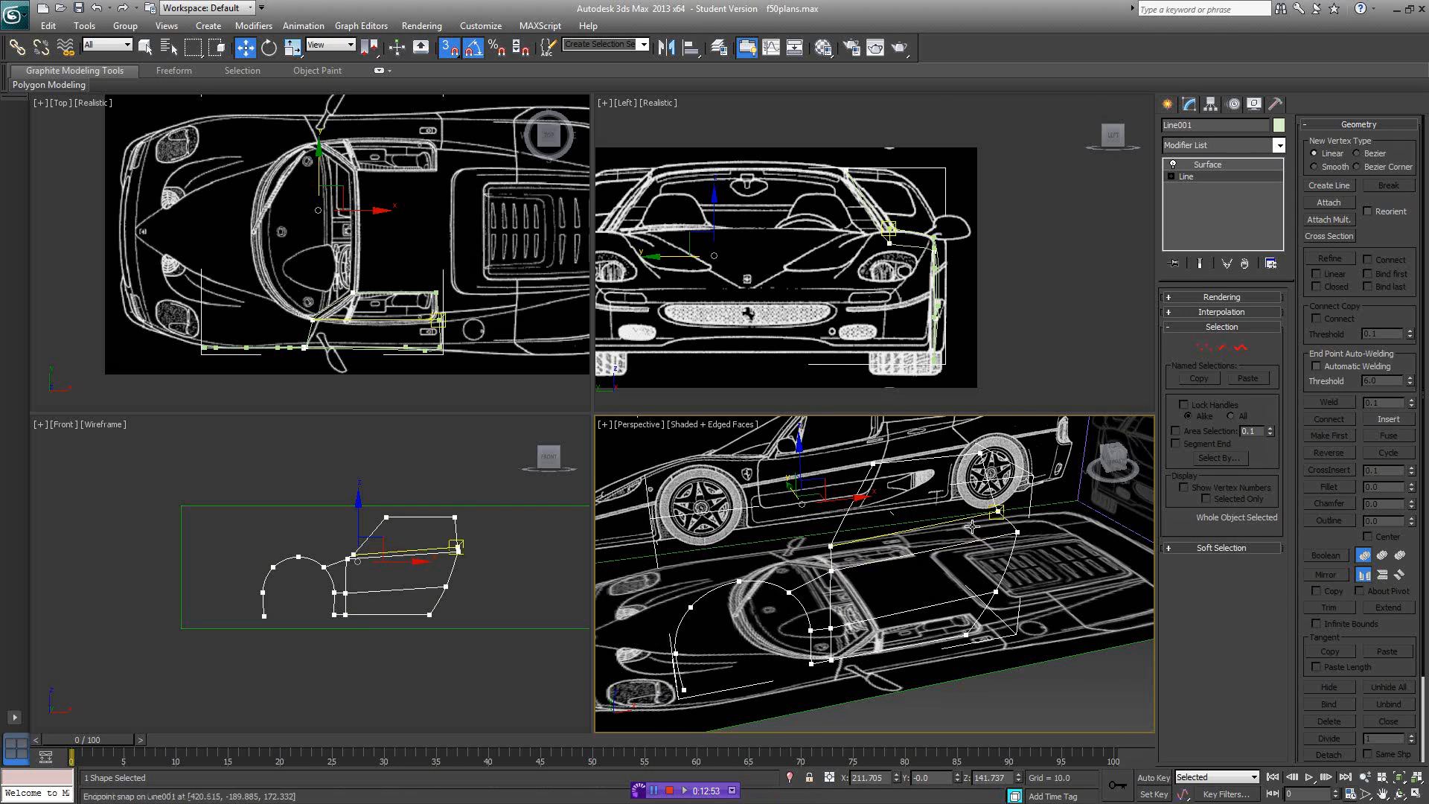
{"action": "left_click", "coordinate": [1329, 186]}
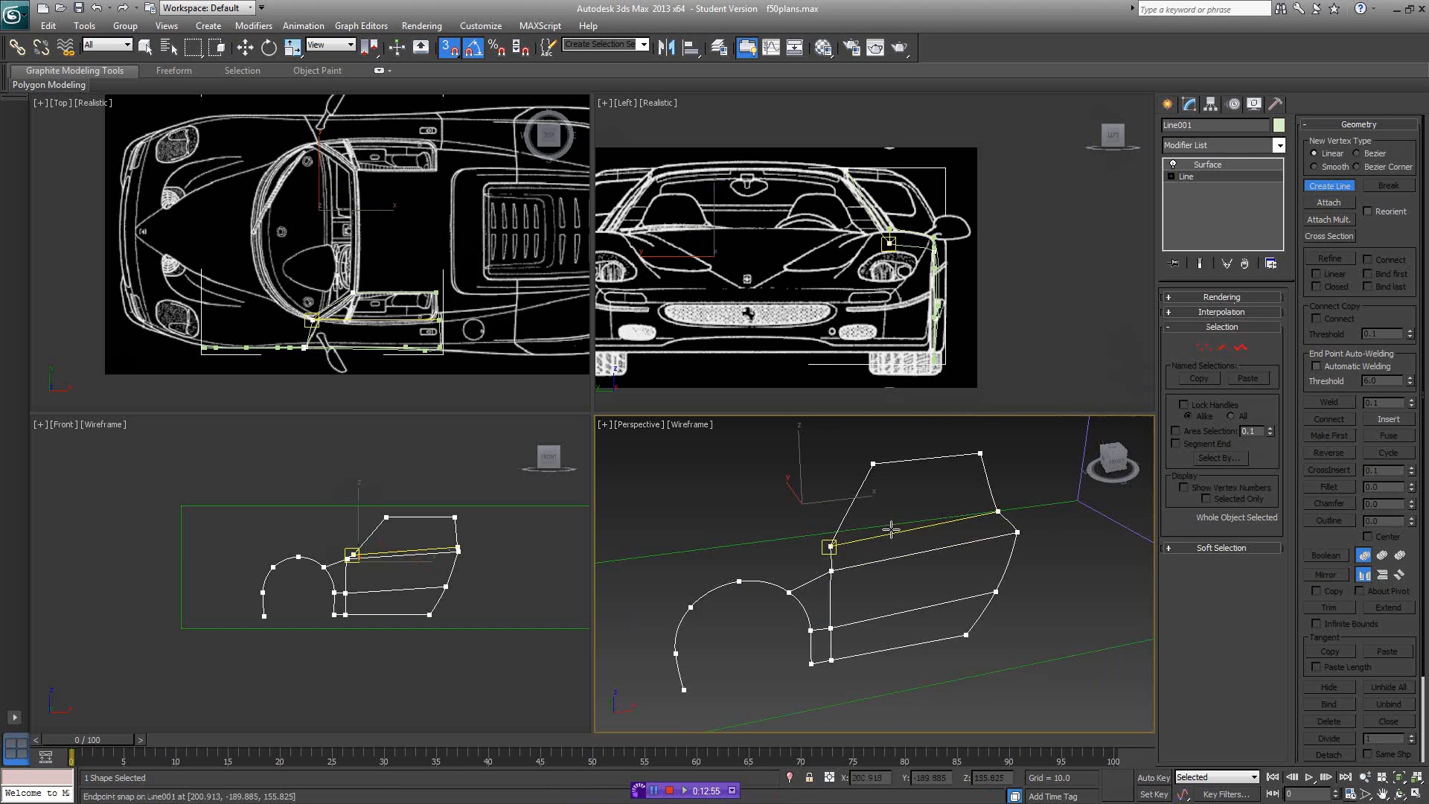
{"action": "key", "text": "F3"}
- Try to create a line from the upper beltline's front vertex to the wheel arch's top vertex, and undo it
{"action": "left_click", "coordinate": [837, 546]}
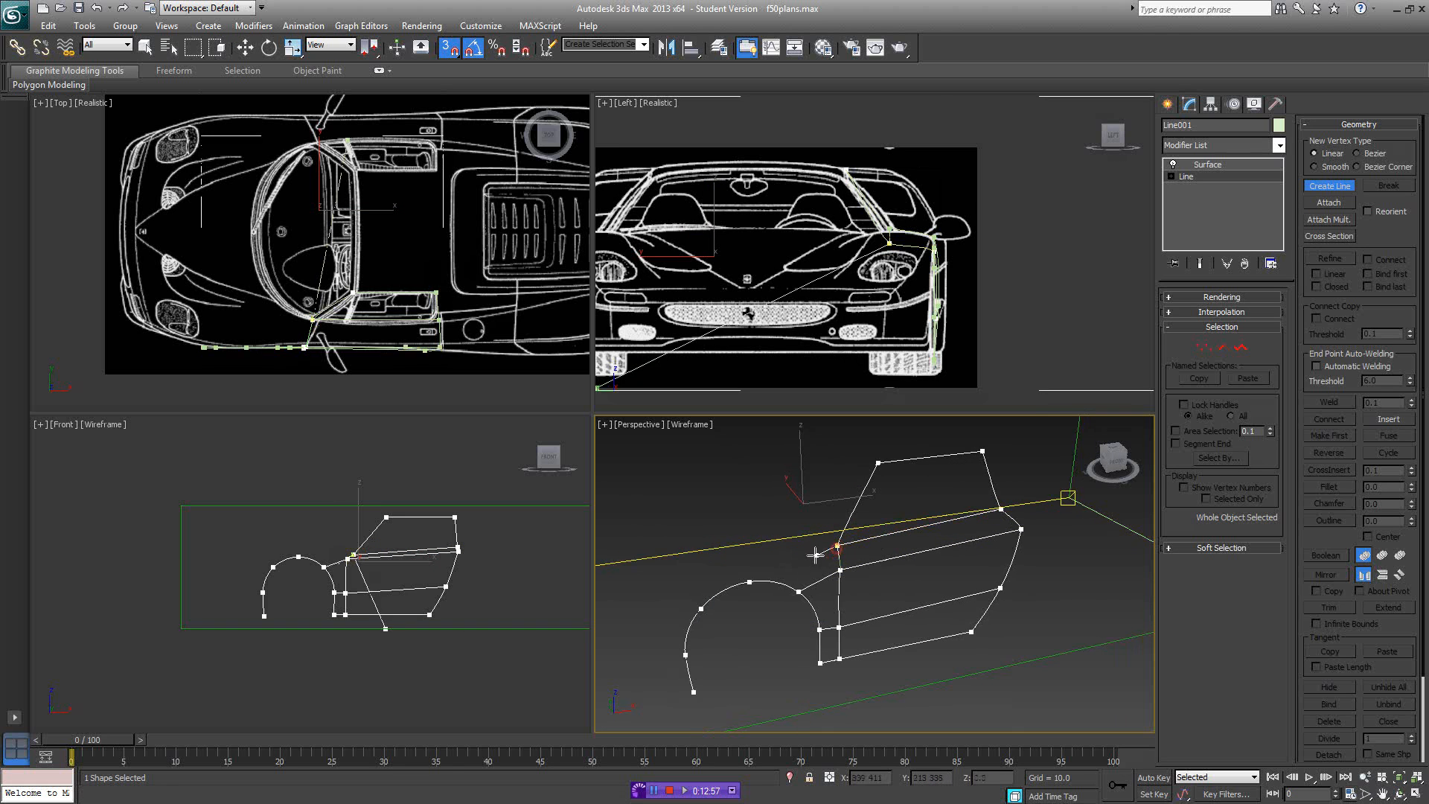
{"action": "mouse_move", "coordinate": [749, 579]}
{"action": "left_mouse_down"}
{"action": "mouse_move", "coordinate": [823, 550]}
{"action": "mouse_move", "coordinate": [749, 579]}
{"action": "left_mouse_up"}
{"action": "left_click", "coordinate": [749, 581]}
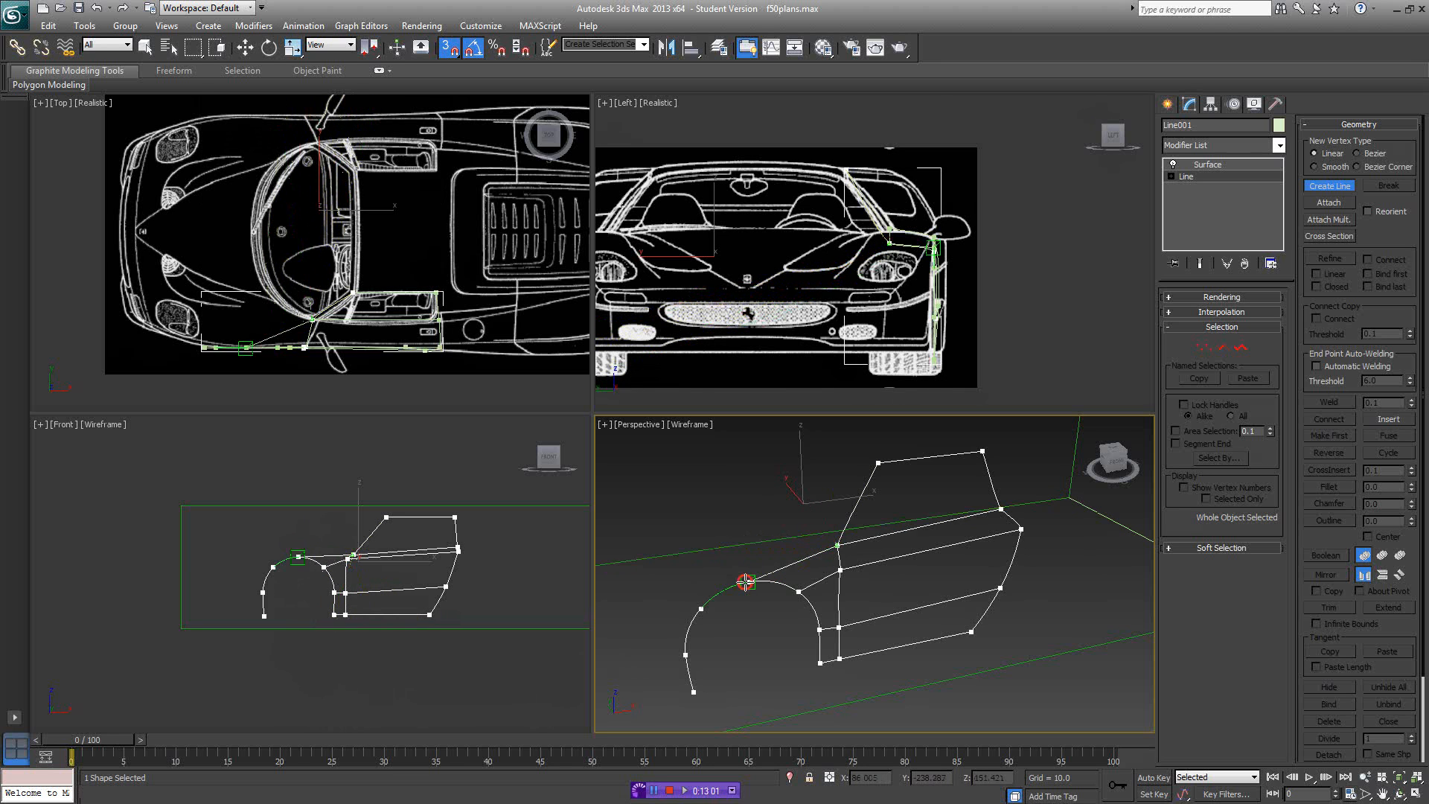
{"action": "right_click", "coordinate": [749, 581]}
{"action": "left_click", "coordinate": [838, 546]}
{"action": "mouse_move", "coordinate": [871, 529]}
{"action": "middle_mouse_down", "text": "alt"}
{"action": "mouse_move", "coordinate": [912, 517]}
{"action": "mouse_move", "coordinate": [895, 525]}
{"action": "middle_mouse_up", "text": "alt"}
{"action": "key", "text": "ctrl+z"}
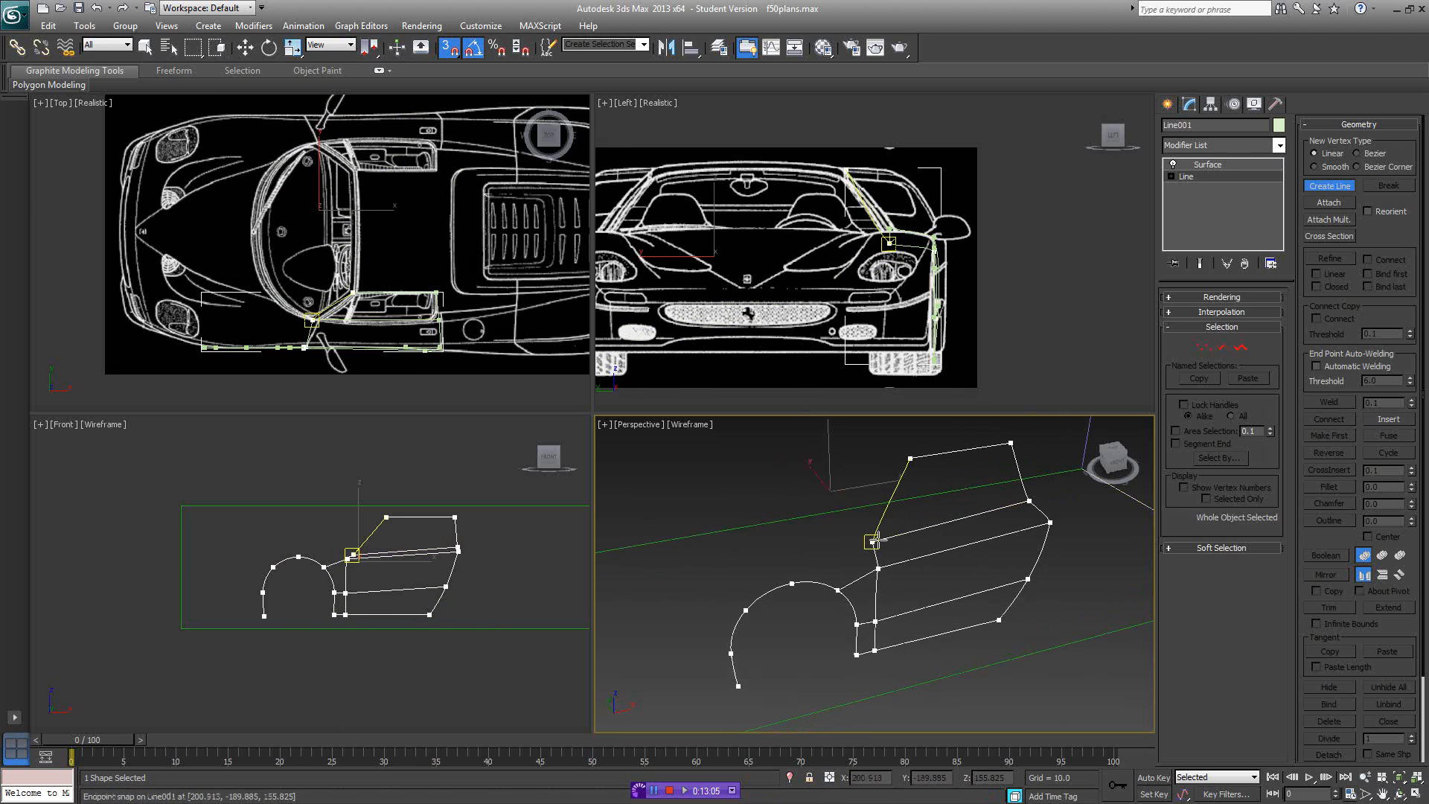
- Retry the snapped line from the front of the door's upper beltline to the top of the wheel arch, undoing the misplaced attempts
{"action": "left_click", "coordinate": [873, 542]}
{"action": "left_click_drag", "start_coordinate": [866, 521], "coordinate": [780, 563]}
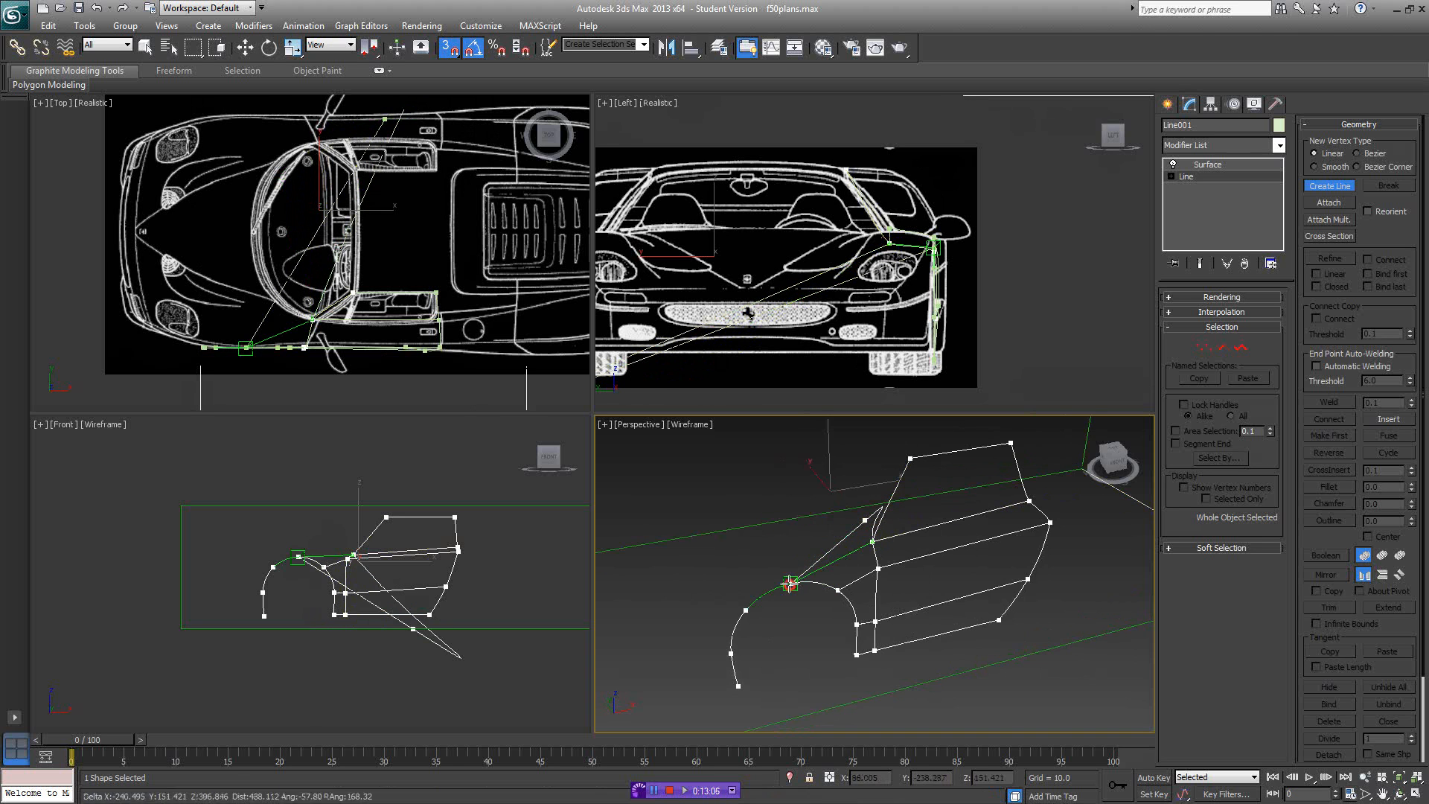
{"action": "left_click", "coordinate": [793, 583]}
{"action": "right_click", "coordinate": [794, 581]}
{"action": "middle_click_drag", "start_coordinate": [881, 540], "coordinate": [878, 538], "text": "alt"}
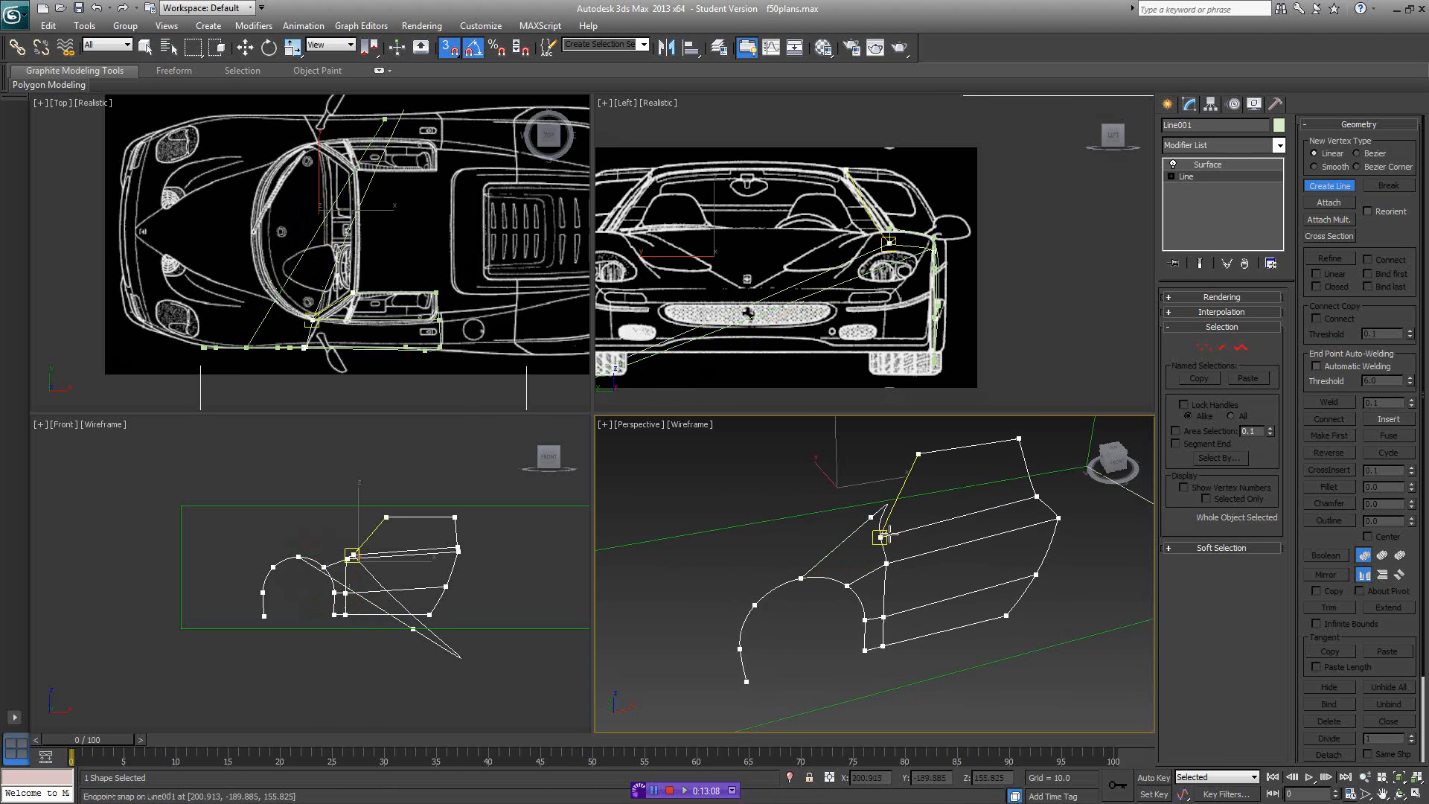
{"action": "key", "text": "ctrl+z"}
{"action": "left_click", "coordinate": [879, 537]}
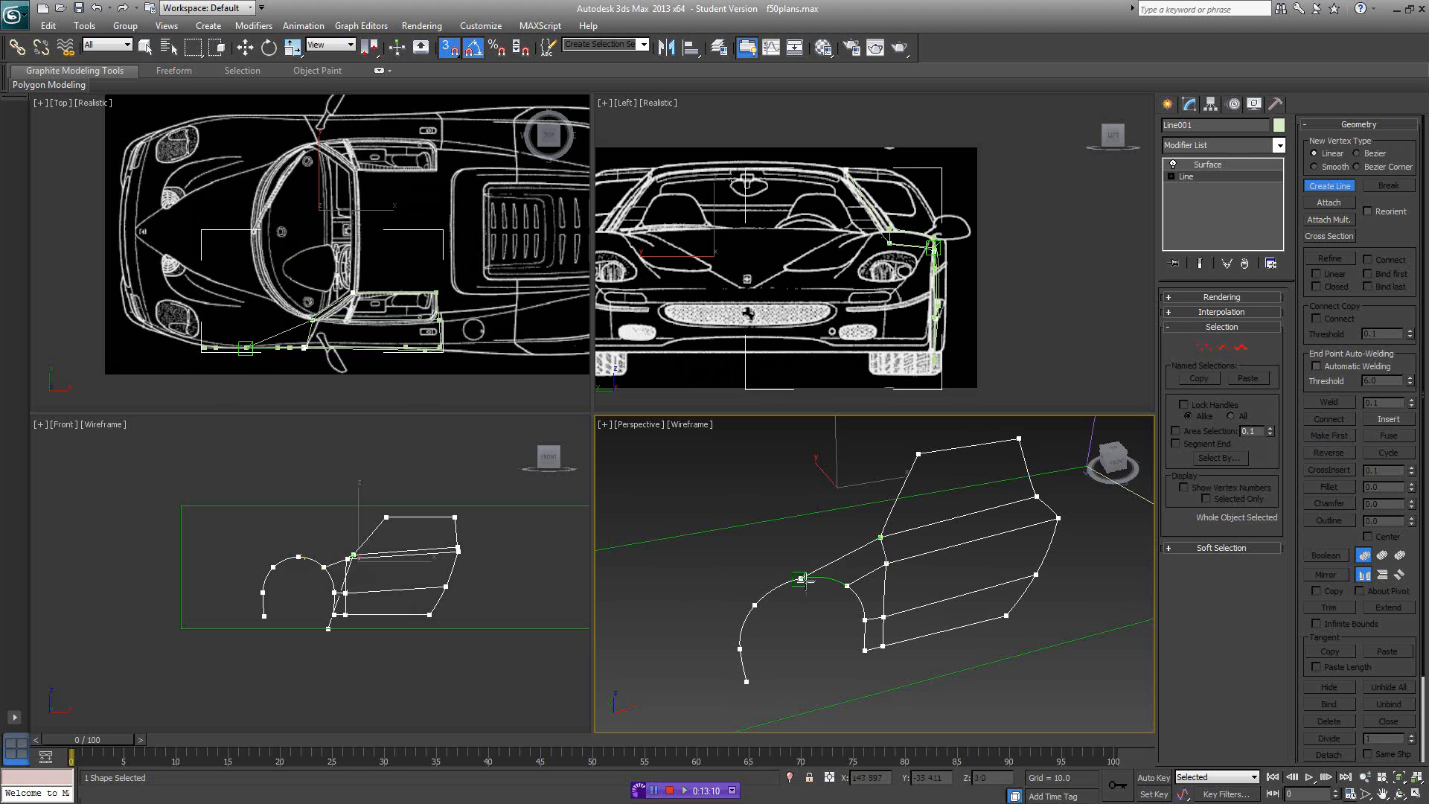
{"action": "left_click", "coordinate": [803, 579]}
{"action": "right_click", "coordinate": [804, 578]}
{"action": "mouse_move", "coordinate": [914, 542]}
{"action": "middle_mouse_down", "text": "alt"}
{"action": "mouse_move", "coordinate": [892, 519]}
{"action": "mouse_move", "coordinate": [944, 543]}
{"action": "mouse_move", "coordinate": [906, 551]}
{"action": "middle_mouse_up", "text": "alt"}
{"action": "key", "text": "w"}
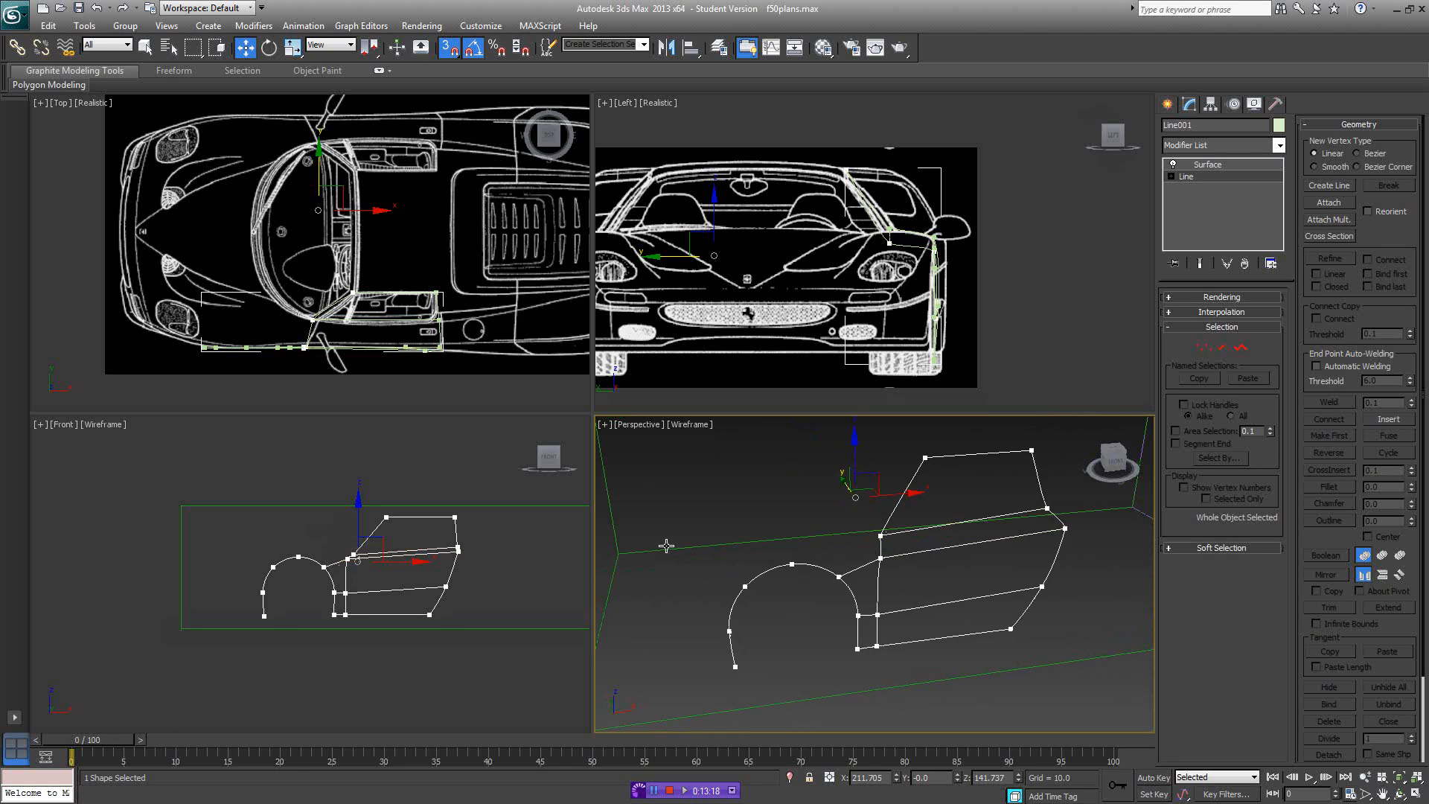
- Shade the Front view to reveal the side blueprint and maximize it around the front wheel arch
{"action": "middle_click_drag", "start_coordinate": [435, 550], "coordinate": [453, 551]}
{"action": "key", "text": "F3"}
{"action": "scroll", "coordinate": [343, 582], "scroll_direction": "up", "scroll_amount": 3}
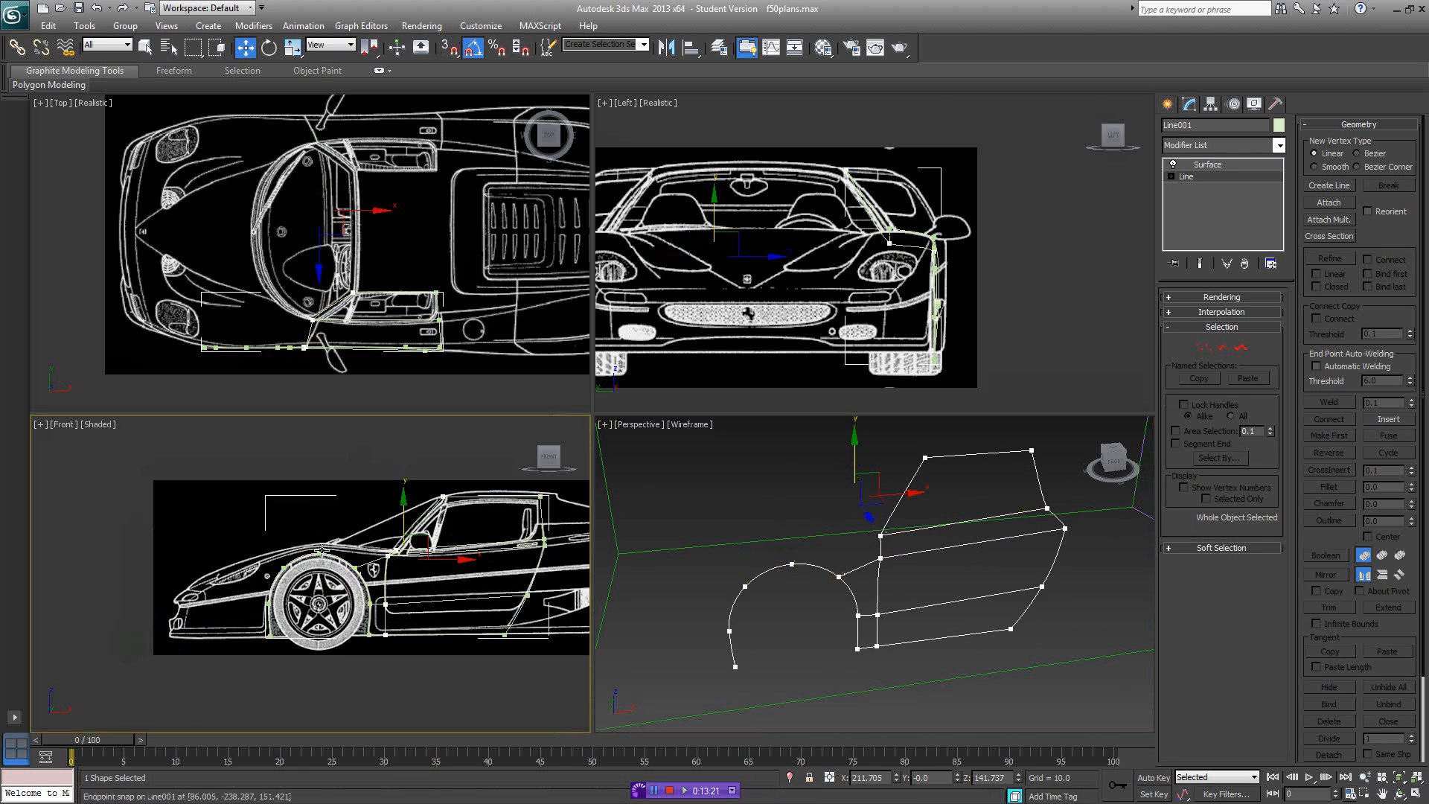
{"action": "scroll", "coordinate": [372, 551], "scroll_direction": "up", "scroll_amount": 4}
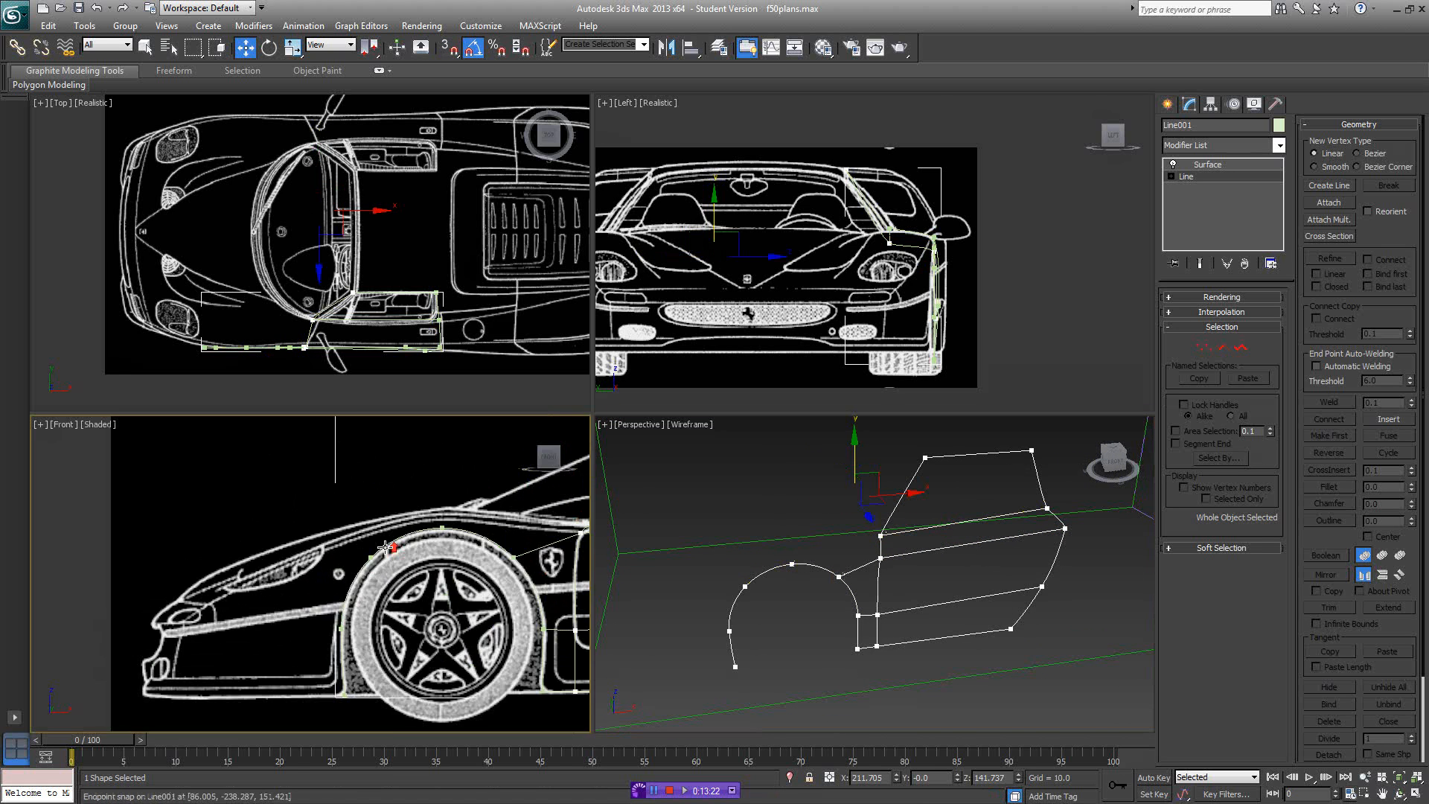
{"action": "left_click", "coordinate": [1414, 795]}
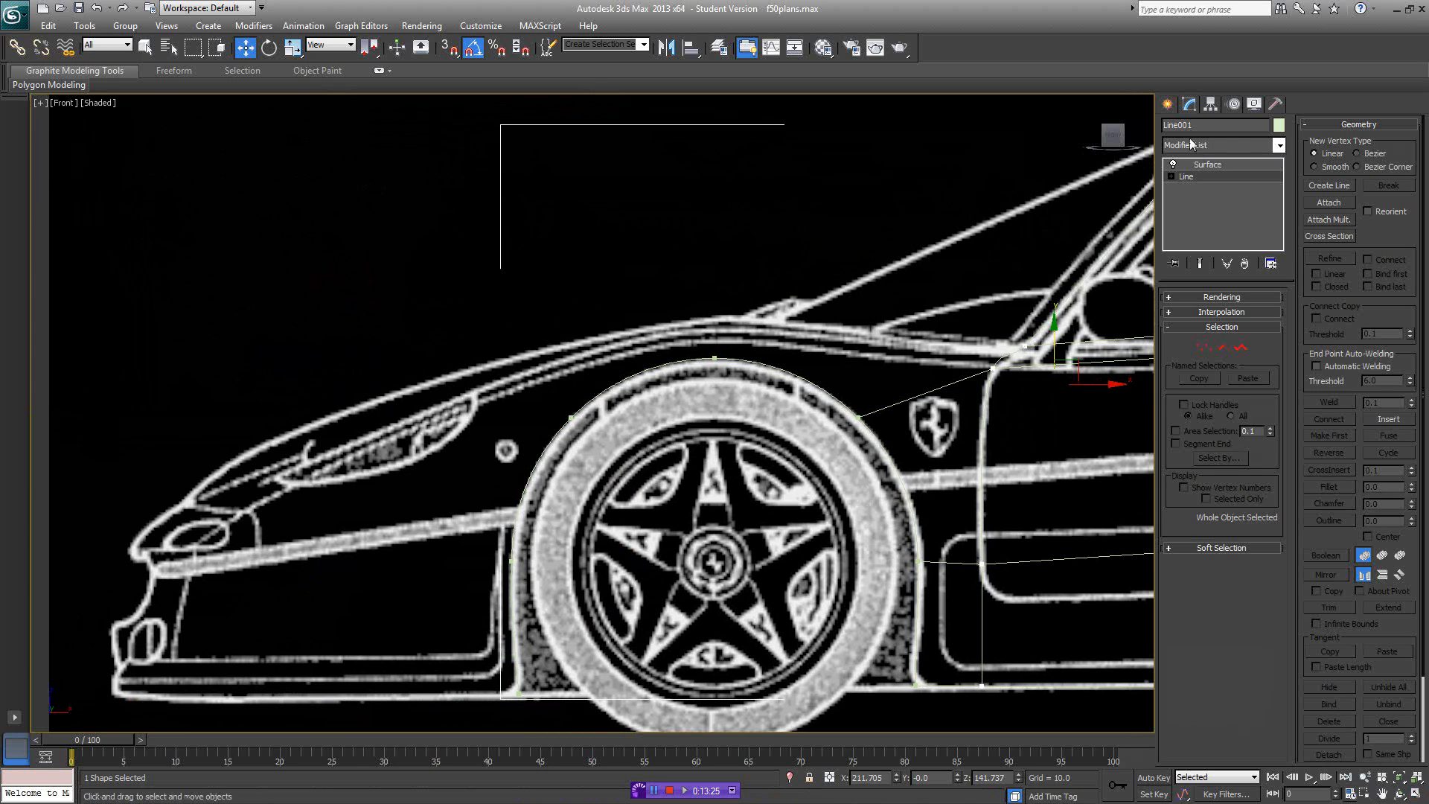
- Turn off the Surface modifier on the spline cage so only its splines show in the Front view, and deselect it
{"action": "middle_click_drag", "start_coordinate": [987, 350], "coordinate": [959, 379]}
{"action": "left_click", "coordinate": [1167, 105]}
{"action": "left_click", "coordinate": [1182, 212]}
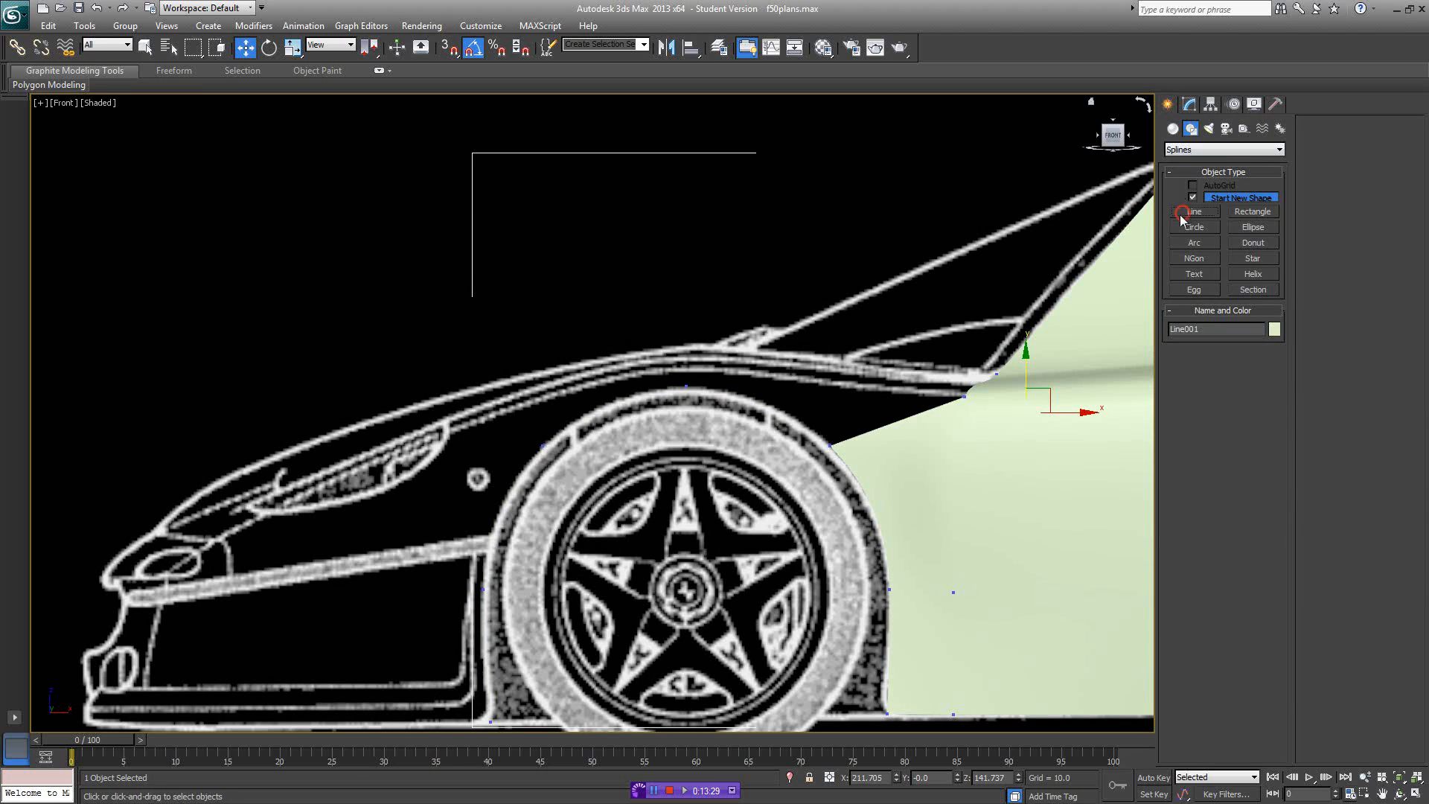
{"action": "middle_click_drag", "start_coordinate": [1085, 345], "coordinate": [946, 364]}
{"action": "right_click", "coordinate": [951, 370]}
{"action": "key", "text": "F3"}
{"action": "left_click", "coordinate": [1189, 105]}
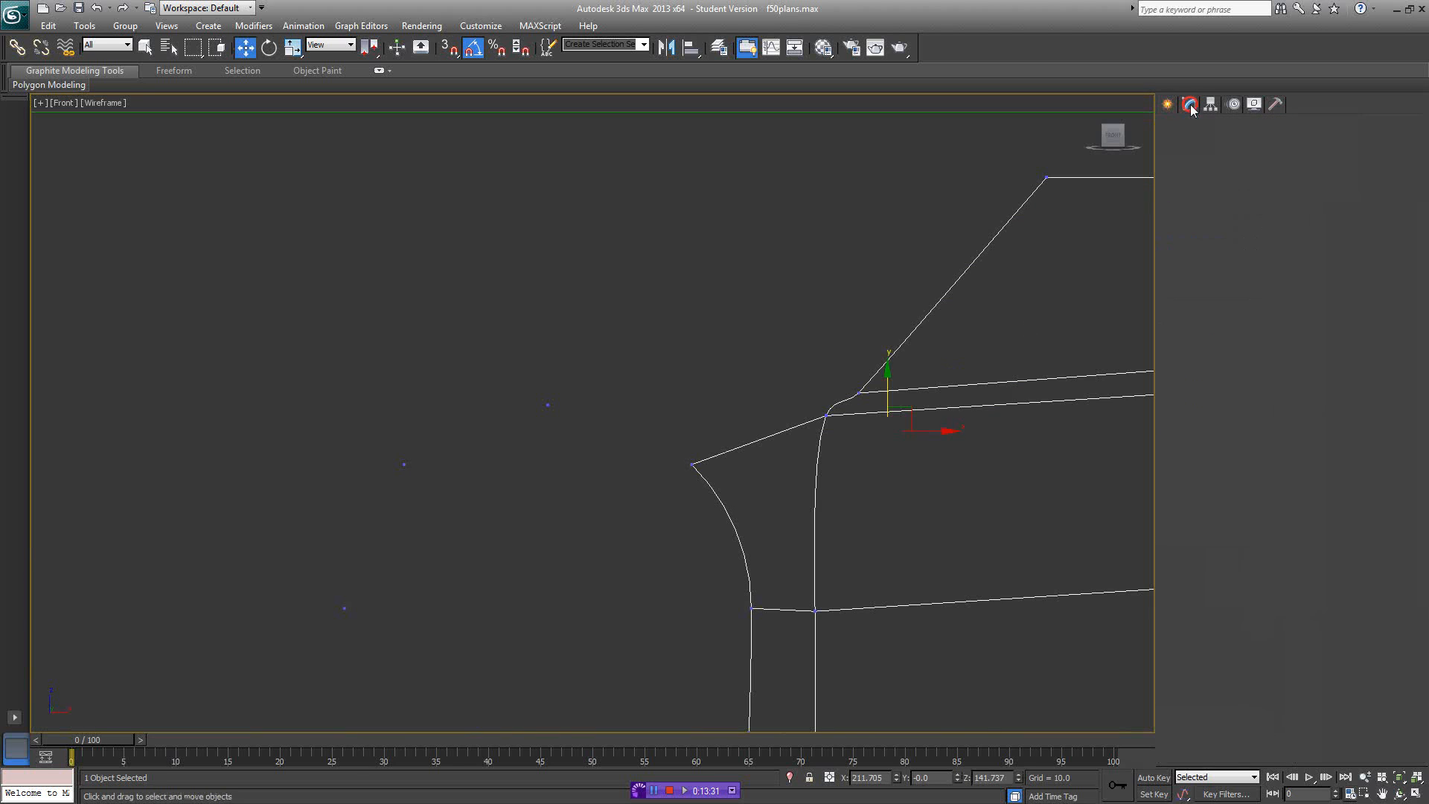
{"action": "left_click", "coordinate": [1174, 165]}
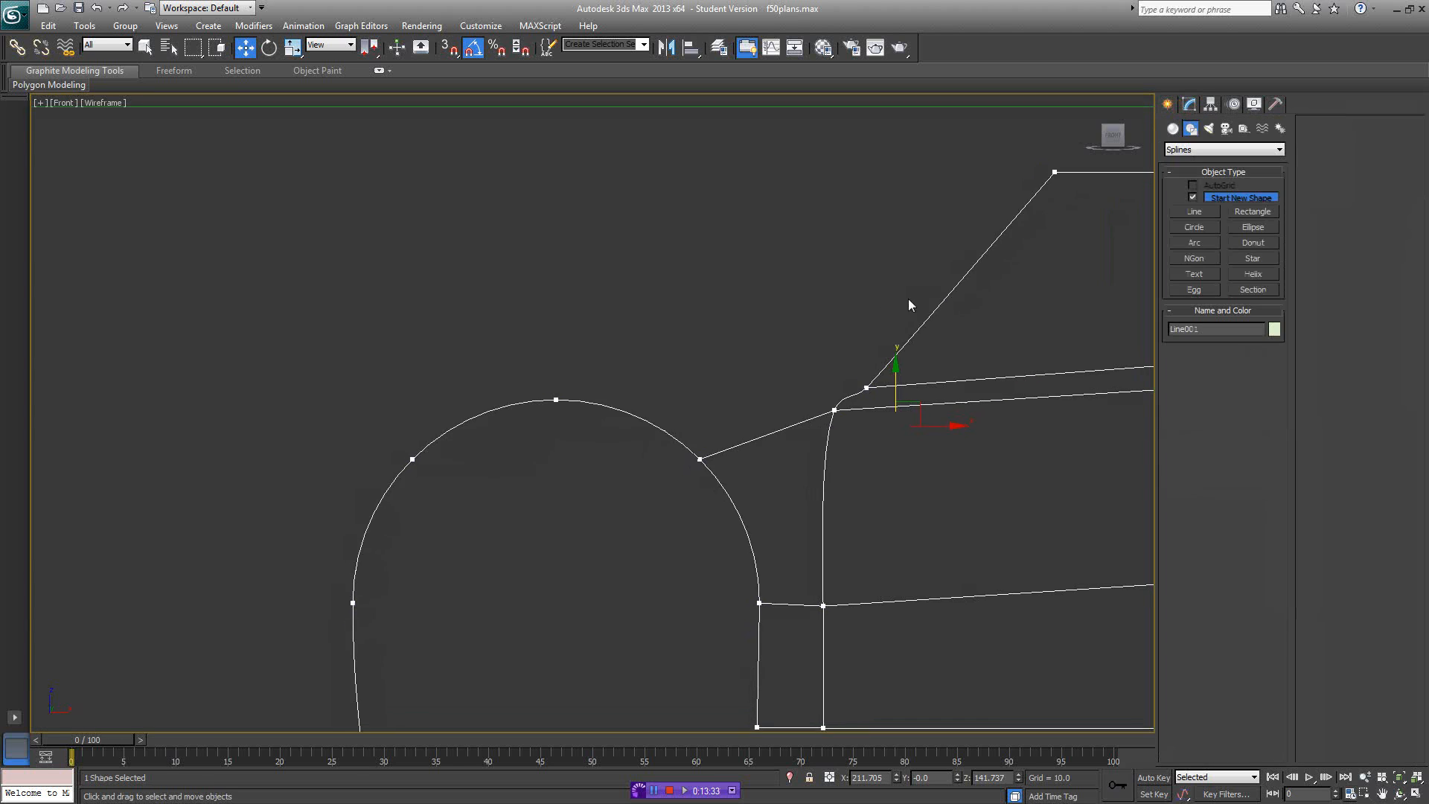
{"action": "left_click", "coordinate": [882, 297]}
- Draw a separate line from the door's upper front corner along the fender crease, over the wheel arch, to the nose above the headlight
{"action": "key", "text": "F3"}
{"action": "left_click", "coordinate": [1191, 214]}
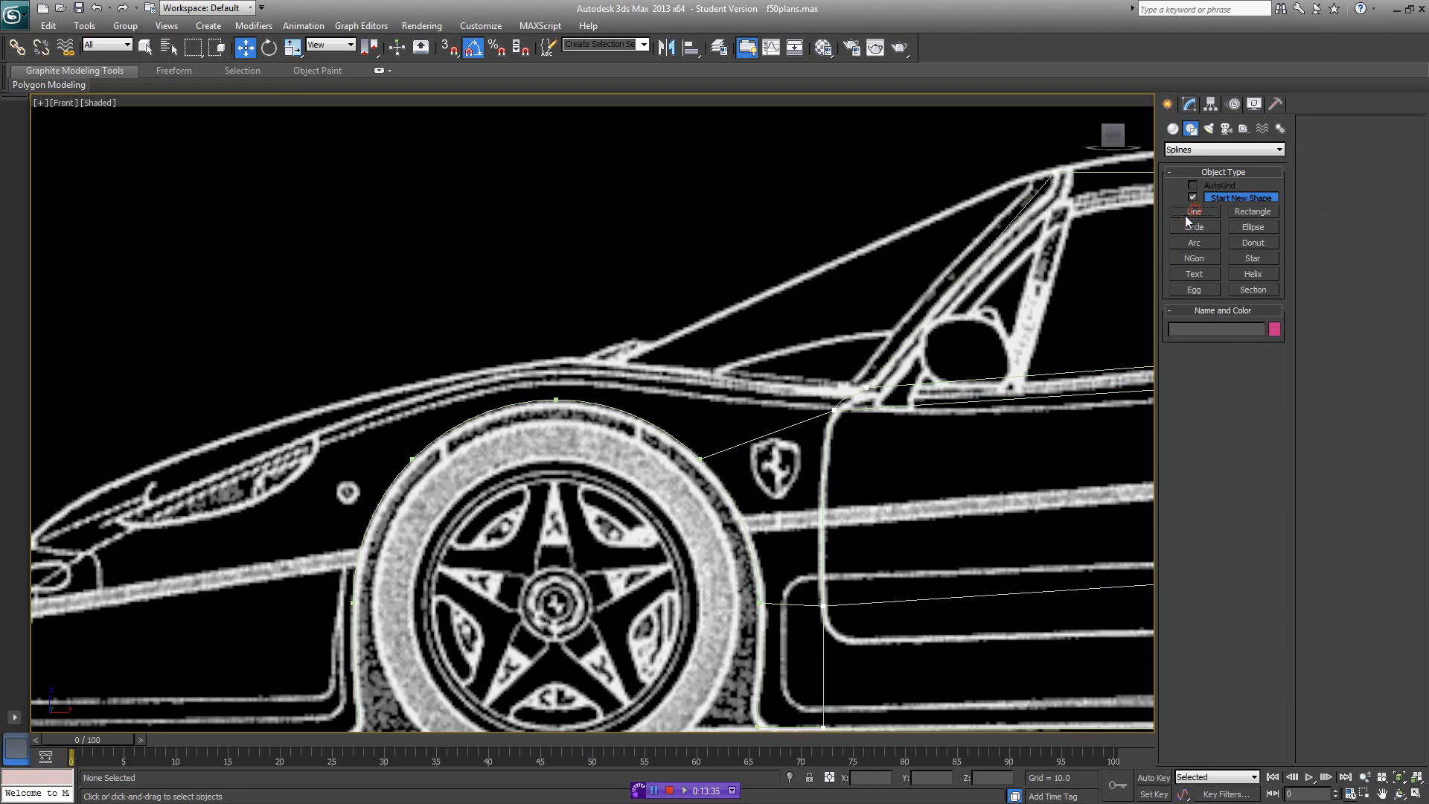
{"action": "key", "text": "F3"}
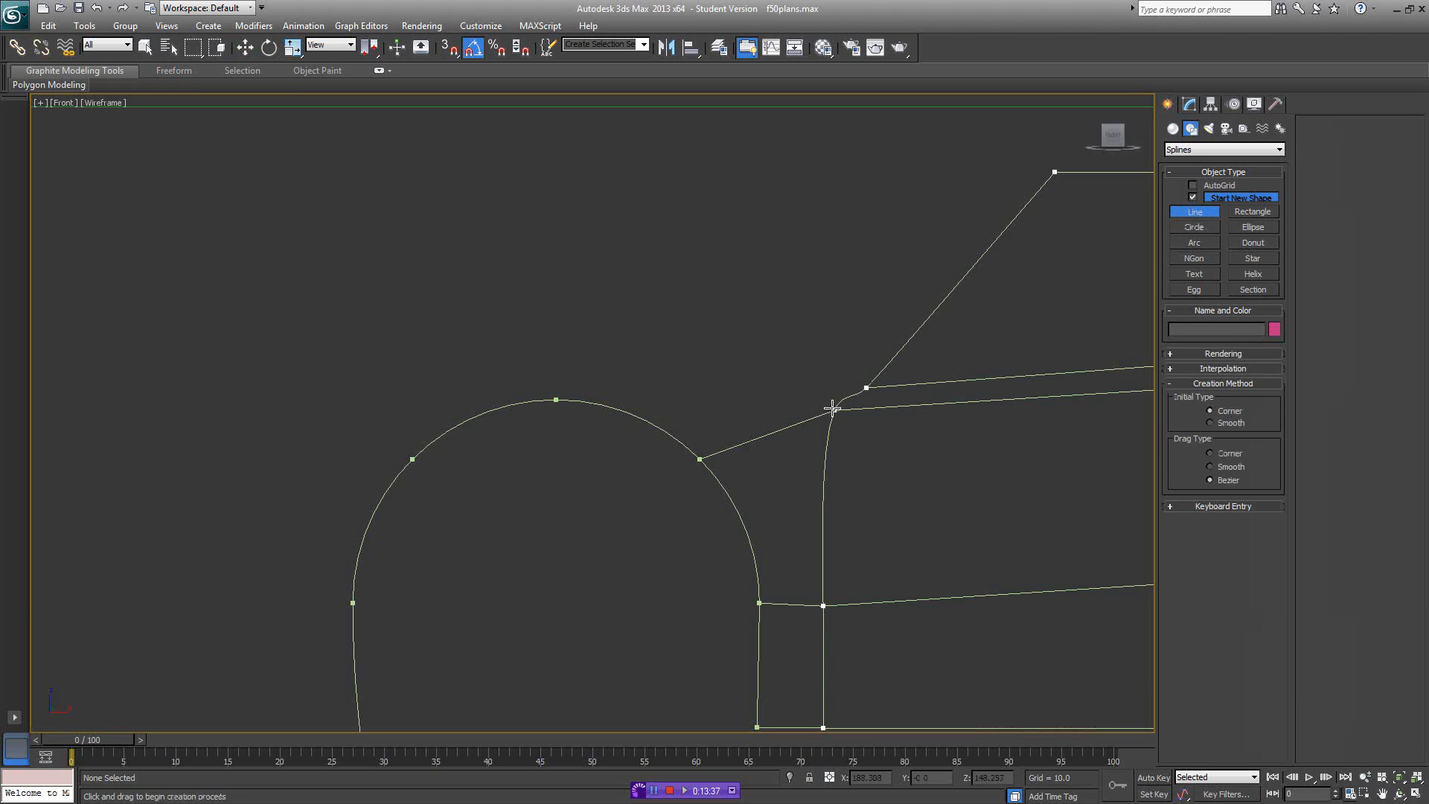
{"action": "left_click", "coordinate": [833, 408]}
{"action": "key", "text": "F3"}
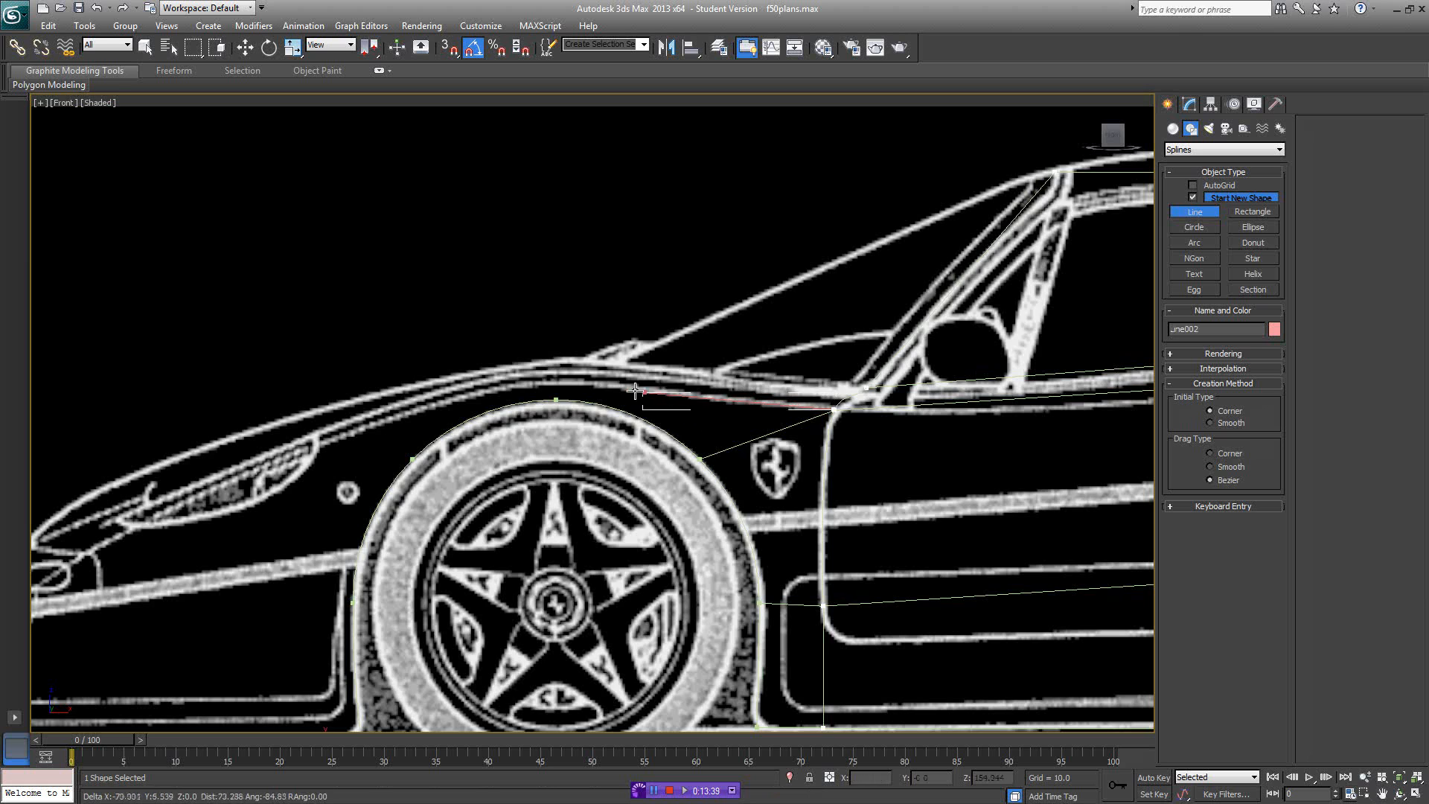
{"action": "key", "text": "F3"}
{"action": "key", "text": "F3"}
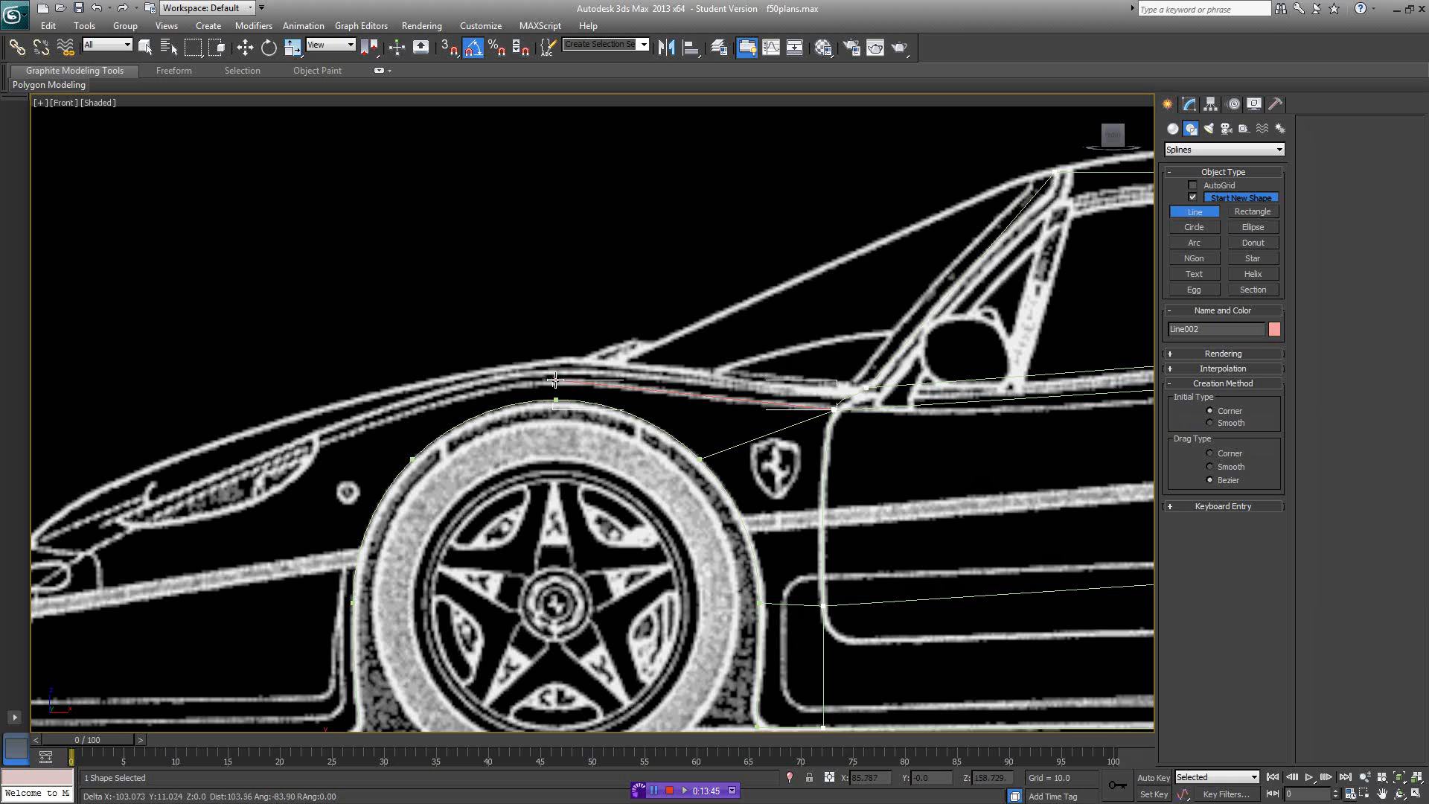
{"action": "left_click", "coordinate": [555, 380]}
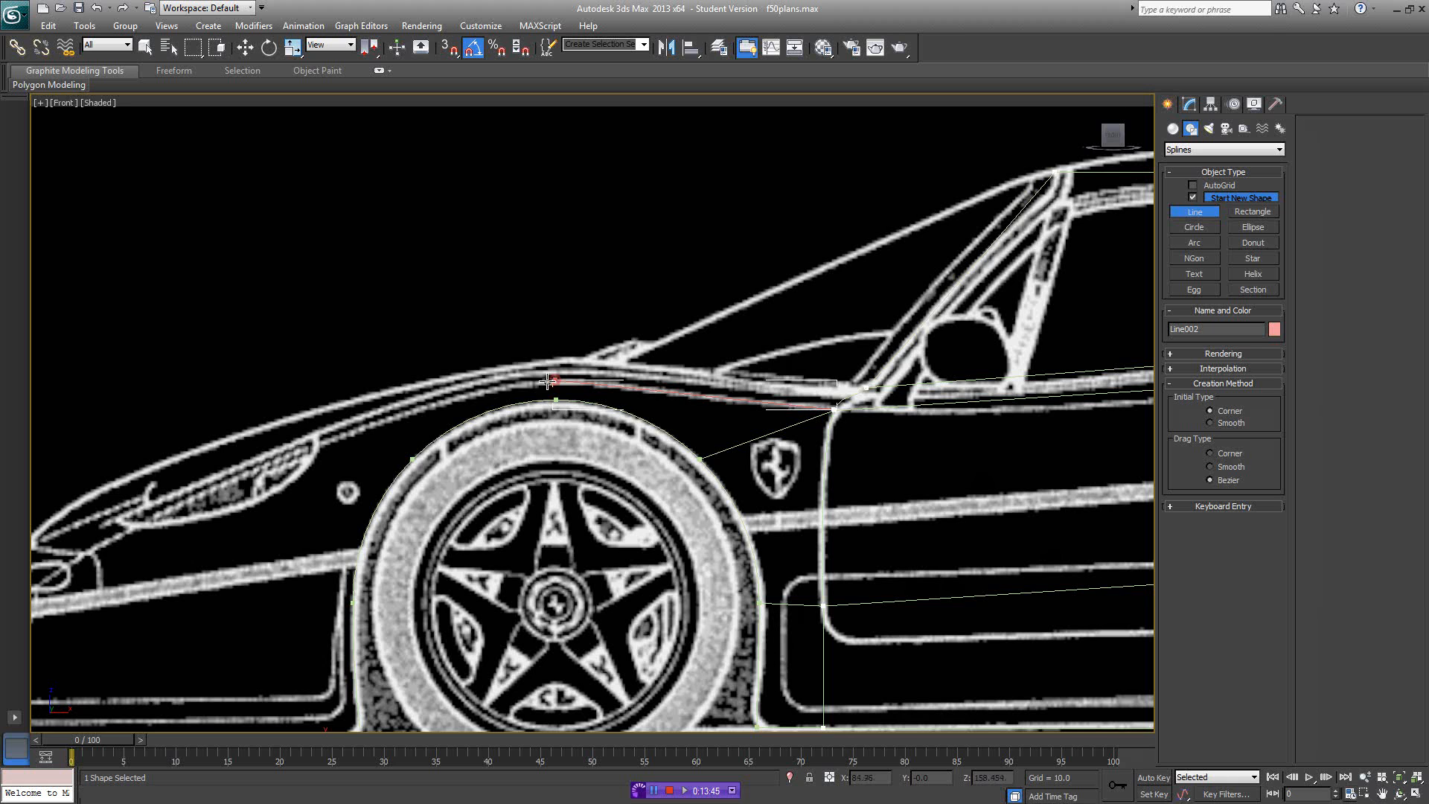
{"action": "left_click", "coordinate": [388, 418]}
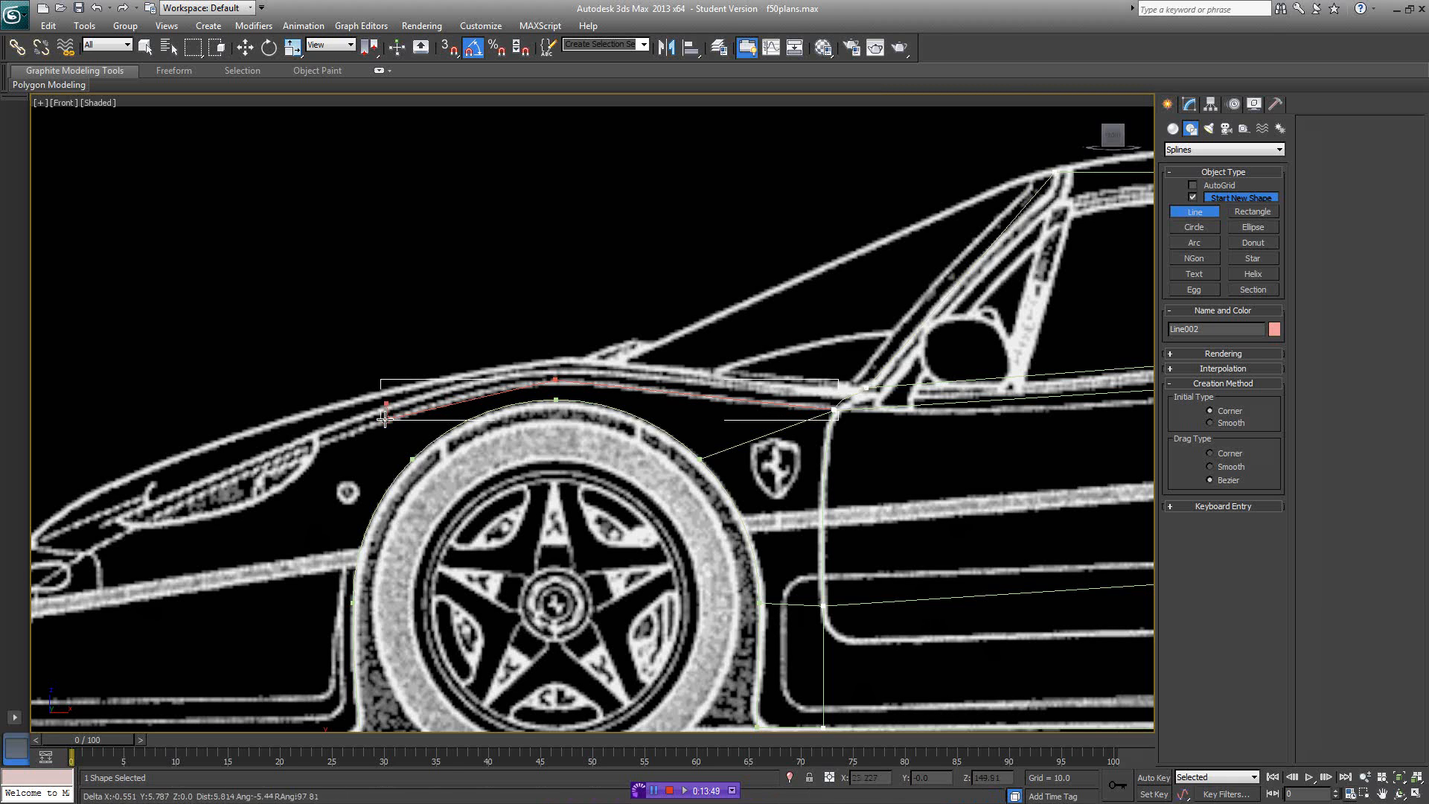
{"action": "left_click", "coordinate": [50, 546]}
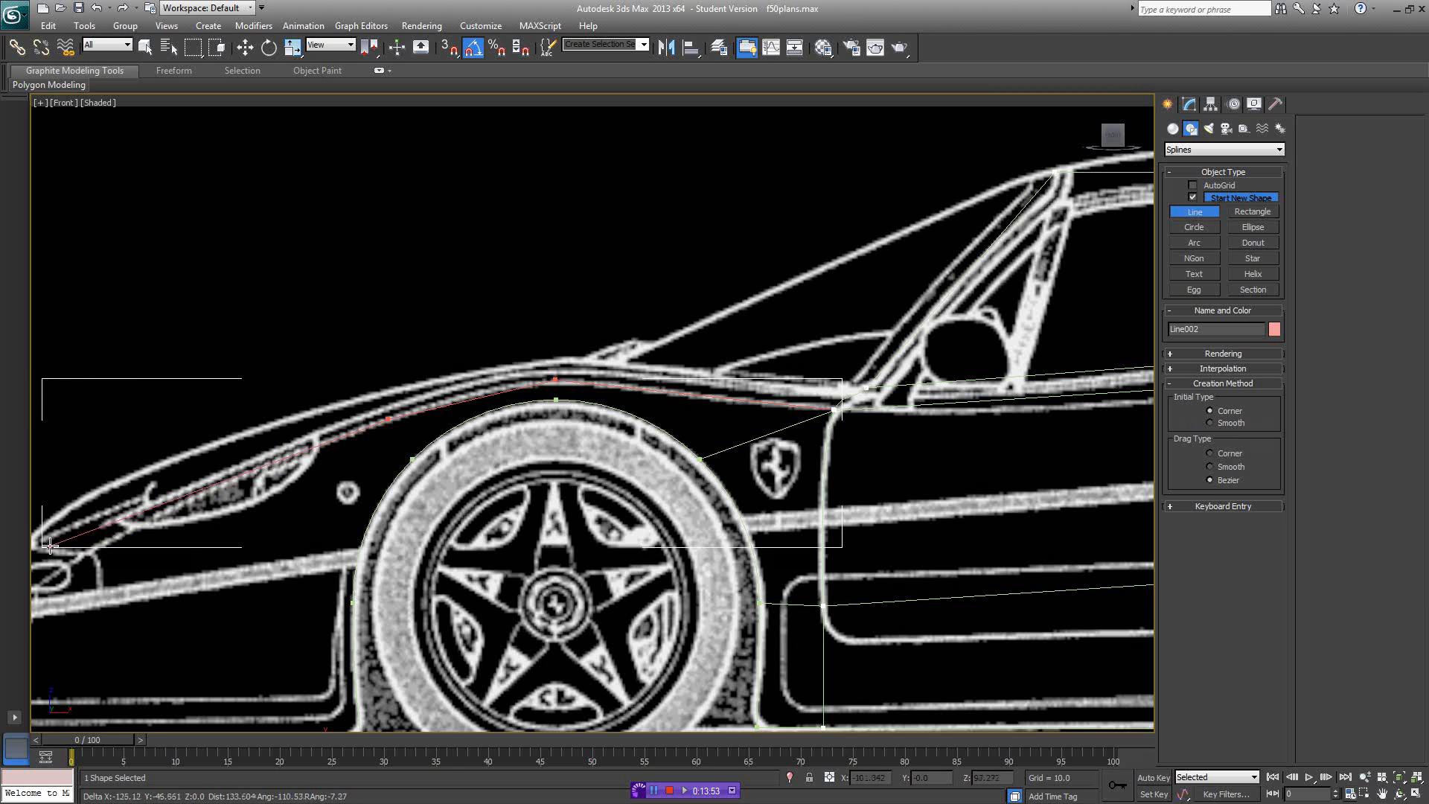
{"action": "right_click", "coordinate": [384, 500]}
{"action": "middle_click_drag", "start_coordinate": [455, 472], "coordinate": [553, 464]}
{"action": "right_click", "coordinate": [553, 463]}
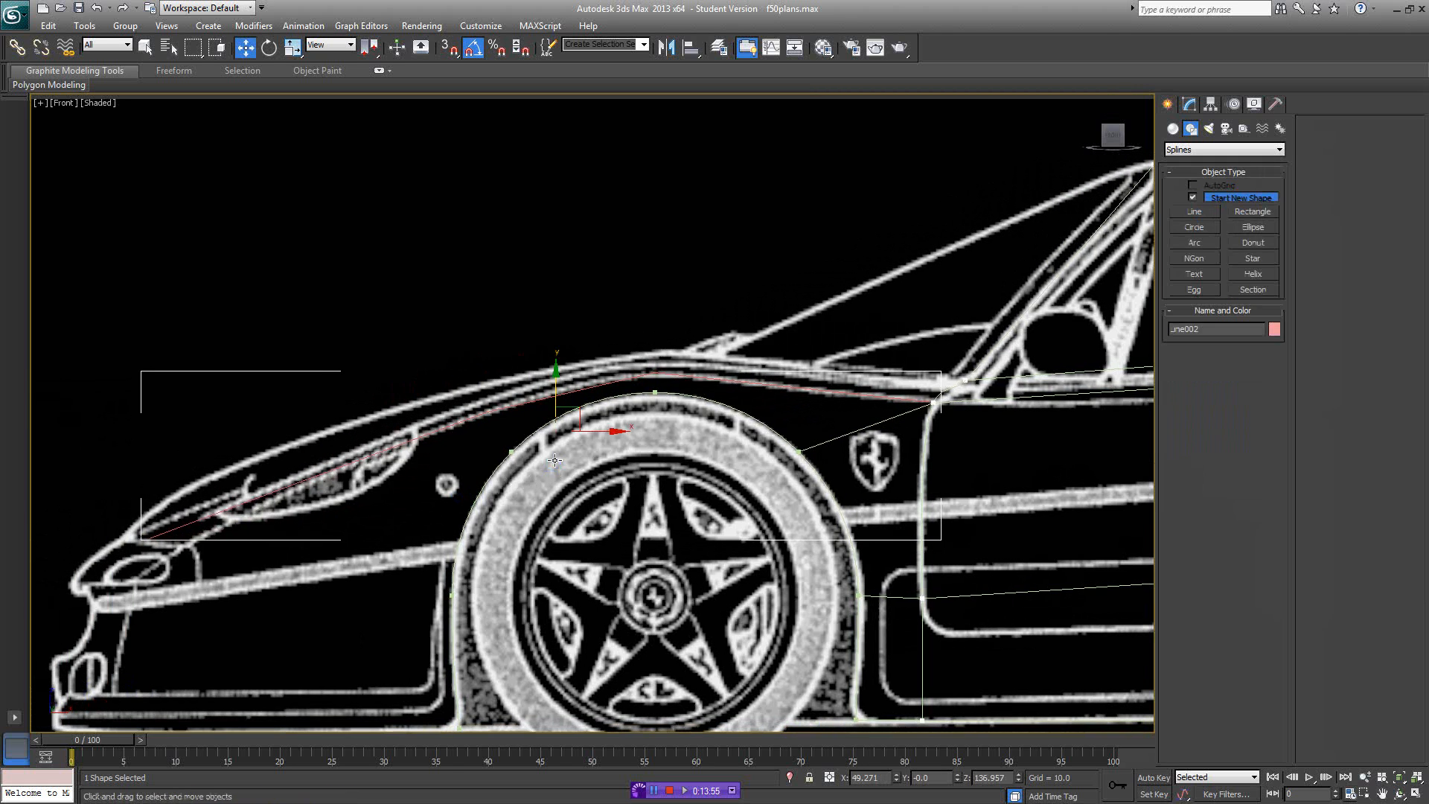
{"action": "middle_click_drag", "start_coordinate": [670, 443], "coordinate": [639, 405]}
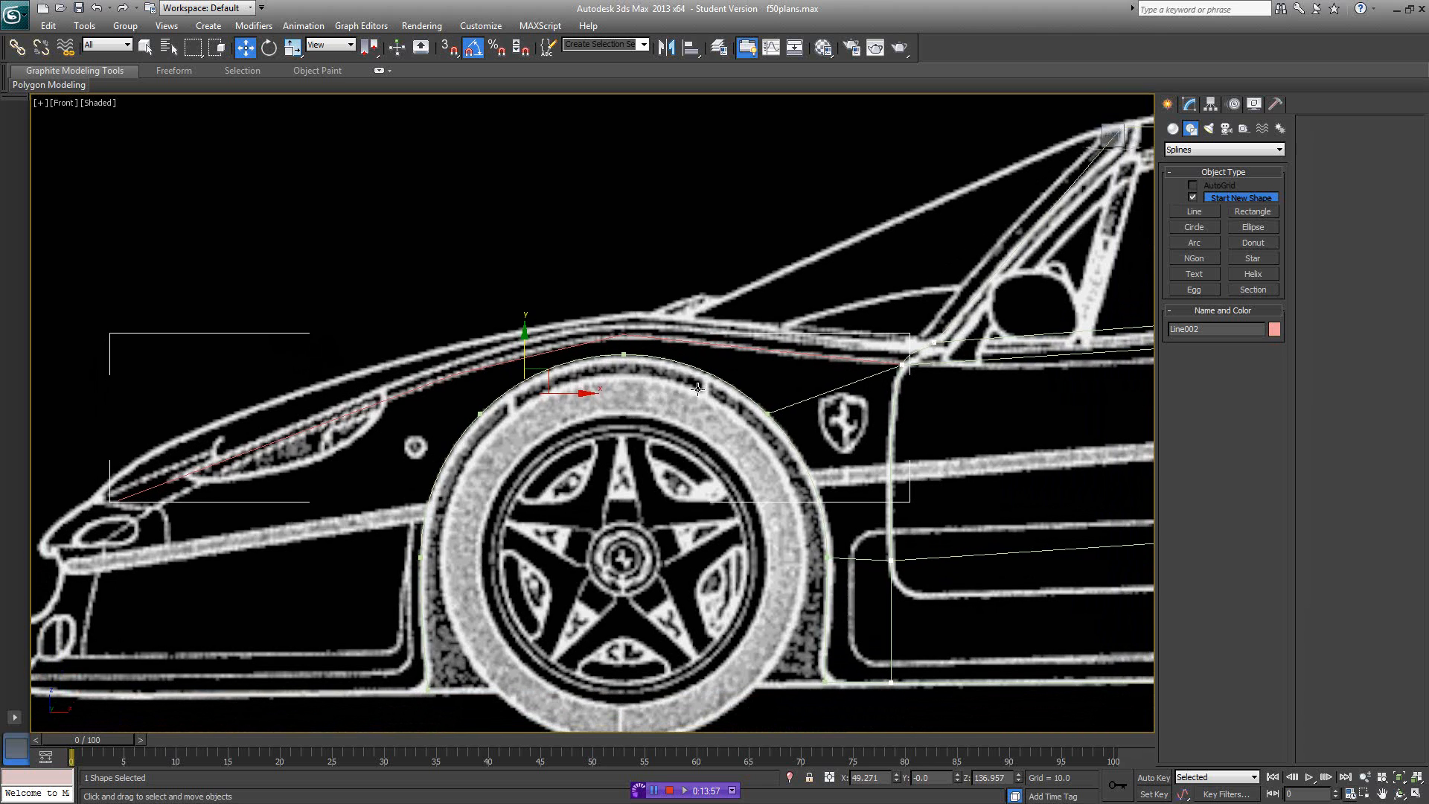
- Curve the two middle vertices of the fender line above the front wheel and fit the line to the blueprint's fender crease
{"action": "middle_click_drag", "start_coordinate": [796, 411], "coordinate": [644, 395]}
{"action": "scroll", "coordinate": [644, 395], "scroll_direction": "down", "scroll_amount": 2}
{"action": "mouse_move", "coordinate": [770, 433]}
{"action": "middle_mouse_down"}
{"action": "mouse_move", "coordinate": [642, 435]}
{"action": "mouse_move", "coordinate": [820, 449]}
{"action": "mouse_move", "coordinate": [804, 456]}
{"action": "middle_mouse_up"}
{"action": "key", "text": "F3"}
{"action": "left_click", "coordinate": [1189, 105]}
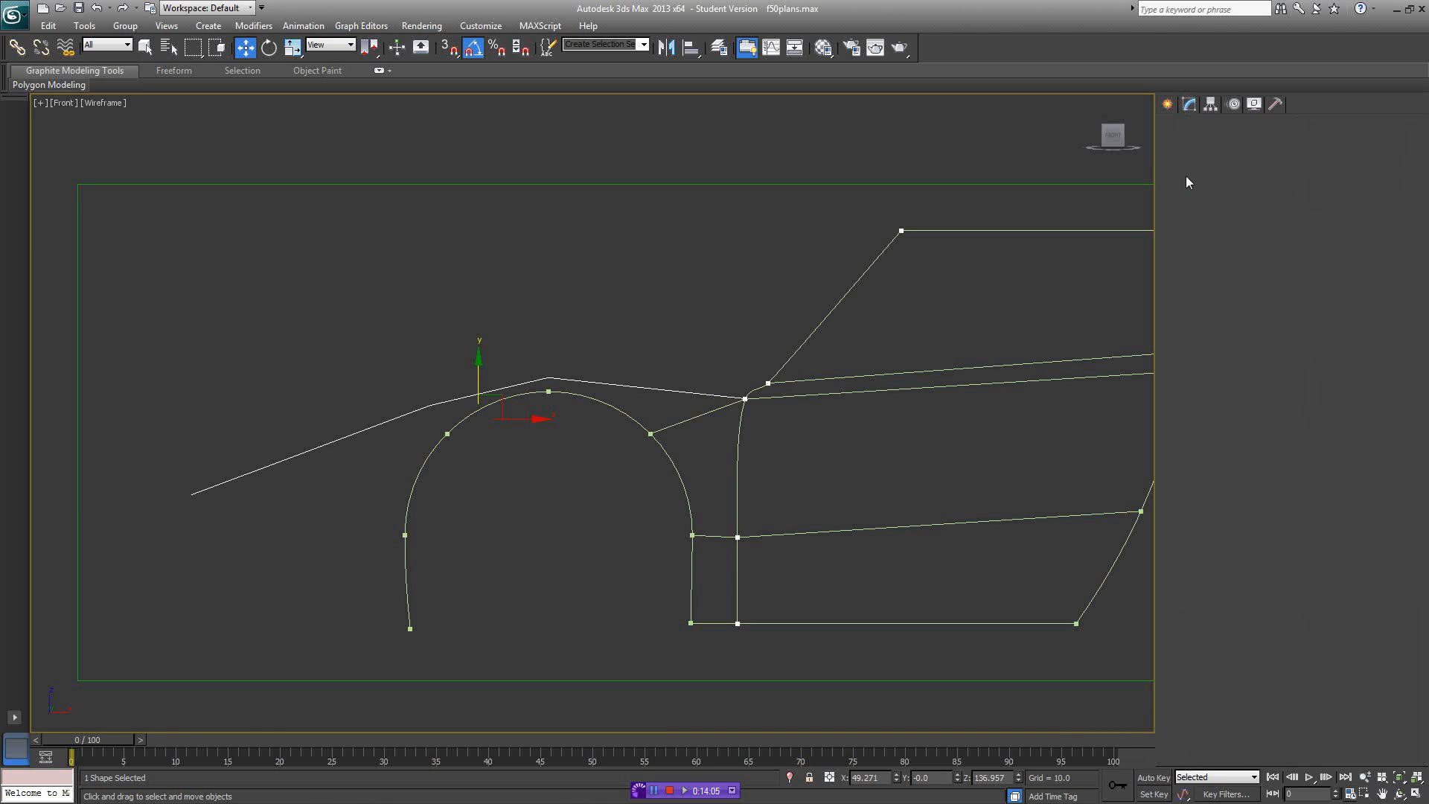
{"action": "left_click", "coordinate": [1171, 164]}
{"action": "left_click", "coordinate": [1198, 177]}
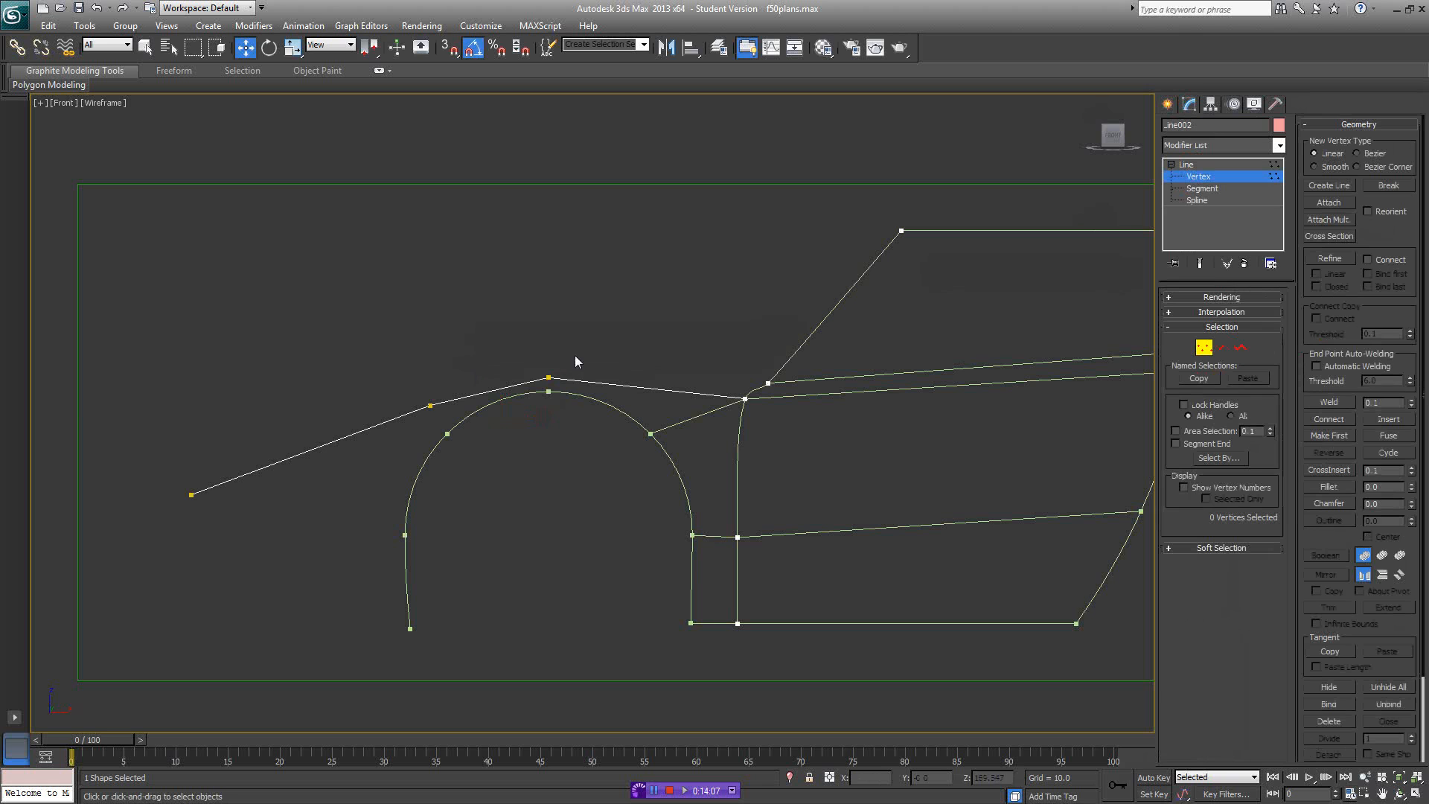
{"action": "left_click_drag", "start_coordinate": [403, 365], "coordinate": [600, 438]}
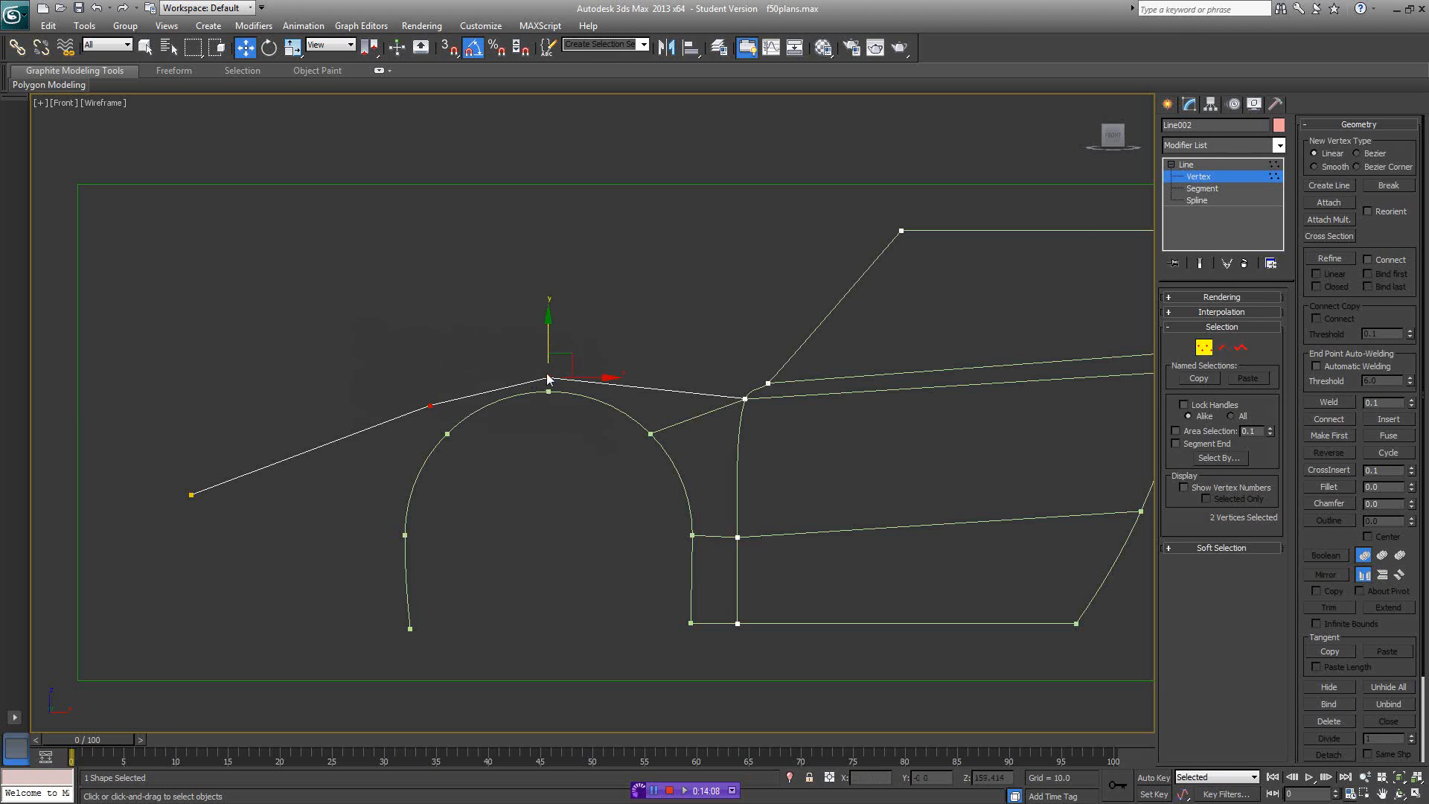
{"action": "left_click", "coordinate": [506, 289]}
{"action": "key", "text": "F3"}
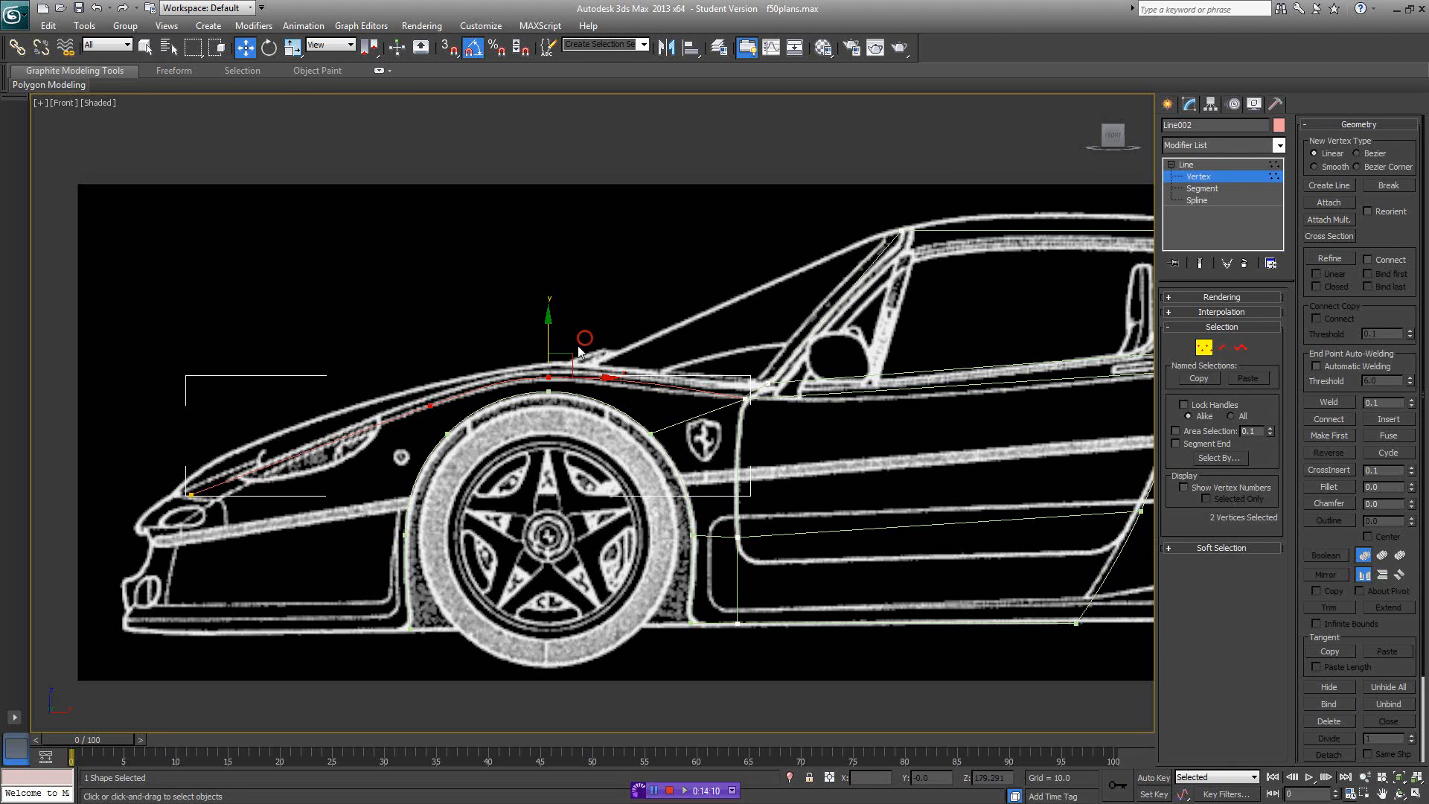
{"action": "left_click_drag", "start_coordinate": [550, 345], "coordinate": [551, 345]}
{"action": "left_click", "coordinate": [431, 406]}
{"action": "middle_click_drag", "start_coordinate": [401, 427], "coordinate": [190, 422]}
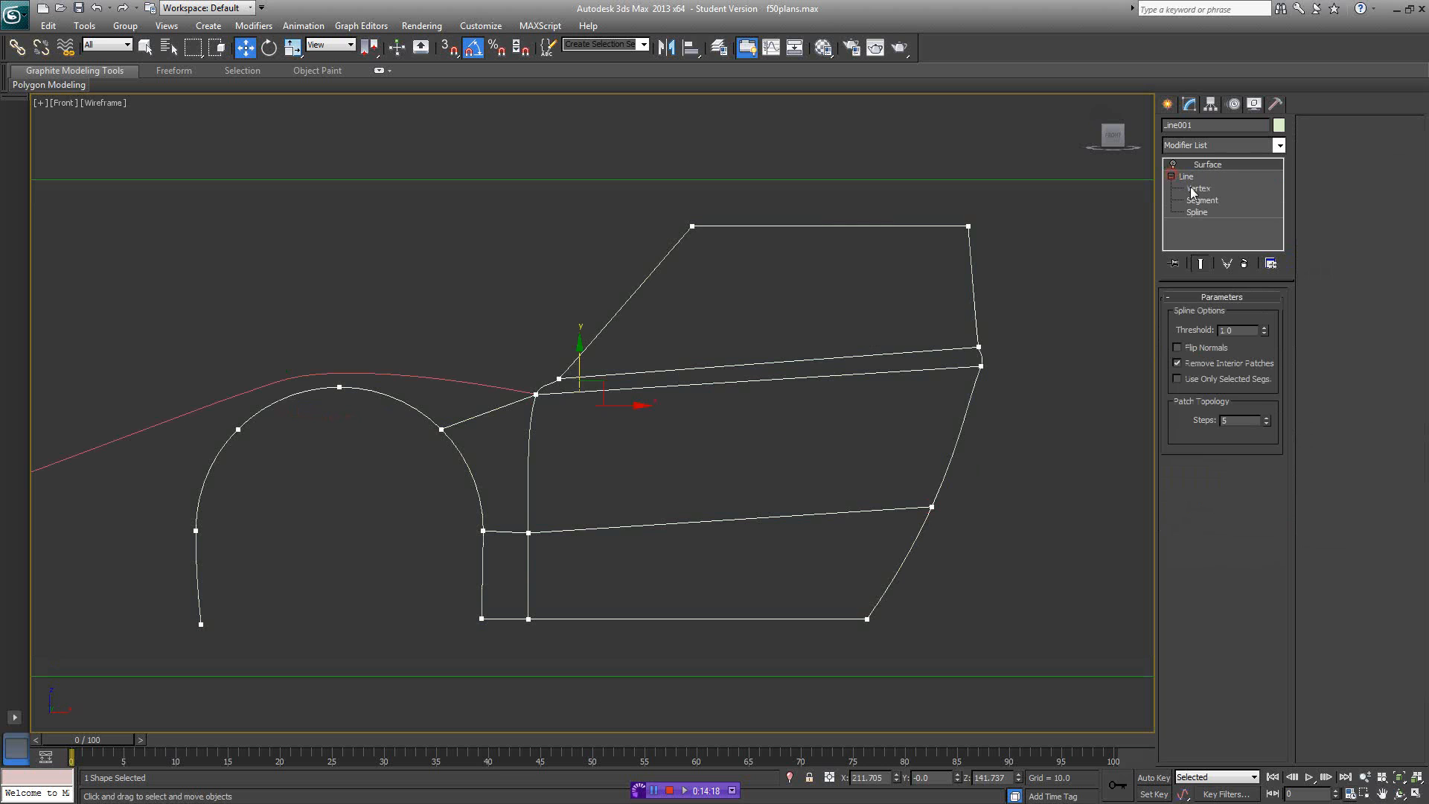
- Move the door shape's lower rear vertices and adjust their tangent handle to match the blueprint's rear door edge
{"action": "left_click", "coordinate": [1196, 189]}
{"action": "key", "text": "F3"}
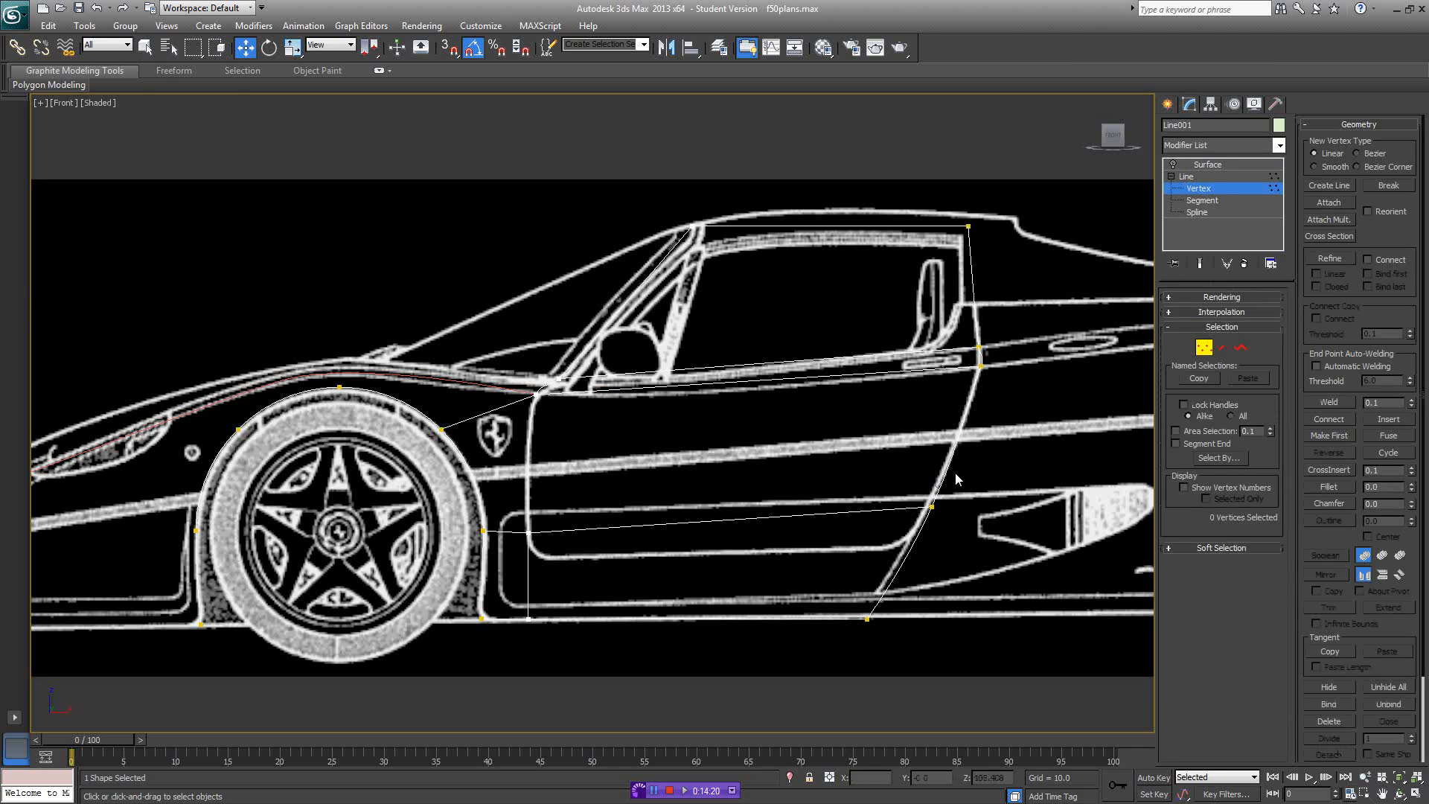
{"action": "left_click_drag", "start_coordinate": [956, 474], "coordinate": [932, 521]}
{"action": "left_click_drag", "start_coordinate": [888, 582], "coordinate": [891, 575]}
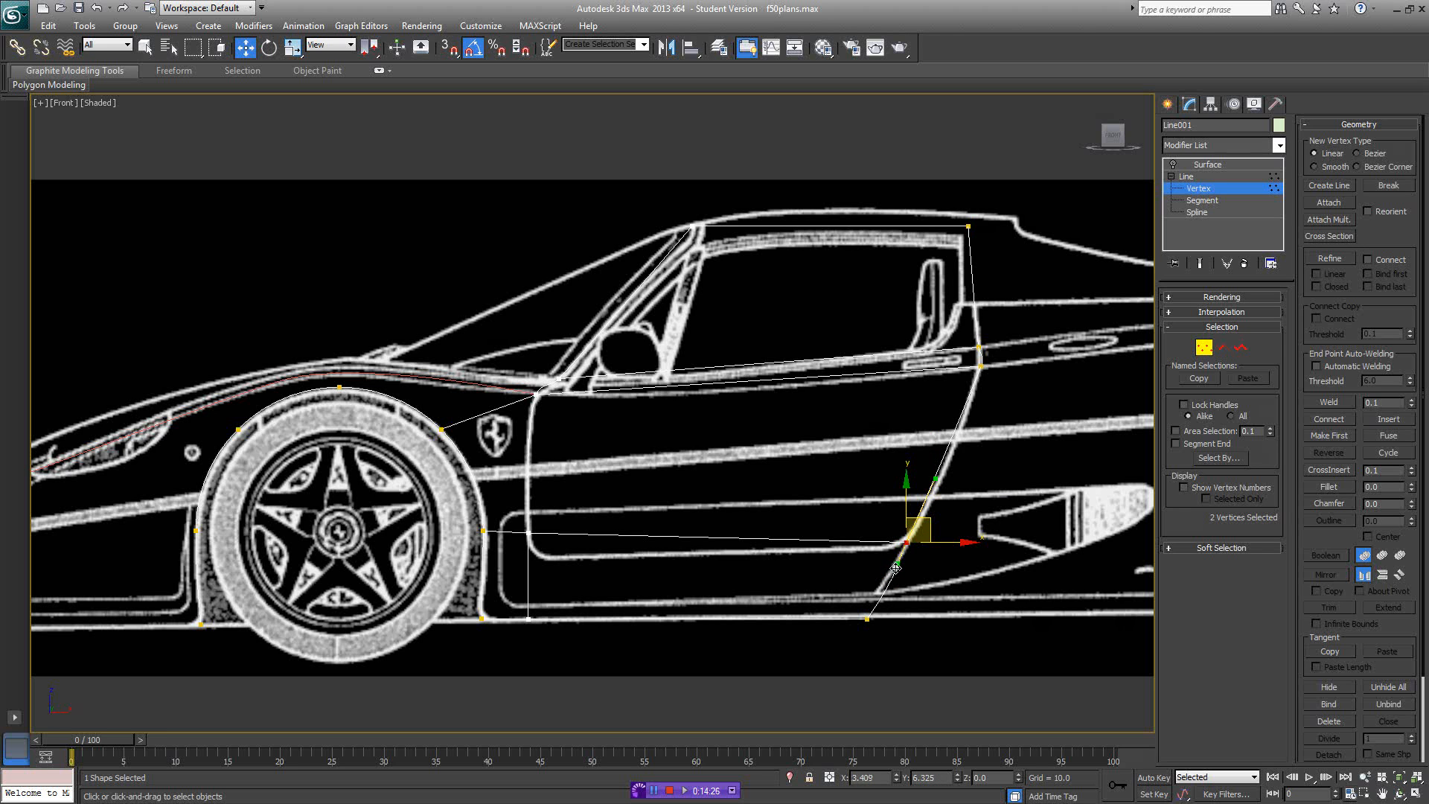
{"action": "mouse_move", "coordinate": [881, 606]}
{"action": "left_mouse_down"}
{"action": "mouse_move", "coordinate": [857, 633]}
{"action": "mouse_move", "coordinate": [890, 618]}
{"action": "left_mouse_up"}
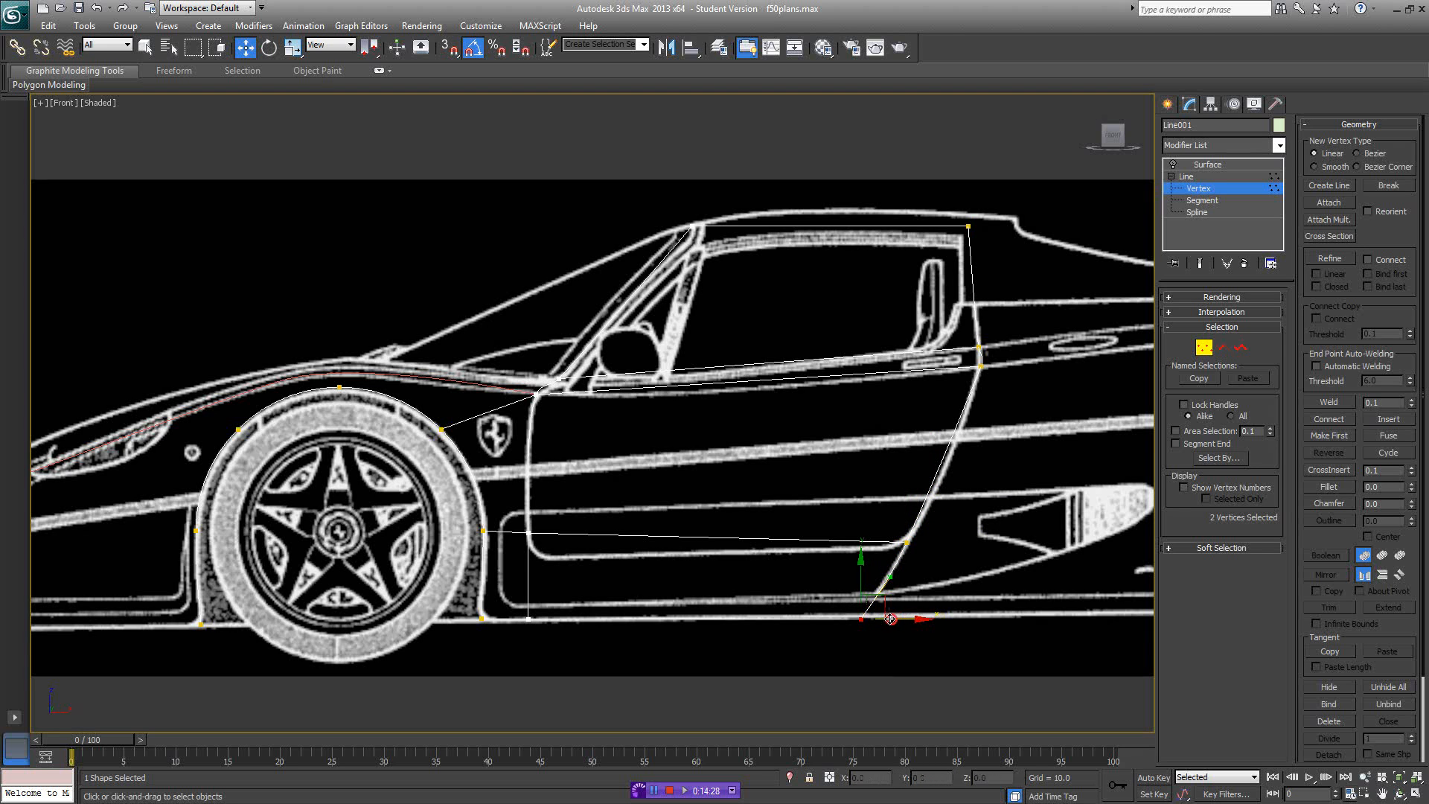
- Lower the door's lower front corner vertex and the wheel arch's rear vertex to the height of the blueprint's lower door line
{"action": "mouse_move", "coordinate": [555, 529]}
{"action": "left_mouse_down"}
{"action": "mouse_move", "coordinate": [515, 547]}
{"action": "mouse_move", "coordinate": [552, 519]}
{"action": "mouse_move", "coordinate": [554, 535]}
{"action": "left_mouse_up"}
{"action": "left_click_drag", "start_coordinate": [535, 588], "coordinate": [534, 579]}
{"action": "left_click", "coordinate": [612, 522]}
{"action": "mouse_move", "coordinate": [681, 507]}
{"action": "middle_mouse_down"}
{"action": "mouse_move", "coordinate": [659, 506]}
{"action": "mouse_move", "coordinate": [673, 511]}
{"action": "middle_mouse_up"}
{"action": "left_click", "coordinate": [475, 528]}
{"action": "left_click_drag", "start_coordinate": [487, 505], "coordinate": [533, 526]}
{"action": "scroll", "coordinate": [566, 523], "scroll_direction": "up", "scroll_amount": 4}
{"action": "scroll", "coordinate": [566, 521], "scroll_direction": "down", "scroll_amount": 5}
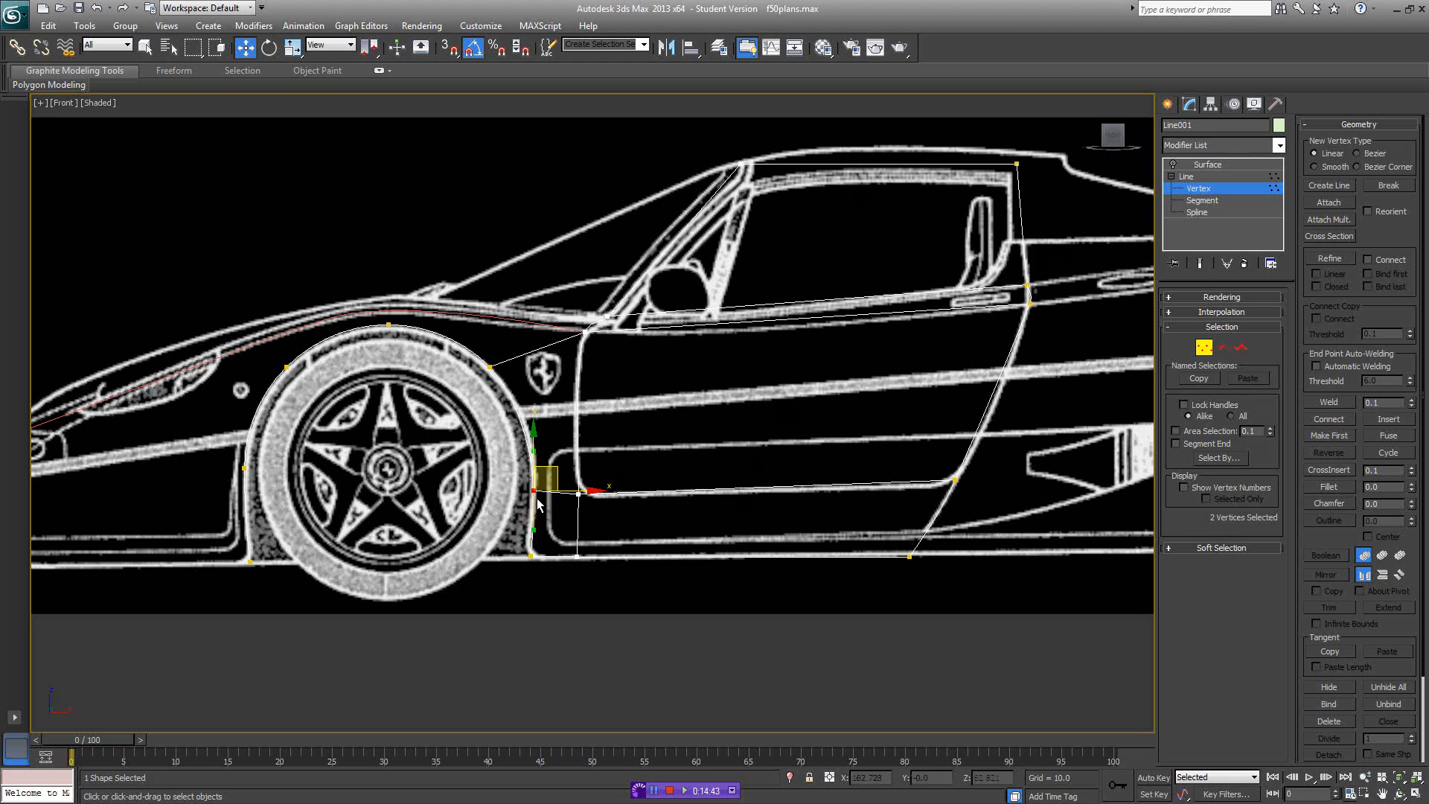
- Adjust the tangent handles of the wheel arch's rear vertex to follow the arch, and check the door's lower front corner vertex
{"action": "left_click", "coordinate": [531, 531]}
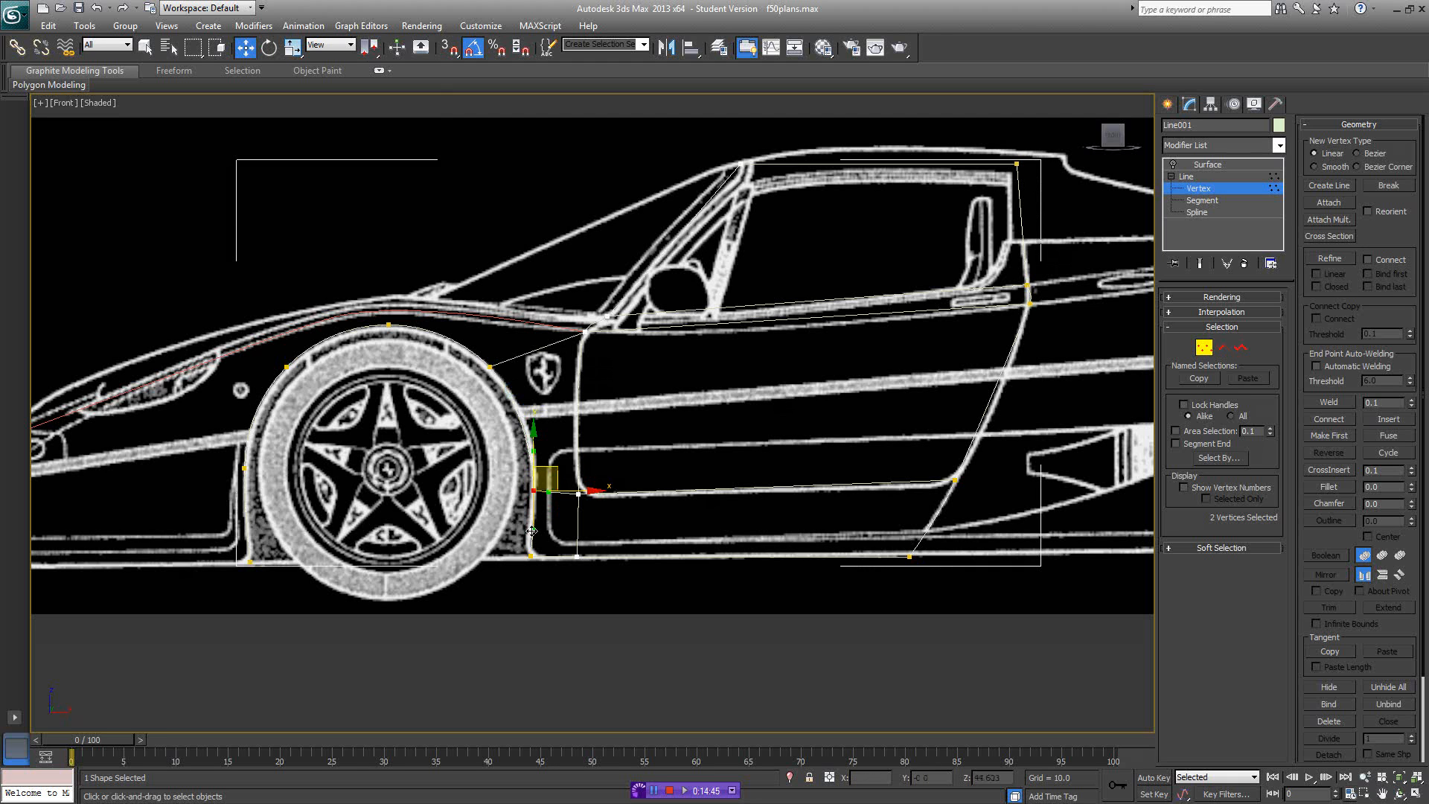
{"action": "middle_click_drag", "start_coordinate": [554, 520], "coordinate": [555, 518]}
{"action": "key", "text": "F3"}
{"action": "left_click_drag", "start_coordinate": [534, 529], "coordinate": [533, 522]}
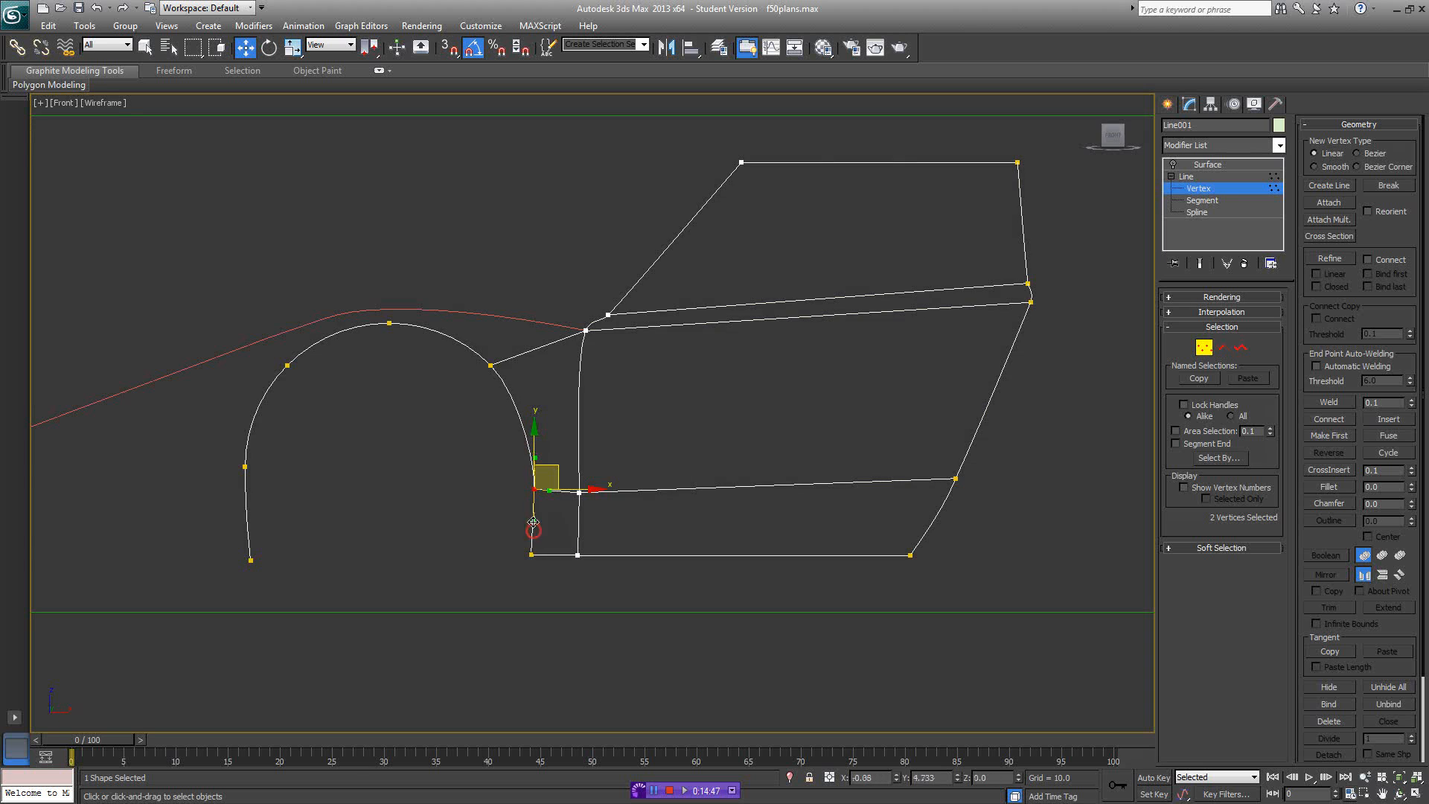
{"action": "key", "text": "F3"}
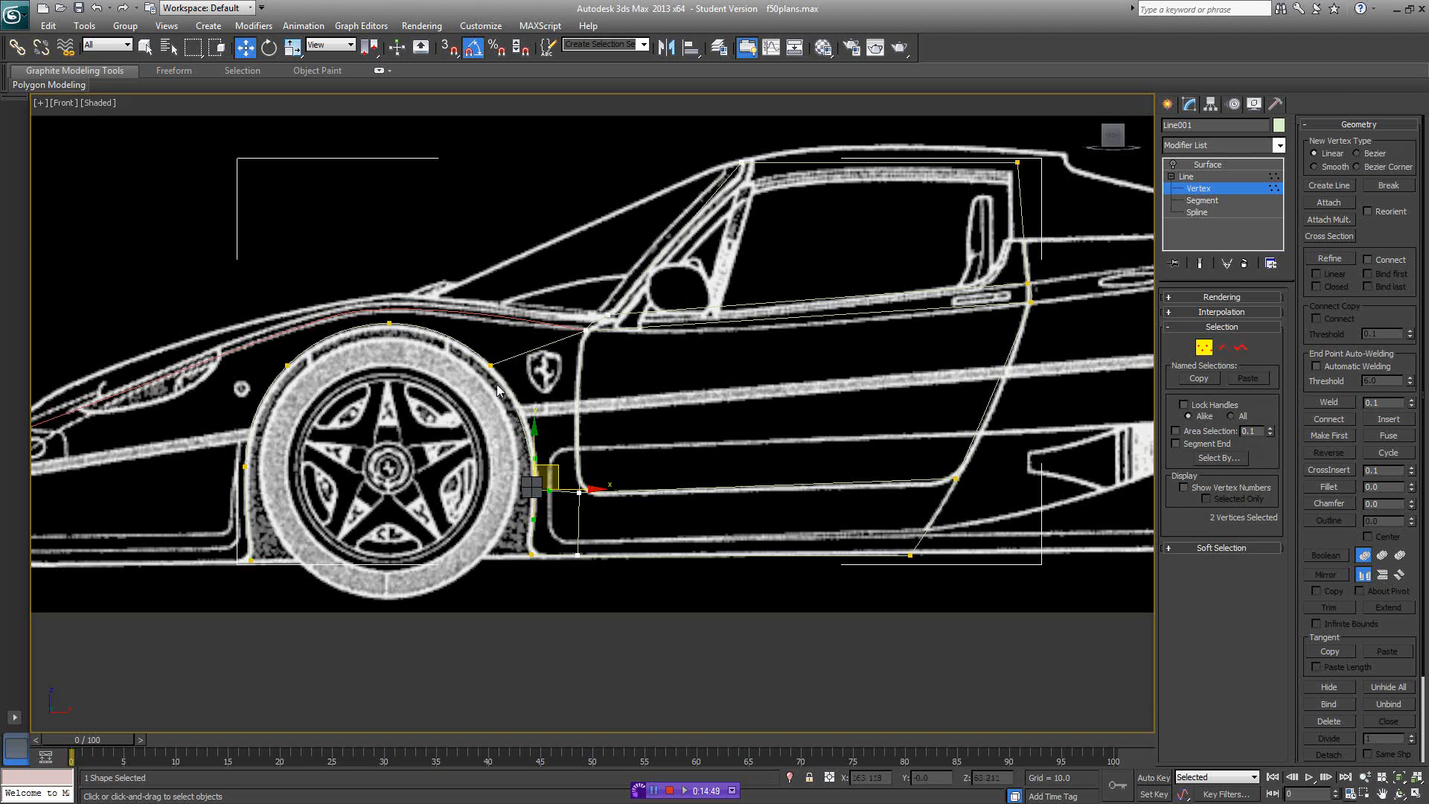
{"action": "left_click_drag", "start_coordinate": [536, 460], "coordinate": [537, 451]}
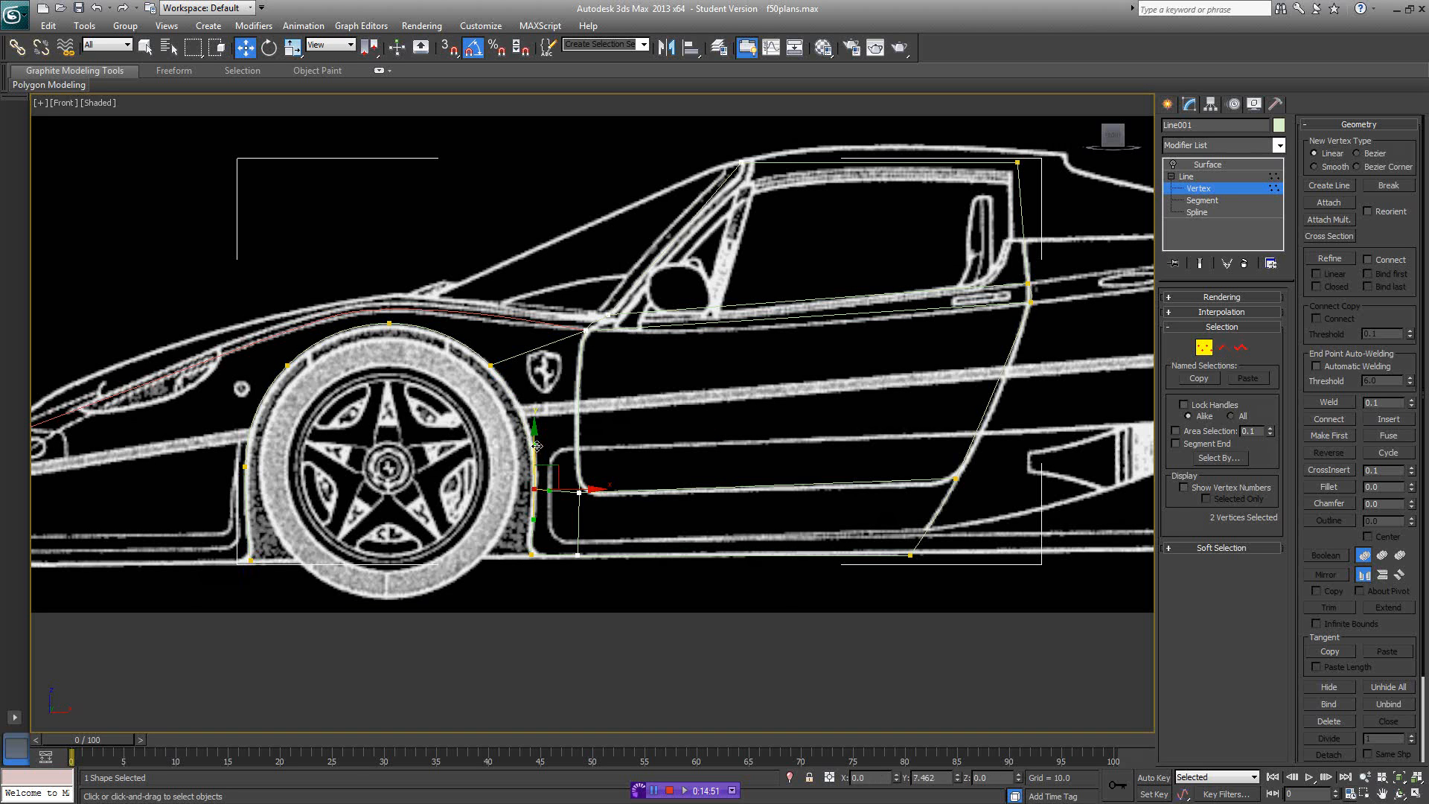
{"action": "middle_click_drag", "start_coordinate": [606, 519], "coordinate": [618, 510]}
{"action": "left_click", "coordinate": [588, 483], "text": "ctrl"}
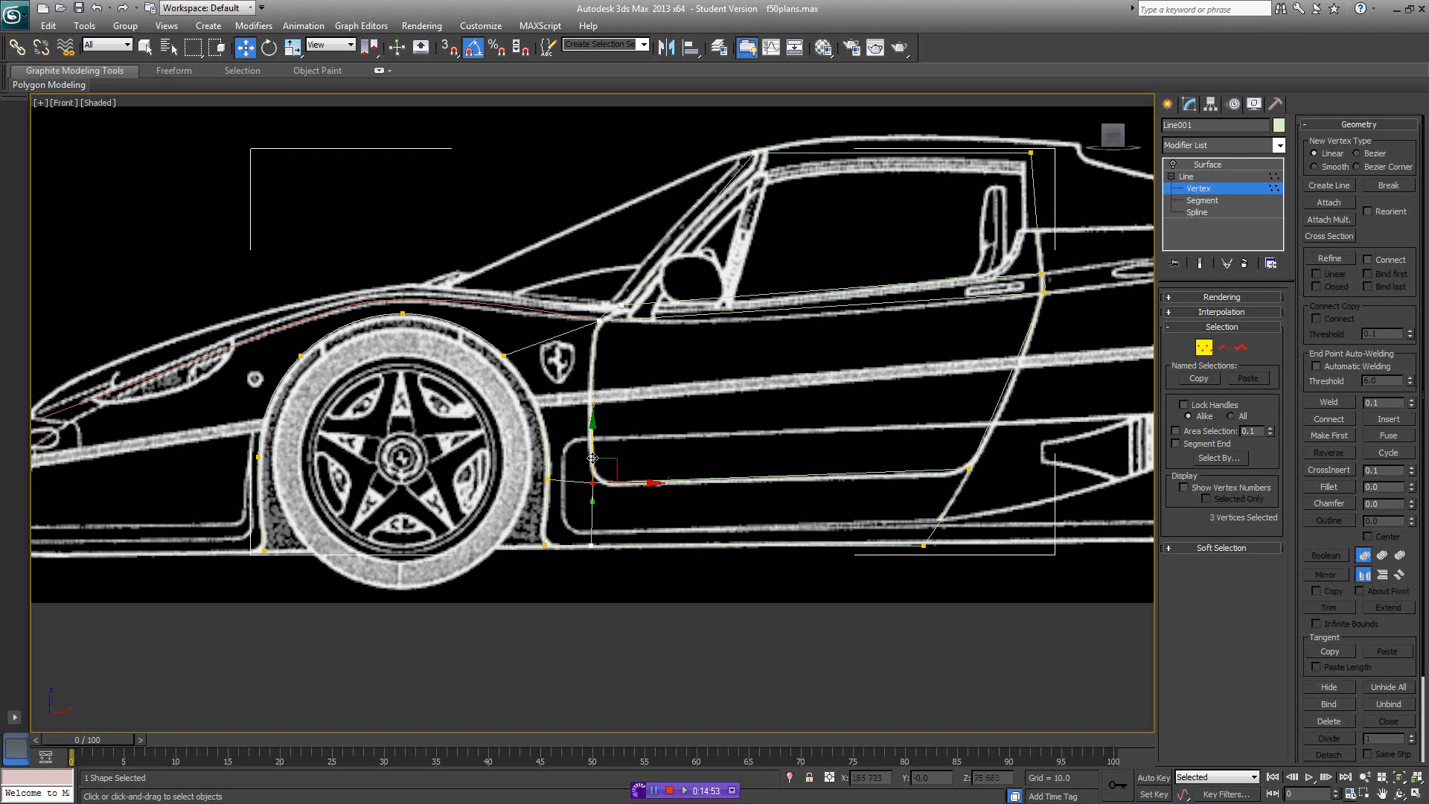
{"action": "mouse_move", "coordinate": [659, 456]}
{"action": "middle_mouse_down"}
{"action": "mouse_move", "coordinate": [612, 480]}
{"action": "mouse_move", "coordinate": [630, 483]}
{"action": "middle_mouse_up"}
{"action": "left_click", "coordinate": [492, 485]}
- Finish the vertex editing of the door and wheel arch shape and select the fender line
{"action": "scroll", "coordinate": [642, 473], "scroll_direction": "down", "scroll_amount": 2}
{"action": "key", "text": "F3"}
{"action": "mouse_move", "coordinate": [580, 402]}
{"action": "middle_mouse_down"}
{"action": "mouse_move", "coordinate": [731, 475]}
{"action": "mouse_move", "coordinate": [600, 447]}
{"action": "mouse_move", "coordinate": [876, 471]}
{"action": "middle_mouse_up"}
{"action": "scroll", "coordinate": [737, 485], "scroll_direction": "up", "scroll_amount": 2}
{"action": "key", "text": "F3"}
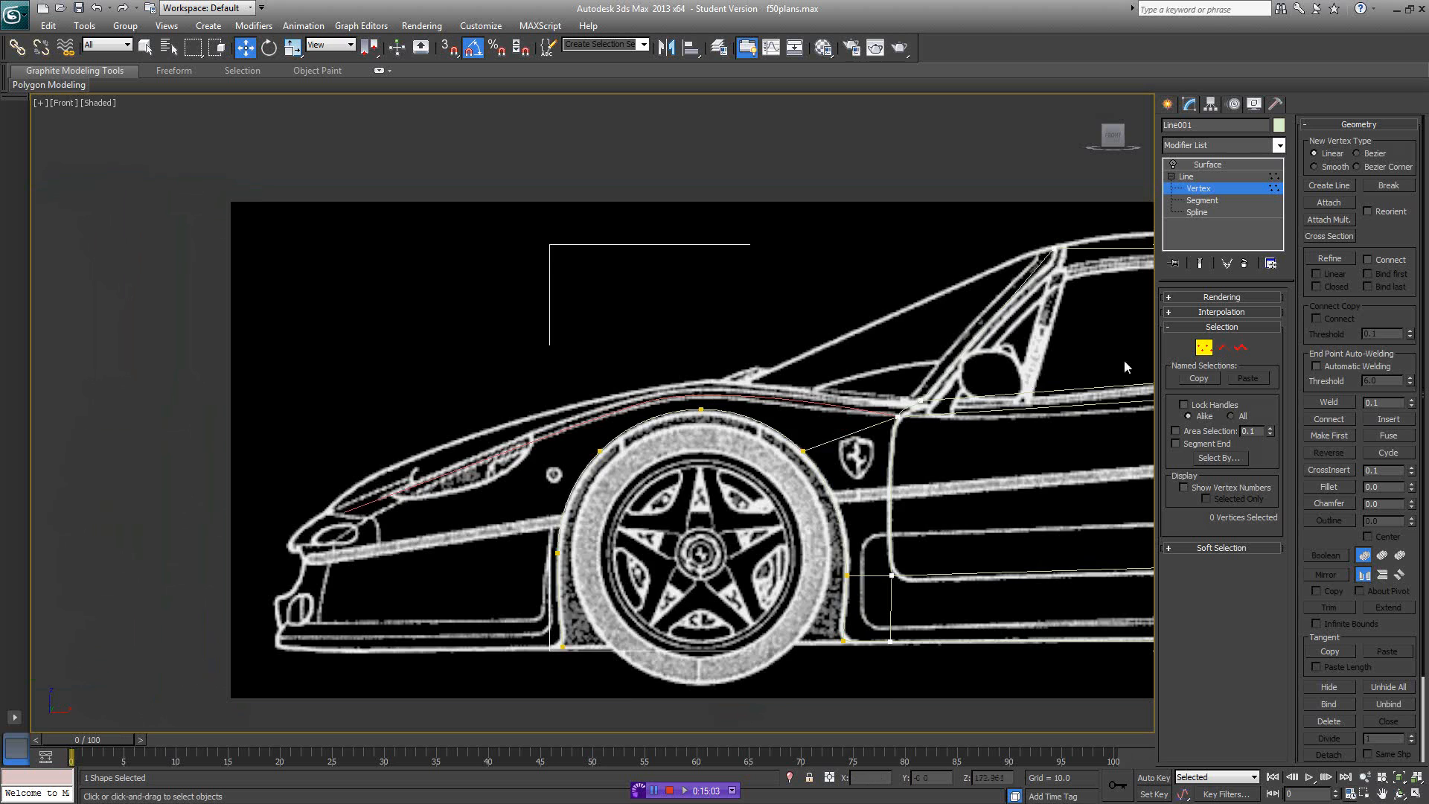
{"action": "key", "text": "F3"}
{"action": "left_click", "coordinate": [1205, 350]}
{"action": "left_click", "coordinate": [844, 406]}
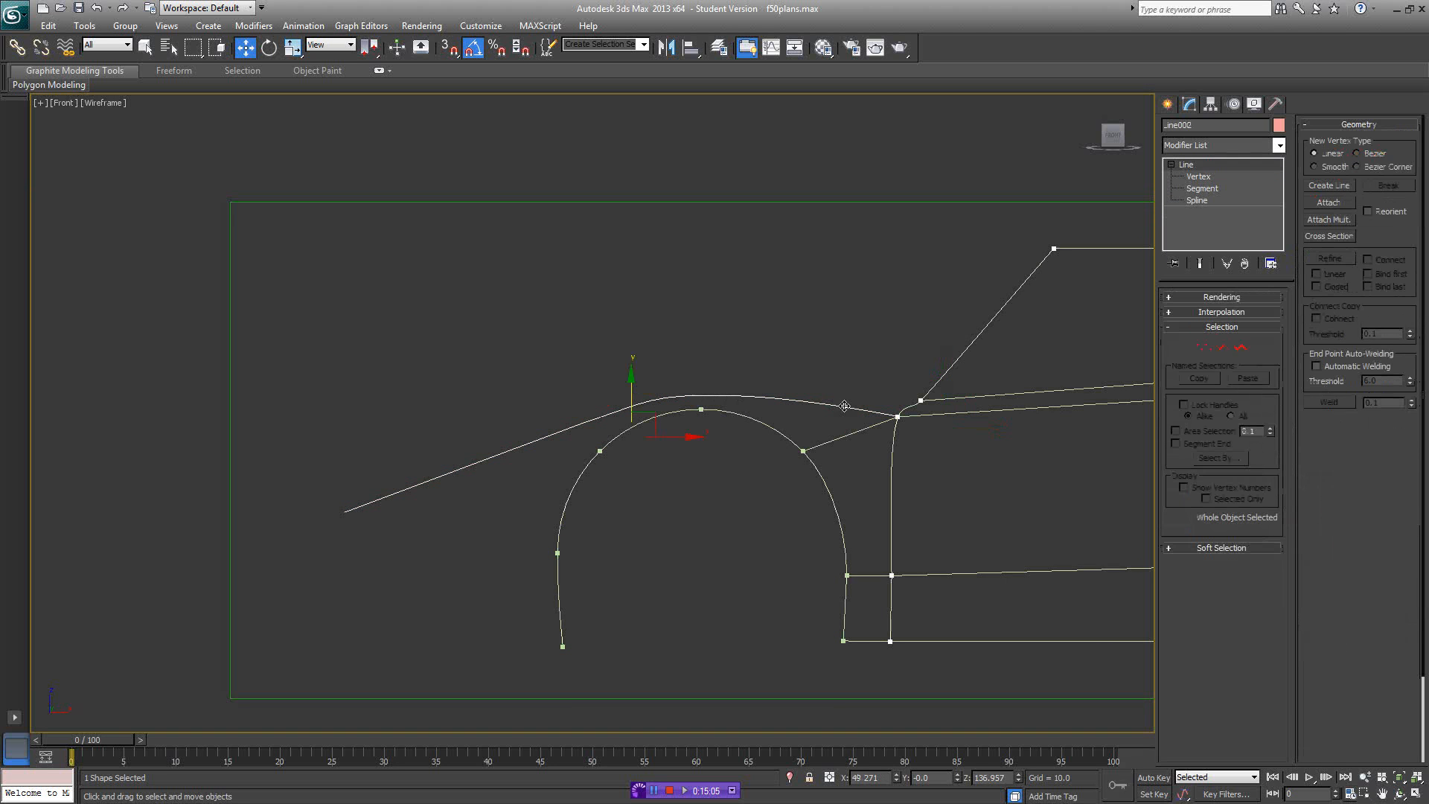
- Move the fender line sideways in the Top view to Y -229.218, onto the body side of the blueprint
{"action": "left_click", "coordinate": [1413, 794]}
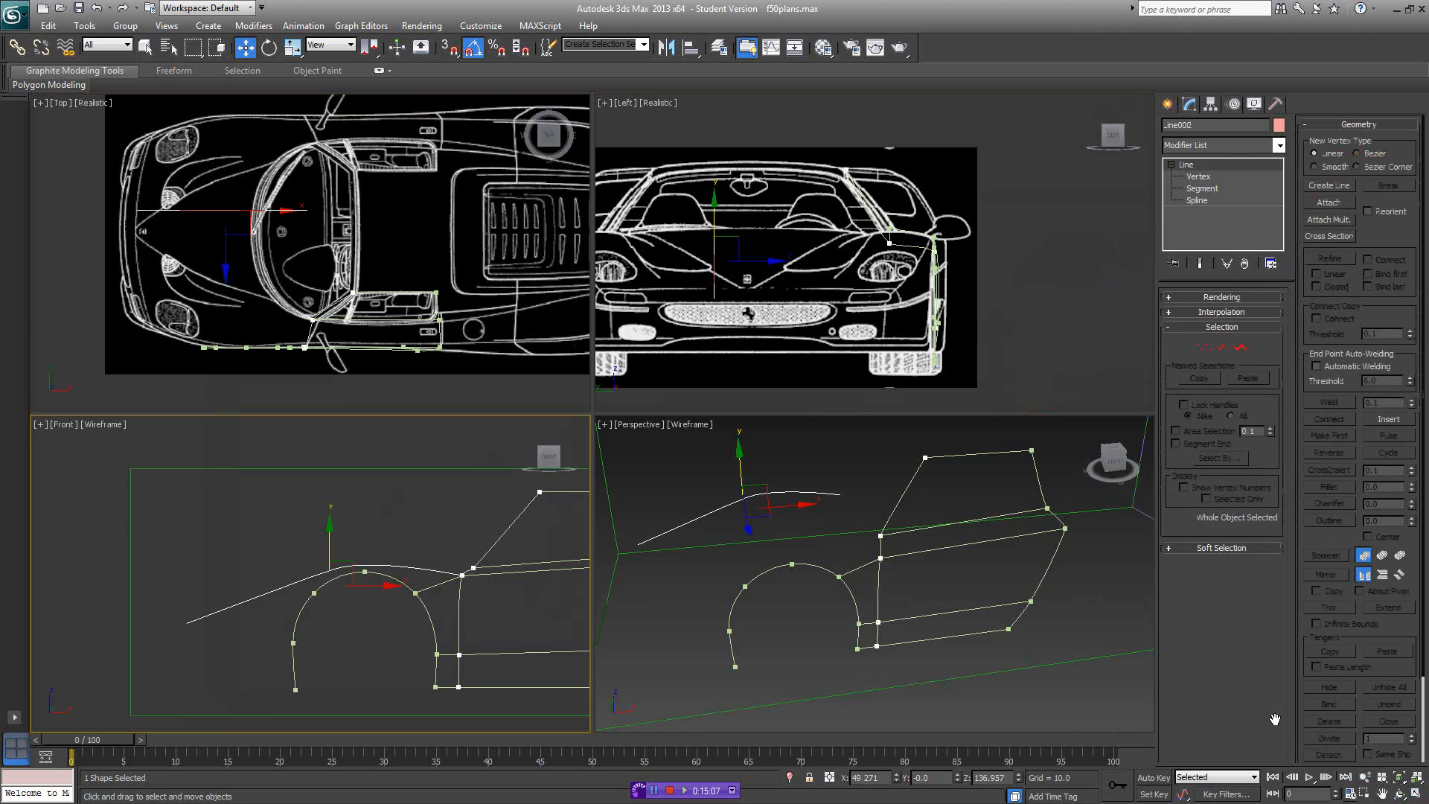
{"action": "middle_click_drag", "start_coordinate": [327, 223], "coordinate": [390, 229]}
{"action": "left_click_drag", "start_coordinate": [286, 183], "coordinate": [291, 293]}
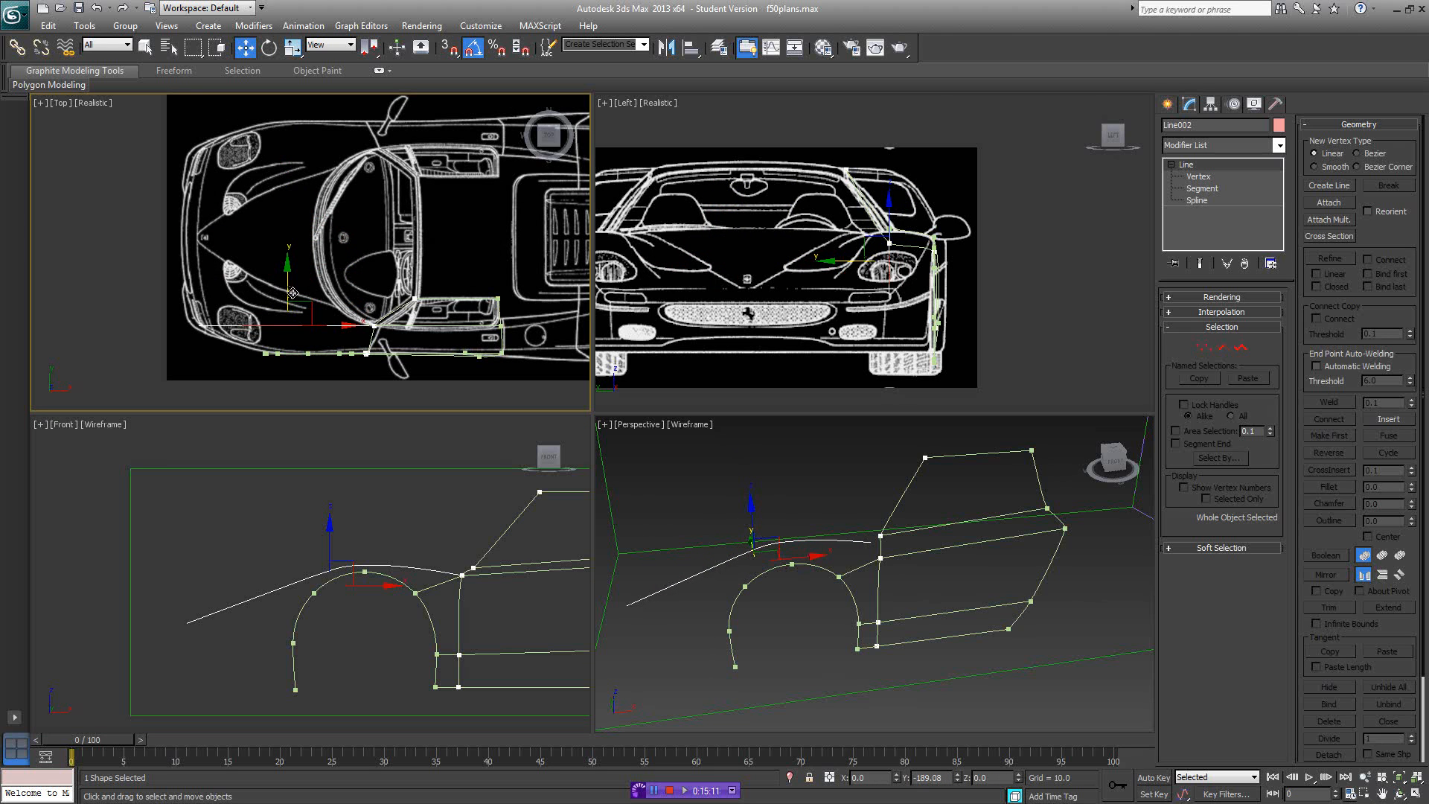
{"action": "scroll", "coordinate": [384, 335], "scroll_direction": "up", "scroll_amount": 3}
{"action": "middle_click_drag", "start_coordinate": [384, 335], "coordinate": [474, 294]}
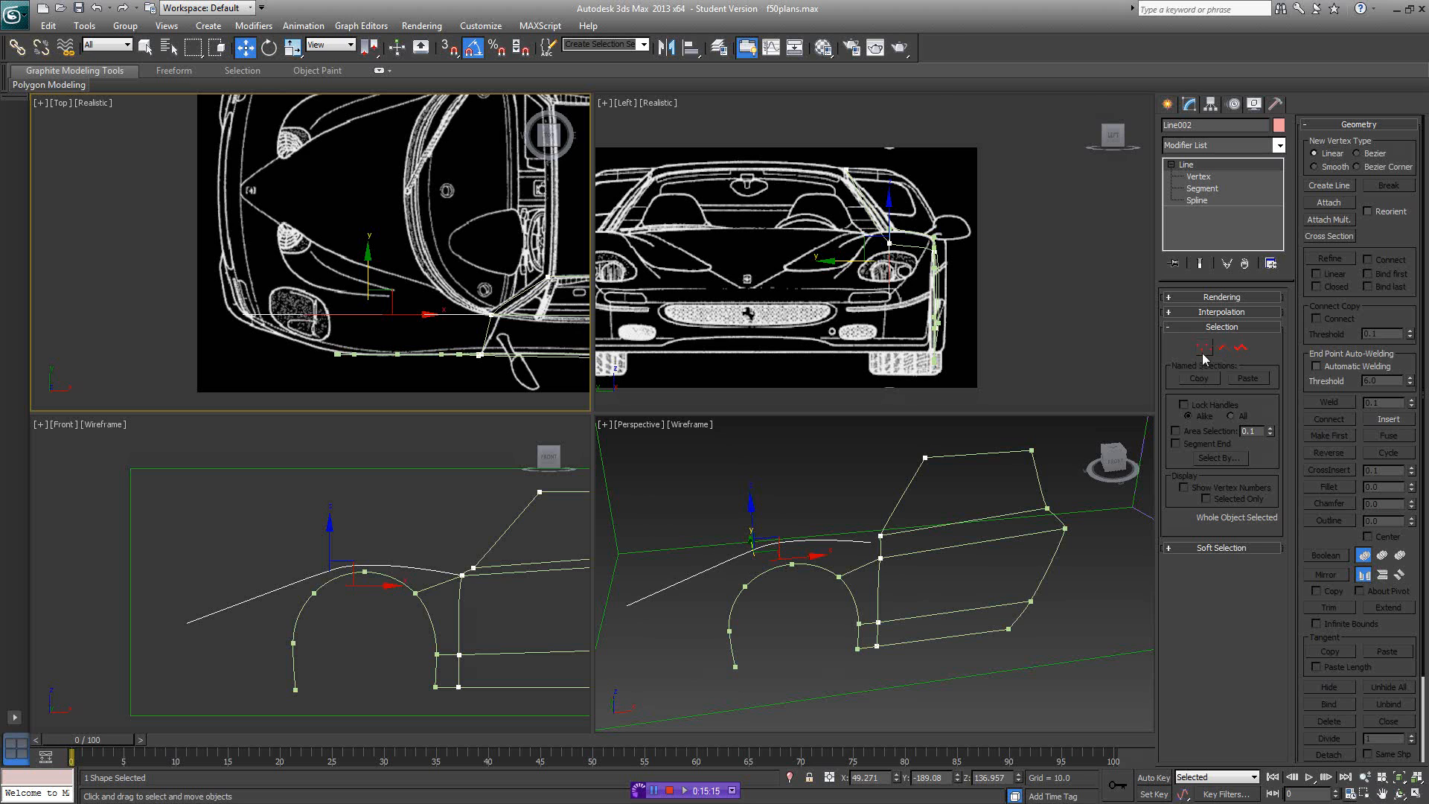
{"action": "middle_click_drag", "start_coordinate": [456, 304], "coordinate": [463, 277]}
{"action": "left_click_drag", "start_coordinate": [376, 236], "coordinate": [369, 269]}
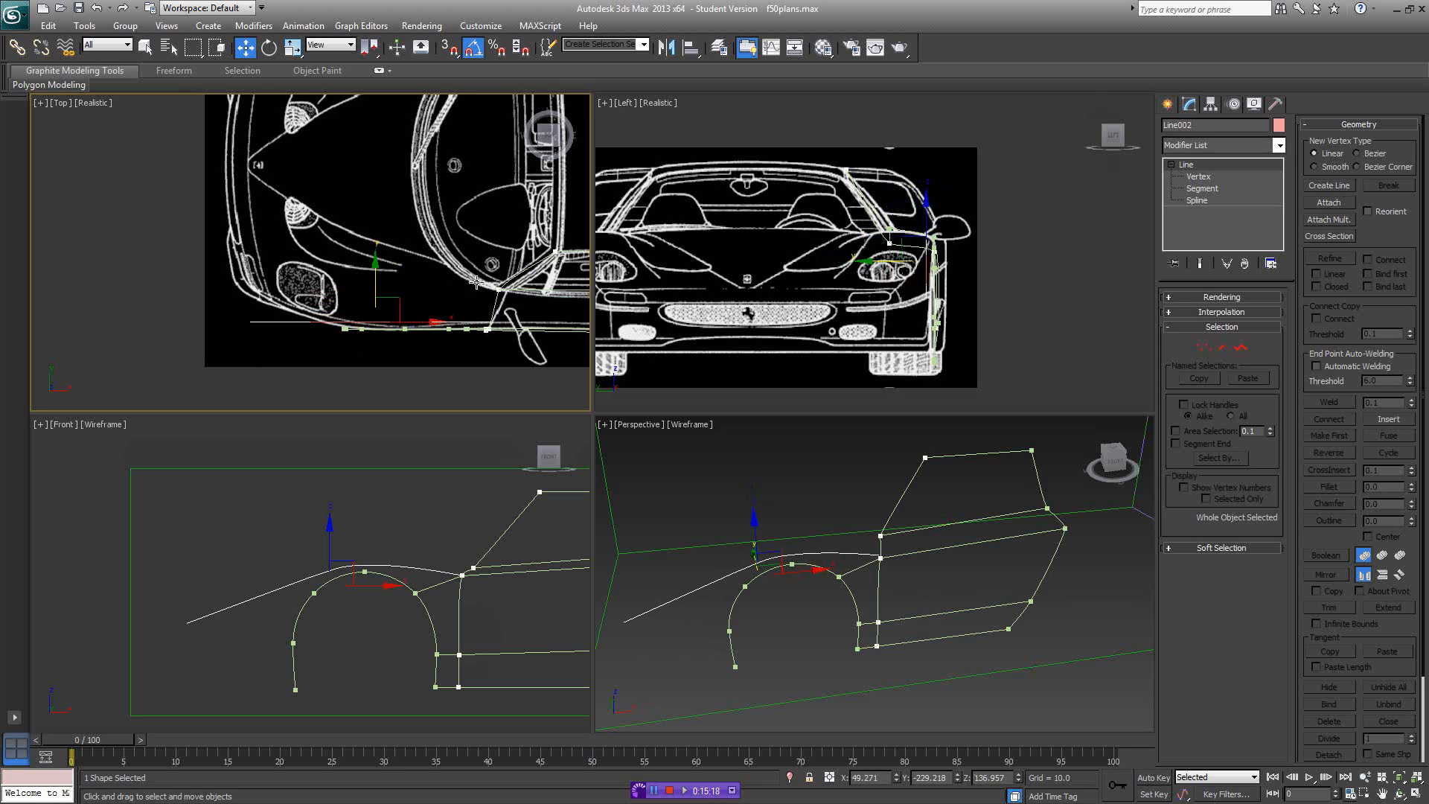
- Move the fender line's front end vertex inward to Y -183.217 and the vertex above the wheel outward to Y -234.989
{"action": "left_click", "coordinate": [1204, 348]}
{"action": "middle_click_drag", "start_coordinate": [335, 311], "coordinate": [389, 254]}
{"action": "scroll", "coordinate": [380, 259], "scroll_direction": "up", "scroll_amount": 2}
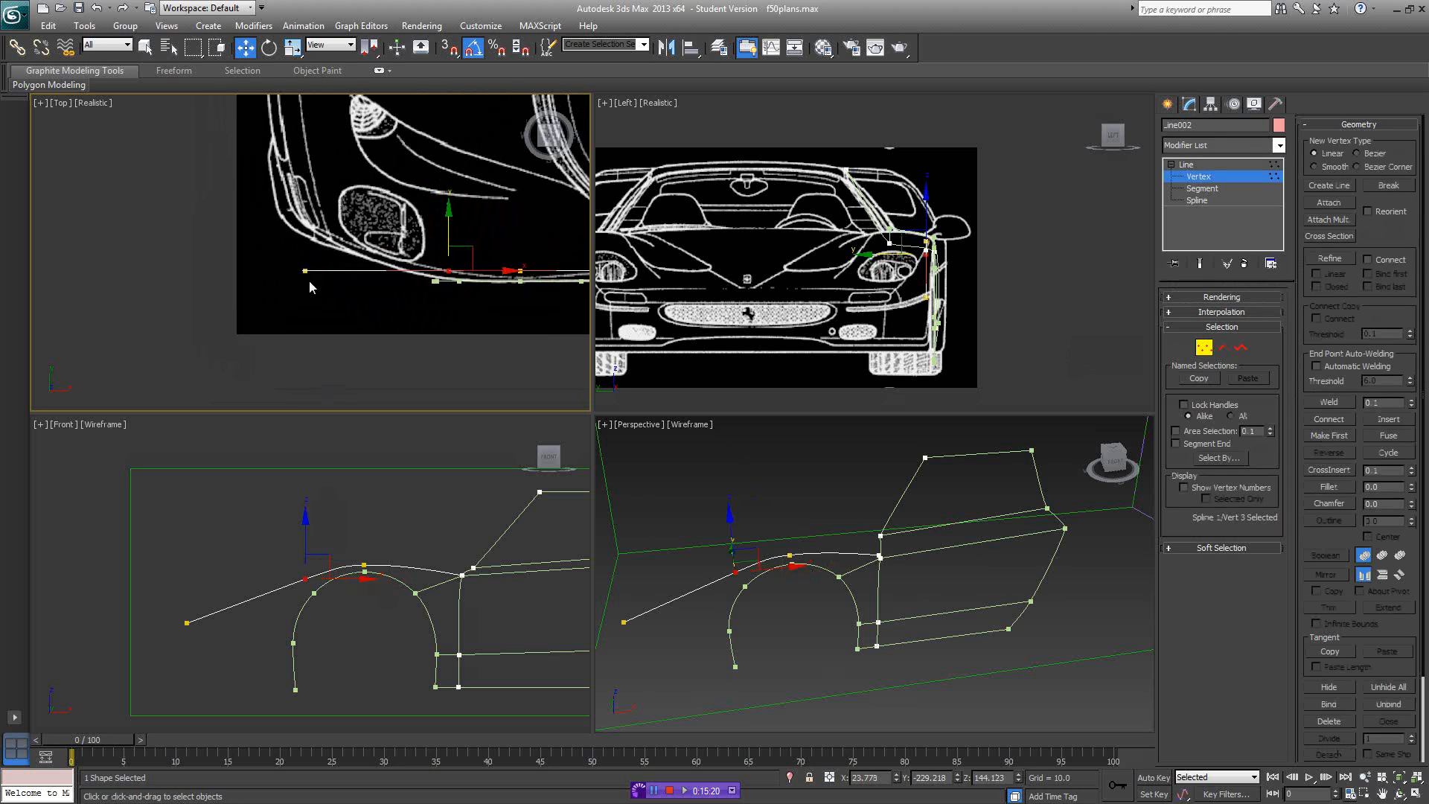
{"action": "left_click", "coordinate": [306, 271]}
{"action": "left_click_drag", "start_coordinate": [308, 246], "coordinate": [307, 193]}
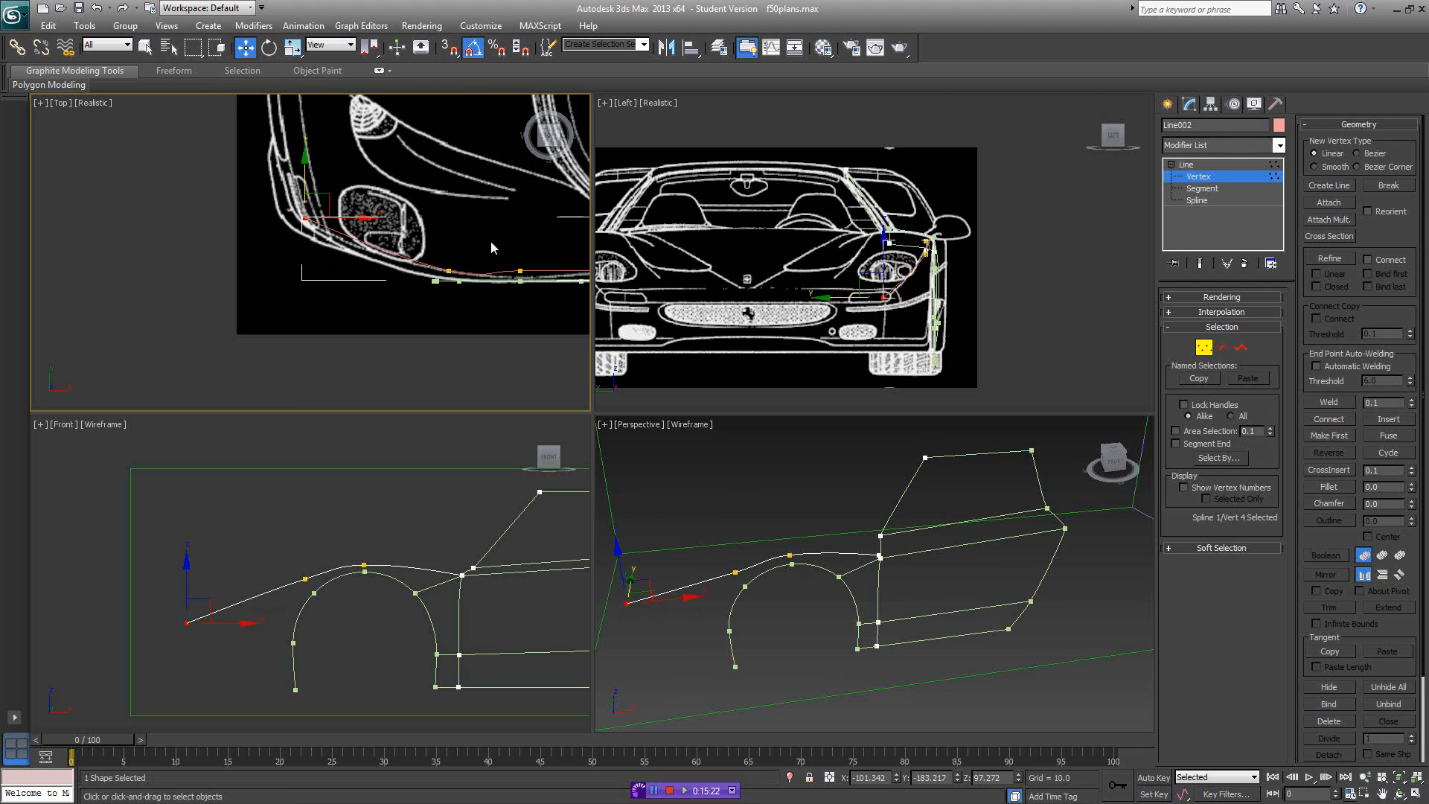
{"action": "left_click", "coordinate": [449, 271]}
{"action": "left_click", "coordinate": [521, 273]}
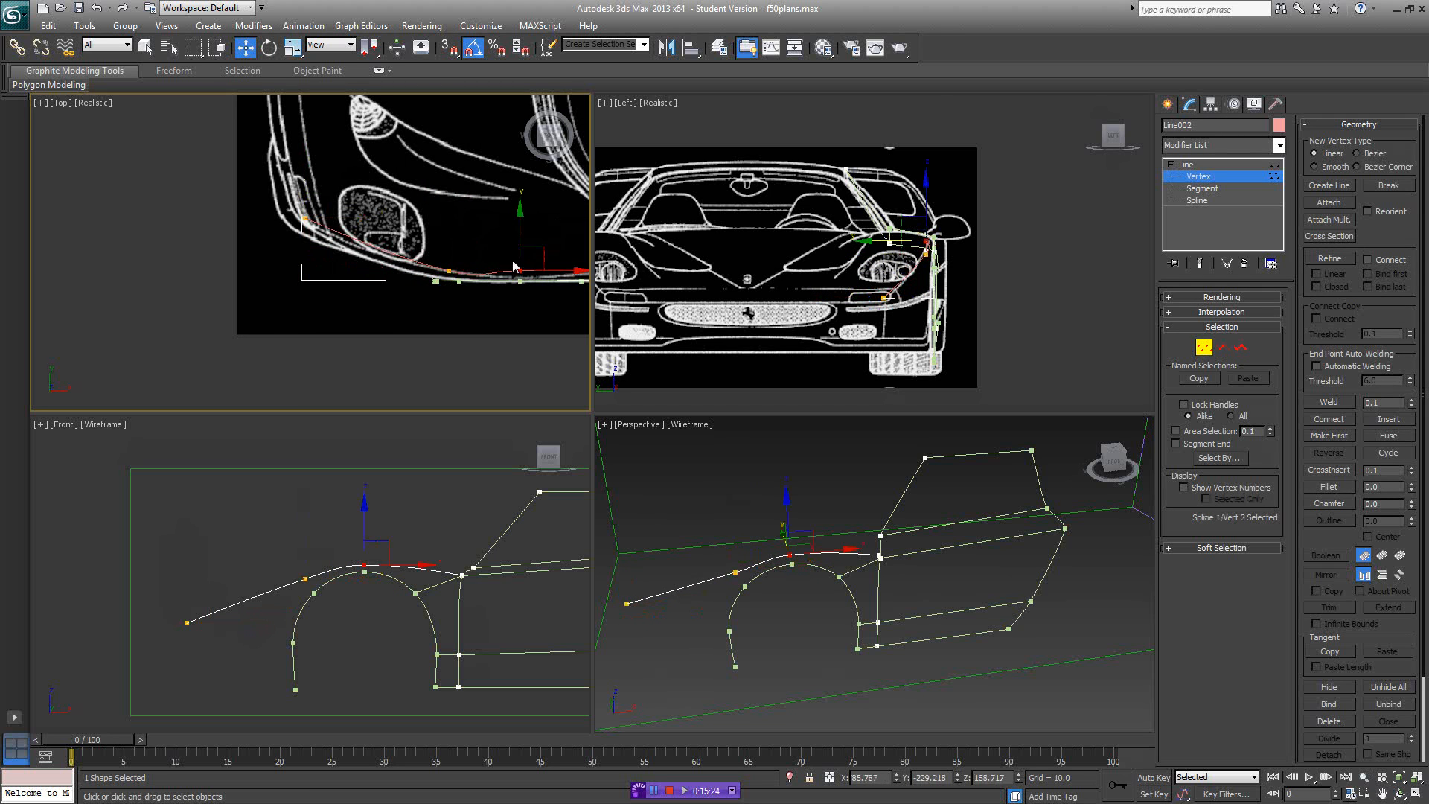
{"action": "middle_click_drag", "start_coordinate": [526, 248], "coordinate": [334, 277]}
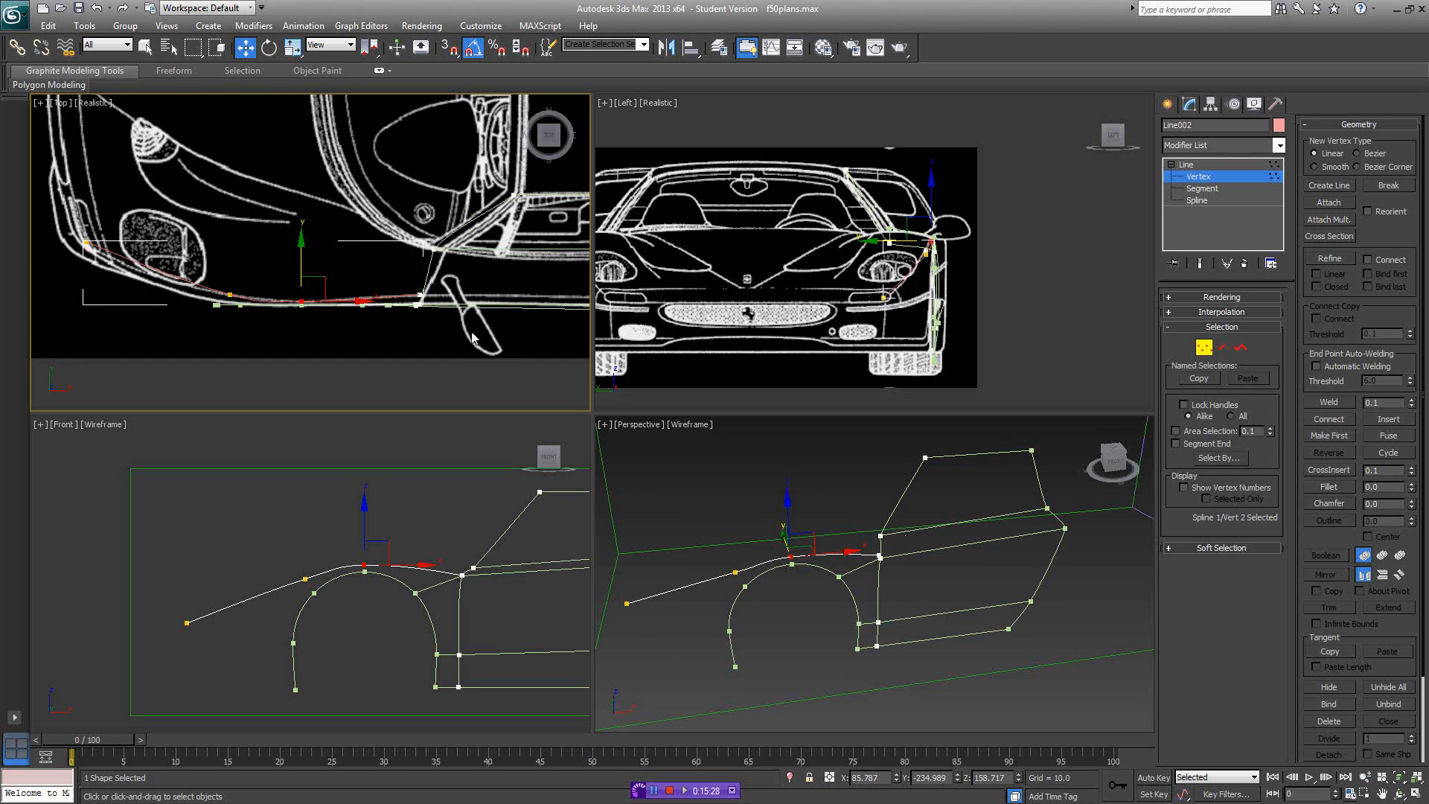
- Examine in the Perspective view how the fender line's rear end meets the door shape's upper front corner
{"action": "middle_click_drag", "start_coordinate": [472, 337], "coordinate": [450, 330]}
{"action": "left_click", "coordinate": [878, 560]}
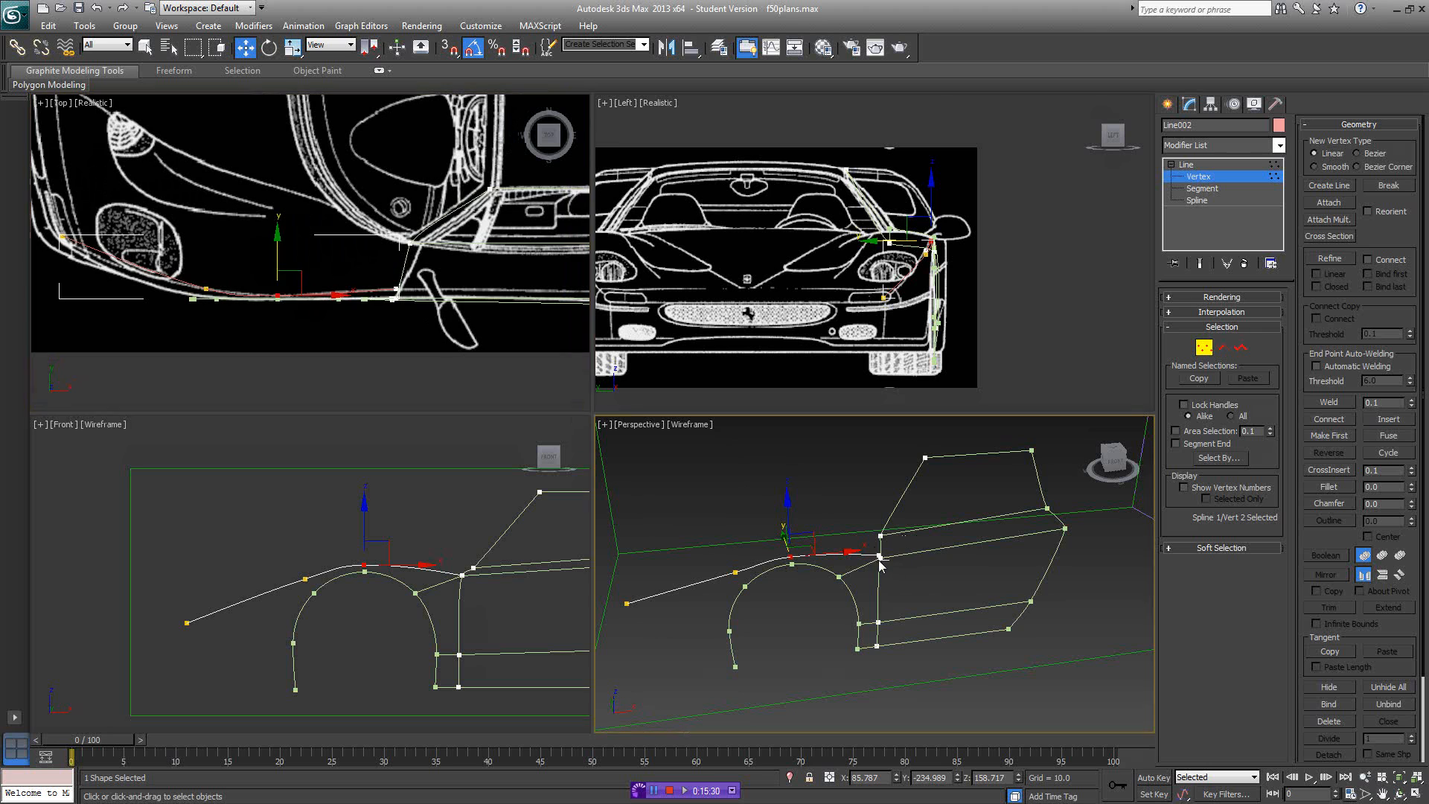
{"action": "left_click", "coordinate": [946, 524]}
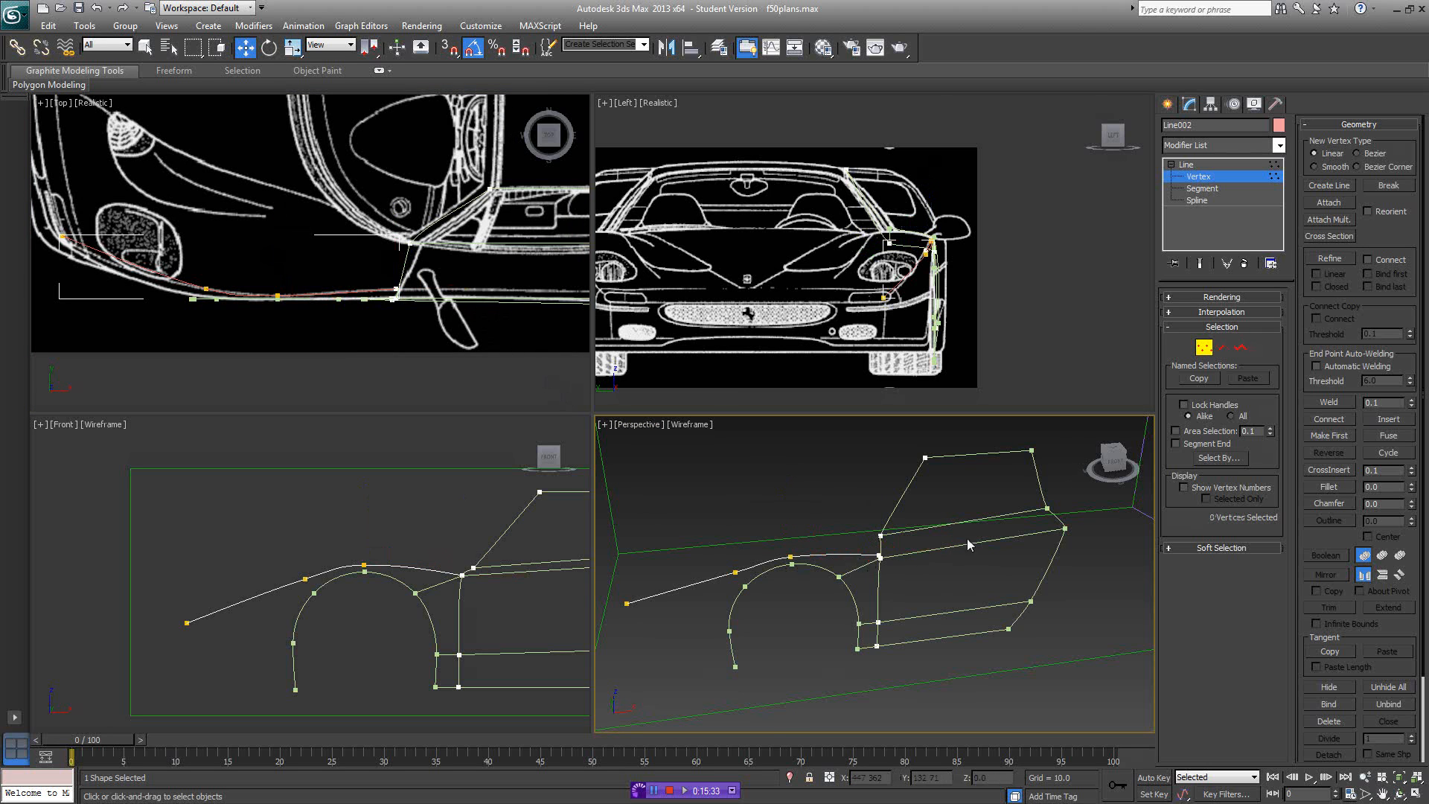
{"action": "scroll", "coordinate": [868, 544], "scroll_direction": "up", "scroll_amount": 2}
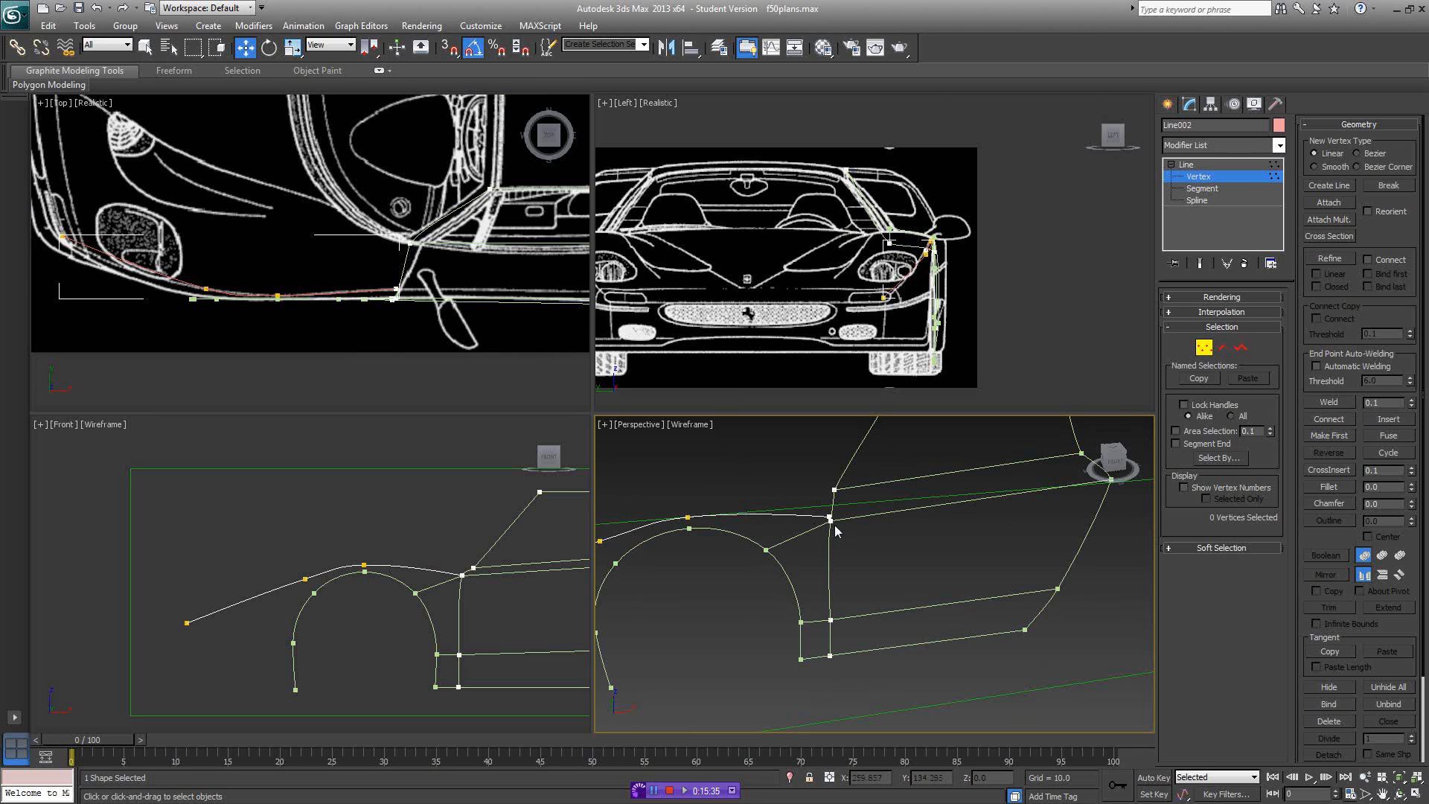
{"action": "middle_click_drag", "start_coordinate": [869, 544], "coordinate": [899, 549], "text": "alt"}
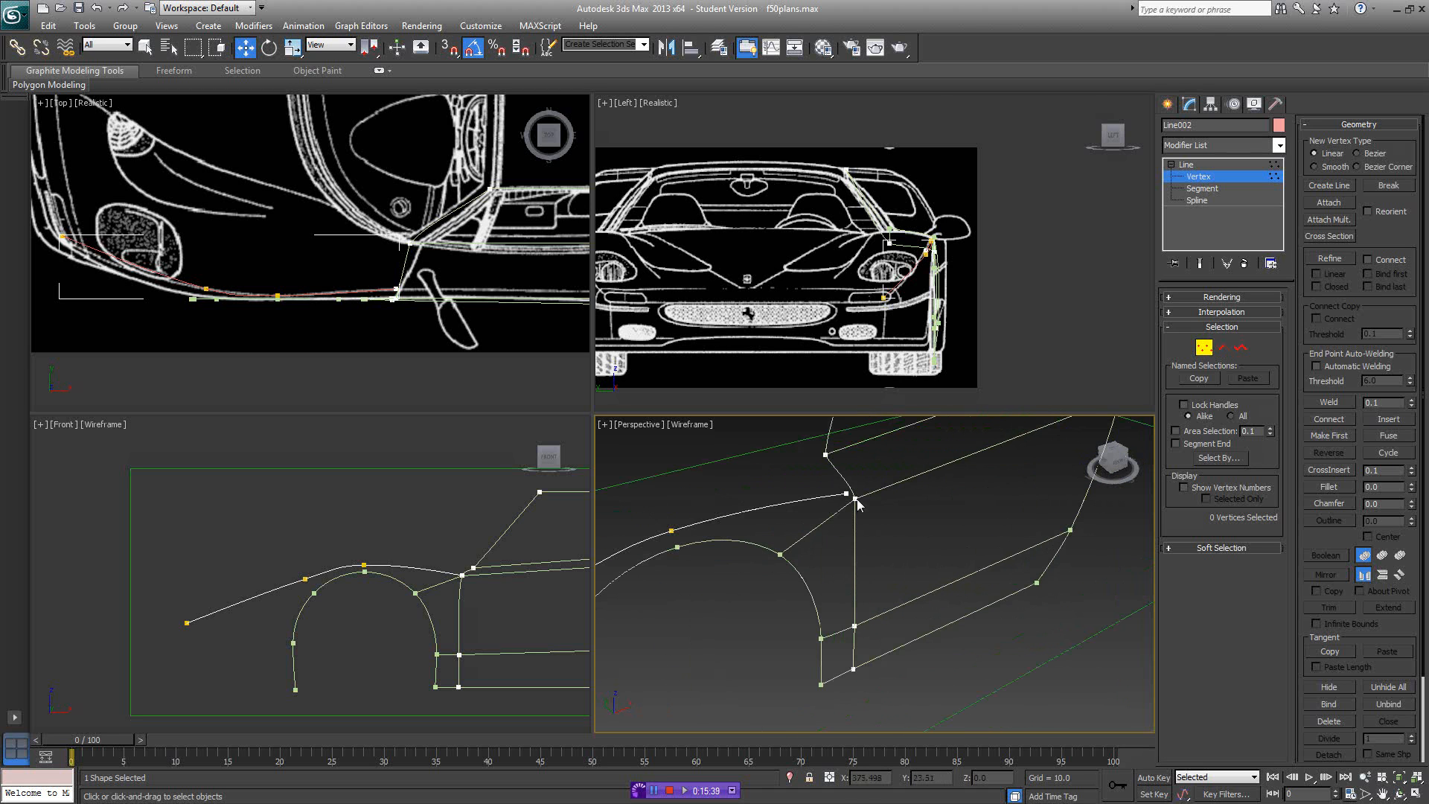
{"action": "middle_click_drag", "start_coordinate": [869, 493], "coordinate": [869, 507]}
{"action": "scroll", "coordinate": [870, 508], "scroll_direction": "down", "scroll_amount": 2}
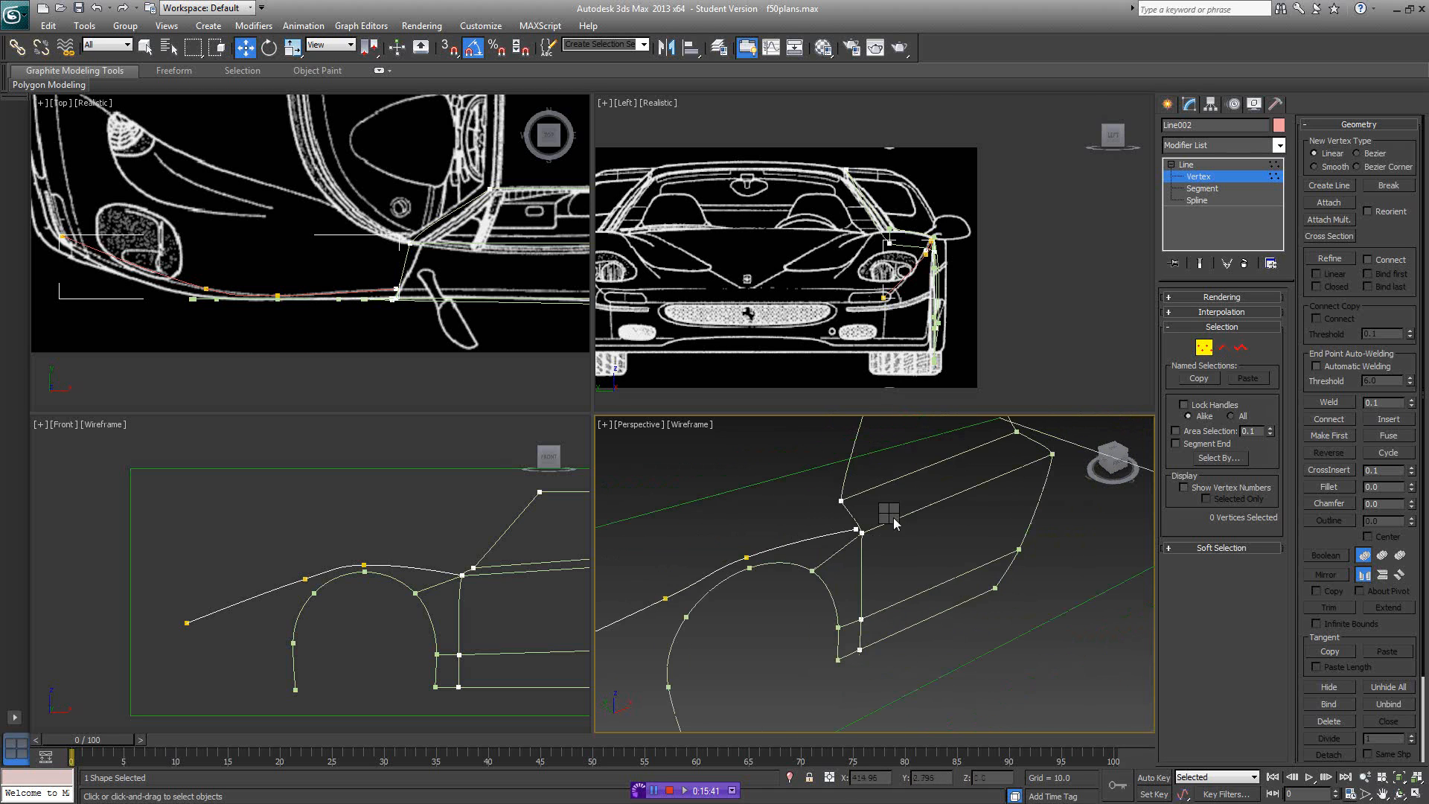
{"action": "left_click_drag", "start_coordinate": [758, 545], "coordinate": [716, 592]}
{"action": "left_click", "coordinate": [861, 535]}
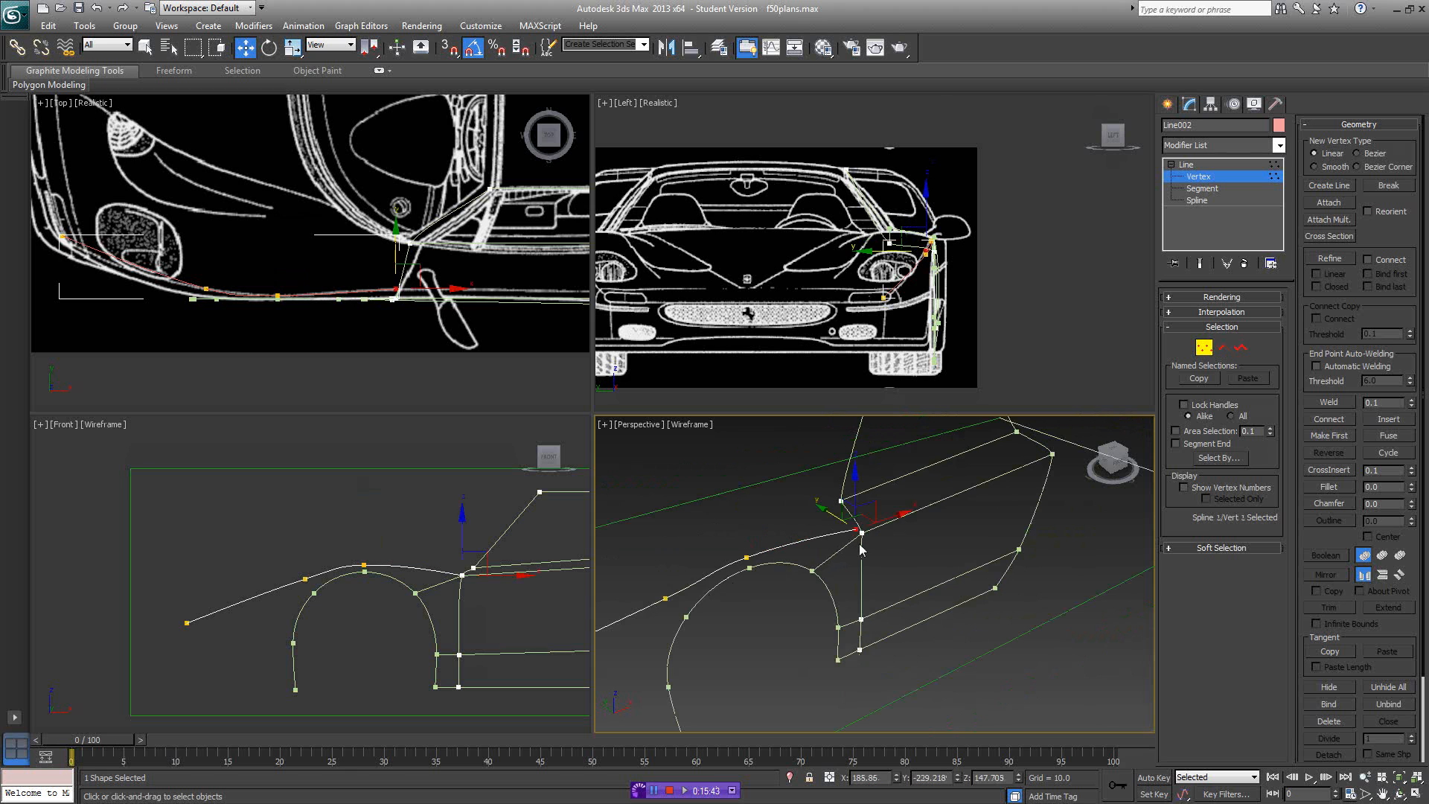
{"action": "left_click", "coordinate": [875, 548]}
{"action": "middle_click_drag", "start_coordinate": [875, 549], "coordinate": [1122, 300], "text": "alt"}
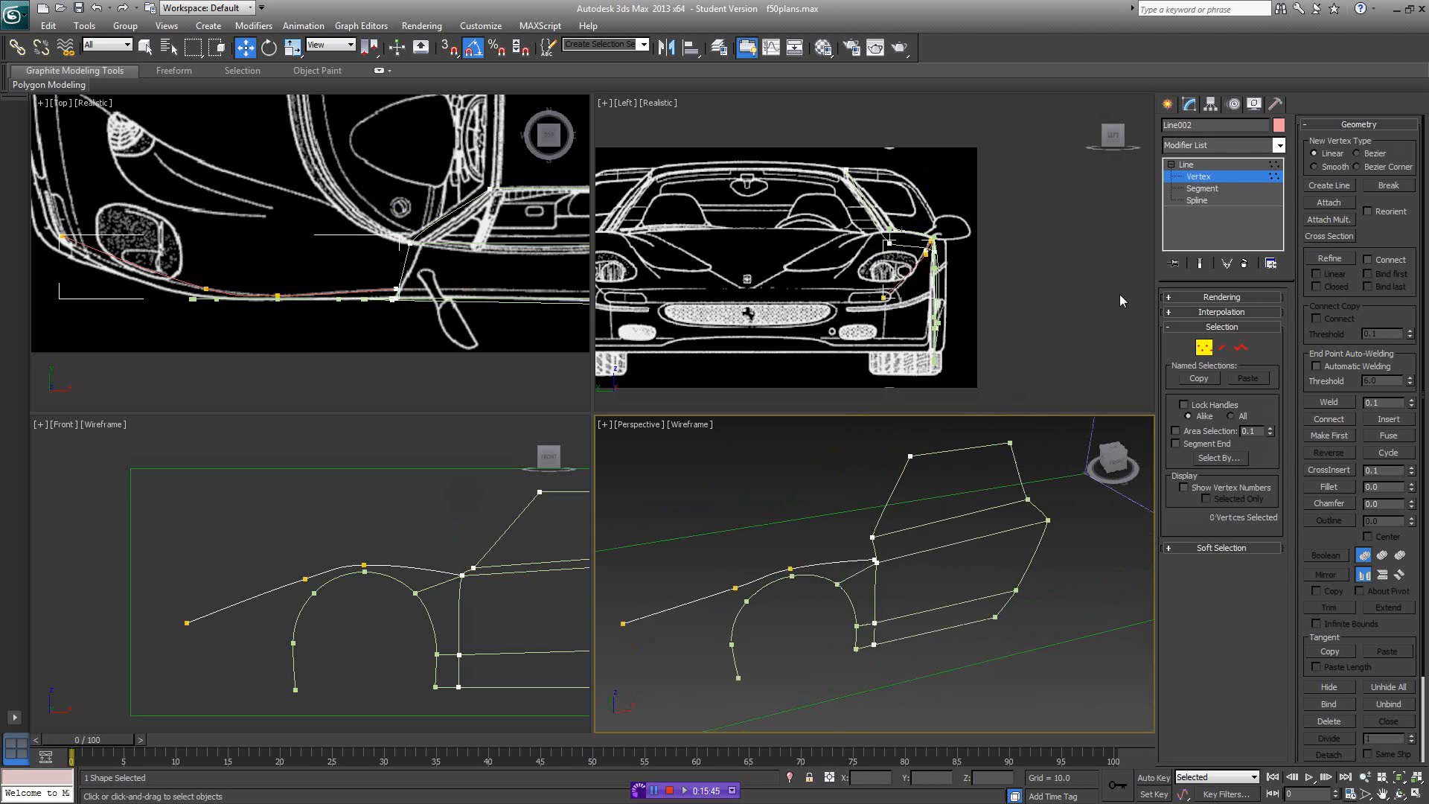
- Leave vertex editing and attach the door and wheel arch shape to the fender line
{"action": "left_click", "coordinate": [1215, 171]}
{"action": "middle_click_drag", "start_coordinate": [972, 534], "coordinate": [983, 531], "text": "alt"}
{"action": "left_click", "coordinate": [1329, 202]}
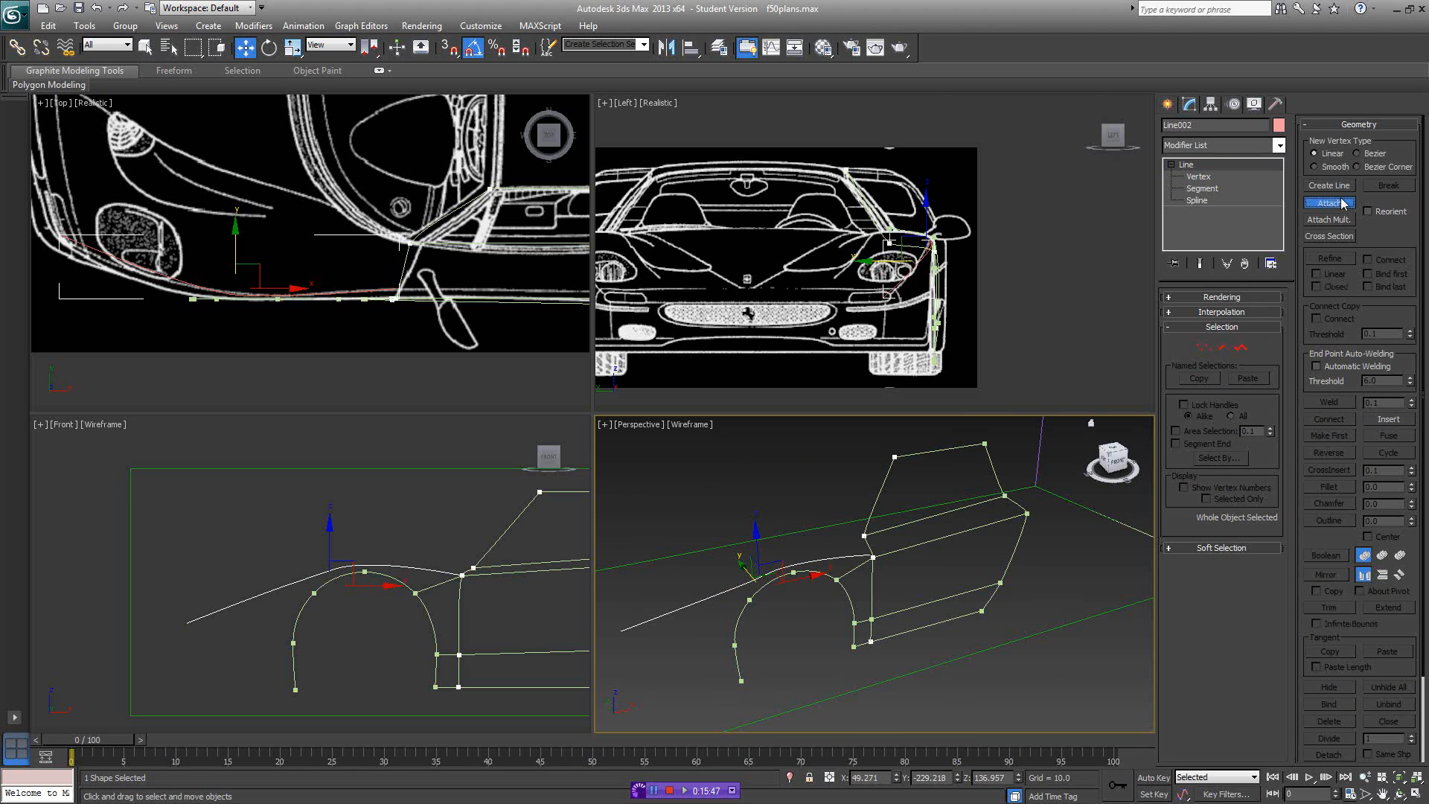
{"action": "left_click", "coordinate": [924, 542]}
{"action": "right_click", "coordinate": [929, 546]}
{"action": "scroll", "coordinate": [928, 545], "scroll_direction": "up", "scroll_amount": 3}
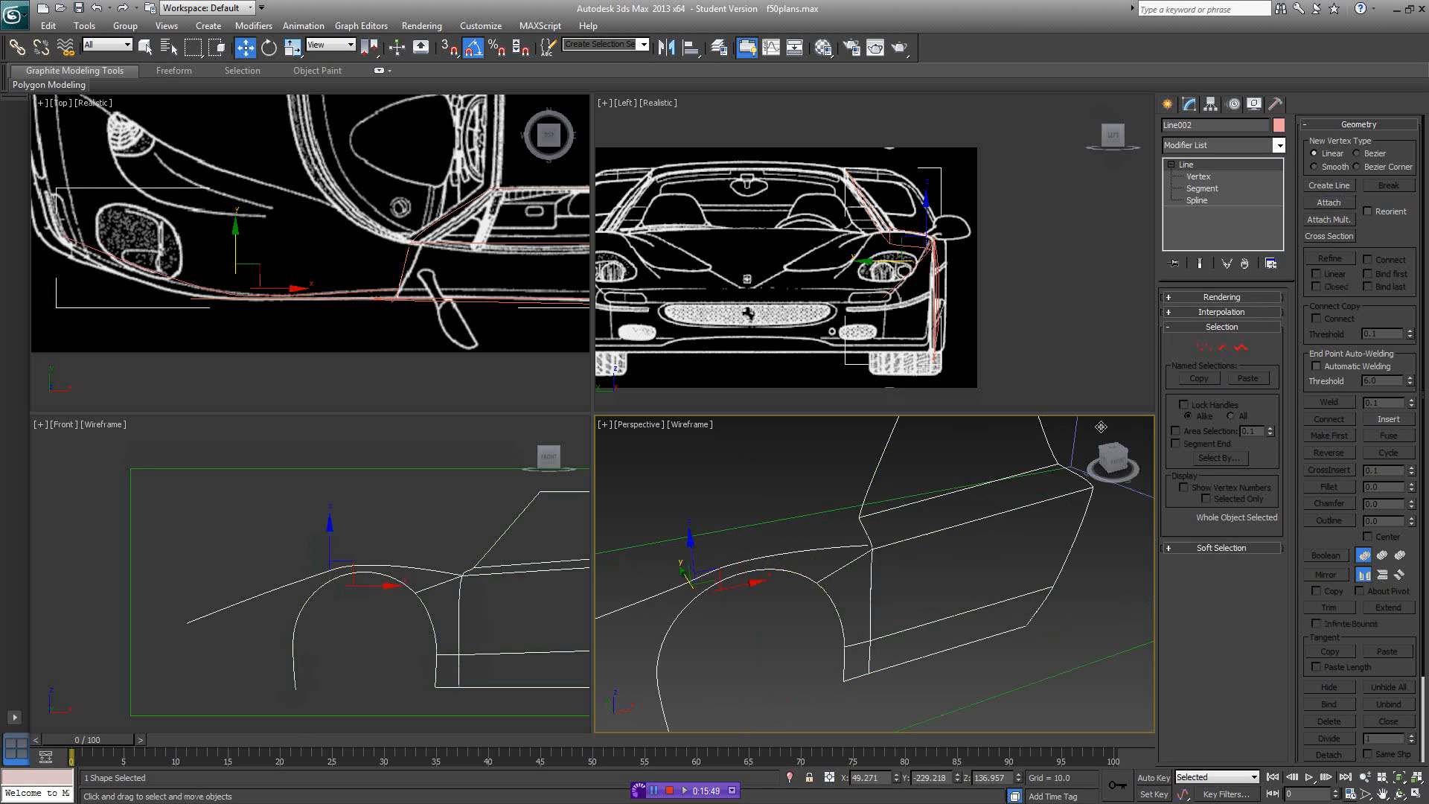
- In vertex editing, enable Area Selection at 0.1 and select the coincident vertices at the door shape's upper front corner
{"action": "left_click", "coordinate": [1204, 348]}
{"action": "scroll", "coordinate": [880, 546], "scroll_direction": "up", "scroll_amount": 3}
{"action": "left_click", "coordinate": [865, 544]}
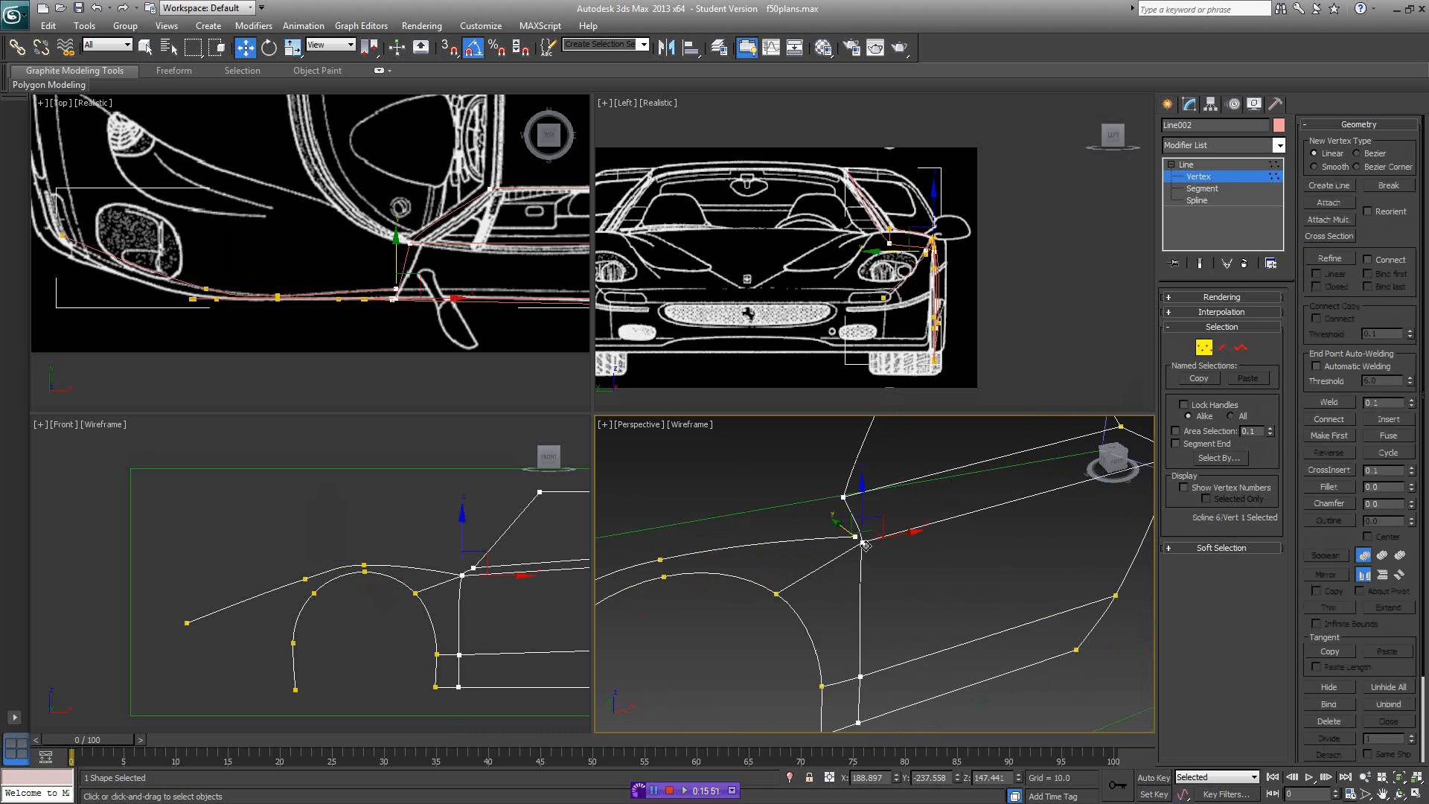
{"action": "left_click_drag", "start_coordinate": [900, 538], "coordinate": [921, 534]}
{"action": "middle_click_drag", "start_coordinate": [941, 535], "coordinate": [942, 543], "text": "alt"}
{"action": "key", "text": "ctrl+z"}
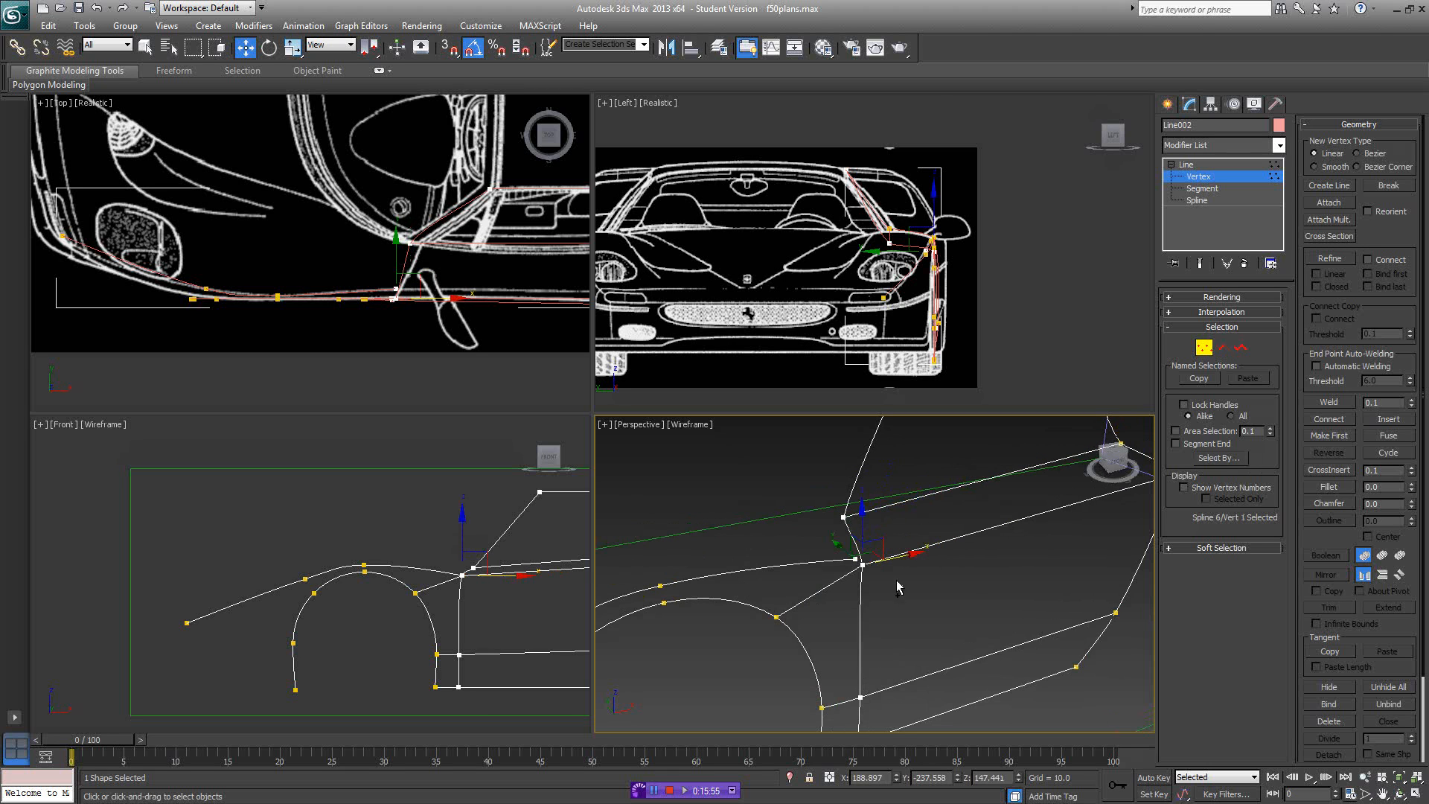
{"action": "left_click", "coordinate": [896, 570]}
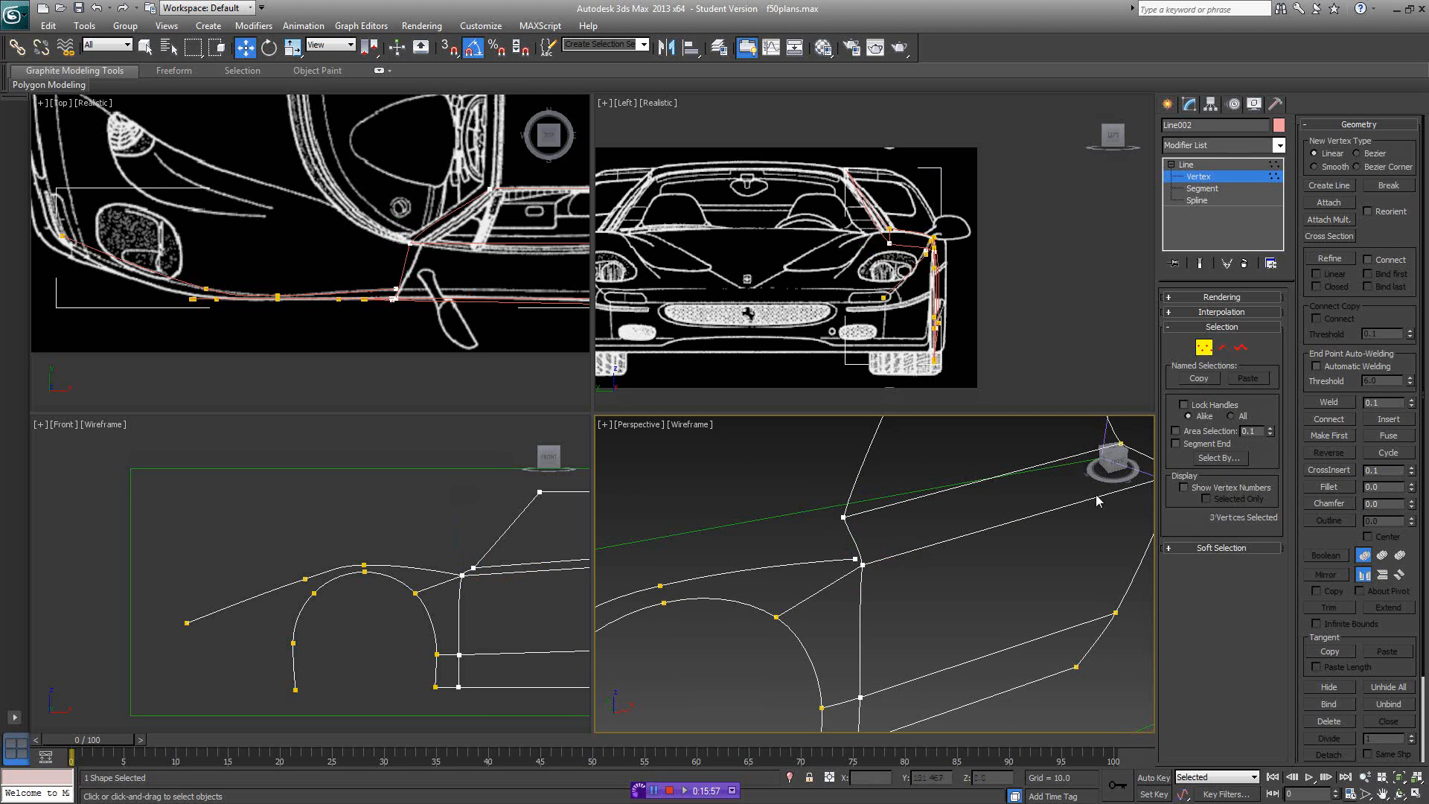
{"action": "left_click", "coordinate": [1198, 438]}
{"action": "left_click", "coordinate": [863, 568]}
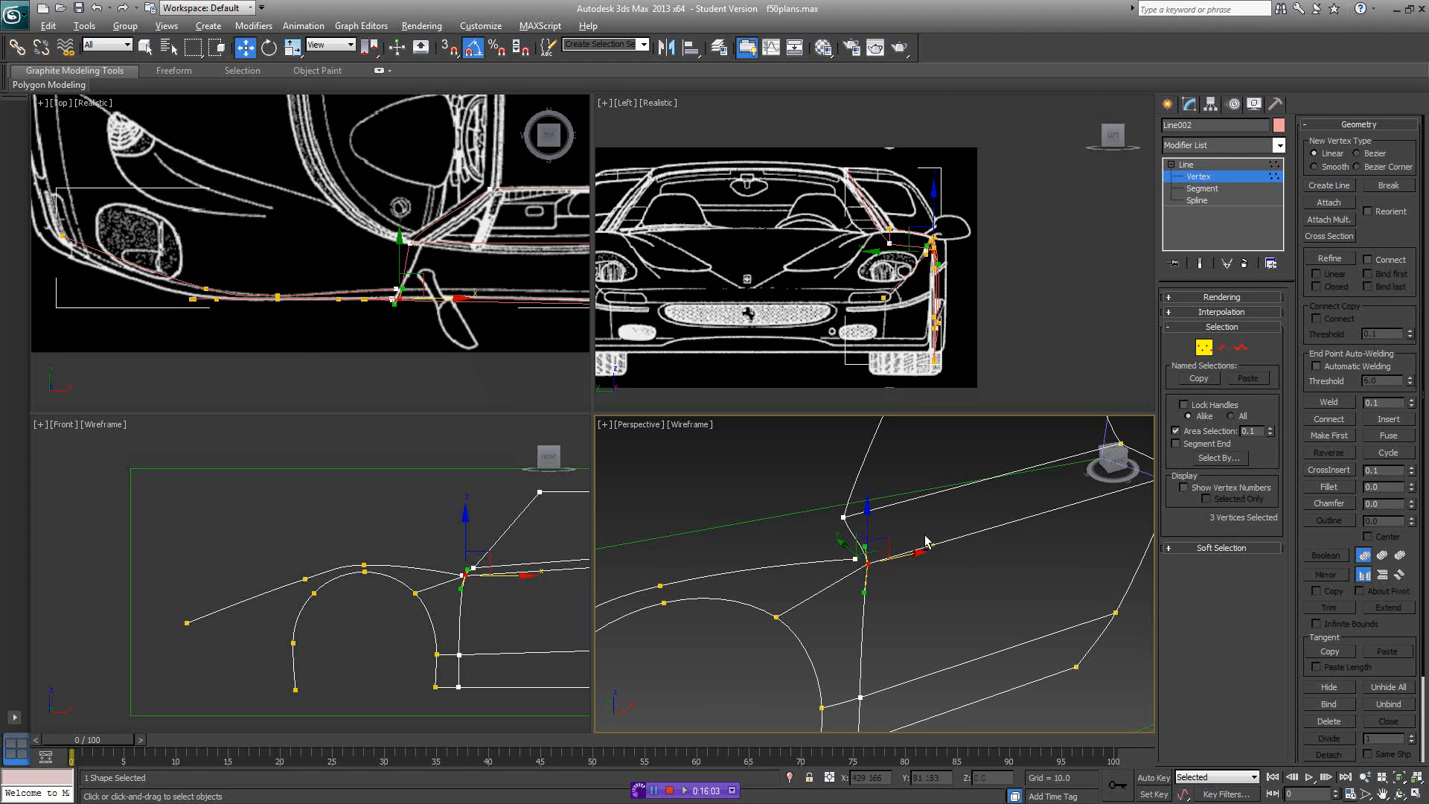
- Try to move the door's upper front corner vertices inward onto the fender line's rear end in the Perspective view
{"action": "scroll", "coordinate": [919, 538], "scroll_direction": "up", "scroll_amount": 4}
{"action": "scroll", "coordinate": [915, 534], "scroll_direction": "down", "scroll_amount": 5}
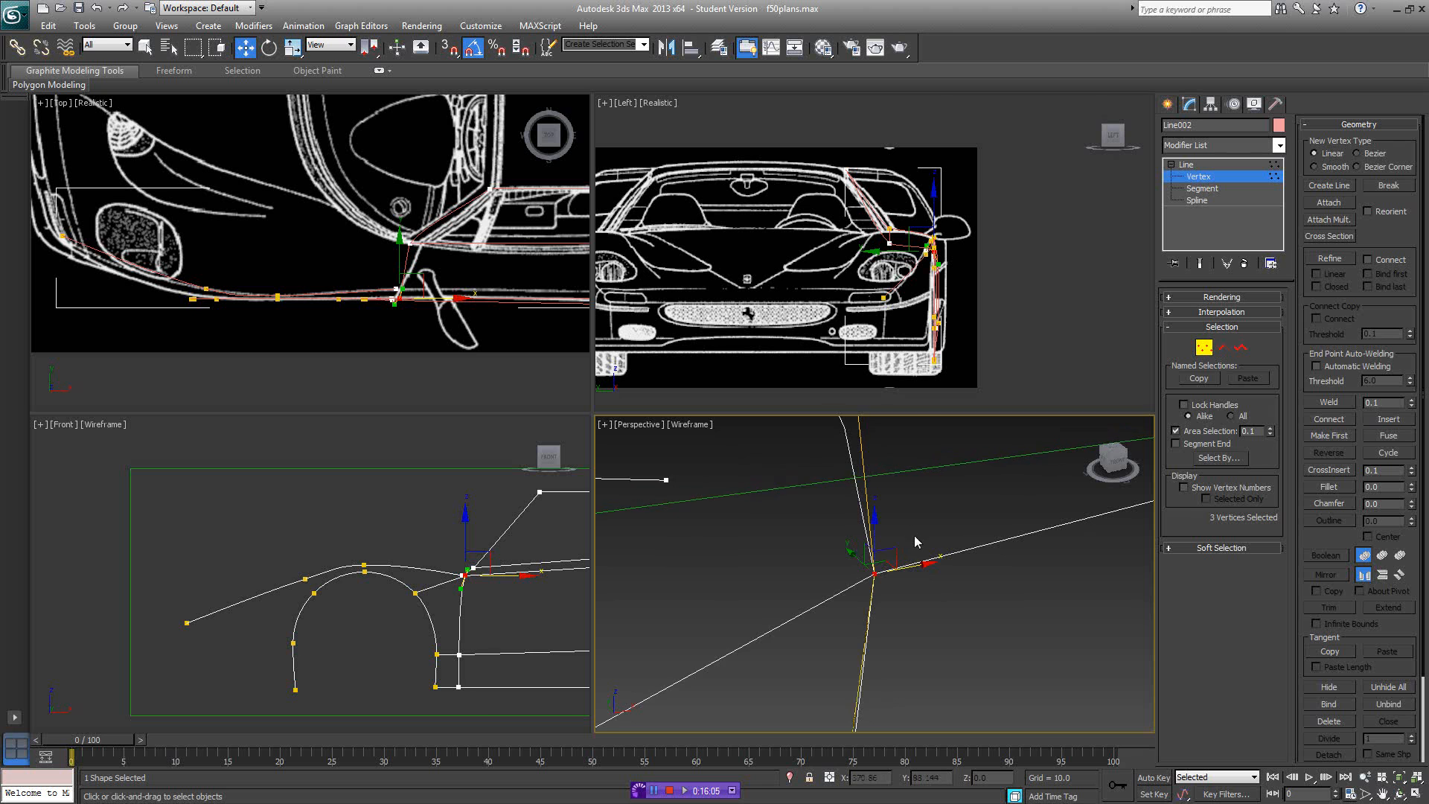
{"action": "middle_click_drag", "start_coordinate": [914, 534], "coordinate": [797, 563], "text": "alt"}
{"action": "middle_click_drag", "start_coordinate": [973, 590], "coordinate": [893, 532]}
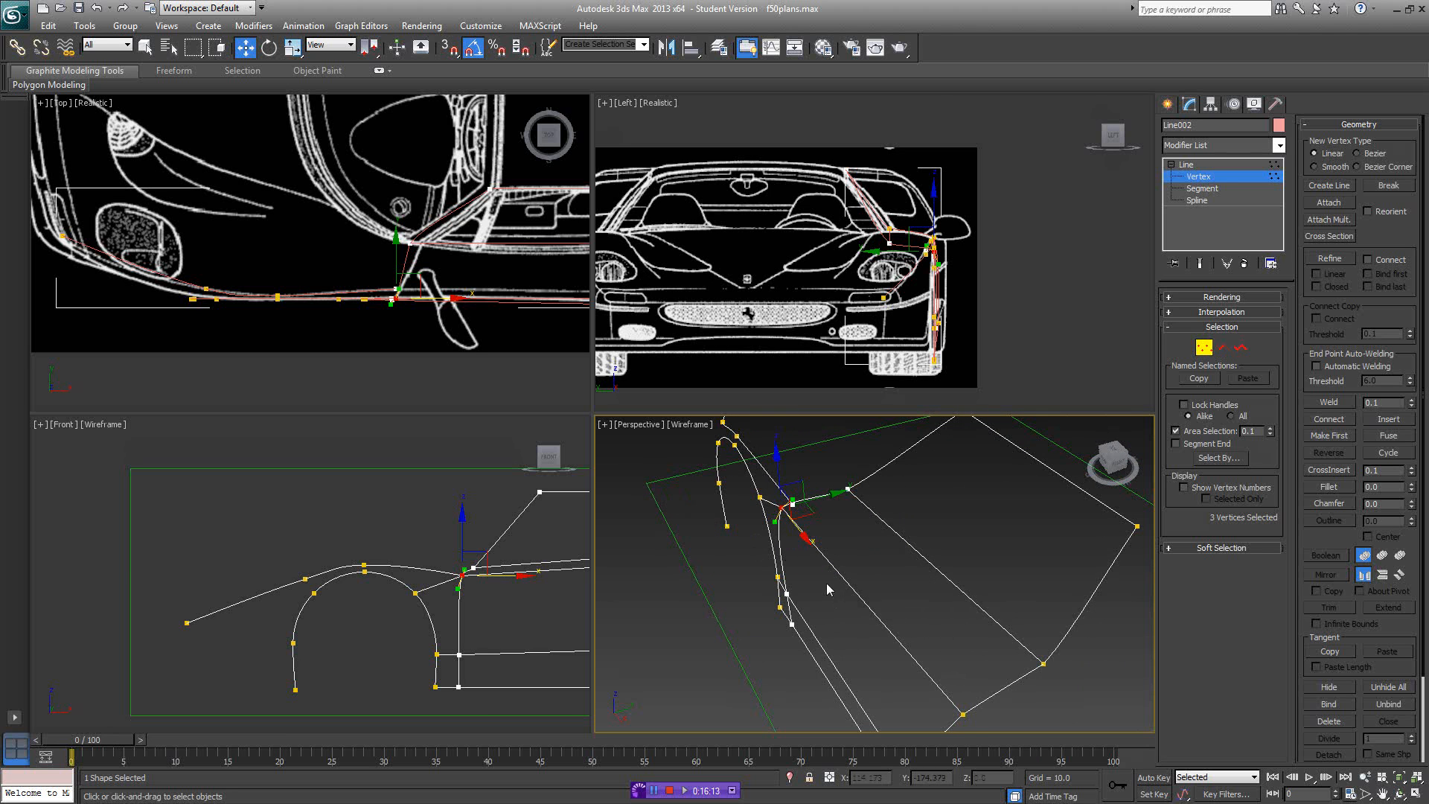
{"action": "mouse_move", "coordinate": [847, 576]}
{"action": "middle_mouse_down", "text": "alt"}
{"action": "mouse_move", "coordinate": [894, 565]}
{"action": "mouse_move", "coordinate": [863, 571]}
{"action": "middle_mouse_up", "text": "alt"}
{"action": "left_click_drag", "start_coordinate": [821, 492], "coordinate": [827, 487]}
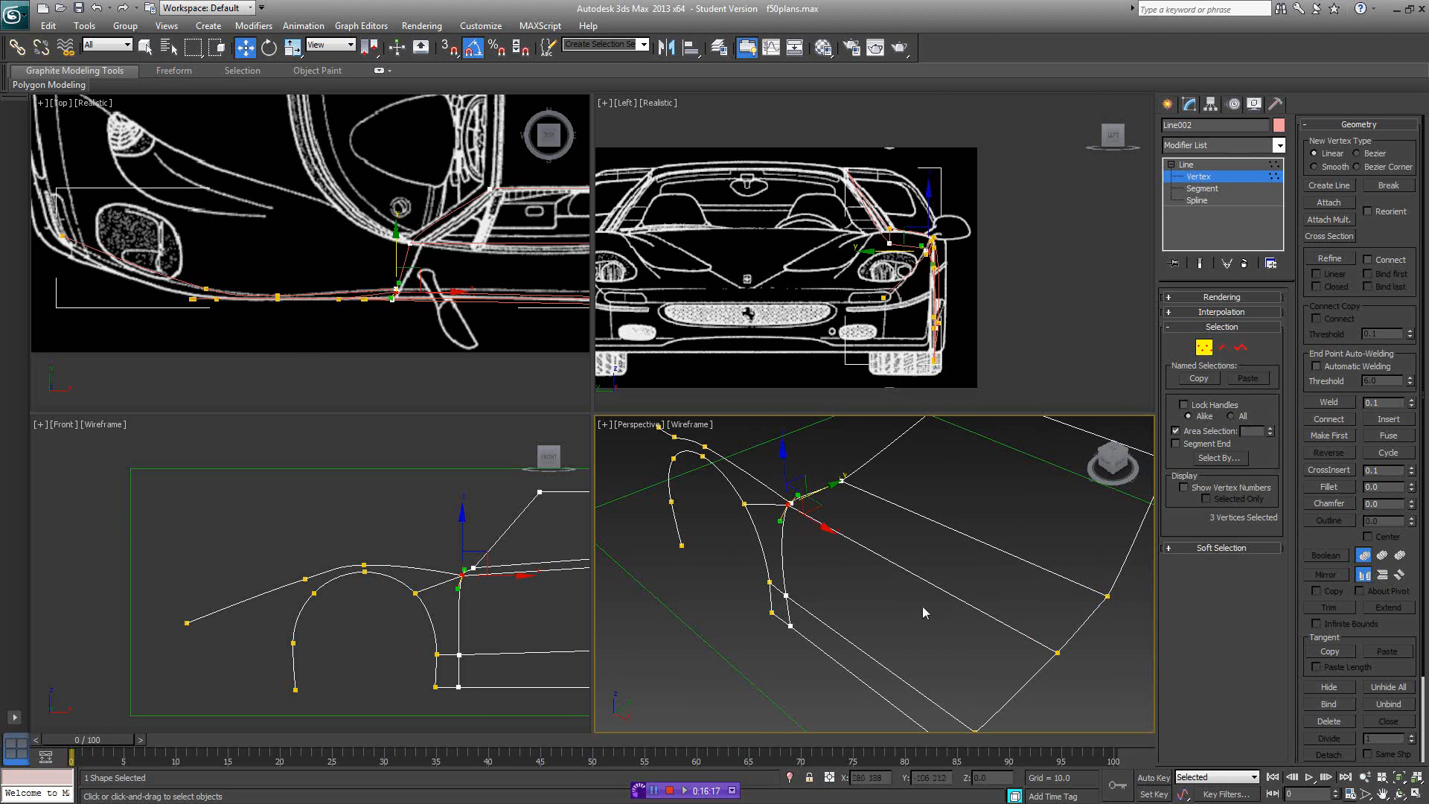
- Undo the front corner move and shift the vertices at both ends of the door's upper side line inward together by about 7.85
{"action": "left_click", "coordinate": [1058, 652]}
{"action": "middle_click_drag", "start_coordinate": [903, 590], "coordinate": [895, 585], "text": "alt"}
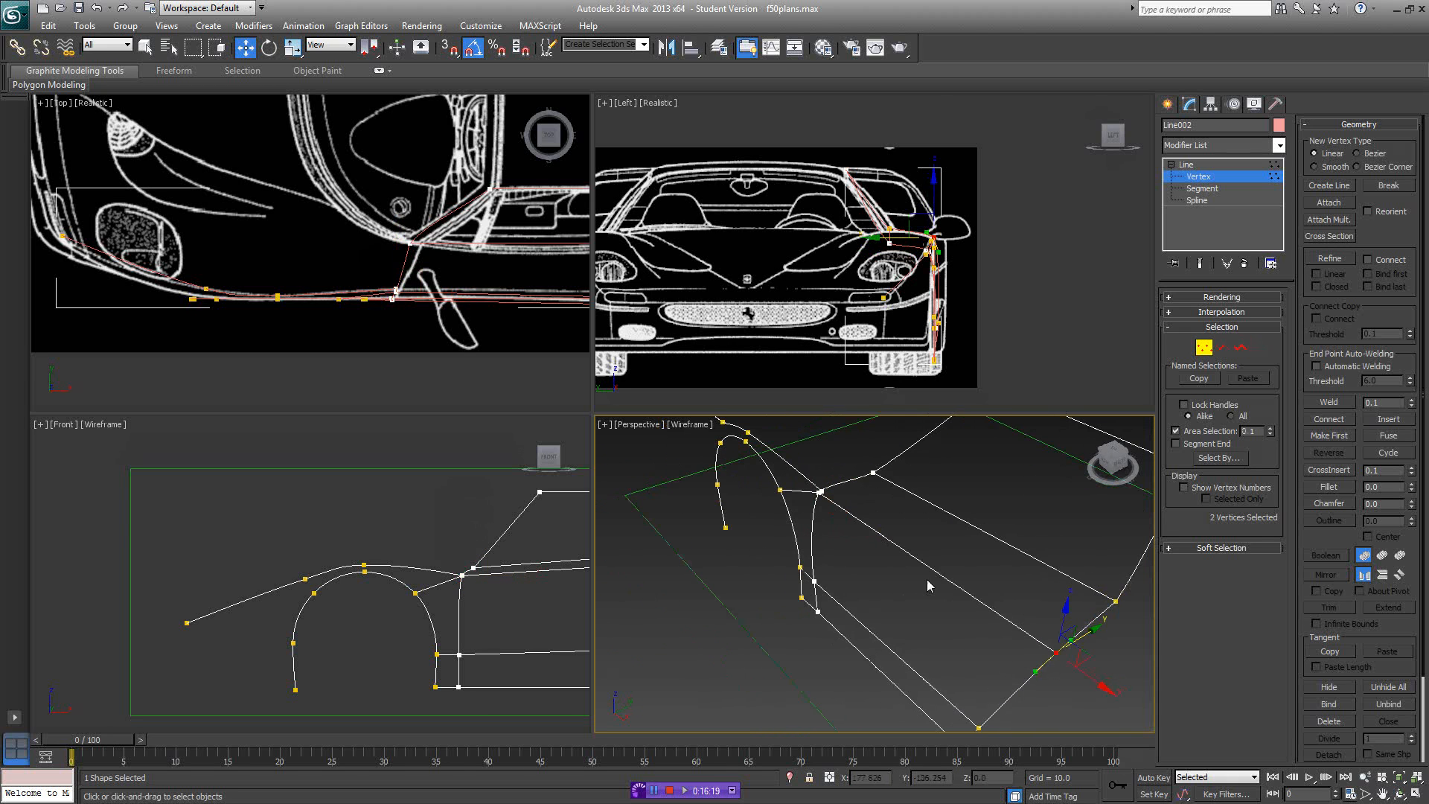
{"action": "key", "text": "ctrl+z"}
{"action": "left_click_drag", "start_coordinate": [1041, 665], "coordinate": [1040, 664]}
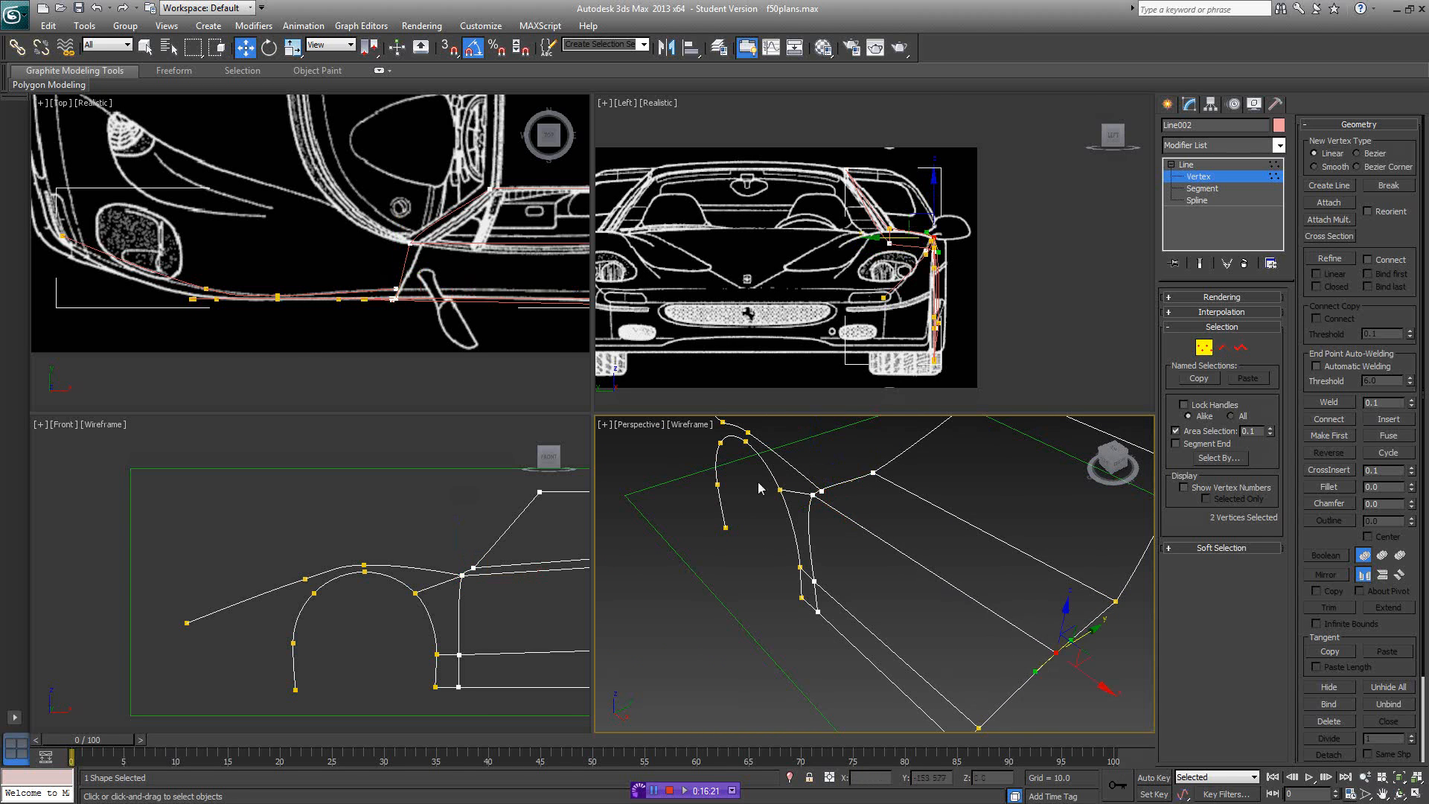
{"action": "middle_click_drag", "start_coordinate": [499, 294], "coordinate": [369, 286]}
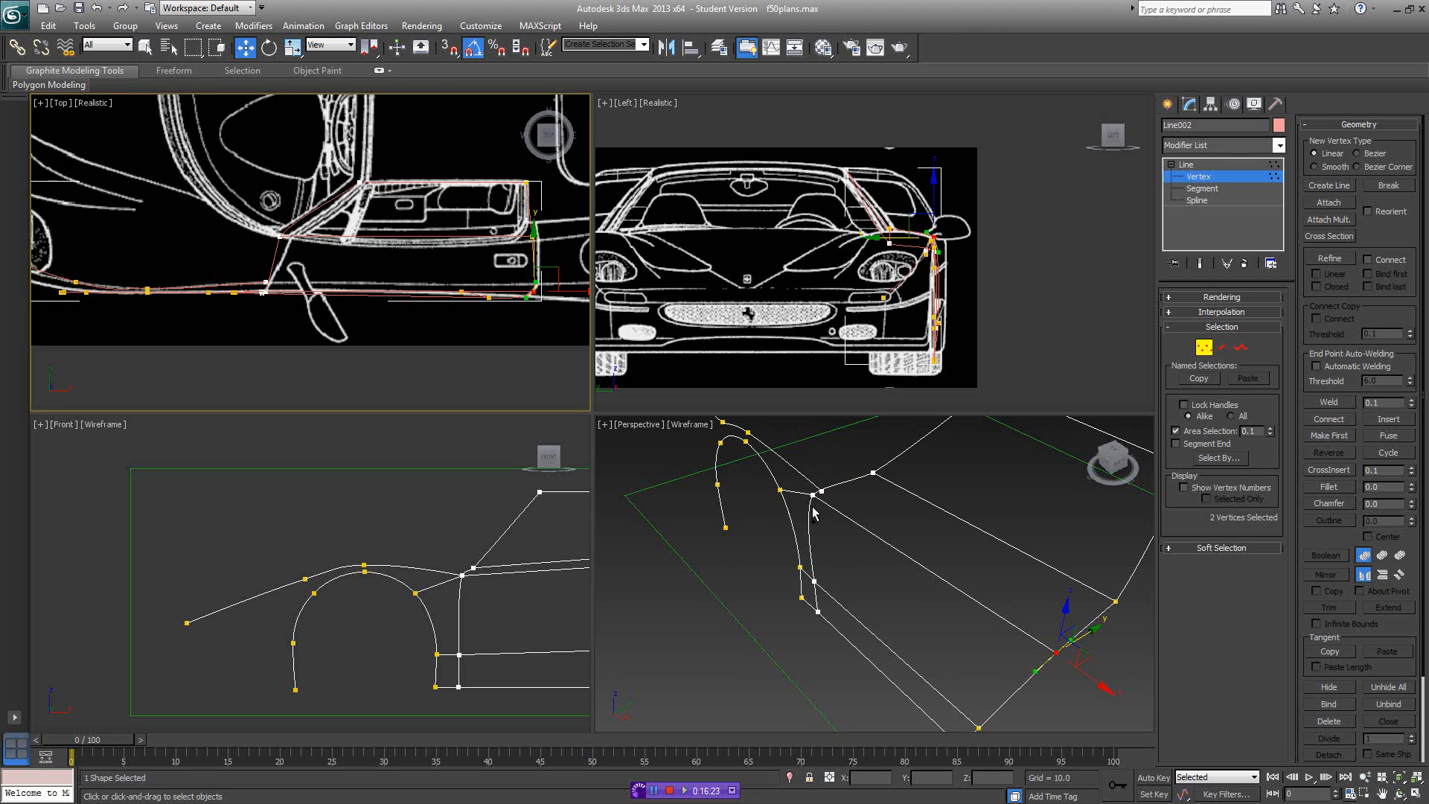
{"action": "left_click_drag", "start_coordinate": [807, 508], "coordinate": [818, 489], "text": "ctrl"}
{"action": "right_click", "coordinate": [390, 272]}
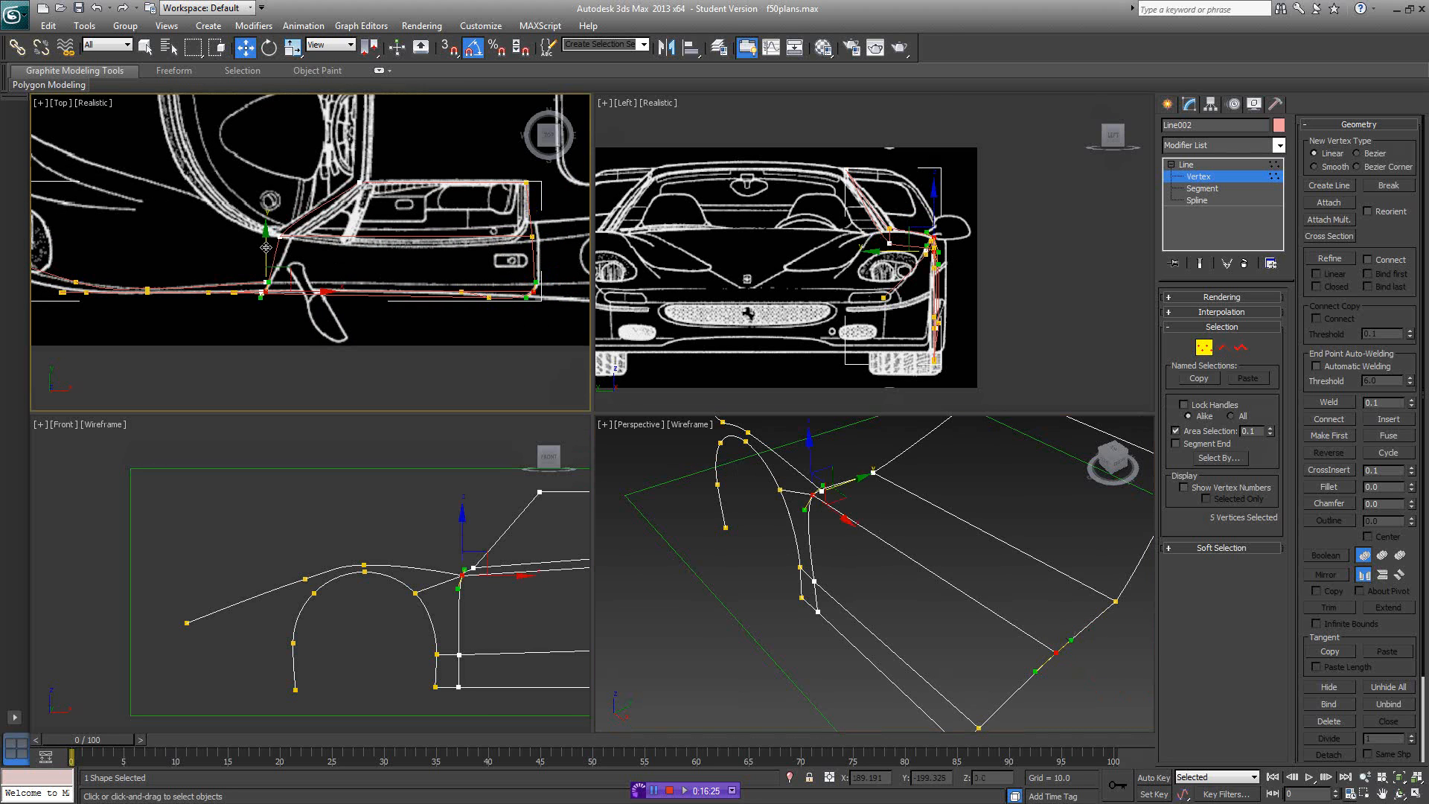
{"action": "left_click_drag", "start_coordinate": [266, 247], "coordinate": [266, 239]}
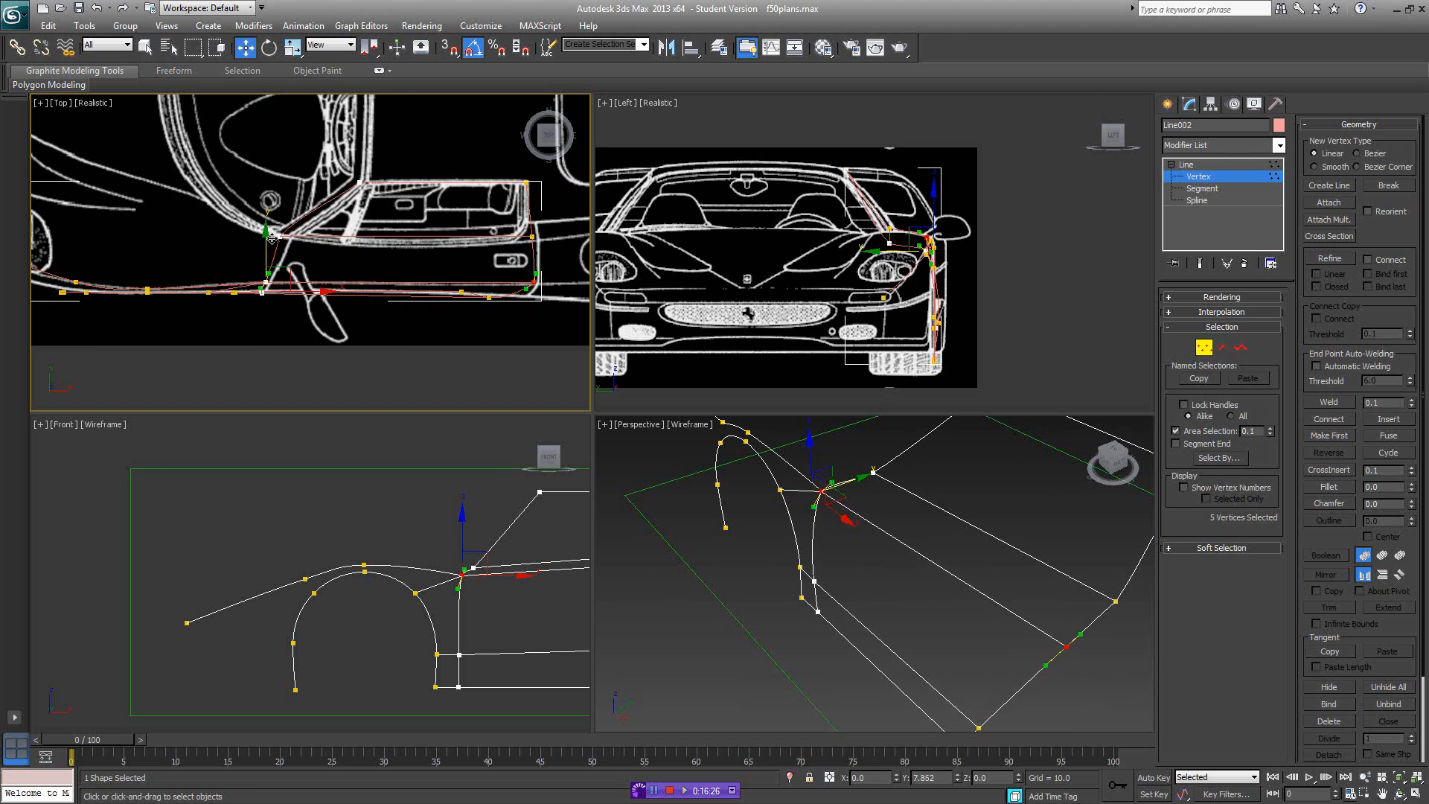
- Draw two short lines with endpoint snapping, joining the fender line's vertices to the wheel arch's top and upper front vertices
{"action": "left_click", "coordinate": [871, 534]}
{"action": "middle_click_drag", "start_coordinate": [871, 534], "coordinate": [984, 488], "text": "alt"}
{"action": "left_click", "coordinate": [1330, 185]}
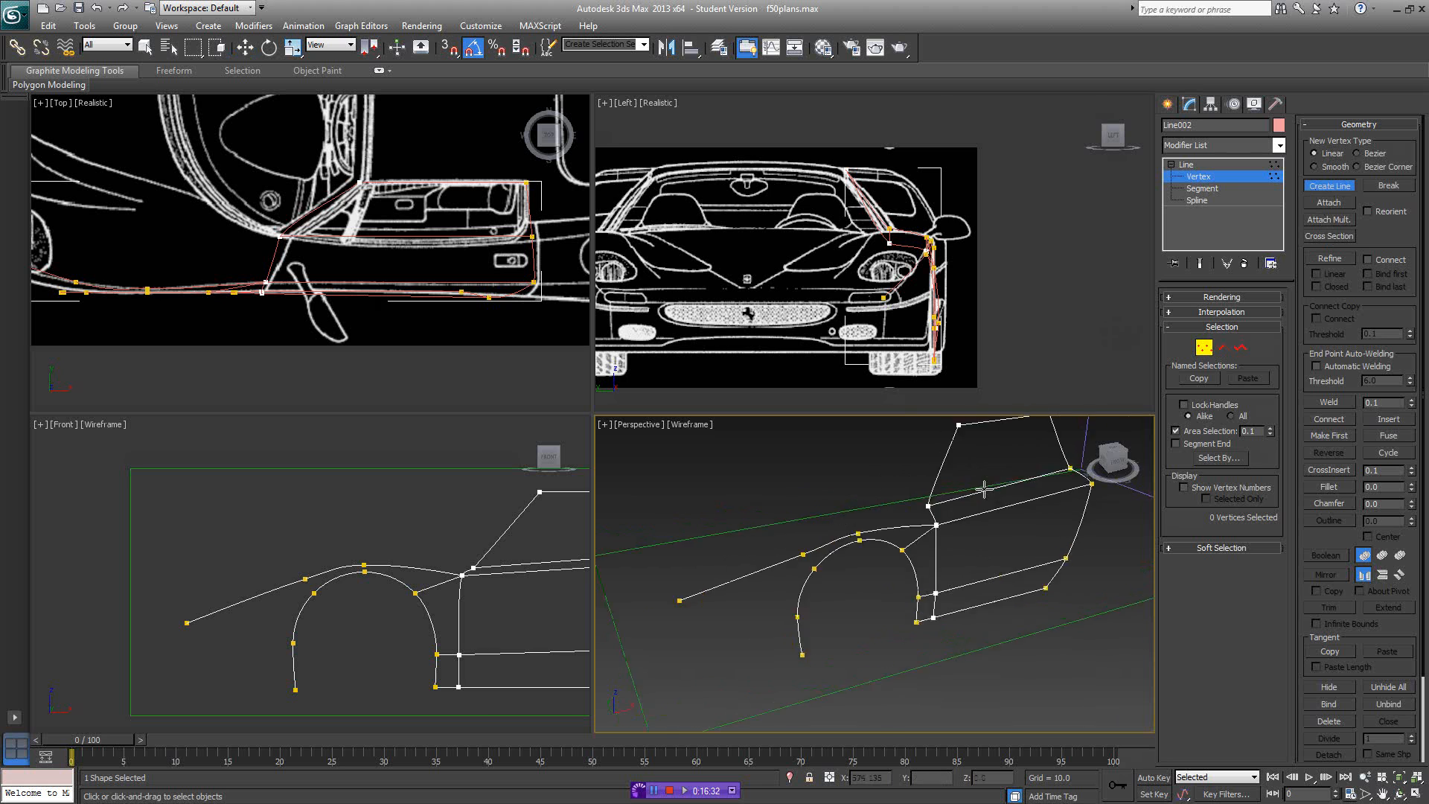
{"action": "scroll", "coordinate": [984, 488], "scroll_direction": "up", "scroll_amount": 2}
{"action": "key", "text": "s"}
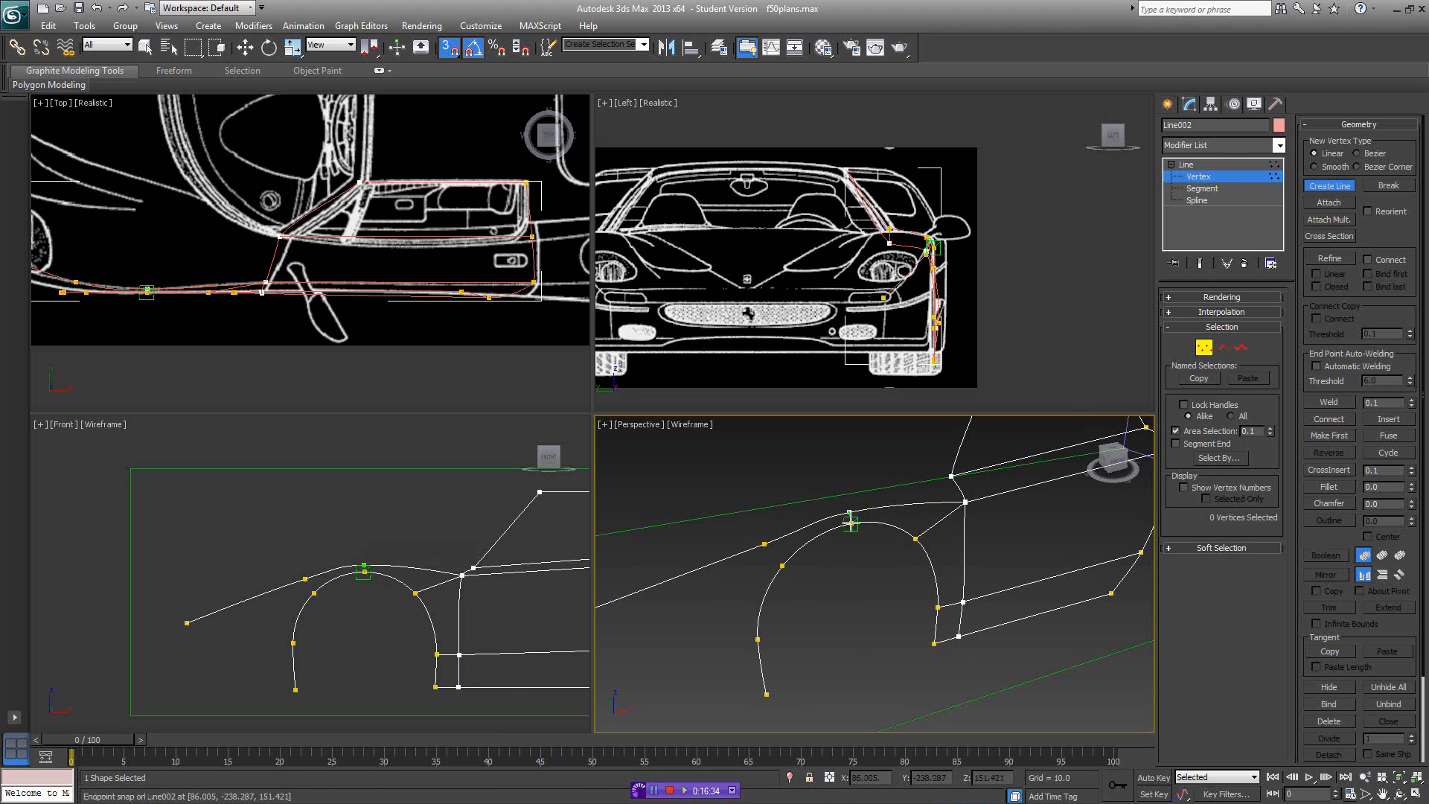
{"action": "left_click", "coordinate": [765, 544]}
{"action": "left_click", "coordinate": [782, 566]}
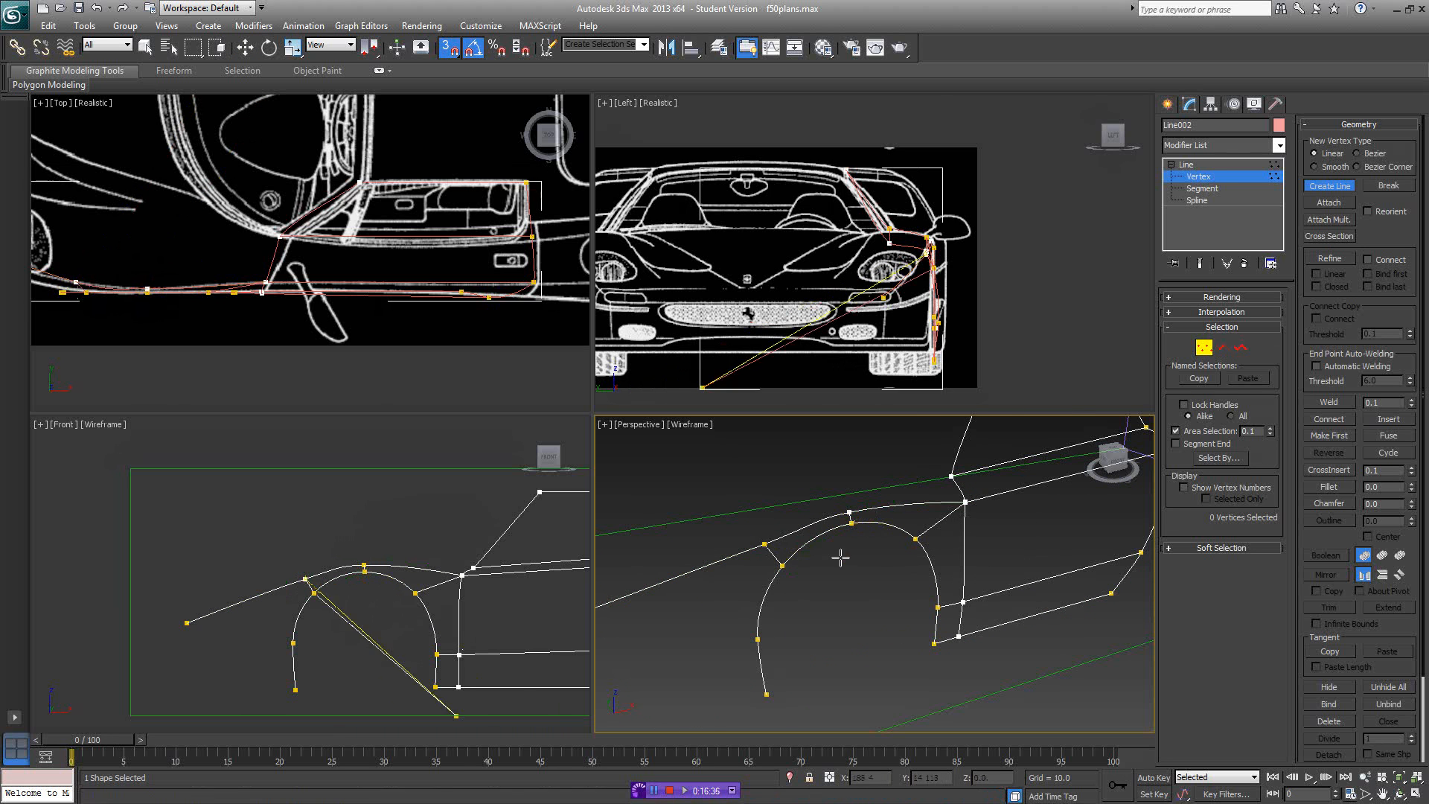
{"action": "right_click", "coordinate": [841, 558]}
- Leave vertex editing, apply the Surface modifier to the spline cage and display the Perspective view shaded
{"action": "scroll", "coordinate": [857, 557], "scroll_direction": "down", "scroll_amount": 3}
{"action": "middle_click_drag", "start_coordinate": [913, 555], "coordinate": [963, 565], "text": "alt"}
{"action": "key", "text": "w"}
{"action": "left_click", "coordinate": [1211, 177]}
{"action": "left_click", "coordinate": [1234, 144]}
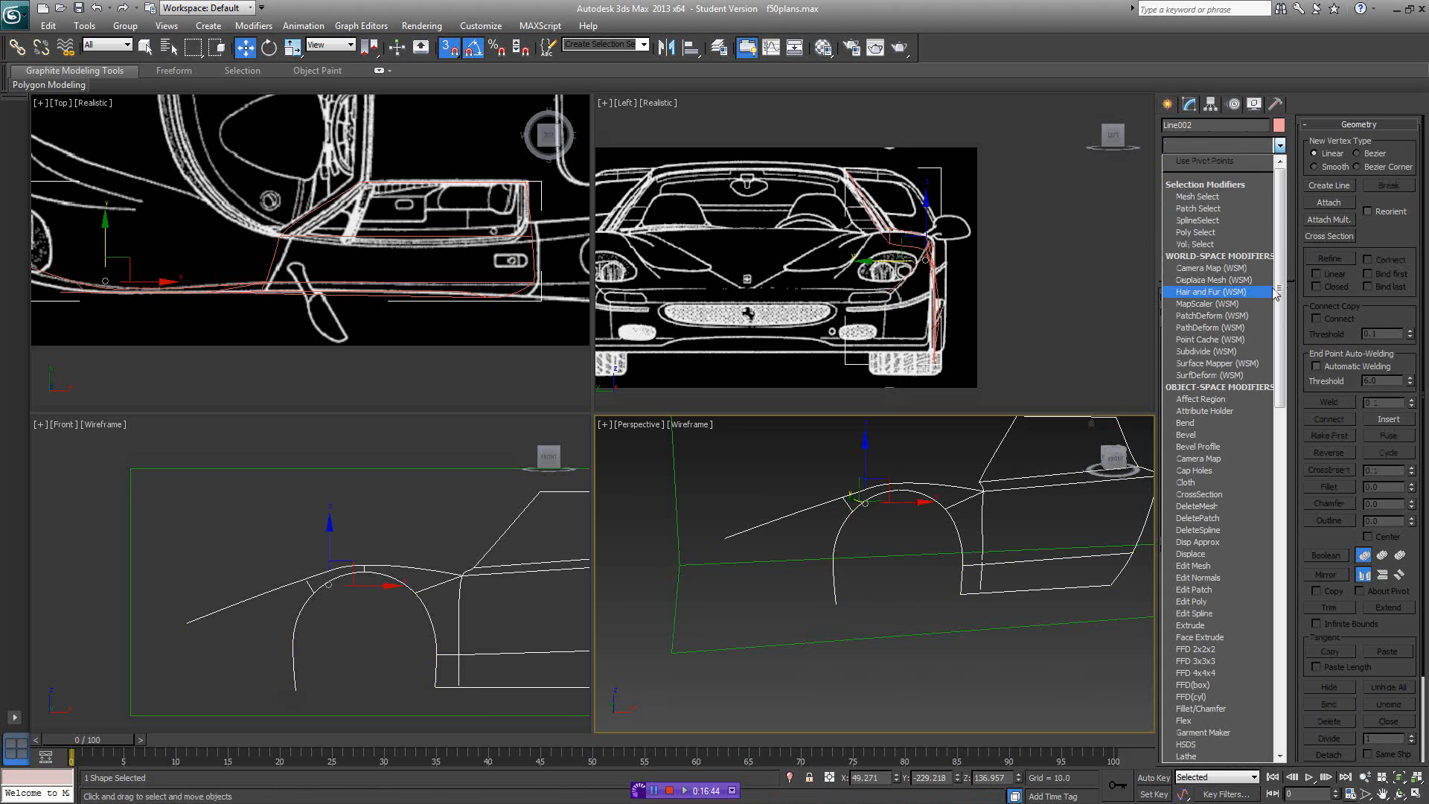
{"action": "scroll", "coordinate": [1270, 466], "scroll_direction": "down", "scroll_amount": 10}
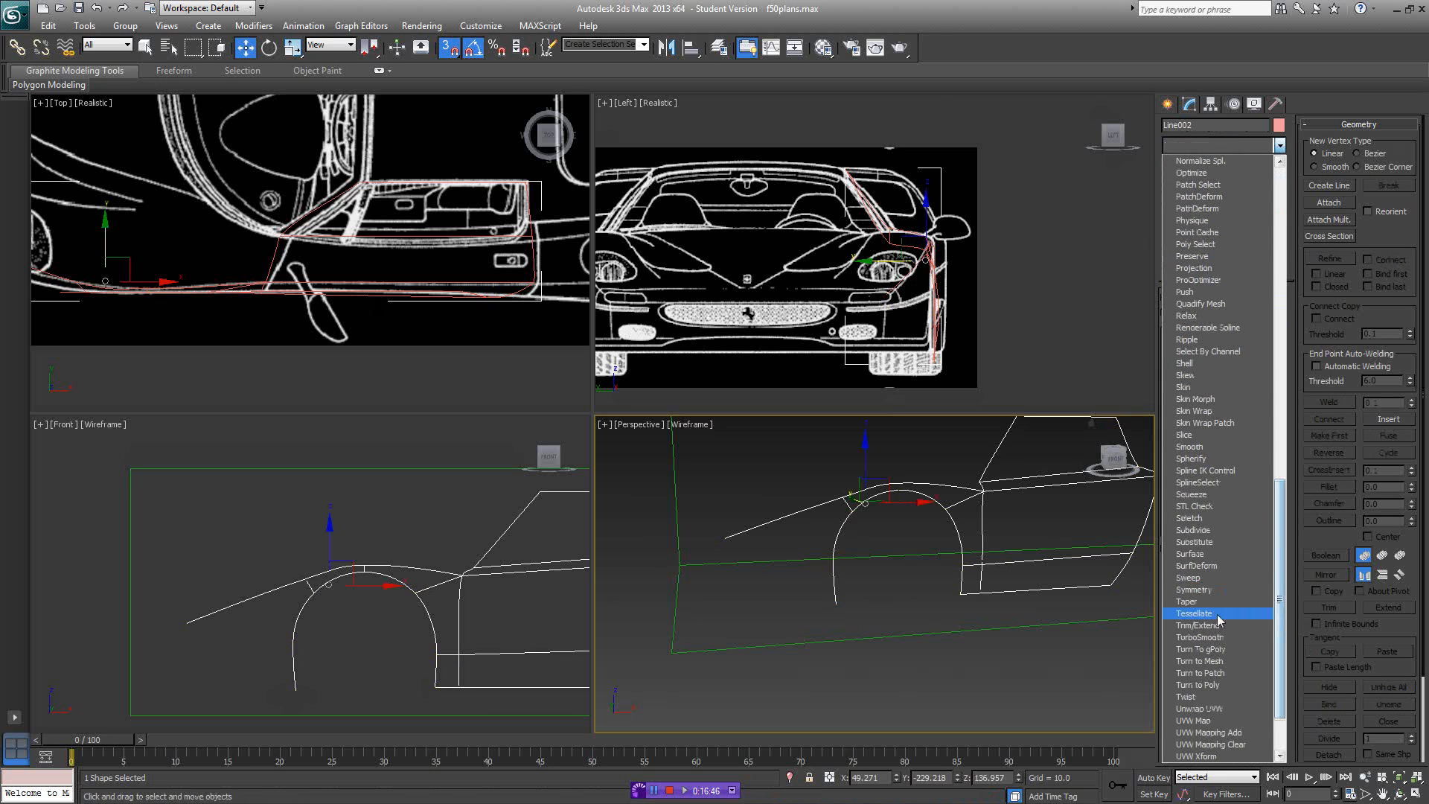
{"action": "left_click", "coordinate": [1220, 555]}
{"action": "key", "text": "F3"}
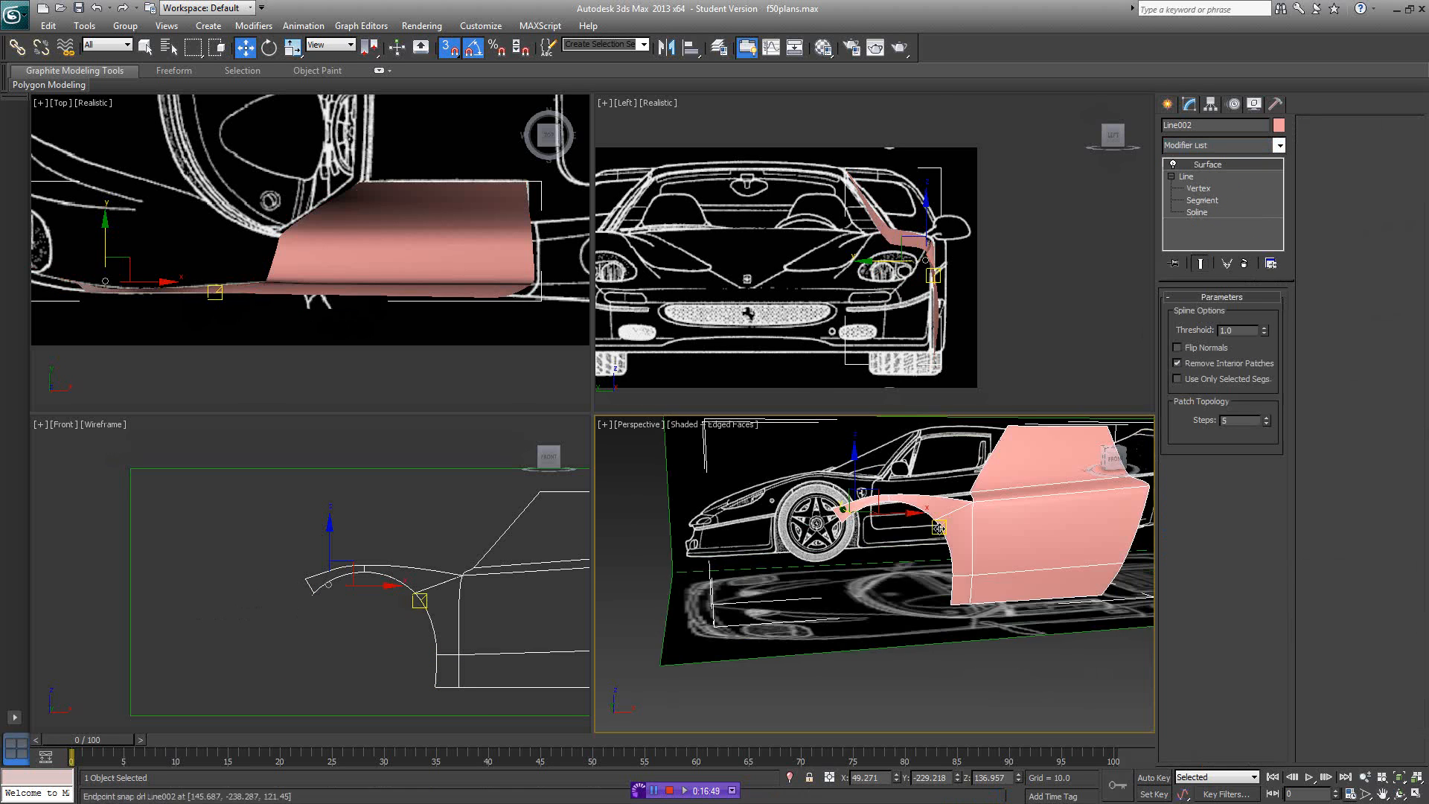
{"action": "mouse_move", "coordinate": [940, 525]}
{"action": "middle_mouse_down", "text": "alt"}
{"action": "mouse_move", "coordinate": [978, 561]}
{"action": "mouse_move", "coordinate": [927, 514]}
{"action": "middle_mouse_up", "text": "alt"}
- Return to segment editing in wireframe and copy the fender line's front segment down to the lower front of the body
{"action": "left_click", "coordinate": [1201, 200]}
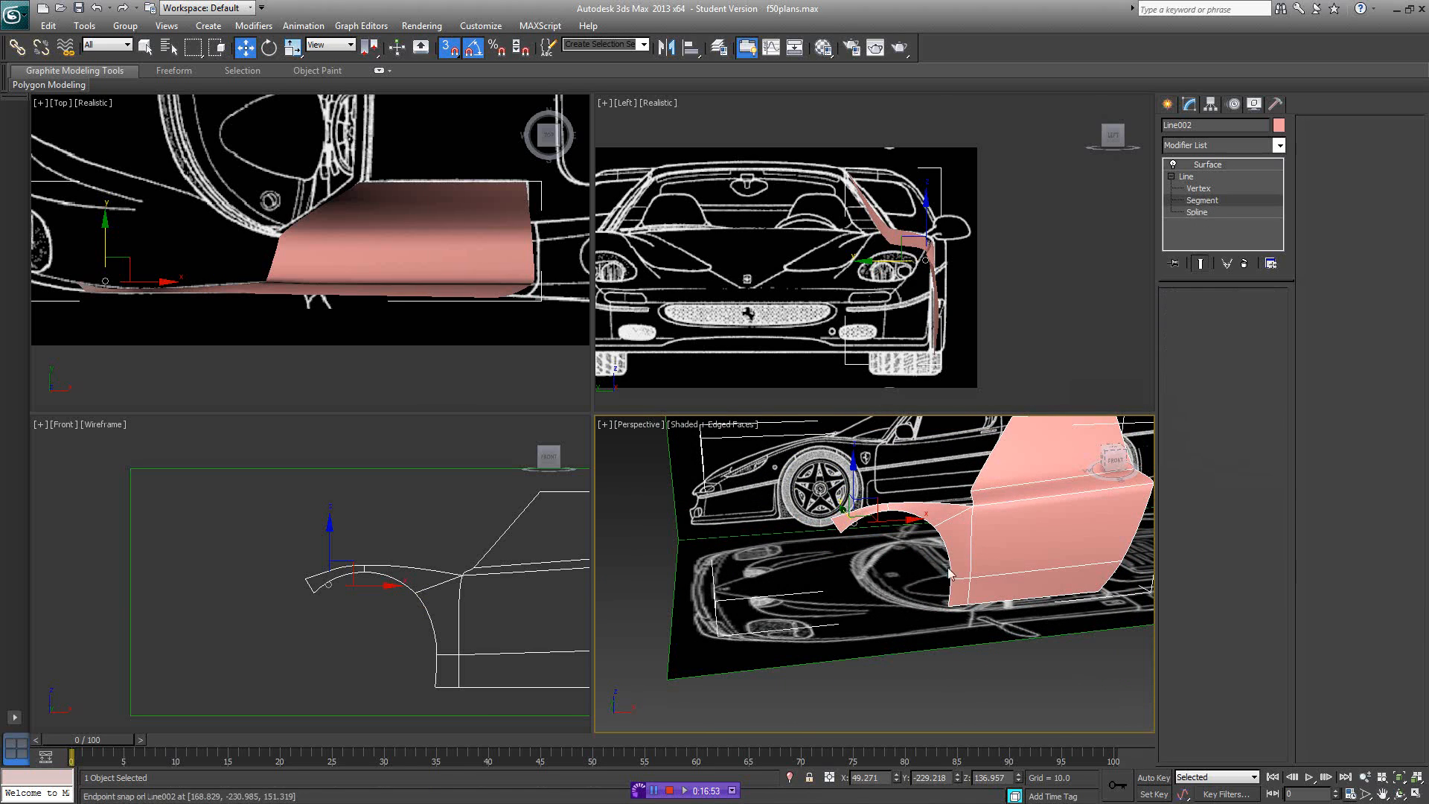
{"action": "mouse_move", "coordinate": [923, 525]}
{"action": "middle_mouse_down", "text": "alt"}
{"action": "mouse_move", "coordinate": [967, 532]}
{"action": "mouse_move", "coordinate": [962, 563]}
{"action": "mouse_move", "coordinate": [872, 536]}
{"action": "middle_mouse_up", "text": "alt"}
{"action": "key", "text": "s"}
{"action": "key", "text": "F3"}
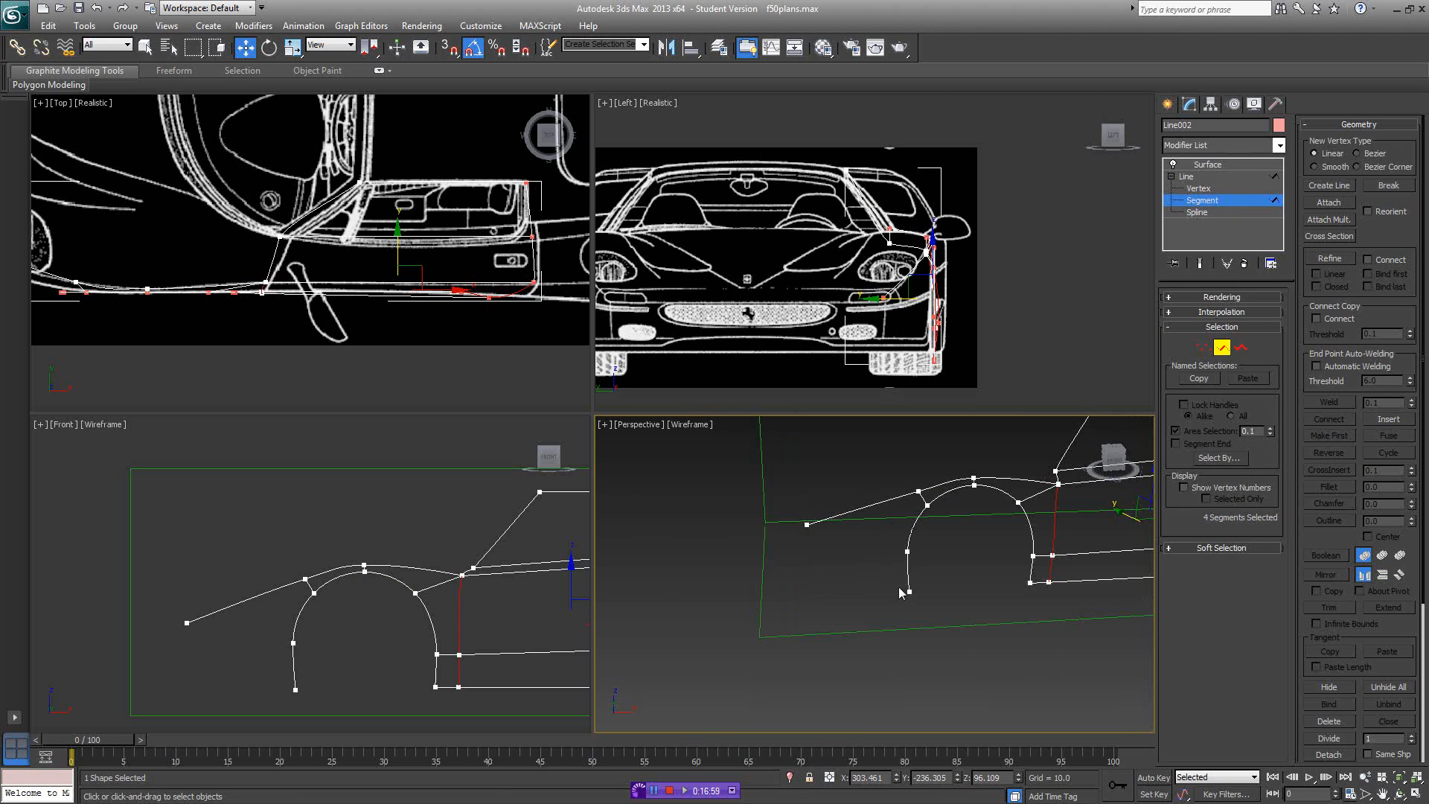
{"action": "middle_click_drag", "start_coordinate": [893, 591], "coordinate": [900, 592], "text": "alt"}
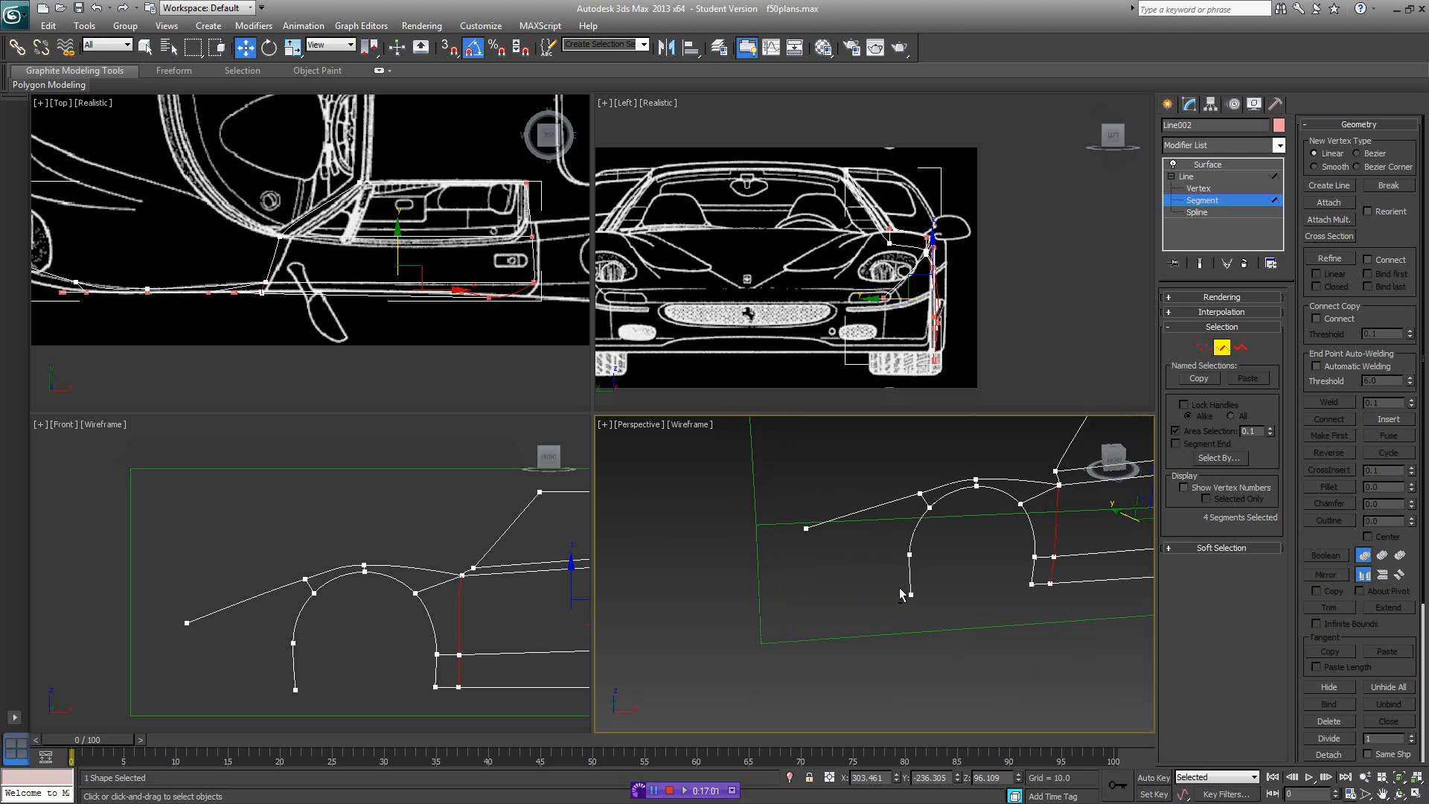
{"action": "left_click", "coordinate": [874, 507]}
{"action": "mouse_move", "coordinate": [873, 506]}
{"action": "middle_mouse_down", "text": "alt"}
{"action": "mouse_move", "coordinate": [863, 525]}
{"action": "mouse_move", "coordinate": [879, 516]}
{"action": "middle_mouse_up", "text": "alt"}
{"action": "left_click_drag", "start_coordinate": [859, 455], "coordinate": [935, 577], "text": "shift"}
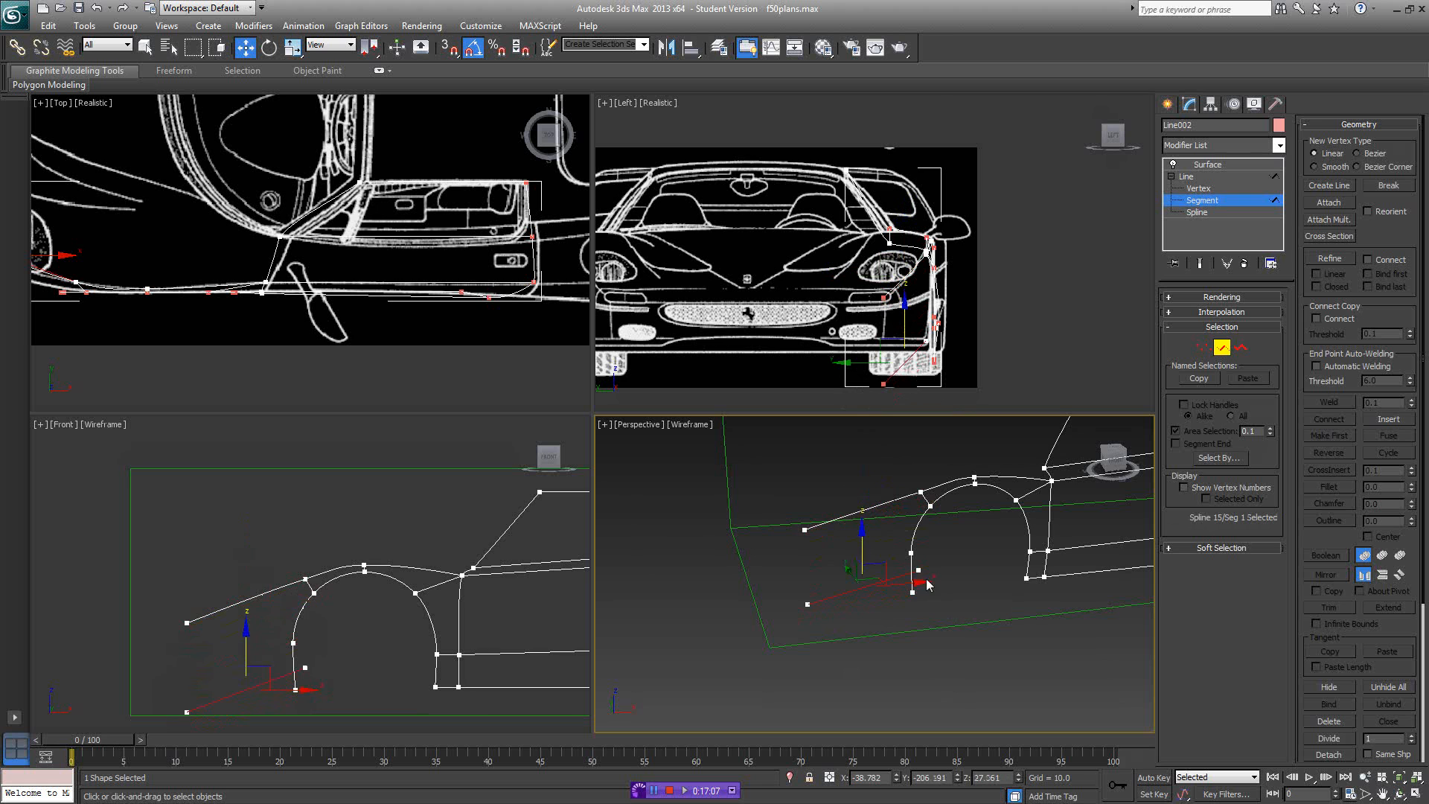
- Snap the copied segment's rear vertex onto the lower front end of the wheel arch
{"action": "middle_click_drag", "start_coordinate": [955, 570], "coordinate": [903, 537]}
{"action": "scroll", "coordinate": [903, 537], "scroll_direction": "up", "scroll_amount": 3}
{"action": "left_click", "coordinate": [1205, 348]}
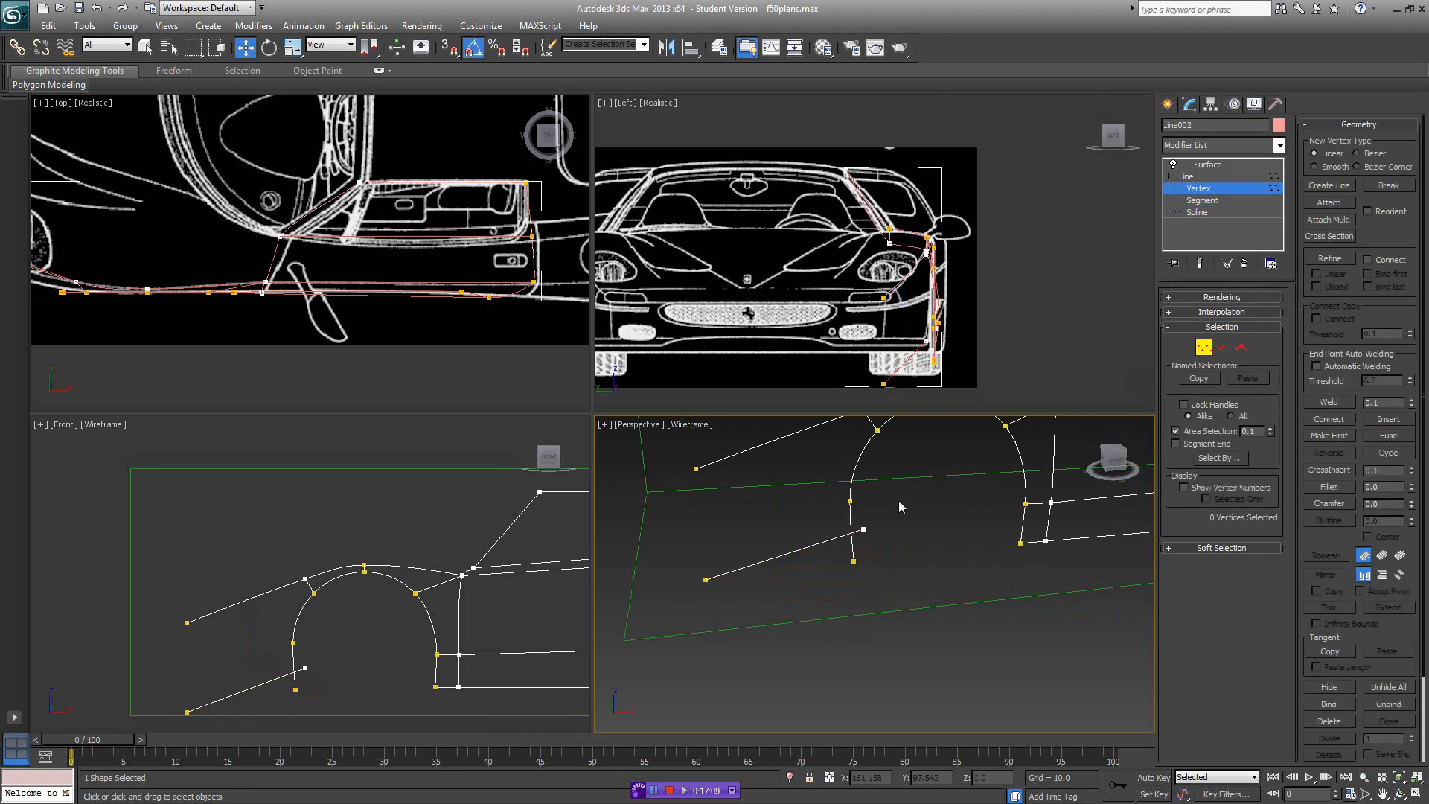
{"action": "key", "text": "s"}
{"action": "left_click_drag", "start_coordinate": [864, 544], "coordinate": [854, 562]}
{"action": "key", "text": "s"}
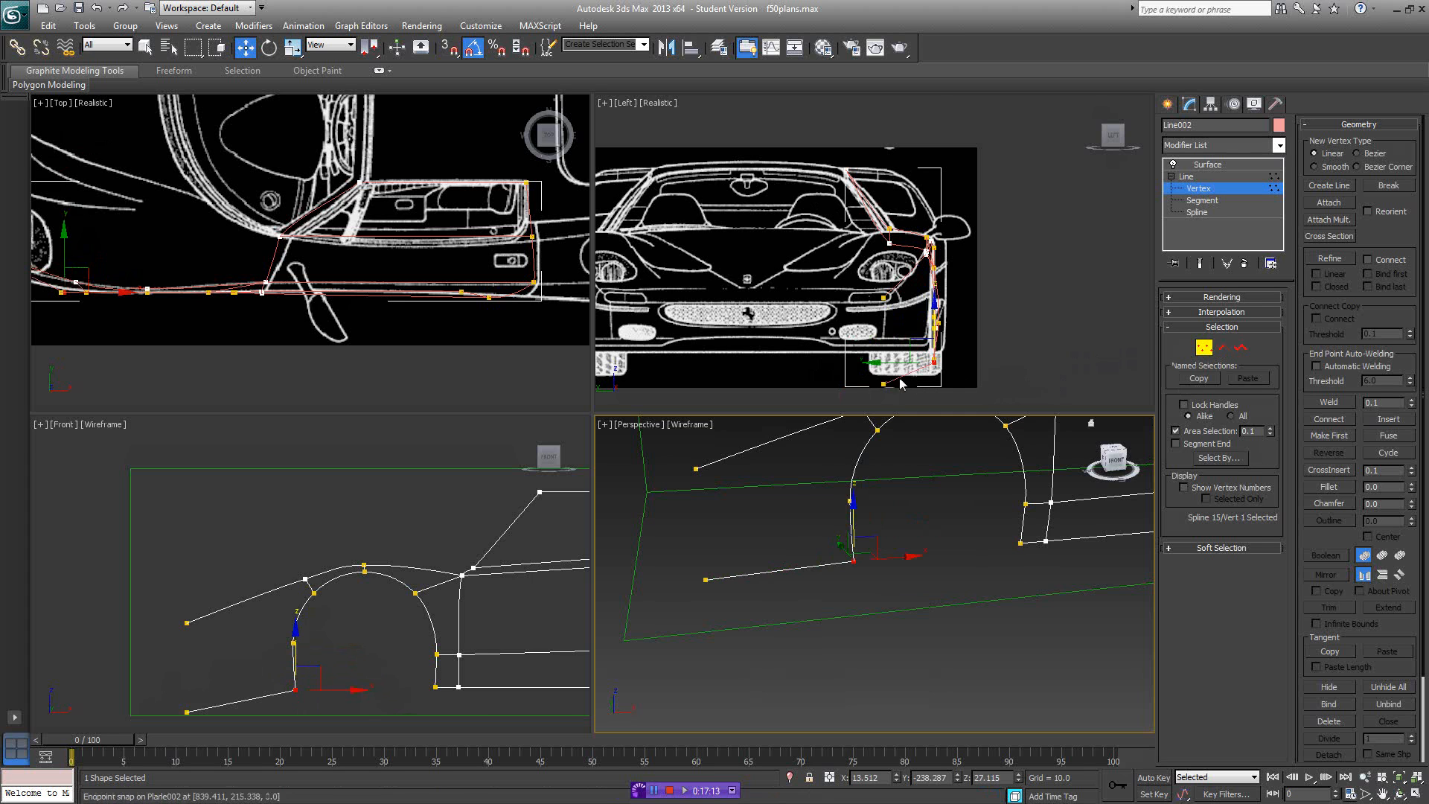
- Shade the Front view and adjust the copied segment's front vertex to Z 26.27, on the blueprint's lower bumper edge
{"action": "left_click_drag", "start_coordinate": [868, 377], "coordinate": [883, 319]}
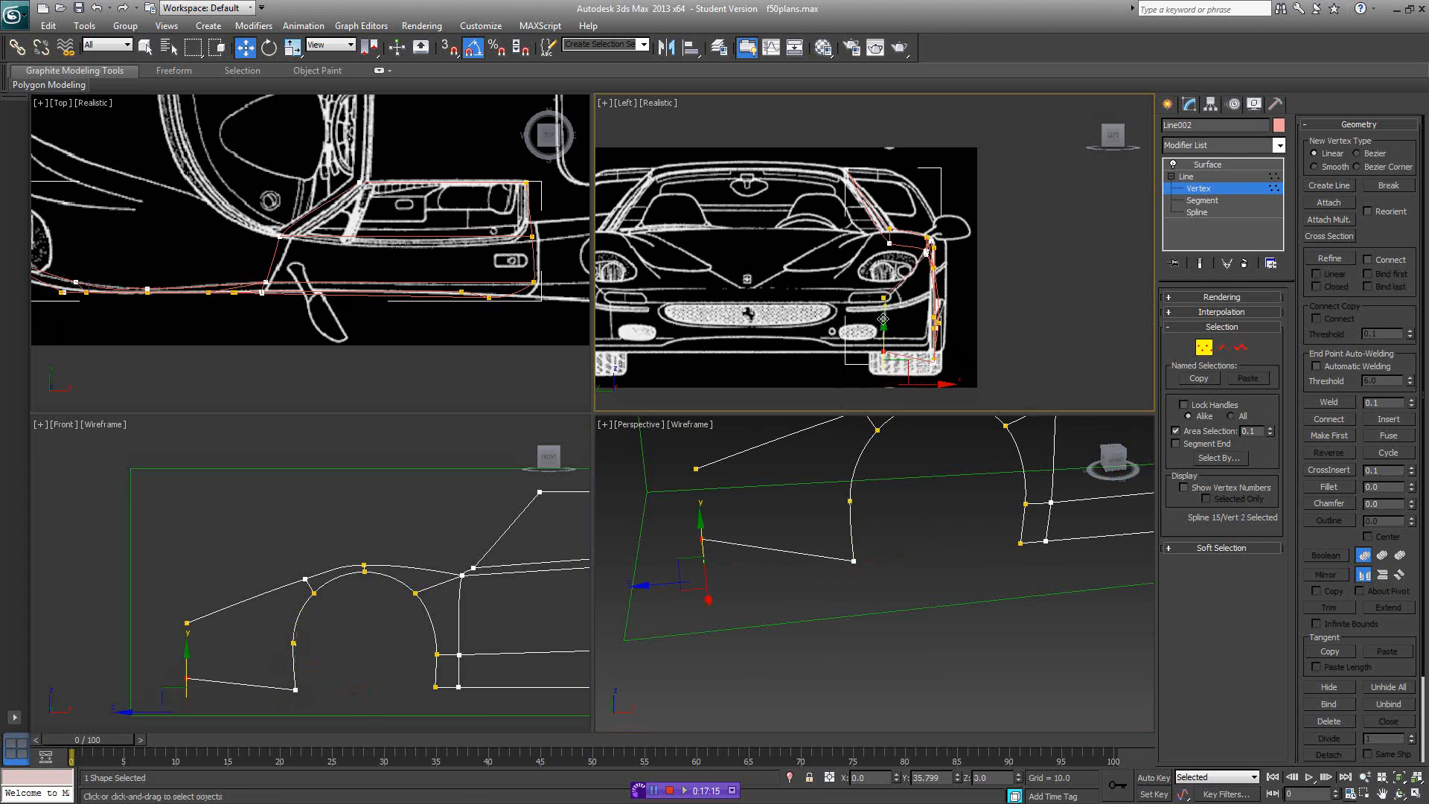
{"action": "middle_click_drag", "start_coordinate": [280, 601], "coordinate": [330, 551]}
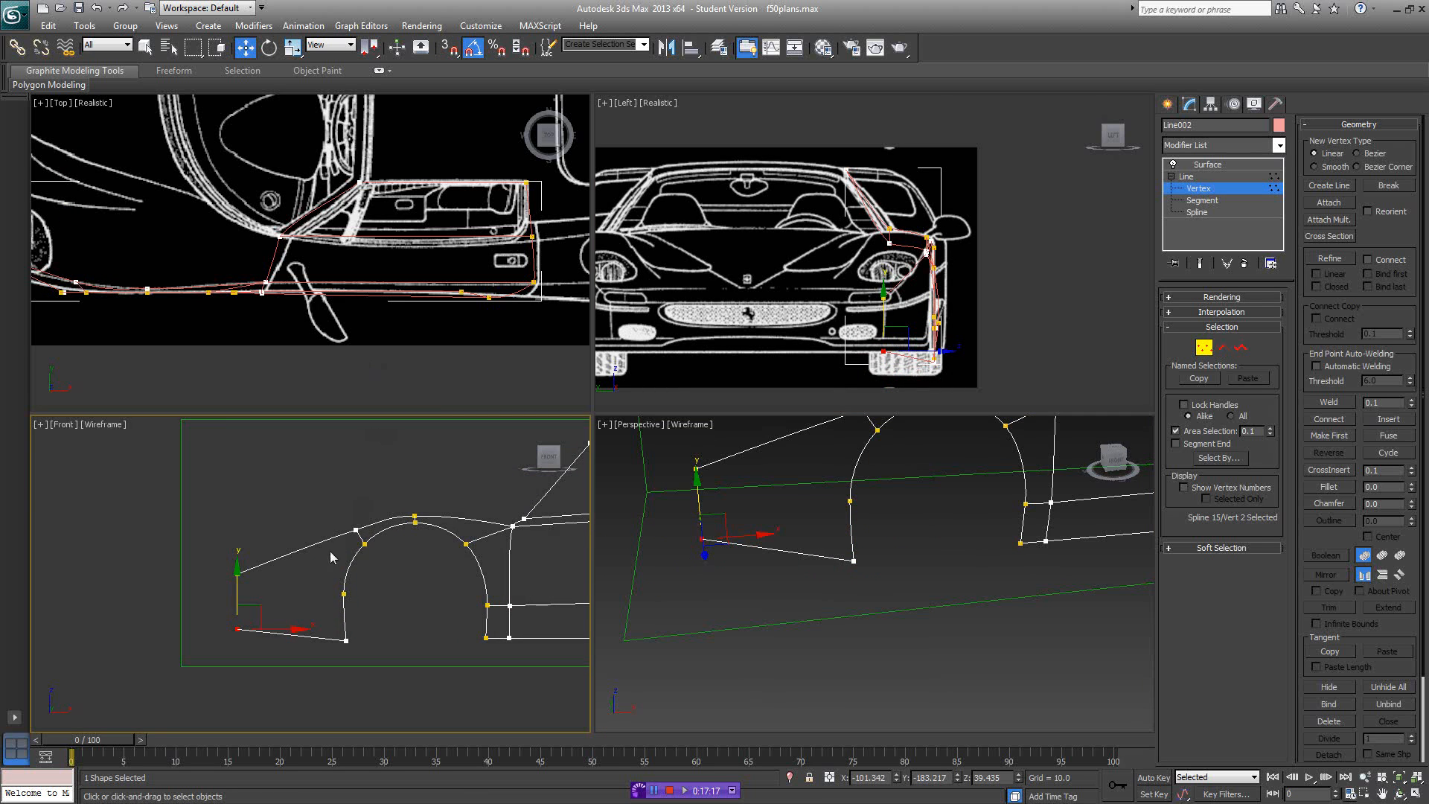
{"action": "key", "text": "F3"}
{"action": "left_click_drag", "start_coordinate": [238, 588], "coordinate": [238, 600]}
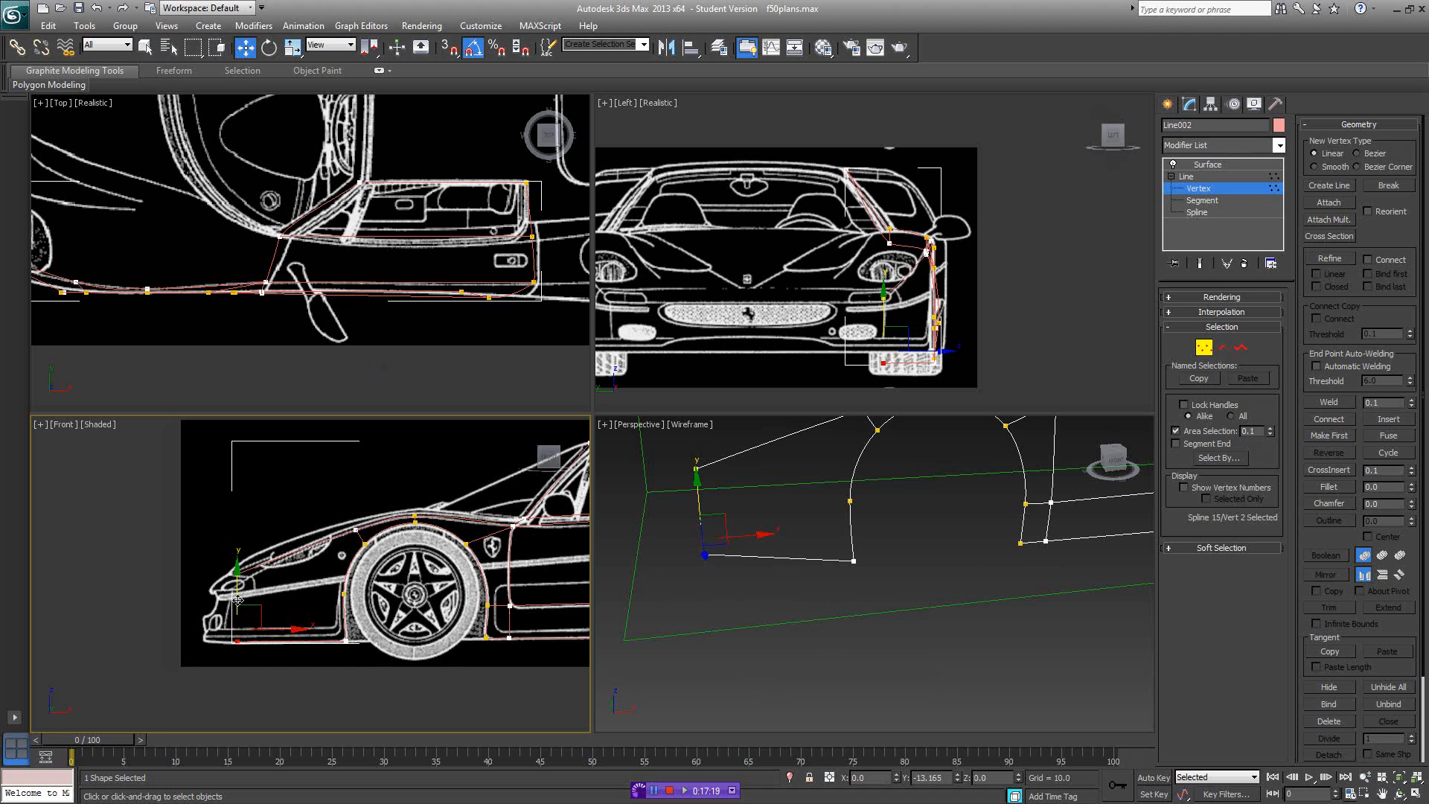
- Move the lower segment's front vertex outward in the Top view to Y -200.165, onto the bumper outline
{"action": "right_click", "coordinate": [244, 172]}
{"action": "middle_click_drag", "start_coordinate": [199, 230], "coordinate": [429, 203]}
{"action": "scroll", "coordinate": [311, 221], "scroll_direction": "up", "scroll_amount": 2}
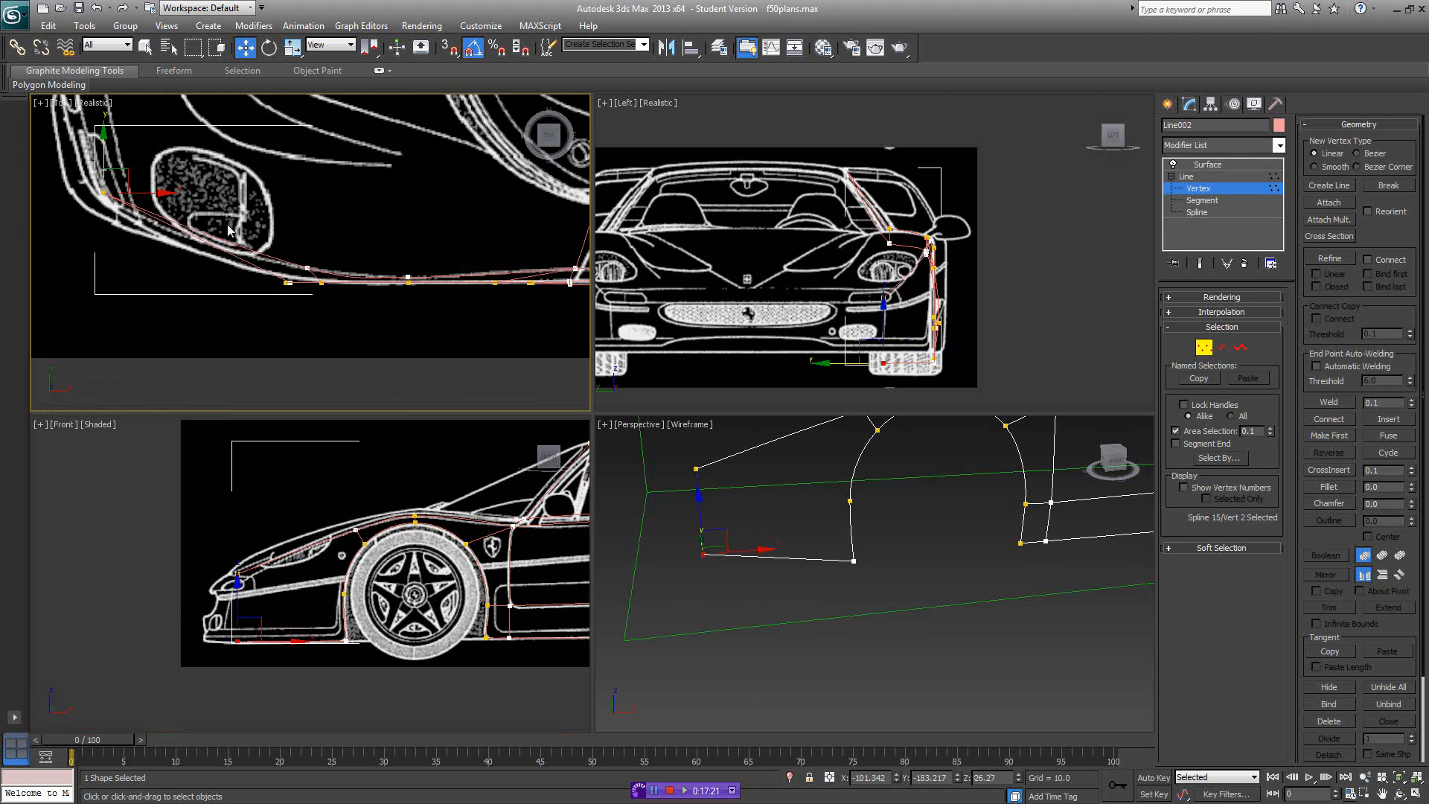
{"action": "middle_click_drag", "start_coordinate": [160, 196], "coordinate": [344, 233]}
{"action": "left_click_drag", "start_coordinate": [282, 199], "coordinate": [289, 220]}
- Draw a snapped line from the fender line's front end down to the lower segment's front vertex
{"action": "middle_click_drag", "start_coordinate": [828, 562], "coordinate": [879, 575]}
{"action": "scroll", "coordinate": [879, 575], "scroll_direction": "down", "scroll_amount": 2}
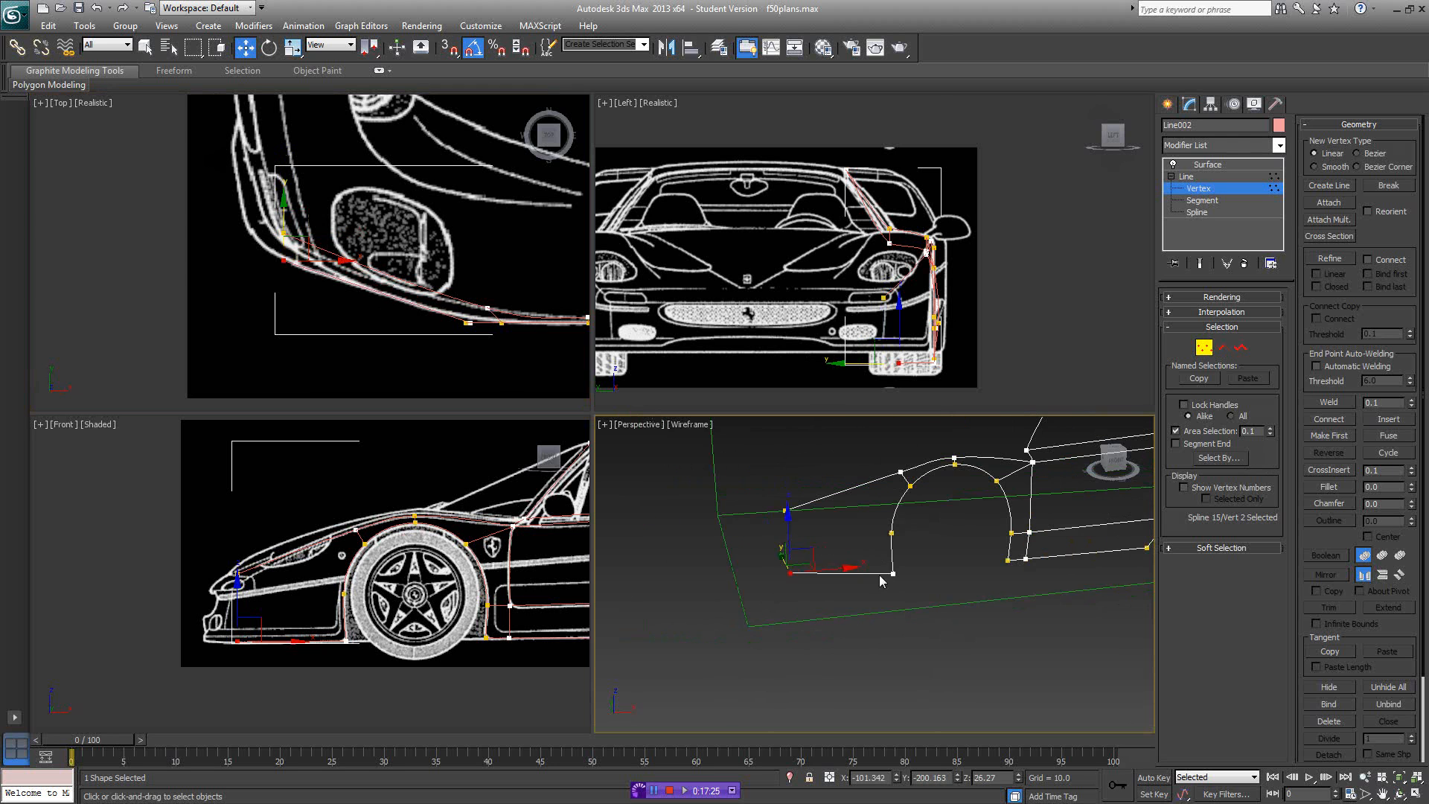
{"action": "scroll", "coordinate": [963, 504], "scroll_direction": "up", "scroll_amount": 4}
{"action": "middle_click_drag", "start_coordinate": [965, 511], "coordinate": [979, 533]}
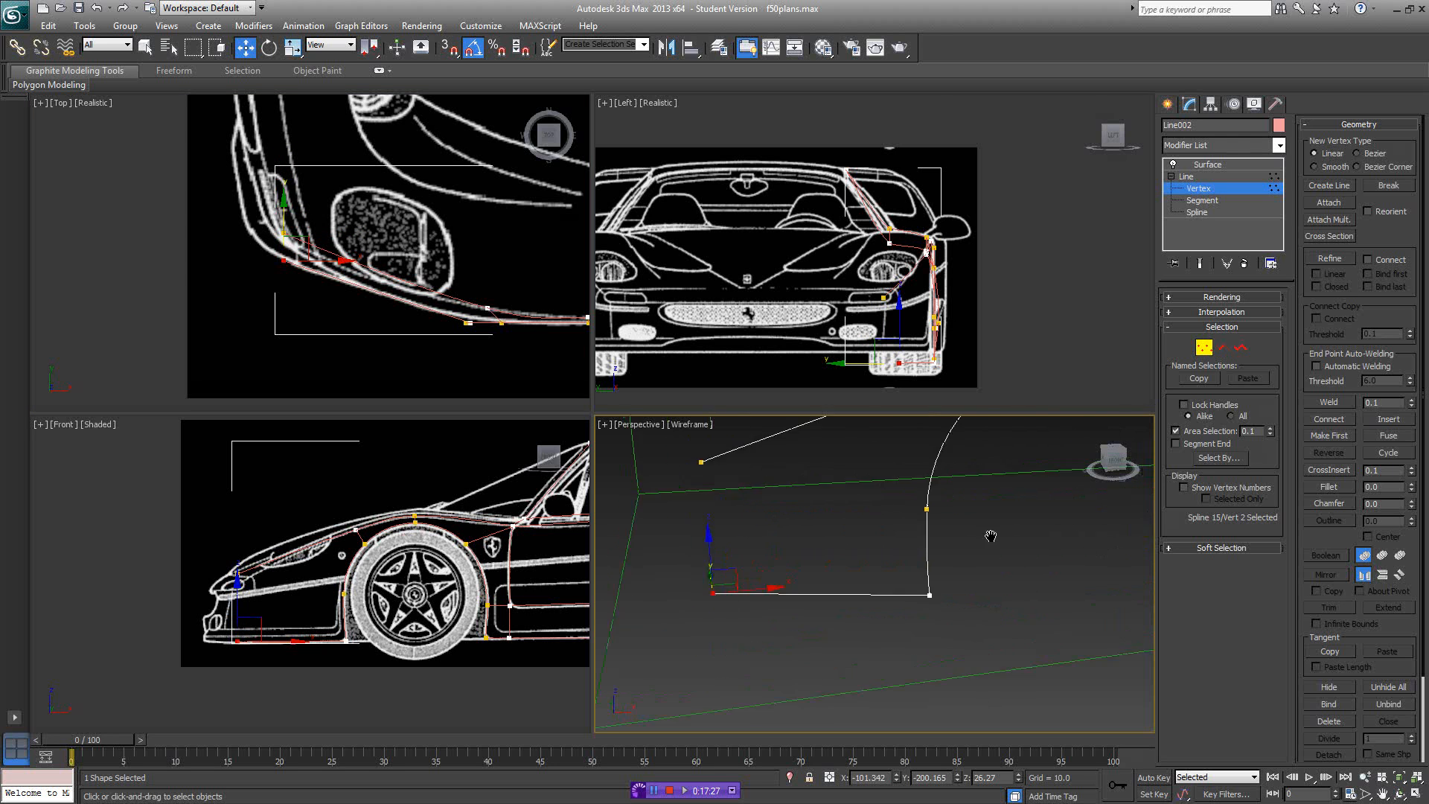
{"action": "scroll", "coordinate": [980, 533], "scroll_direction": "down", "scroll_amount": 2}
{"action": "left_click", "coordinate": [1330, 185]}
{"action": "key", "text": "s"}
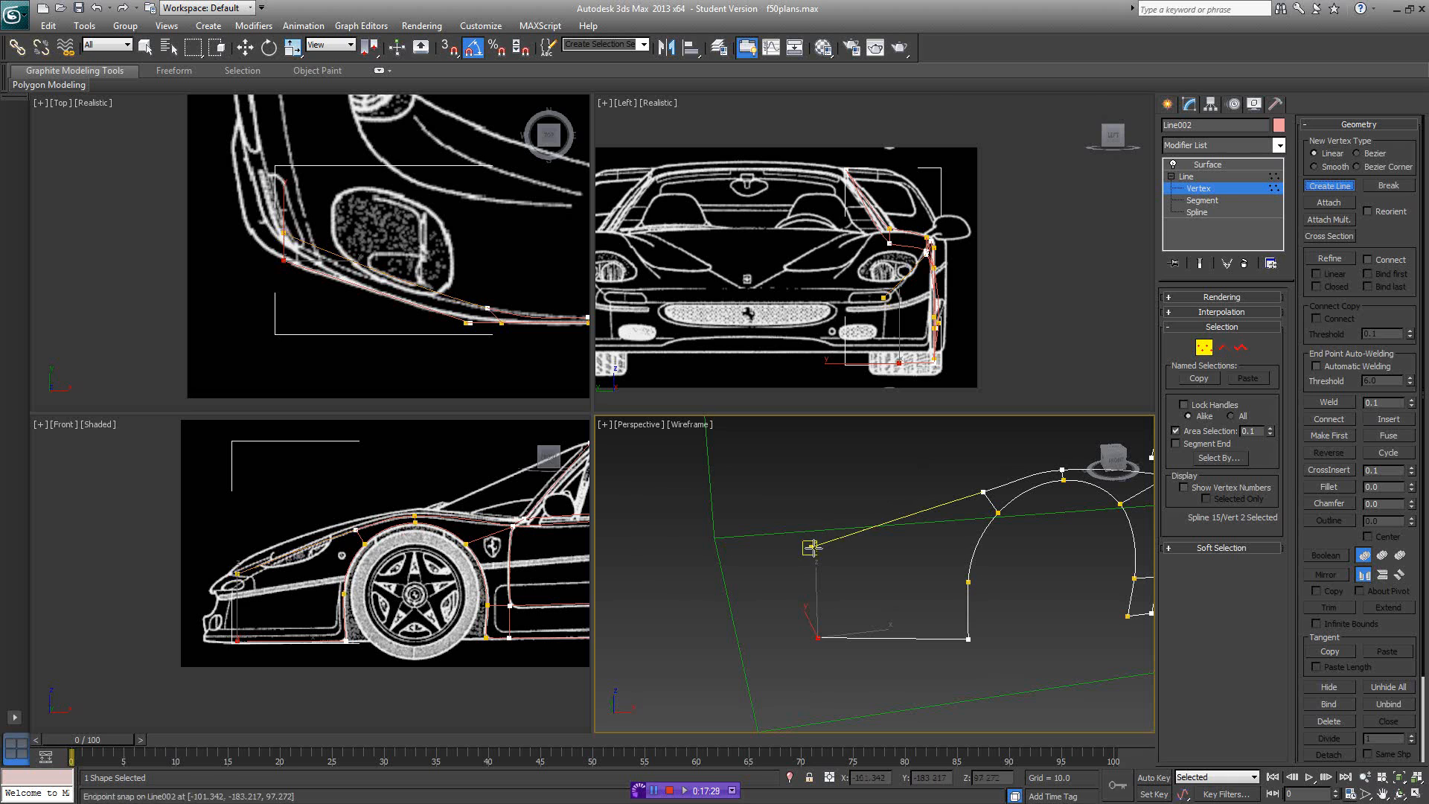
{"action": "left_click", "coordinate": [812, 547]}
{"action": "left_click", "coordinate": [817, 638]}
{"action": "right_click", "coordinate": [887, 621]}
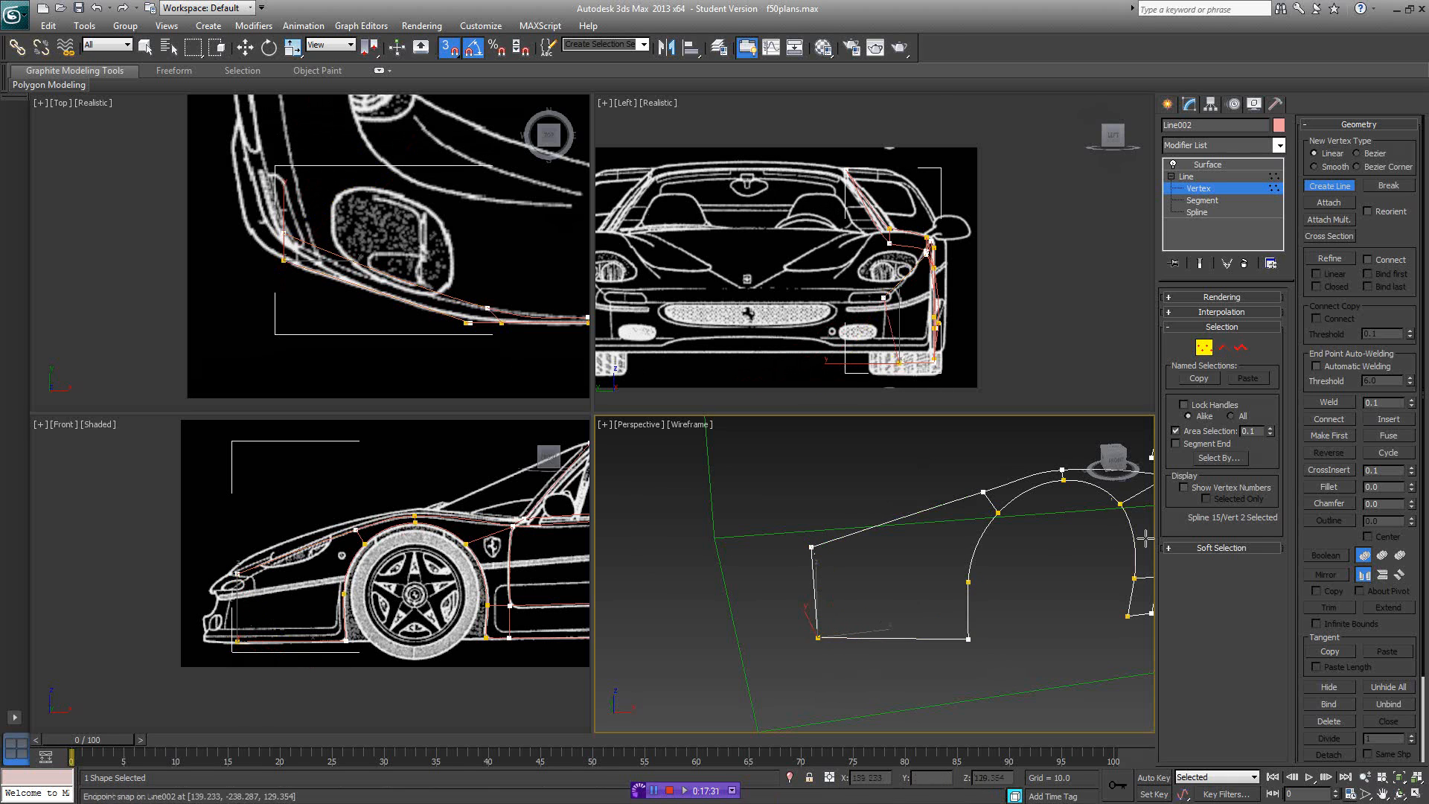
- Refine the new vertical front line with one extra vertex near its middle, with snapping off
{"action": "left_click", "coordinate": [1331, 258]}
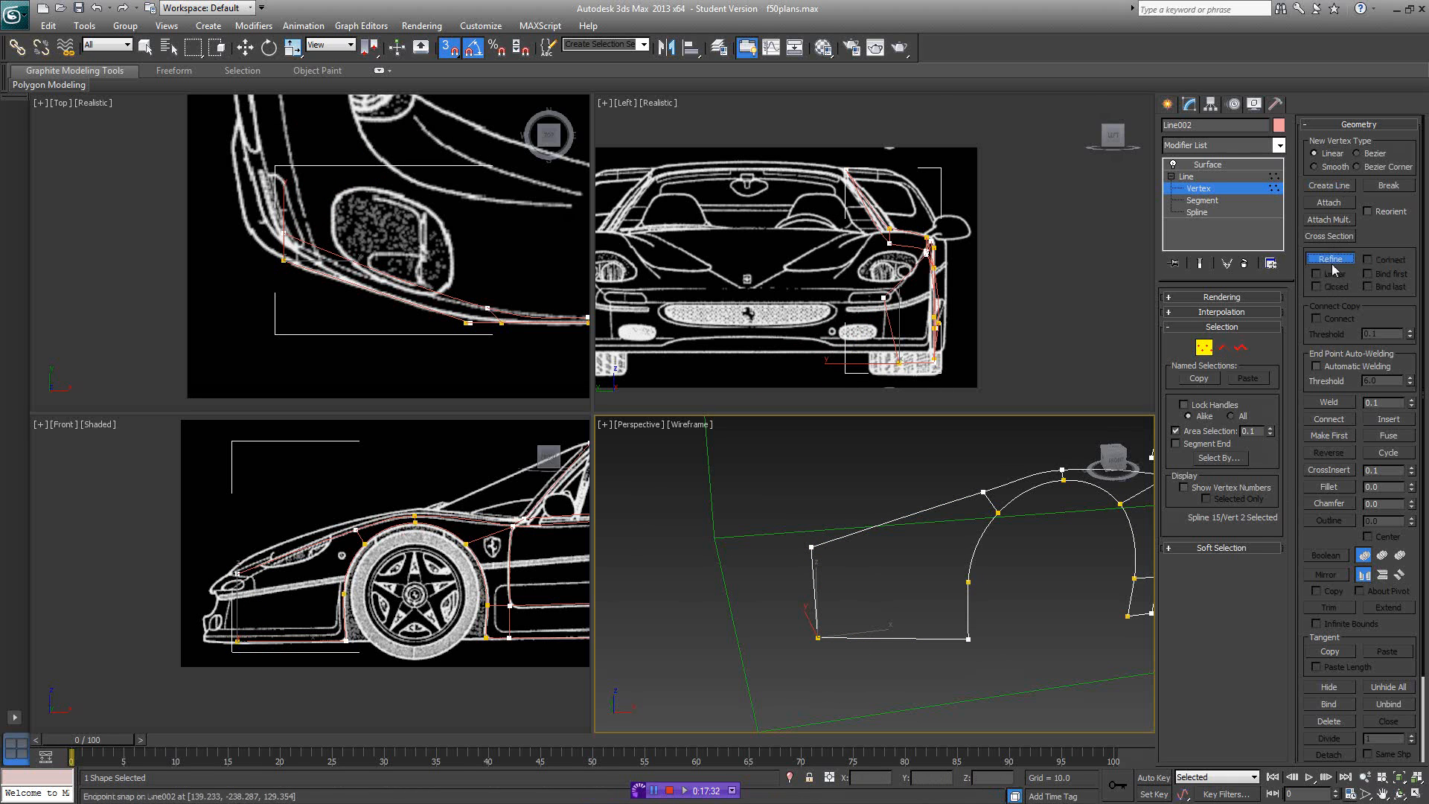
{"action": "key", "text": "s"}
{"action": "left_click", "coordinate": [815, 600]}
{"action": "right_click", "coordinate": [903, 592]}
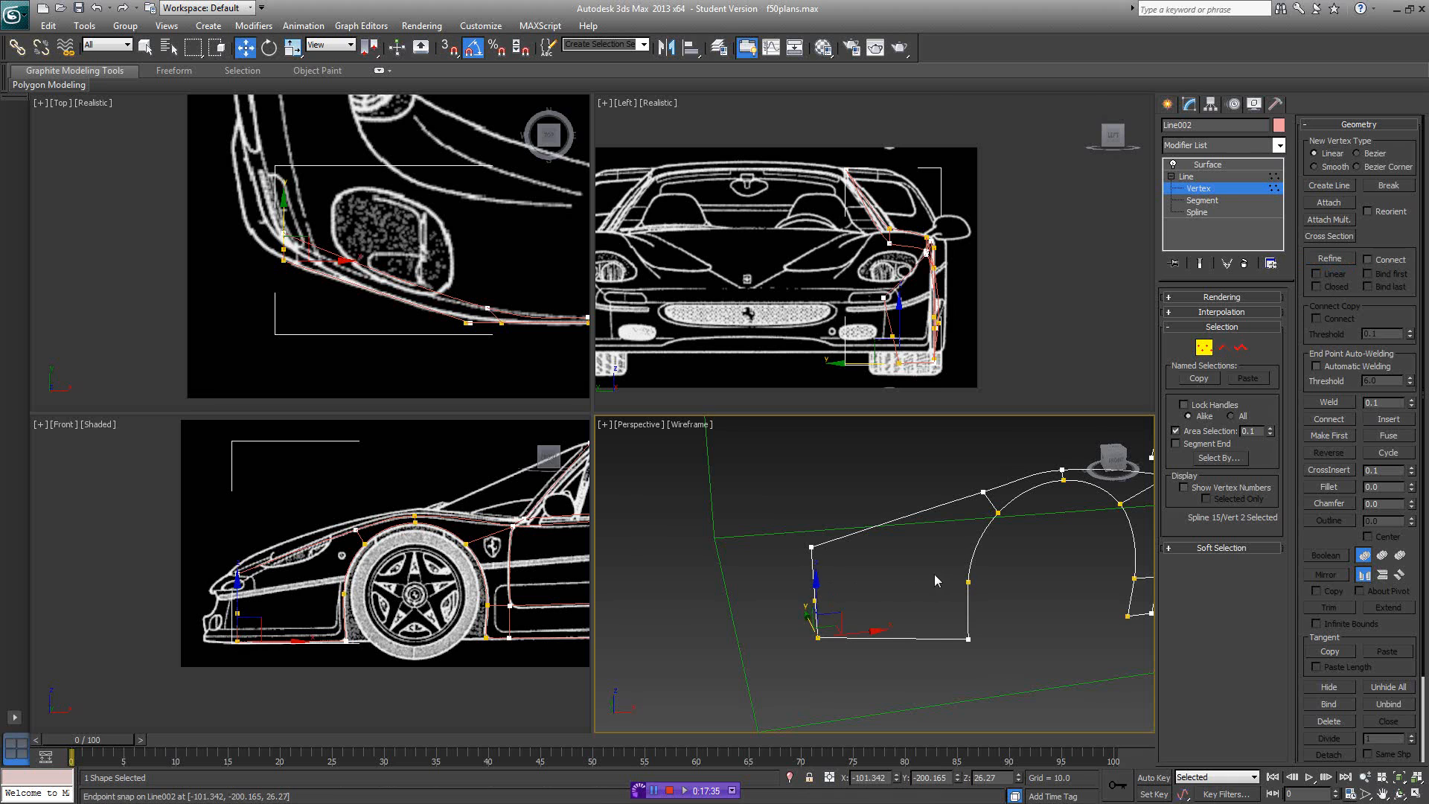
- Draw a snapped horizontal line from the wheel arch's front vertex to the middle vertex of the vertical front line
{"action": "middle_click_drag", "start_coordinate": [938, 580], "coordinate": [950, 582], "text": "alt"}
{"action": "left_click", "coordinate": [1321, 190]}
{"action": "key", "text": "s"}
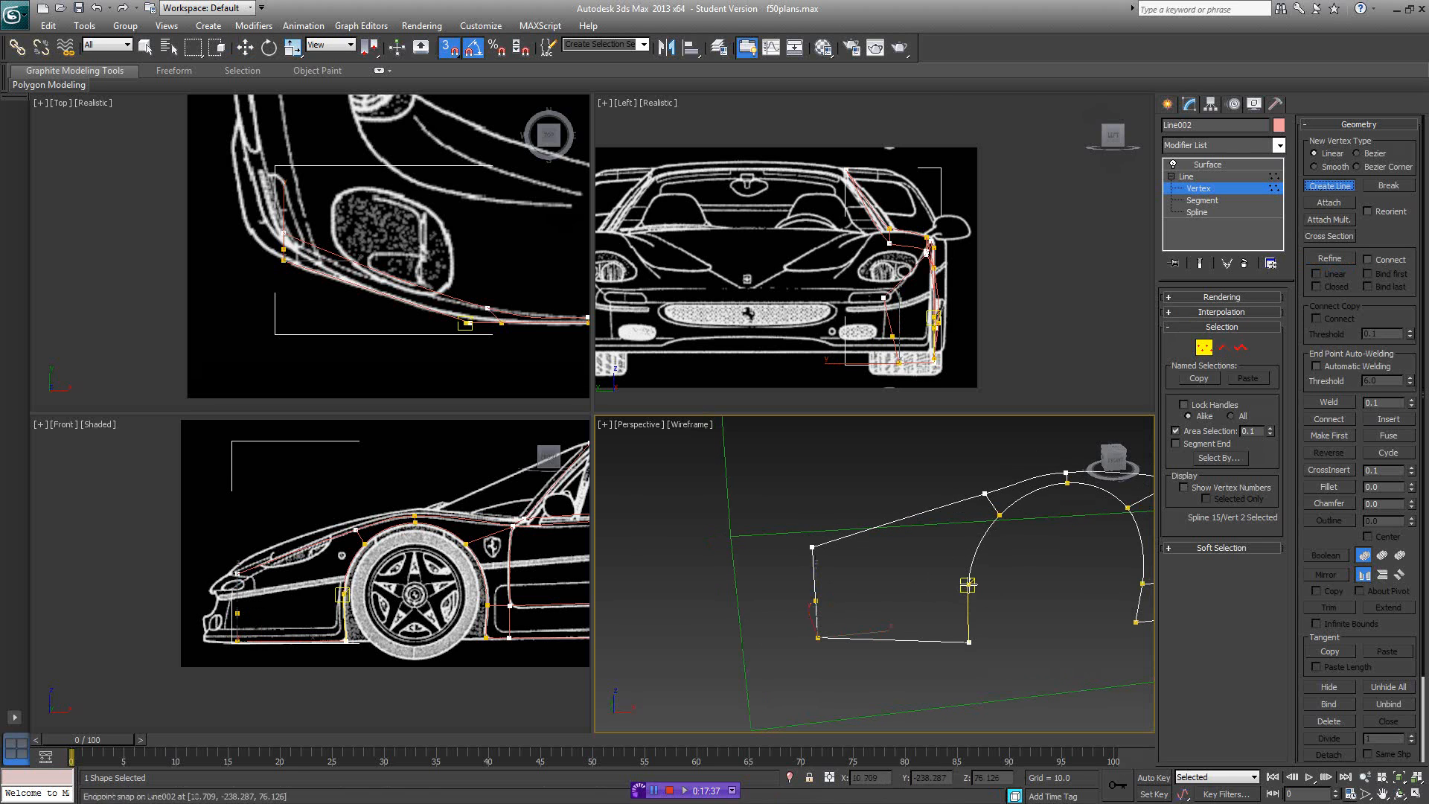
{"action": "left_click", "coordinate": [969, 584]}
{"action": "left_click", "coordinate": [818, 598]}
{"action": "right_click", "coordinate": [921, 570]}
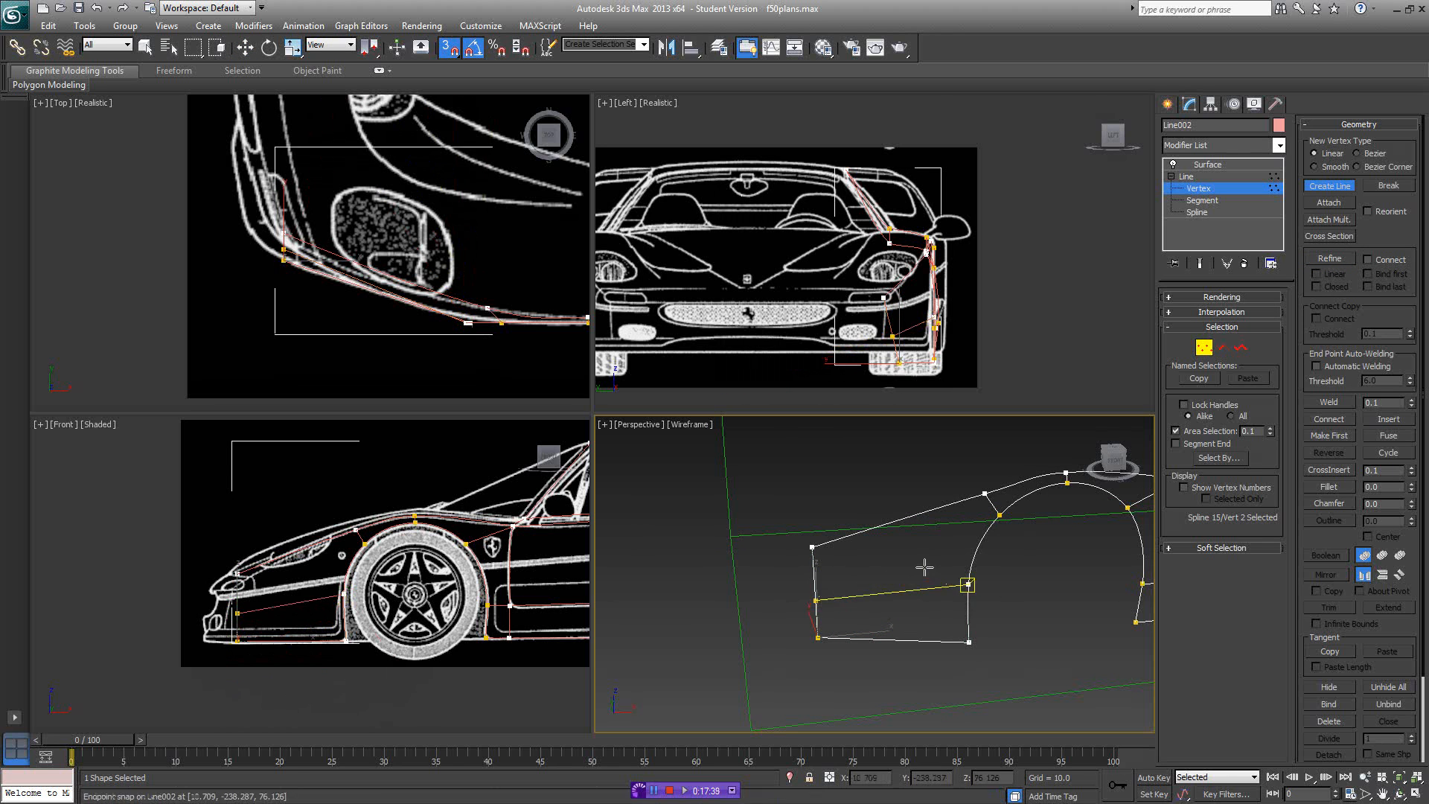
{"action": "scroll", "coordinate": [938, 570], "scroll_direction": "down", "scroll_amount": 2}
{"action": "right_click", "coordinate": [983, 574]}
{"action": "middle_click_drag", "start_coordinate": [995, 574], "coordinate": [985, 632], "text": "alt"}
- With snapping off, select the middle vertices of the vertical front line and move them outward in the Top view toward the bumper outline
{"action": "right_click", "coordinate": [335, 256]}
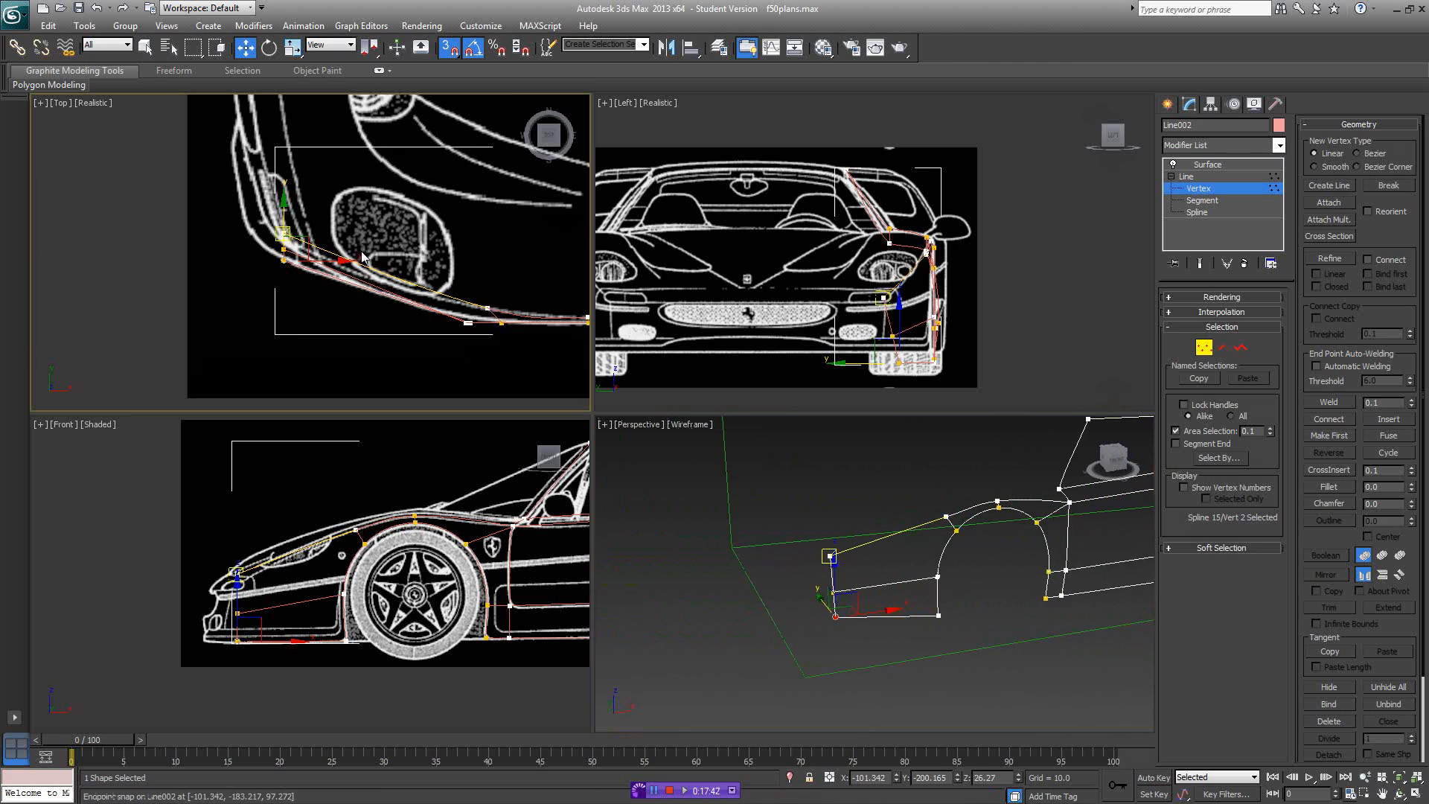
{"action": "scroll", "coordinate": [379, 271], "scroll_direction": "up", "scroll_amount": 3}
{"action": "key", "text": "s"}
{"action": "scroll", "coordinate": [381, 275], "scroll_direction": "down", "scroll_amount": 2}
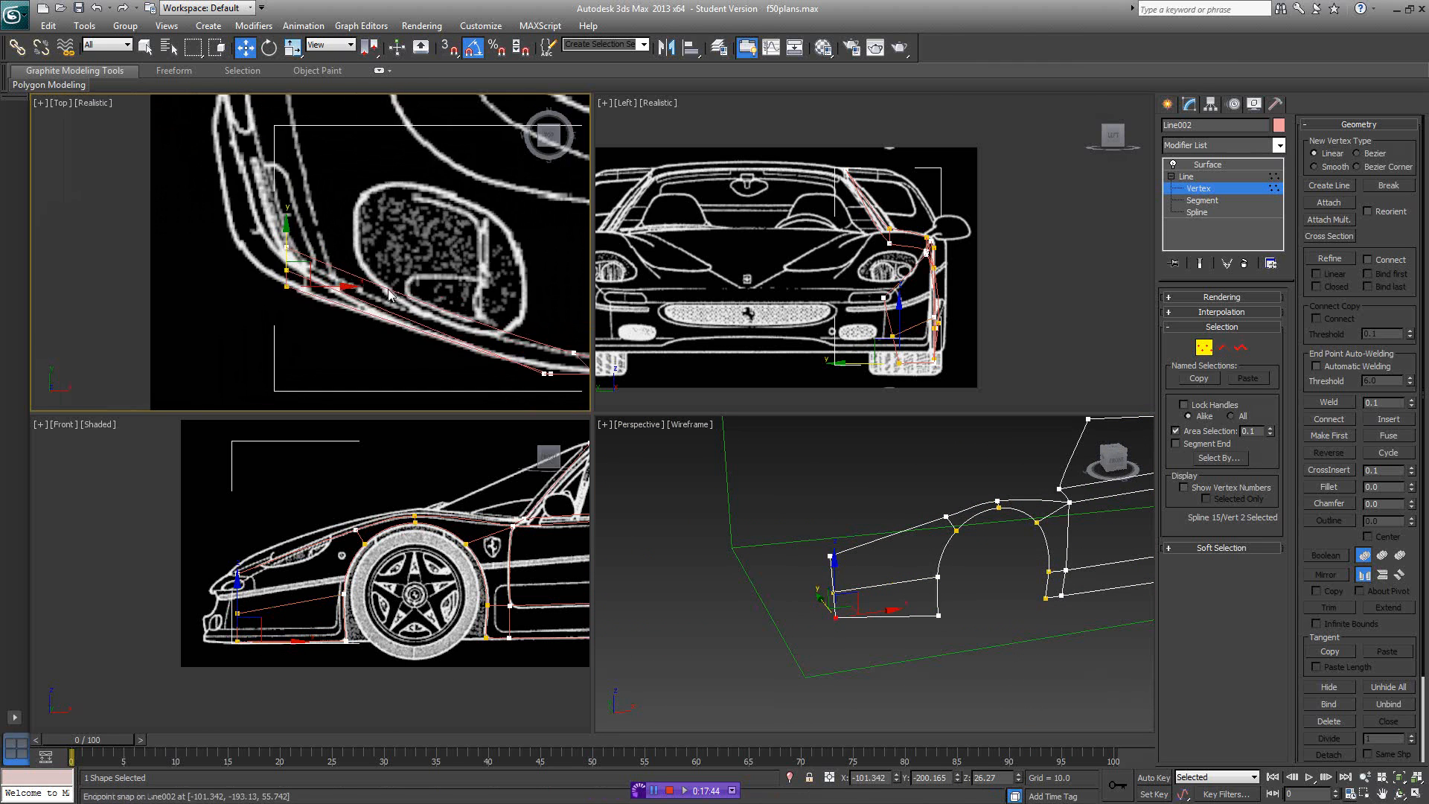
{"action": "left_click_drag", "start_coordinate": [267, 253], "coordinate": [299, 243]}
{"action": "left_click", "coordinate": [287, 271]}
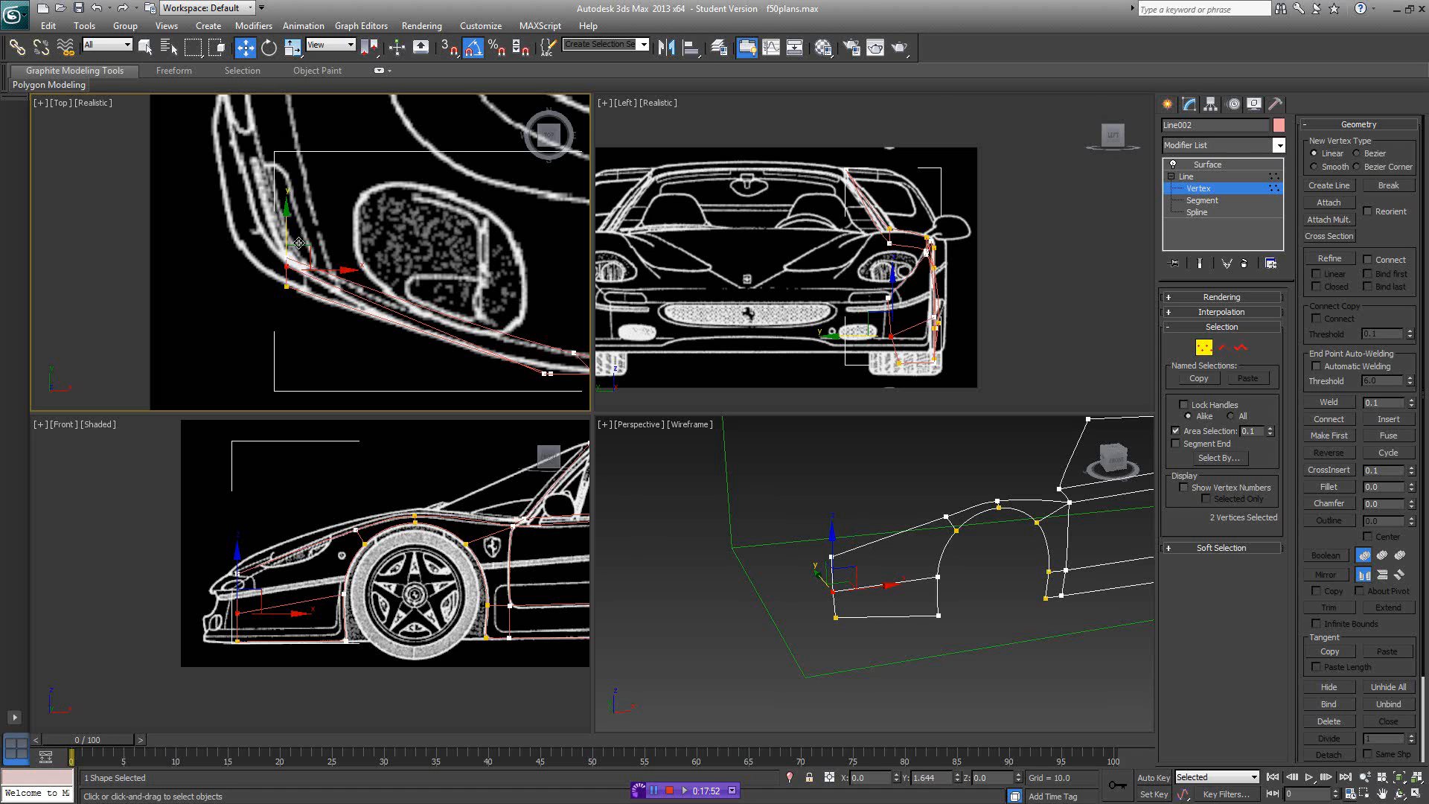
{"action": "middle_click_drag", "start_coordinate": [923, 573], "coordinate": [957, 556], "text": "alt"}
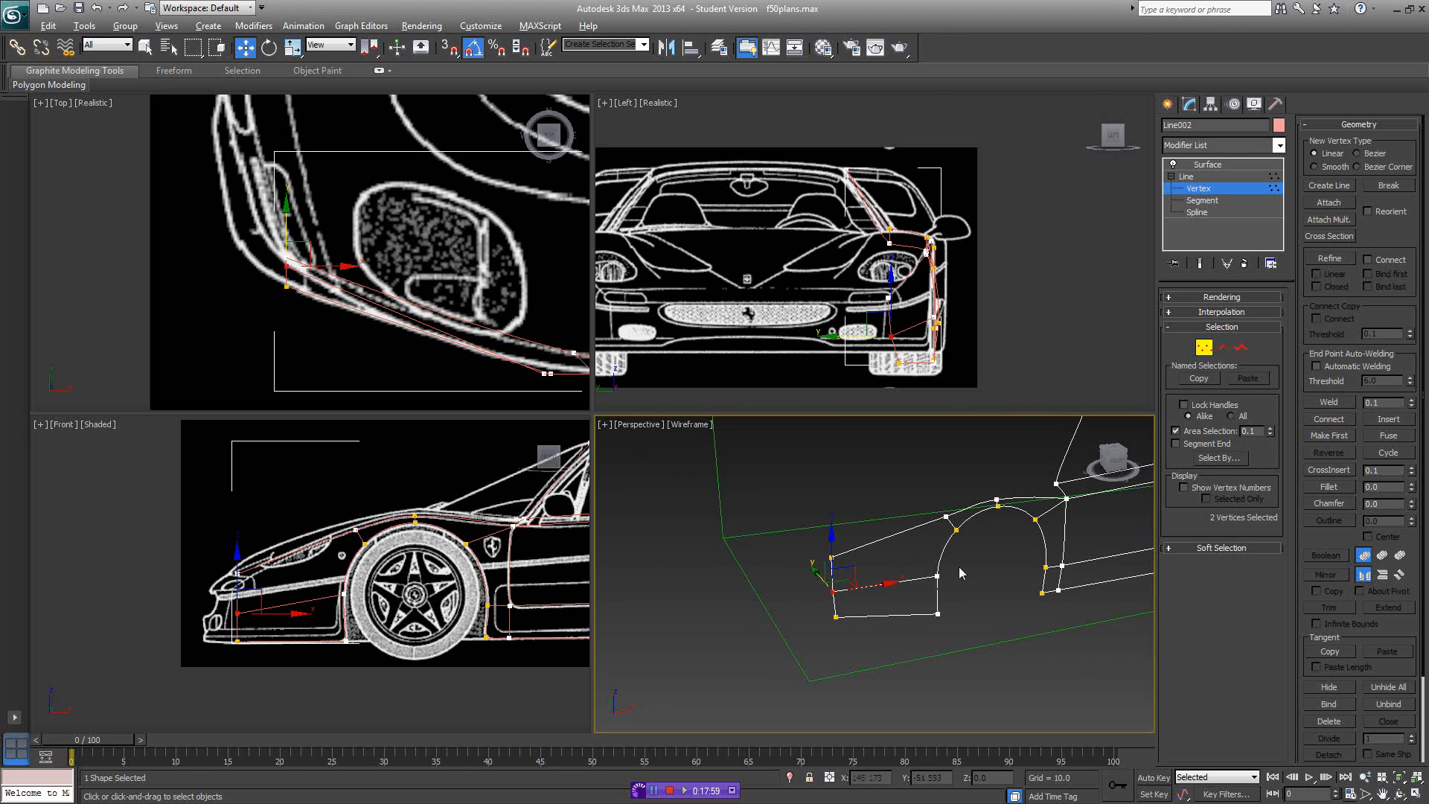
{"action": "middle_click_drag", "start_coordinate": [960, 574], "coordinate": [958, 533], "text": "alt"}
{"action": "left_click", "coordinate": [1331, 258]}
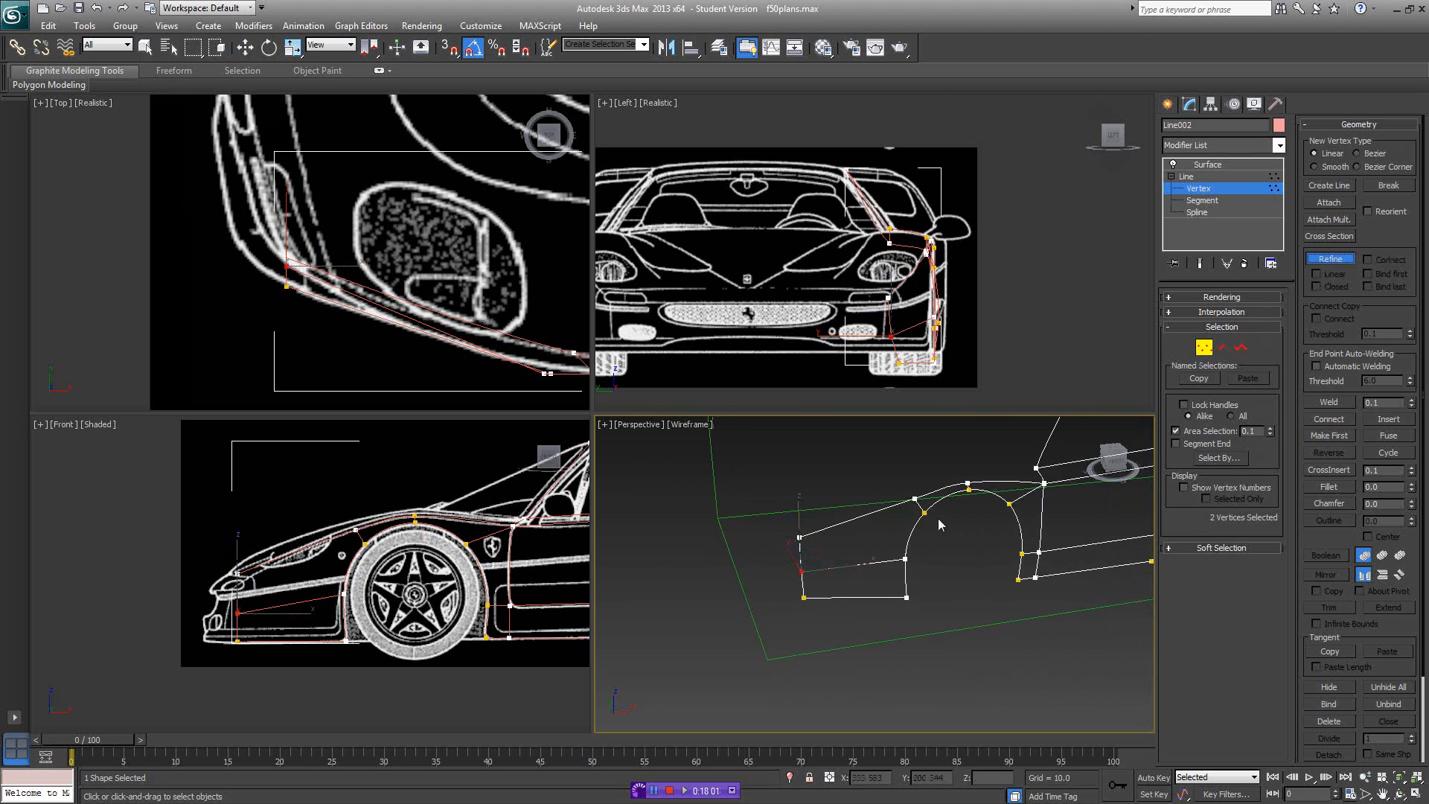
{"action": "key", "text": "w"}
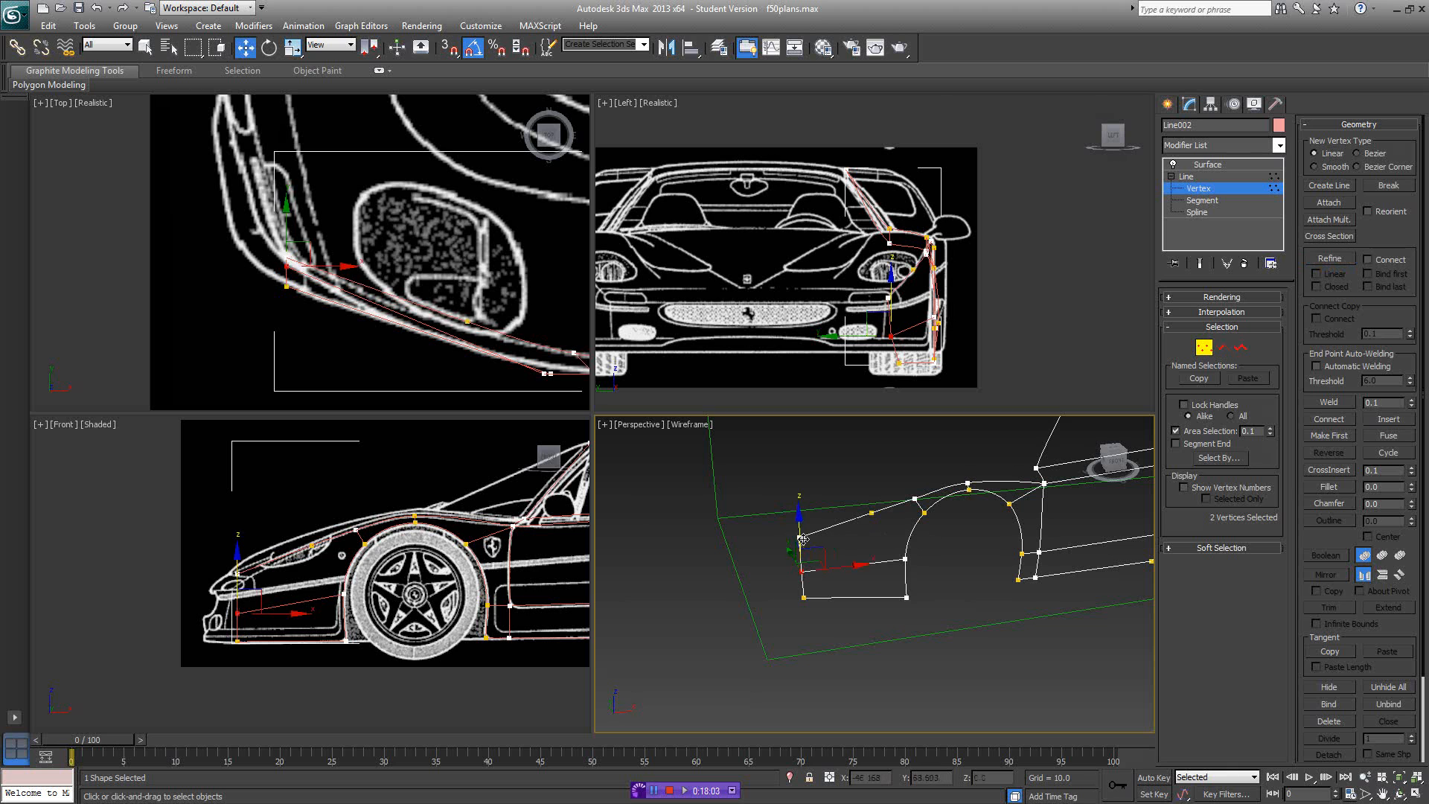
{"action": "middle_click_drag", "start_coordinate": [896, 541], "coordinate": [914, 551]}
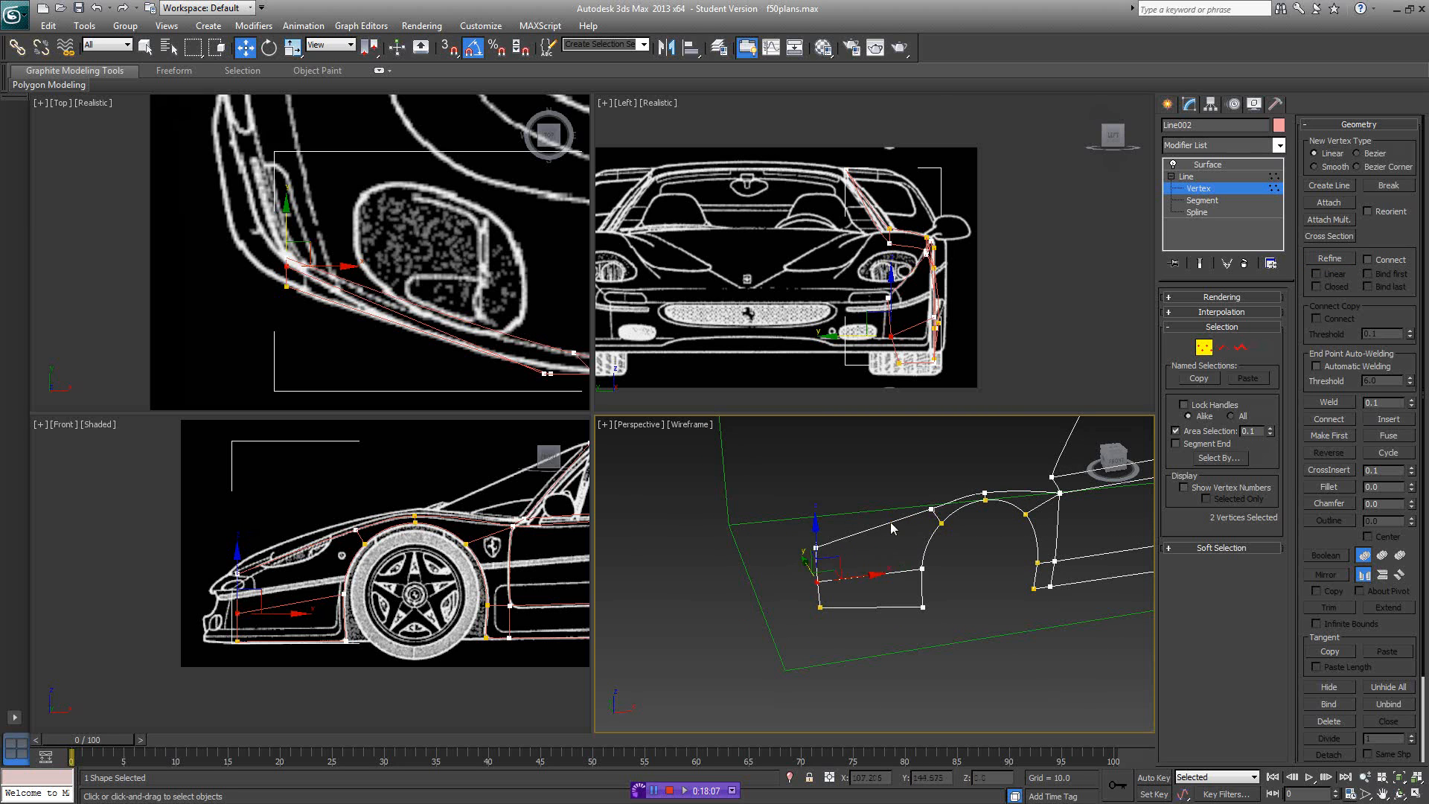
- Refine the fender line ahead of the wheel arch with one new vertex between its two existing vertices
{"action": "left_click", "coordinate": [1318, 260]}
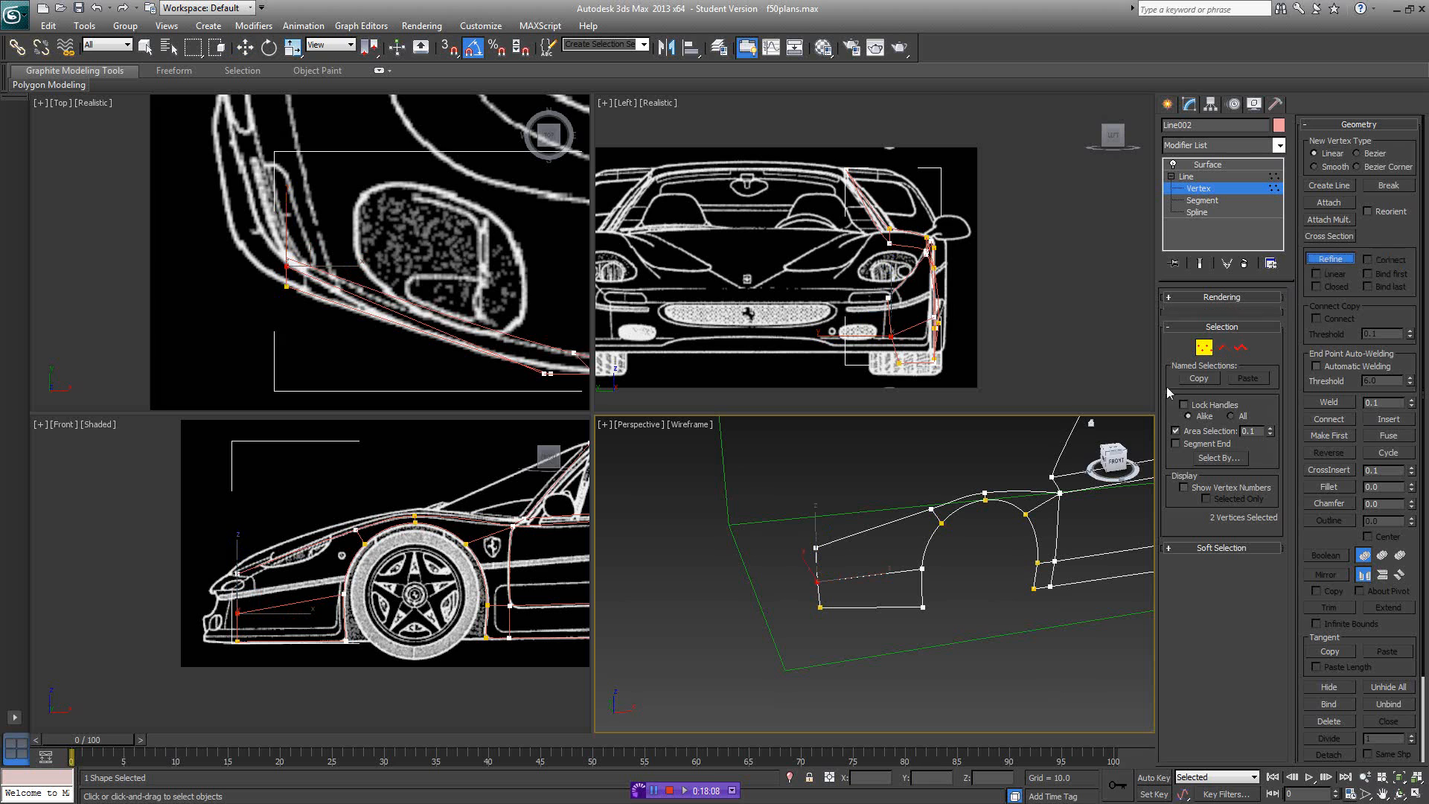
{"action": "left_click", "coordinate": [884, 525]}
{"action": "key", "text": "w"}
- Draw a snapped diagonal line from the wheel arch's front vertex up to the new fender line vertex
{"action": "left_click", "coordinate": [1330, 186]}
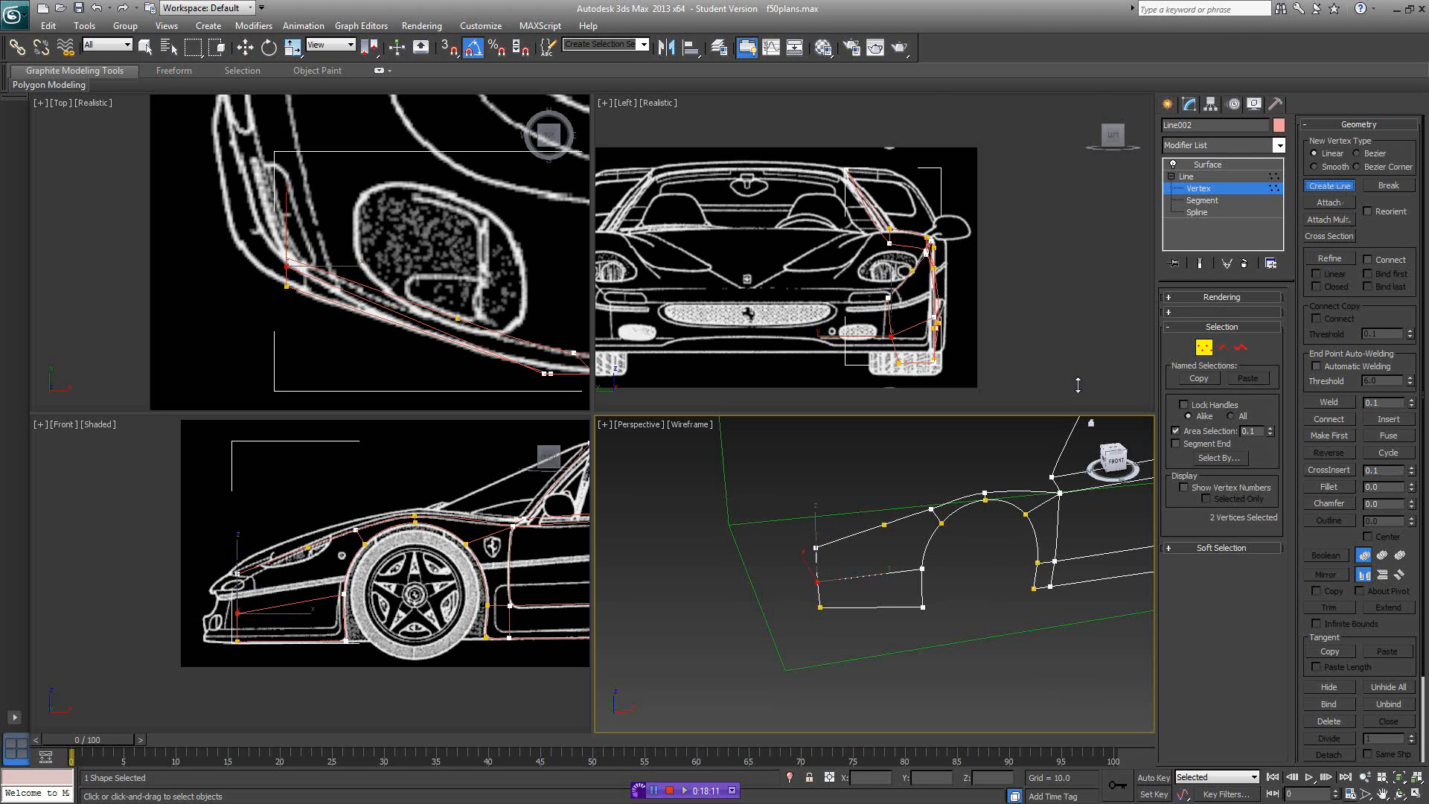
{"action": "middle_click_drag", "start_coordinate": [923, 562], "coordinate": [913, 569]}
{"action": "key", "text": "s"}
{"action": "left_click", "coordinate": [912, 575]}
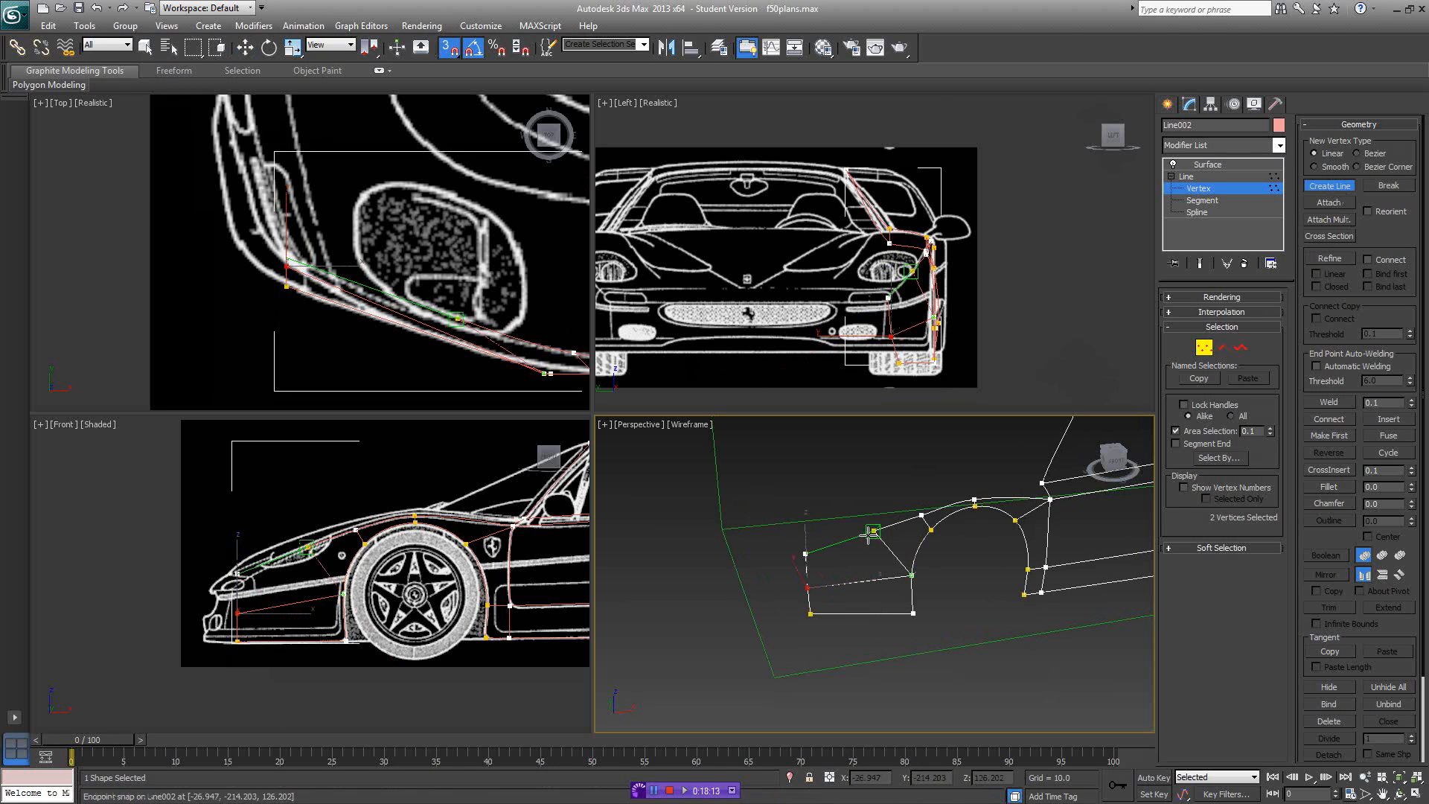
{"action": "left_click", "coordinate": [873, 531]}
{"action": "right_click", "coordinate": [941, 552]}
{"action": "right_click", "coordinate": [944, 552]}
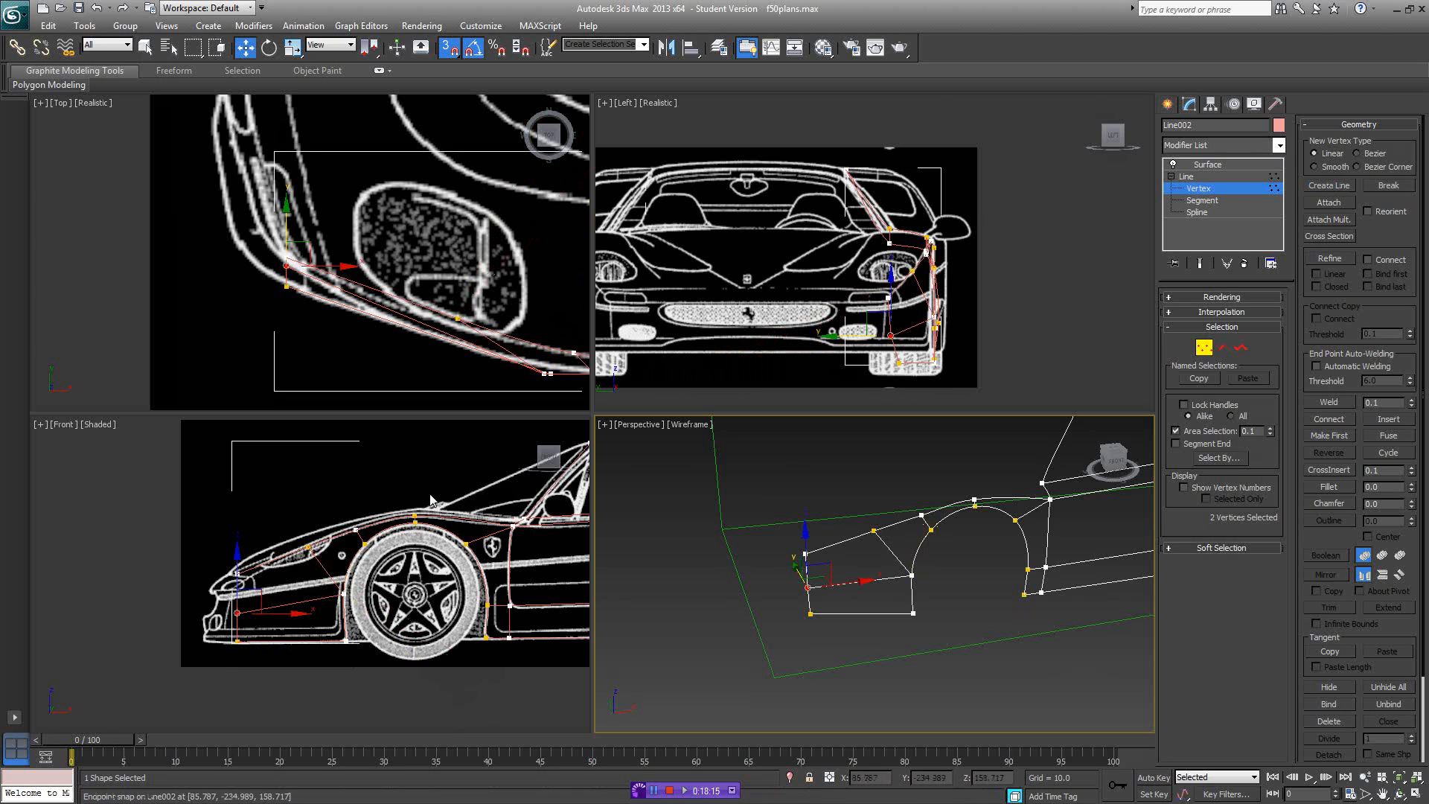
- In the Front view, with snapping off, refine the upper, middle and lower bumper lines with one vertically aligned vertex each
{"action": "right_click", "coordinate": [350, 513]}
{"action": "scroll", "coordinate": [356, 511], "scroll_direction": "up", "scroll_amount": 5}
{"action": "key", "text": "s"}
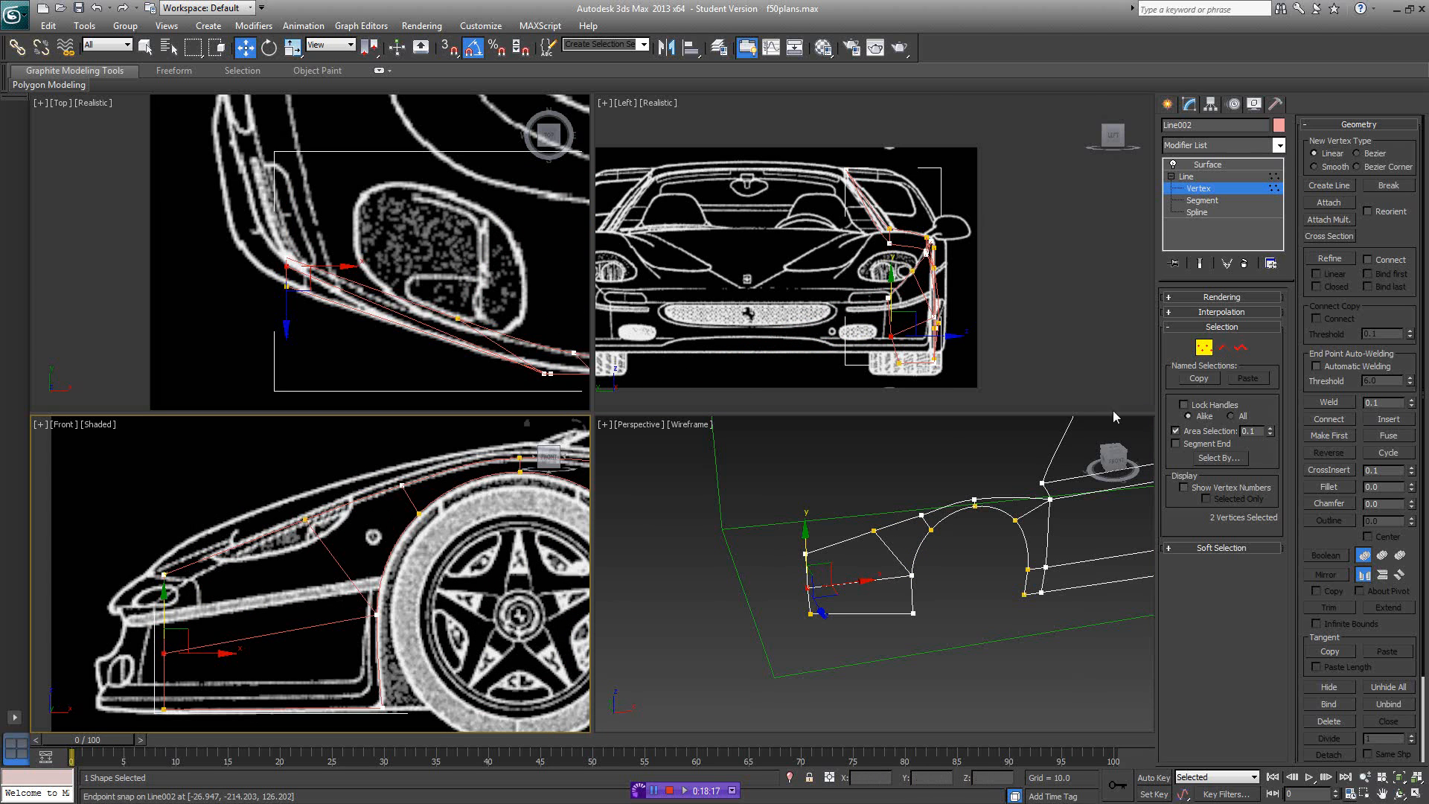
{"action": "left_click", "coordinate": [1325, 255]}
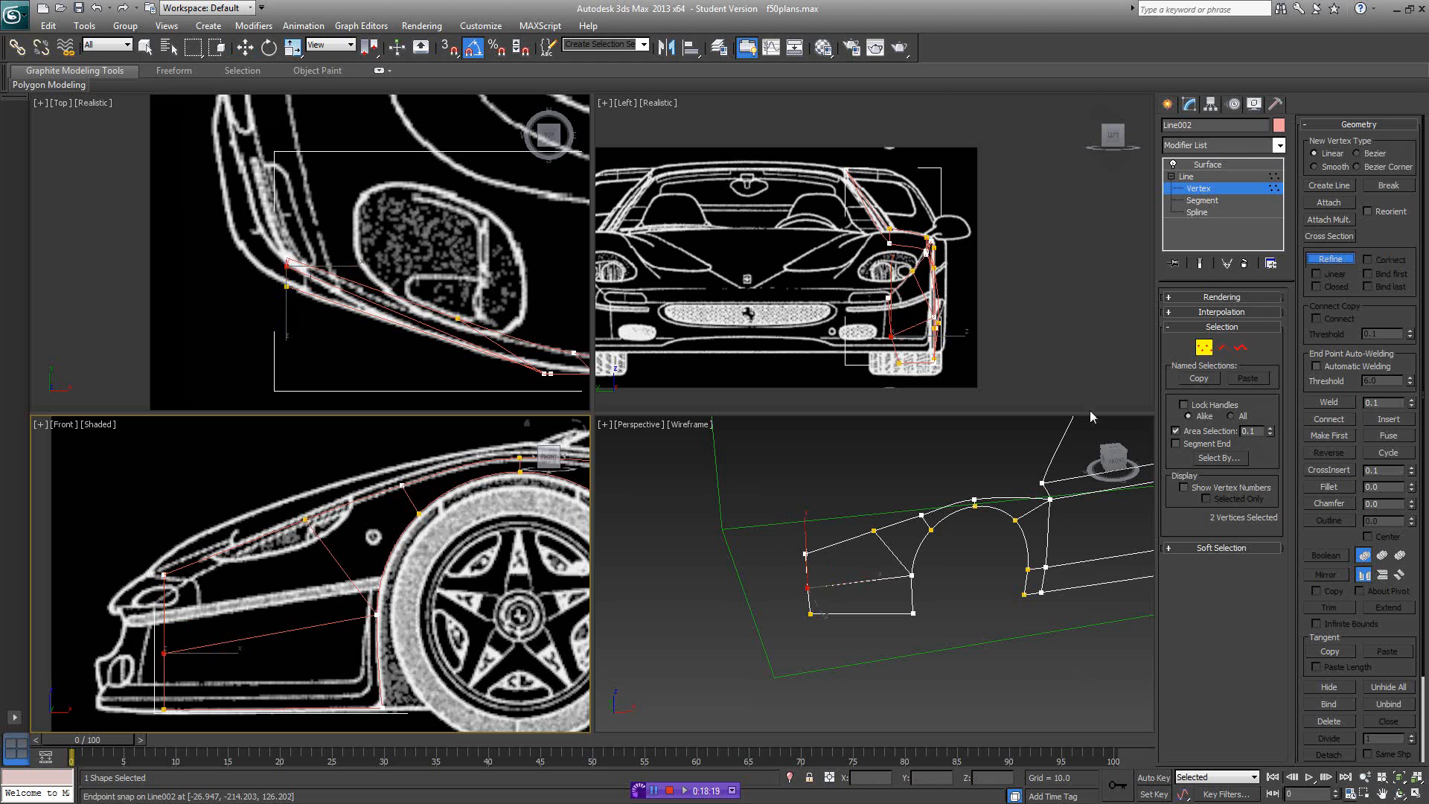
{"action": "middle_click_drag", "start_coordinate": [363, 550], "coordinate": [384, 524]}
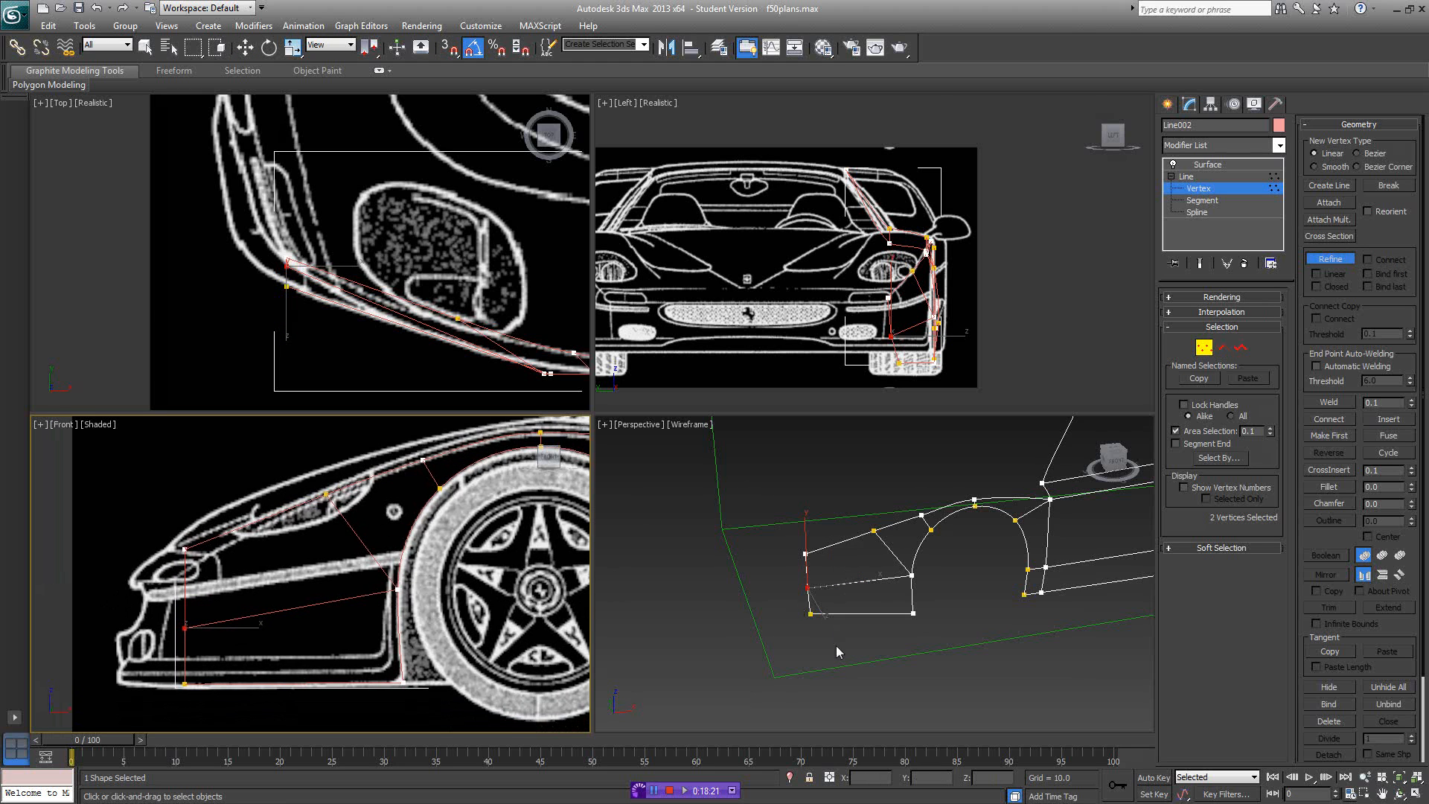
{"action": "middle_click_drag", "start_coordinate": [358, 594], "coordinate": [375, 579]}
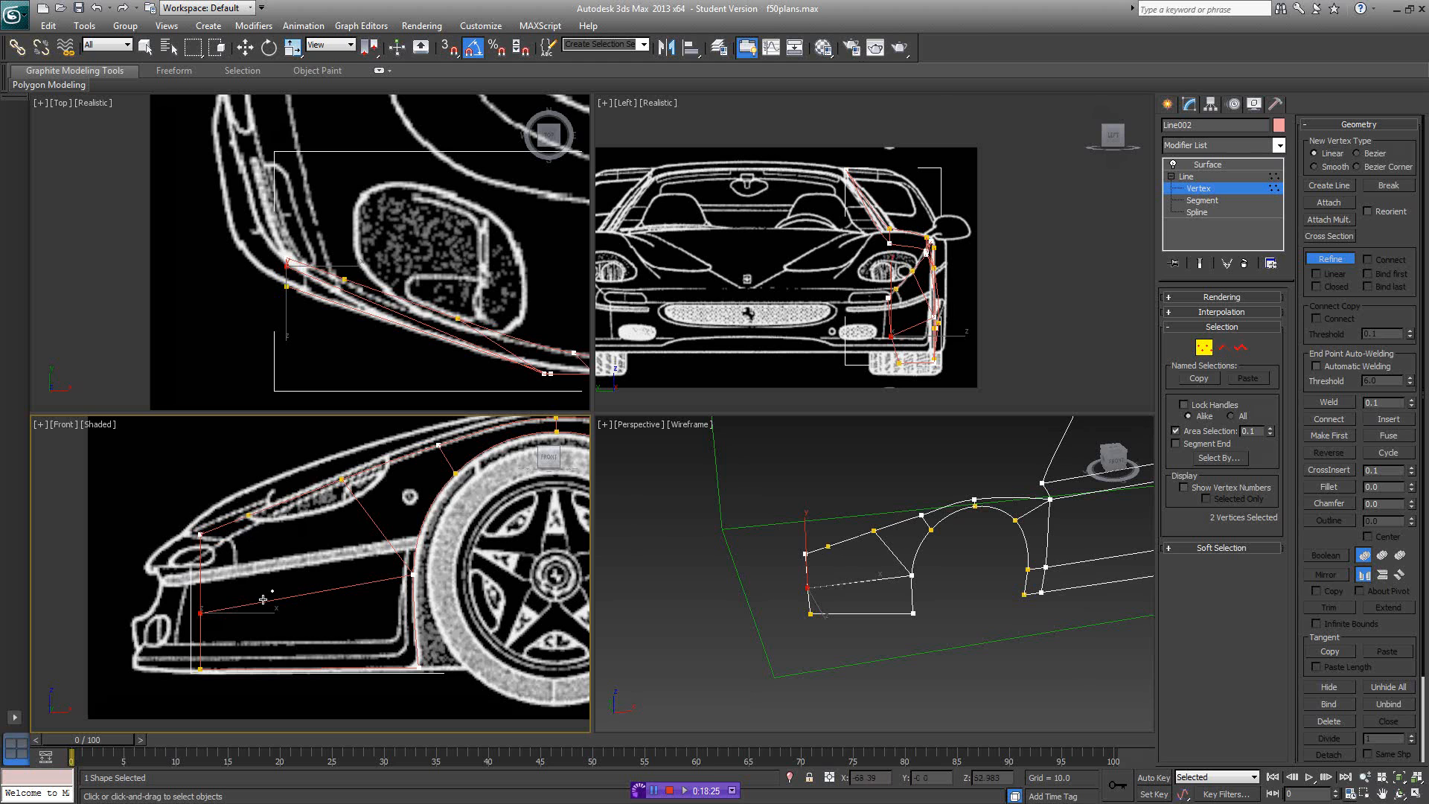
{"action": "left_click", "coordinate": [269, 669]}
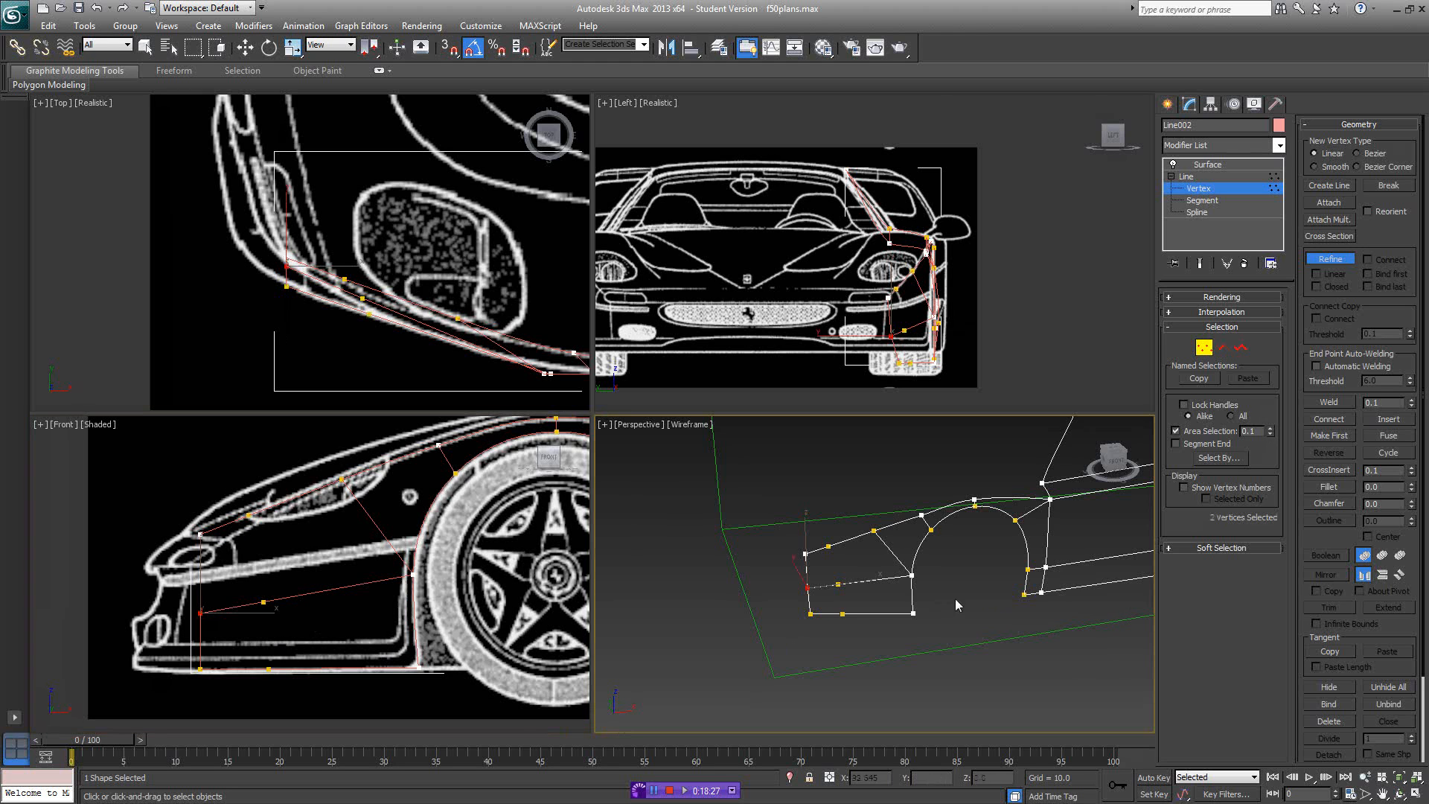
- Draw a snapped vertical line through the three new vertices, from the fender line down to the lower bumper line
{"action": "left_click", "coordinate": [1344, 187]}
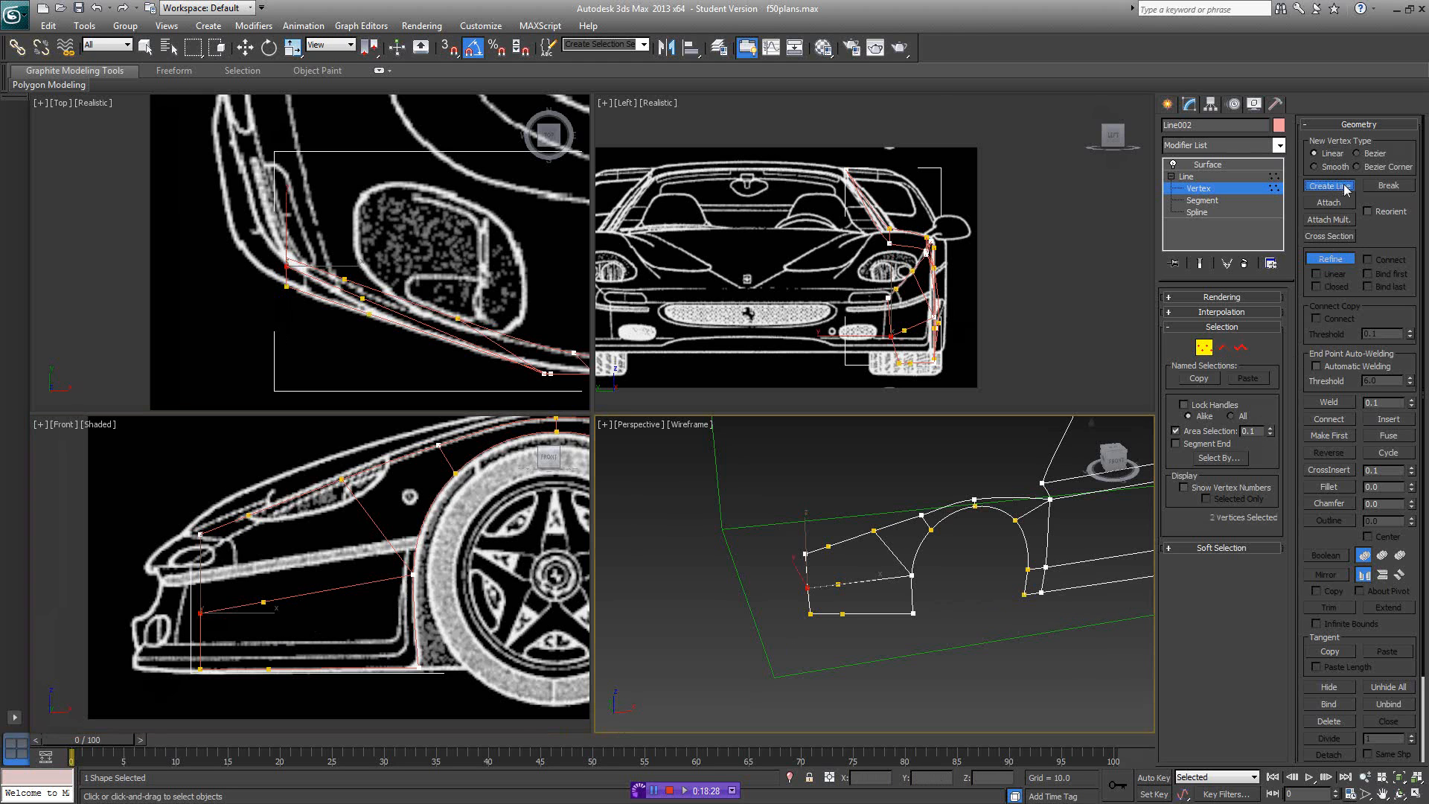
{"action": "key", "text": "s"}
{"action": "left_click", "coordinate": [829, 546]}
{"action": "left_click", "coordinate": [843, 580]}
{"action": "right_click", "coordinate": [886, 595]}
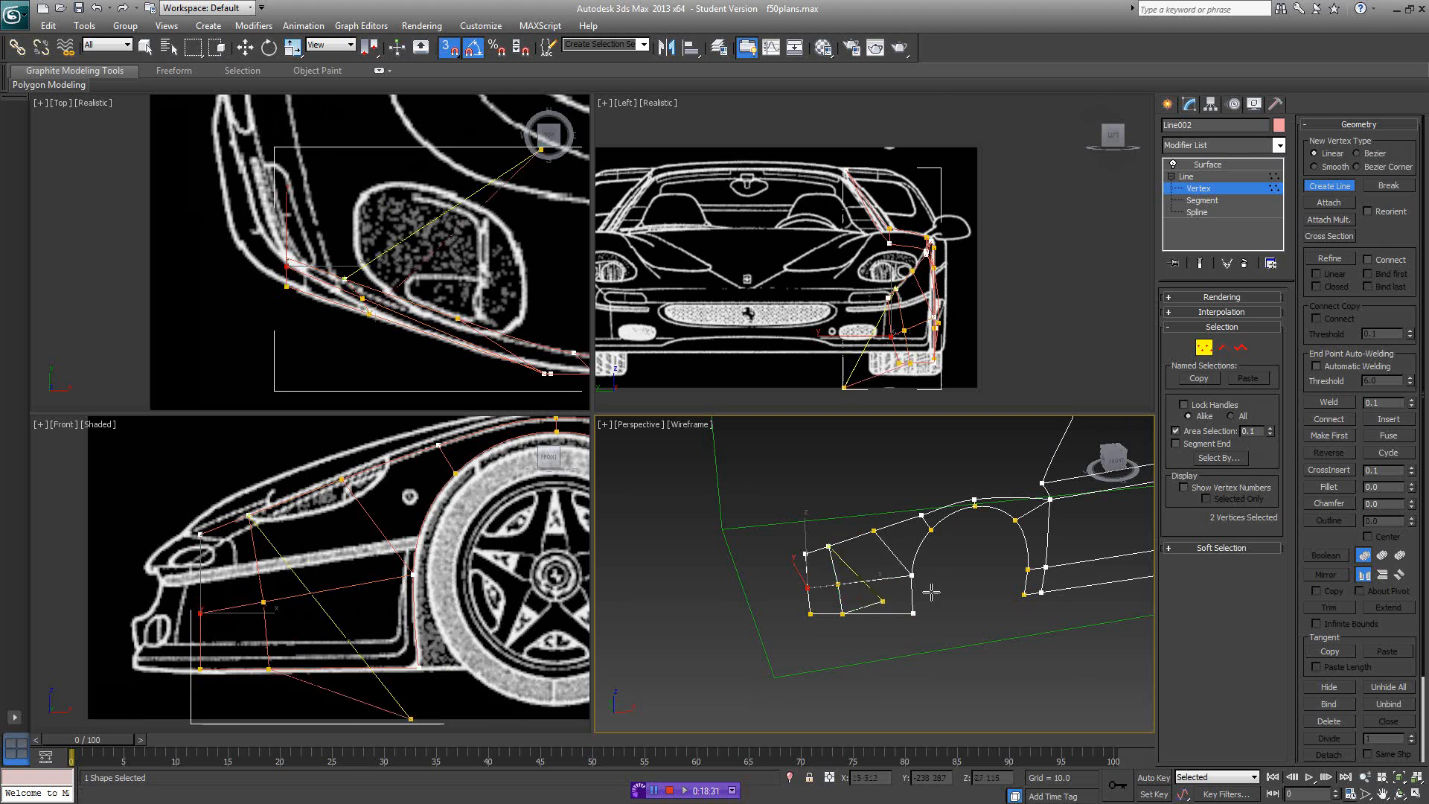
{"action": "middle_click_drag", "start_coordinate": [967, 590], "coordinate": [1072, 584], "text": "alt"}
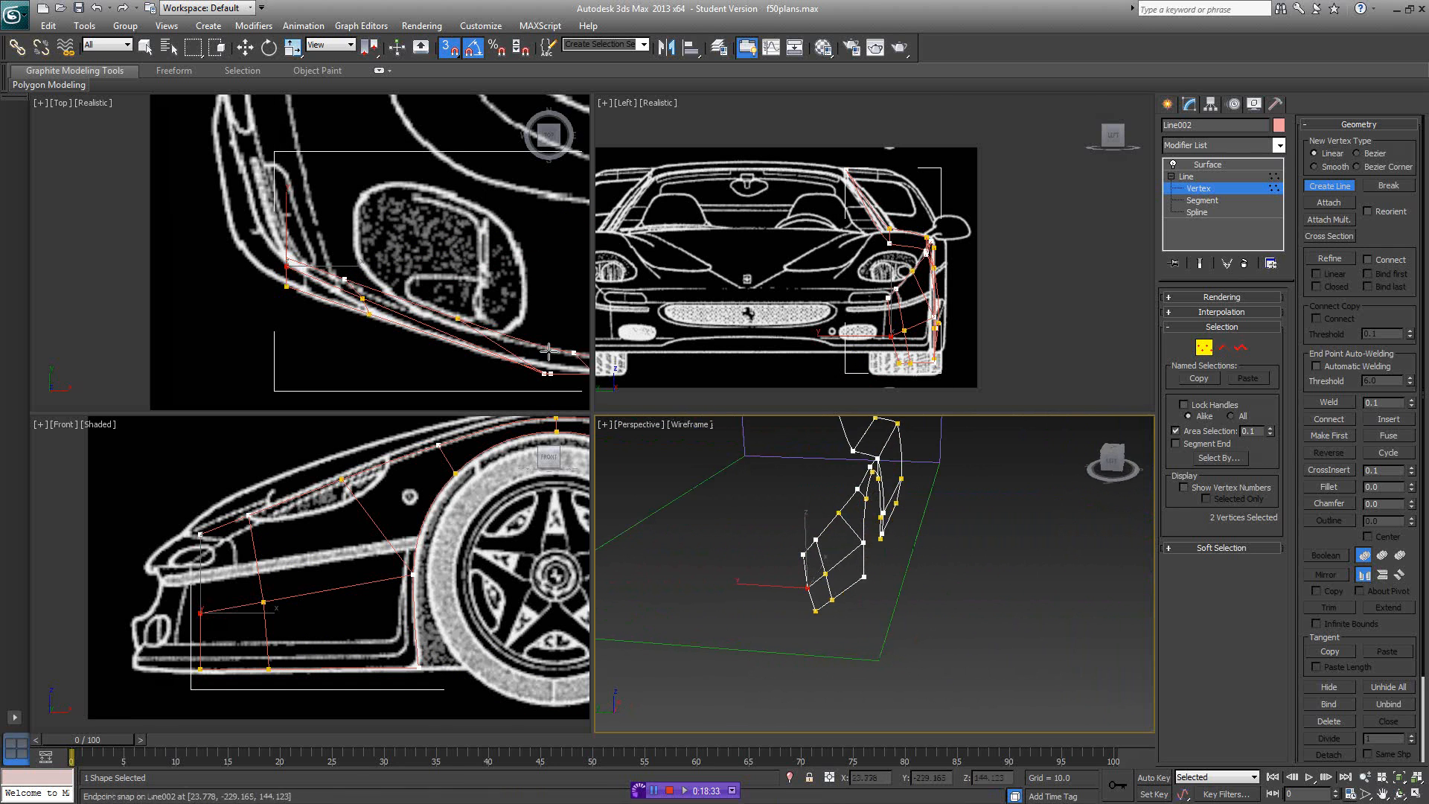
{"action": "middle_click_drag", "start_coordinate": [928, 539], "coordinate": [828, 549], "text": "alt"}
{"action": "right_click", "coordinate": [856, 532]}
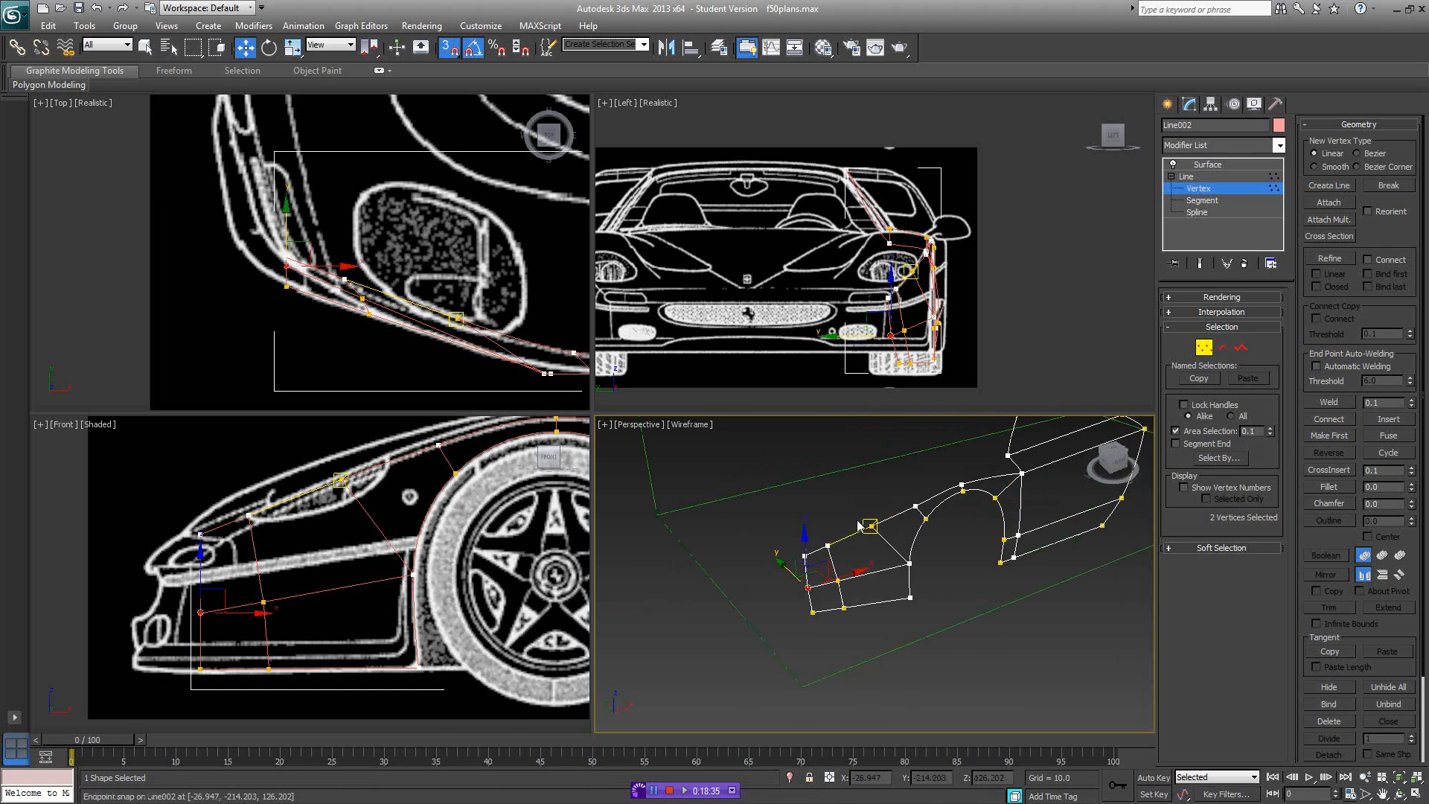
- Select all vertices of the new vertical line, with snapping off, and move them outward in the Top view to curve the bumper side
{"action": "key", "text": "s"}
{"action": "left_click_drag", "start_coordinate": [853, 531], "coordinate": [815, 550]}
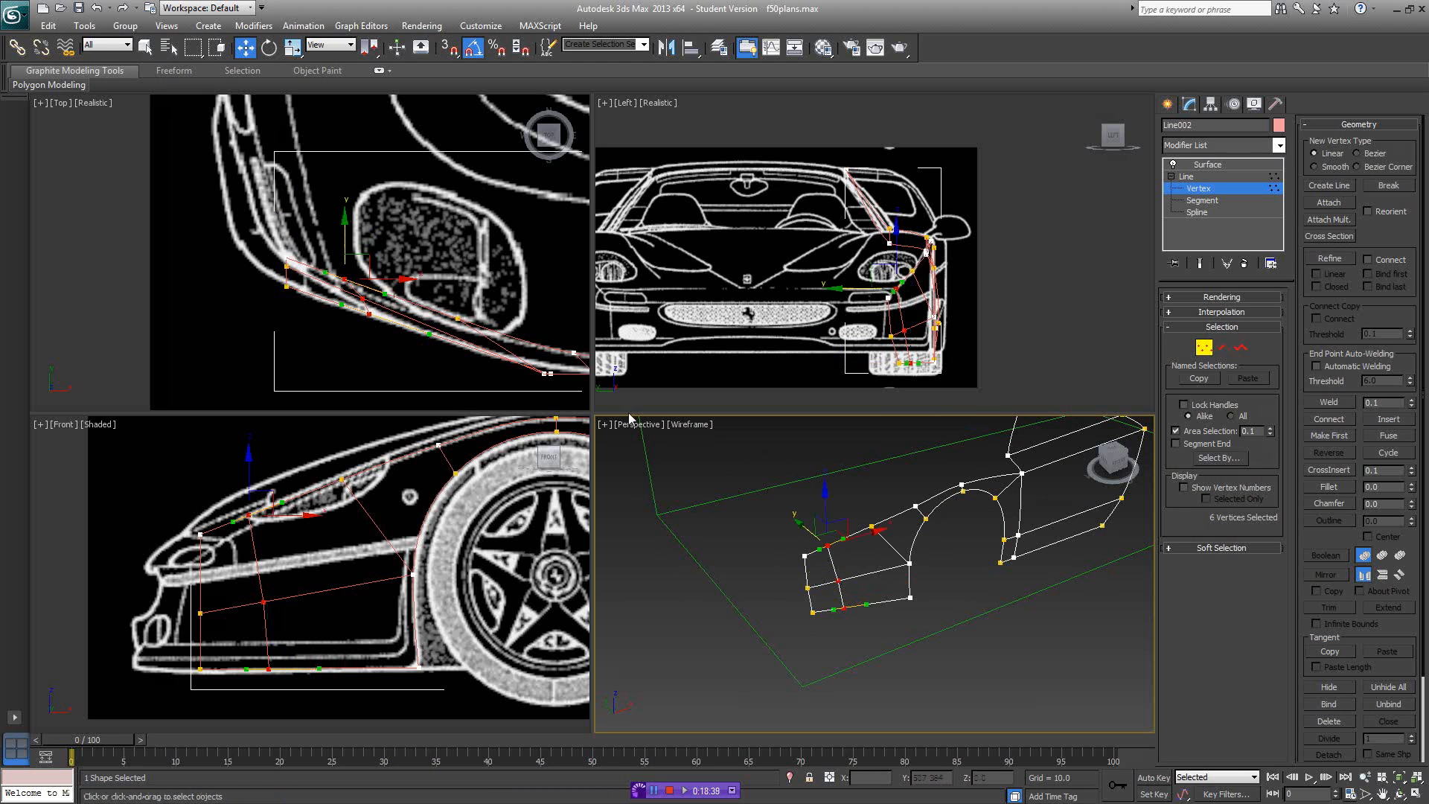
{"action": "middle_click_drag", "start_coordinate": [351, 242], "coordinate": [352, 245]}
{"action": "left_click_drag", "start_coordinate": [349, 246], "coordinate": [349, 254]}
{"action": "scroll", "coordinate": [989, 301], "scroll_direction": "up", "scroll_amount": 3}
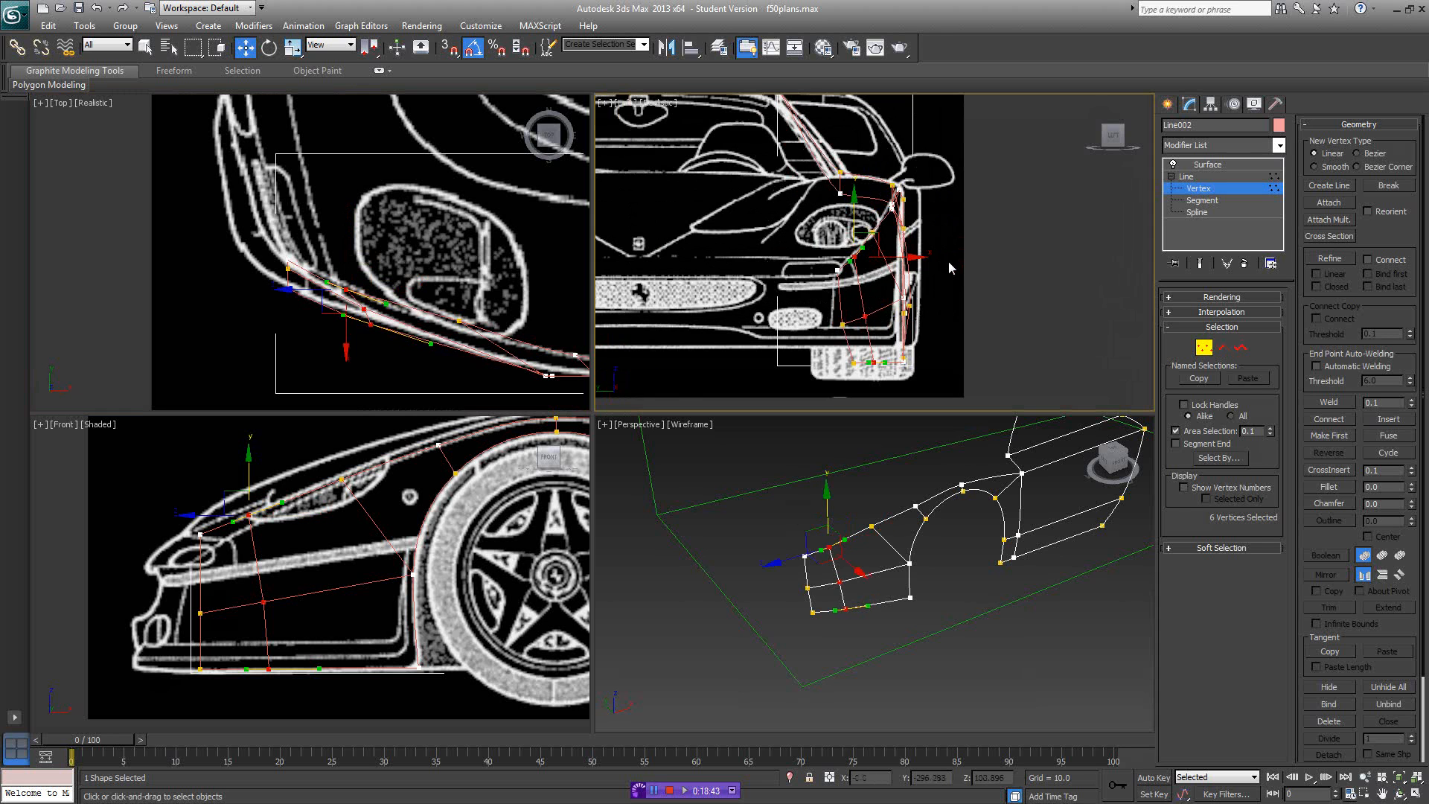
{"action": "left_click_drag", "start_coordinate": [903, 258], "coordinate": [860, 222]}
{"action": "scroll", "coordinate": [860, 222], "scroll_direction": "up", "scroll_amount": 4}
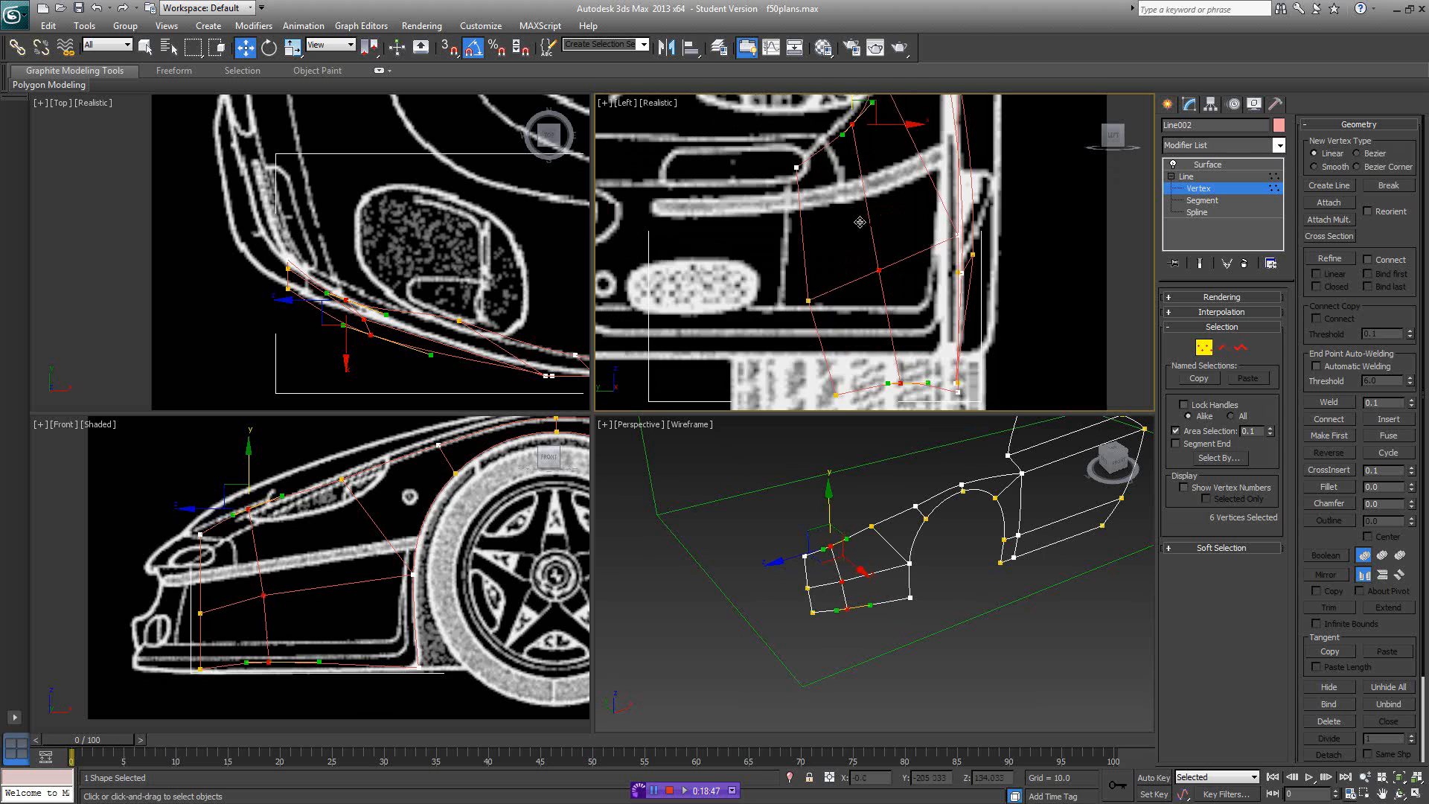
{"action": "scroll", "coordinate": [886, 261], "scroll_direction": "down", "scroll_amount": 2}
{"action": "left_click_drag", "start_coordinate": [890, 271], "coordinate": [893, 274]}
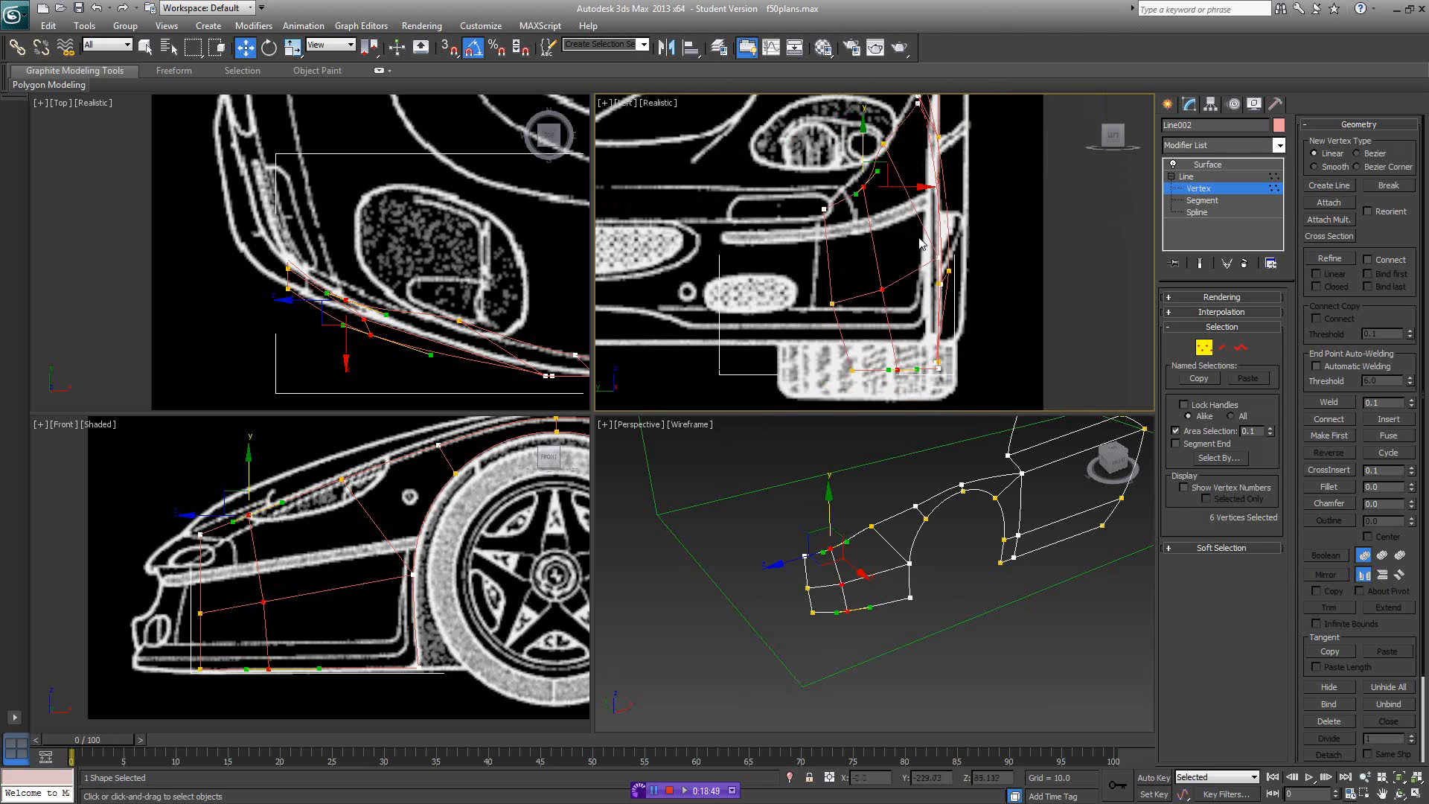
- Raise the top vertex of the new vertical line by about 5.9 units in the Left view
{"action": "left_click", "coordinate": [863, 187]}
{"action": "left_click_drag", "start_coordinate": [858, 145], "coordinate": [860, 140]}
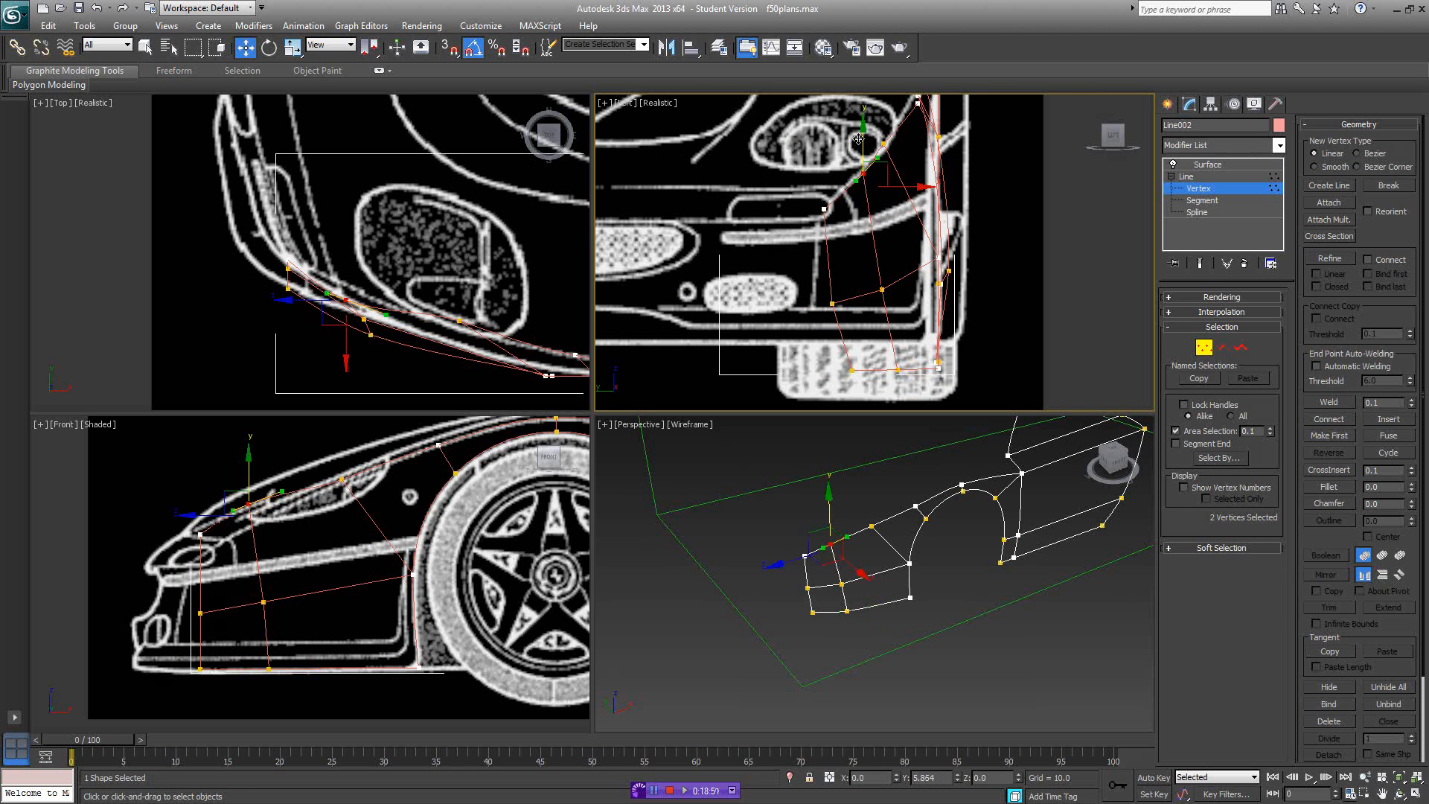
{"action": "scroll", "coordinate": [295, 318], "scroll_direction": "up", "scroll_amount": 5}
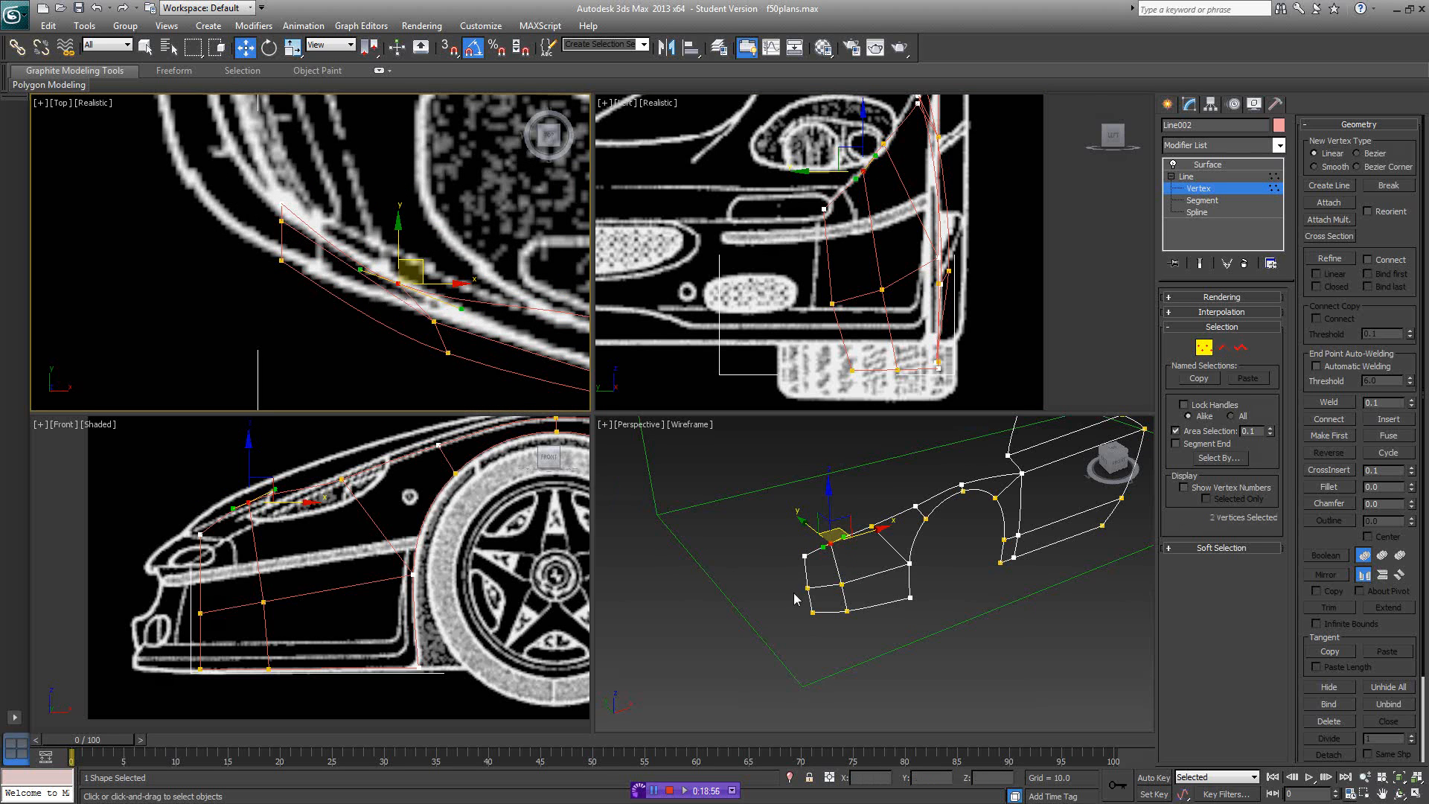
- Adjust the middle and bottom vertices of the new vertical line in the Top view to follow the bumper's curve
{"action": "left_click_drag", "start_coordinate": [857, 586], "coordinate": [780, 600]}
{"action": "scroll", "coordinate": [427, 328], "scroll_direction": "down", "scroll_amount": 2}
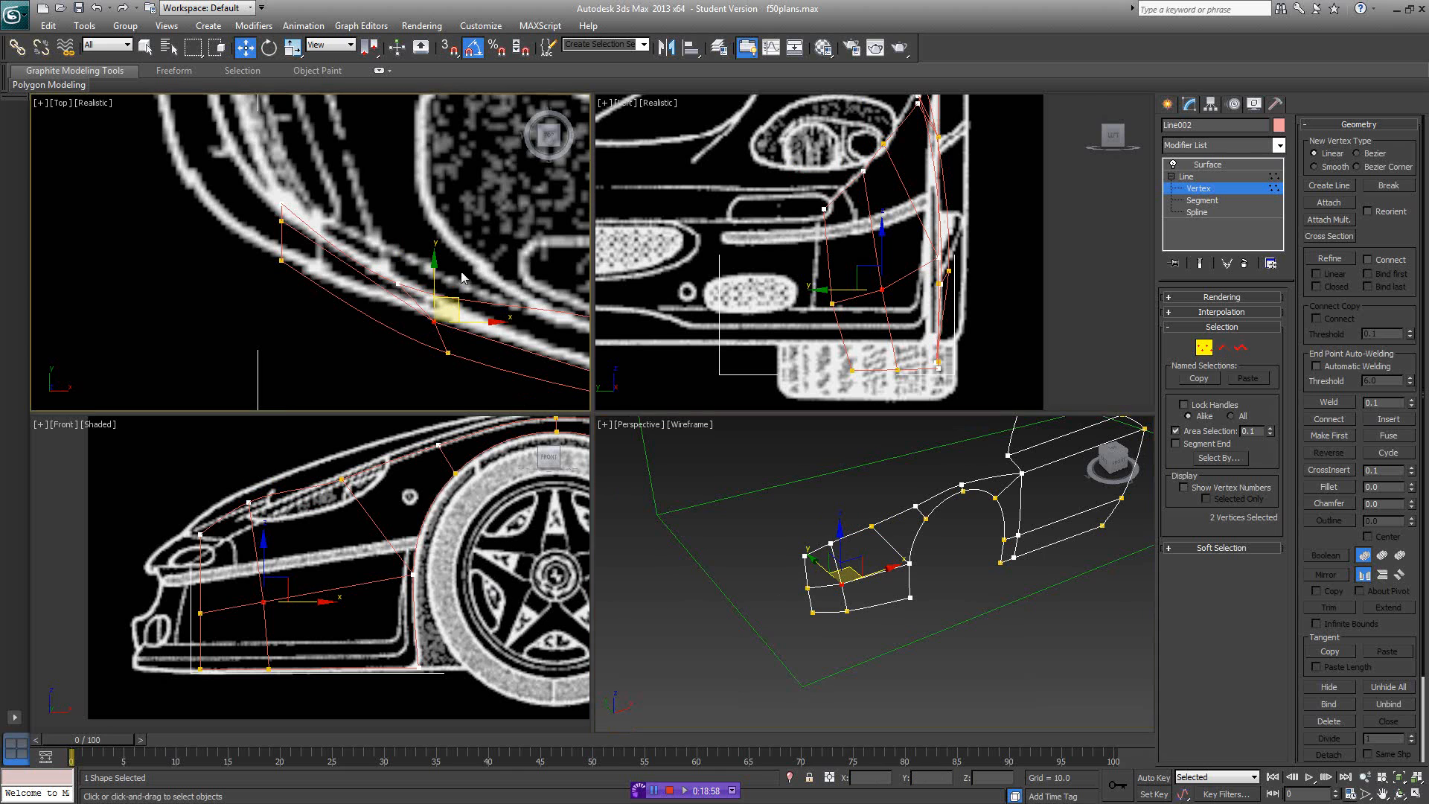
{"action": "left_click", "coordinate": [838, 587]}
{"action": "left_click_drag", "start_coordinate": [838, 578], "coordinate": [846, 627]}
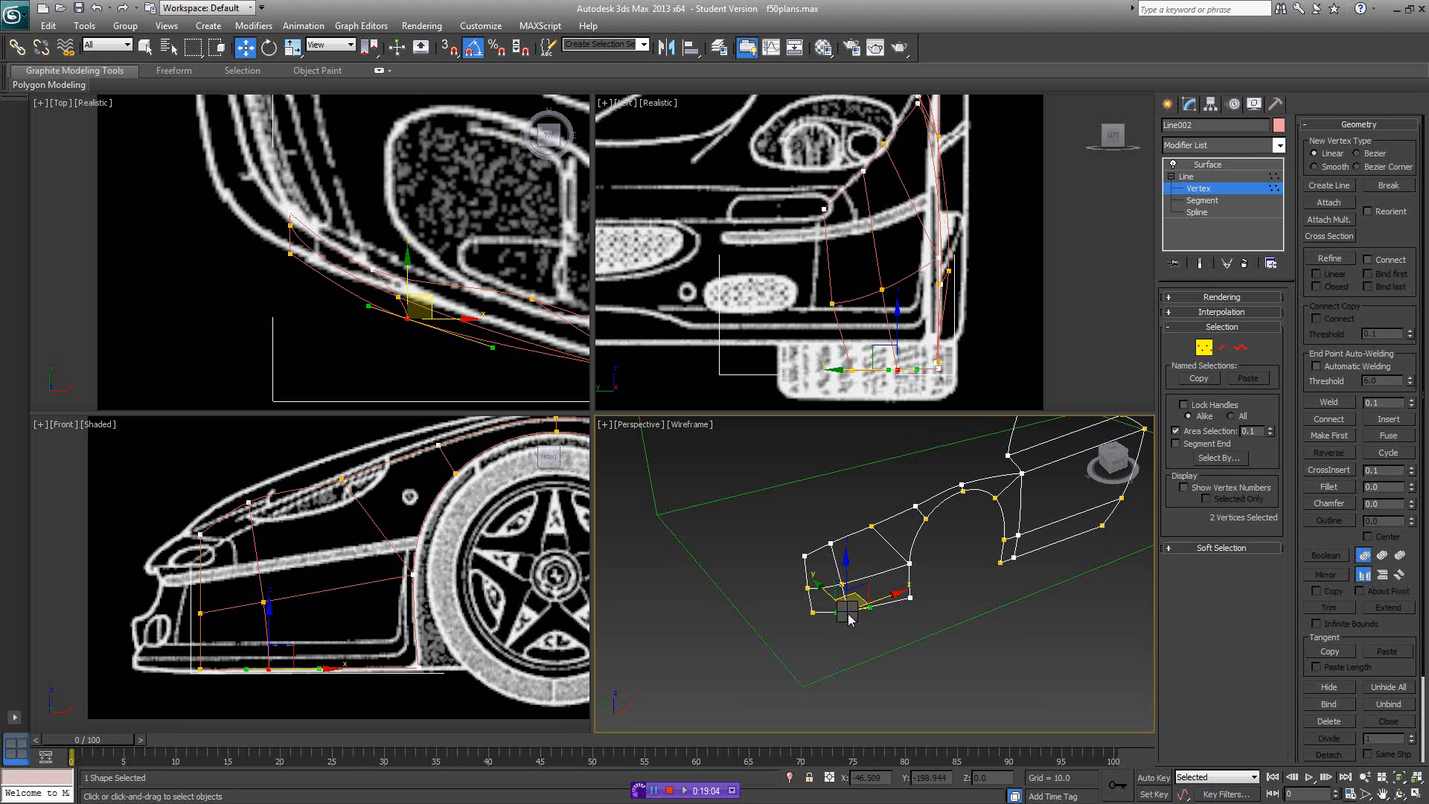
{"action": "left_click", "coordinate": [949, 632]}
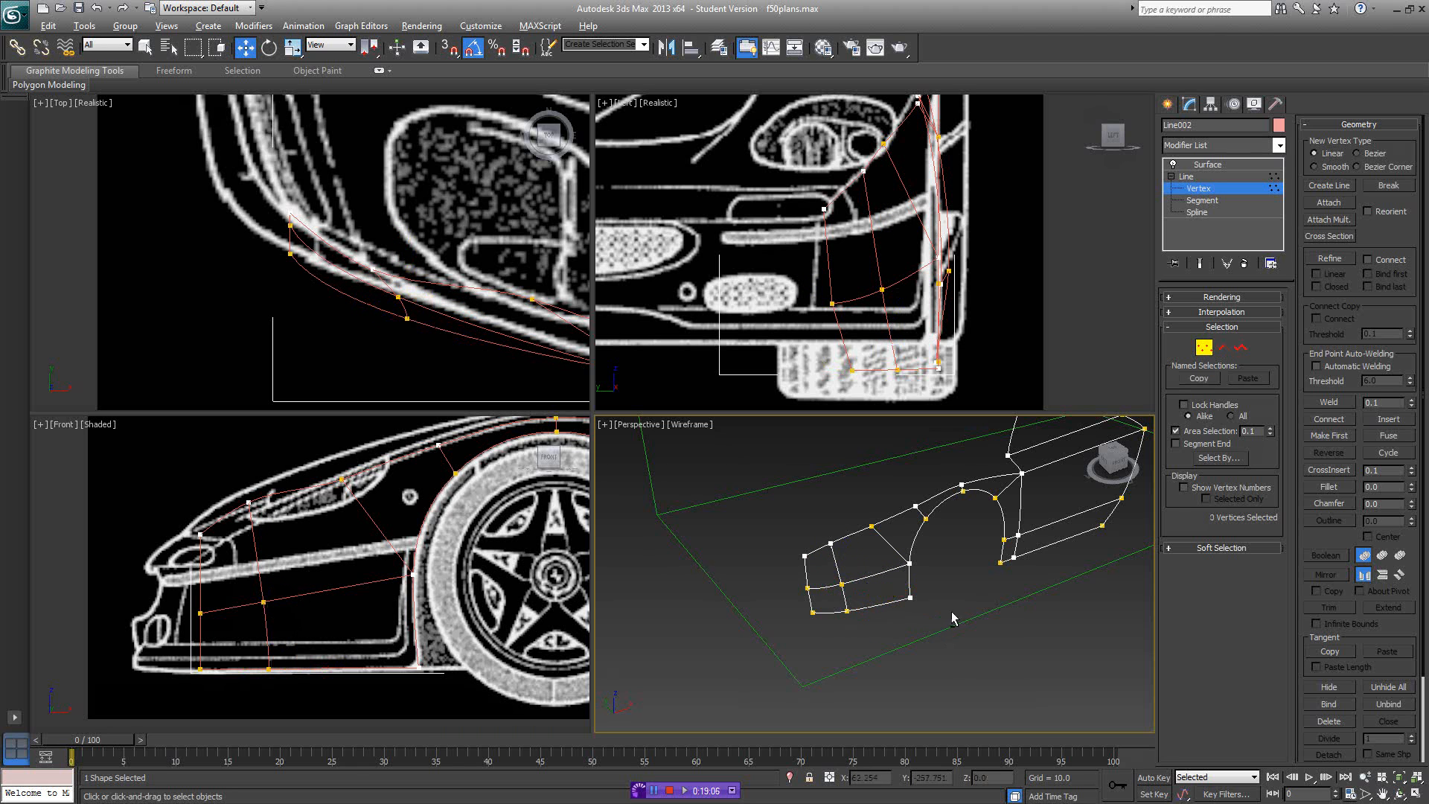
- In a wireframe Top view, smooth the fender line by moving its rear added vertex about 7 units outward and its front one about 2.8 units along X
{"action": "middle_click_drag", "start_coordinate": [953, 625], "coordinate": [675, 455], "text": "alt"}
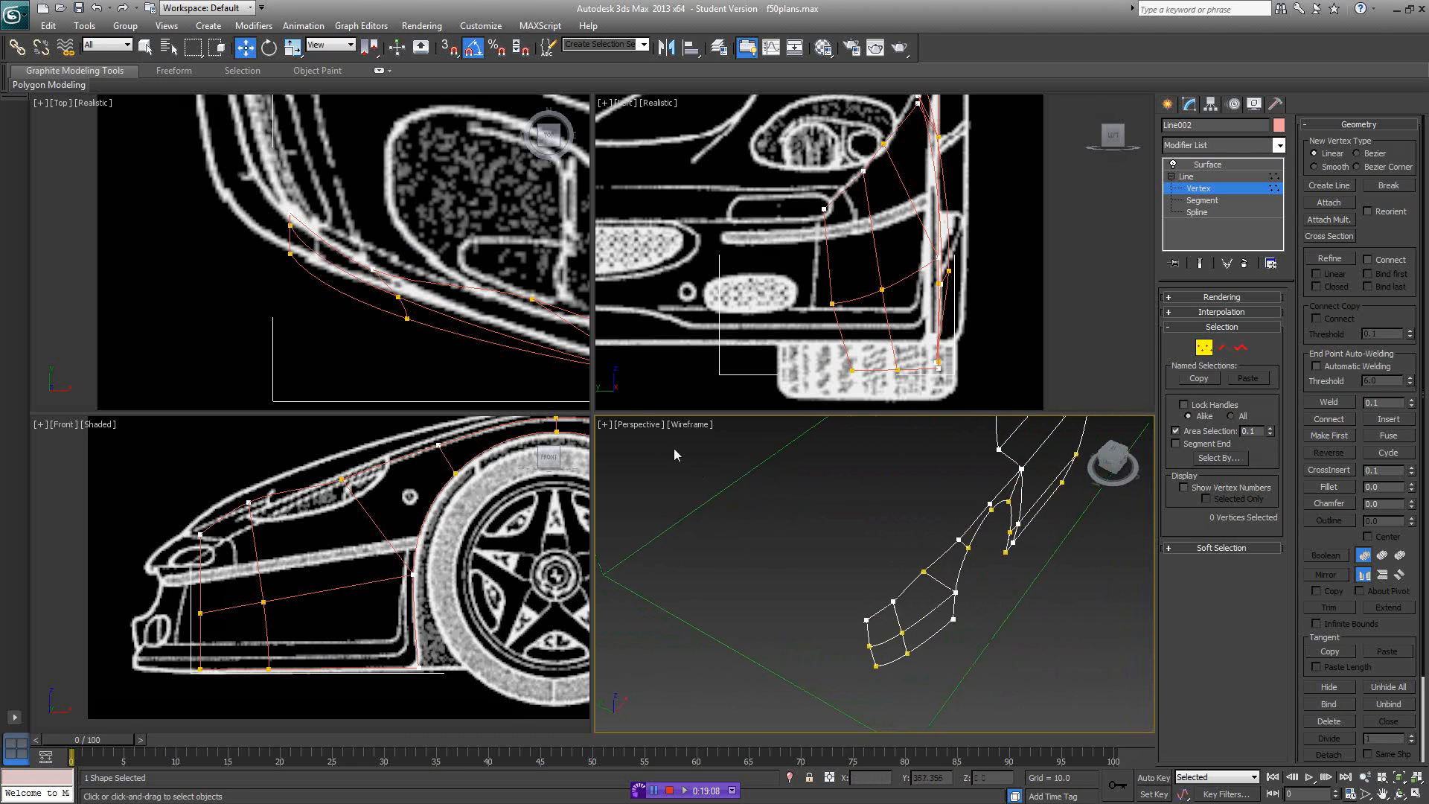
{"action": "middle_click_drag", "start_coordinate": [451, 303], "coordinate": [412, 304]}
{"action": "key", "text": "F3"}
{"action": "left_click_drag", "start_coordinate": [507, 270], "coordinate": [463, 320]}
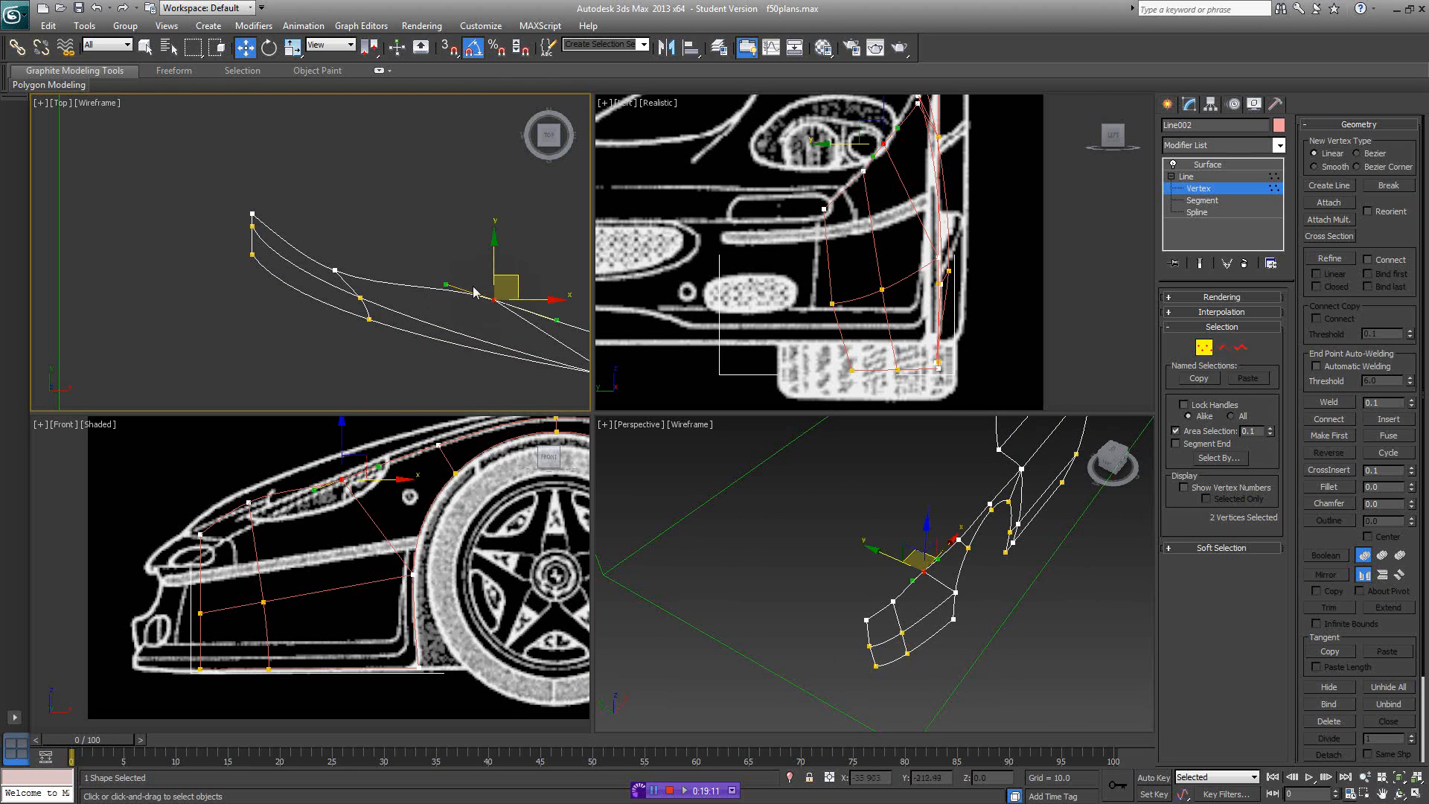
{"action": "middle_click_drag", "start_coordinate": [492, 262], "coordinate": [416, 242]}
{"action": "left_click_drag", "start_coordinate": [417, 247], "coordinate": [415, 261]}
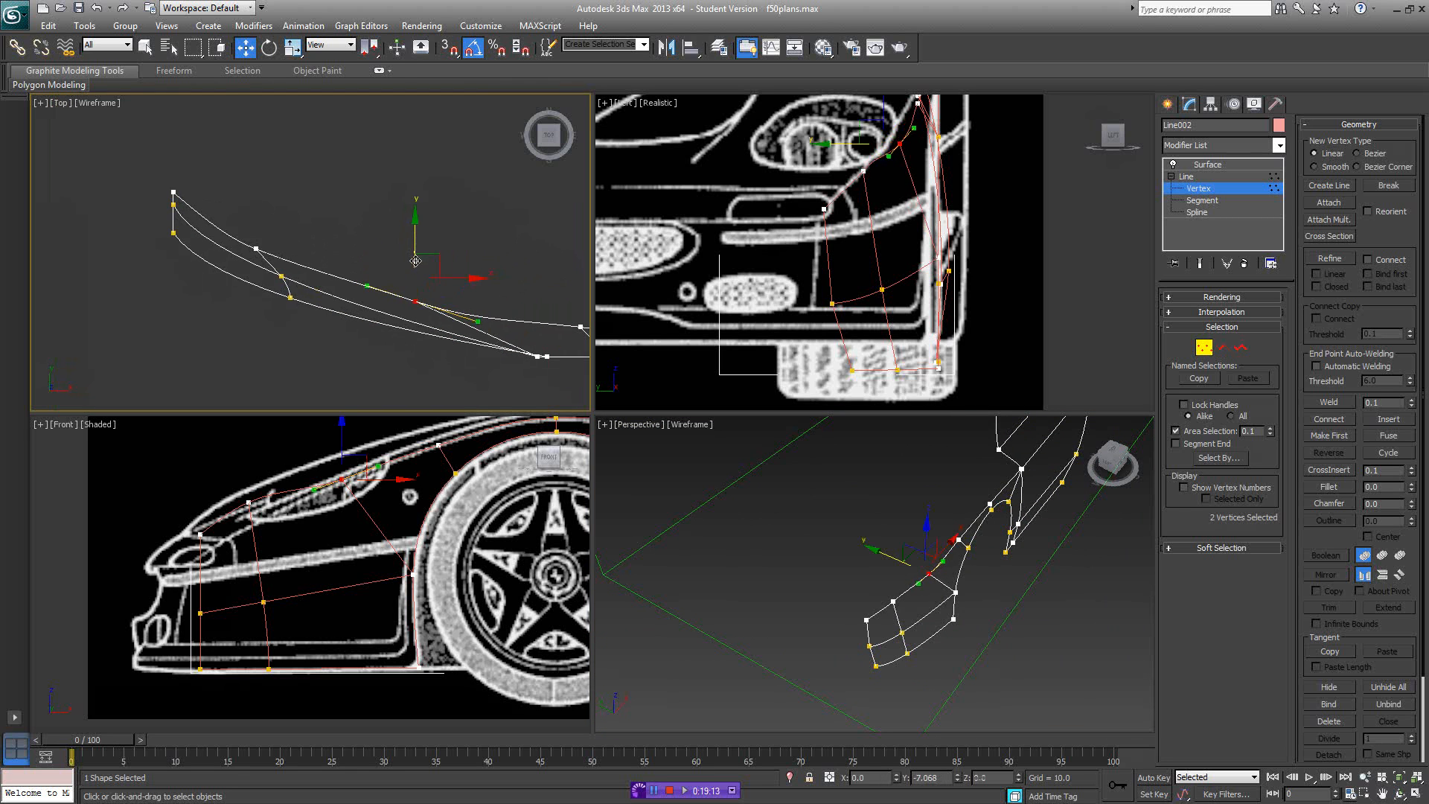
{"action": "mouse_move", "coordinate": [300, 239]}
{"action": "left_mouse_down"}
{"action": "mouse_move", "coordinate": [235, 261]}
{"action": "mouse_move", "coordinate": [303, 248]}
{"action": "left_mouse_up"}
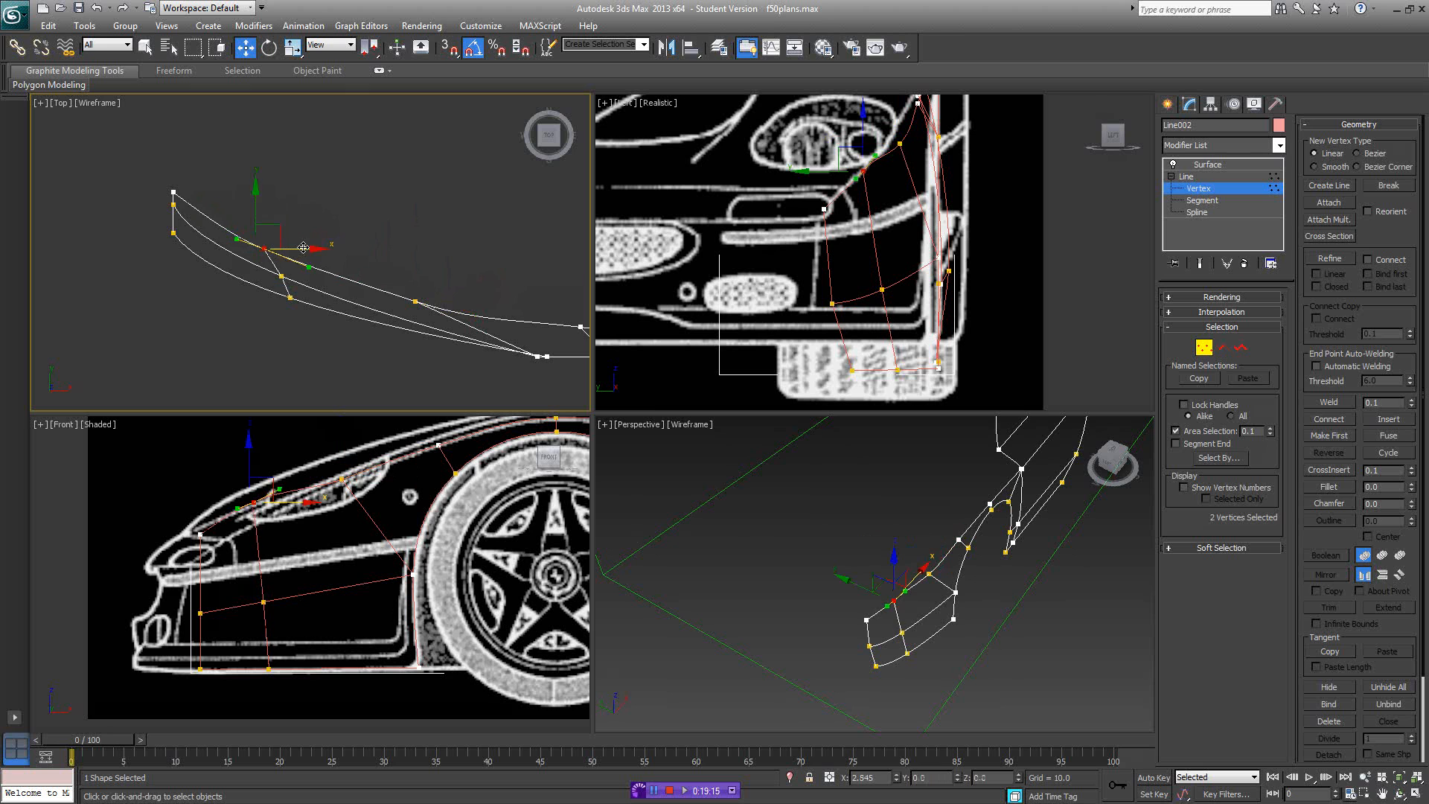
- Examine the surfaced bumper and fender in a shaded Perspective view, with the Surface modifier's result displayed, from several angles
{"action": "left_click", "coordinate": [839, 519]}
{"action": "key", "text": "F3"}
{"action": "scroll", "coordinate": [849, 514], "scroll_direction": "down", "scroll_amount": 5}
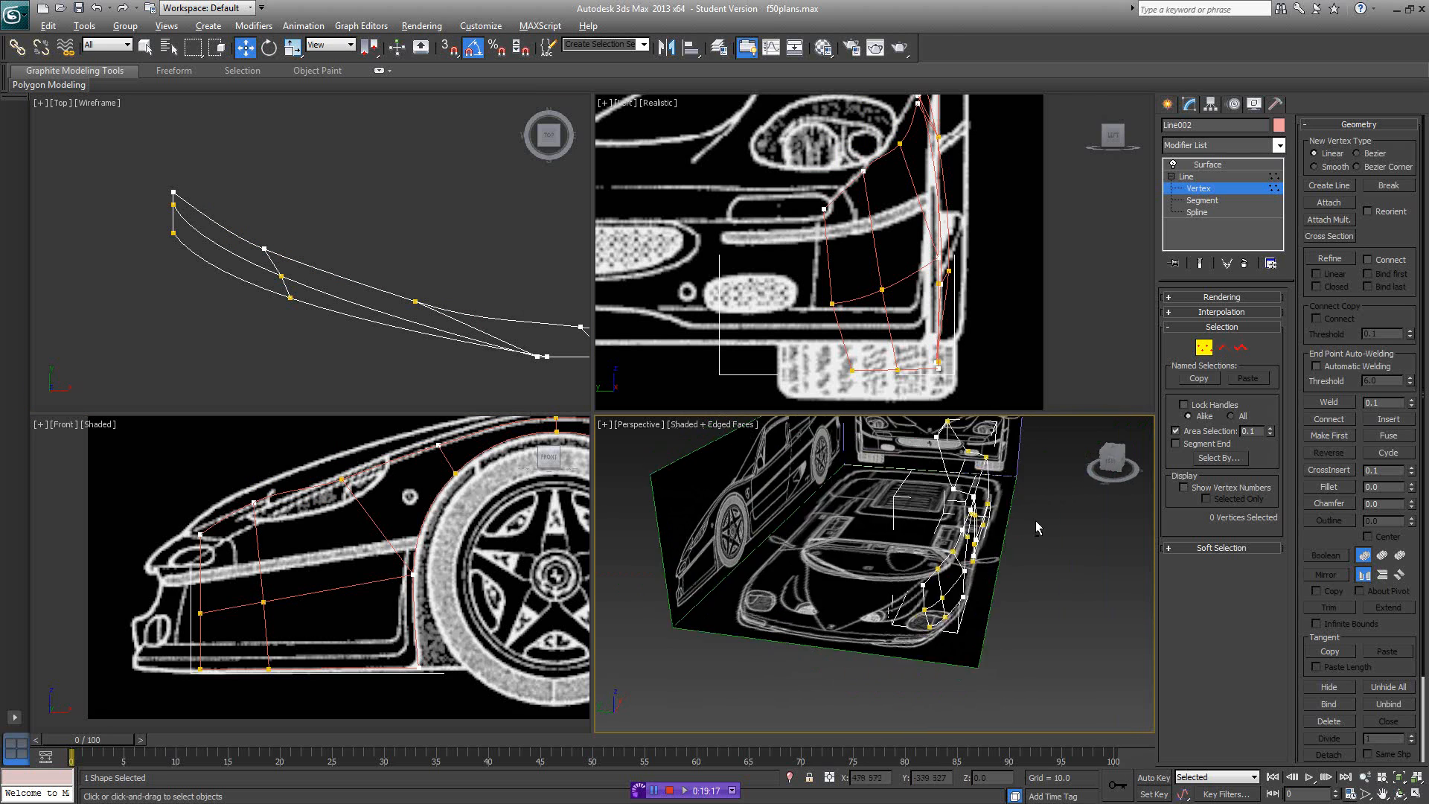
{"action": "middle_click_drag", "start_coordinate": [1039, 527], "coordinate": [935, 556], "text": "alt"}
{"action": "left_click", "coordinate": [1230, 168]}
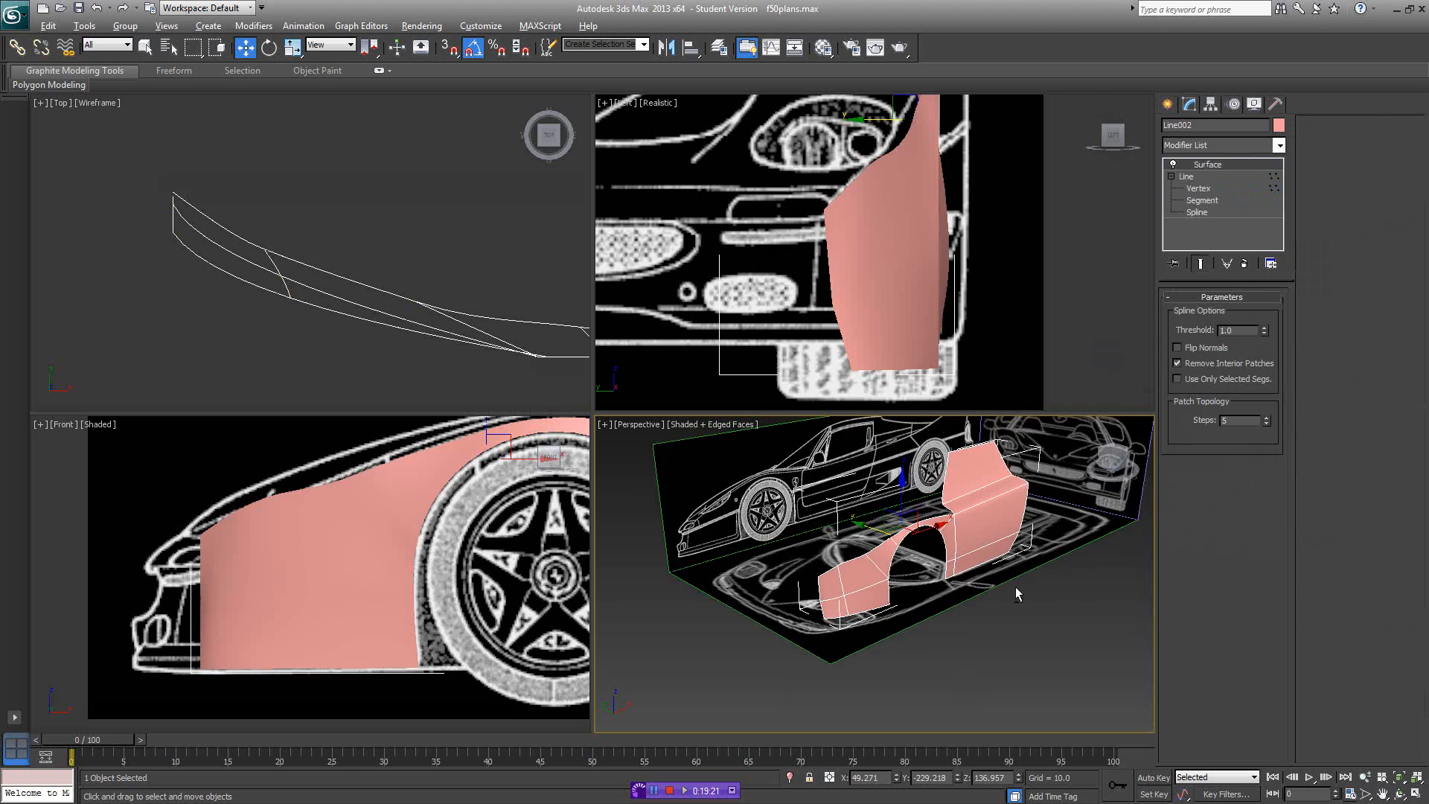
{"action": "middle_click_drag", "start_coordinate": [1016, 589], "coordinate": [856, 540], "text": "alt"}
{"action": "left_click", "coordinate": [1201, 202]}
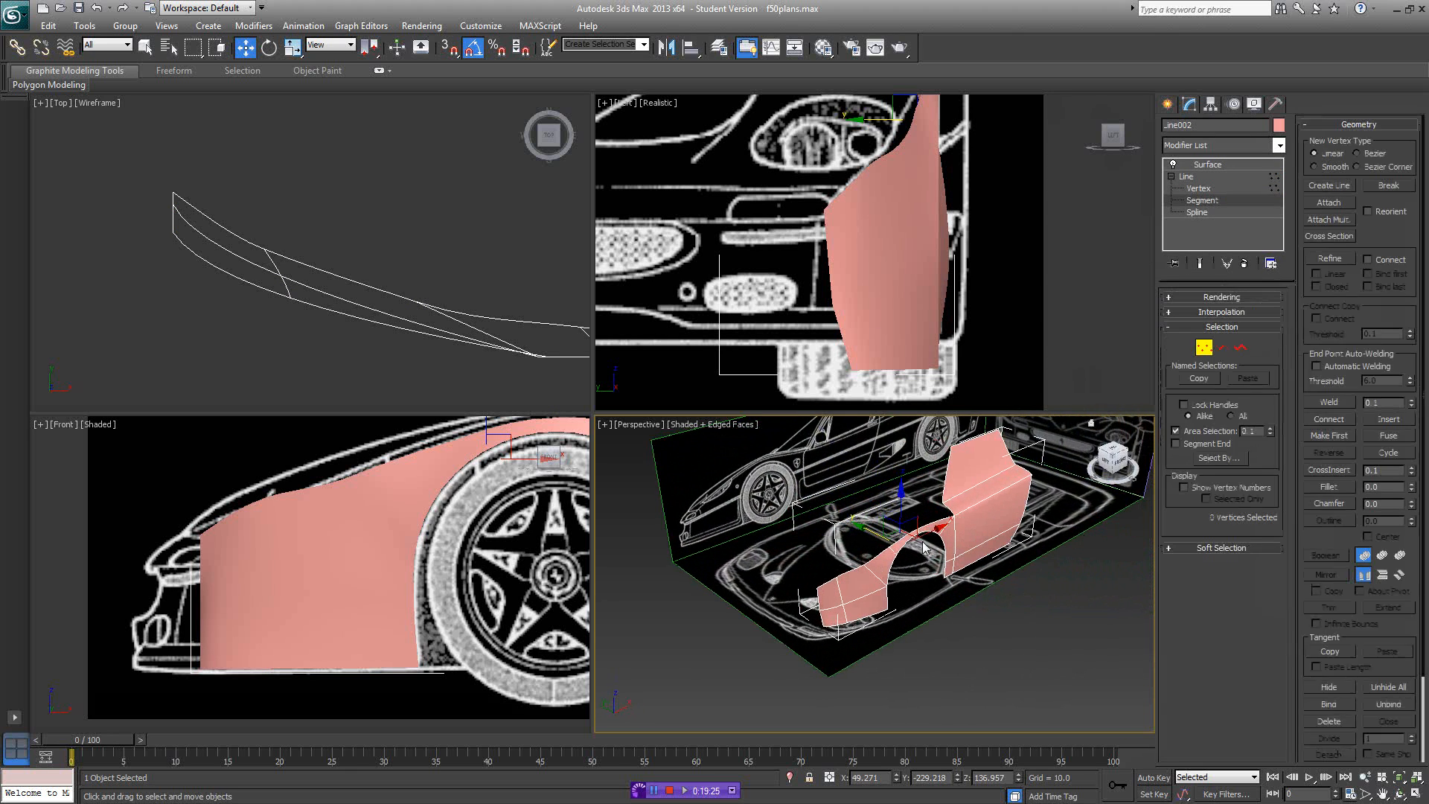
- Select the upper fender spline in a wireframe Perspective view and examine its course over the Front view blueprint
{"action": "left_click", "coordinate": [1198, 213]}
{"action": "key", "text": "F3"}
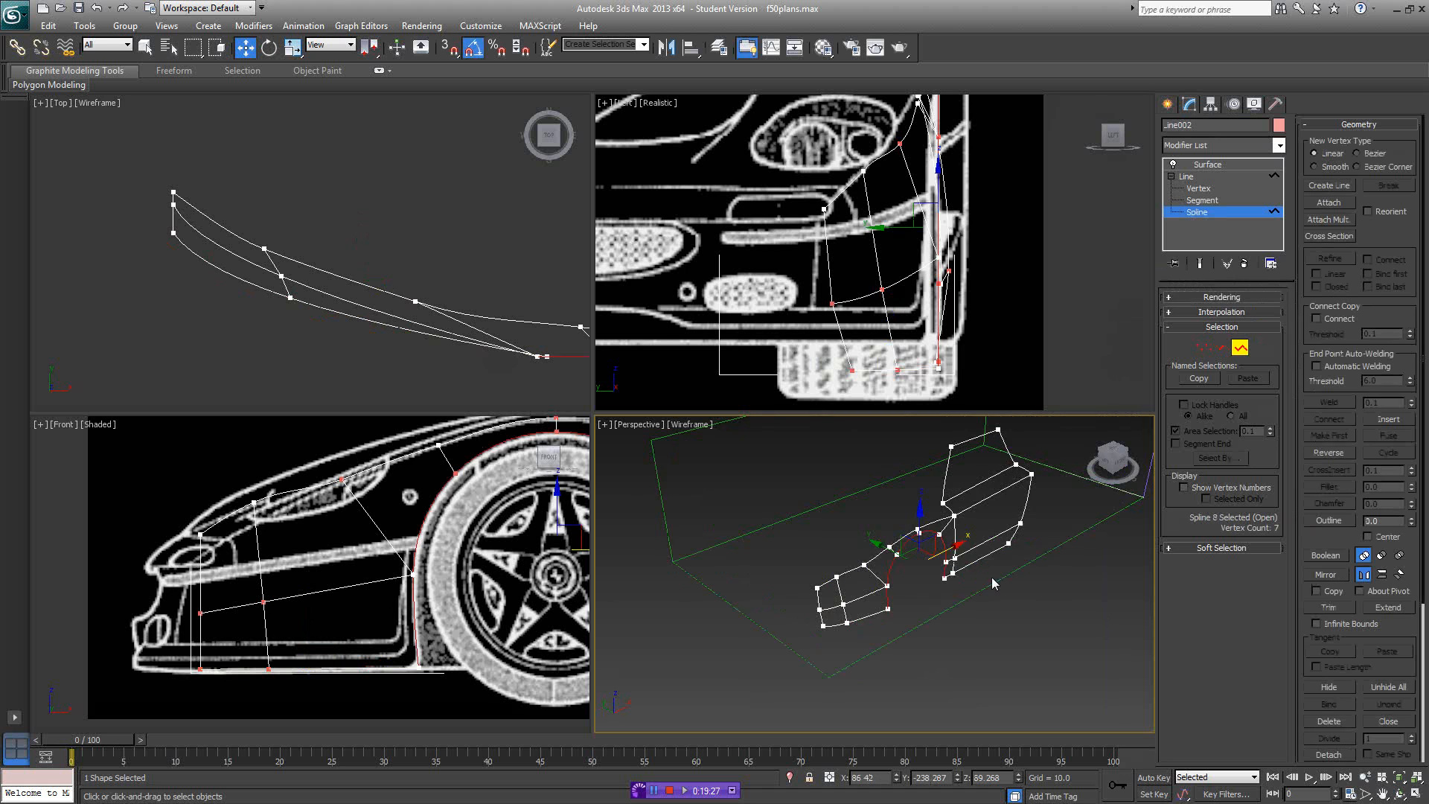
{"action": "left_click", "coordinate": [954, 526]}
{"action": "middle_click_drag", "start_coordinate": [914, 552], "coordinate": [957, 536], "text": "alt"}
{"action": "right_click", "coordinate": [440, 513]}
{"action": "middle_click_drag", "start_coordinate": [441, 513], "coordinate": [432, 526]}
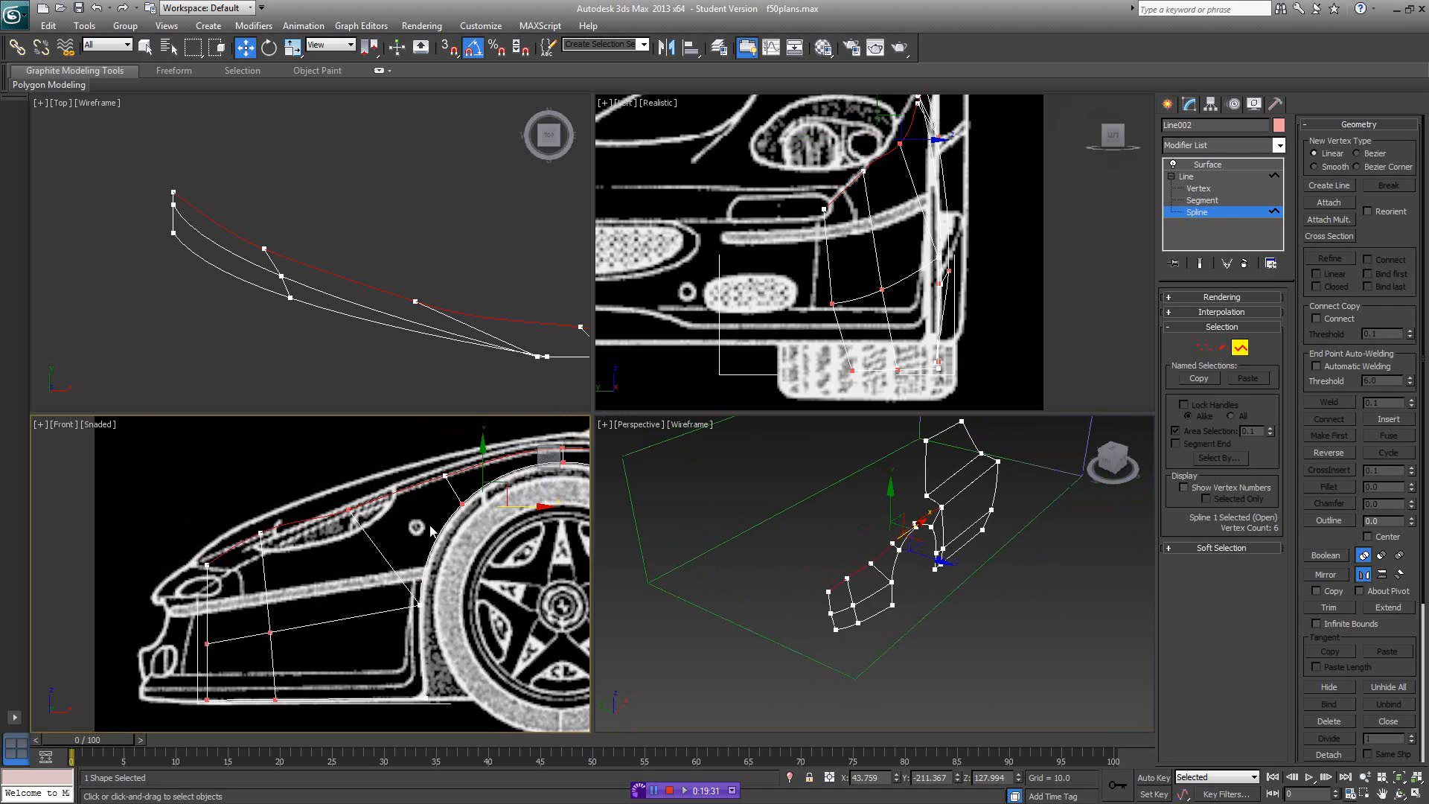
{"action": "scroll", "coordinate": [431, 531], "scroll_direction": "down", "scroll_amount": 2}
{"action": "mouse_move", "coordinate": [539, 511]}
{"action": "middle_mouse_down"}
{"action": "mouse_move", "coordinate": [494, 517]}
{"action": "mouse_move", "coordinate": [513, 511]}
{"action": "middle_mouse_up"}
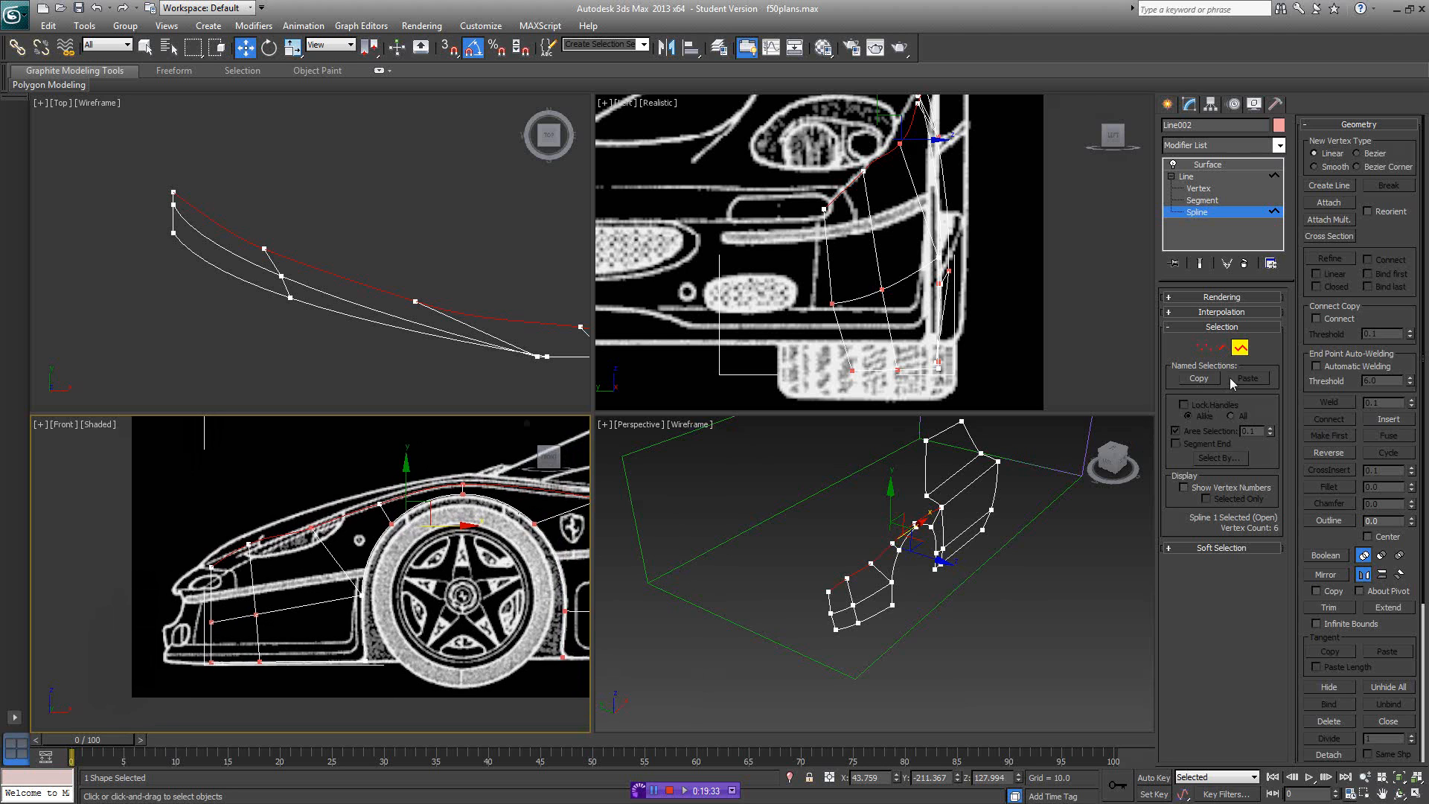
- In the Front view, raise the fender line's vertex above the headlight and lower its two frontmost vertices
{"action": "key", "text": "1"}
{"action": "right_click", "coordinate": [896, 534]}
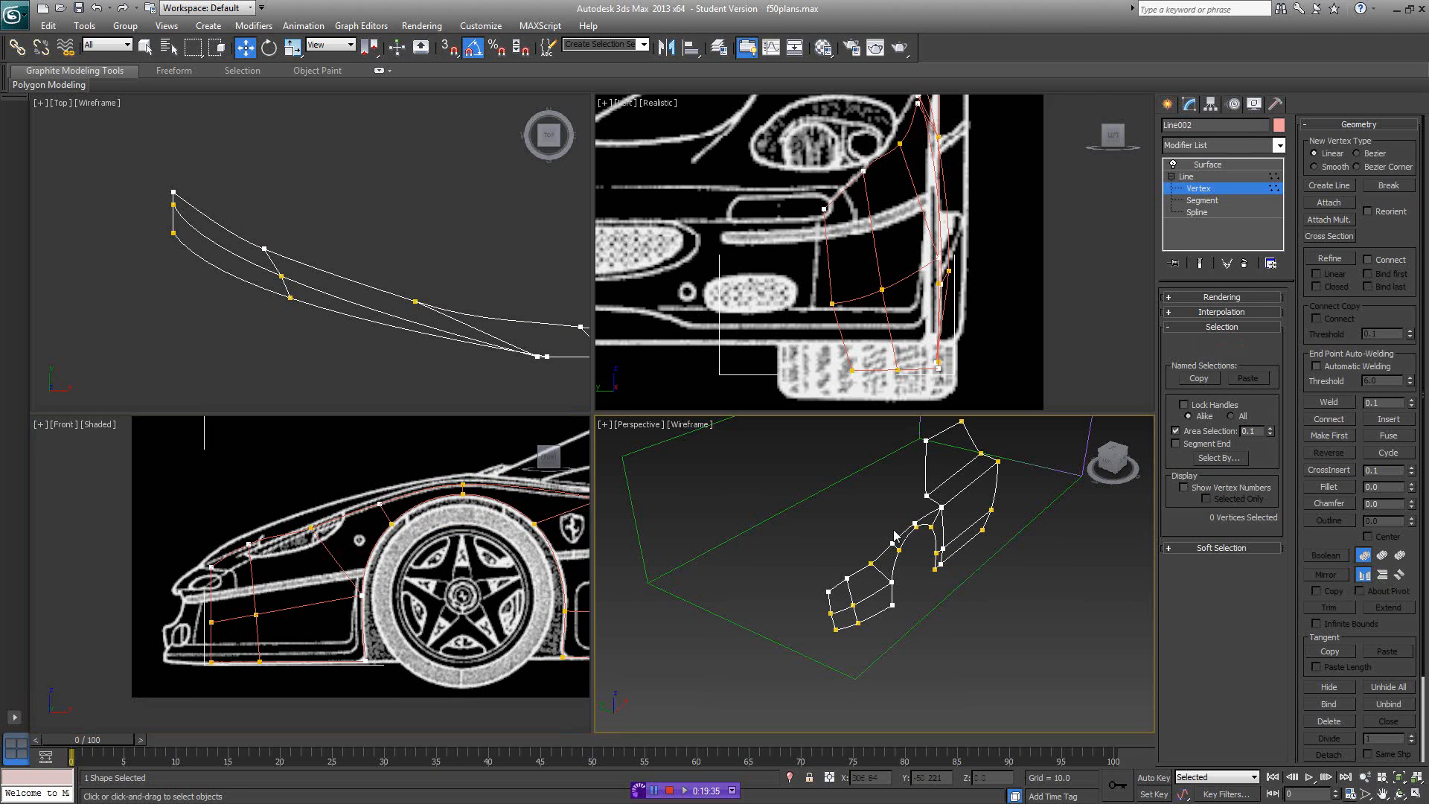
{"action": "left_click_drag", "start_coordinate": [859, 573], "coordinate": [858, 573]}
{"action": "middle_click_drag", "start_coordinate": [330, 495], "coordinate": [388, 492]}
{"action": "scroll", "coordinate": [389, 492], "scroll_direction": "up", "scroll_amount": 4}
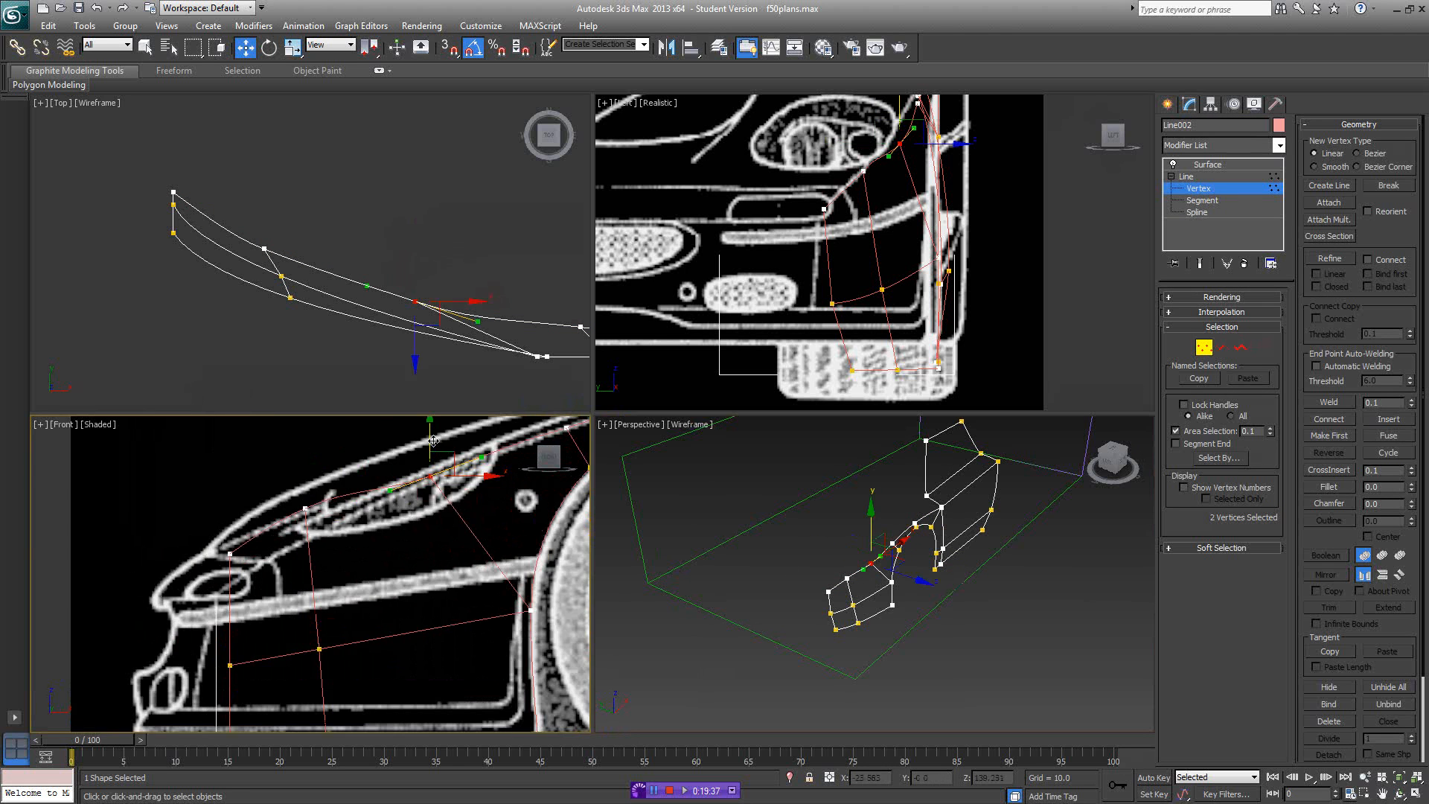
{"action": "left_click_drag", "start_coordinate": [434, 439], "coordinate": [231, 549]}
{"action": "left_click", "coordinate": [304, 526]}
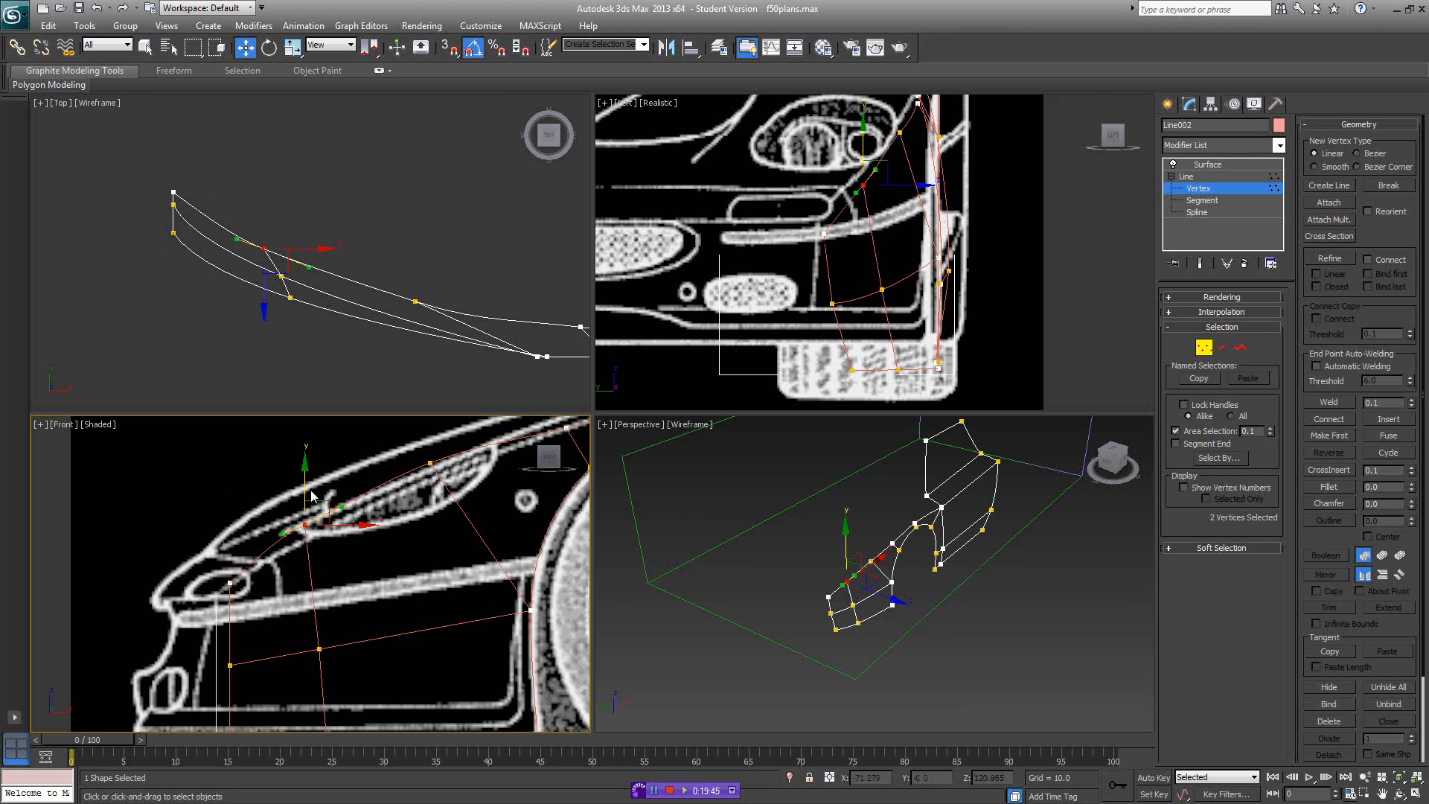
- Refine the heights of the fender line's two front vertices in the Front view, raising the foremost one about 3.3 units
{"action": "left_click", "coordinate": [266, 521]}
{"action": "left_click", "coordinate": [304, 526]}
{"action": "left_click_drag", "start_coordinate": [306, 491], "coordinate": [306, 499]}
{"action": "left_click", "coordinate": [230, 583]}
{"action": "left_click_drag", "start_coordinate": [227, 544], "coordinate": [228, 534]}
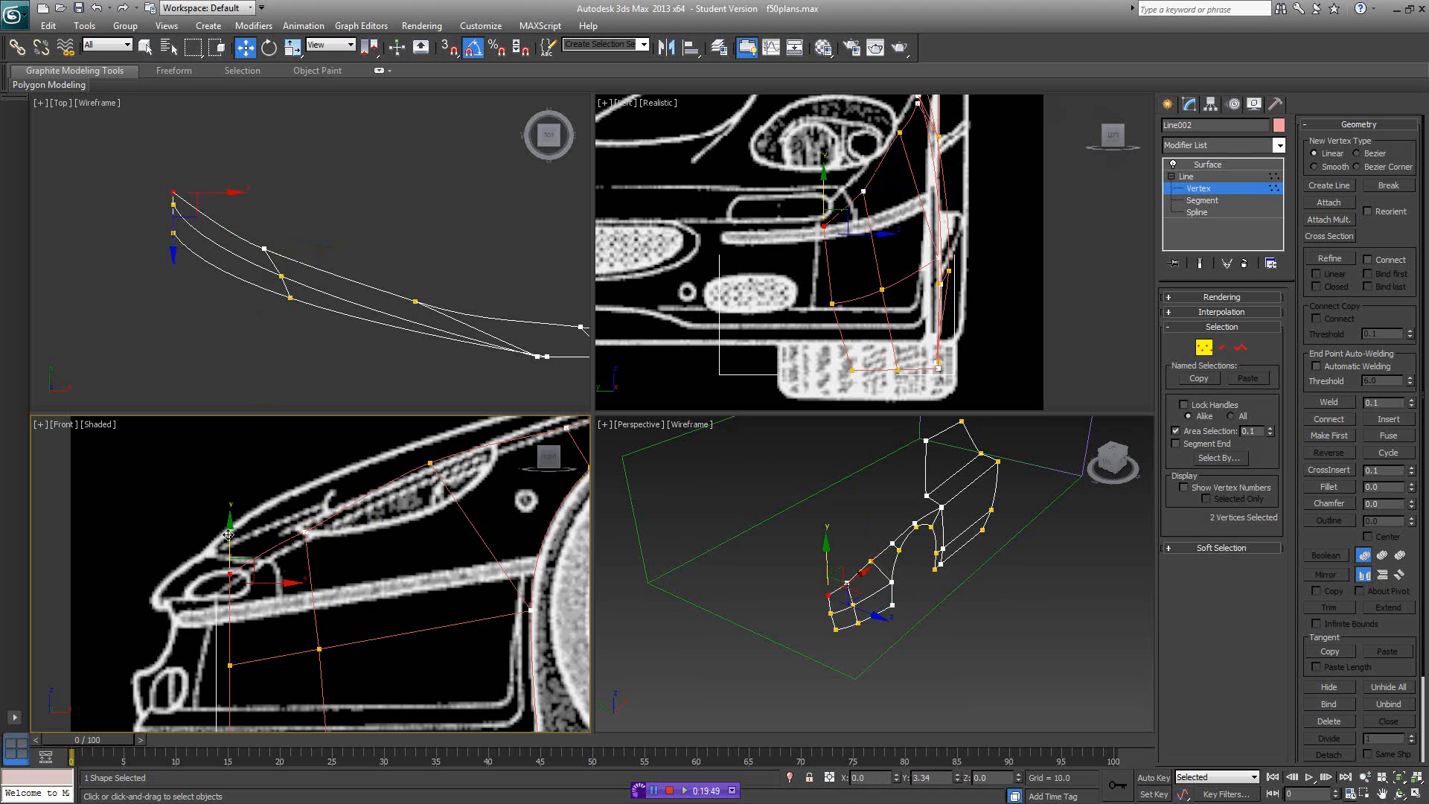
- Move the fender line's vertex above the headlight about 3 units rearward and slightly down in the Front view
{"action": "middle_click_drag", "start_coordinate": [229, 534], "coordinate": [165, 565]}
{"action": "left_click", "coordinate": [368, 492]}
{"action": "left_click_drag", "start_coordinate": [386, 480], "coordinate": [395, 483]}
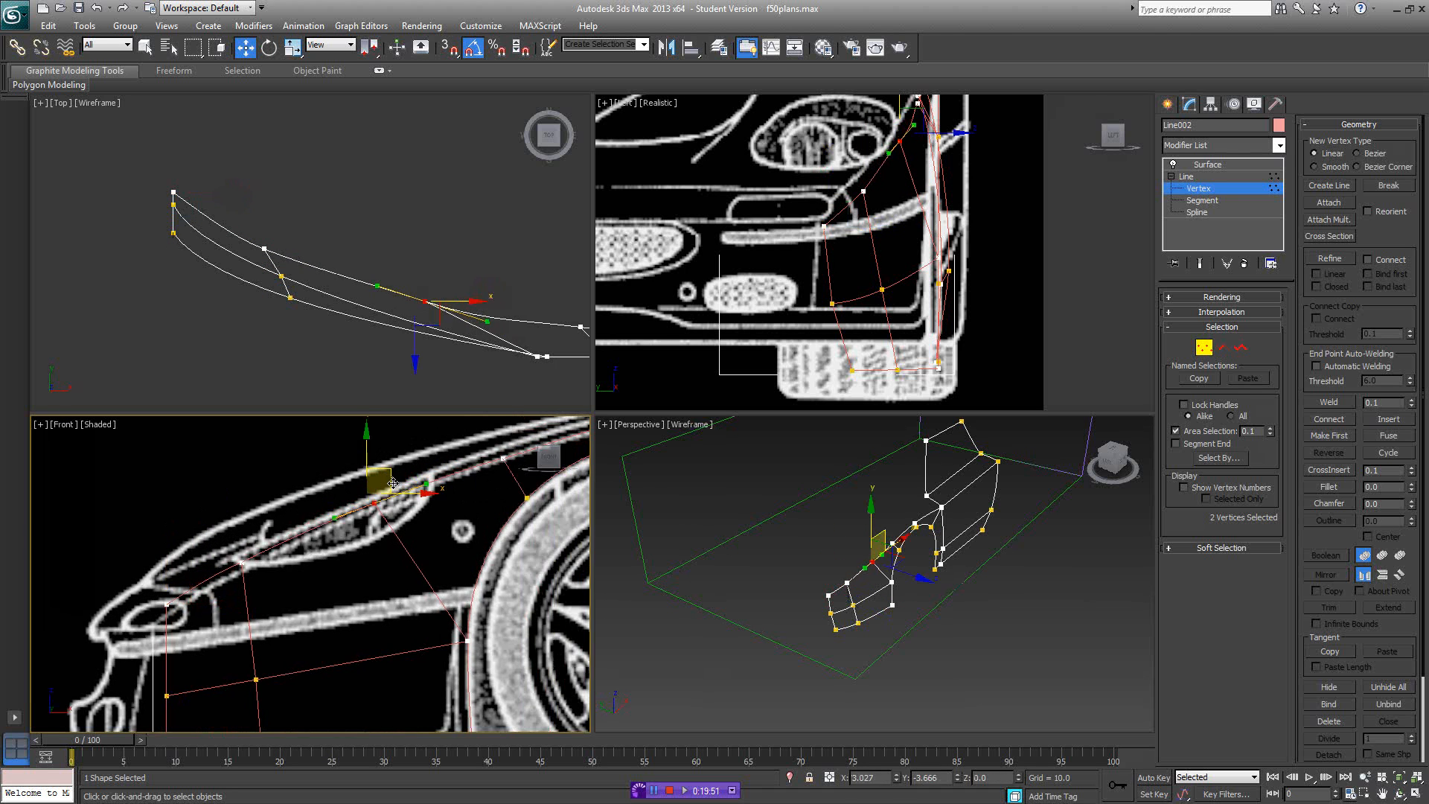
{"action": "middle_click_drag", "start_coordinate": [503, 489], "coordinate": [322, 544]}
{"action": "left_click", "coordinate": [321, 543]}
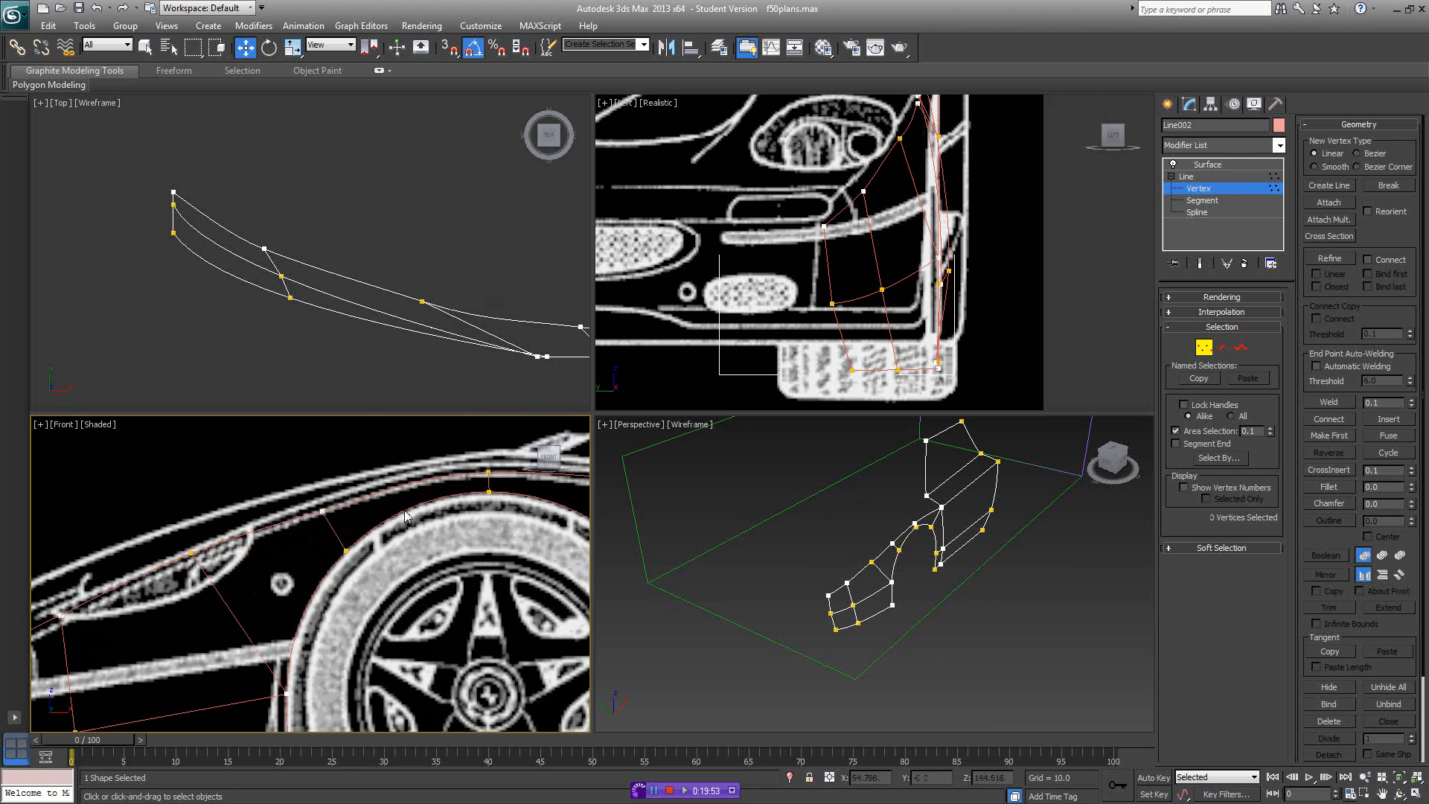
{"action": "scroll", "coordinate": [322, 547], "scroll_direction": "down", "scroll_amount": 2}
- Return to spline-level selection and select the whole upper fender line
{"action": "mouse_move", "coordinate": [906, 551]}
{"action": "middle_mouse_down", "text": "alt"}
{"action": "mouse_move", "coordinate": [919, 590]}
{"action": "mouse_move", "coordinate": [928, 531]}
{"action": "middle_mouse_up", "text": "alt"}
{"action": "left_click", "coordinate": [1222, 348]}
{"action": "left_click", "coordinate": [951, 551]}
{"action": "left_click", "coordinate": [832, 596]}
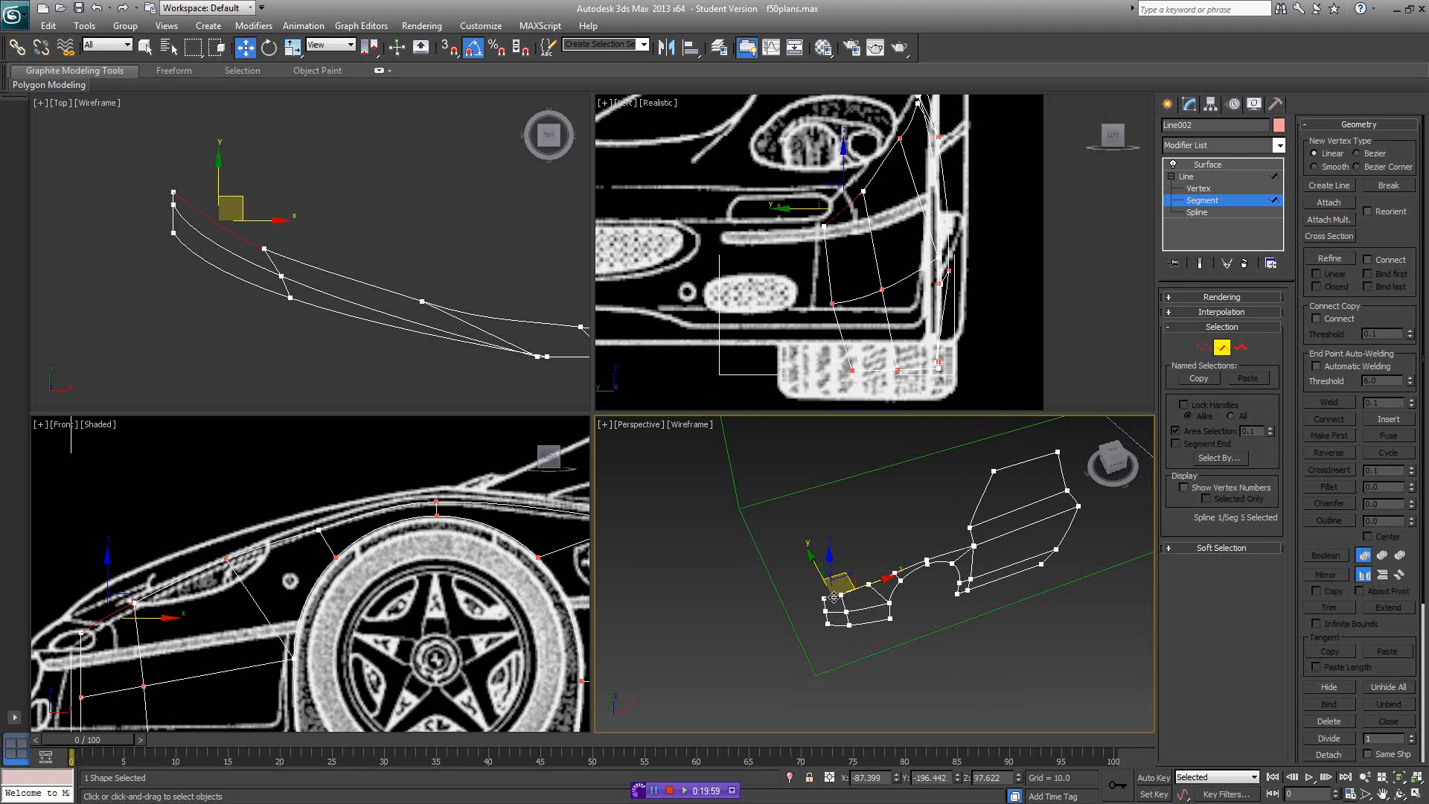
{"action": "left_click", "coordinate": [1240, 348]}
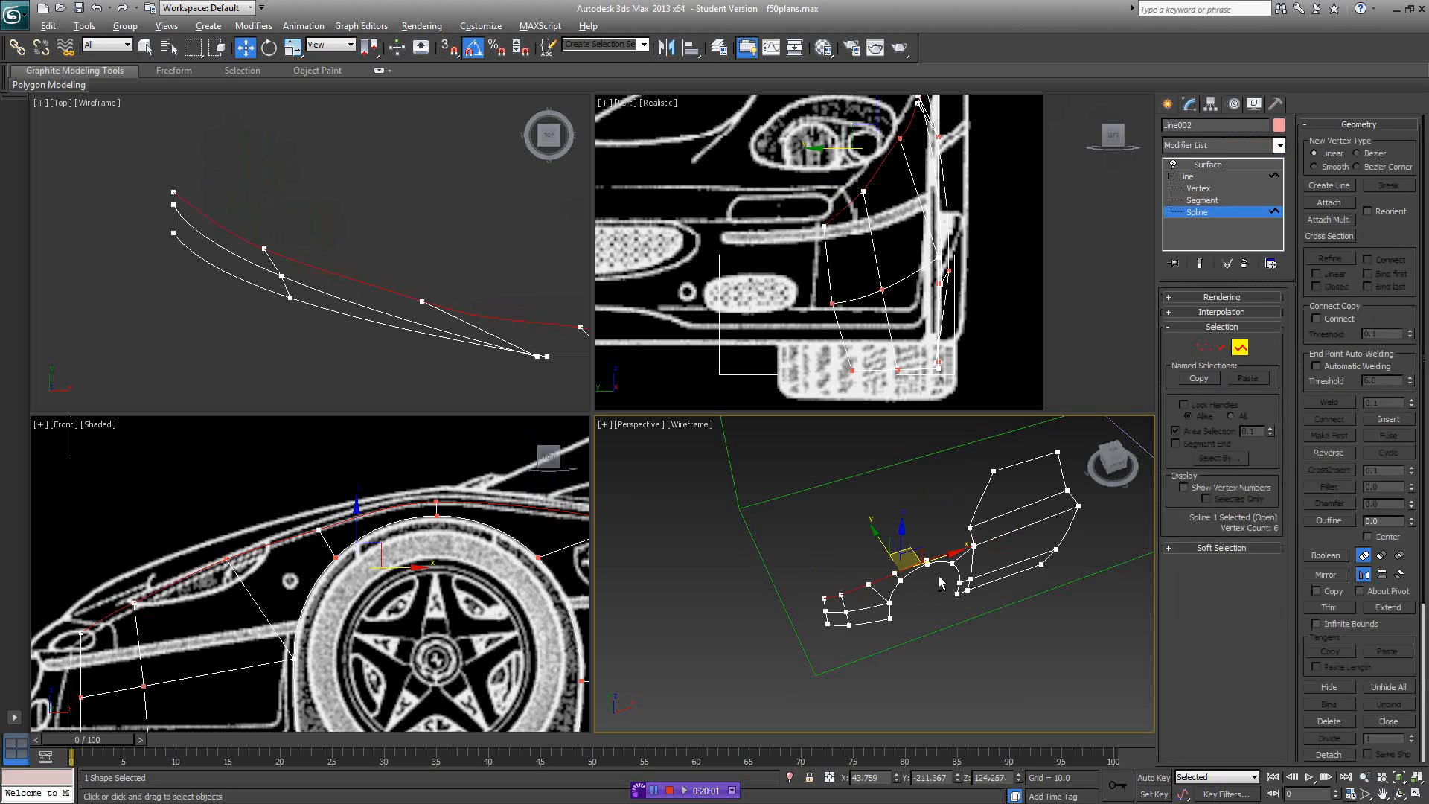
{"action": "middle_click_drag", "start_coordinate": [943, 583], "coordinate": [1015, 597], "text": "alt"}
{"action": "left_click", "coordinate": [1015, 597]}
{"action": "left_click", "coordinate": [939, 540]}
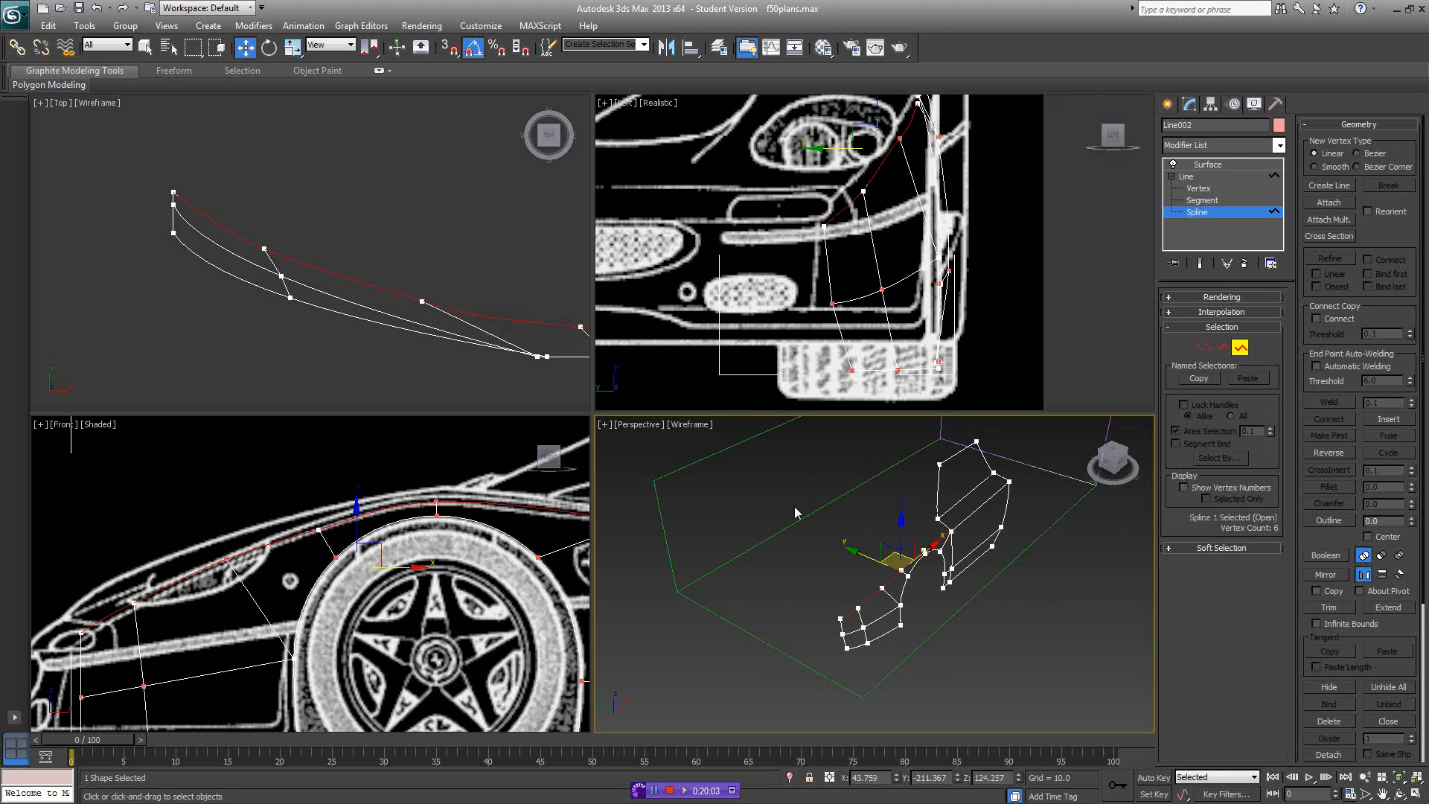
- Copy the selected fender spline about 44 units inward along the Y axis
{"action": "middle_click_drag", "start_coordinate": [445, 272], "coordinate": [347, 263]}
{"action": "scroll", "coordinate": [367, 266], "scroll_direction": "down", "scroll_amount": 2}
{"action": "middle_click_drag", "start_coordinate": [485, 295], "coordinate": [379, 298]}
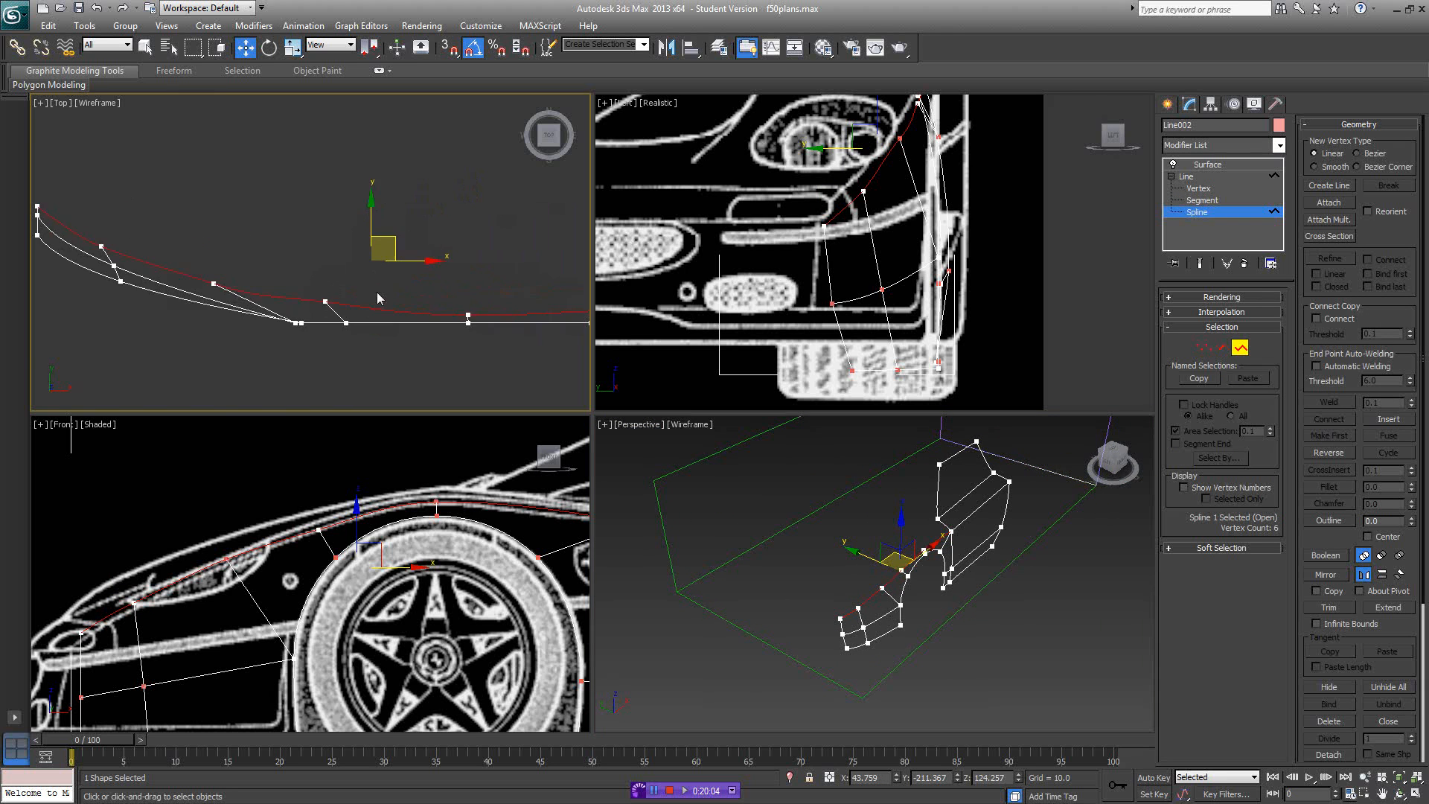
{"action": "middle_click_drag", "start_coordinate": [953, 522], "coordinate": [958, 539]}
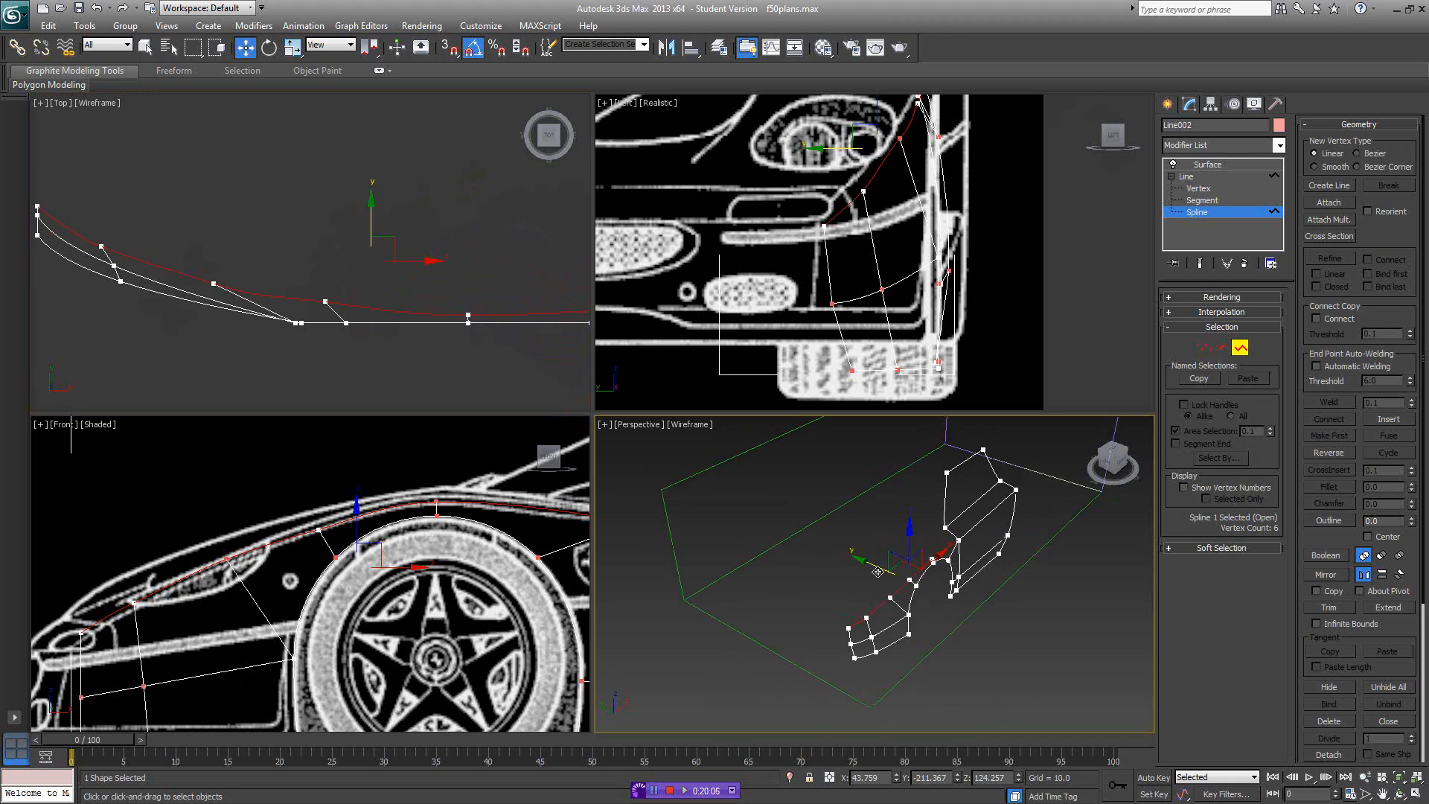
{"action": "left_click_drag", "start_coordinate": [882, 568], "coordinate": [863, 551], "text": "shift"}
{"action": "scroll", "coordinate": [410, 311], "scroll_direction": "down", "scroll_amount": 2}
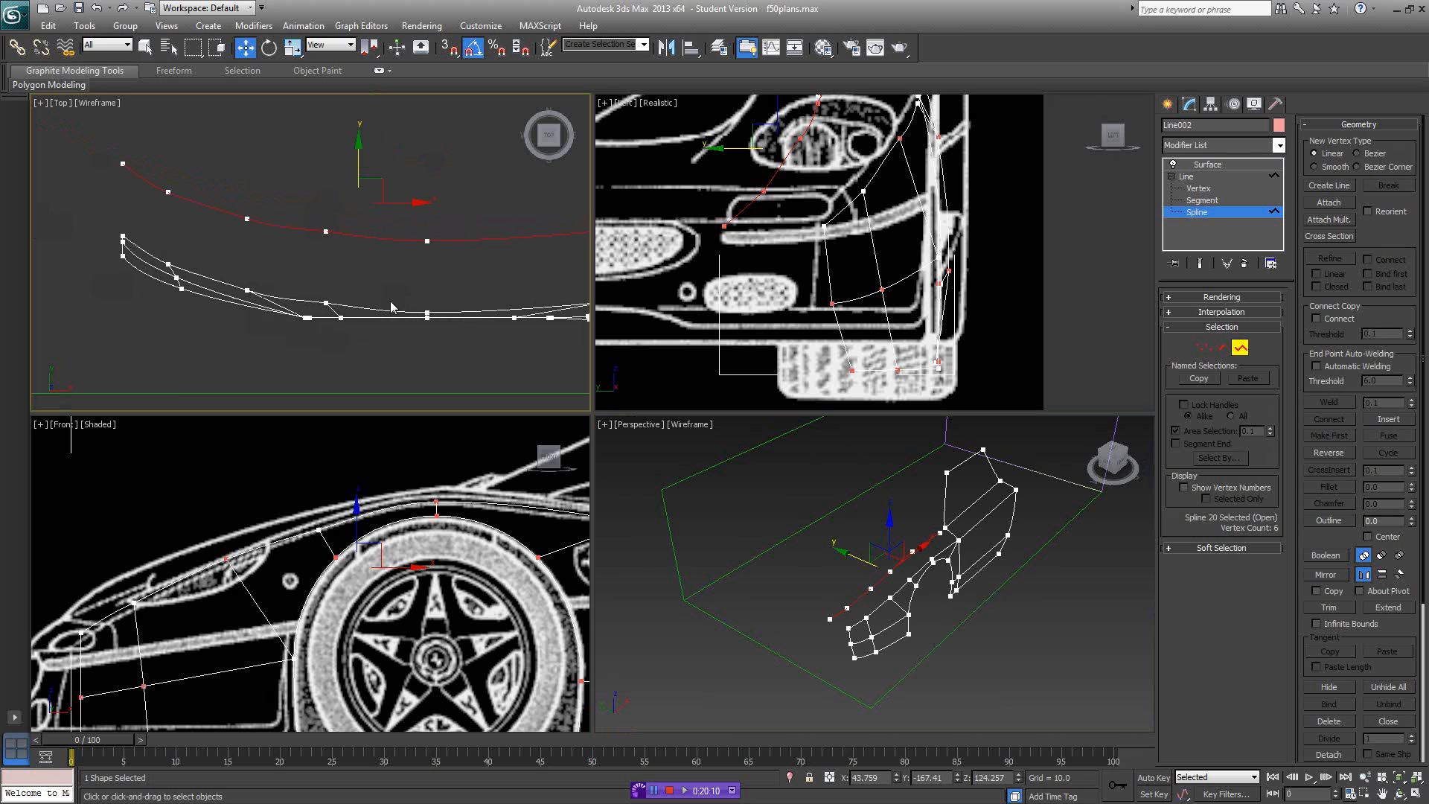
- In the Top view, move the copied spline's third vertex slightly outward, then display the blueprint in that view
{"action": "left_click", "coordinate": [326, 303]}
{"action": "left_click_drag", "start_coordinate": [348, 214], "coordinate": [308, 241]}
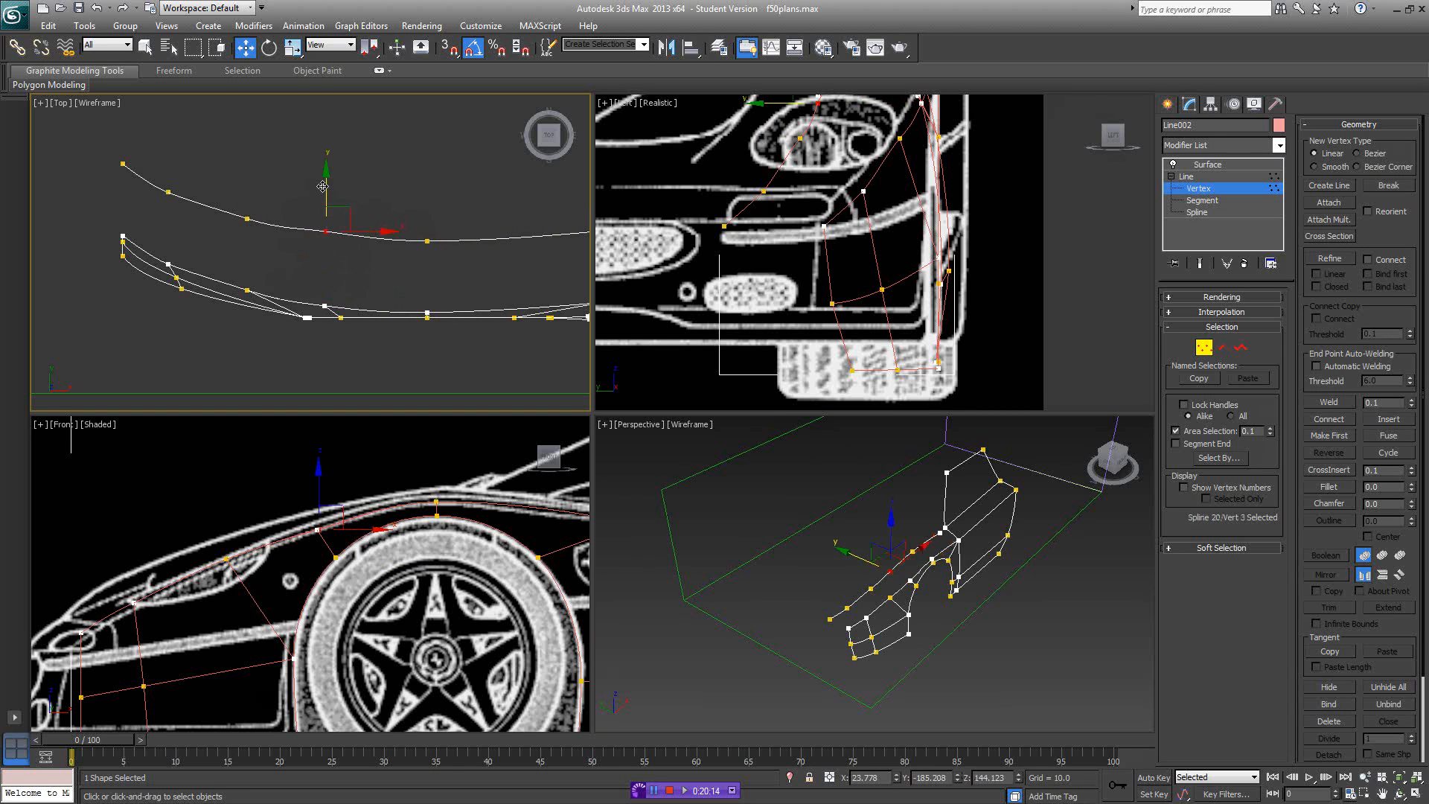
{"action": "left_click_drag", "start_coordinate": [323, 188], "coordinate": [324, 191]}
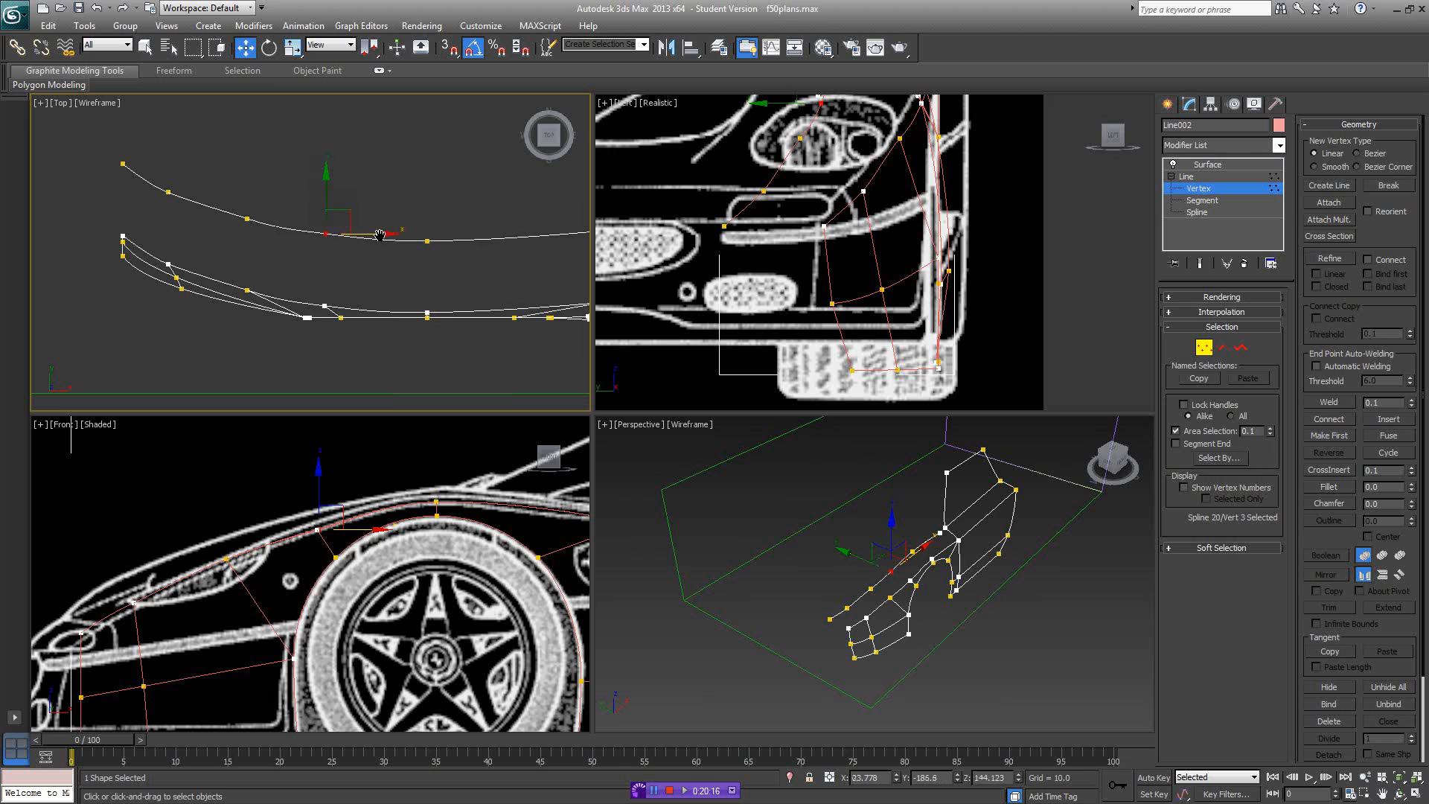
{"action": "scroll", "coordinate": [312, 294], "scroll_direction": "down", "scroll_amount": 4}
{"action": "key", "text": "F3"}
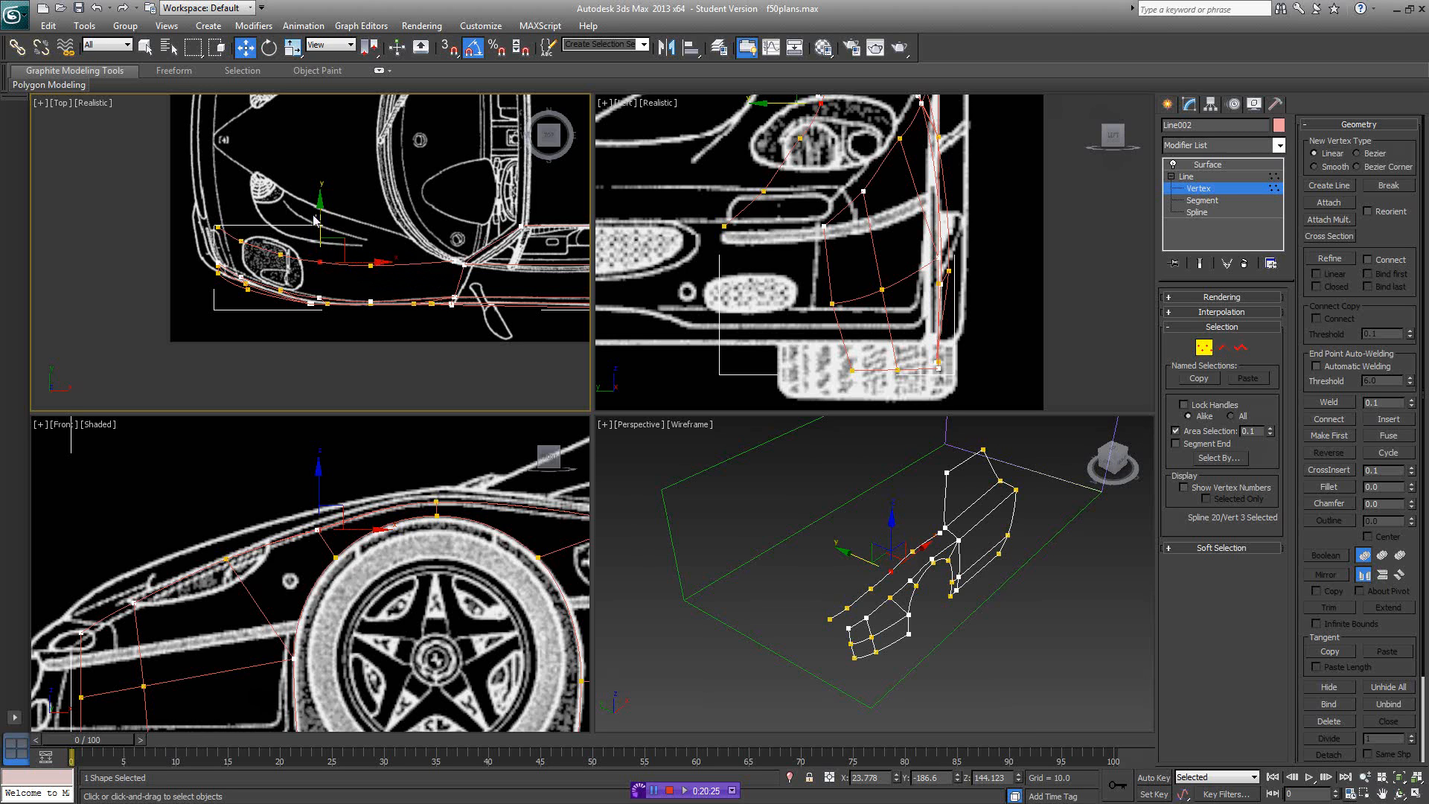
- Move the copied spline's rear end vertex to the base of the windshield in the Top view and select its neighbouring vertex
{"action": "middle_click_drag", "start_coordinate": [346, 233], "coordinate": [348, 244]}
{"action": "left_click", "coordinate": [455, 270]}
{"action": "scroll", "coordinate": [455, 270], "scroll_direction": "up", "scroll_amount": 5}
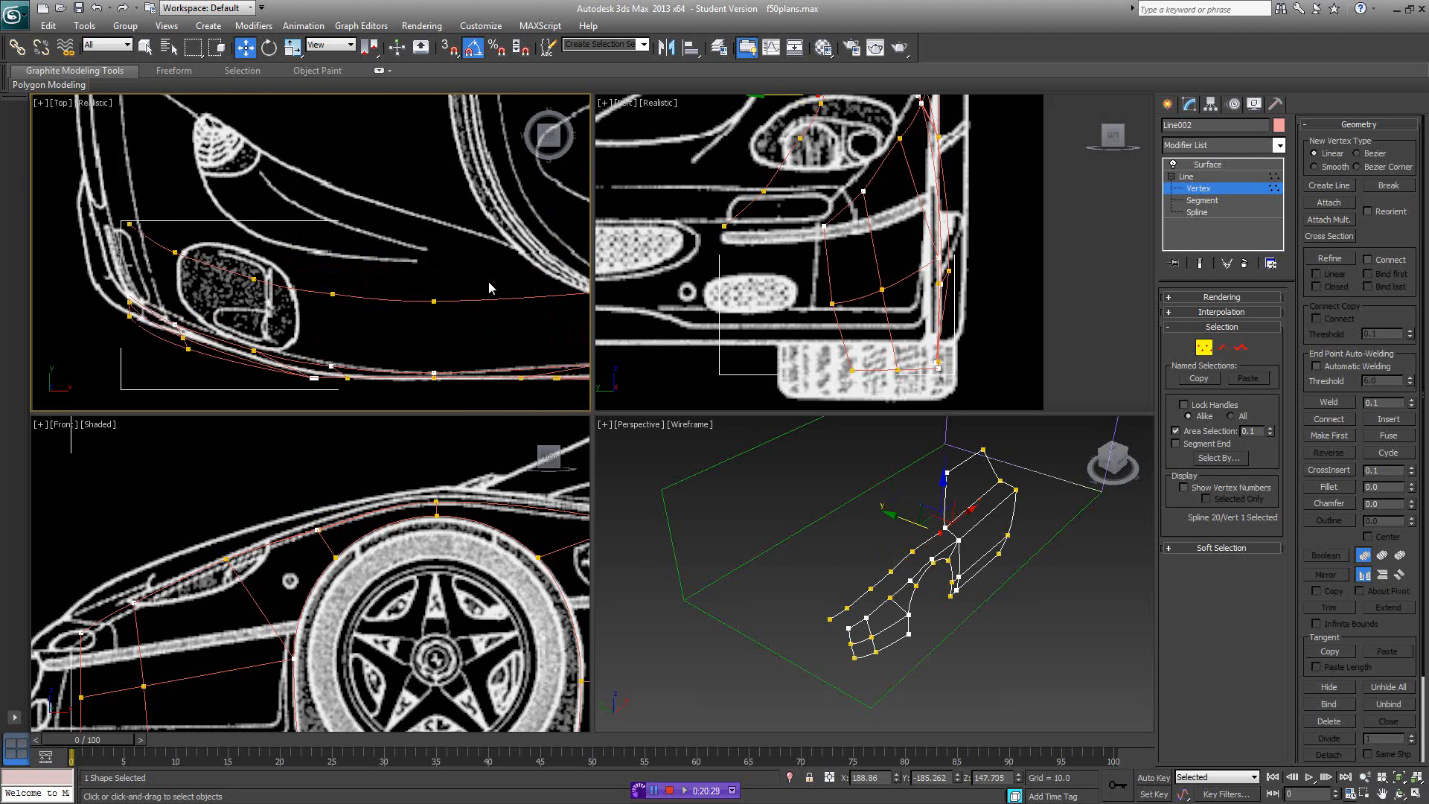
{"action": "left_click_drag", "start_coordinate": [408, 265], "coordinate": [435, 277]}
{"action": "middle_click_drag", "start_coordinate": [233, 279], "coordinate": [455, 261]}
{"action": "middle_click_drag", "start_coordinate": [895, 161], "coordinate": [881, 297]}
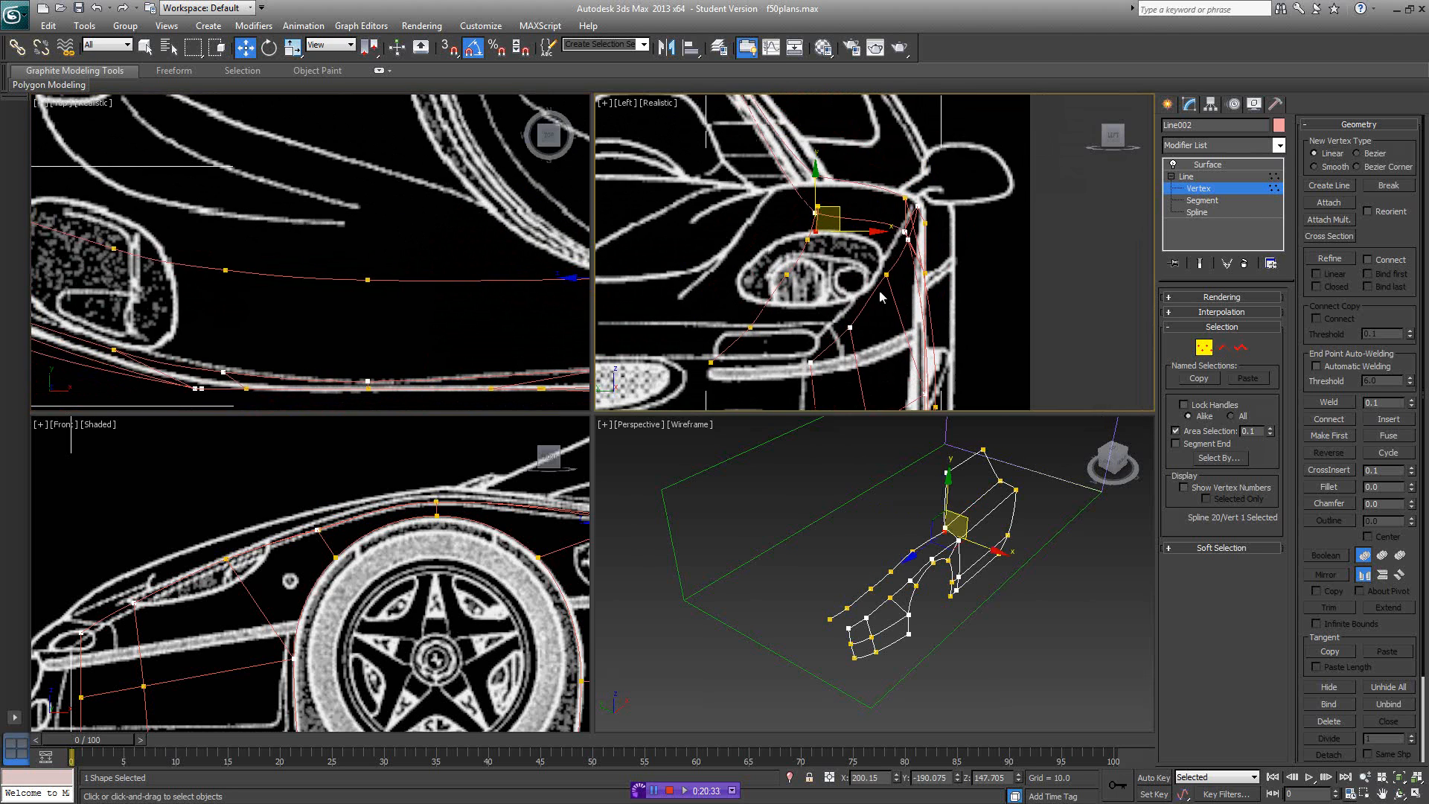
{"action": "left_click", "coordinate": [368, 281]}
{"action": "middle_click_drag", "start_coordinate": [825, 247], "coordinate": [909, 261]}
{"action": "scroll", "coordinate": [376, 275], "scroll_direction": "down", "scroll_amount": 3}
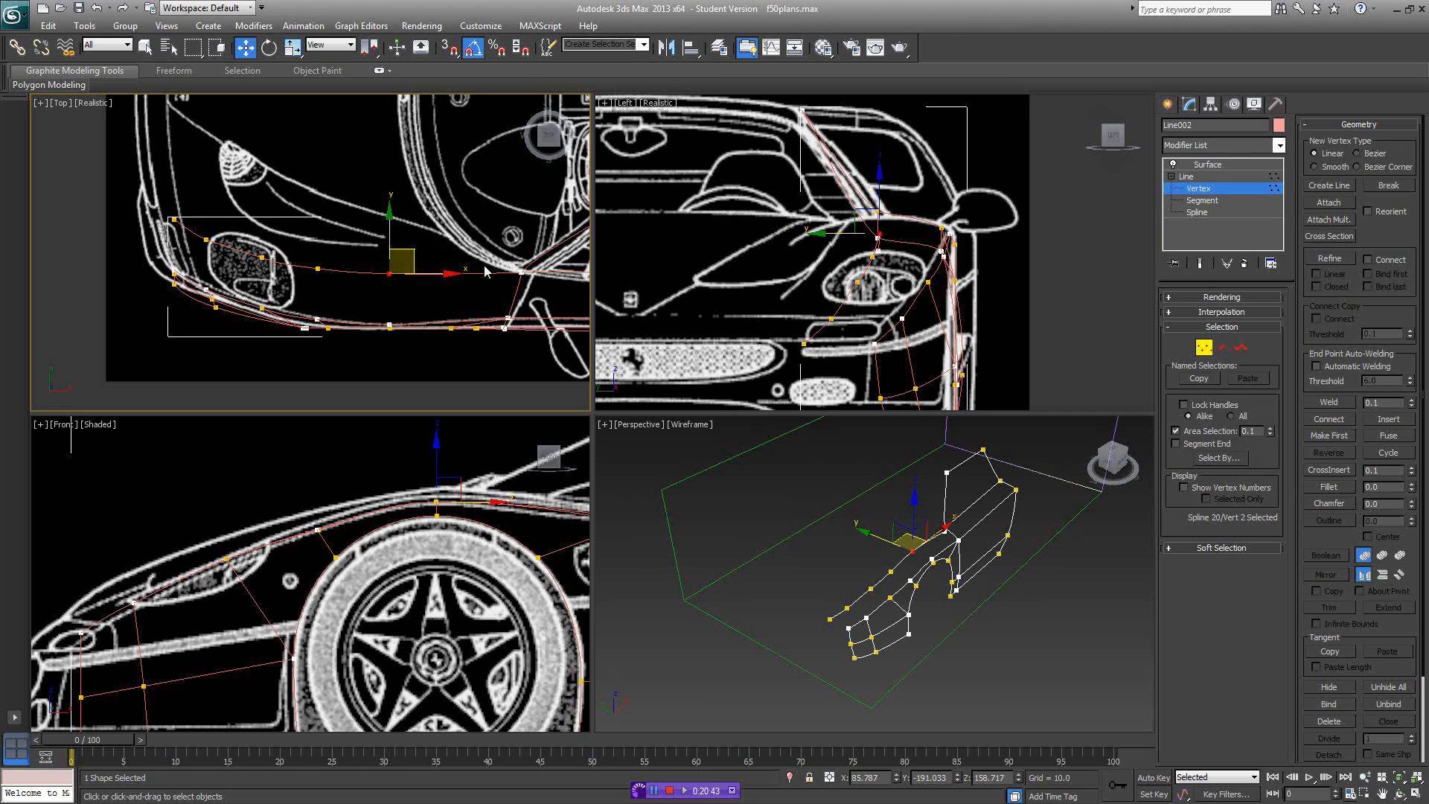
{"action": "key", "text": "alt"}
- Select the copied spline and copy it about 96 units further inward along Y, over the hood
{"action": "left_click", "coordinate": [1241, 347]}
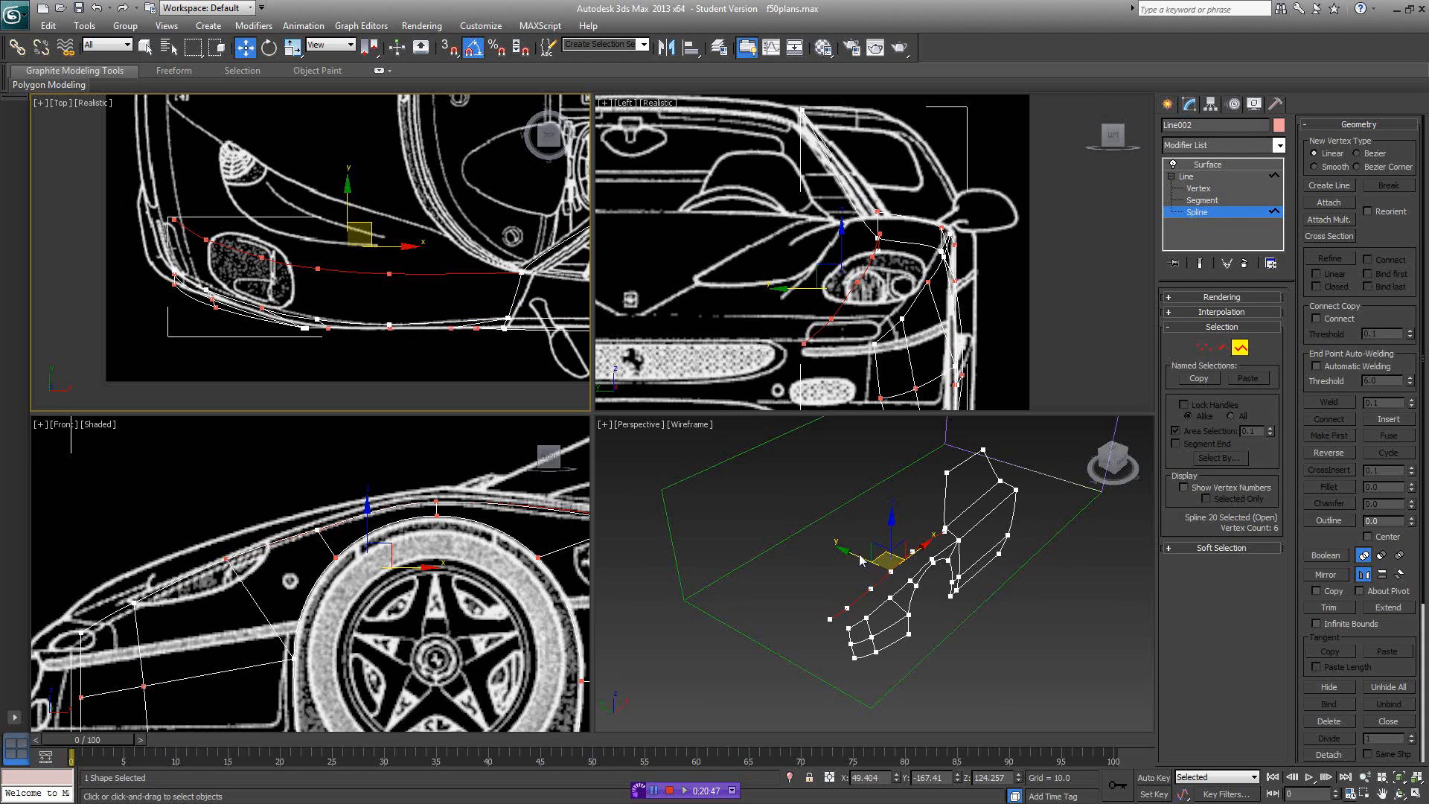
{"action": "left_click", "coordinate": [862, 560]}
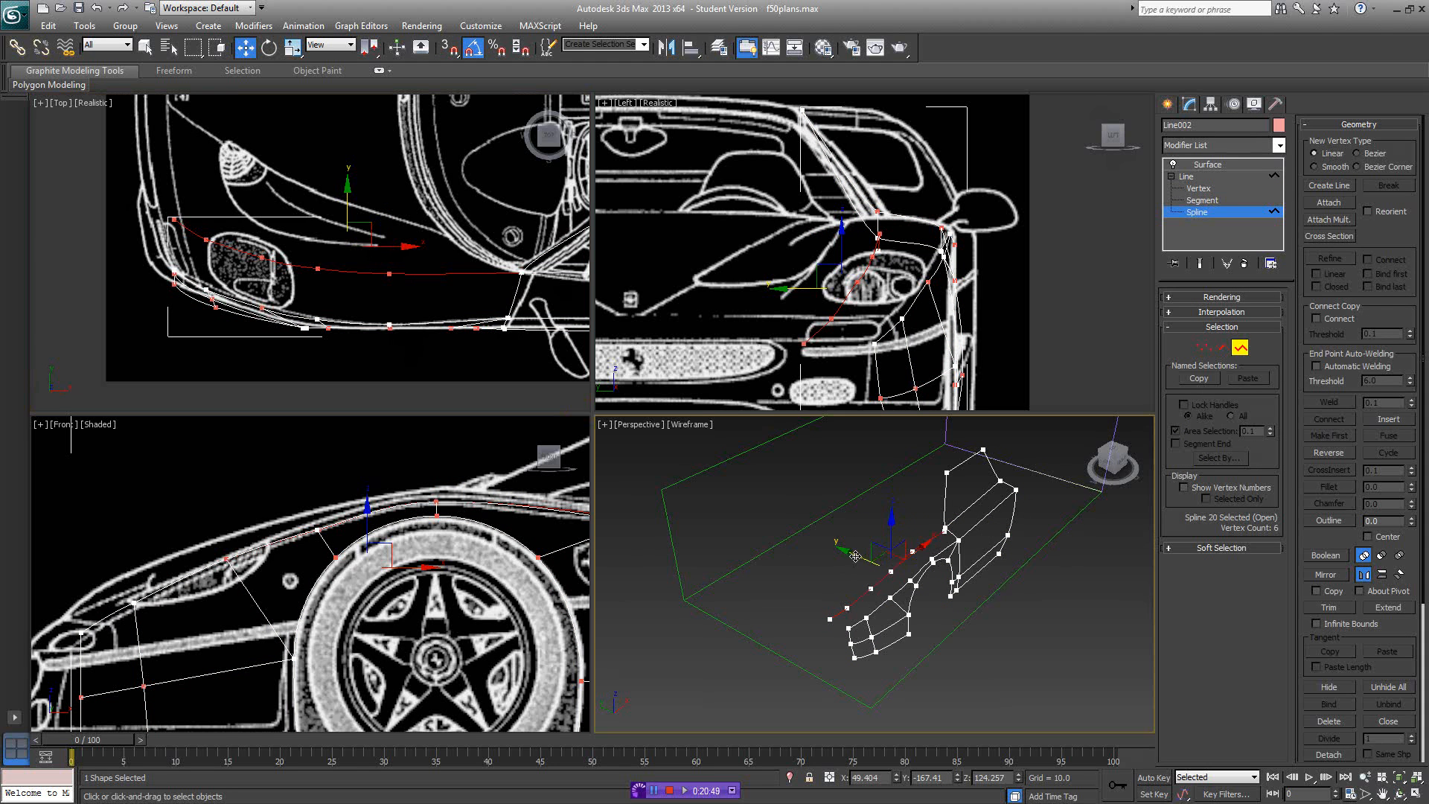
{"action": "left_click_drag", "start_coordinate": [856, 556], "coordinate": [817, 545], "text": "shift"}
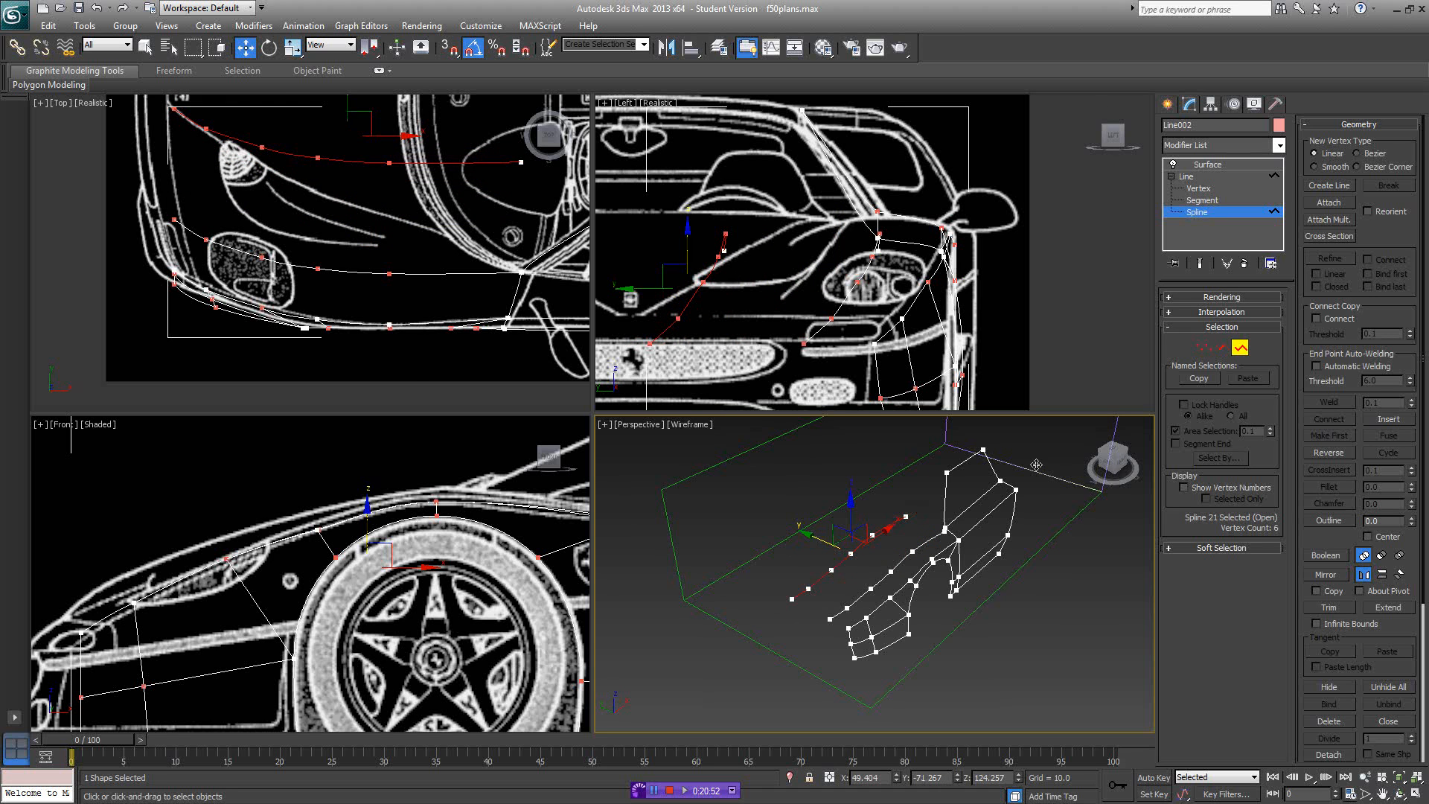
- In the Top view, move the middle vertices of the new hood spline outward onto the blueprint's hood line
{"action": "left_click", "coordinate": [1221, 348]}
{"action": "left_click", "coordinate": [1204, 348]}
{"action": "middle_click_drag", "start_coordinate": [479, 231], "coordinate": [509, 301]}
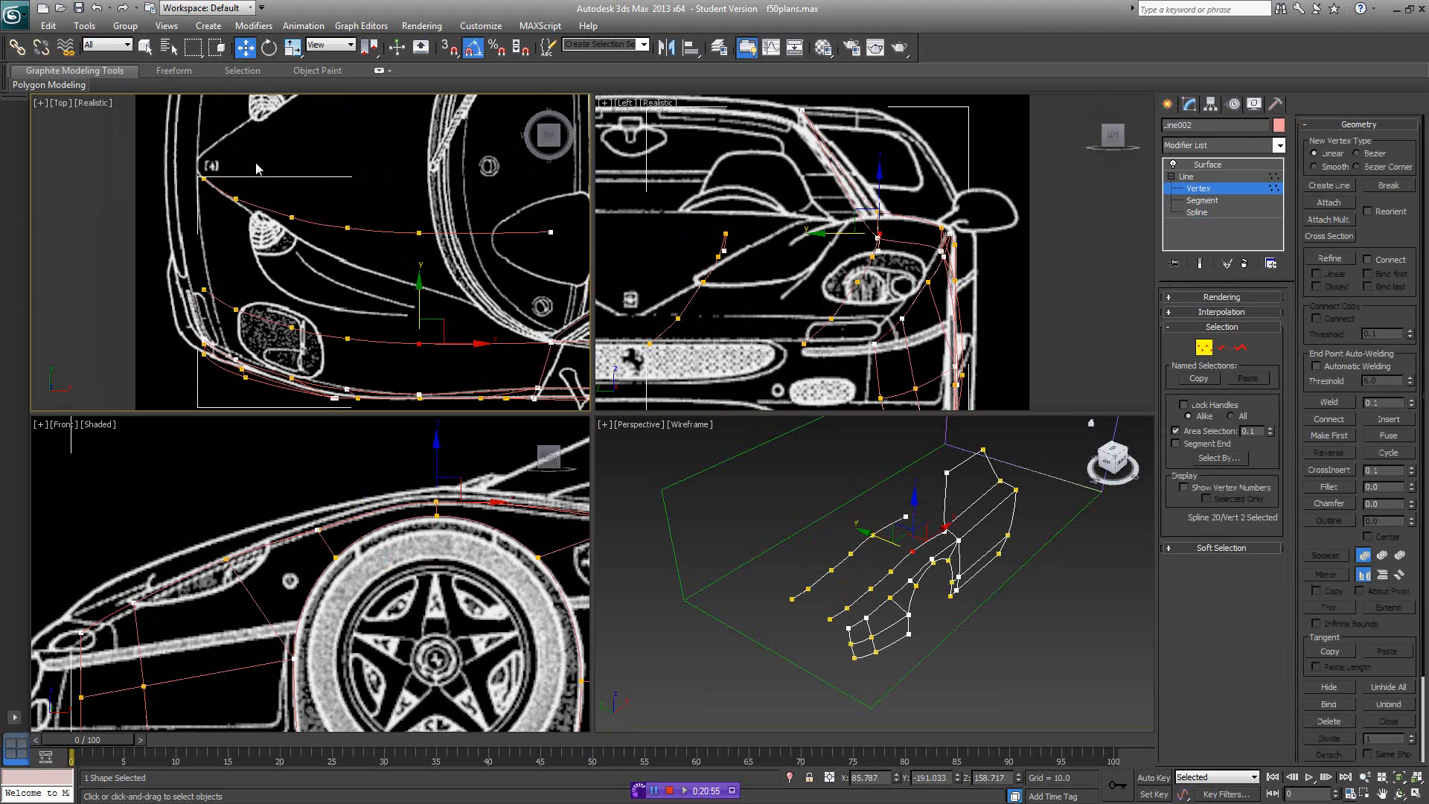
{"action": "left_click_drag", "start_coordinate": [256, 165], "coordinate": [347, 228]}
{"action": "left_click", "coordinate": [291, 217]}
{"action": "left_click", "coordinate": [347, 228]}
{"action": "left_click", "coordinate": [419, 233]}
{"action": "left_click_drag", "start_coordinate": [421, 192], "coordinate": [421, 242]}
- Move the hood spline's rear end vertex to the windshield base and shift the two vertices ahead of it forward along the hood line
{"action": "left_click", "coordinate": [550, 233]}
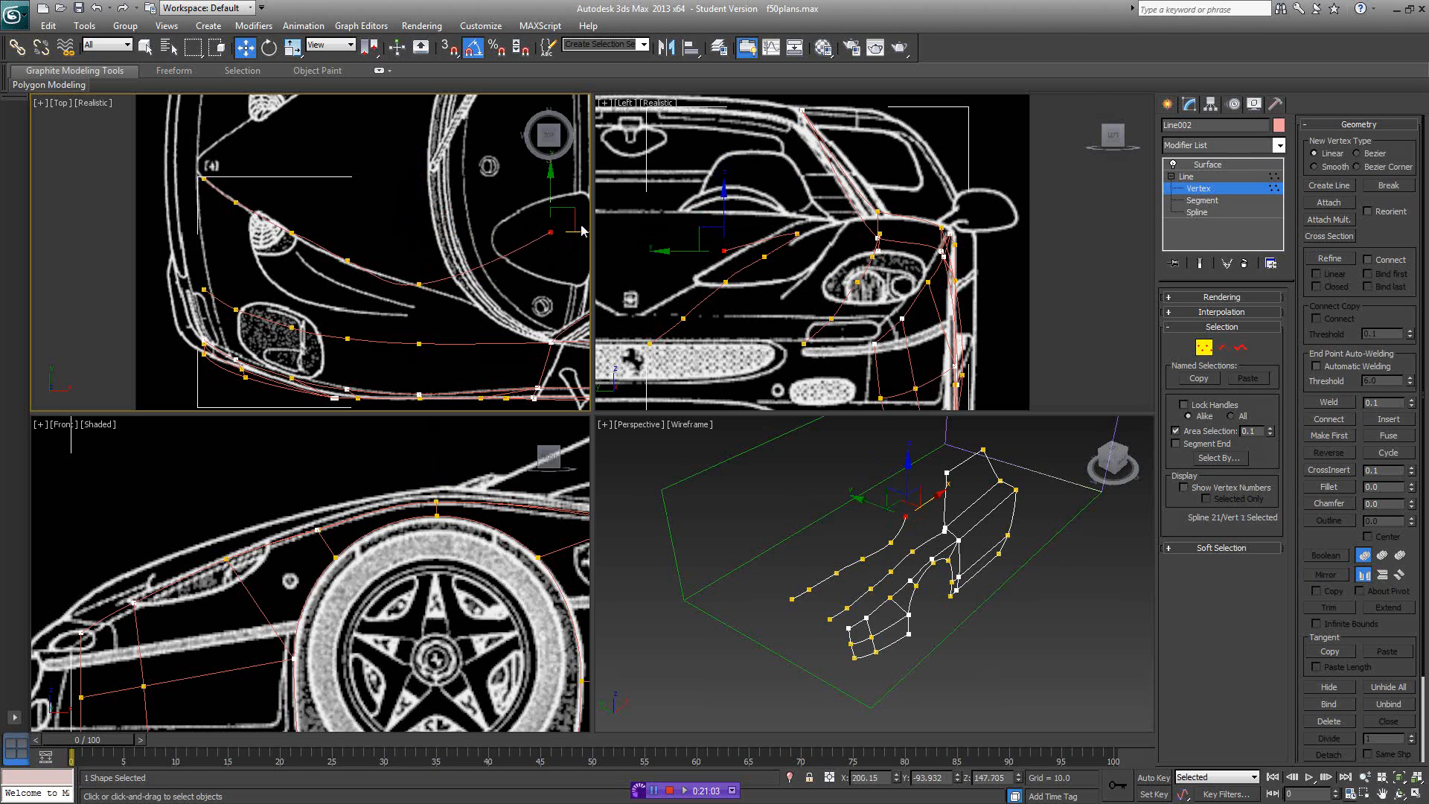
{"action": "left_click_drag", "start_coordinate": [562, 219], "coordinate": [501, 289]}
{"action": "left_click", "coordinate": [419, 284]}
{"action": "left_click", "coordinate": [347, 261], "text": "ctrl"}
{"action": "left_click_drag", "start_coordinate": [372, 249], "coordinate": [357, 246]}
- Place the hood spline's fourth vertex on the hood line beside the vent and adjust its tangent handle to match the blueprint
{"action": "left_click", "coordinate": [292, 234]}
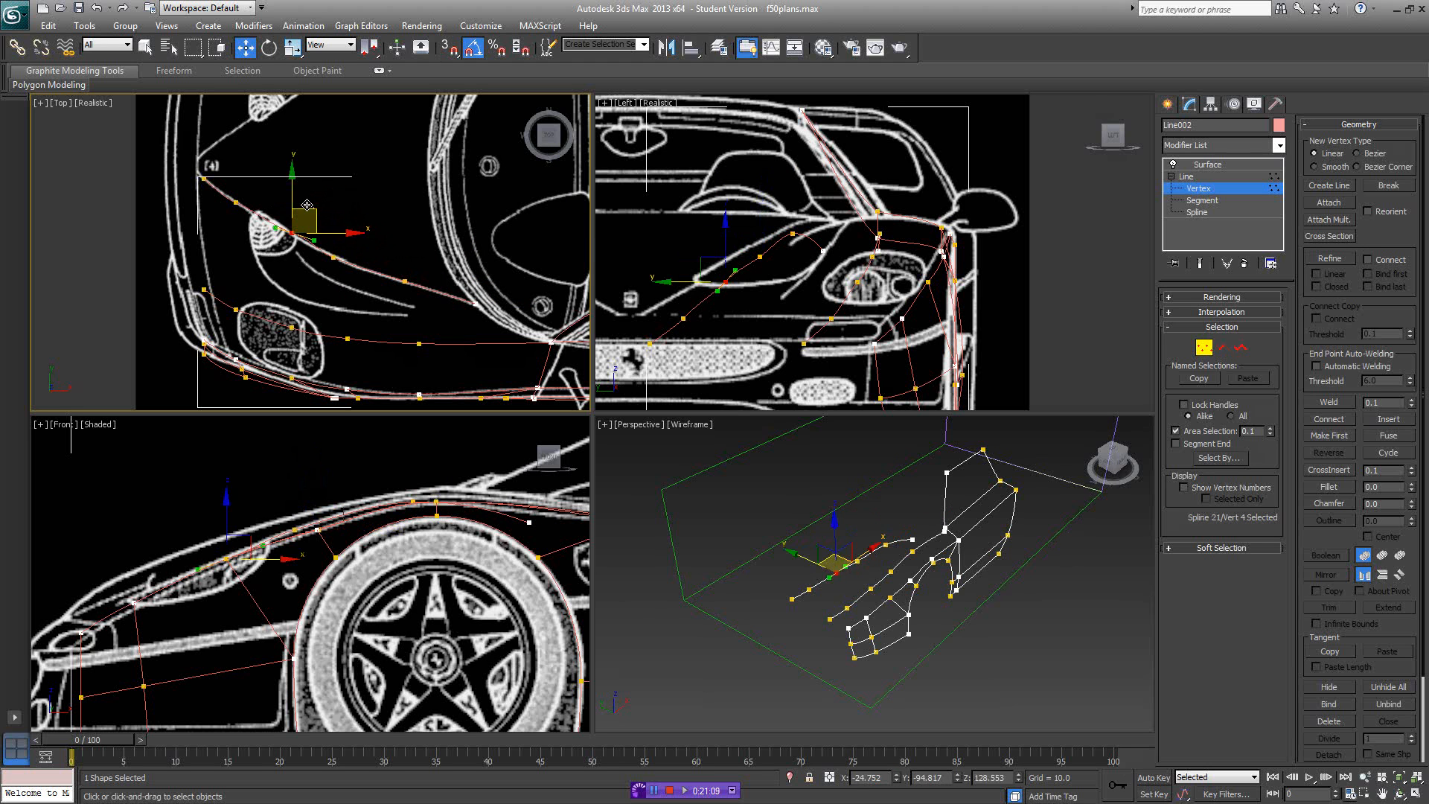
{"action": "left_click_drag", "start_coordinate": [307, 204], "coordinate": [299, 199]}
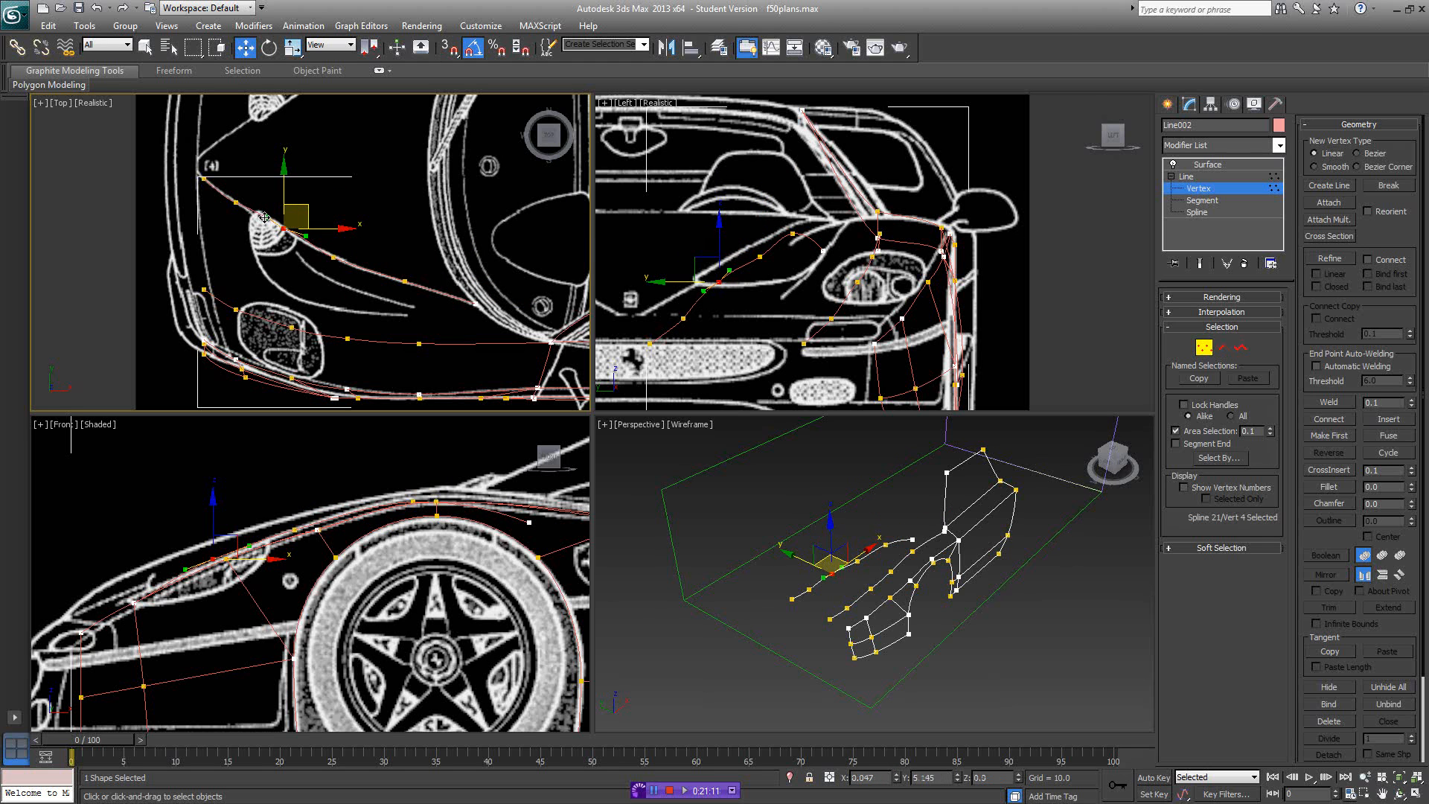
{"action": "middle_click_drag", "start_coordinate": [265, 222], "coordinate": [334, 238]}
{"action": "scroll", "coordinate": [320, 237], "scroll_direction": "up", "scroll_amount": 6}
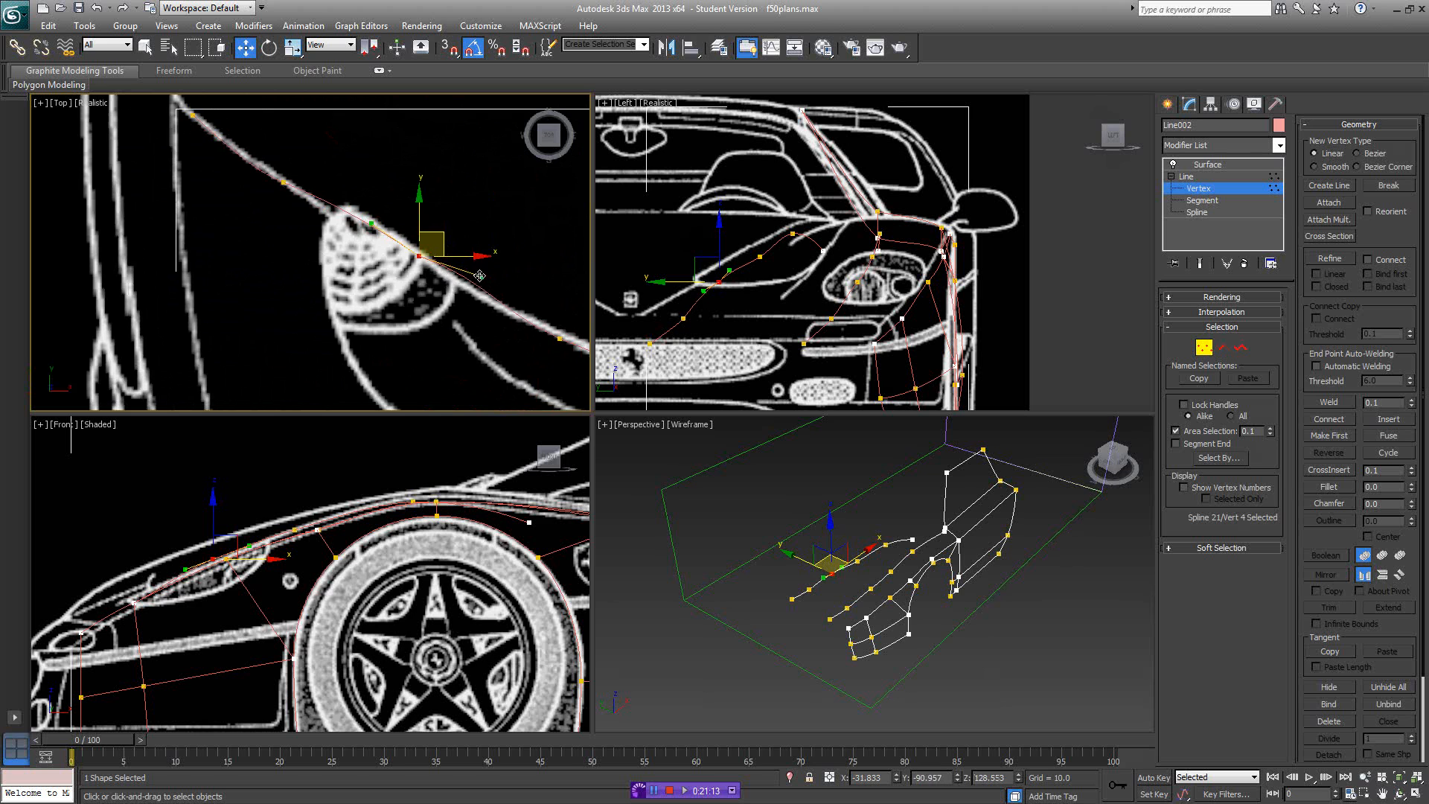
{"action": "left_click_drag", "start_coordinate": [480, 275], "coordinate": [478, 285]}
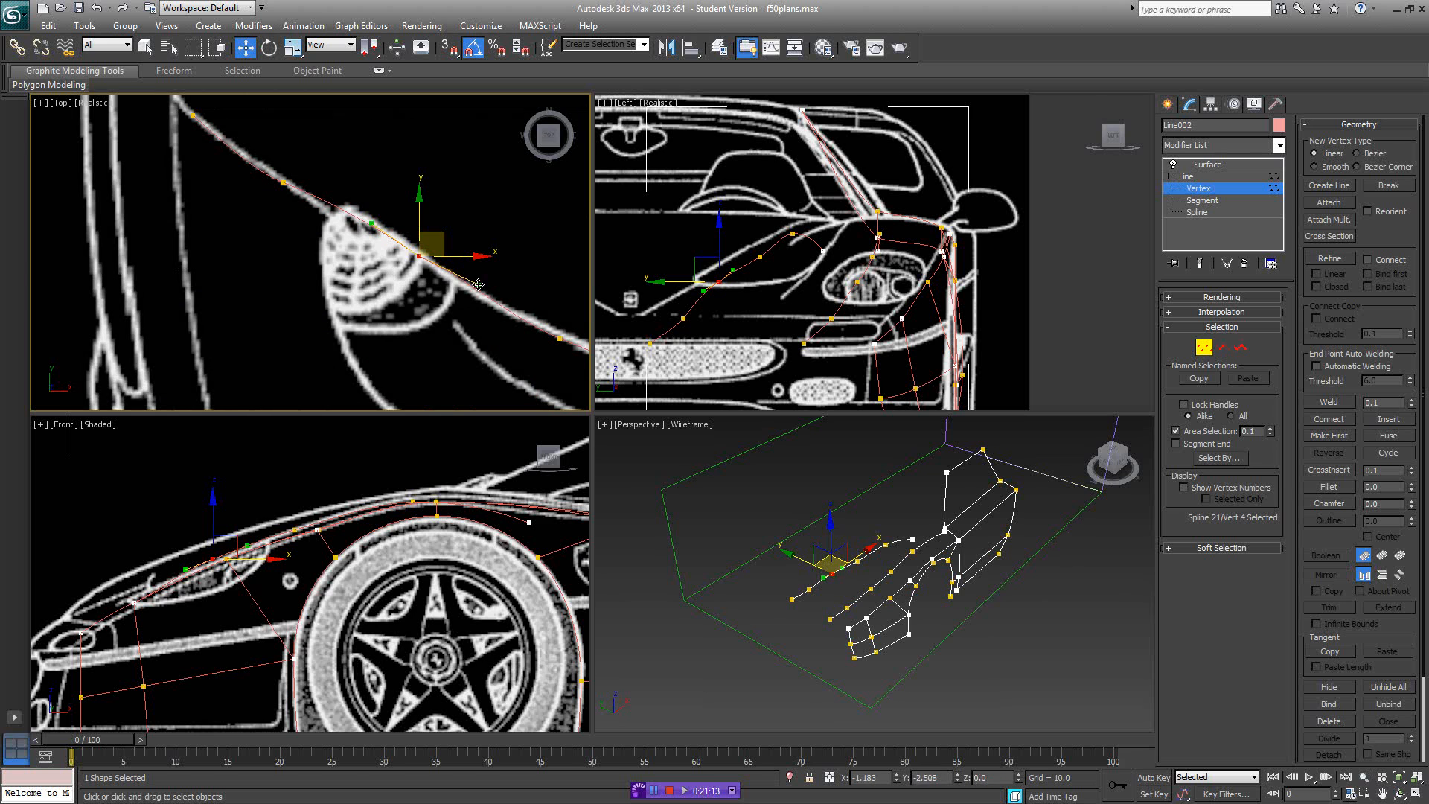
{"action": "left_click", "coordinate": [403, 176]}
{"action": "left_click_drag", "start_coordinate": [439, 239], "coordinate": [437, 242]}
{"action": "middle_click_drag", "start_coordinate": [786, 306], "coordinate": [848, 273]}
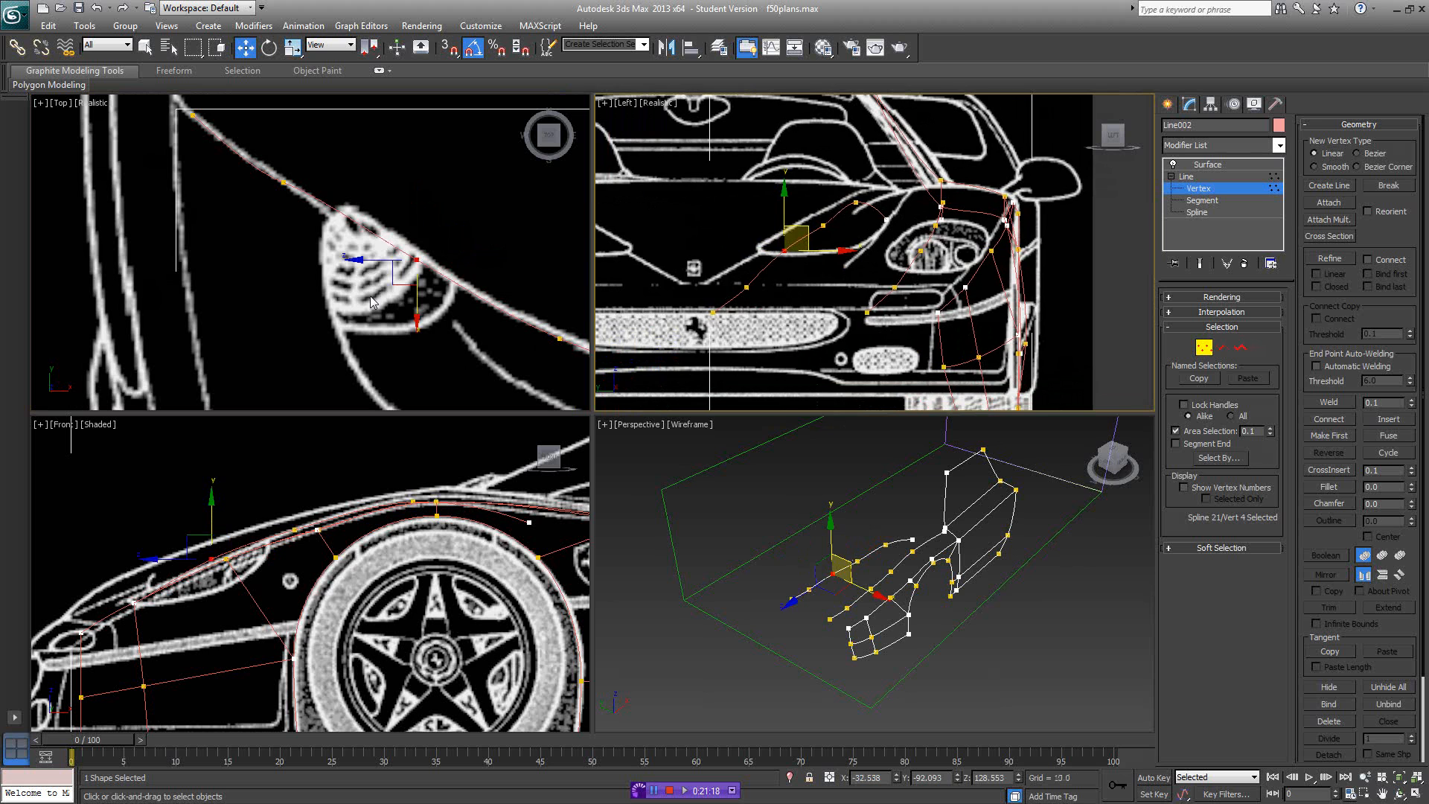
{"action": "key", "text": "]"}
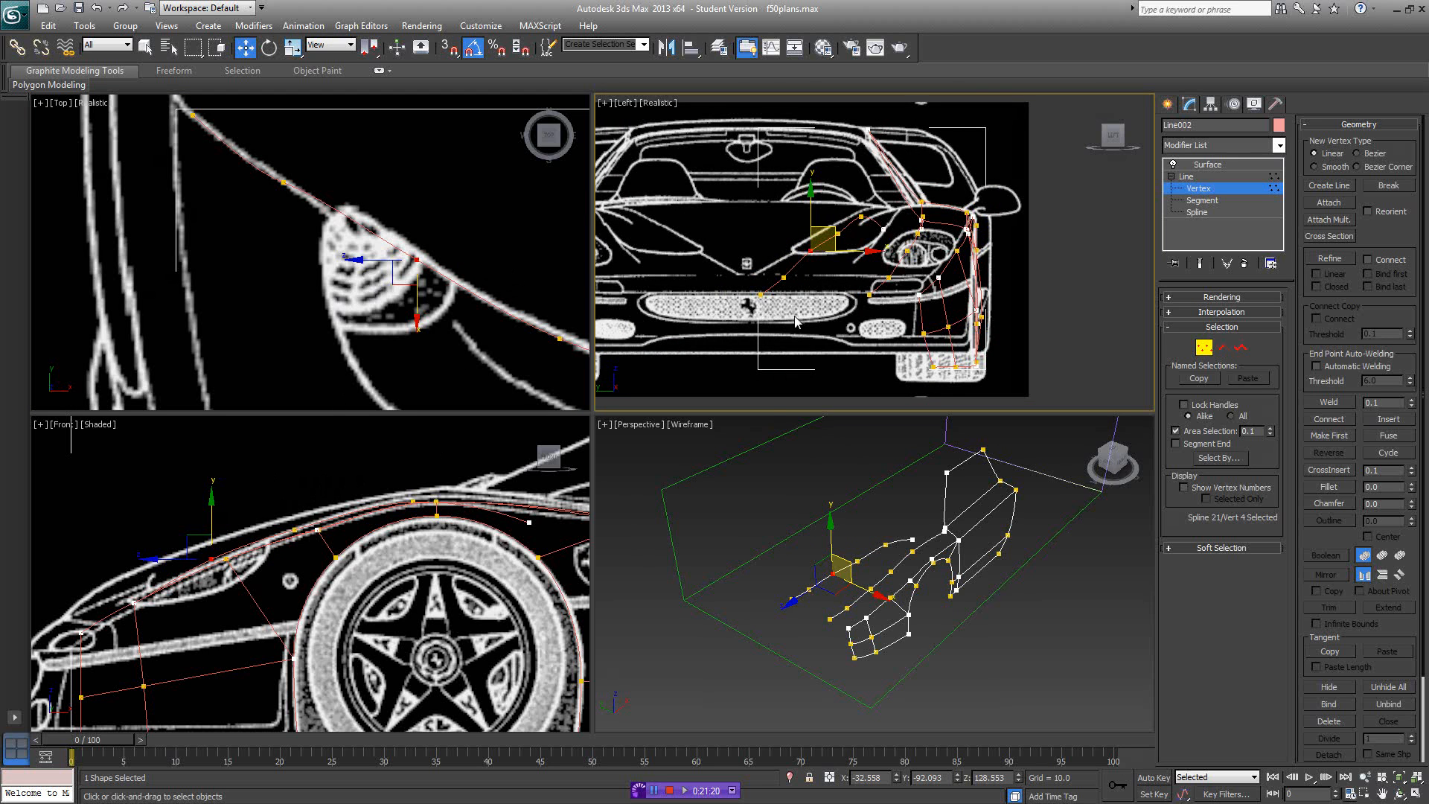
- In the Top view, nudge the hood spline's second vertex from the rear about 1.3 units outward along Y onto the hood line
{"action": "scroll", "coordinate": [802, 311], "scroll_direction": "up", "scroll_amount": 2}
{"action": "left_click", "coordinate": [743, 287]}
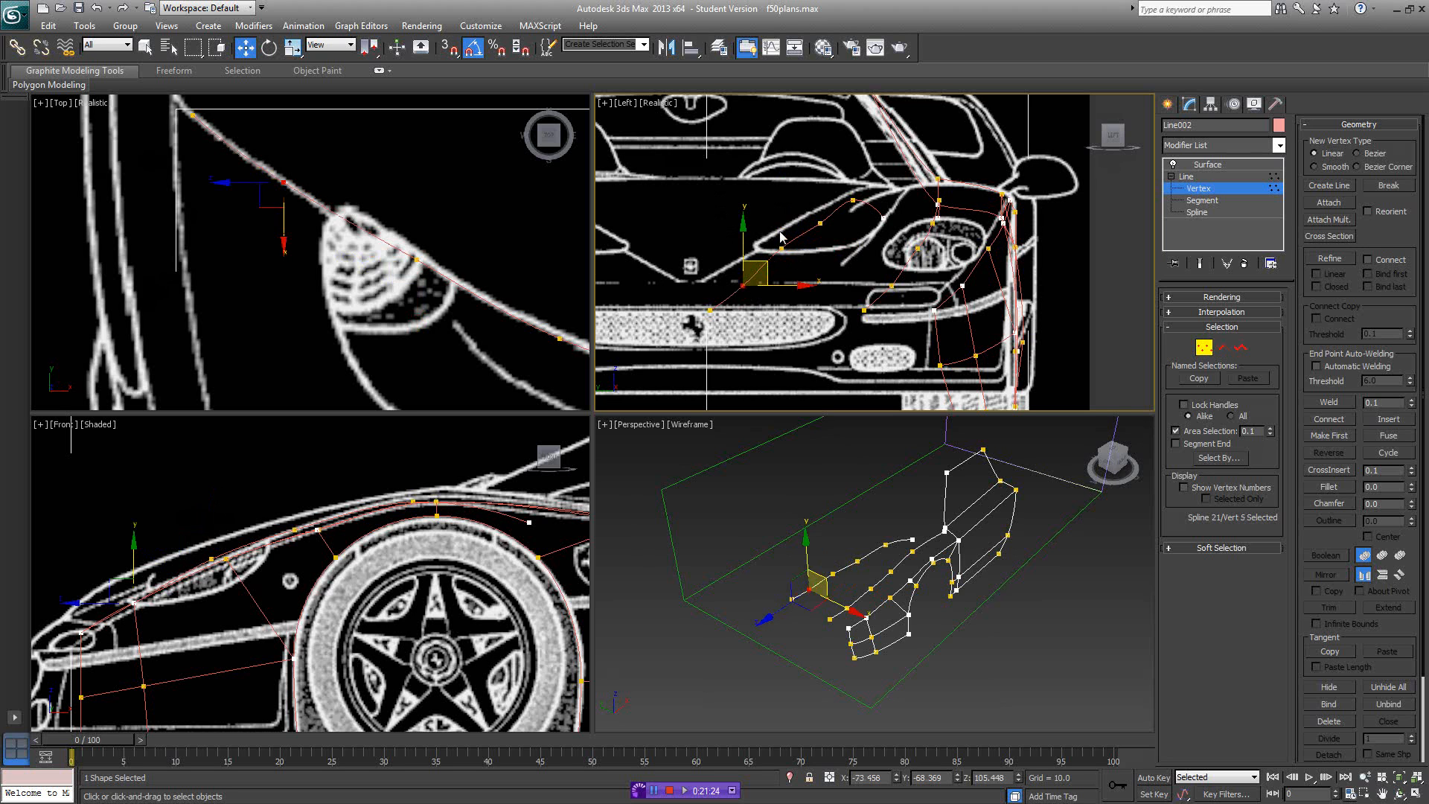
{"action": "left_click", "coordinate": [819, 223]}
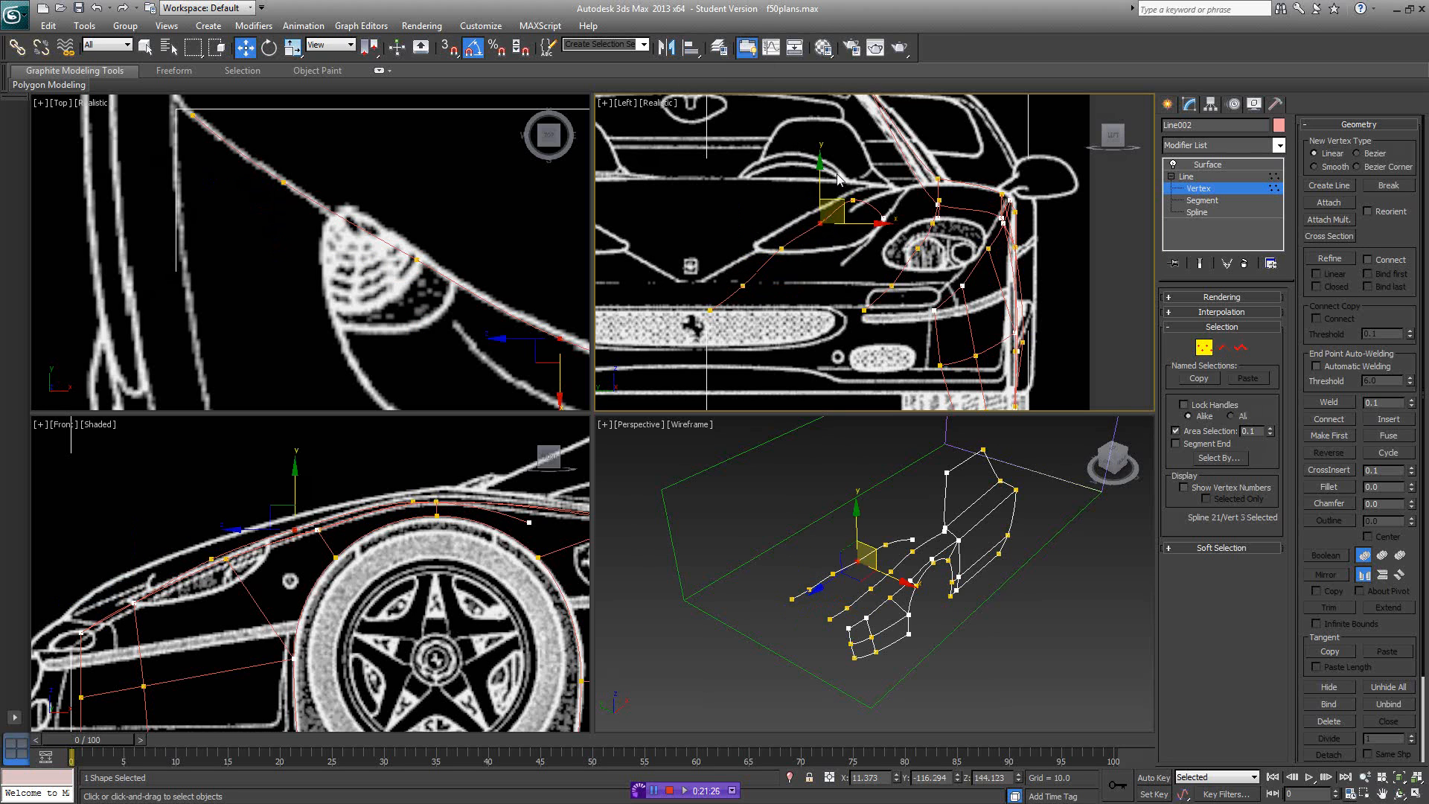
{"action": "left_click", "coordinate": [855, 201]}
{"action": "scroll", "coordinate": [354, 335], "scroll_direction": "down", "scroll_amount": 2}
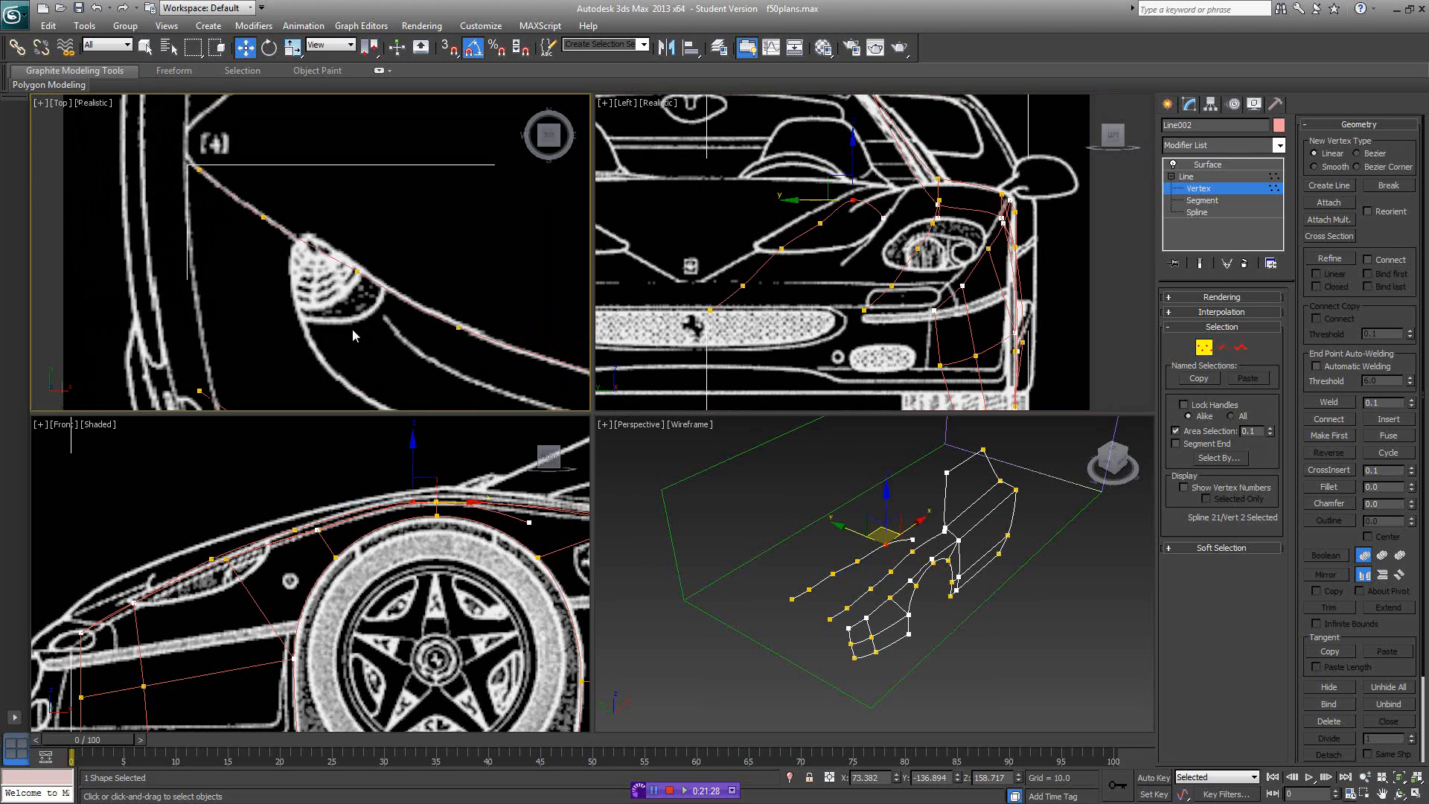
{"action": "middle_click_drag", "start_coordinate": [454, 318], "coordinate": [331, 254]}
{"action": "scroll", "coordinate": [331, 254], "scroll_direction": "down", "scroll_amount": 2}
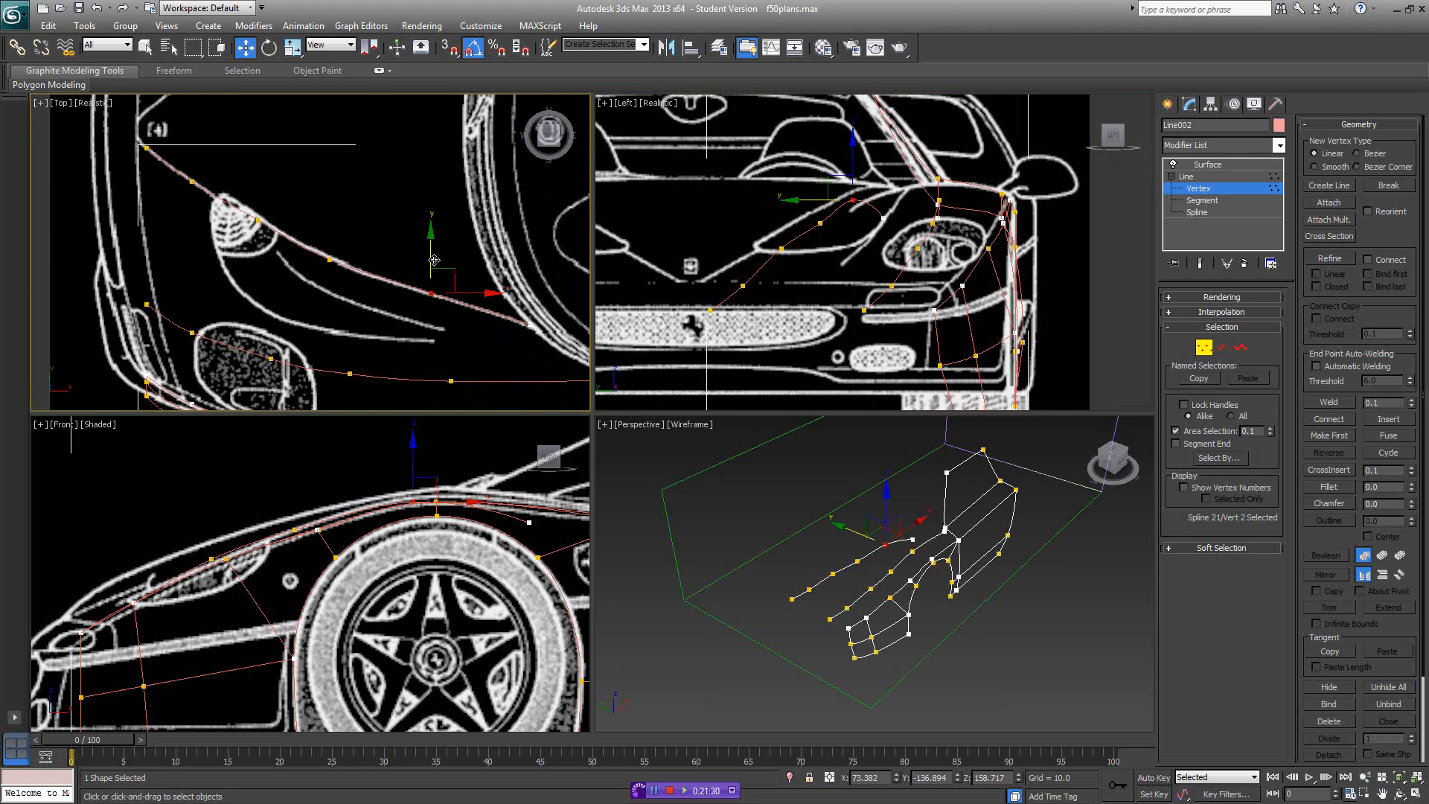
{"action": "left_click_drag", "start_coordinate": [434, 260], "coordinate": [434, 263]}
{"action": "middle_click_drag", "start_coordinate": [881, 563], "coordinate": [759, 551], "text": "alt"}
{"action": "middle_click_drag", "start_coordinate": [428, 329], "coordinate": [398, 317]}
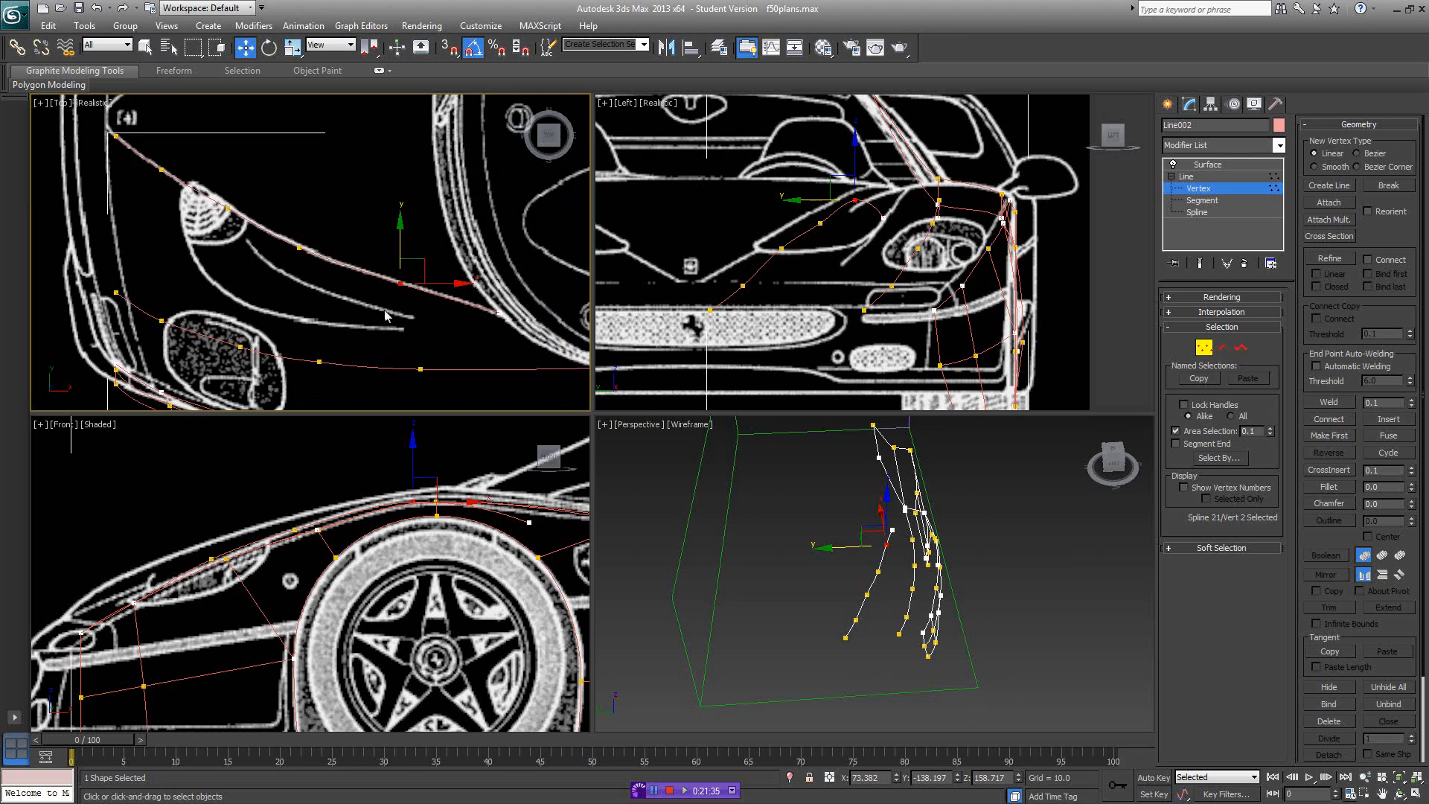
- Shift the hood spline's fourth vertex slightly down and forward in the wireframe Front view to about X -34.9, Z 124.6
{"action": "key", "text": "F3"}
{"action": "left_click_drag", "start_coordinate": [208, 244], "coordinate": [217, 195]}
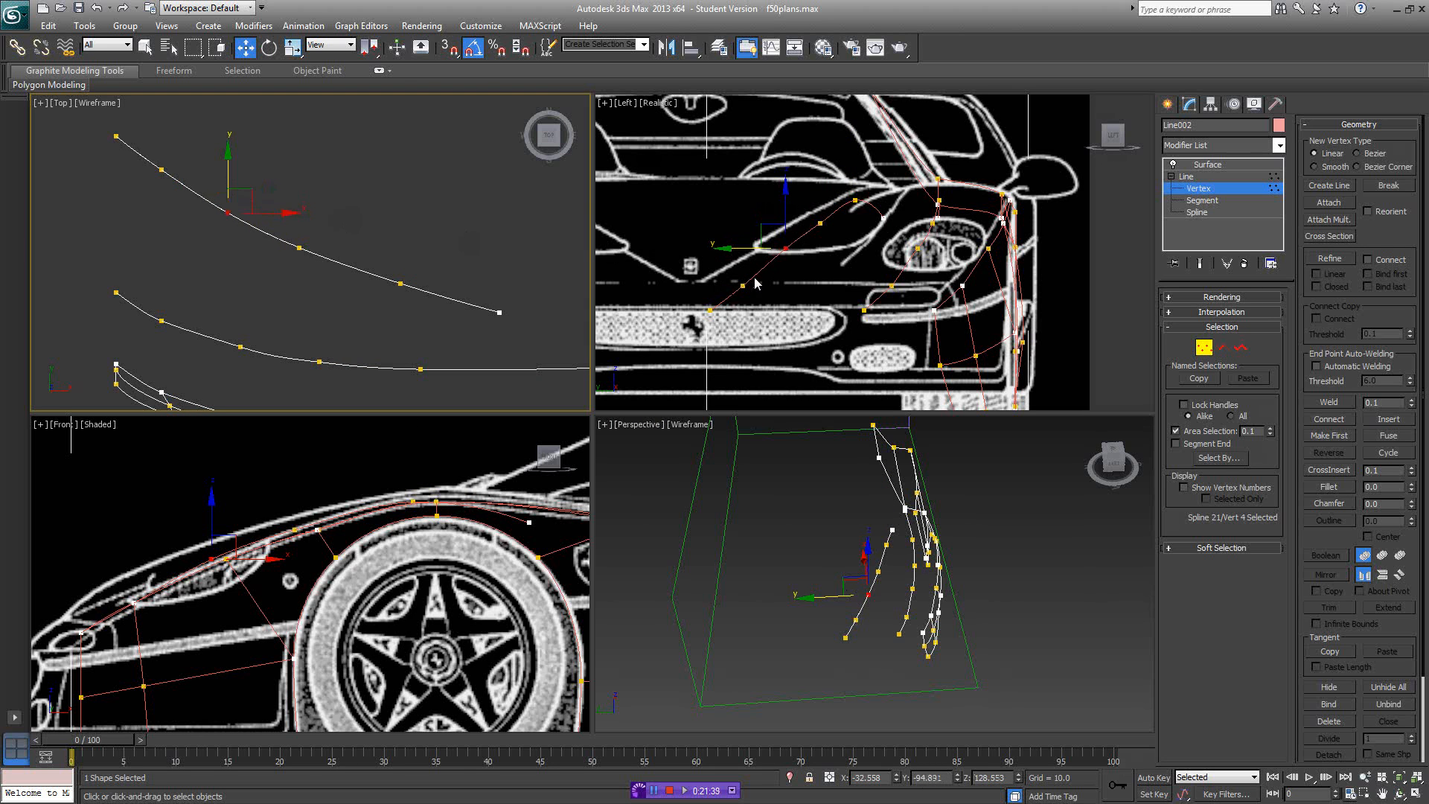
{"action": "middle_click_drag", "start_coordinate": [325, 552], "coordinate": [363, 541]}
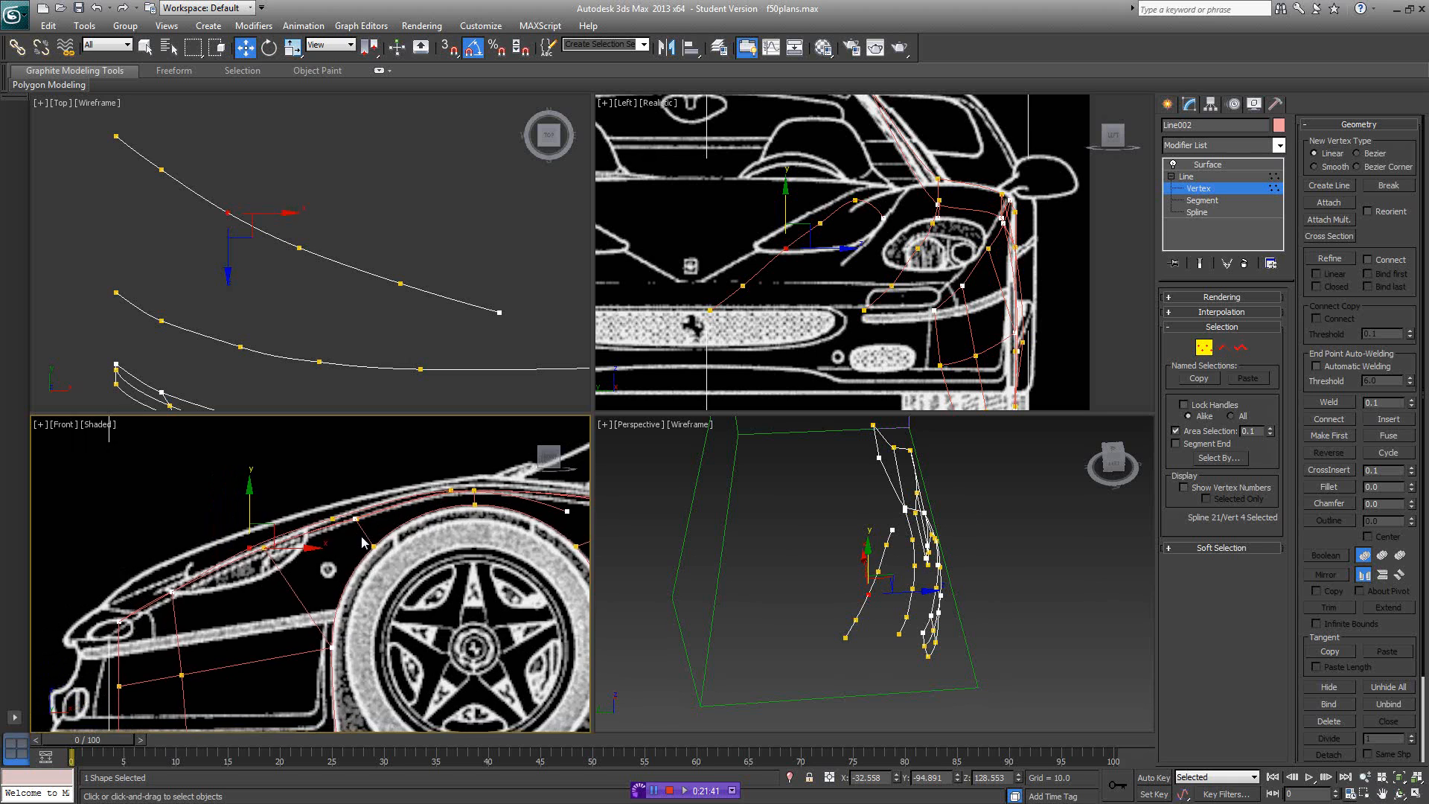
{"action": "key", "text": "F3"}
{"action": "middle_click_drag", "start_coordinate": [269, 562], "coordinate": [307, 530]}
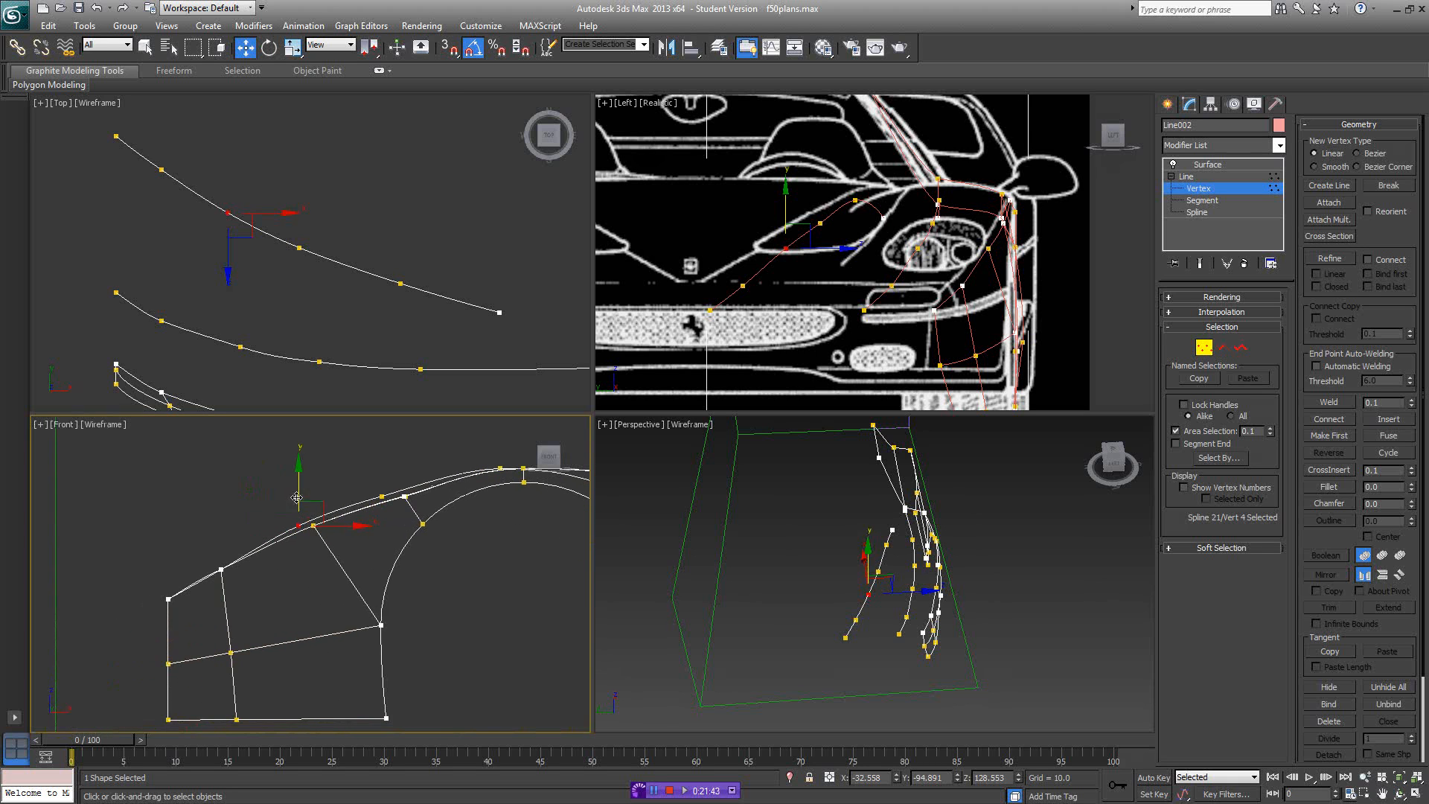
{"action": "mouse_move", "coordinate": [314, 509]}
{"action": "left_mouse_down"}
{"action": "mouse_move", "coordinate": [331, 496]}
{"action": "mouse_move", "coordinate": [316, 506]}
{"action": "left_mouse_up"}
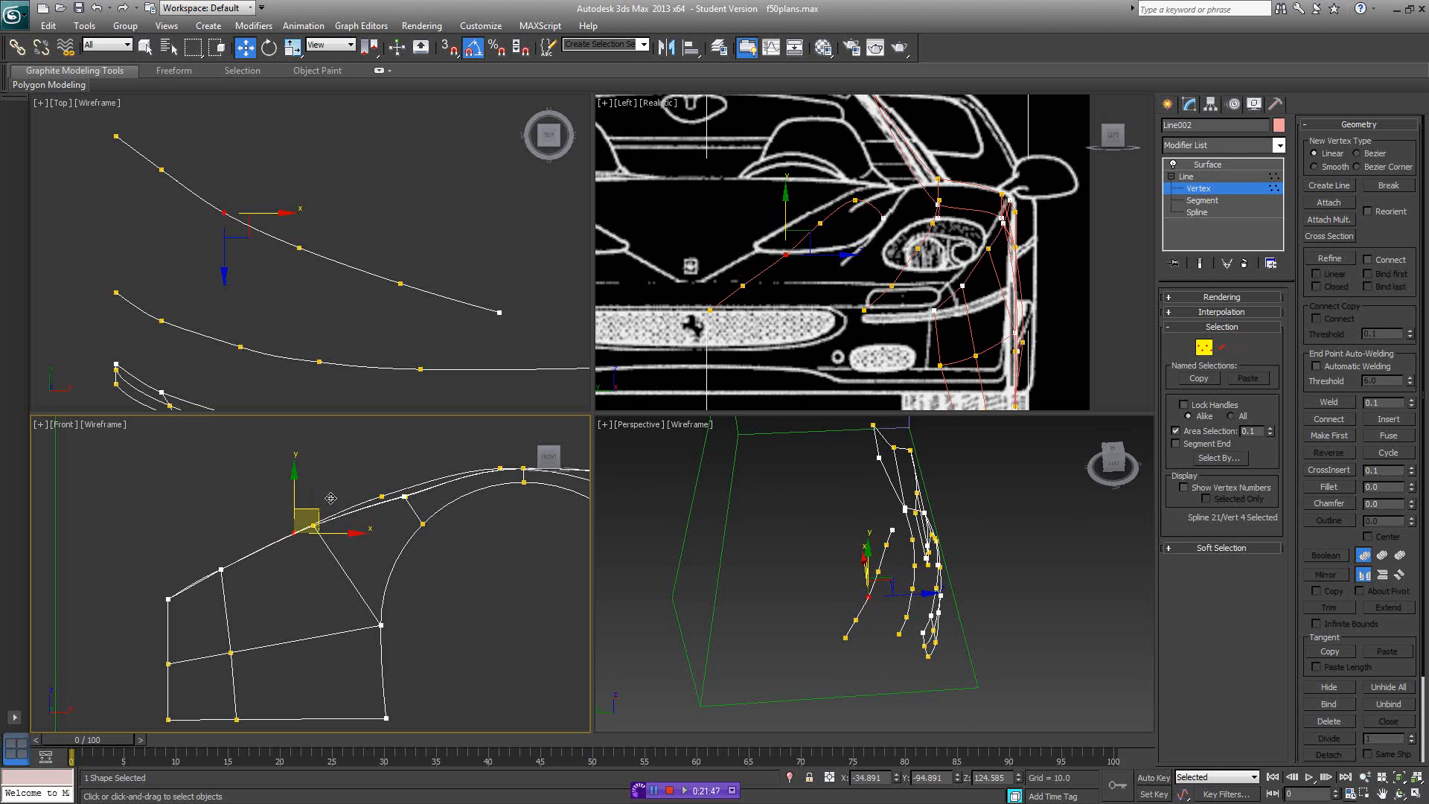
- In the Front view, nudge the fender vertices above the front of the wheel arch and the hood spline's third vertex to even the profile
{"action": "left_click", "coordinate": [382, 496]}
{"action": "scroll", "coordinate": [432, 492], "scroll_direction": "up", "scroll_amount": 5}
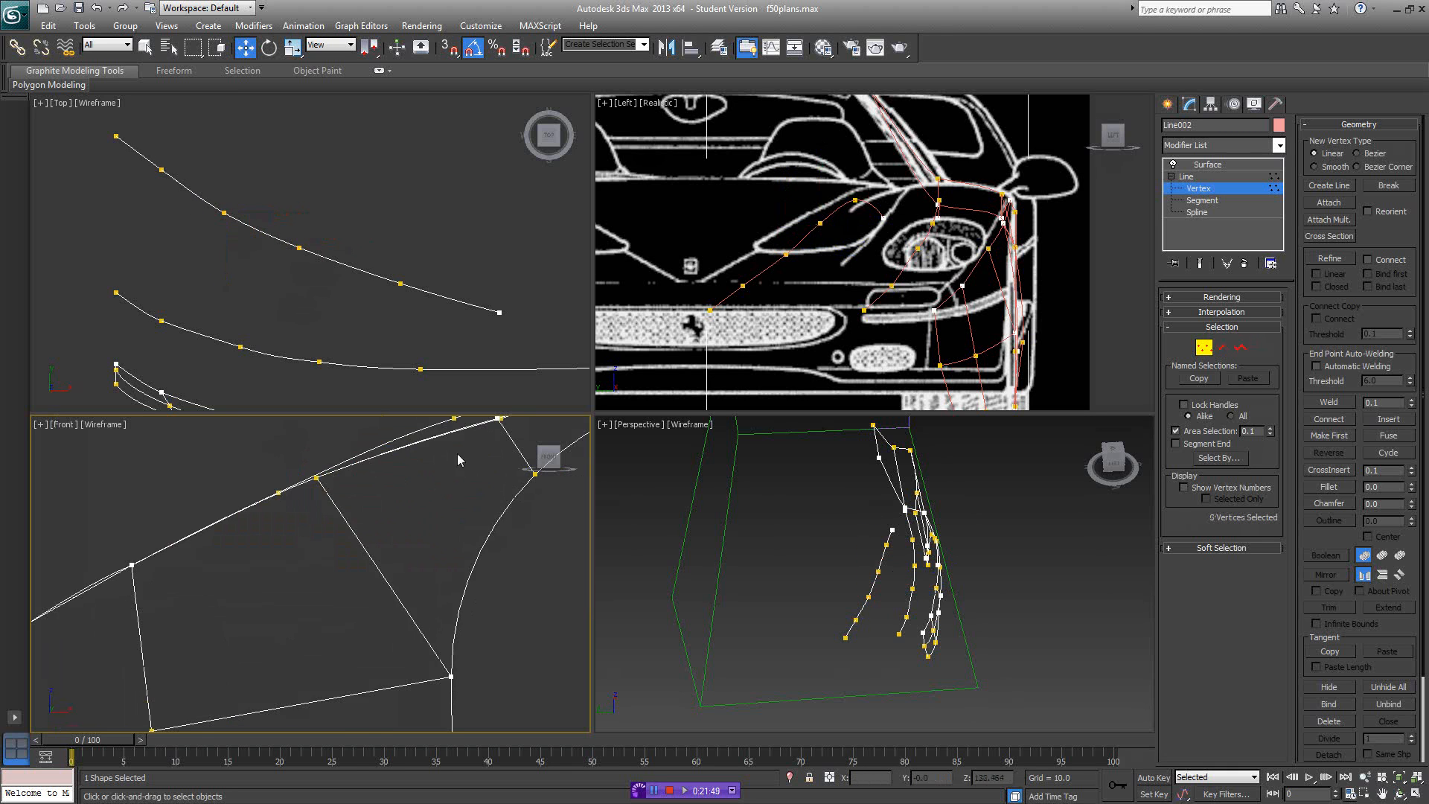
{"action": "left_click", "coordinate": [424, 504]}
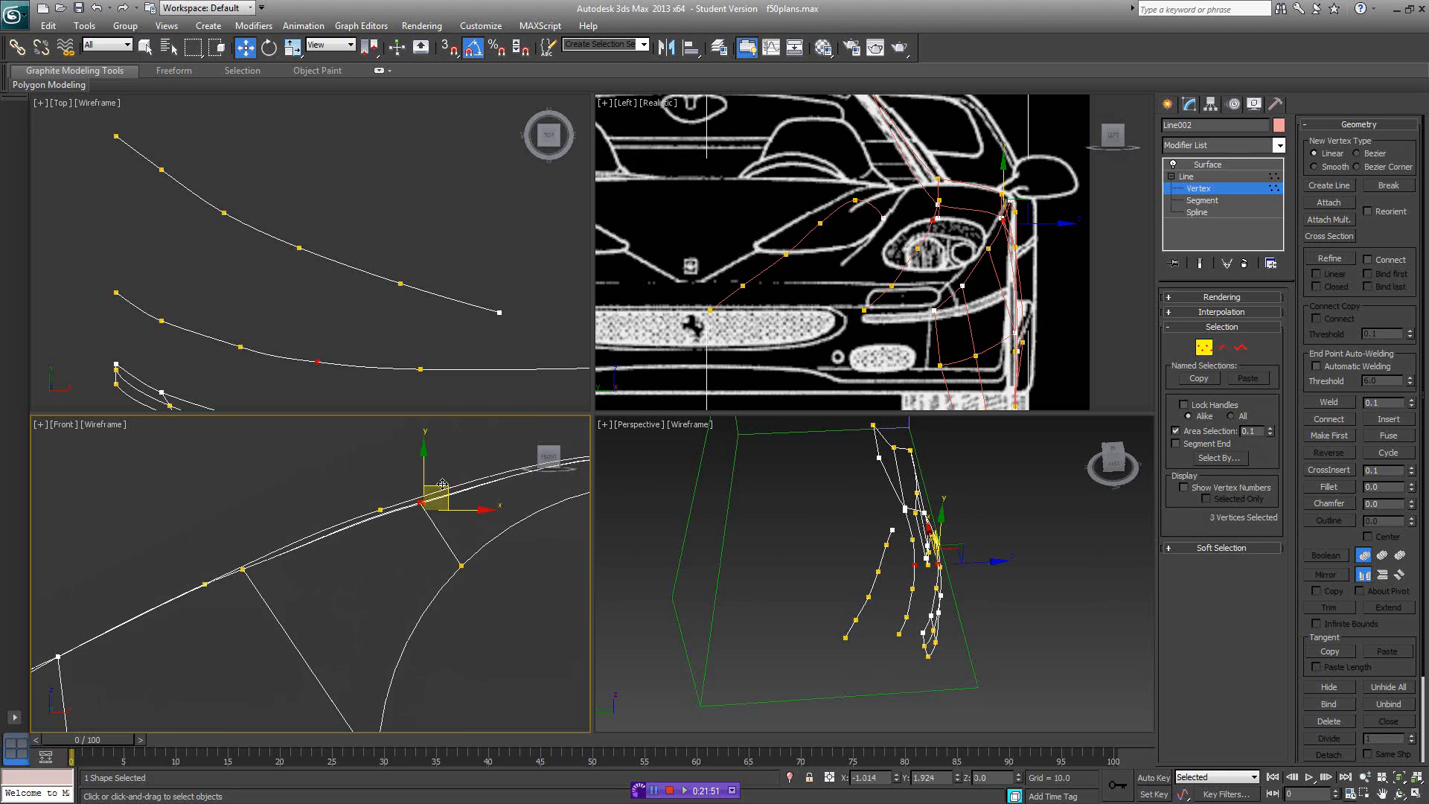
{"action": "left_click", "coordinate": [382, 510]}
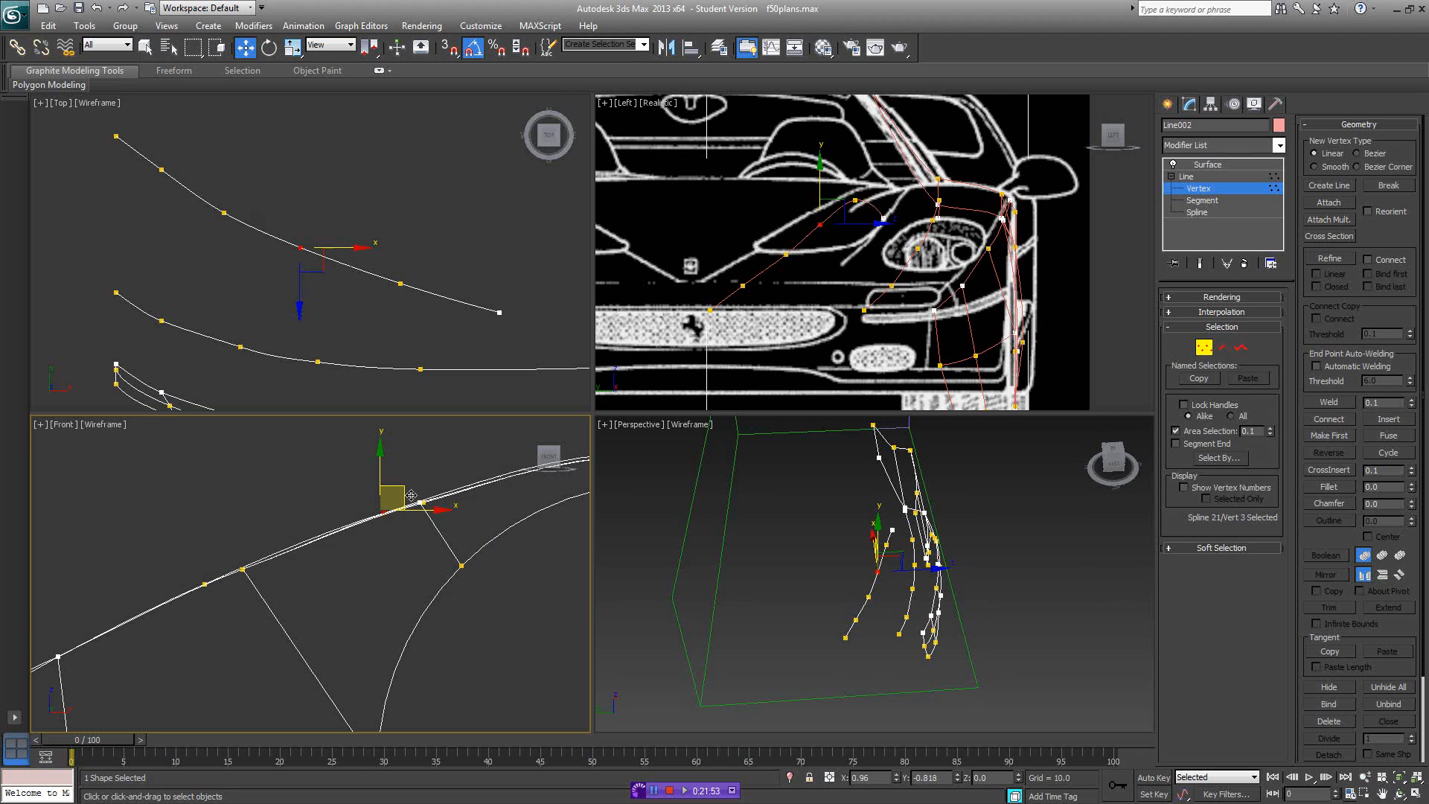
- Examine the complete hood spline in the Front, Top and Perspective views, with the blueprint shown again in the Top view
{"action": "middle_click_drag", "start_coordinate": [412, 496], "coordinate": [142, 556]}
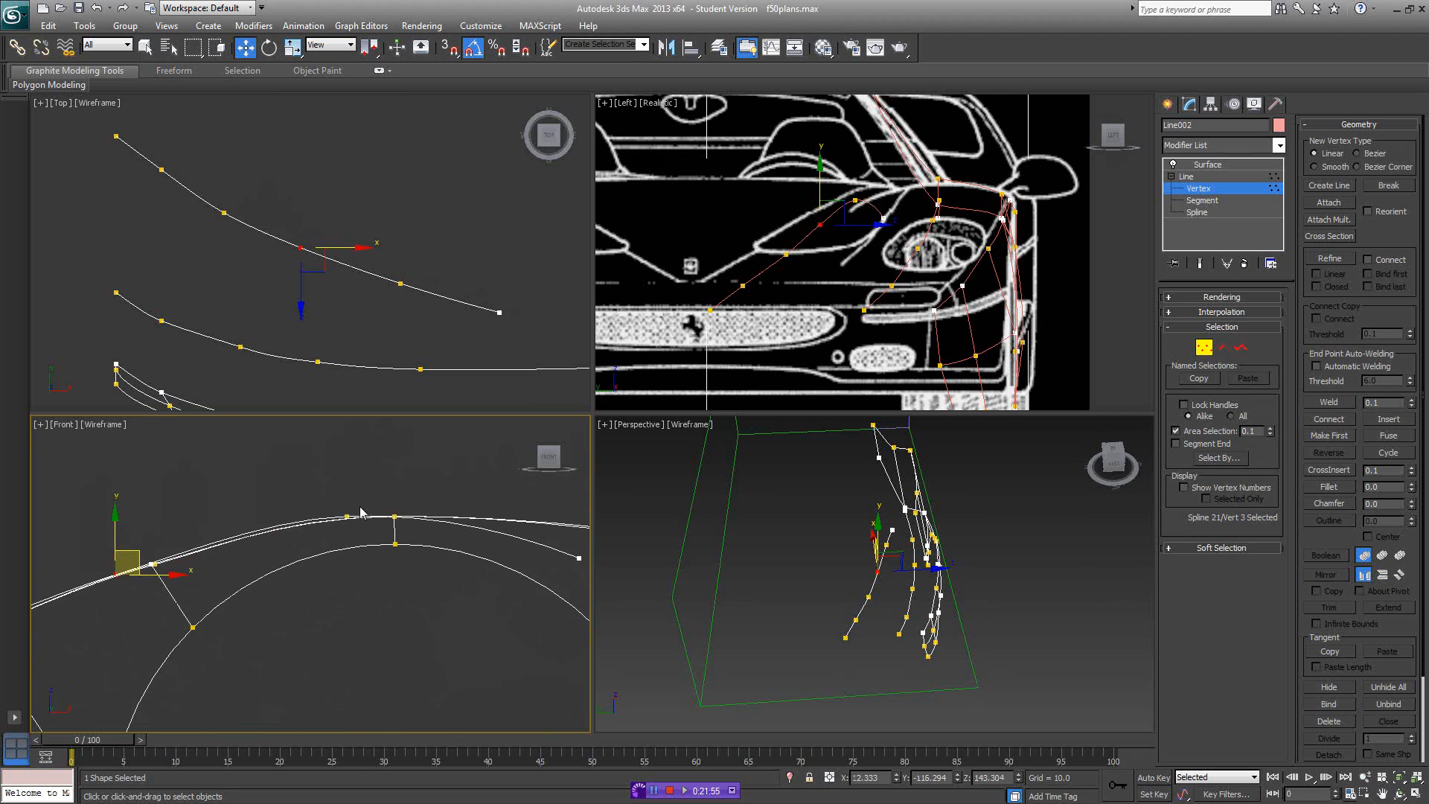
{"action": "middle_click_drag", "start_coordinate": [487, 531], "coordinate": [318, 512]}
{"action": "scroll", "coordinate": [358, 519], "scroll_direction": "down", "scroll_amount": 2}
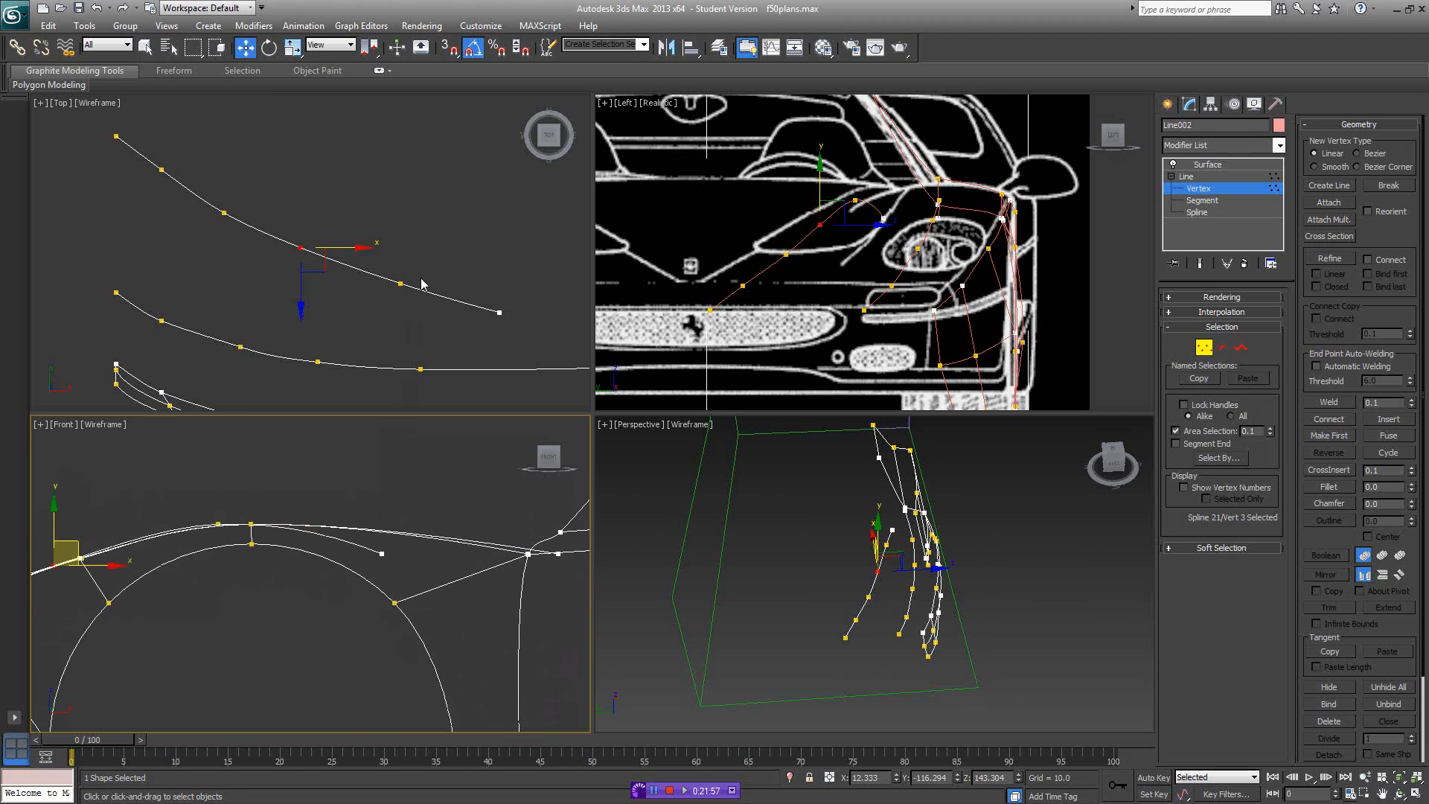
{"action": "scroll", "coordinate": [429, 236], "scroll_direction": "down", "scroll_amount": 2}
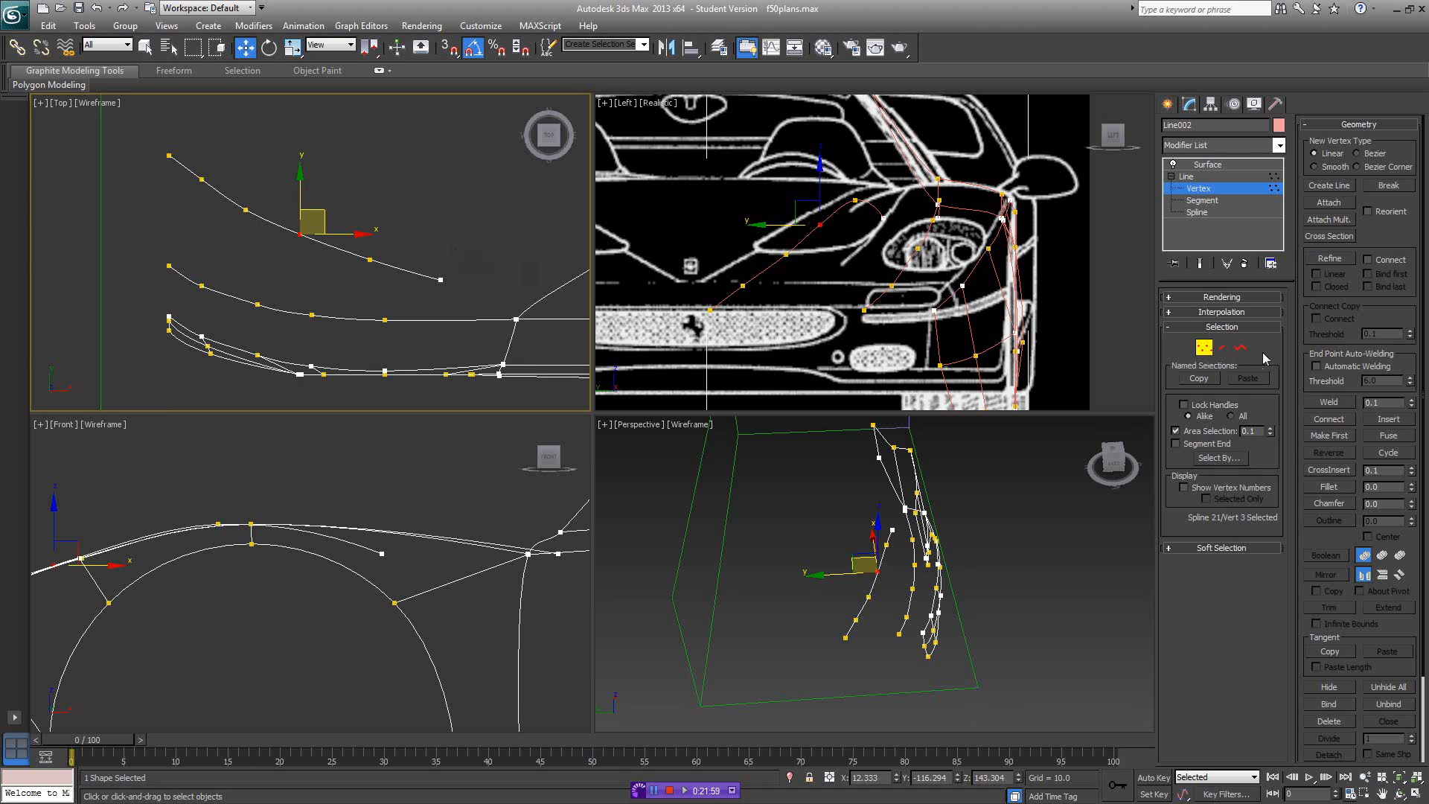
{"action": "left_click", "coordinate": [1241, 348]}
{"action": "scroll", "coordinate": [391, 553], "scroll_direction": "down", "scroll_amount": 4}
{"action": "middle_click_drag", "start_coordinate": [317, 541], "coordinate": [448, 515]}
{"action": "middle_click_drag", "start_coordinate": [986, 536], "coordinate": [970, 553]}
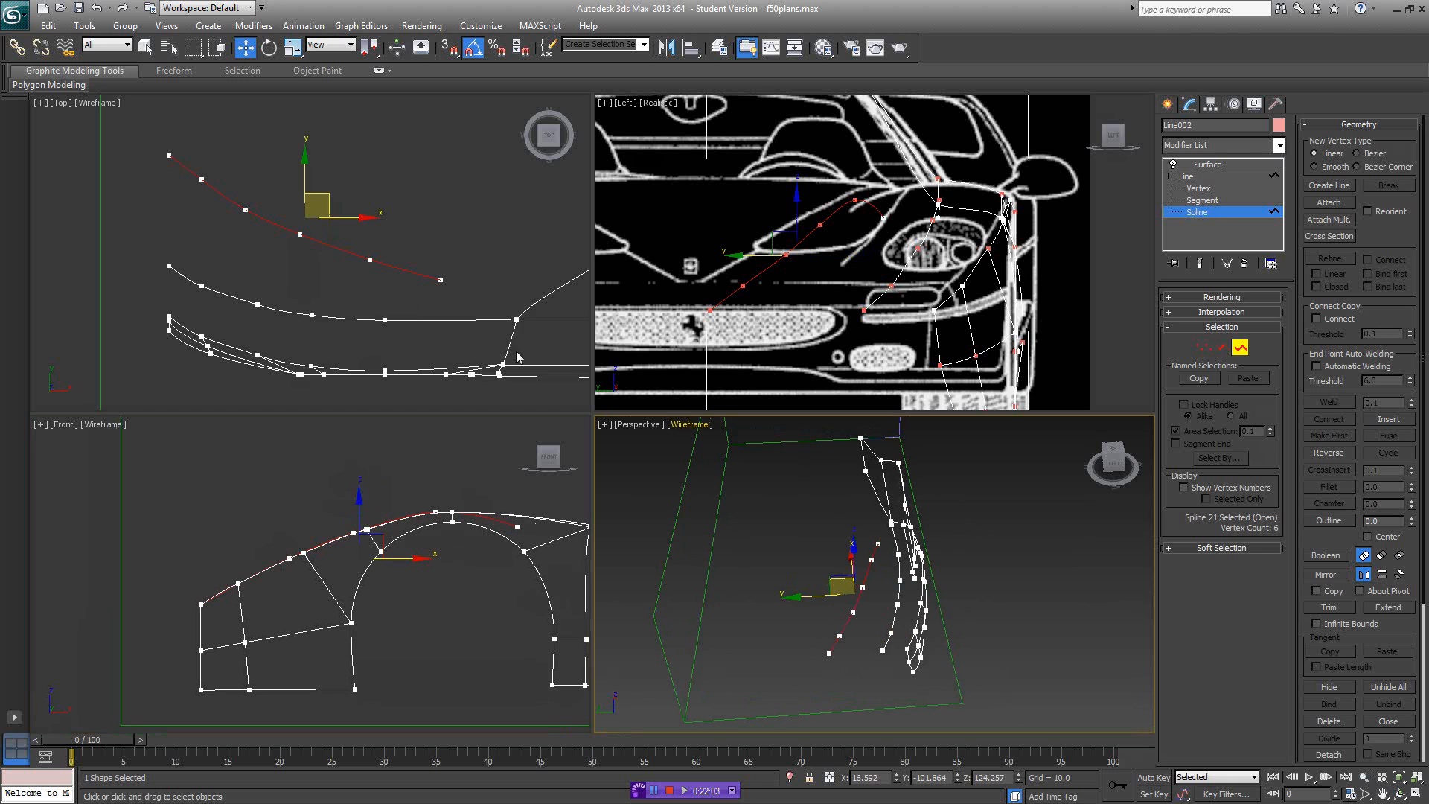
{"action": "middle_click", "coordinate": [388, 296]}
{"action": "key", "text": "F3"}
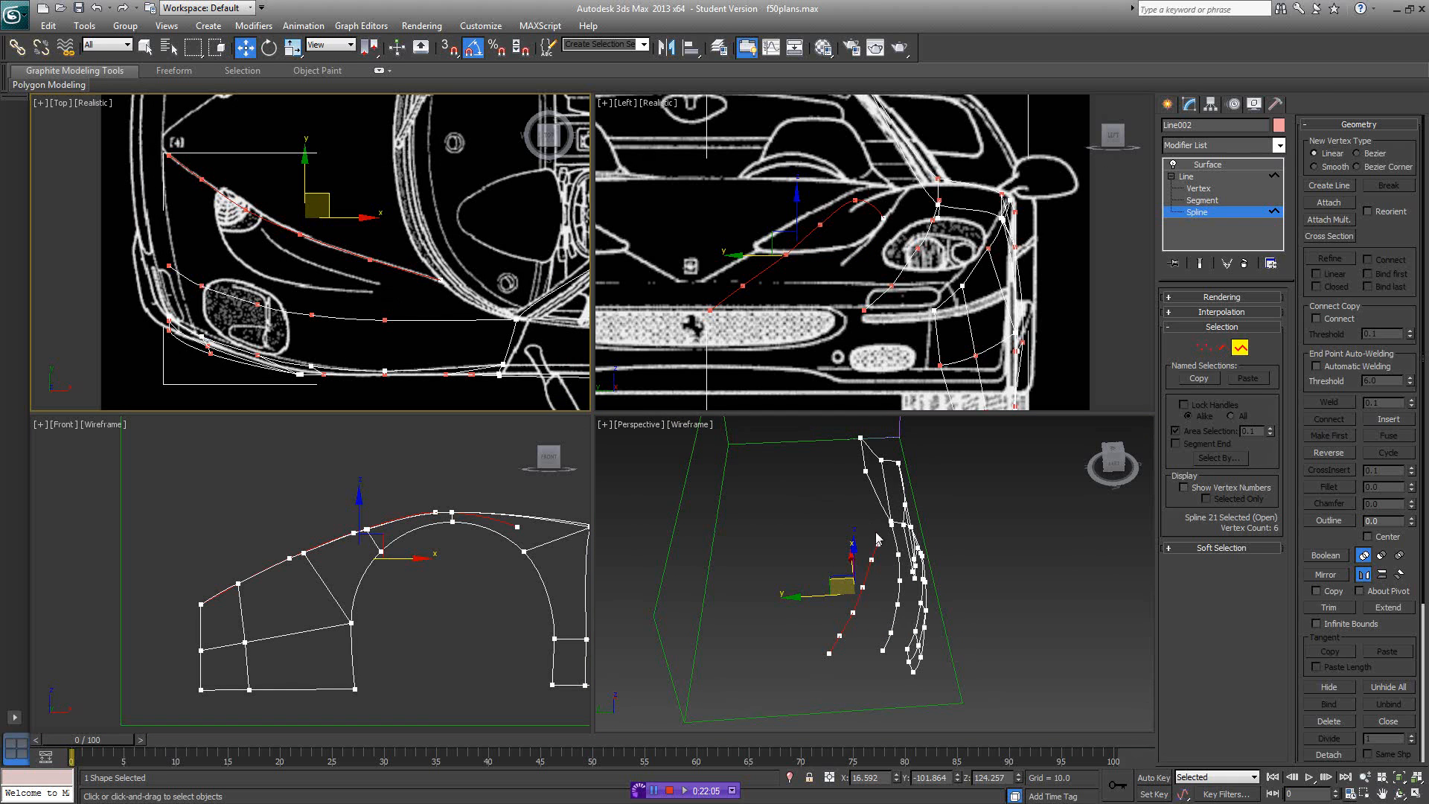
{"action": "middle_click_drag", "start_coordinate": [937, 588], "coordinate": [827, 565], "text": "alt"}
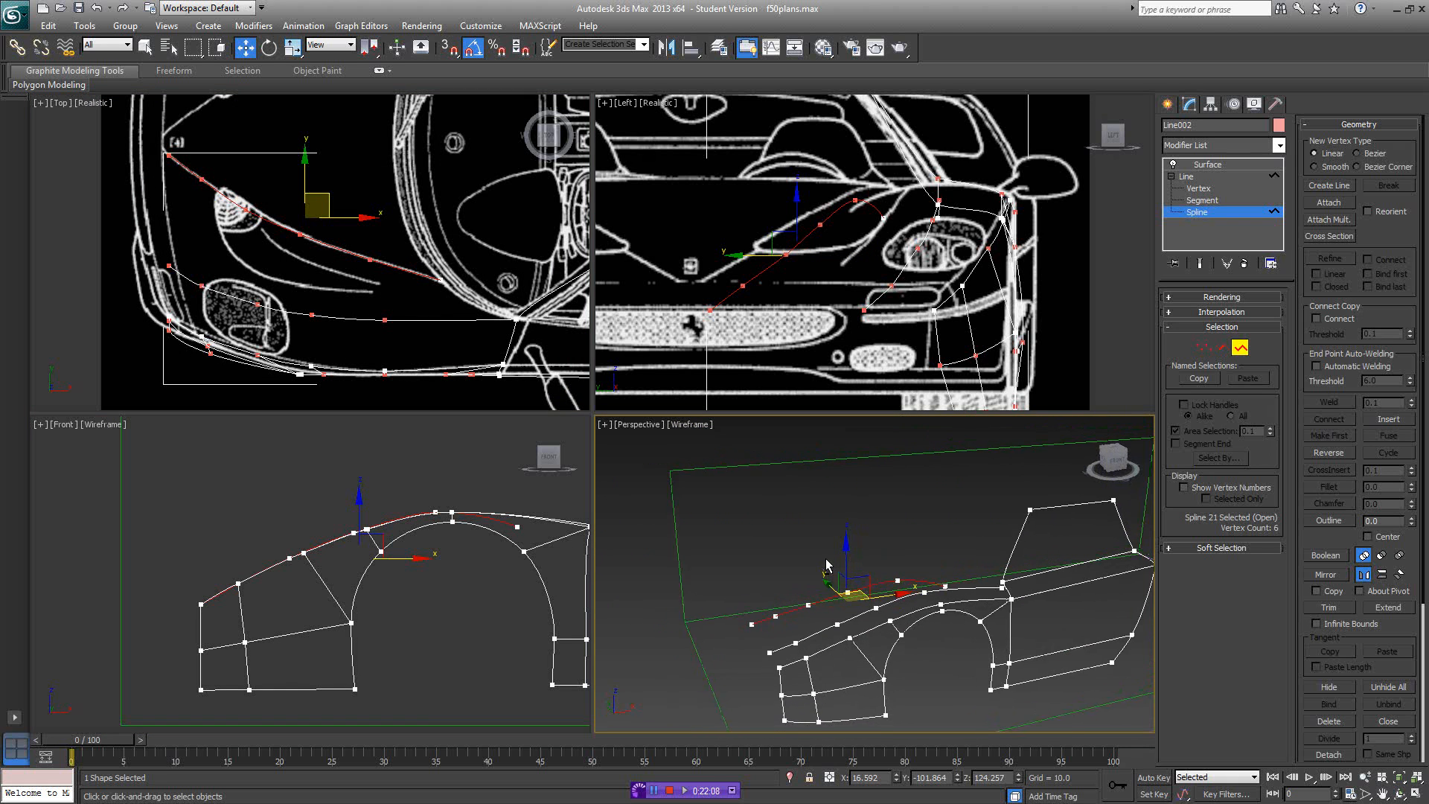
- Raise the hood spline's rear end vertex to the hood edge in the Left view and fine-tune its height in the Front view
{"action": "left_click", "coordinate": [1204, 347]}
{"action": "left_click", "coordinate": [883, 217]}
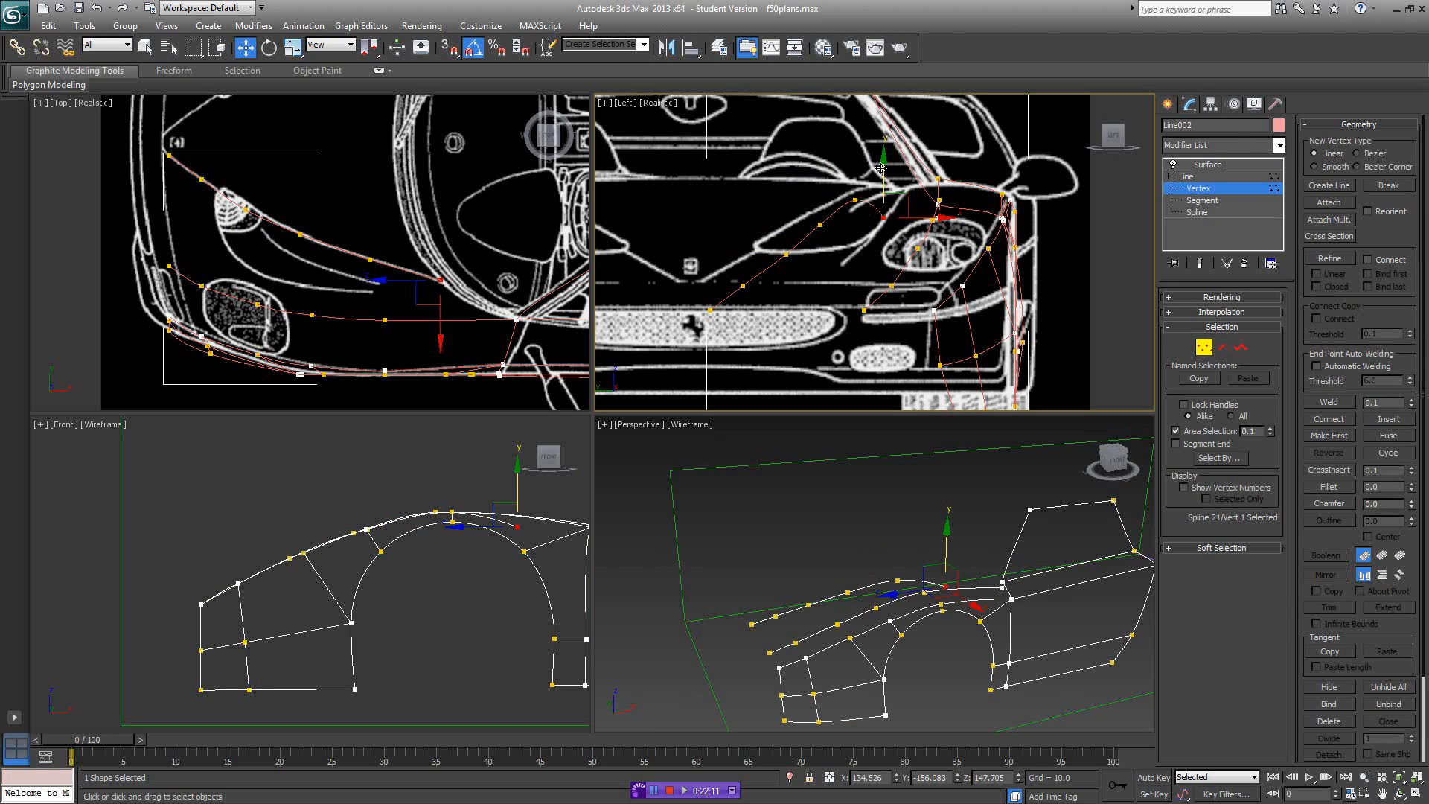
{"action": "left_click_drag", "start_coordinate": [882, 169], "coordinate": [882, 145]}
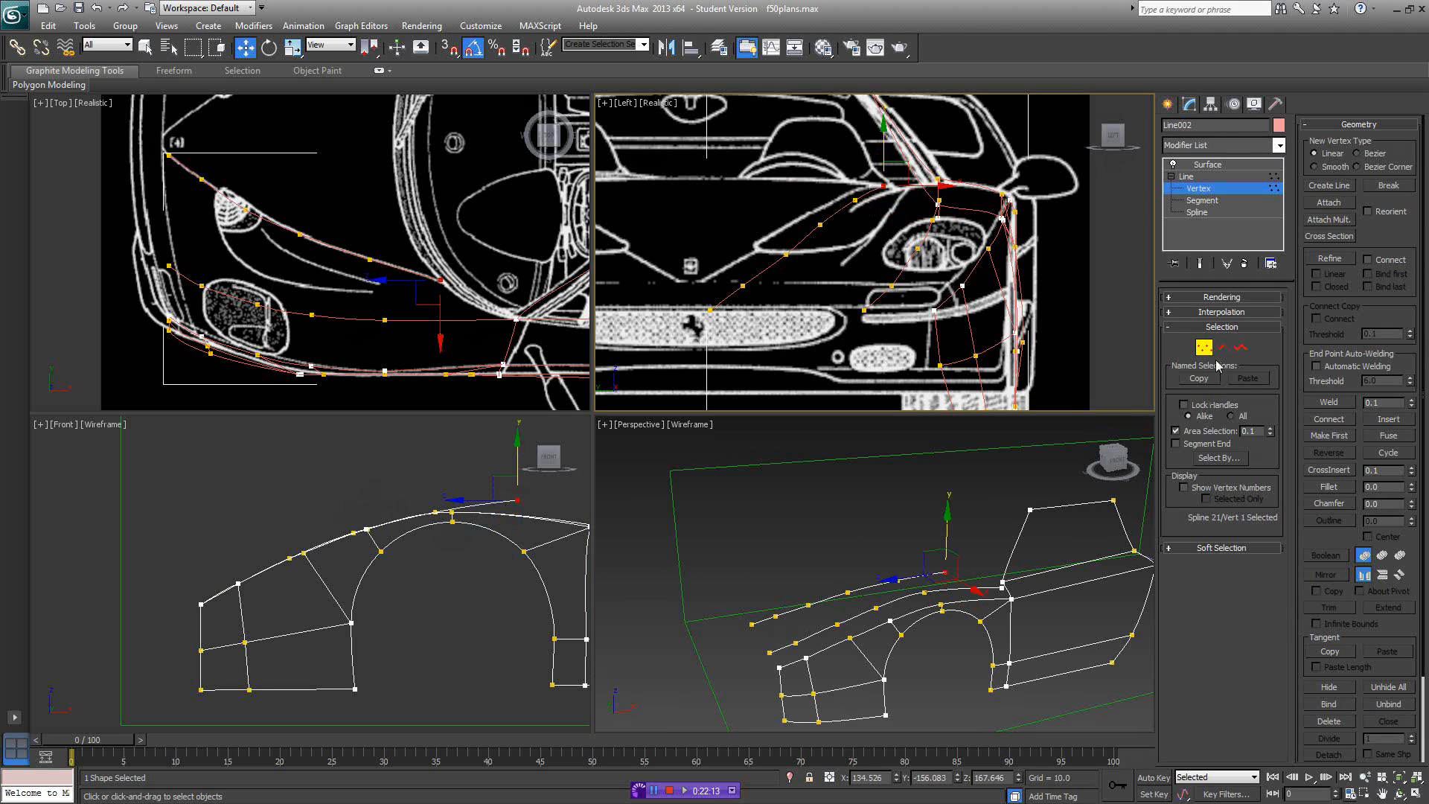
{"action": "middle_click_drag", "start_coordinate": [517, 488], "coordinate": [432, 494]}
{"action": "left_click_drag", "start_coordinate": [436, 471], "coordinate": [437, 476]}
- Copy the hood spline about 9 units upward along Z and make a further copy of it inward over the hood
{"action": "left_click", "coordinate": [1240, 349]}
{"action": "middle_click_drag", "start_coordinate": [840, 572], "coordinate": [862, 573], "text": "alt"}
{"action": "left_click_drag", "start_coordinate": [862, 574], "coordinate": [850, 550], "text": "shift"}
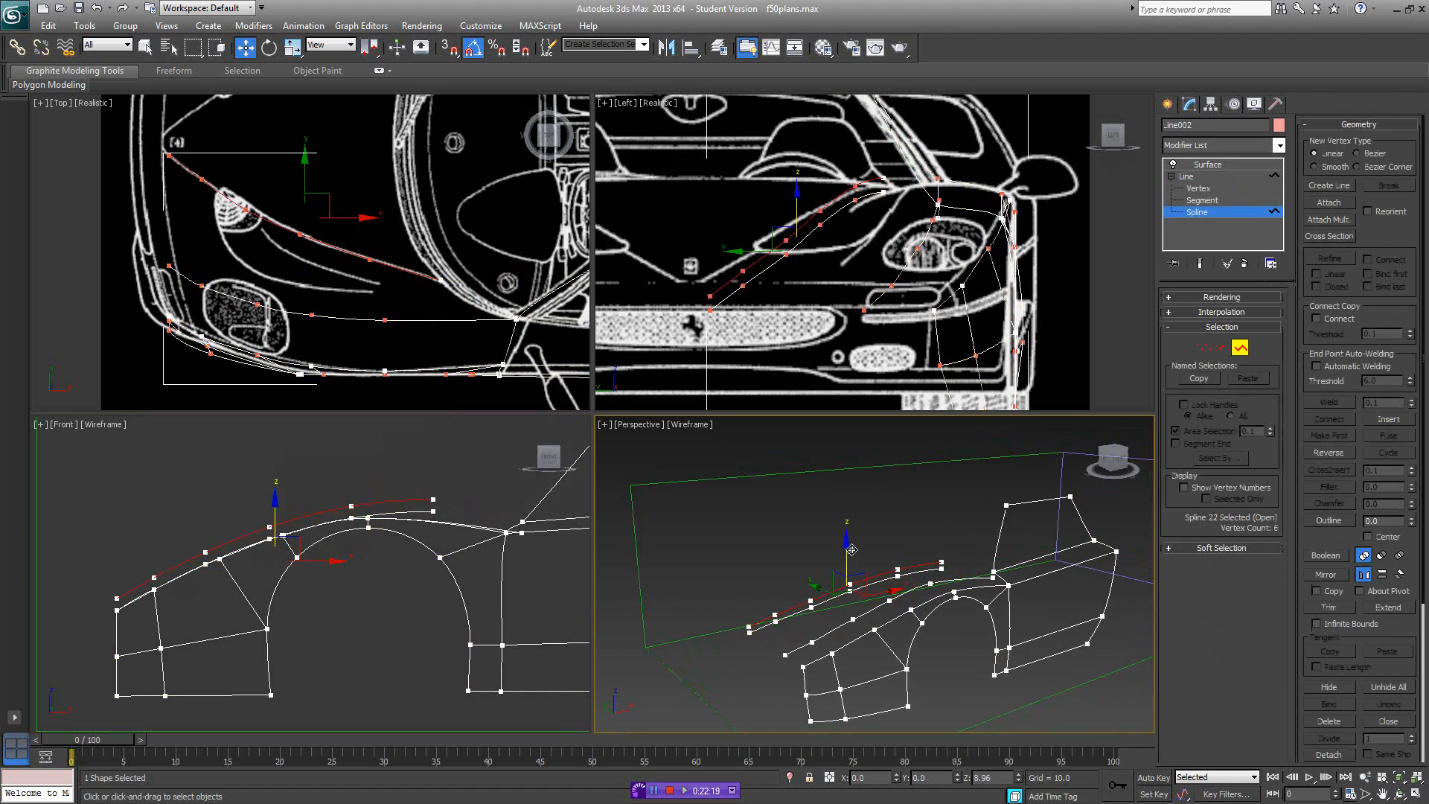
{"action": "middle_click_drag", "start_coordinate": [796, 575], "coordinate": [868, 604], "text": "alt"}
{"action": "left_click_drag", "start_coordinate": [807, 591], "coordinate": [781, 587], "text": "shift"}
- Scale the newest spline copy flat along Y in the Top view and move it about 30 units onto the car's centreline
{"action": "middle_click_drag", "start_coordinate": [353, 267], "coordinate": [362, 308]}
{"action": "key", "text": "r"}
{"action": "left_click_drag", "start_coordinate": [332, 200], "coordinate": [394, 555]}
{"action": "left_click_drag", "start_coordinate": [330, 187], "coordinate": [219, 103]}
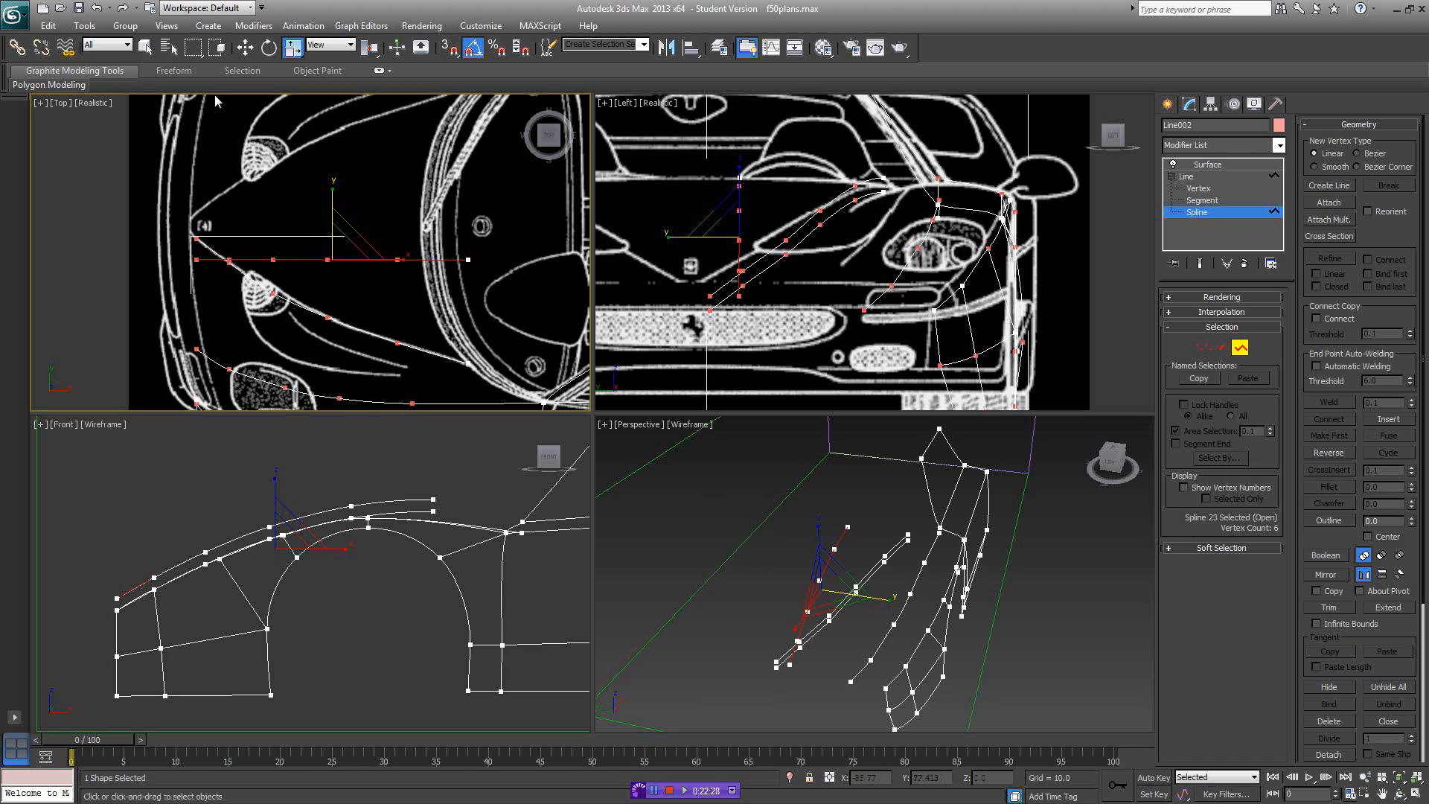
{"action": "key", "text": "w"}
{"action": "left_click_drag", "start_coordinate": [333, 211], "coordinate": [340, 176]}
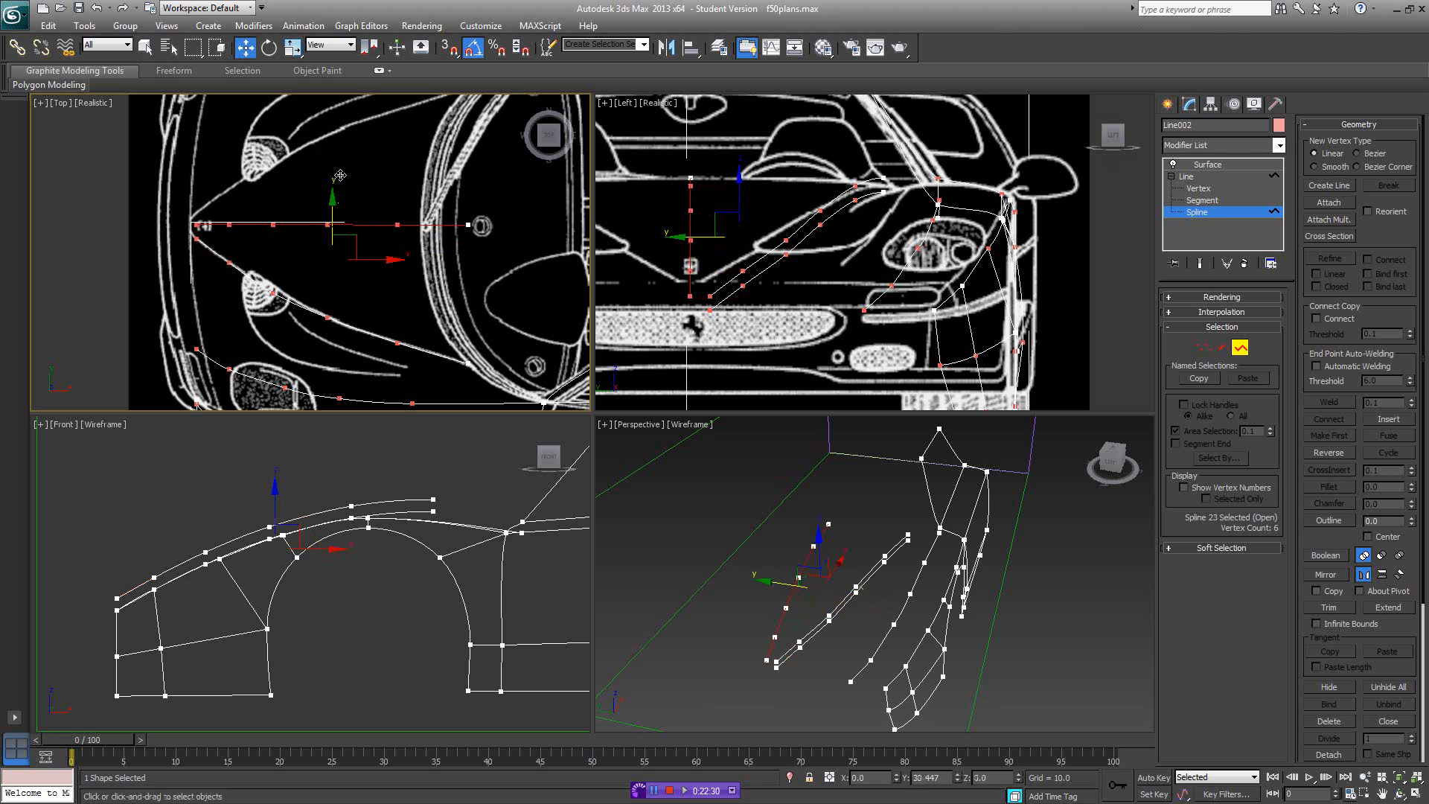
- Snap the rear end vertex of the fender-top spline onto the adjoining vertex at the base of the windshield pillar
{"action": "middle_click_drag", "start_coordinate": [878, 521], "coordinate": [944, 571], "text": "alt"}
{"action": "left_click", "coordinate": [947, 559]}
{"action": "scroll", "coordinate": [923, 499], "scroll_direction": "up", "scroll_amount": 6}
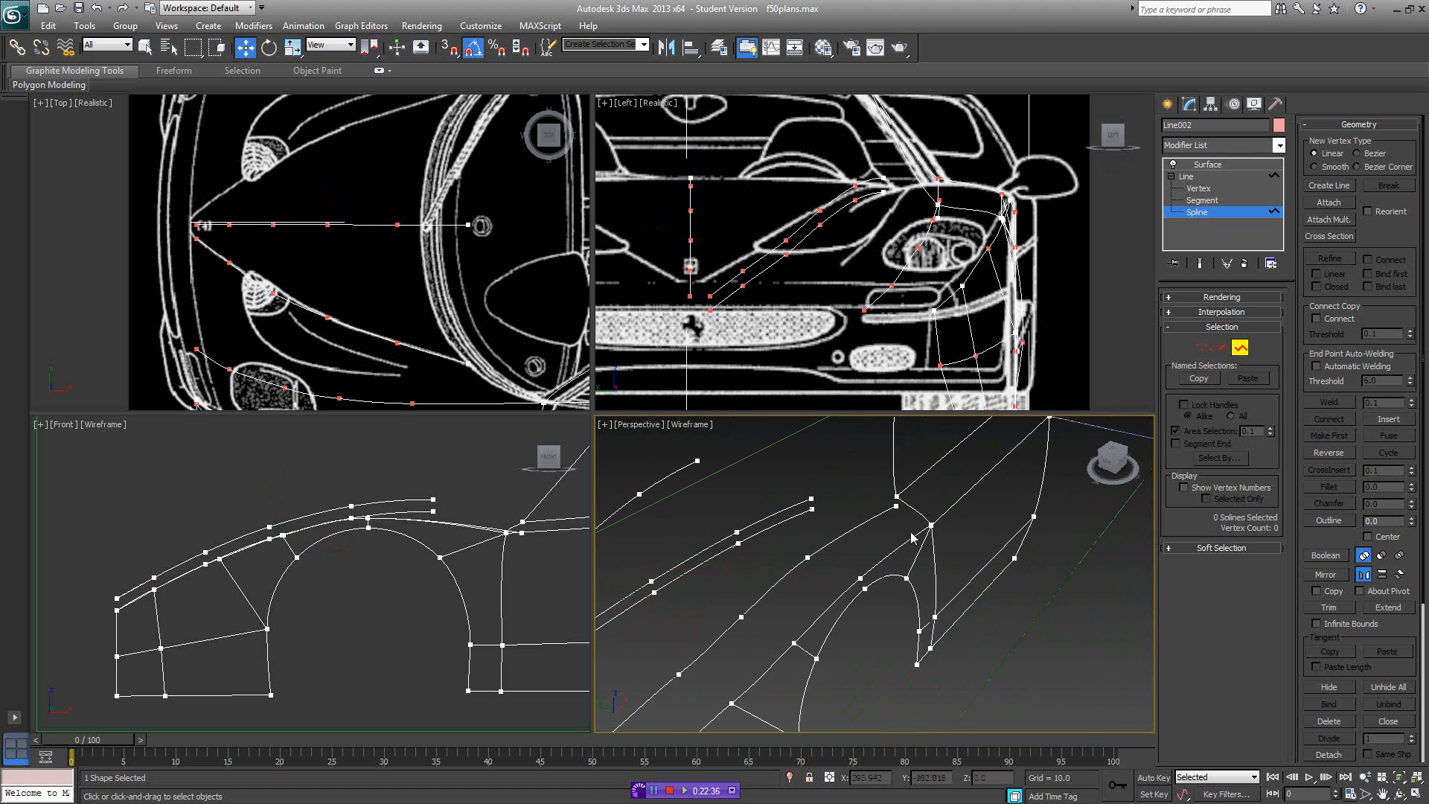
{"action": "left_click", "coordinate": [914, 486]}
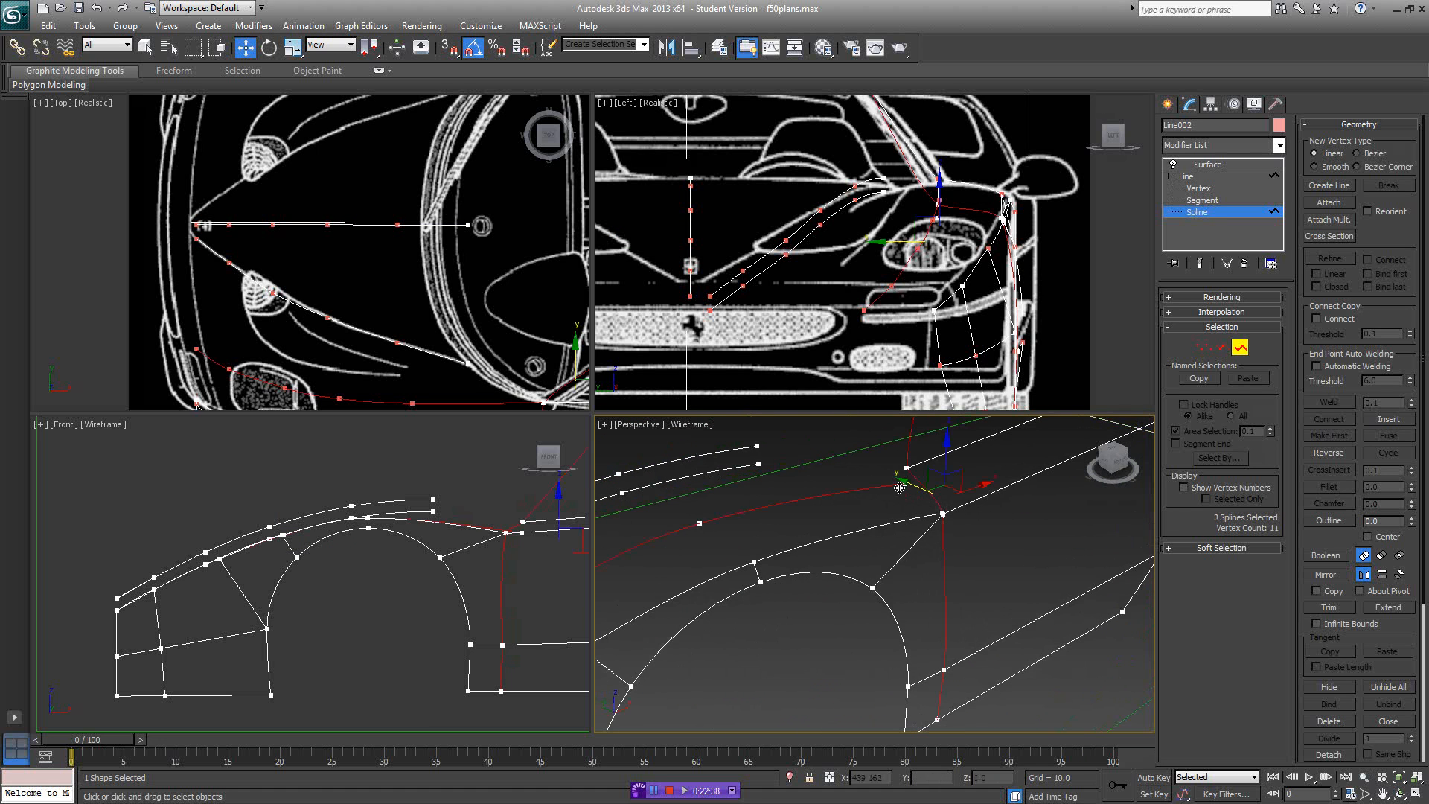
{"action": "key", "text": "1"}
{"action": "left_click", "coordinate": [906, 484]}
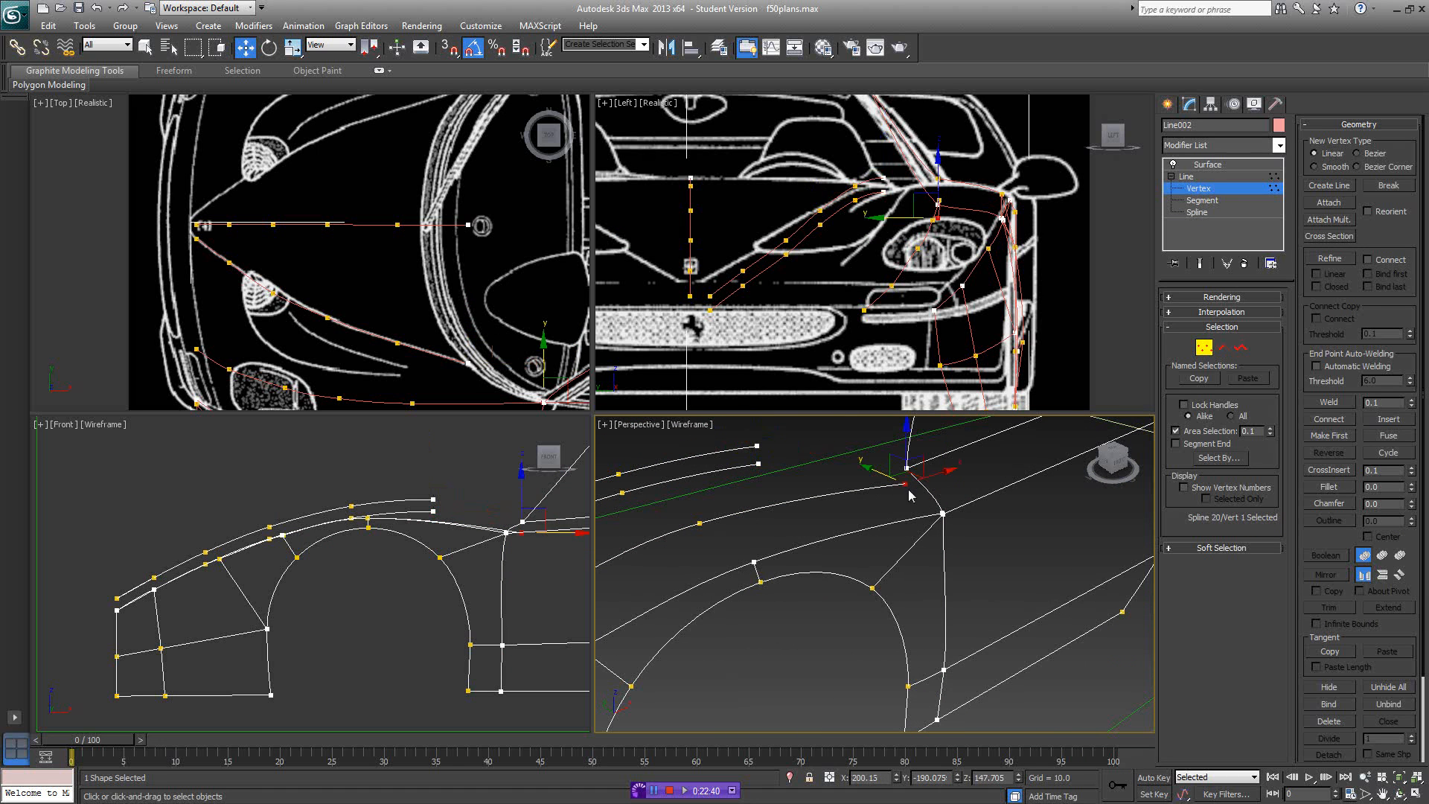
{"action": "key", "text": "s"}
{"action": "left_click_drag", "start_coordinate": [905, 483], "coordinate": [907, 468]}
{"action": "middle_click_drag", "start_coordinate": [937, 492], "coordinate": [910, 574], "text": "alt"}
{"action": "key", "text": "s"}
- In the Top view, move the centreline spline's rear end vertex forward to the windshield base and shift the next three vertices forward along X
{"action": "middle_click_drag", "start_coordinate": [387, 234], "coordinate": [350, 231]}
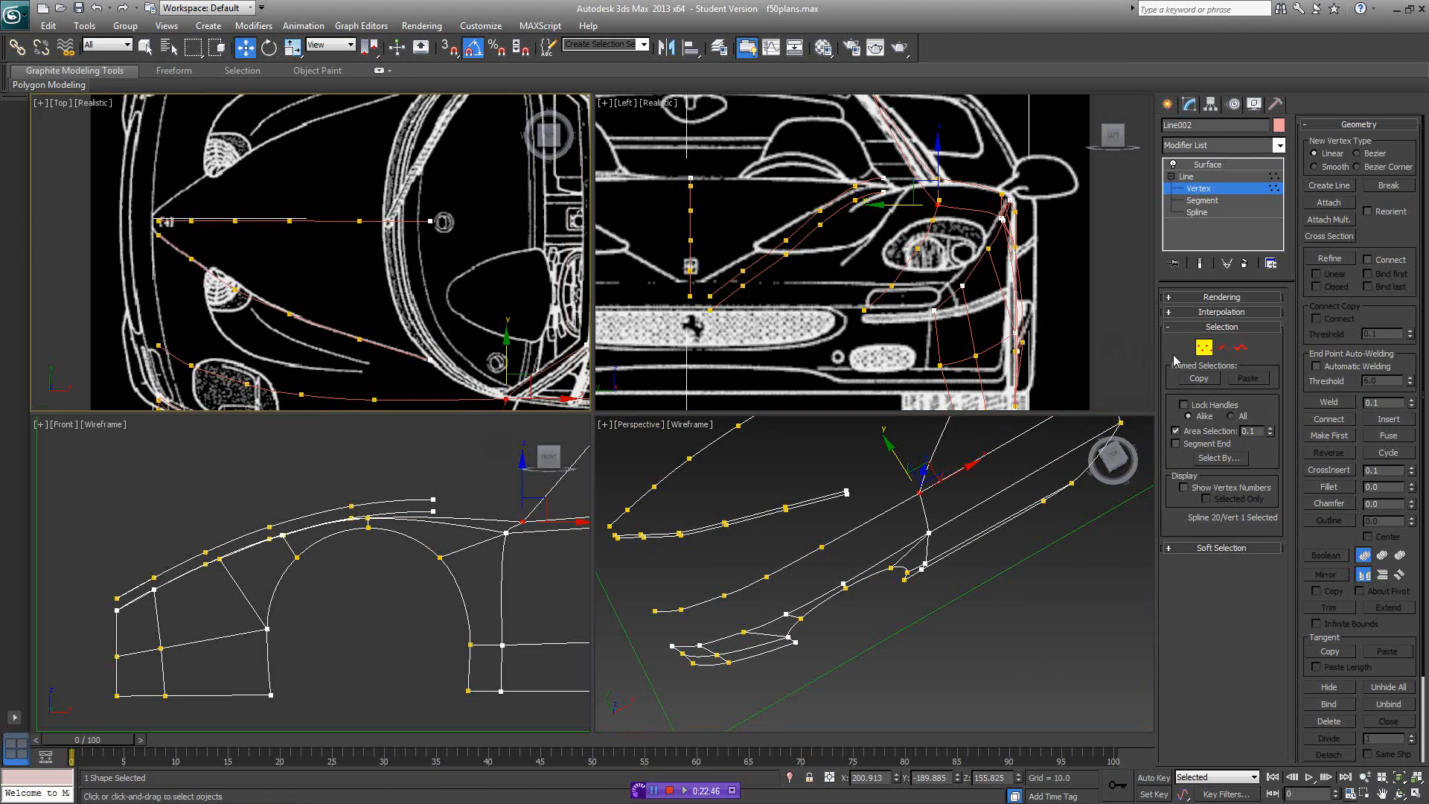
{"action": "middle_click_drag", "start_coordinate": [447, 250], "coordinate": [447, 259]}
{"action": "left_click", "coordinate": [431, 230]}
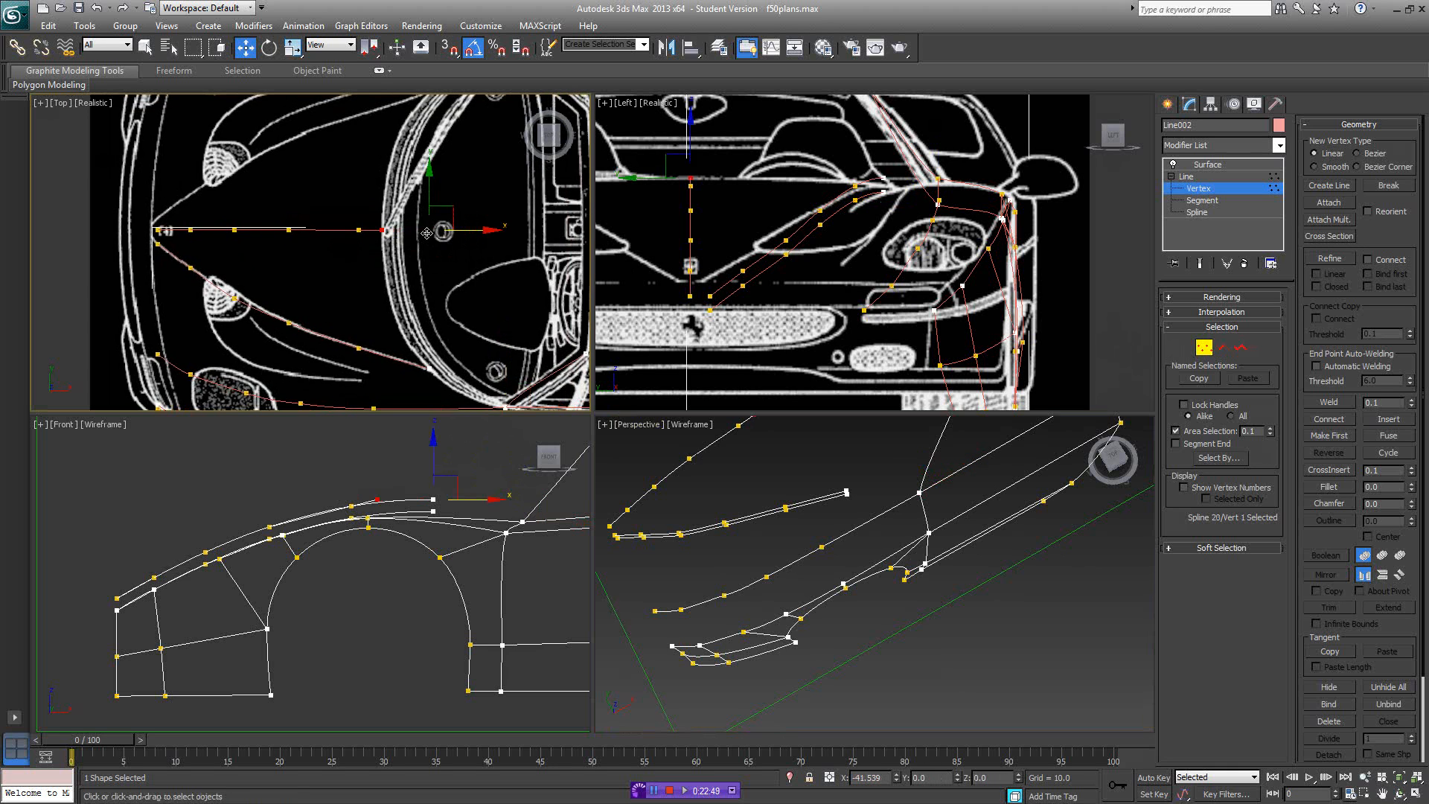
{"action": "left_click_drag", "start_coordinate": [460, 232], "coordinate": [411, 233]}
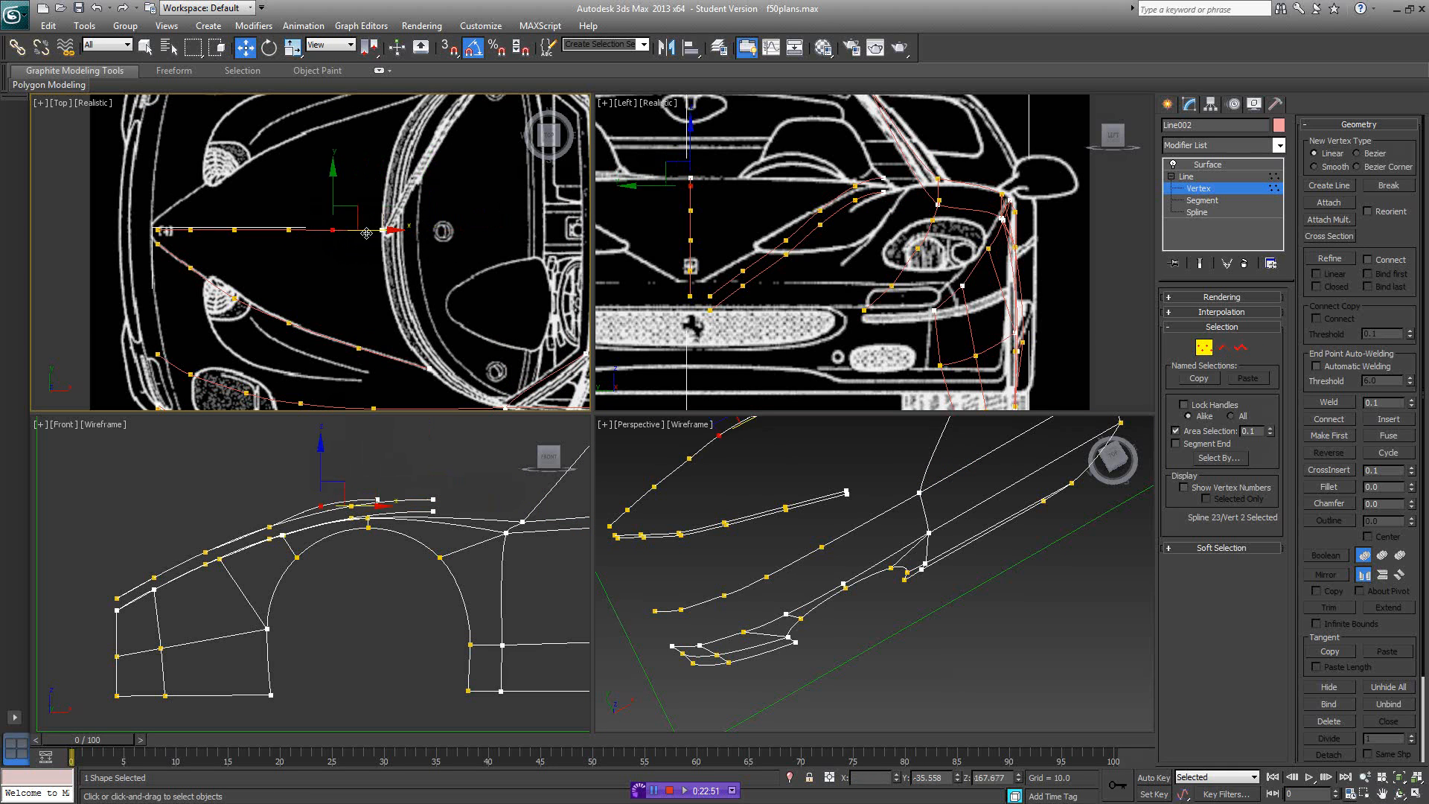
{"action": "left_click", "coordinate": [289, 230]}
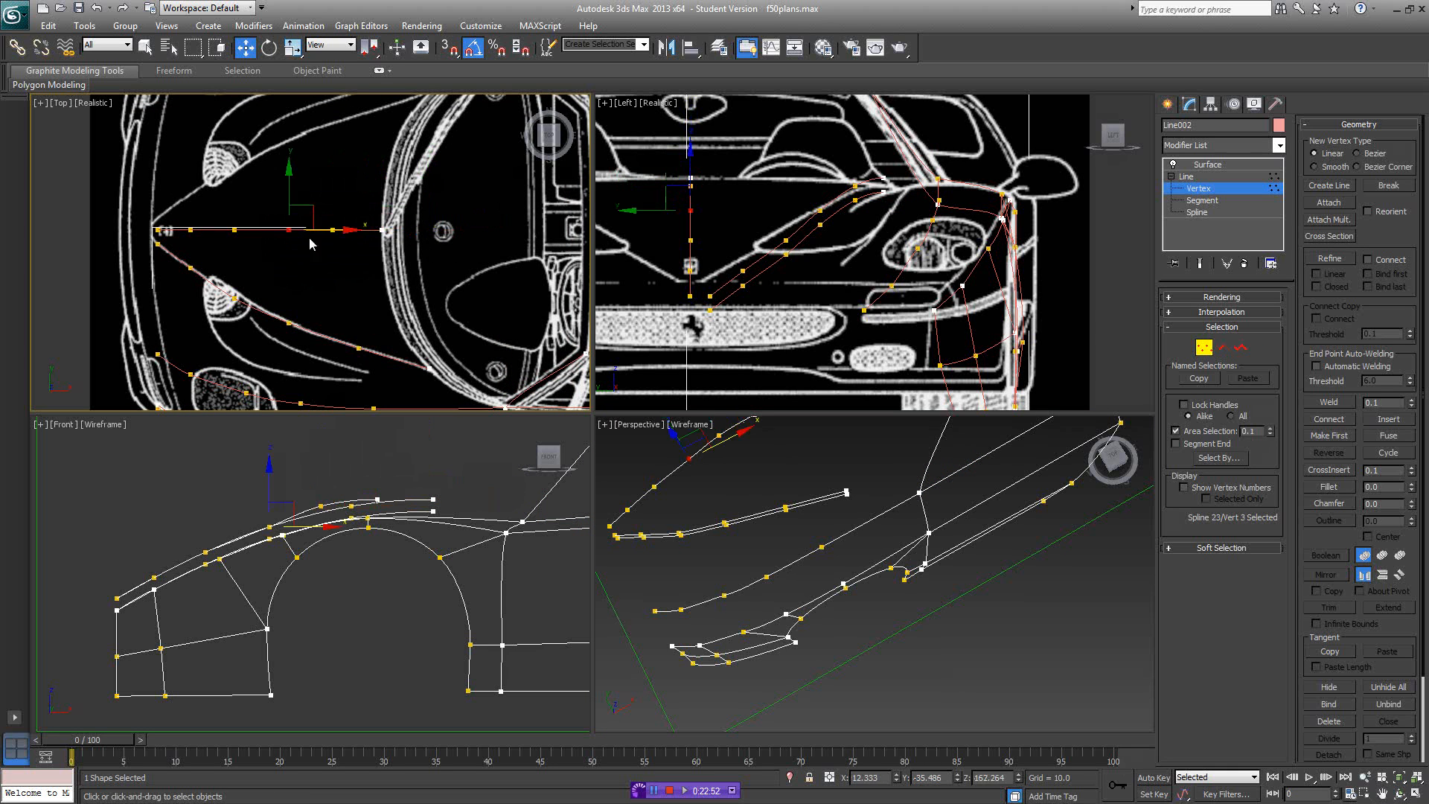
{"action": "left_click", "coordinate": [234, 231]}
{"action": "left_click", "coordinate": [191, 230]}
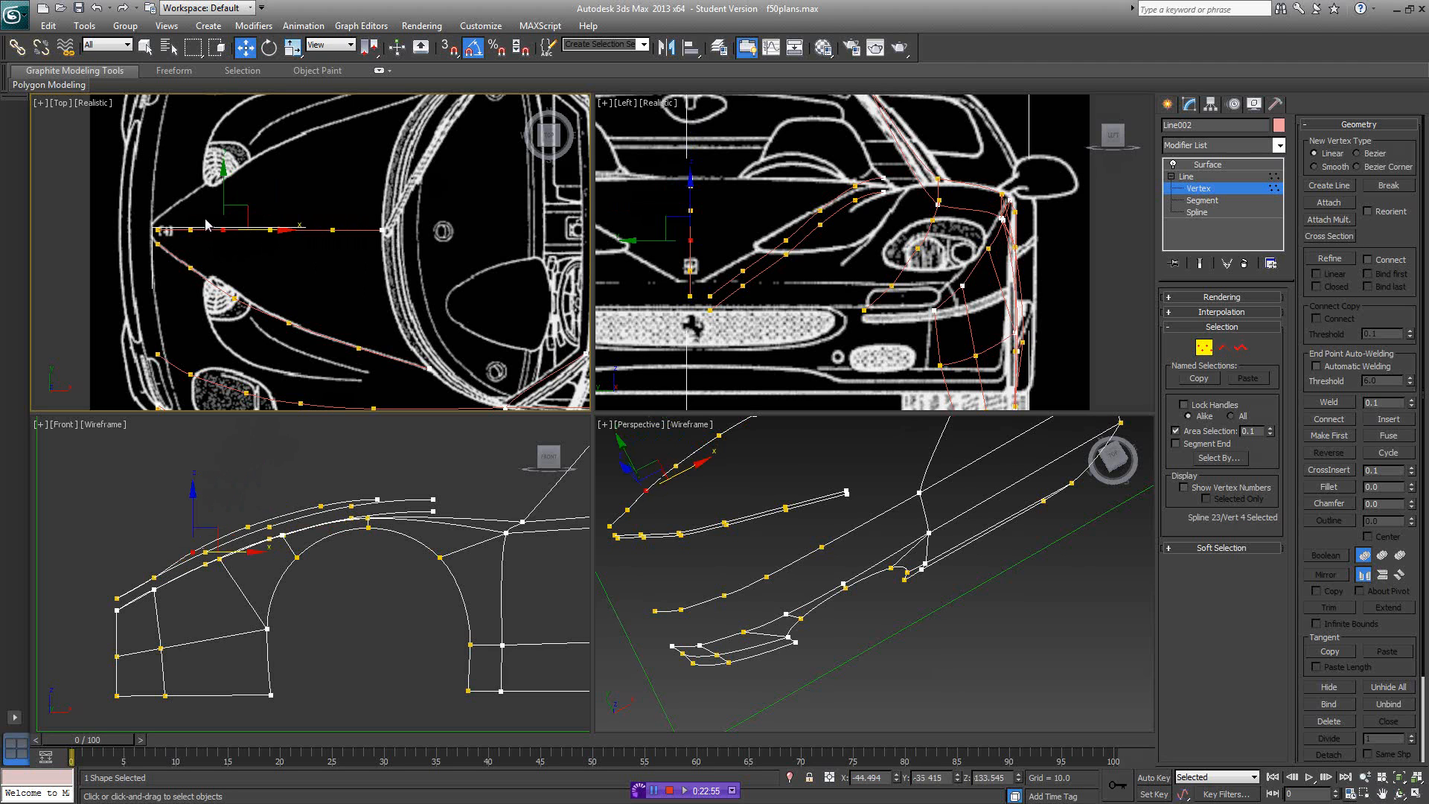
{"action": "left_click_drag", "start_coordinate": [233, 230], "coordinate": [220, 236]}
- In a shaded Front view, lower the centreline hood spline's middle vertices about 2.8 units each onto the blueprint's hood profile
{"action": "mouse_move", "coordinate": [303, 505]}
{"action": "middle_mouse_down"}
{"action": "mouse_move", "coordinate": [347, 491]}
{"action": "mouse_move", "coordinate": [387, 534]}
{"action": "middle_mouse_up"}
{"action": "key", "text": "F3"}
{"action": "scroll", "coordinate": [281, 567], "scroll_direction": "up", "scroll_amount": 5}
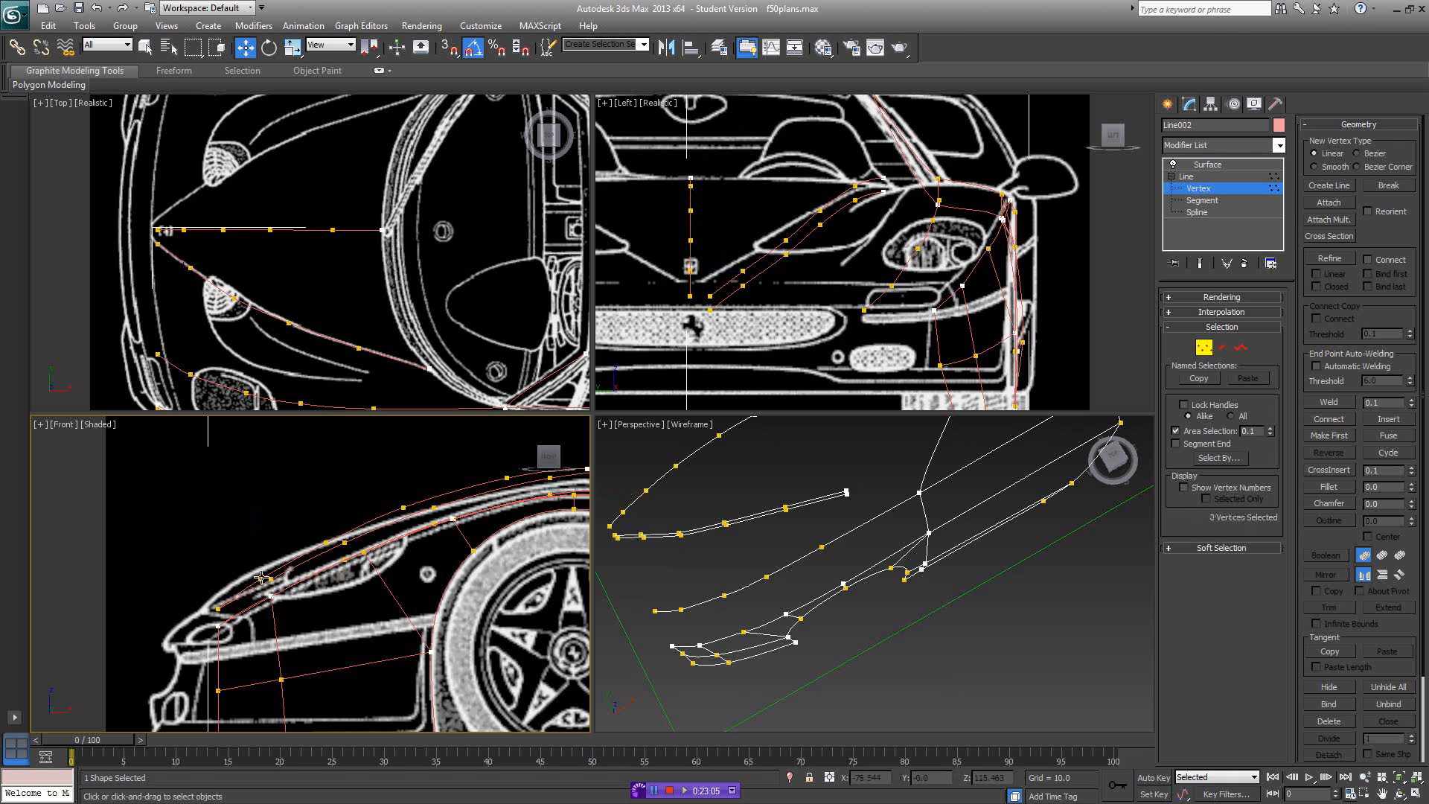
{"action": "left_click", "coordinate": [326, 542]}
{"action": "left_click", "coordinate": [403, 510]}
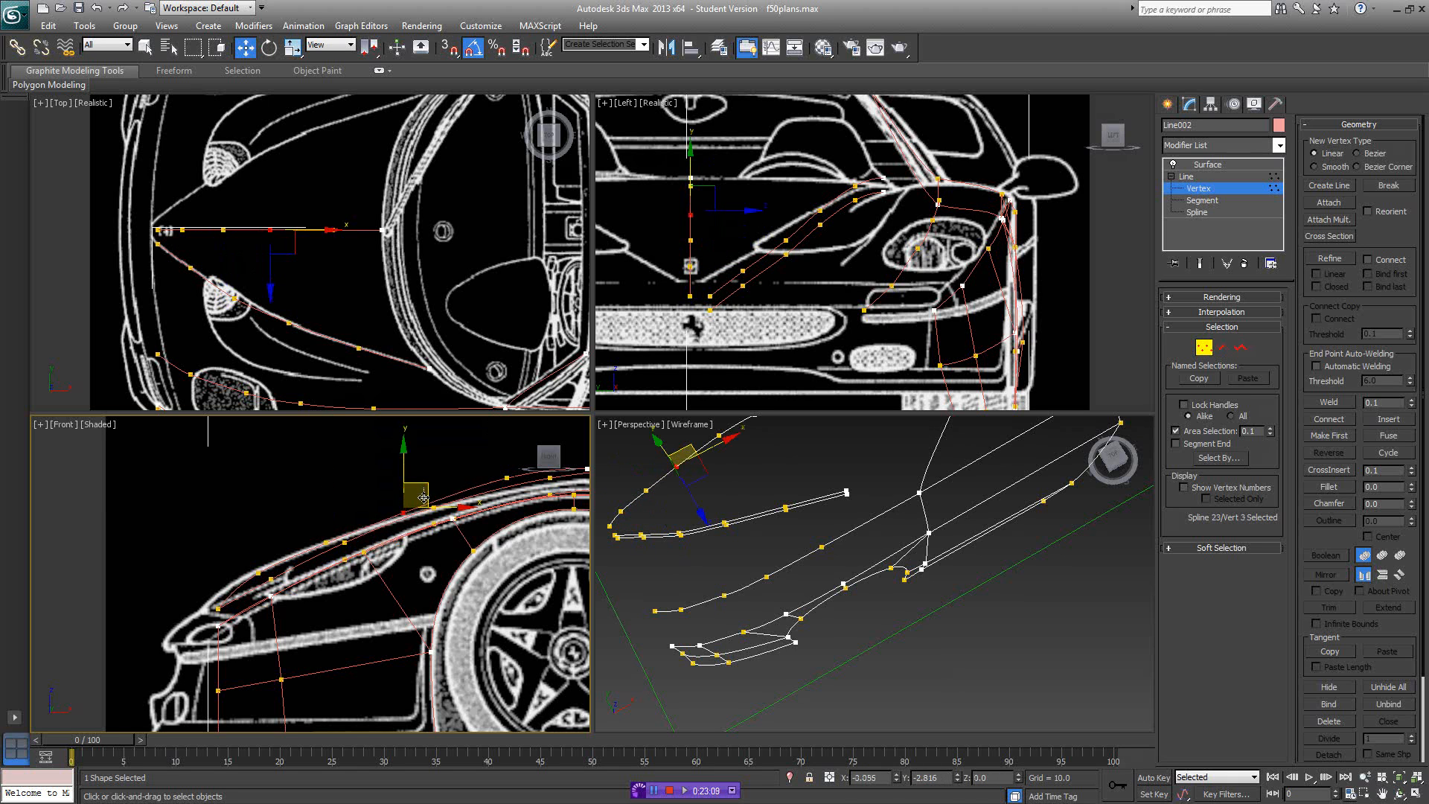
{"action": "middle_click_drag", "start_coordinate": [478, 491], "coordinate": [440, 494]}
{"action": "left_click", "coordinate": [469, 481]}
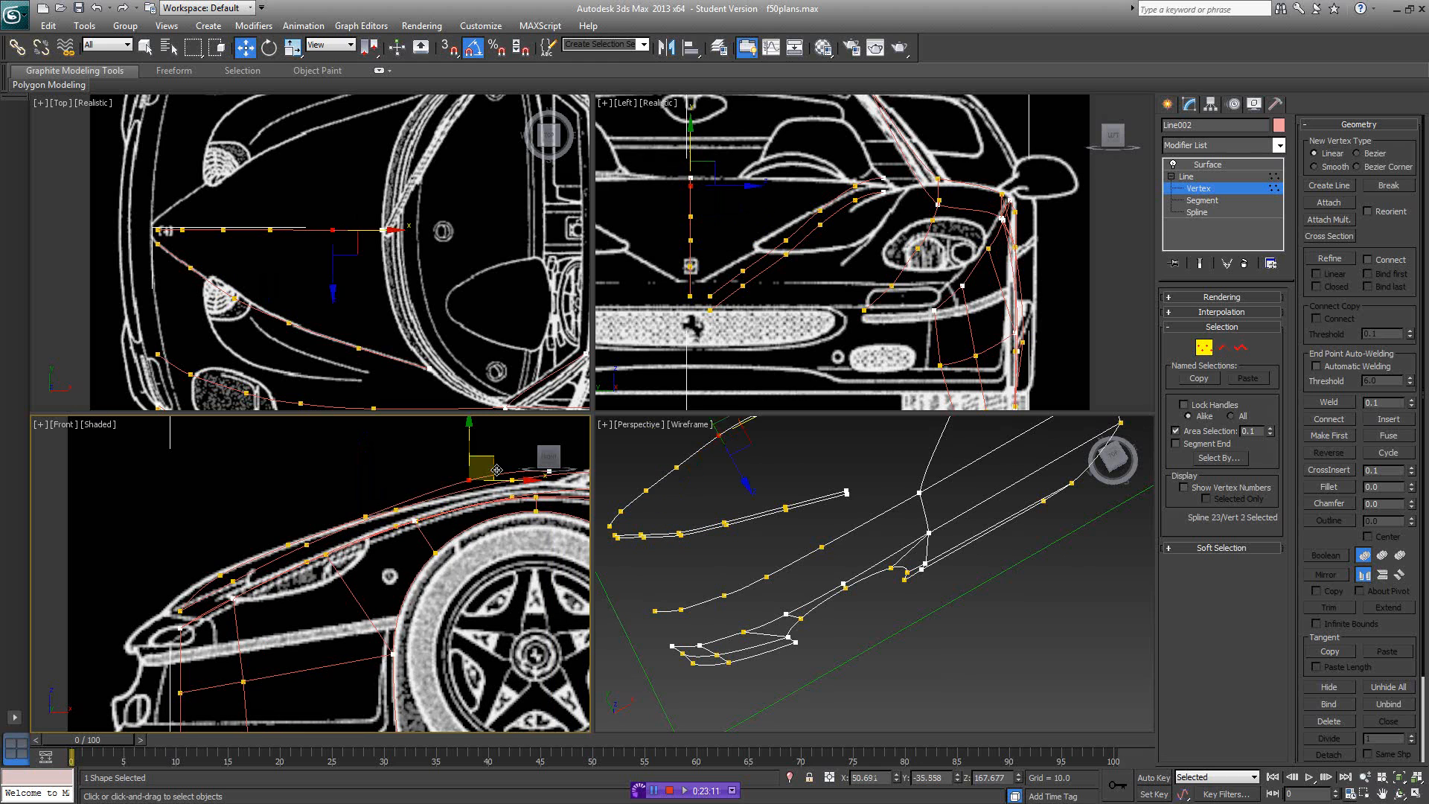
{"action": "left_click", "coordinate": [491, 475]}
{"action": "left_click", "coordinate": [470, 480]}
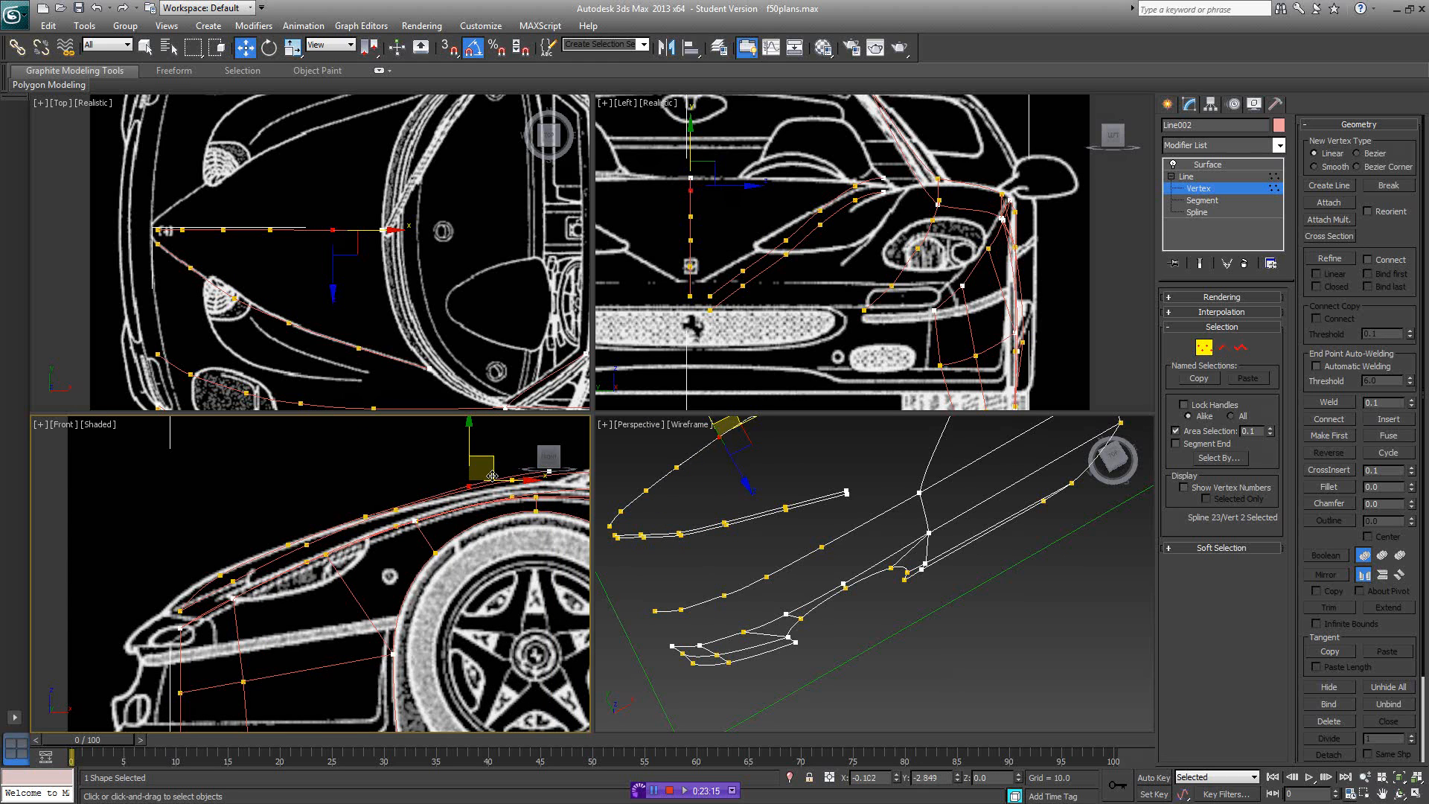
- In the Front view, nudge the centreline spline's rear end vertex and its nose vertex onto the blueprint's hood line
{"action": "middle_click_drag", "start_coordinate": [543, 483], "coordinate": [380, 509]}
{"action": "left_click", "coordinate": [387, 498]}
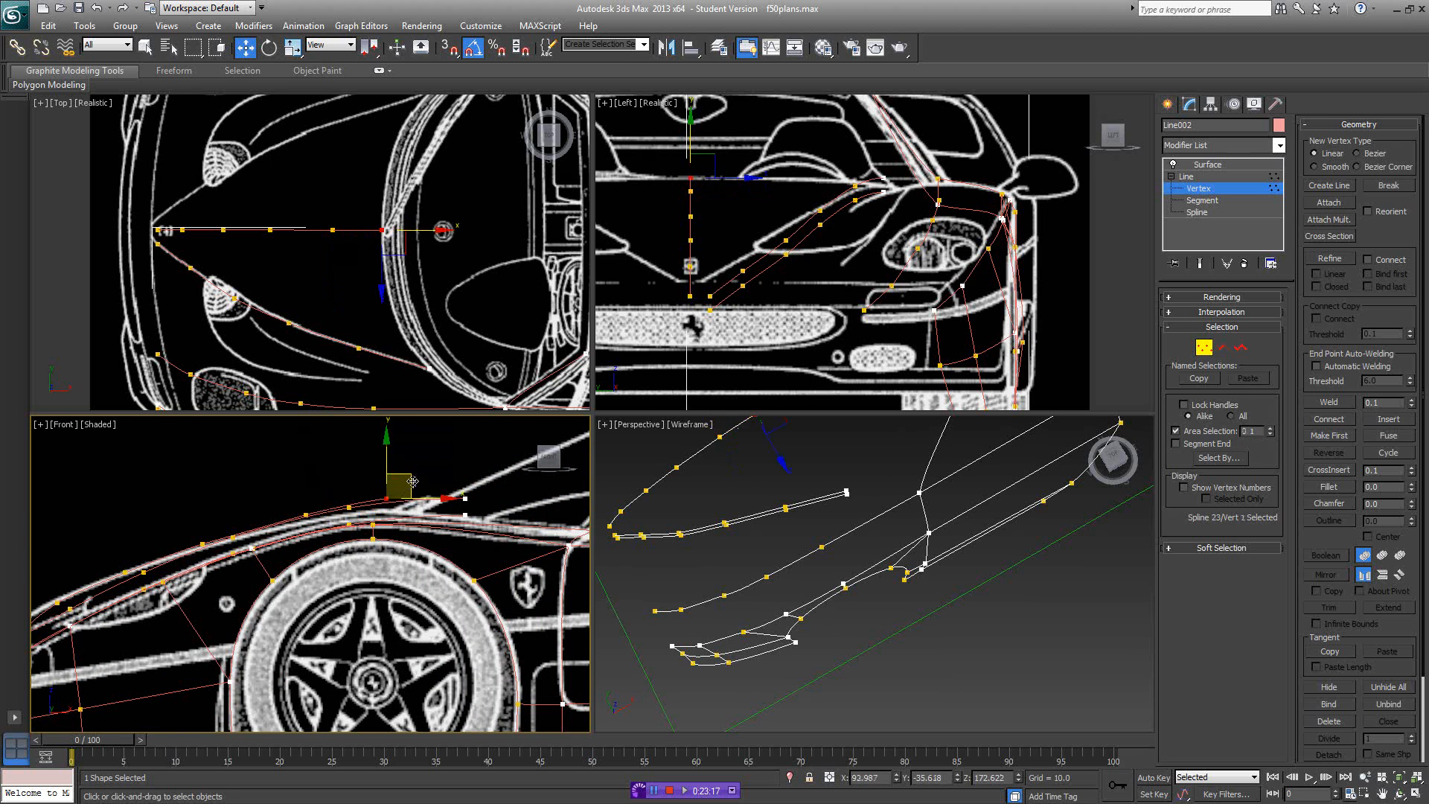
{"action": "left_click_drag", "start_coordinate": [412, 482], "coordinate": [413, 486]}
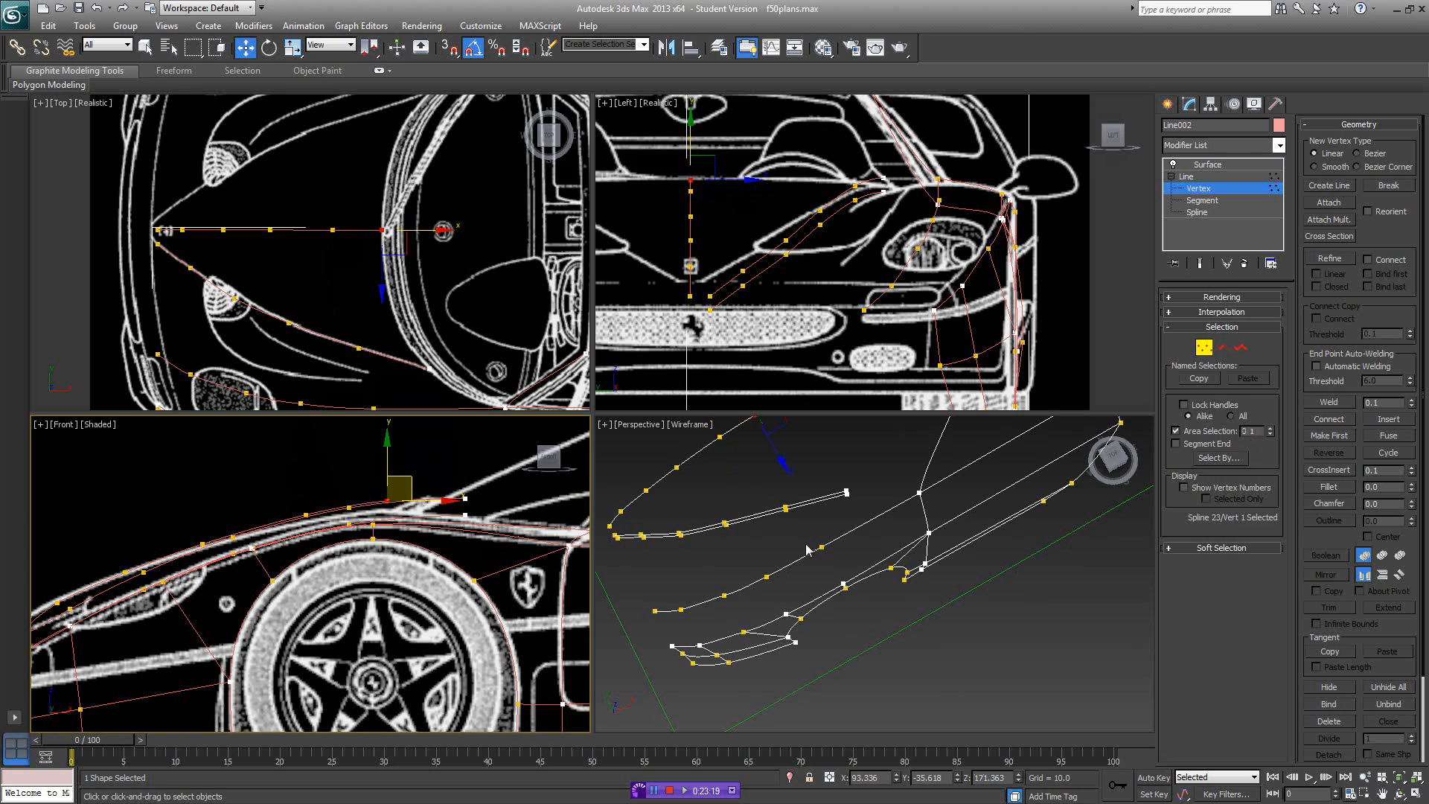
{"action": "middle_click_drag", "start_coordinate": [839, 548], "coordinate": [929, 557]}
{"action": "middle_click_drag", "start_coordinate": [122, 572], "coordinate": [374, 537]}
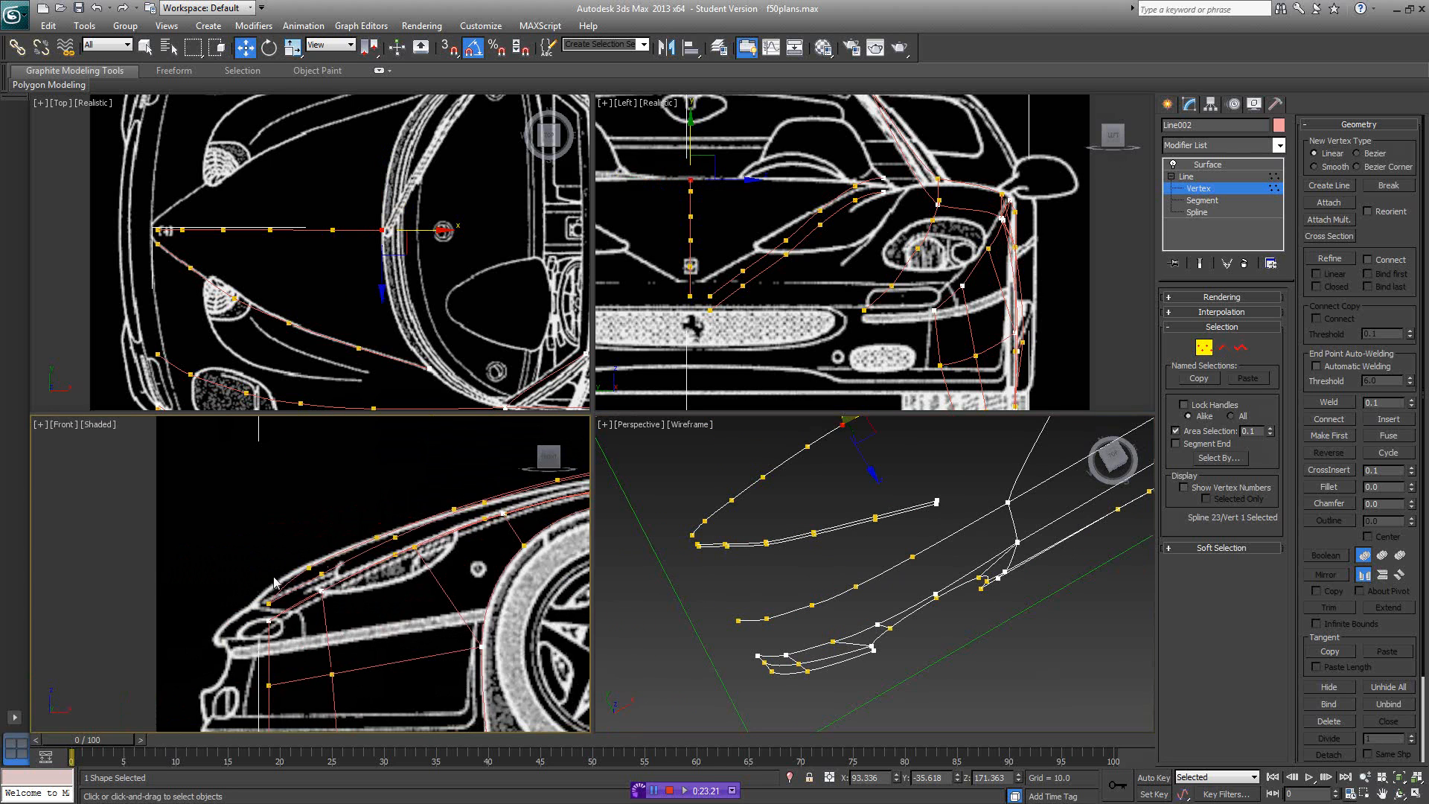
{"action": "scroll", "coordinate": [305, 559], "scroll_direction": "up", "scroll_amount": 2}
{"action": "left_click", "coordinate": [687, 537]}
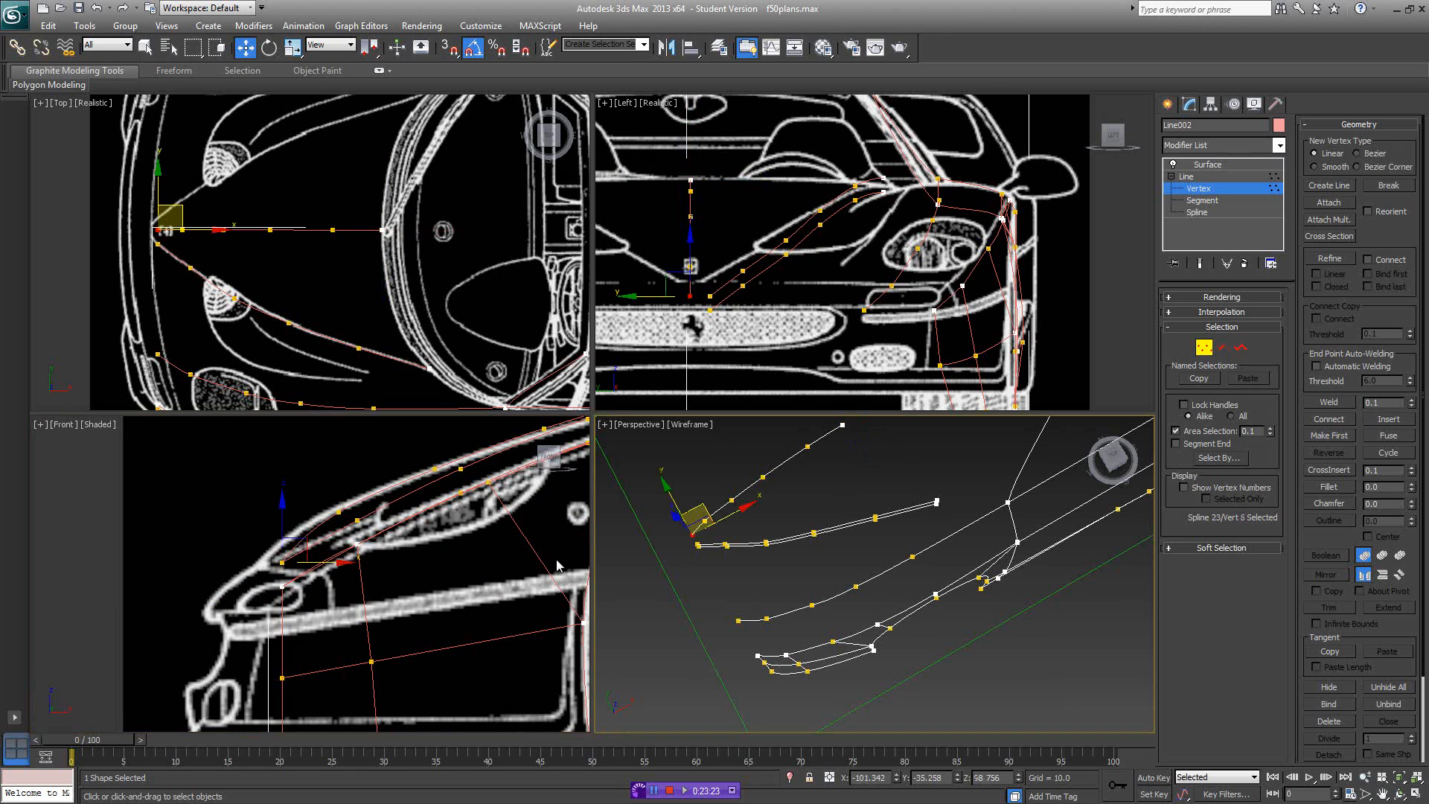
{"action": "scroll", "coordinate": [203, 608], "scroll_direction": "up", "scroll_amount": 2}
{"action": "left_click_drag", "start_coordinate": [338, 521], "coordinate": [337, 521]}
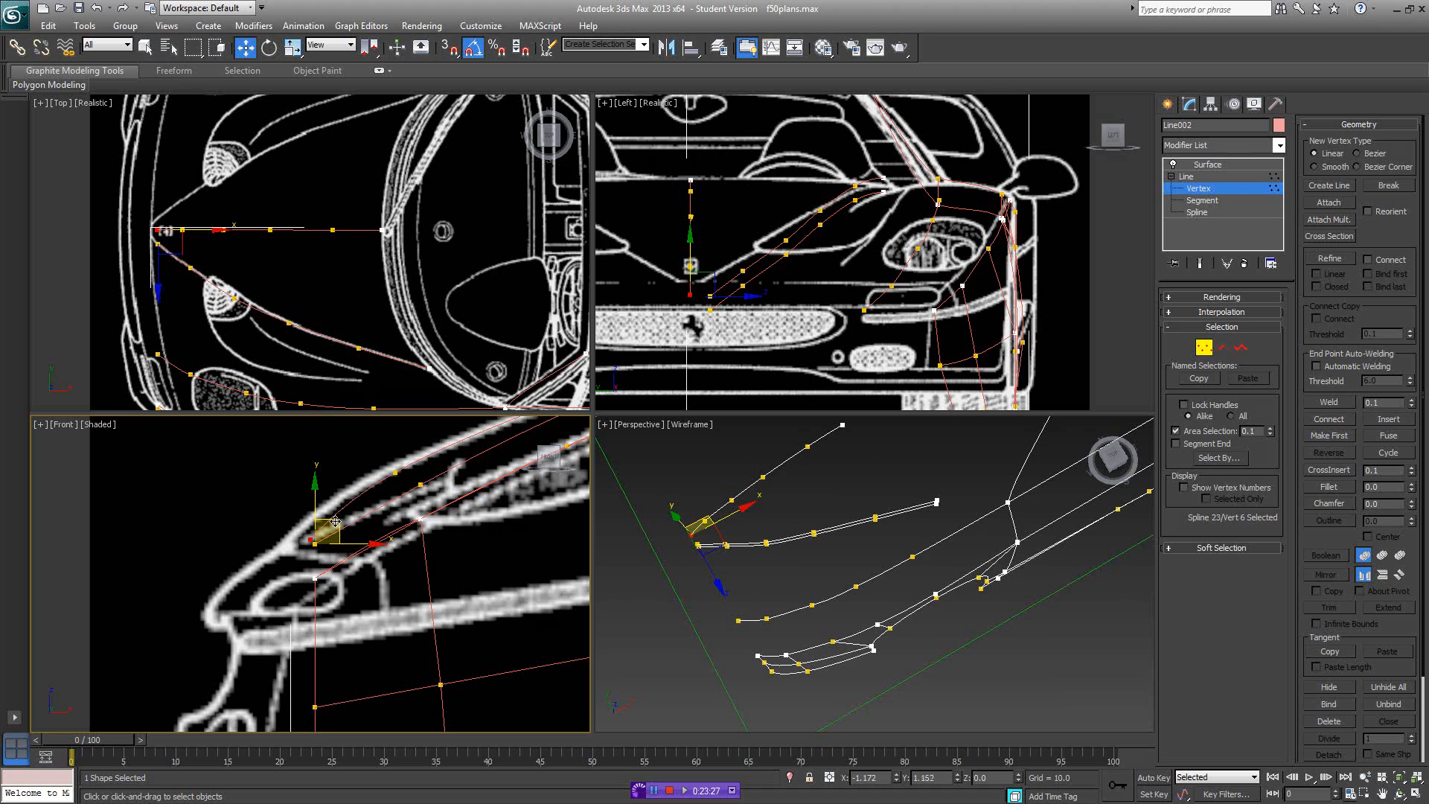
{"action": "scroll", "coordinate": [878, 555], "scroll_direction": "down", "scroll_amount": 3}
- Use Cross Section at spline level to connect the fender, hood edge and centreline splines with crosswise splines
{"action": "left_click", "coordinate": [1246, 348]}
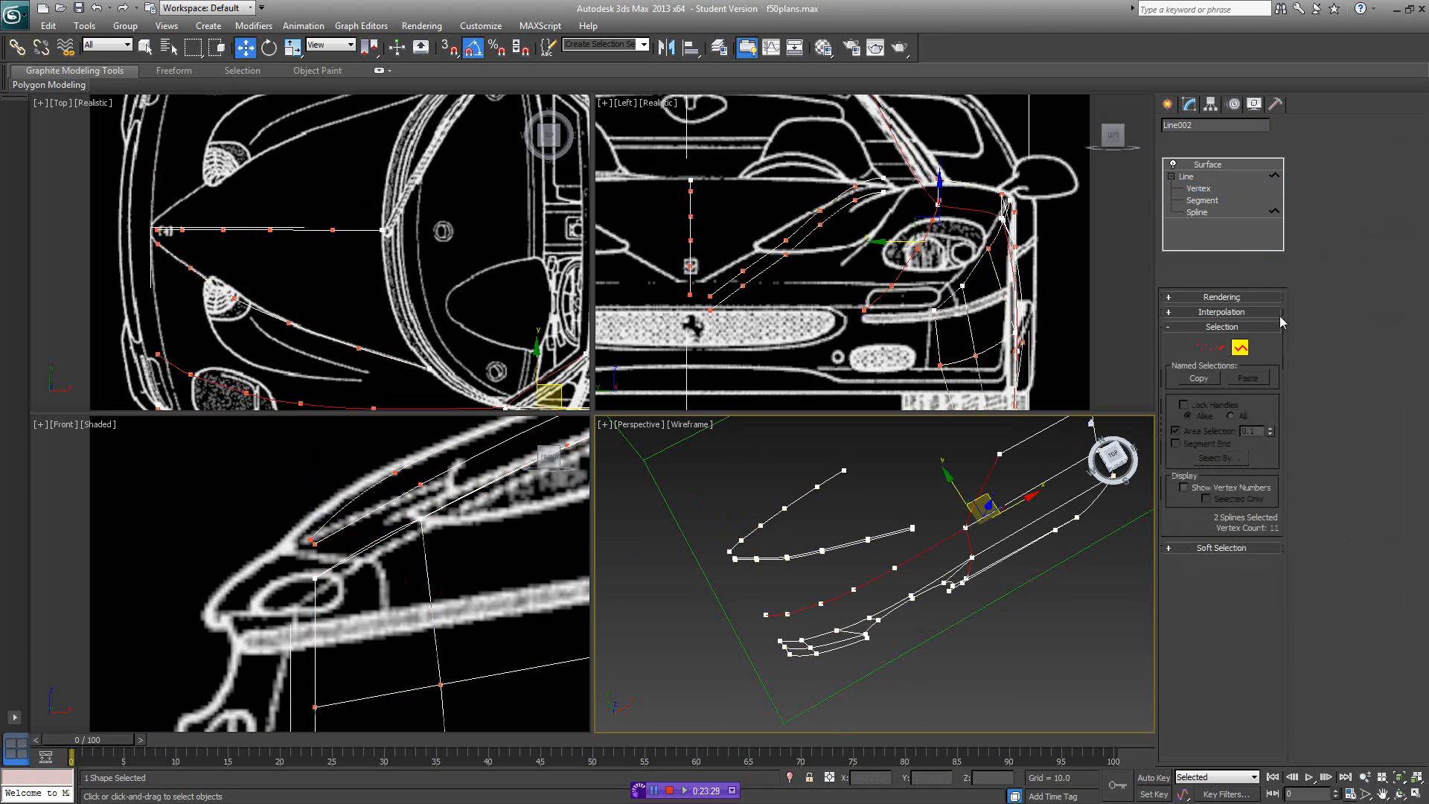
{"action": "left_click", "coordinate": [1334, 237]}
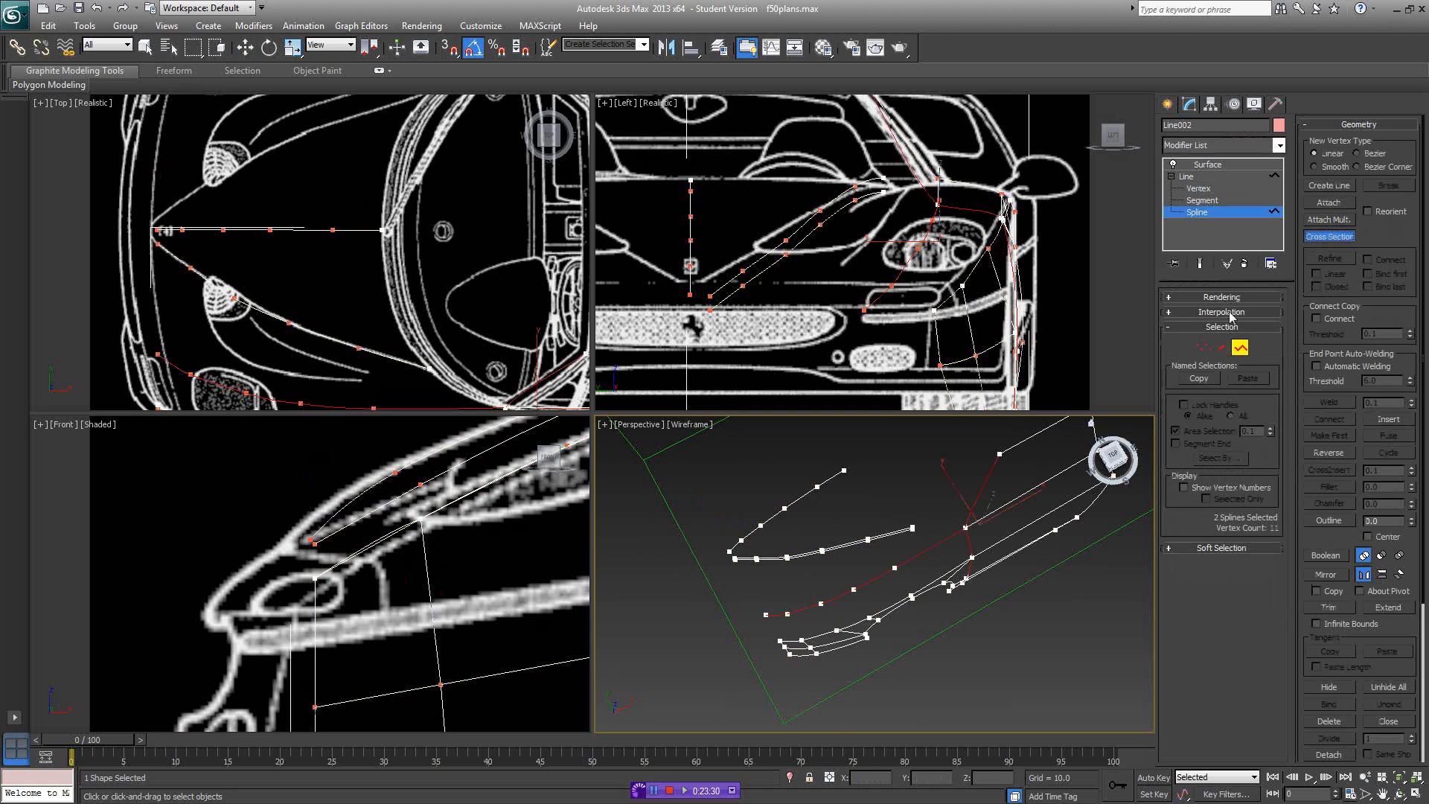
{"action": "left_click", "coordinate": [883, 614]}
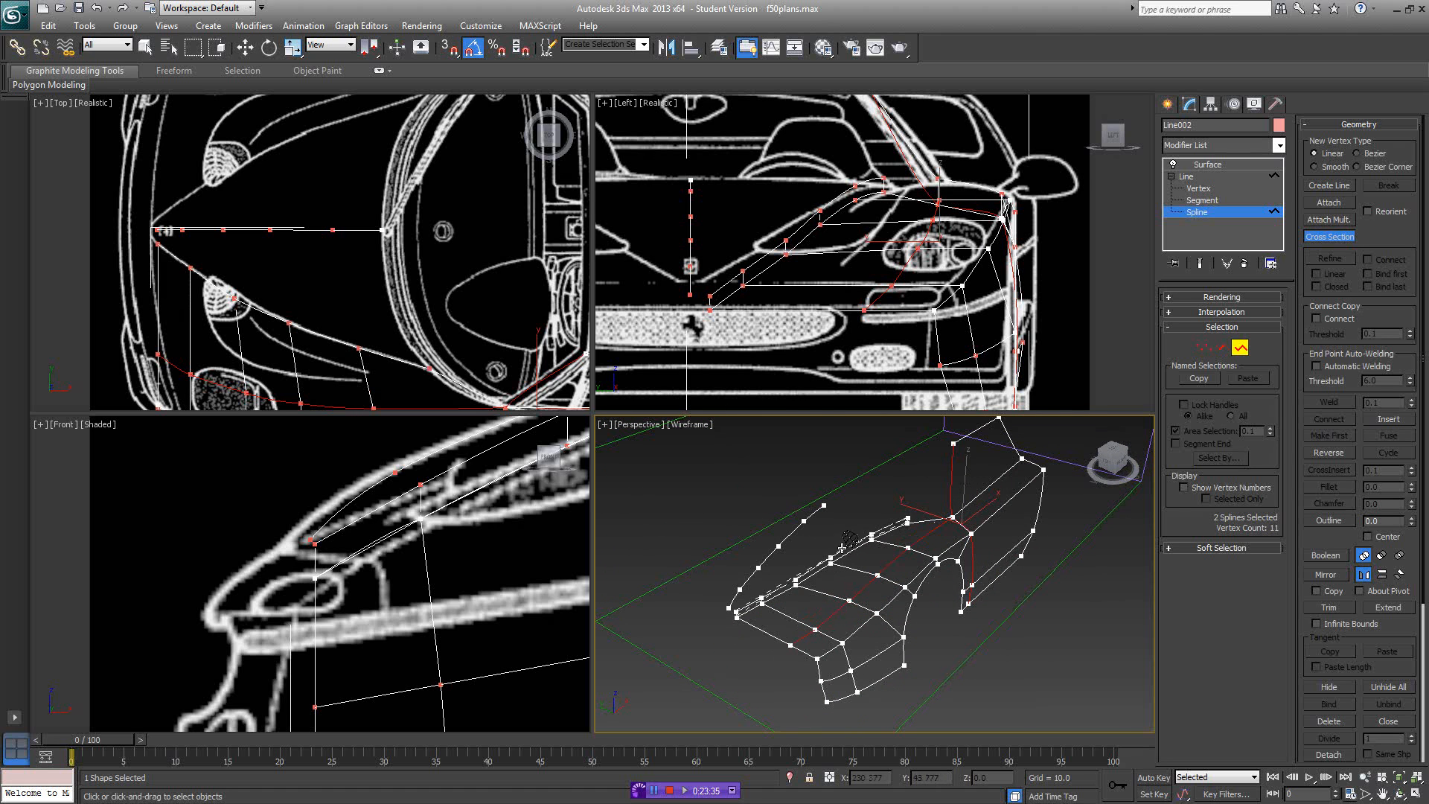
{"action": "right_click", "coordinate": [969, 517]}
{"action": "middle_click_drag", "start_coordinate": [969, 518], "coordinate": [912, 497], "text": "alt"}
{"action": "left_click", "coordinate": [1241, 348]}
- Return to the Surface modifier and display the Perspective view shaded with edged faces to inspect the body half
{"action": "left_click", "coordinate": [1233, 164]}
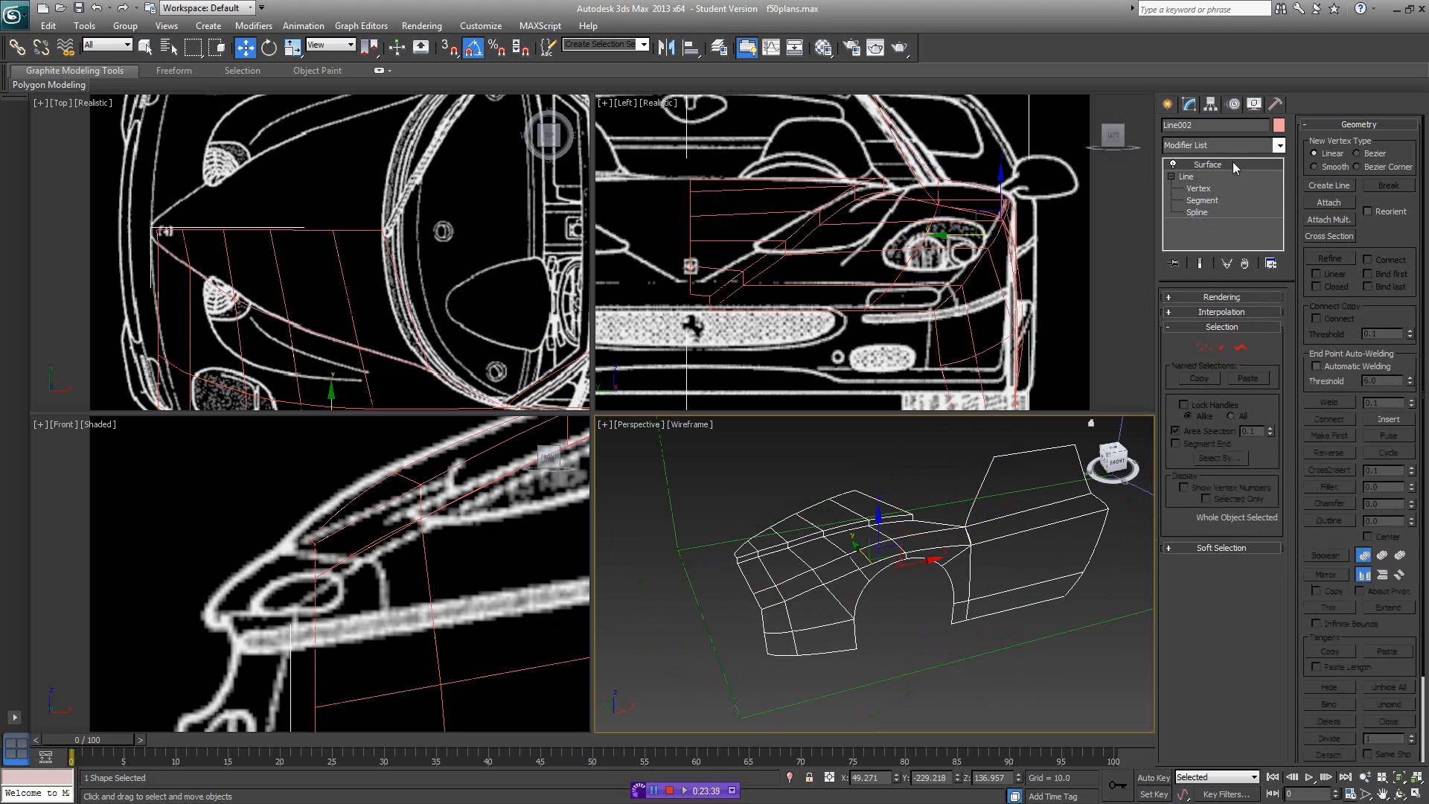
{"action": "key", "text": "F3"}
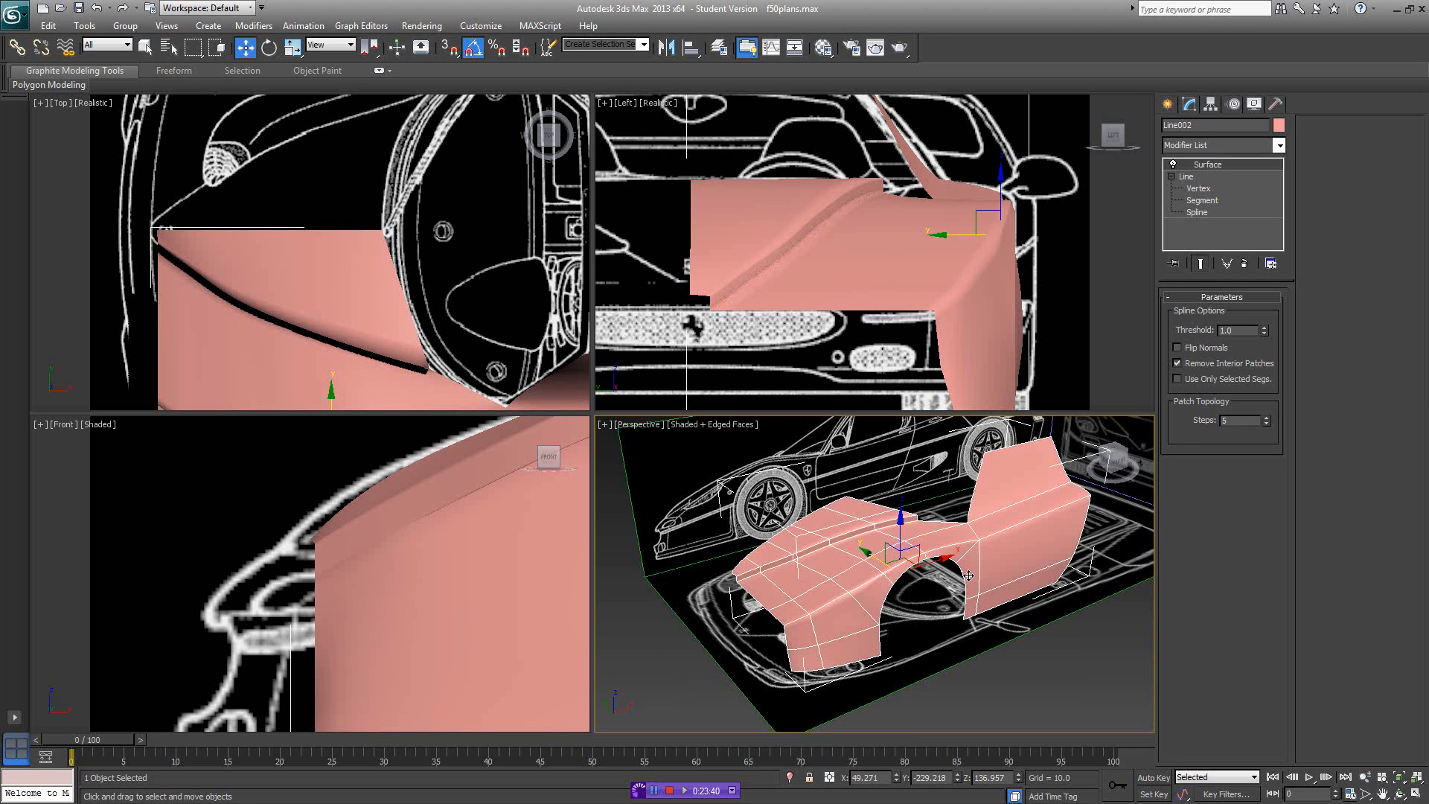
{"action": "middle_click_drag", "start_coordinate": [1032, 621], "coordinate": [928, 561], "text": "alt"}
{"action": "scroll", "coordinate": [941, 549], "scroll_direction": "down", "scroll_amount": 1}
{"action": "left_click", "coordinate": [977, 506]}
{"action": "left_click_drag", "start_coordinate": [842, 580], "coordinate": [900, 549], "text": "shift"}
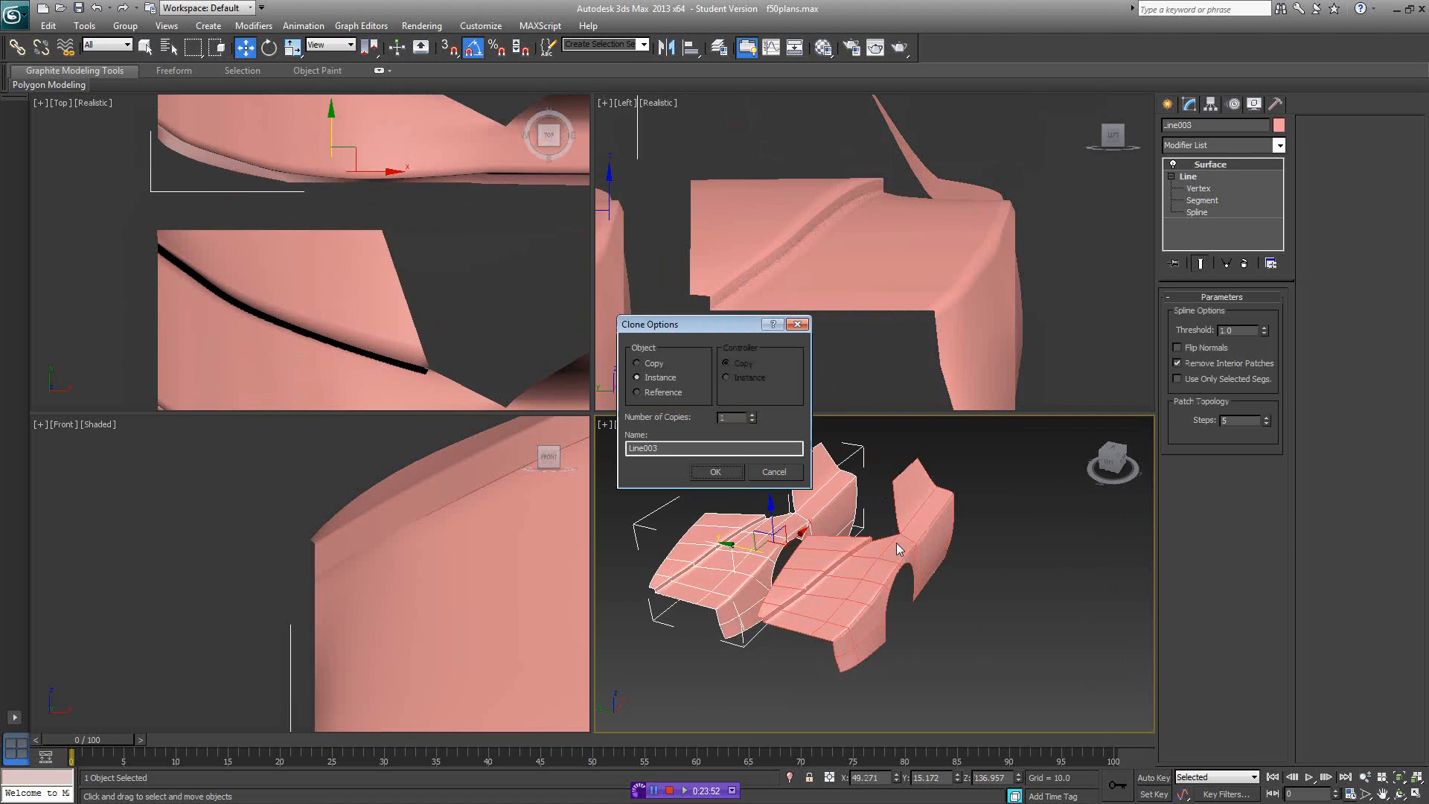
{"action": "left_click", "coordinate": [794, 477]}
- Mirror the body half across Y as an instance, move it against the hood centreline, and reselect the original half
{"action": "left_click", "coordinate": [663, 48]}
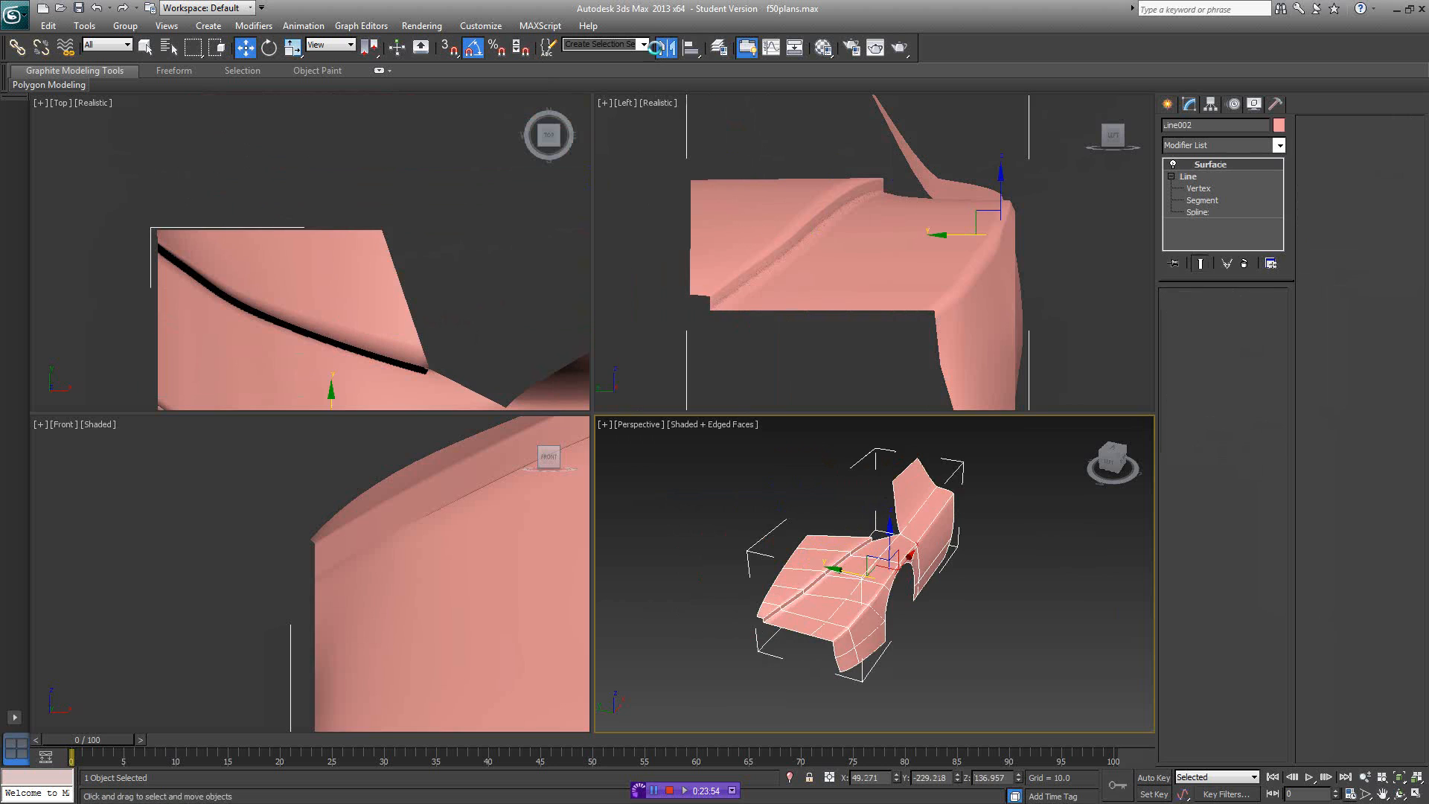
{"action": "left_click", "coordinate": [686, 518]}
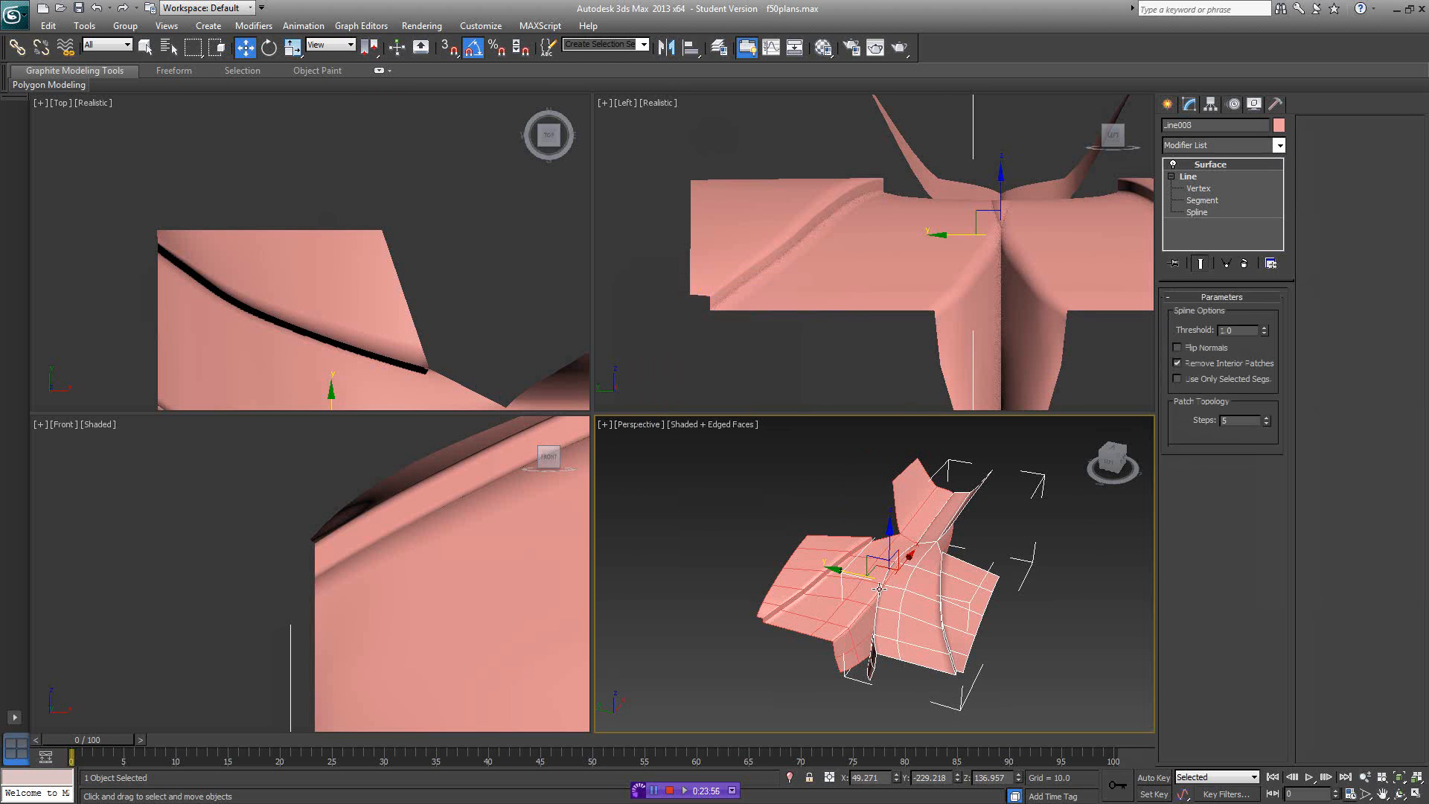
{"action": "left_click_drag", "start_coordinate": [858, 579], "coordinate": [691, 561]}
{"action": "middle_click_drag", "start_coordinate": [1087, 577], "coordinate": [1046, 603], "text": "alt"}
{"action": "left_click", "coordinate": [1006, 573]}
{"action": "left_click", "coordinate": [886, 589]}
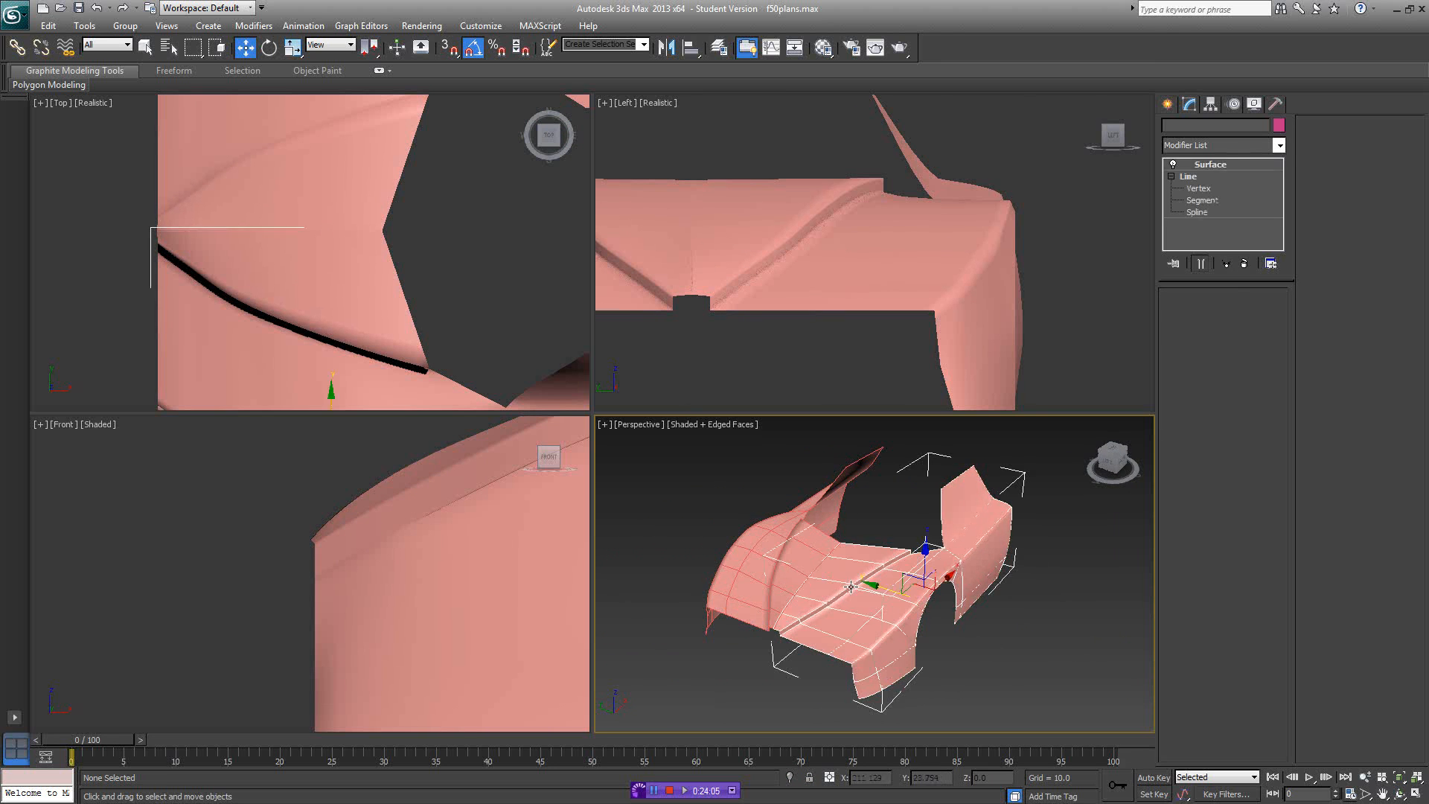
{"action": "left_click", "coordinate": [769, 557]}
{"action": "left_click", "coordinate": [904, 580]}
{"action": "middle_click_drag", "start_coordinate": [904, 580], "coordinate": [934, 581], "text": "alt"}
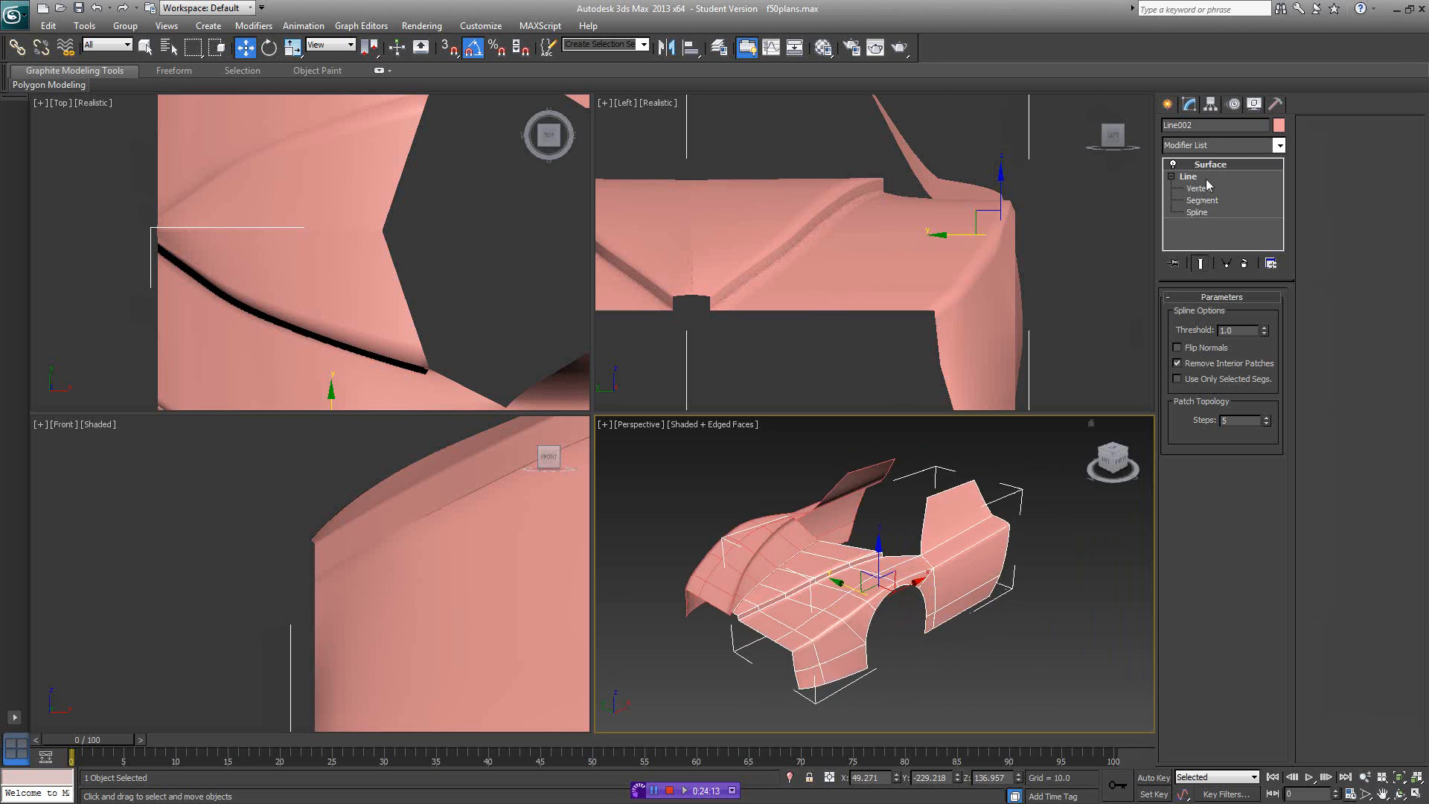
- Add an Edit Poly modifier above Surface on the original body half and inspect its mesh around the wheel arch
{"action": "left_click", "coordinate": [1251, 146]}
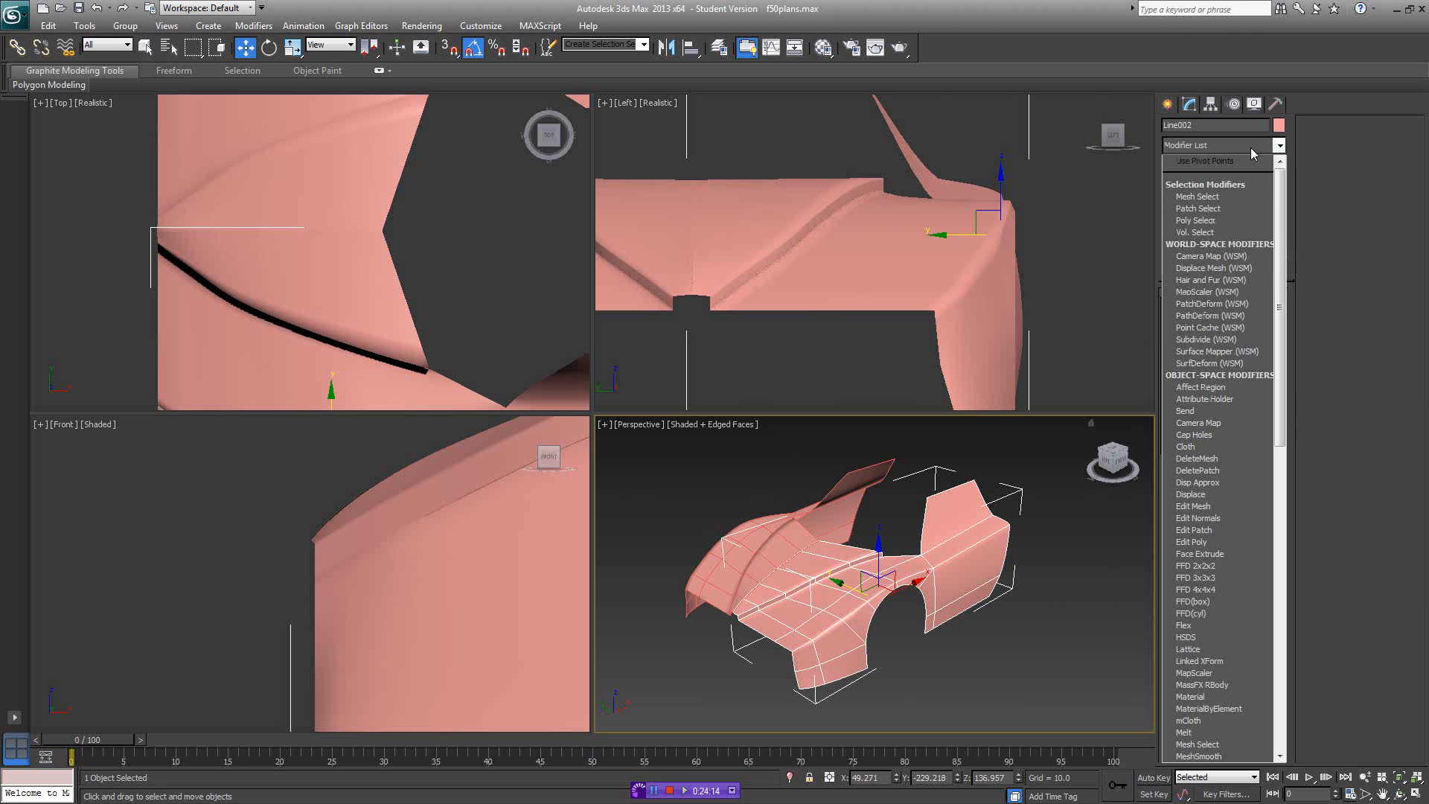
{"action": "left_click", "coordinate": [1228, 540]}
{"action": "middle_click_drag", "start_coordinate": [1029, 561], "coordinate": [996, 567], "text": "alt"}
{"action": "scroll", "coordinate": [949, 576], "scroll_direction": "up", "scroll_amount": 6}
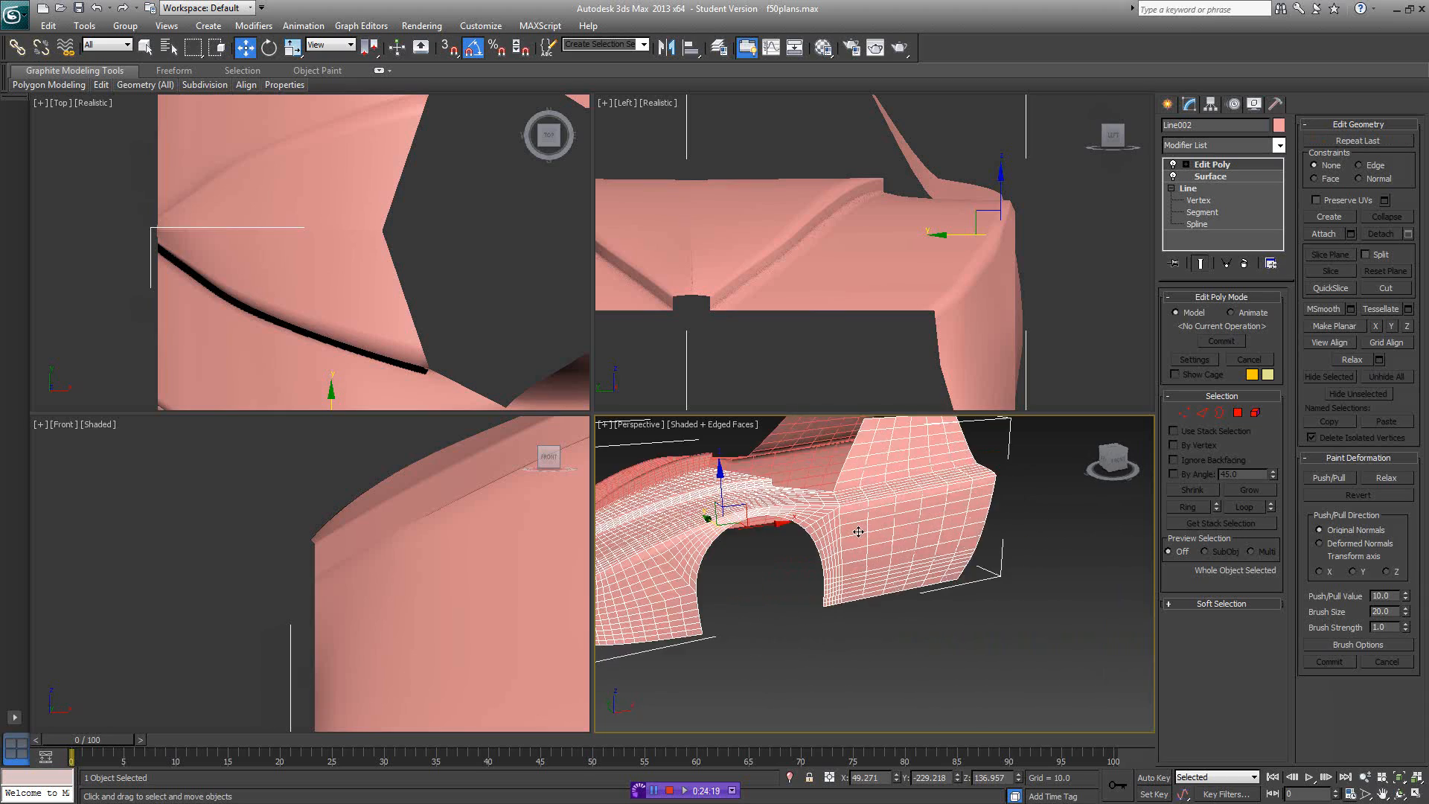
{"action": "mouse_move", "coordinate": [908, 557]}
{"action": "middle_mouse_down", "text": "alt"}
{"action": "mouse_move", "coordinate": [845, 552]}
{"action": "mouse_move", "coordinate": [838, 570]}
{"action": "mouse_move", "coordinate": [944, 516]}
{"action": "mouse_move", "coordinate": [993, 518]}
{"action": "mouse_move", "coordinate": [915, 551]}
{"action": "middle_mouse_up", "text": "alt"}
{"action": "scroll", "coordinate": [944, 516], "scroll_direction": "up", "scroll_amount": 5}
{"action": "scroll", "coordinate": [902, 521], "scroll_direction": "down", "scroll_amount": 4}
{"action": "scroll", "coordinate": [1035, 555], "scroll_direction": "down", "scroll_amount": 2}
{"action": "middle_click_drag", "start_coordinate": [1021, 555], "coordinate": [1003, 555], "text": "alt"}
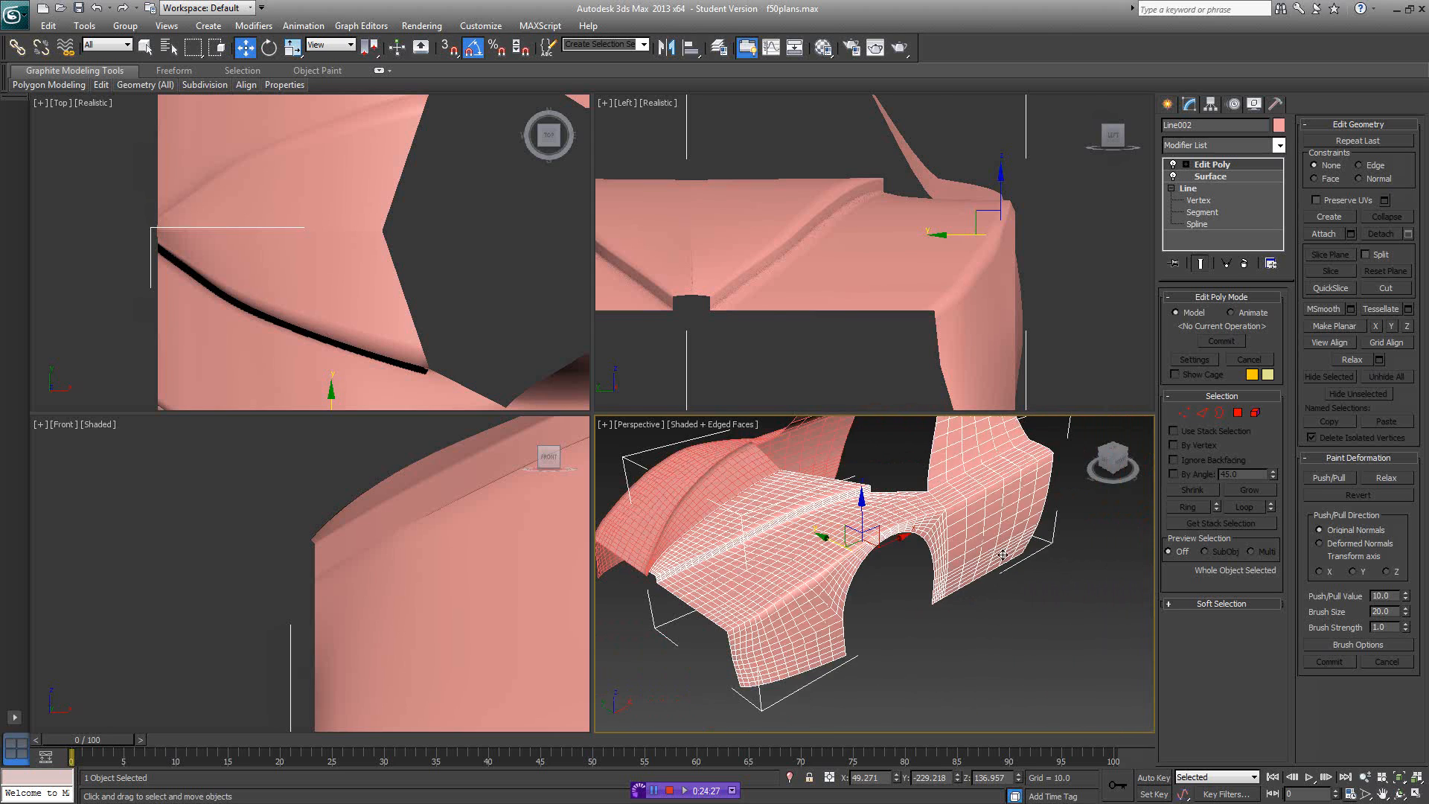
- At edge level, select several edge loops running across the door panel behind the wheel arch and remove them
{"action": "left_click", "coordinate": [1208, 412]}
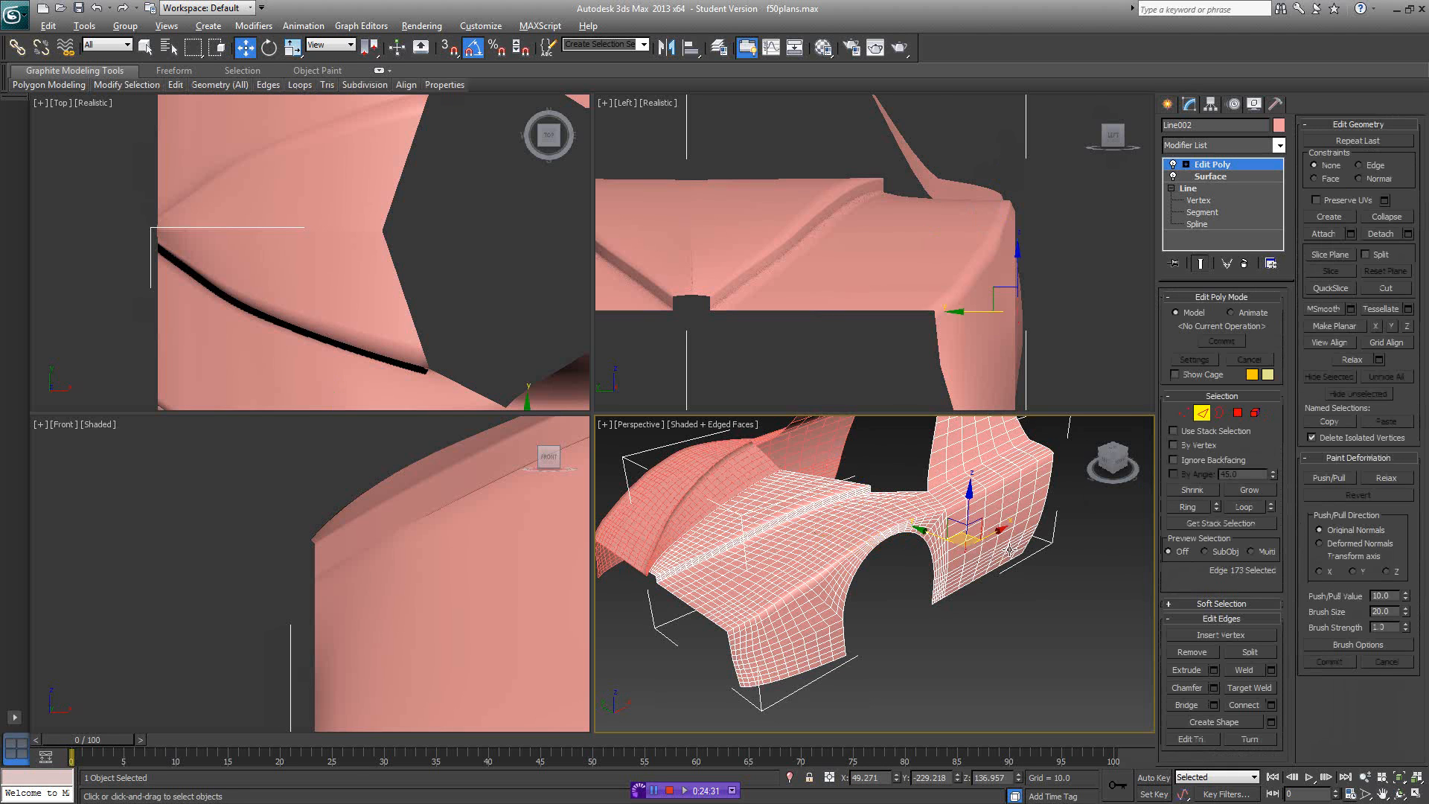
{"action": "middle_click_drag", "start_coordinate": [1009, 549], "coordinate": [1084, 550], "text": "alt"}
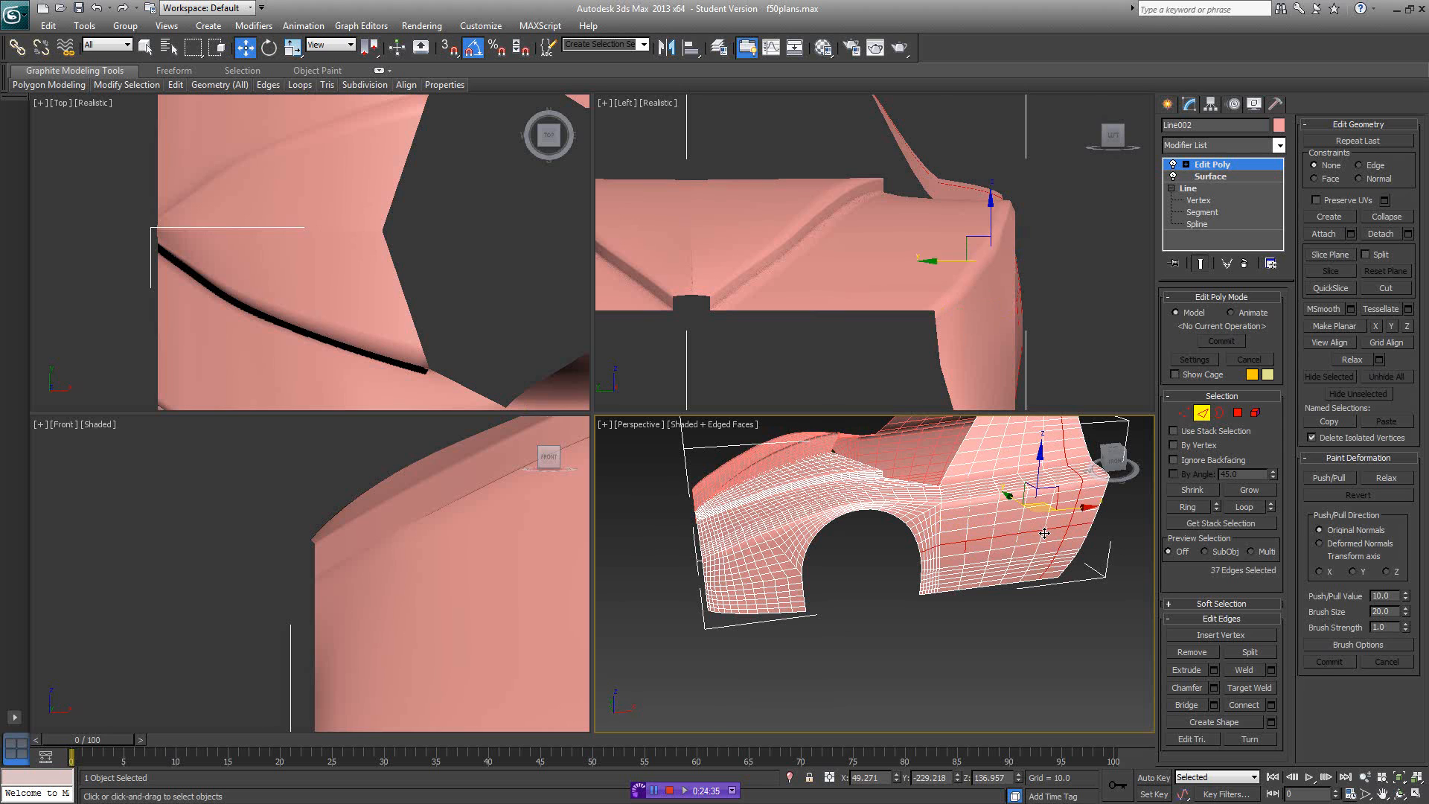
{"action": "double_click", "coordinate": [966, 535], "text": "ctrl"}
{"action": "middle_click_drag", "start_coordinate": [1006, 553], "coordinate": [1191, 617], "text": "alt"}
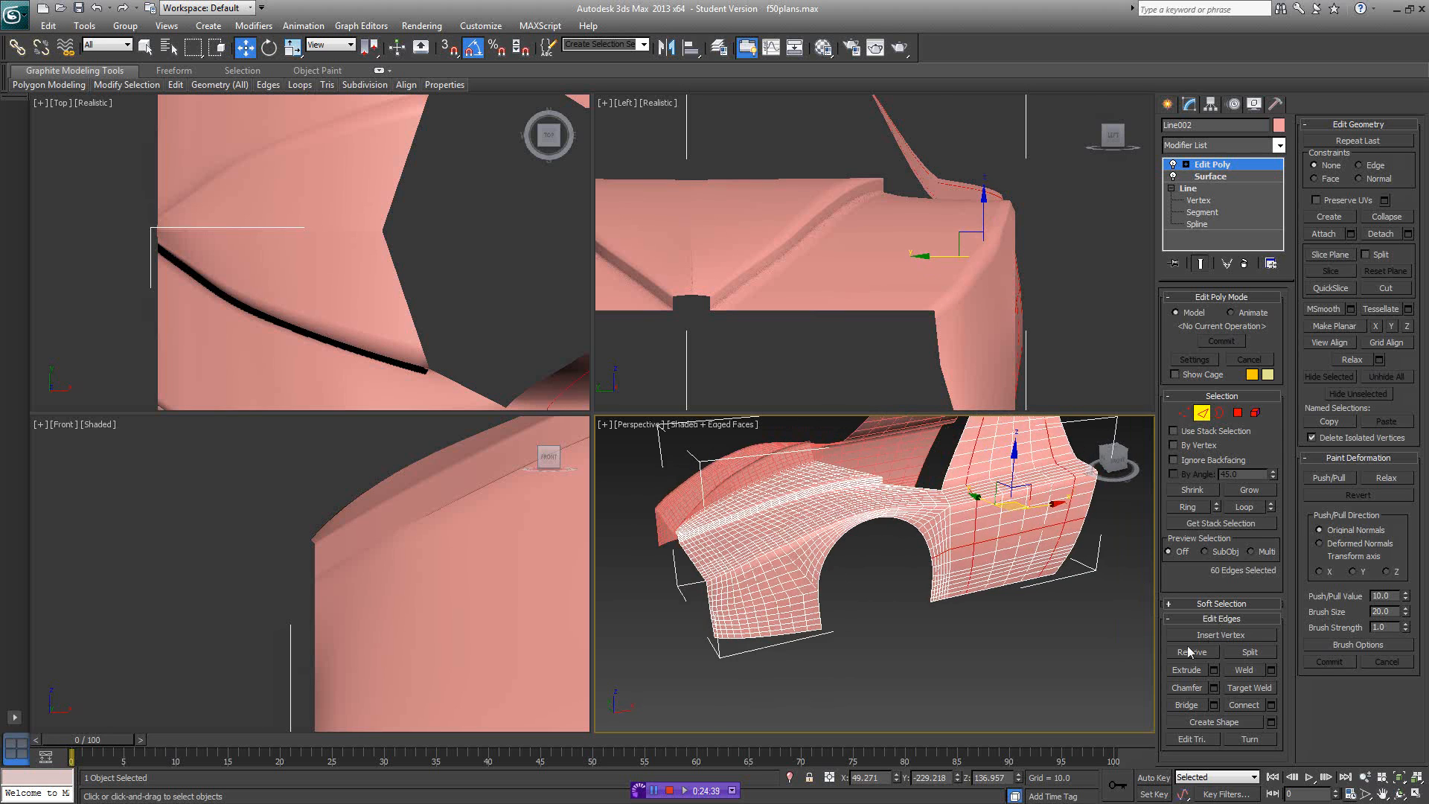
{"action": "left_click", "coordinate": [1191, 653]}
{"action": "middle_click_drag", "start_coordinate": [1046, 595], "coordinate": [897, 461], "text": "alt"}
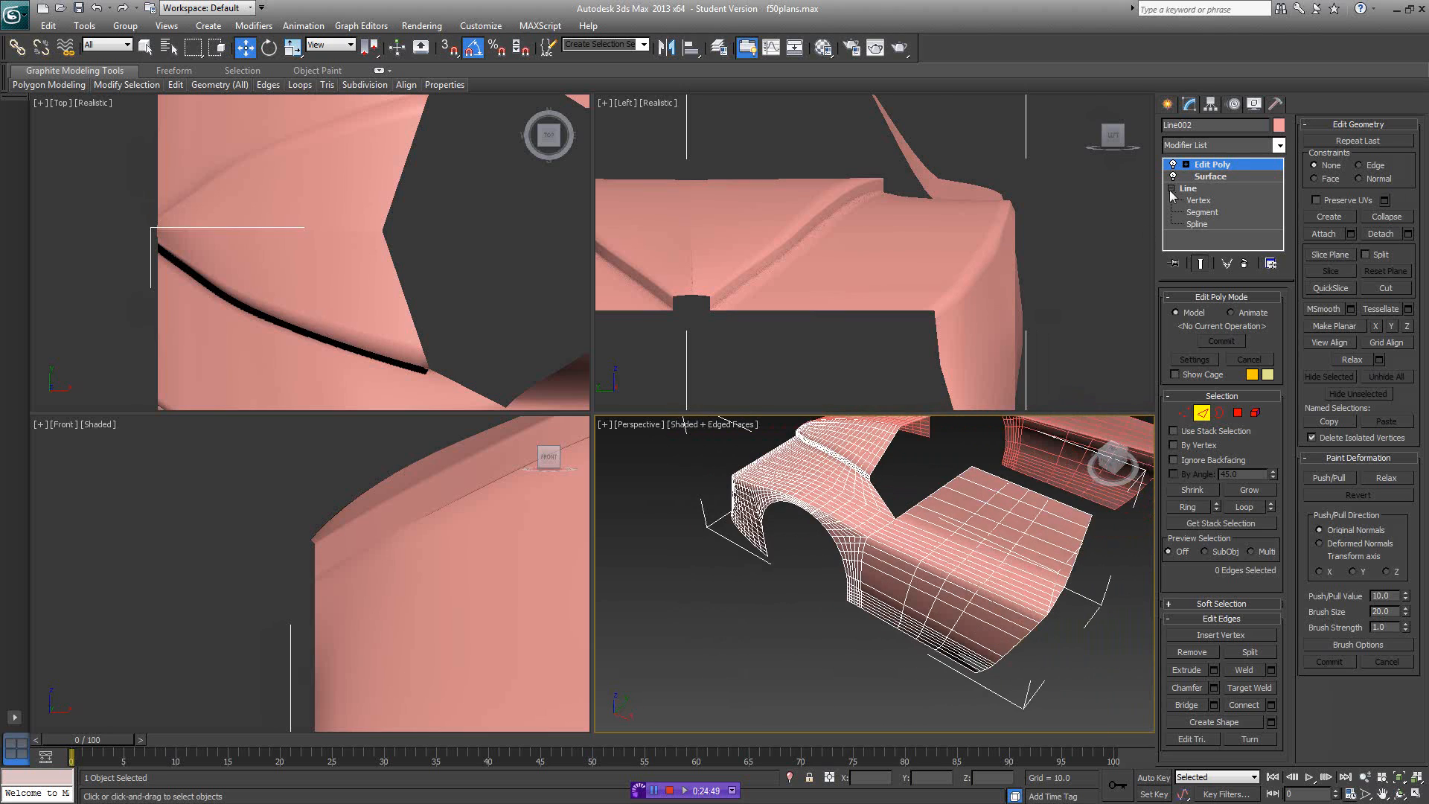
- Try a Shell modifier with an increased inner amount on the body half, and delete it from the modifier stack
{"action": "left_click", "coordinate": [1239, 166]}
{"action": "left_click", "coordinate": [1247, 145]}
{"action": "scroll", "coordinate": [1222, 560], "scroll_direction": "down", "scroll_amount": 10}
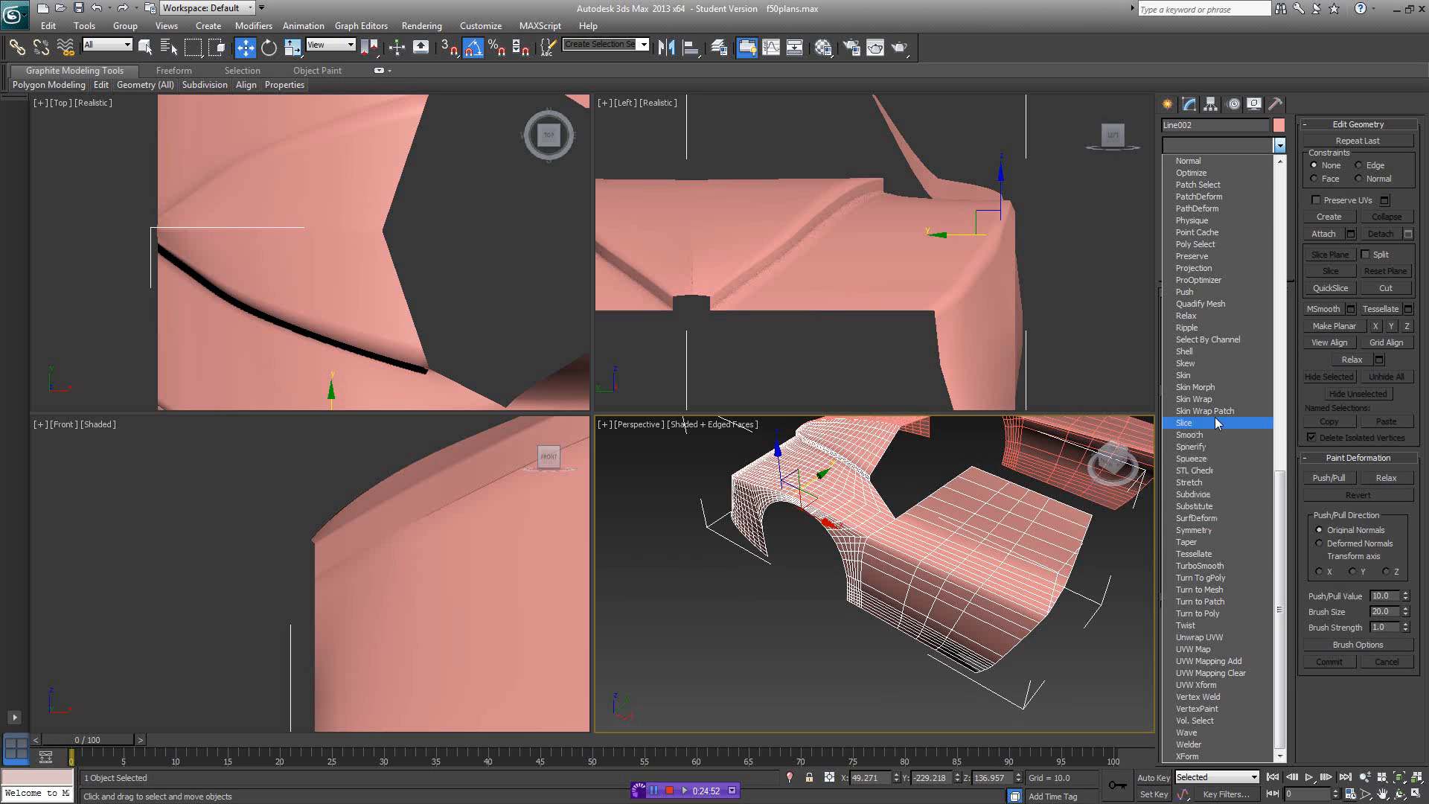
{"action": "left_click", "coordinate": [1220, 355]}
{"action": "left_click", "coordinate": [1221, 353]}
{"action": "middle_click_drag", "start_coordinate": [968, 492], "coordinate": [1191, 465], "text": "alt"}
{"action": "left_click_drag", "start_coordinate": [1270, 315], "coordinate": [1271, 141]}
{"action": "middle_click_drag", "start_coordinate": [1037, 576], "coordinate": [1018, 650], "text": "alt"}
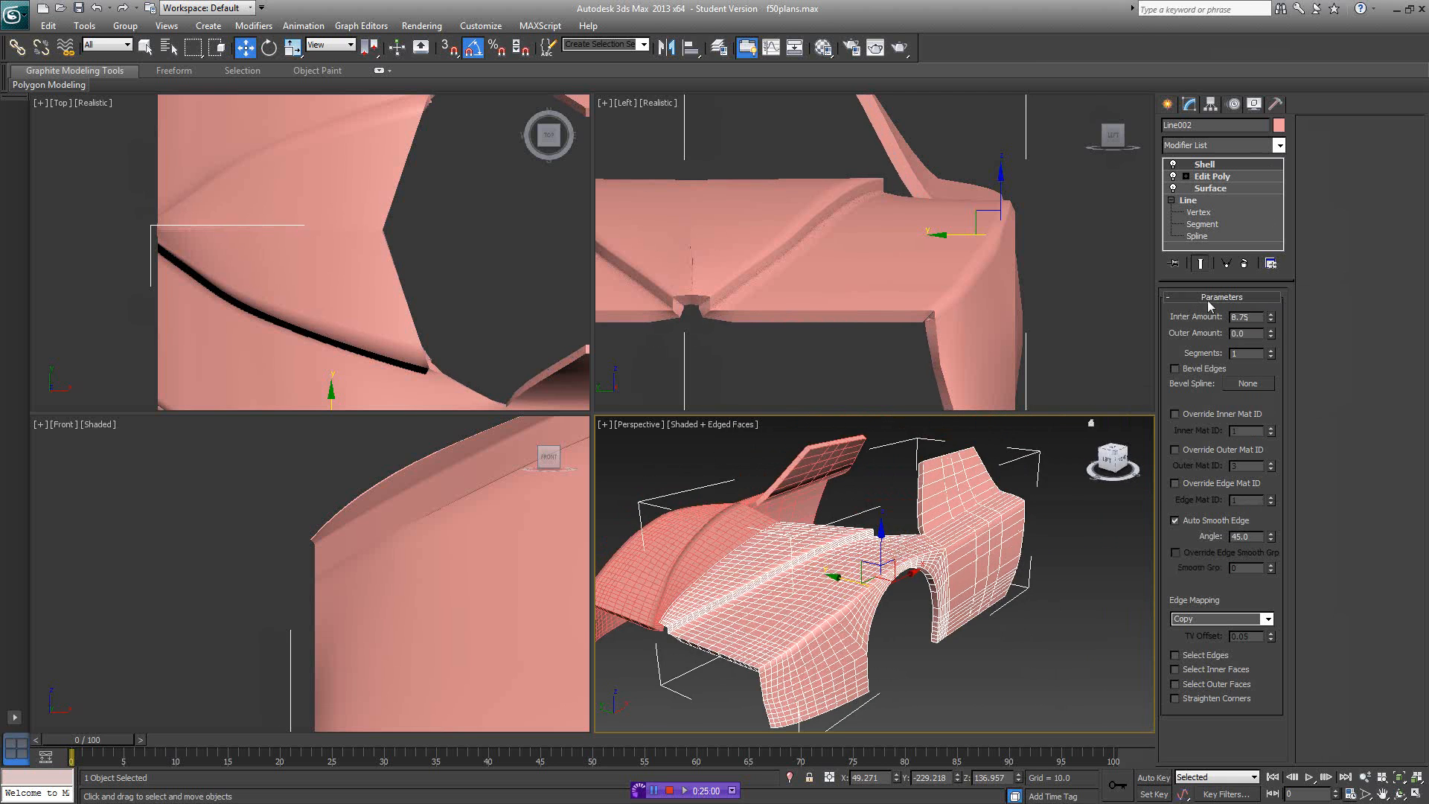
{"action": "middle_click_drag", "start_coordinate": [1000, 532], "coordinate": [986, 545], "text": "alt"}
{"action": "left_click", "coordinate": [1244, 264]}
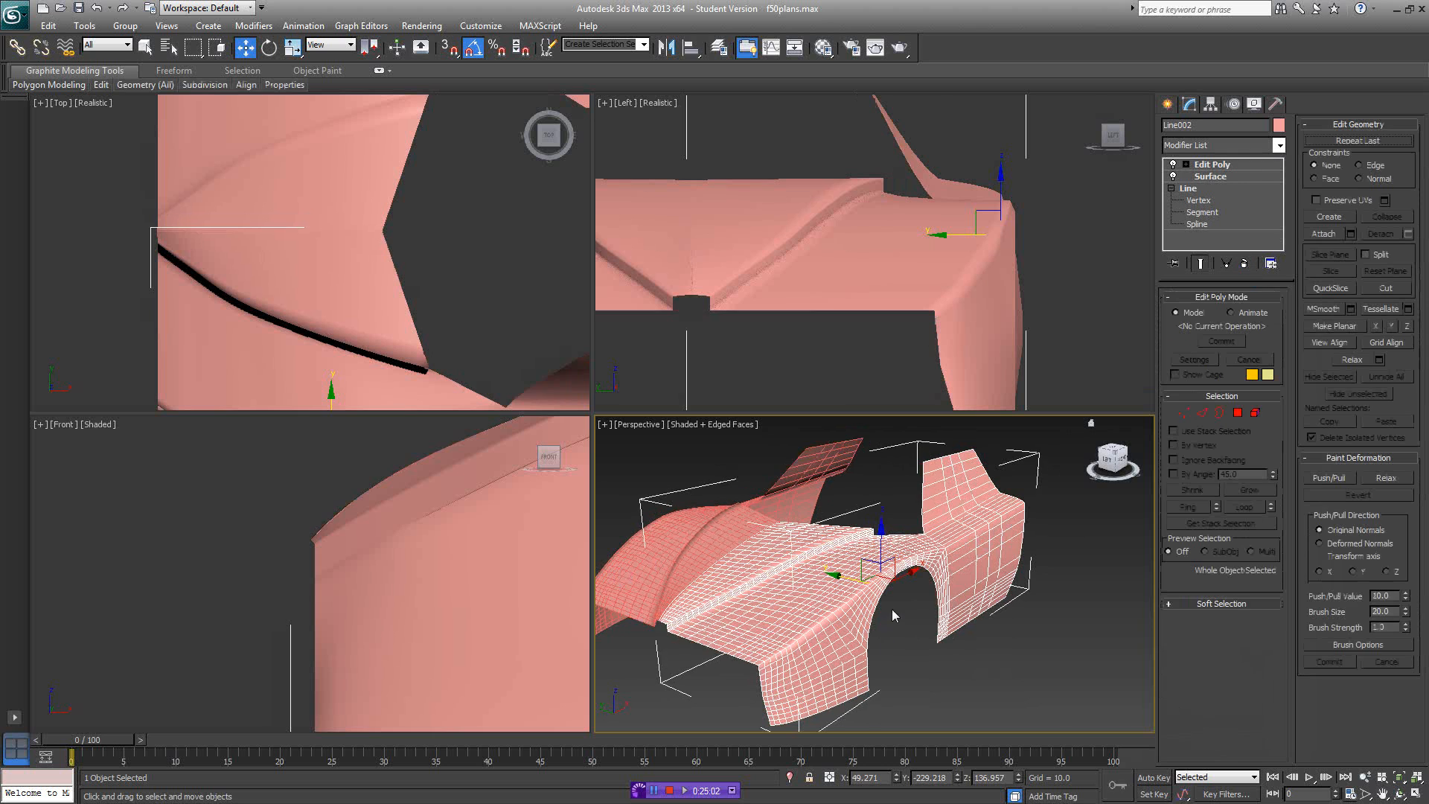
- Clone the original body half as a single instance about 494 units outward along Y
{"action": "middle_click_drag", "start_coordinate": [892, 609], "coordinate": [906, 586], "text": "alt"}
{"action": "scroll", "coordinate": [906, 586], "scroll_direction": "down", "scroll_amount": 4}
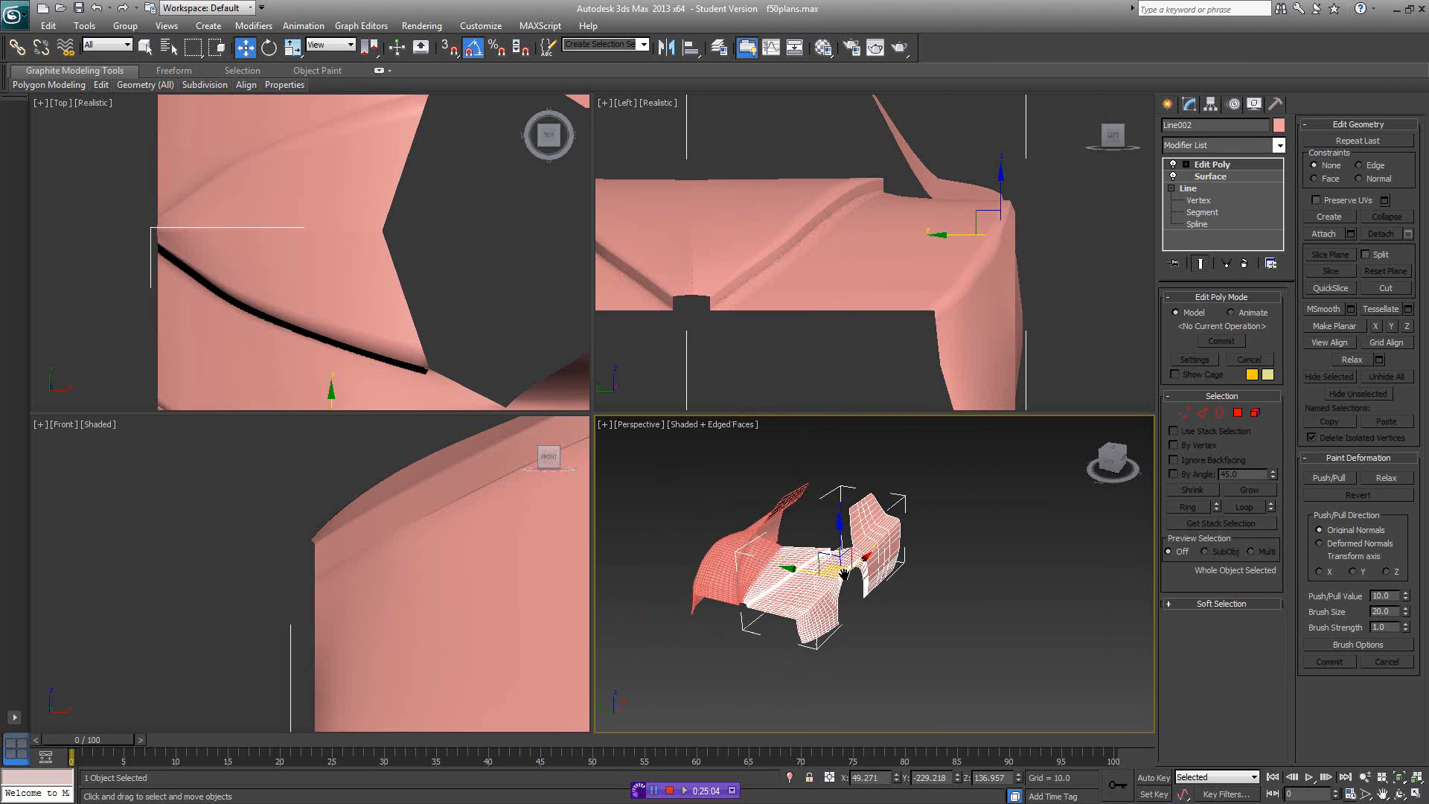
{"action": "left_click_drag", "start_coordinate": [828, 566], "coordinate": [999, 607], "text": "shift"}
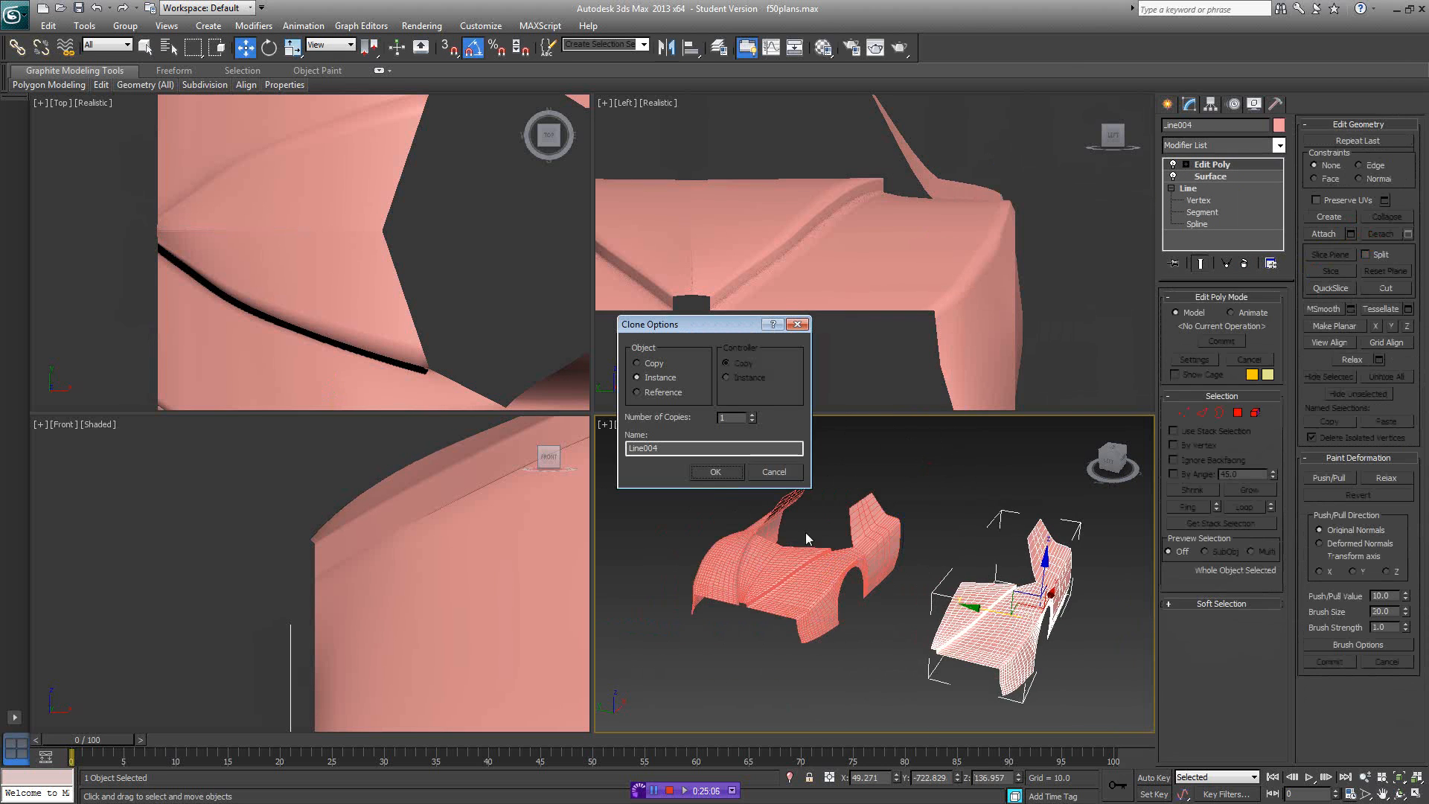
{"action": "left_click", "coordinate": [715, 472]}
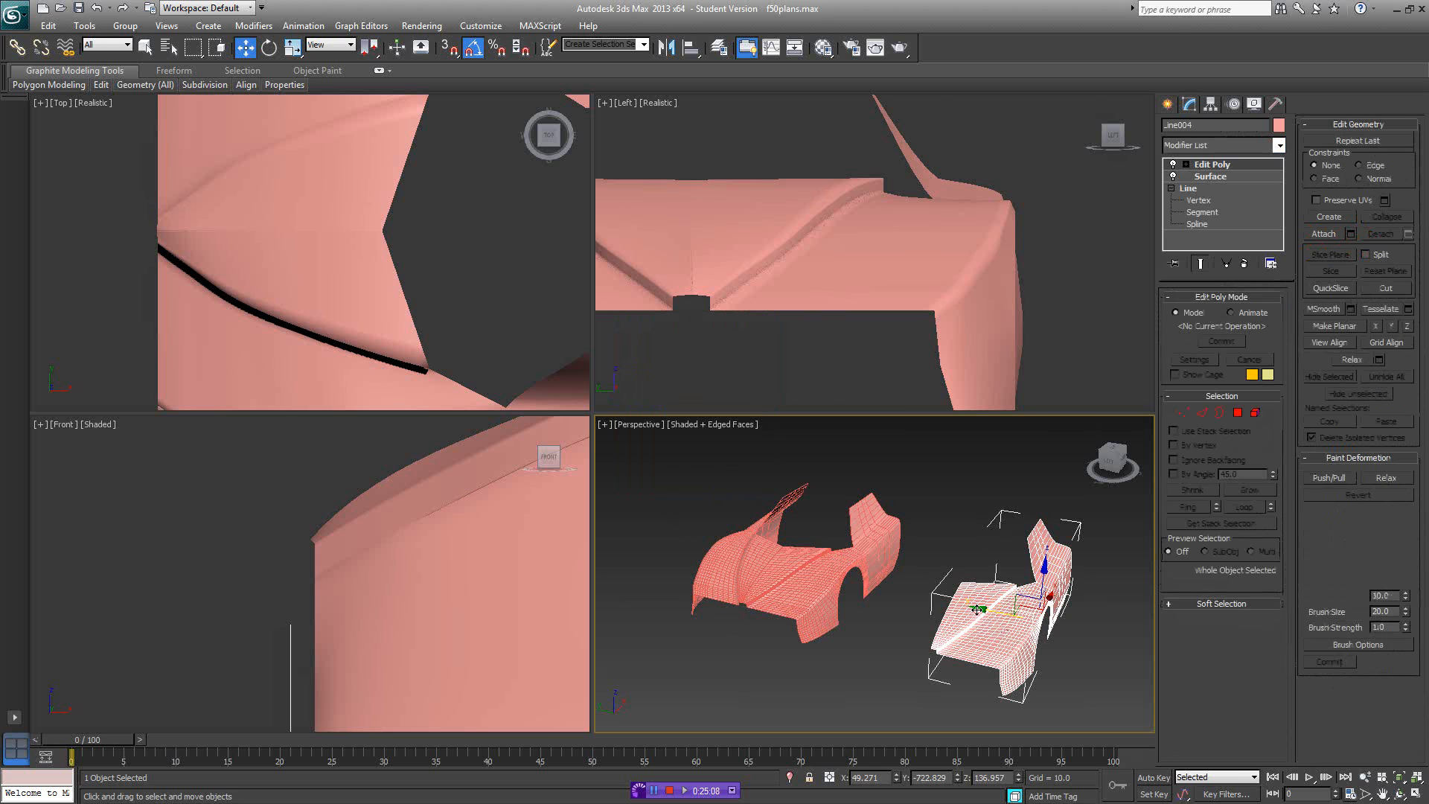
- Try a lower patch topology step count in the instanced body half's Surface modifier, and undo it together with the clone
{"action": "middle_click_drag", "start_coordinate": [922, 604], "coordinate": [934, 597], "text": "alt"}
{"action": "scroll", "coordinate": [934, 598], "scroll_direction": "up", "scroll_amount": 3}
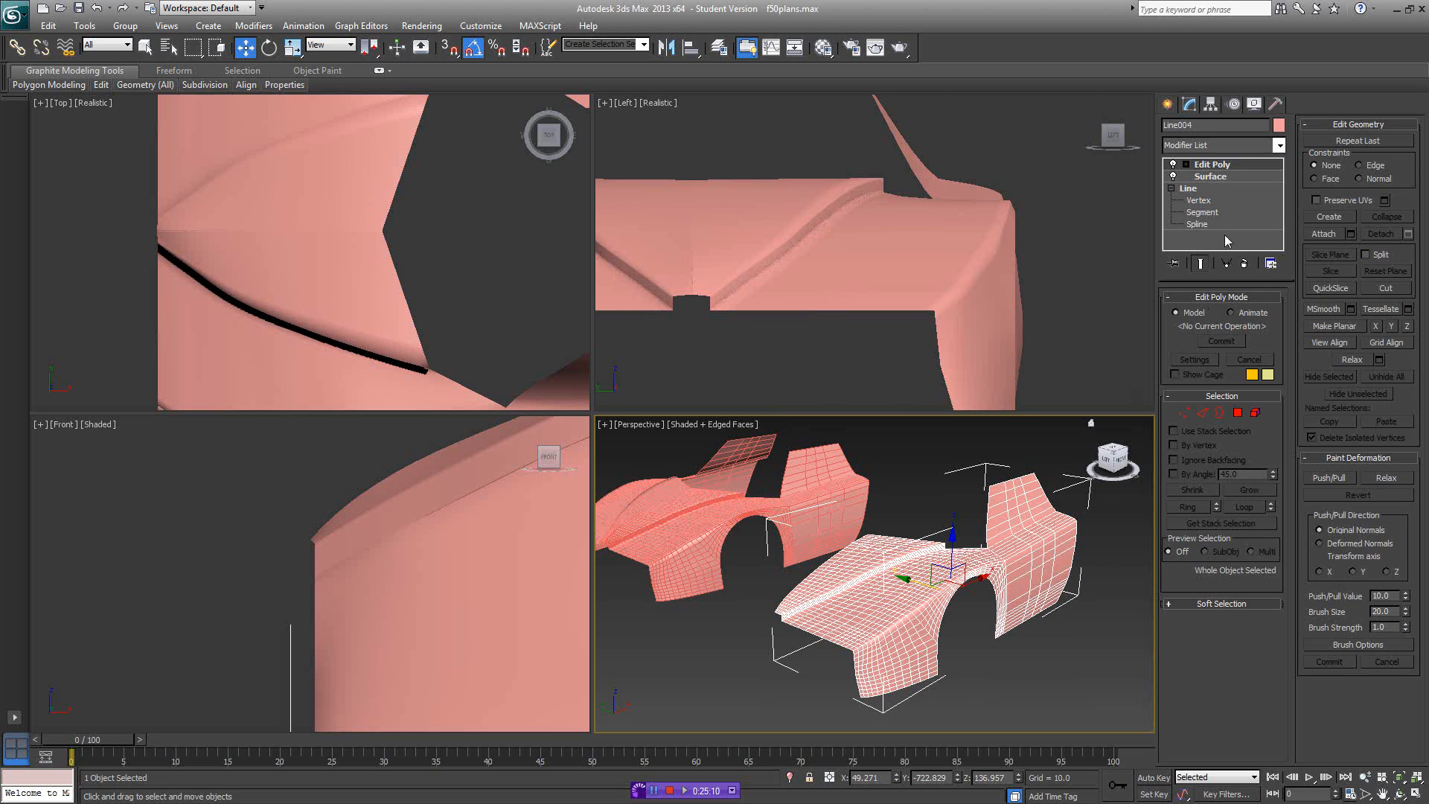
{"action": "left_click", "coordinate": [1189, 202]}
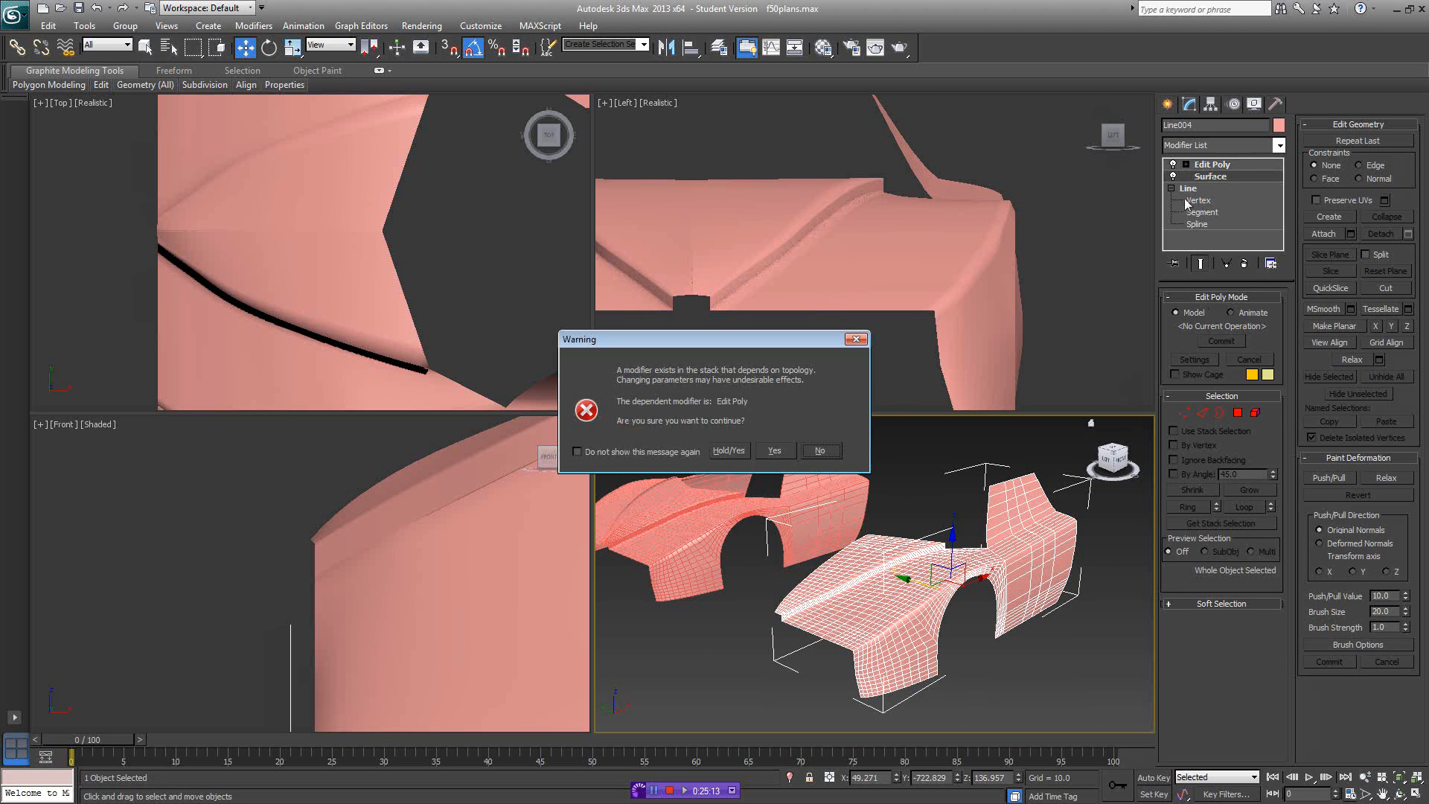
{"action": "left_click", "coordinate": [773, 452]}
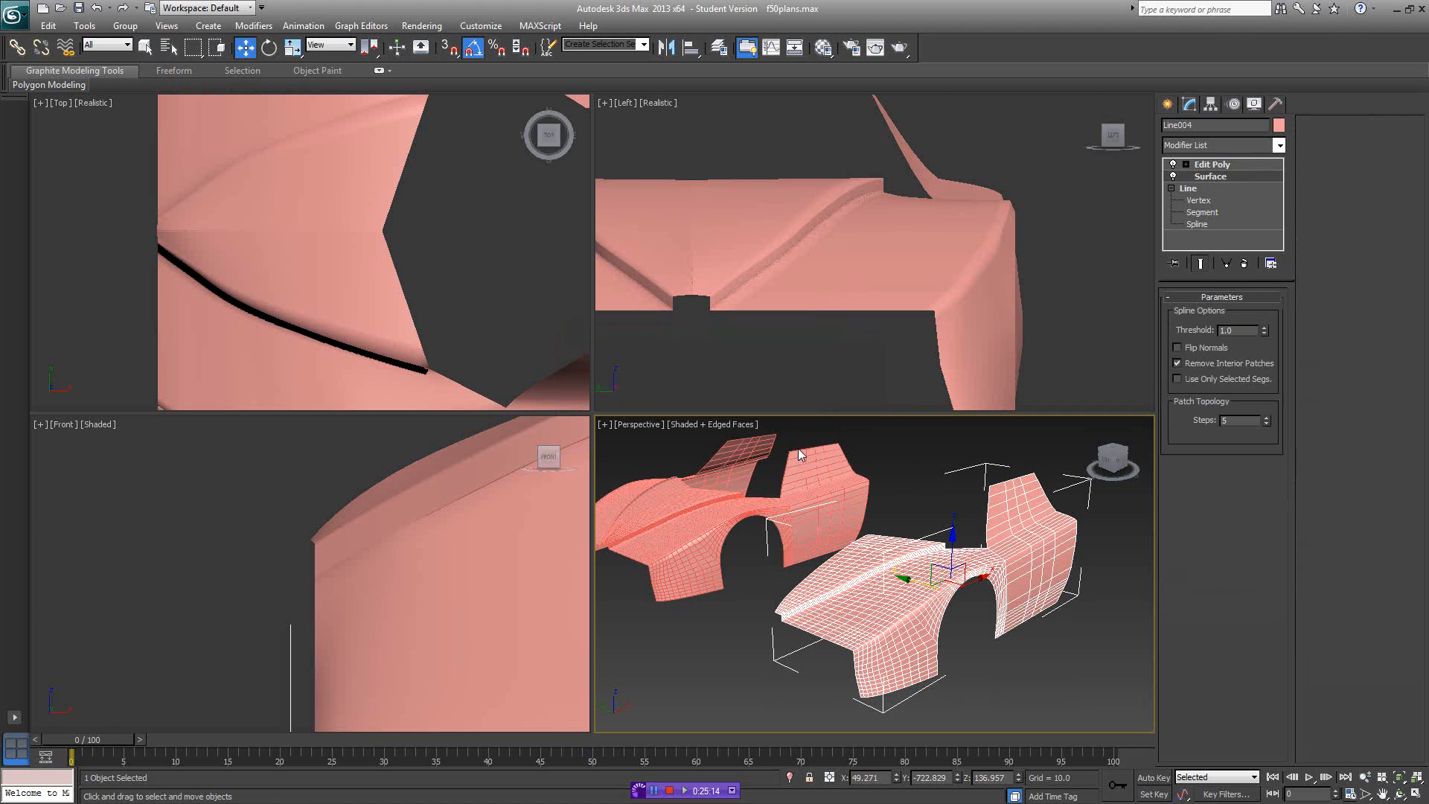
{"action": "double_click", "coordinate": [1265, 423]}
{"action": "left_click", "coordinate": [1266, 423]}
{"action": "middle_click_drag", "start_coordinate": [1028, 514], "coordinate": [942, 542], "text": "alt"}
{"action": "key", "text": "ctrl+z"}
{"action": "key", "text": "ctrl+z"}
{"action": "key", "text": "ctrl+z"}
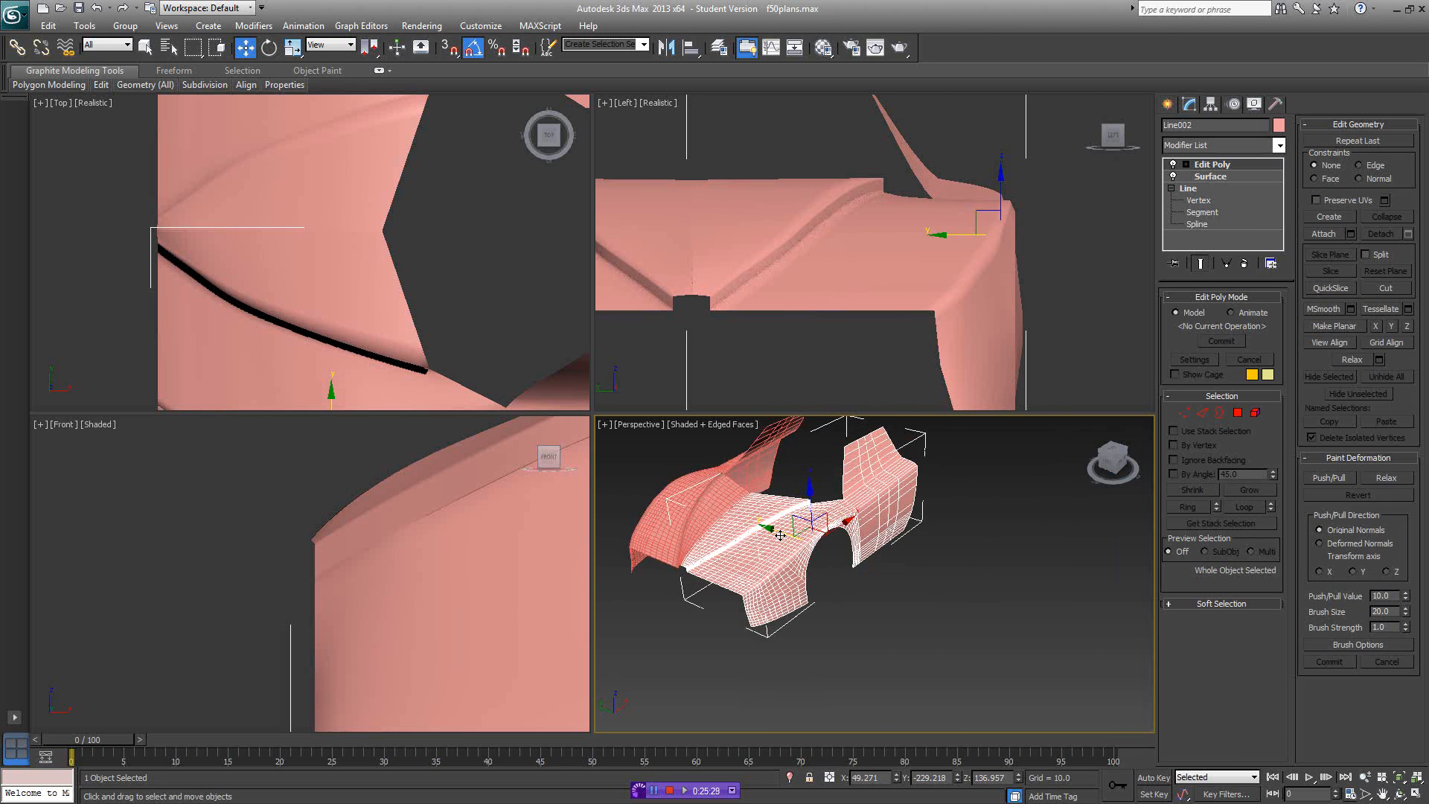
- Clone the original body half as an instance about 410 units outward along Y and set its Surface patch steps to 3
{"action": "left_click_drag", "start_coordinate": [780, 536], "coordinate": [981, 612], "text": "shift"}
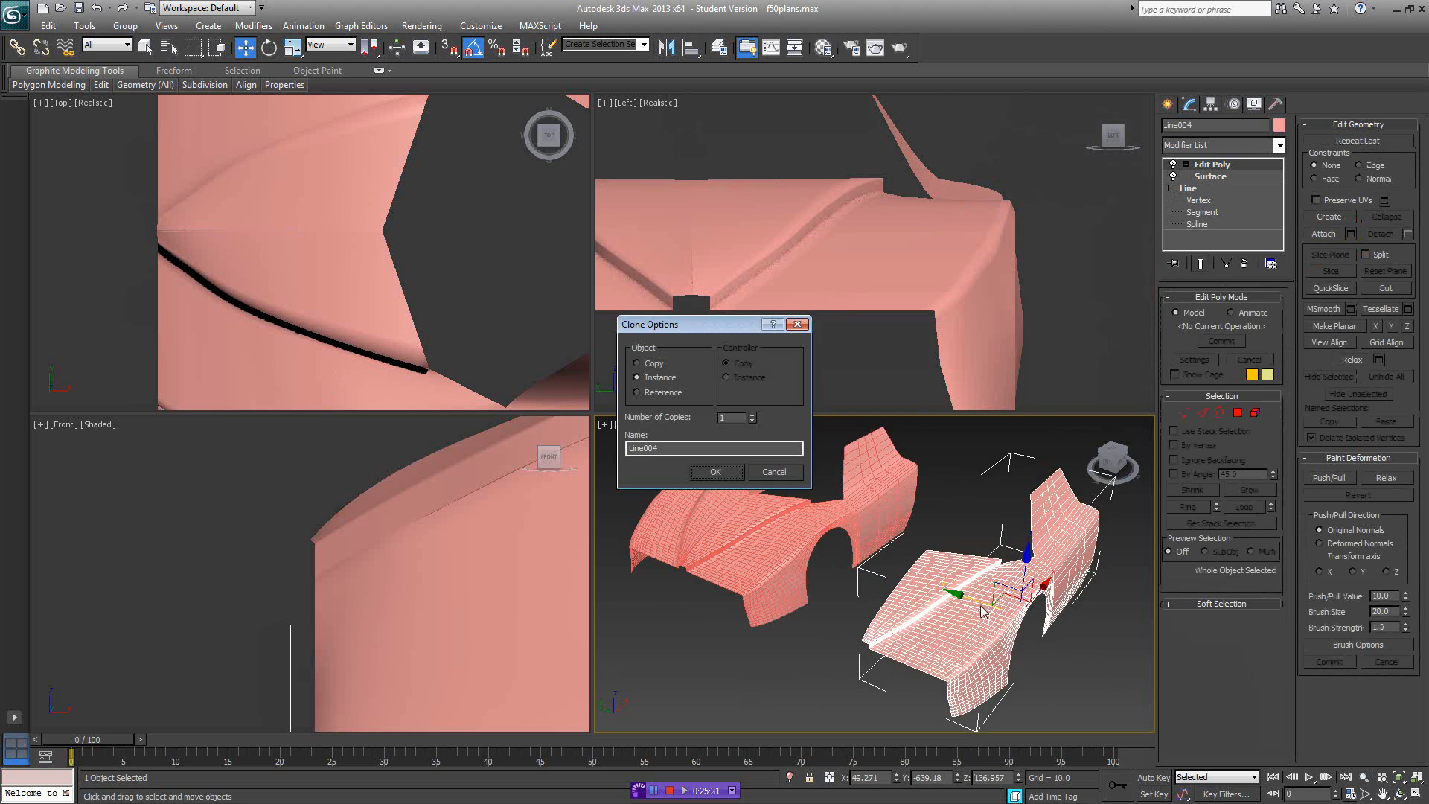
{"action": "left_click", "coordinate": [715, 473]}
{"action": "left_click", "coordinate": [1221, 180]}
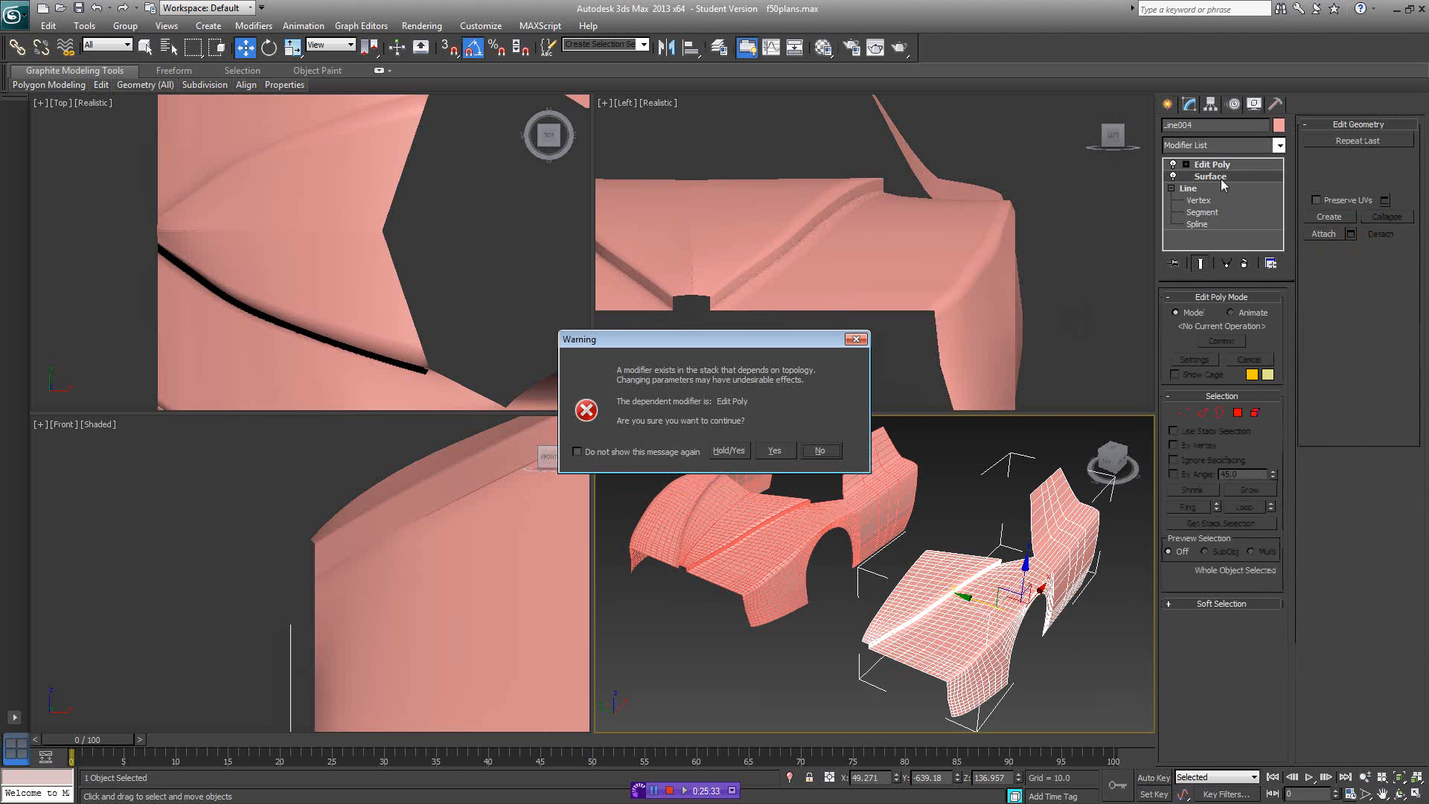
{"action": "left_click", "coordinate": [774, 450]}
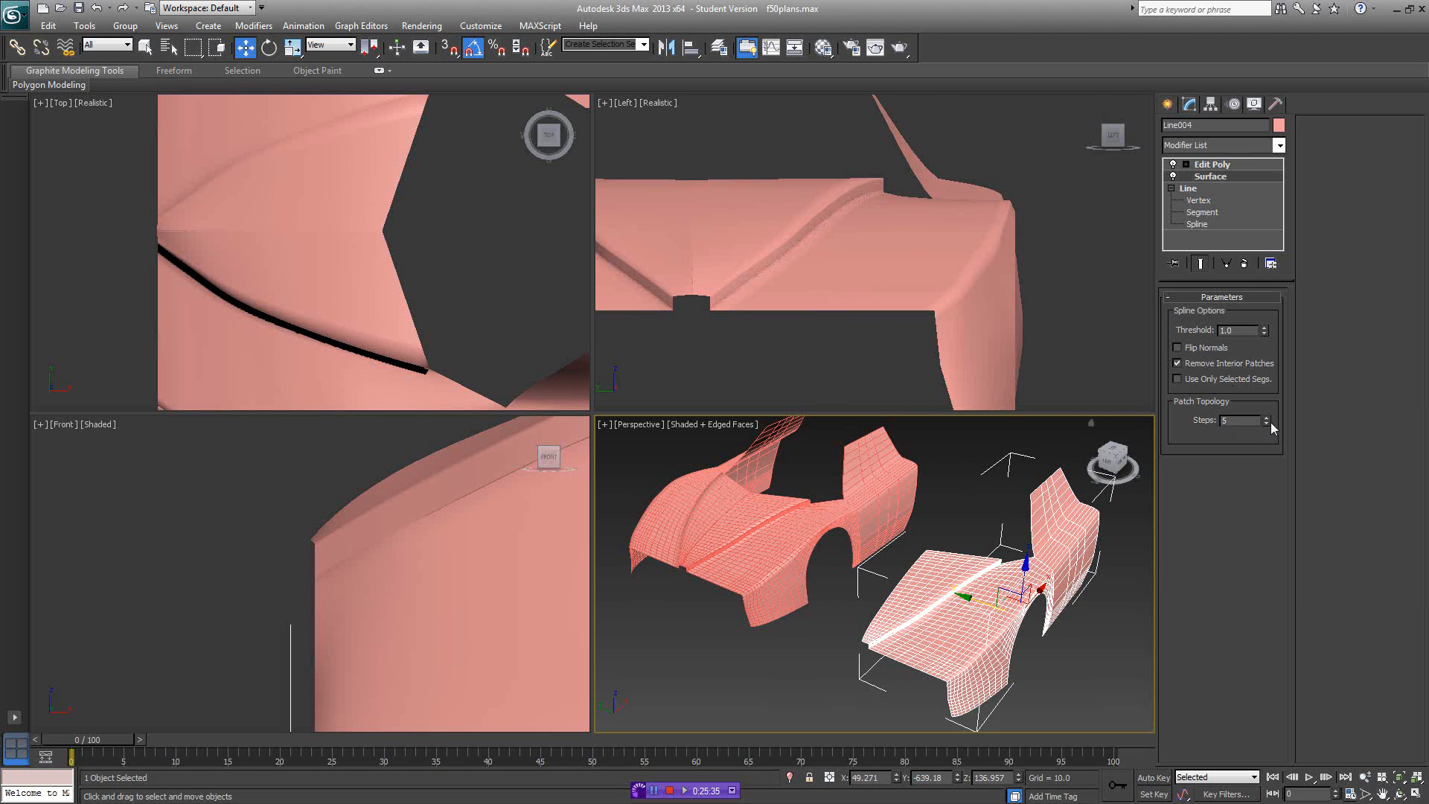
{"action": "left_click_drag", "start_coordinate": [1266, 422], "coordinate": [1258, 437]}
{"action": "middle_click_drag", "start_coordinate": [1066, 565], "coordinate": [994, 552], "text": "alt"}
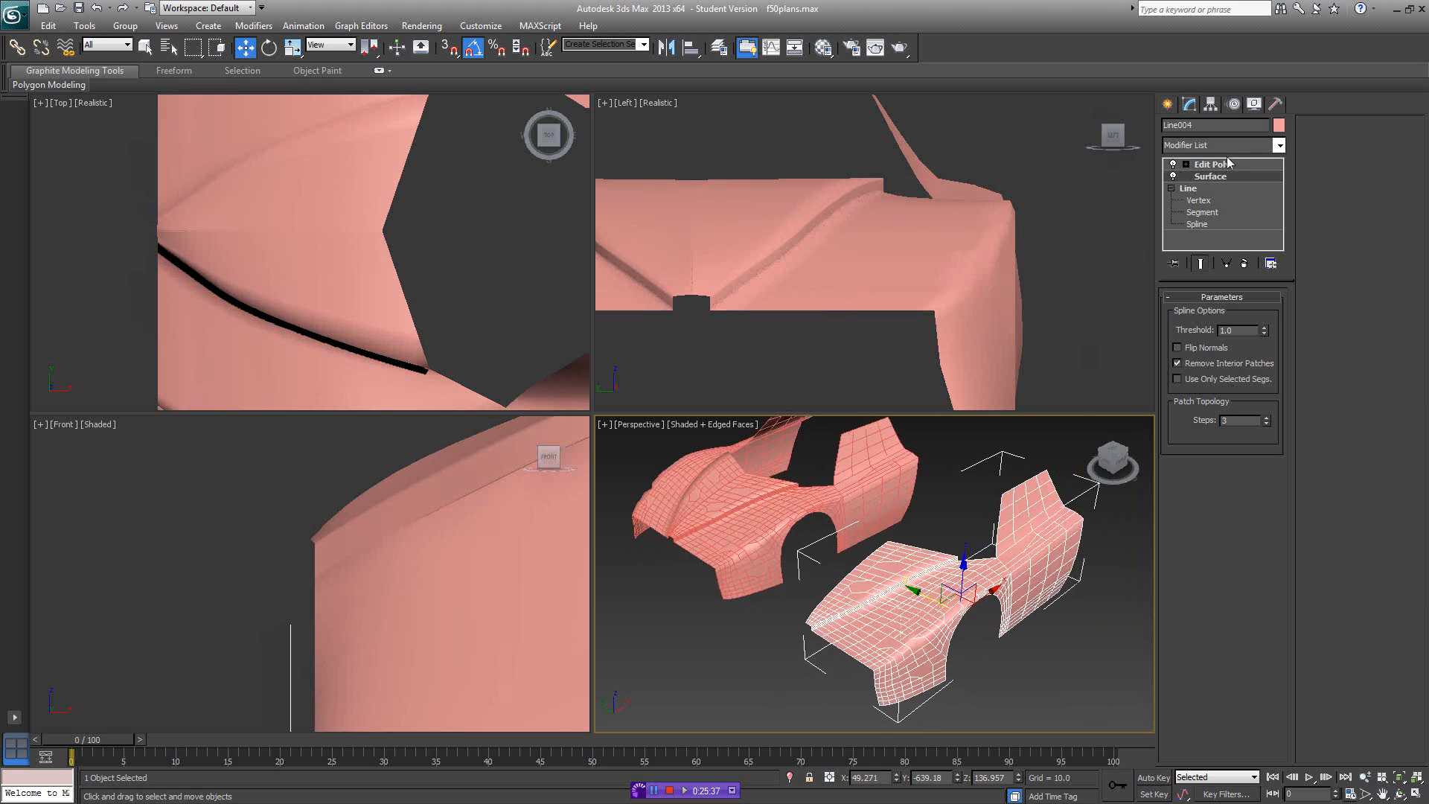
{"action": "left_click", "coordinate": [1219, 165]}
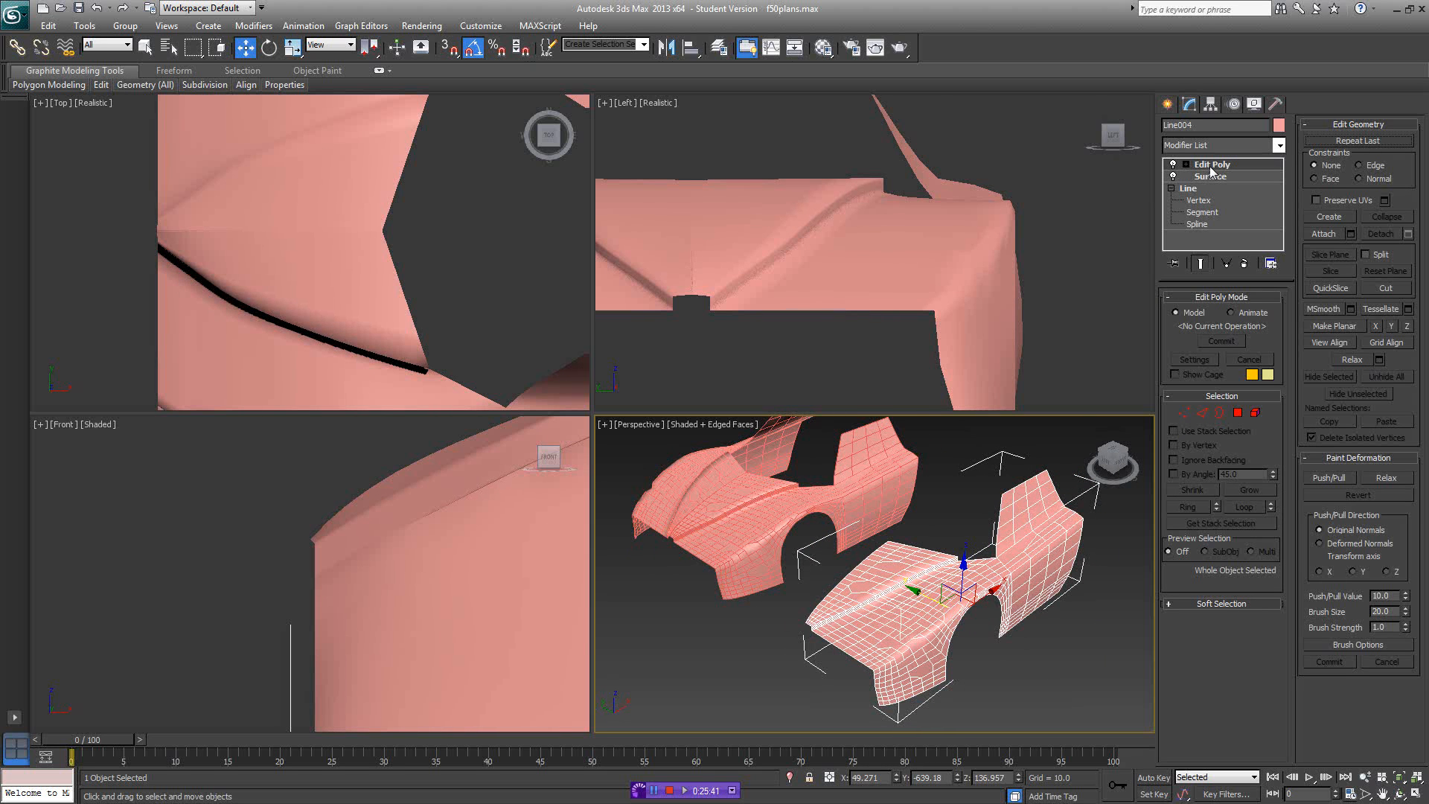
{"action": "mouse_move", "coordinate": [964, 592]}
{"action": "middle_mouse_down", "text": "alt"}
{"action": "mouse_move", "coordinate": [947, 601]}
{"action": "mouse_move", "coordinate": [986, 584]}
{"action": "middle_mouse_up", "text": "alt"}
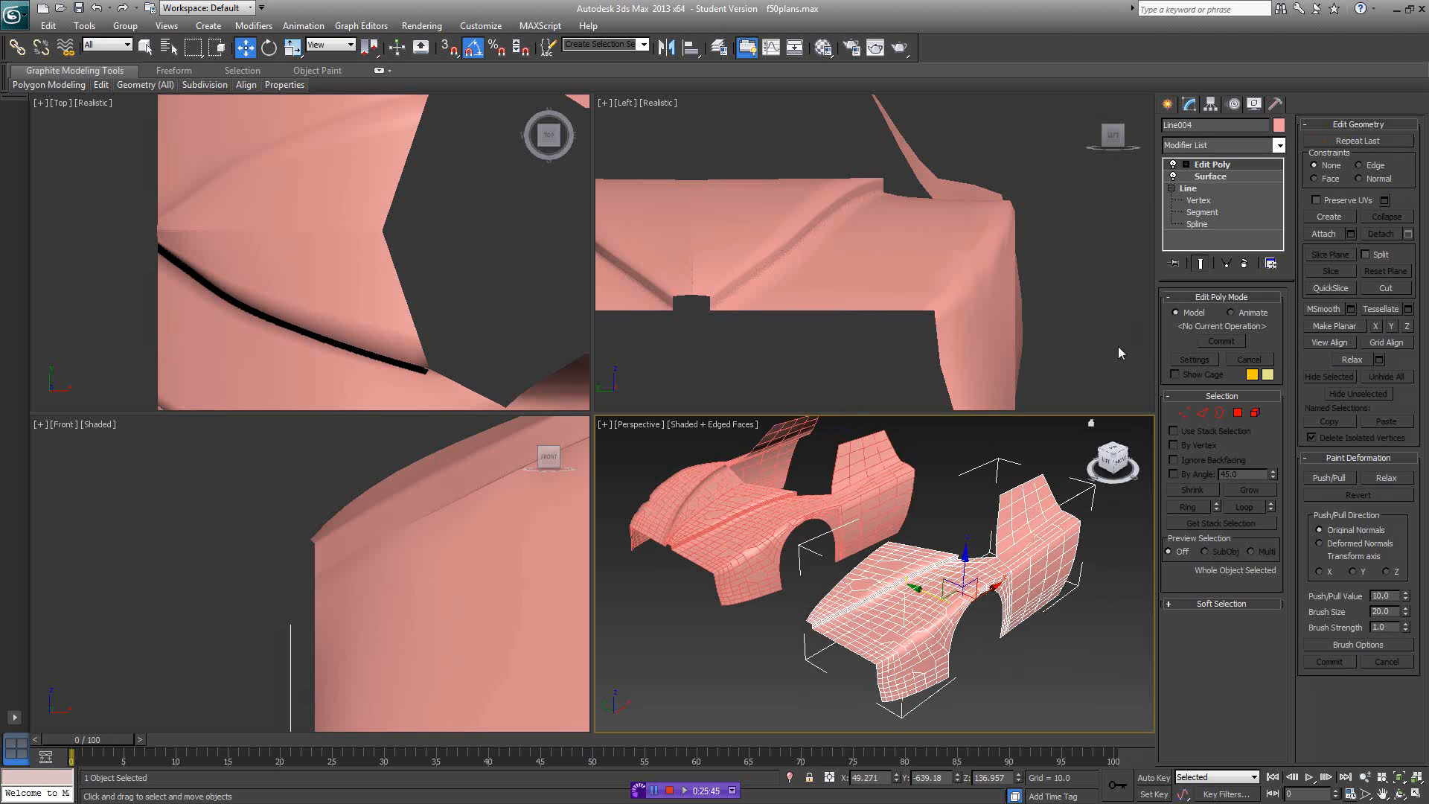
- Try deleting the instance's Edit Poly modifier, and undo the deletion, the patch step change and the clone
{"action": "left_click", "coordinate": [1245, 264]}
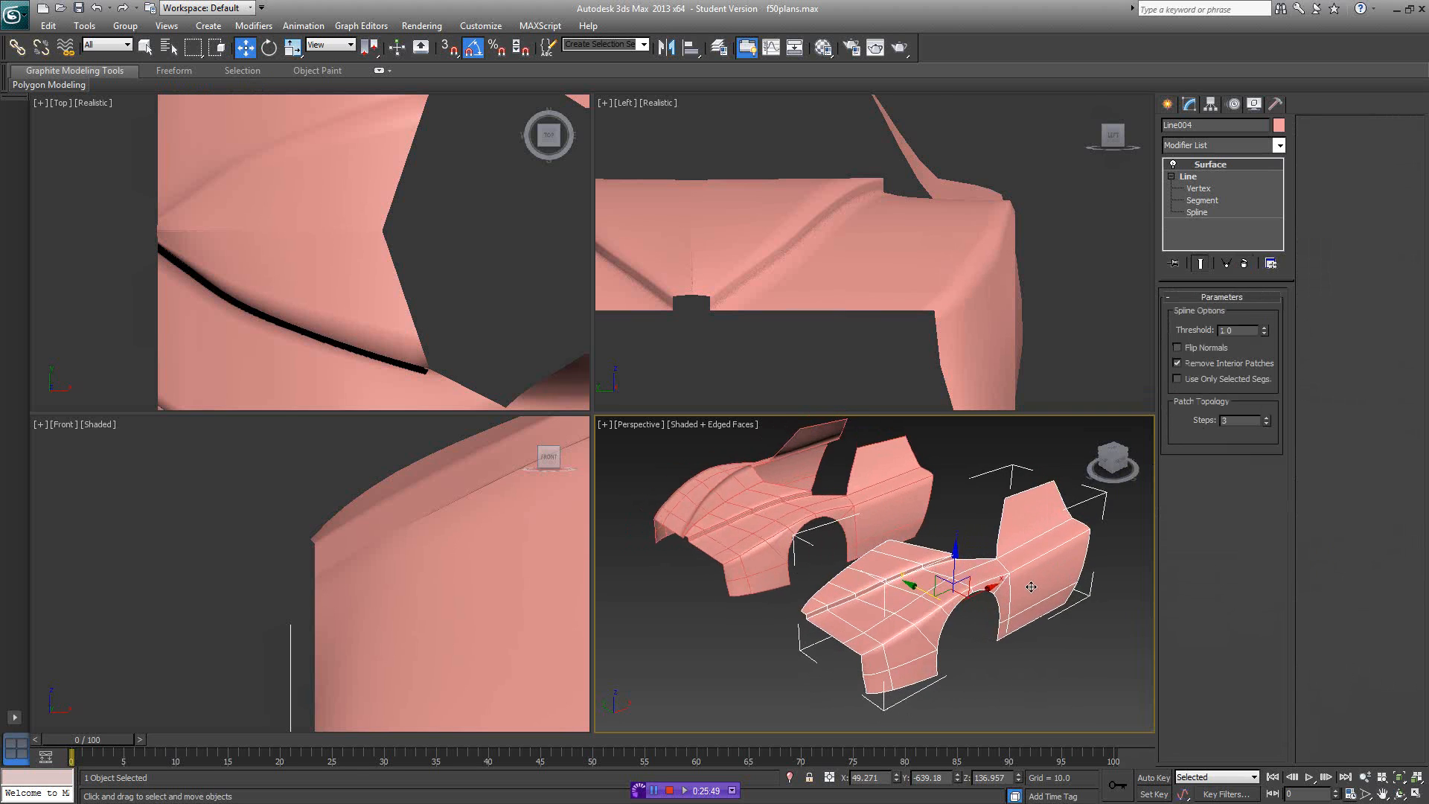
{"action": "middle_click_drag", "start_coordinate": [1036, 568], "coordinate": [1013, 582]}
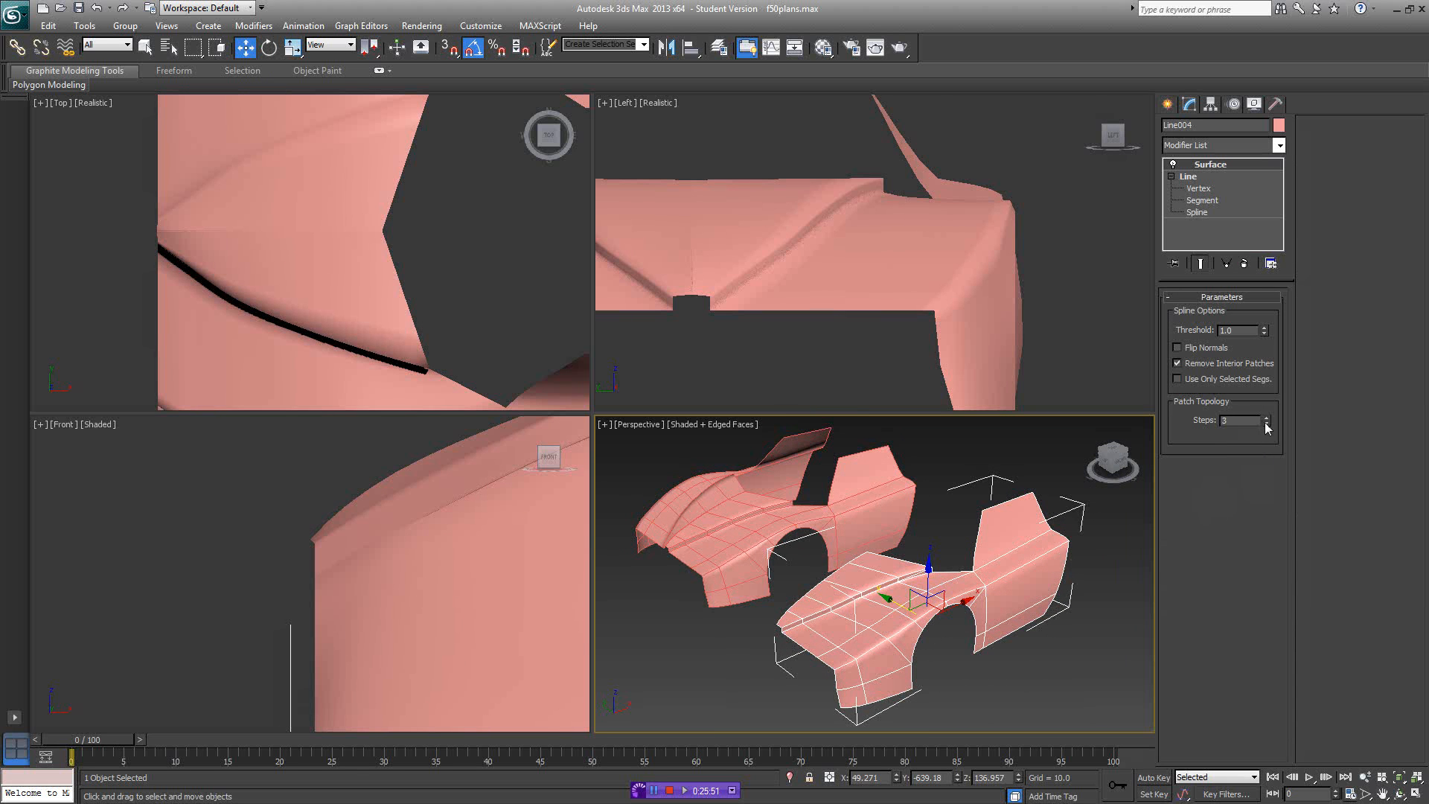
{"action": "mouse_move", "coordinate": [936, 562]}
{"action": "middle_mouse_down", "text": "alt"}
{"action": "mouse_move", "coordinate": [949, 555]}
{"action": "mouse_move", "coordinate": [913, 552]}
{"action": "middle_mouse_up", "text": "alt"}
{"action": "key", "text": "ctrl+z"}
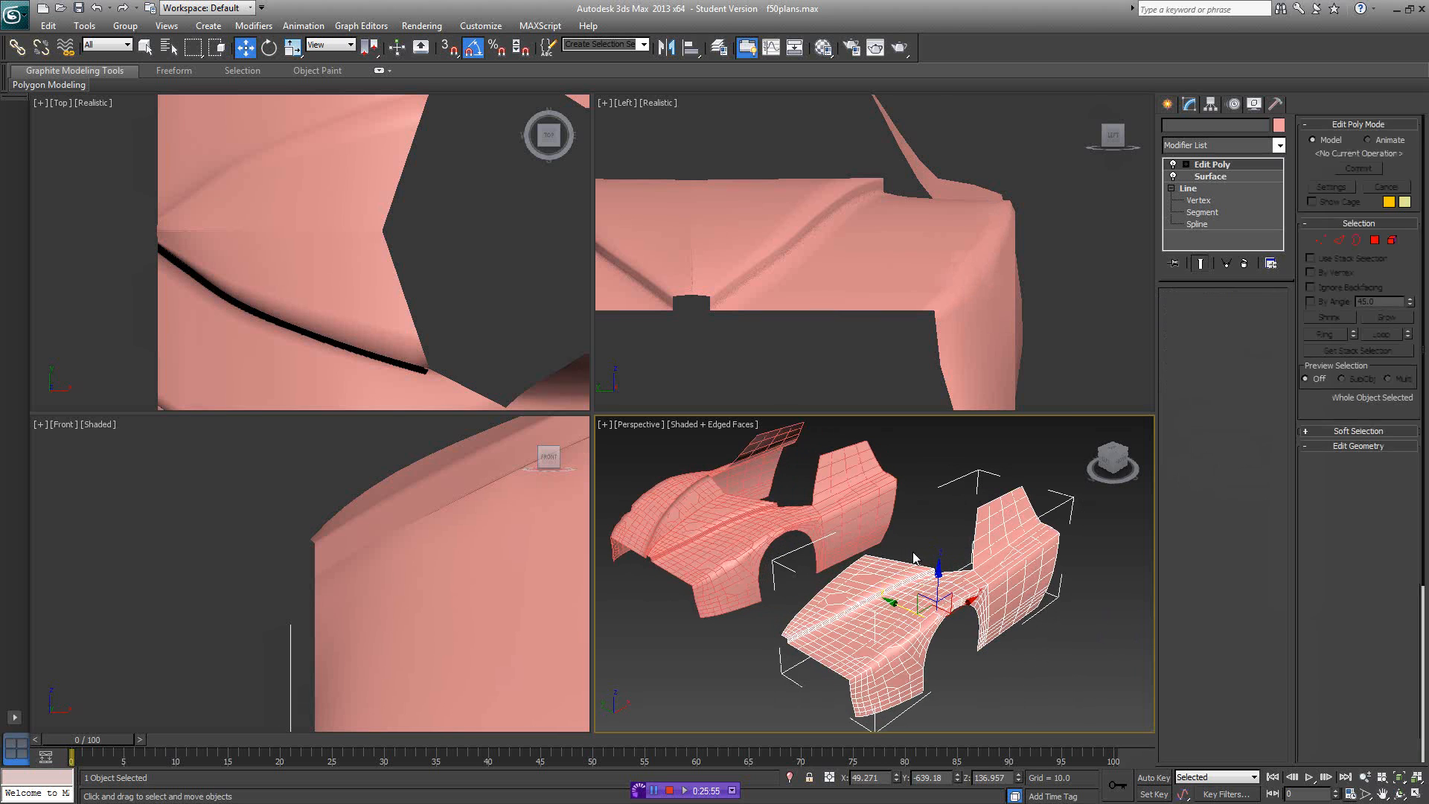
{"action": "key", "text": "ctrl+z"}
{"action": "key", "text": "ctrl+z"}
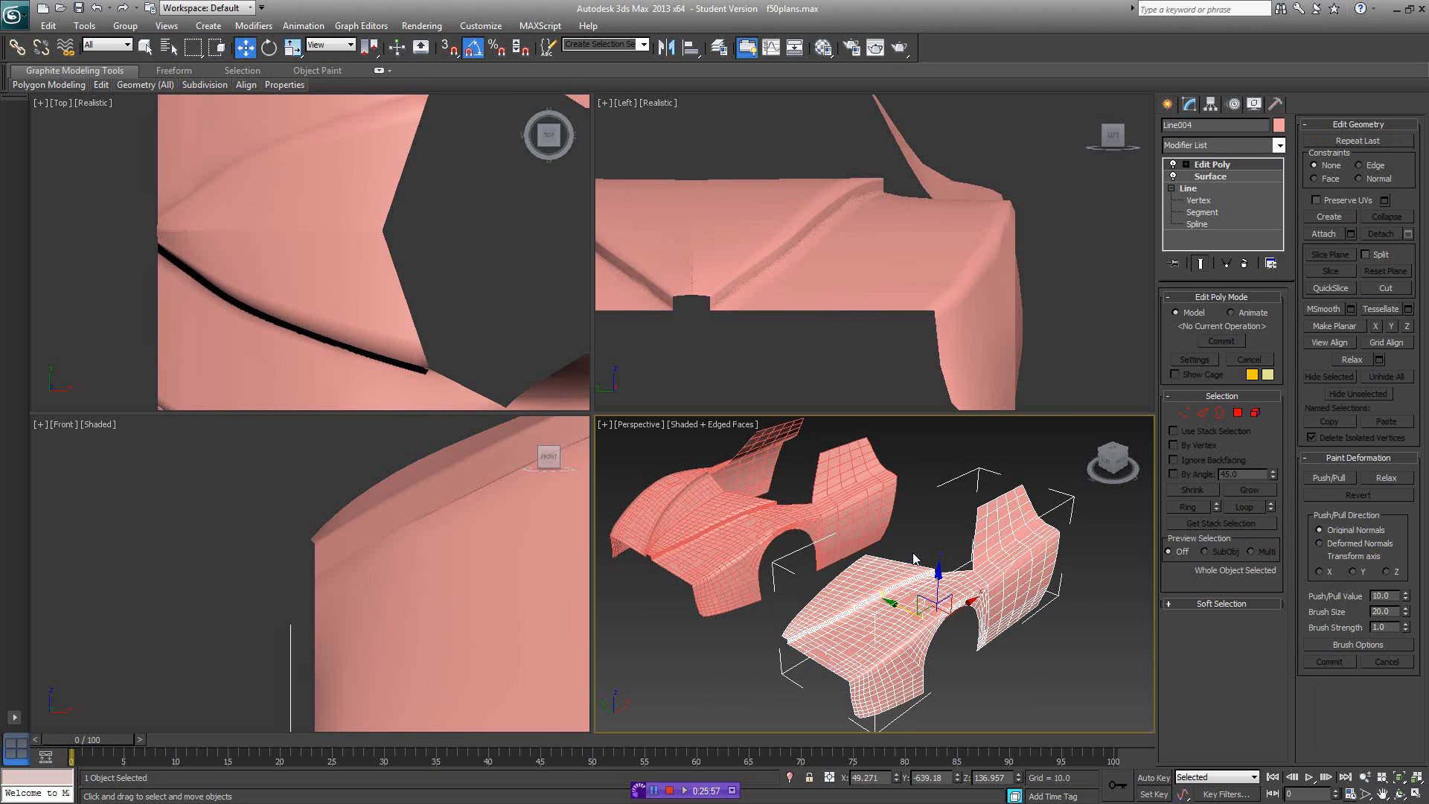
{"action": "key", "text": "ctrl+z"}
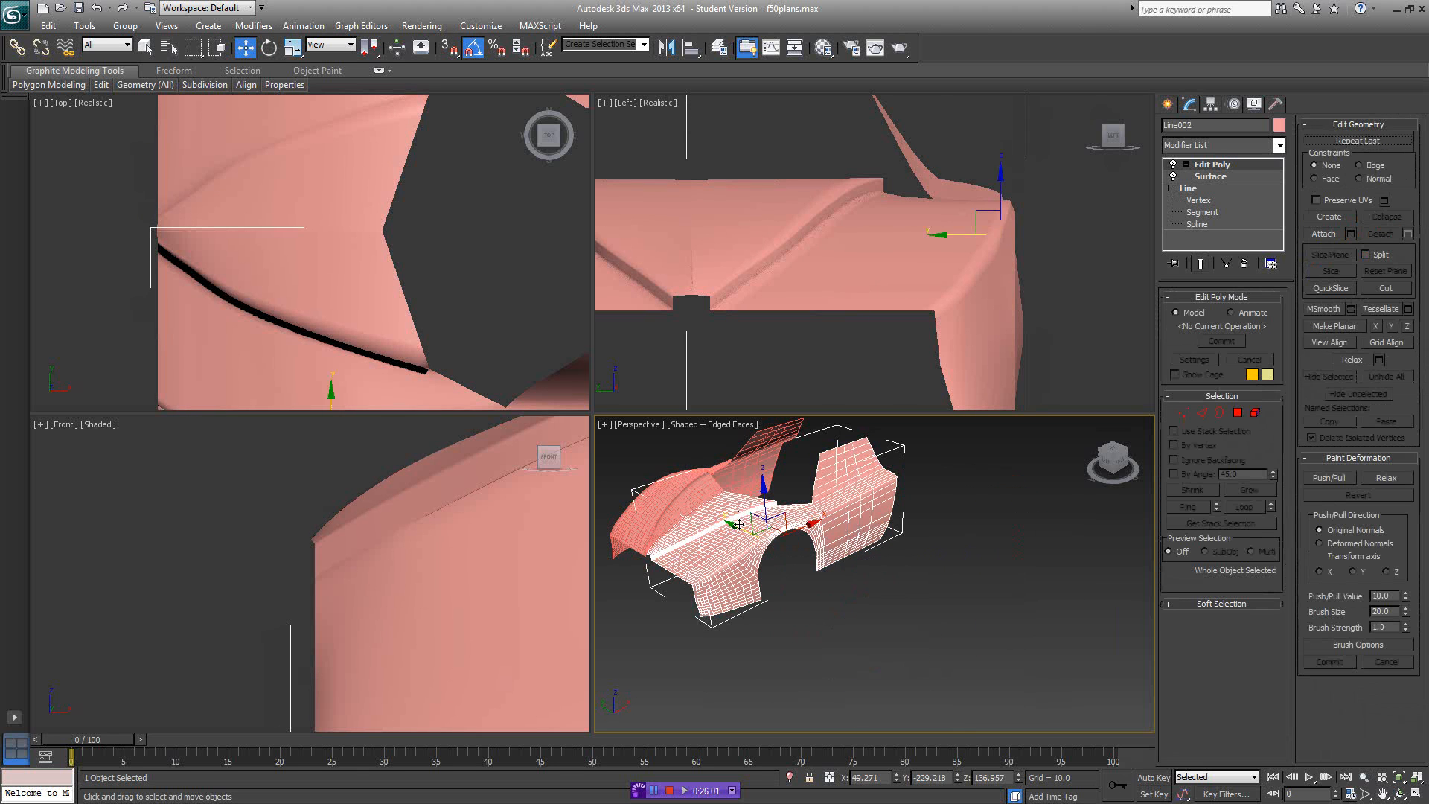
- Clone the original body half as an independent copy about 497 units outward along Y and set its Surface patch steps to 2
{"action": "left_click_drag", "start_coordinate": [739, 524], "coordinate": [947, 596], "text": "shift"}
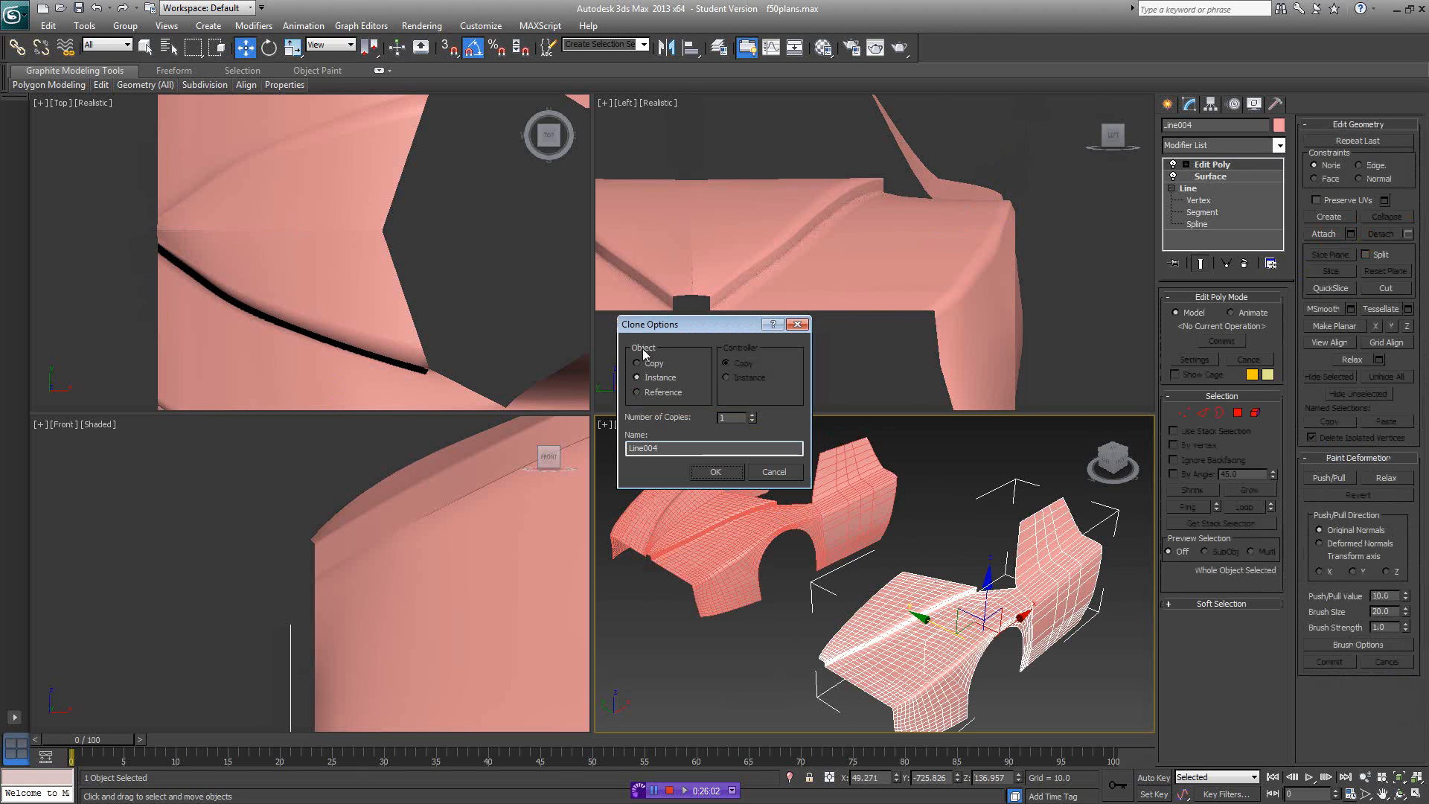
{"action": "left_click", "coordinate": [715, 471]}
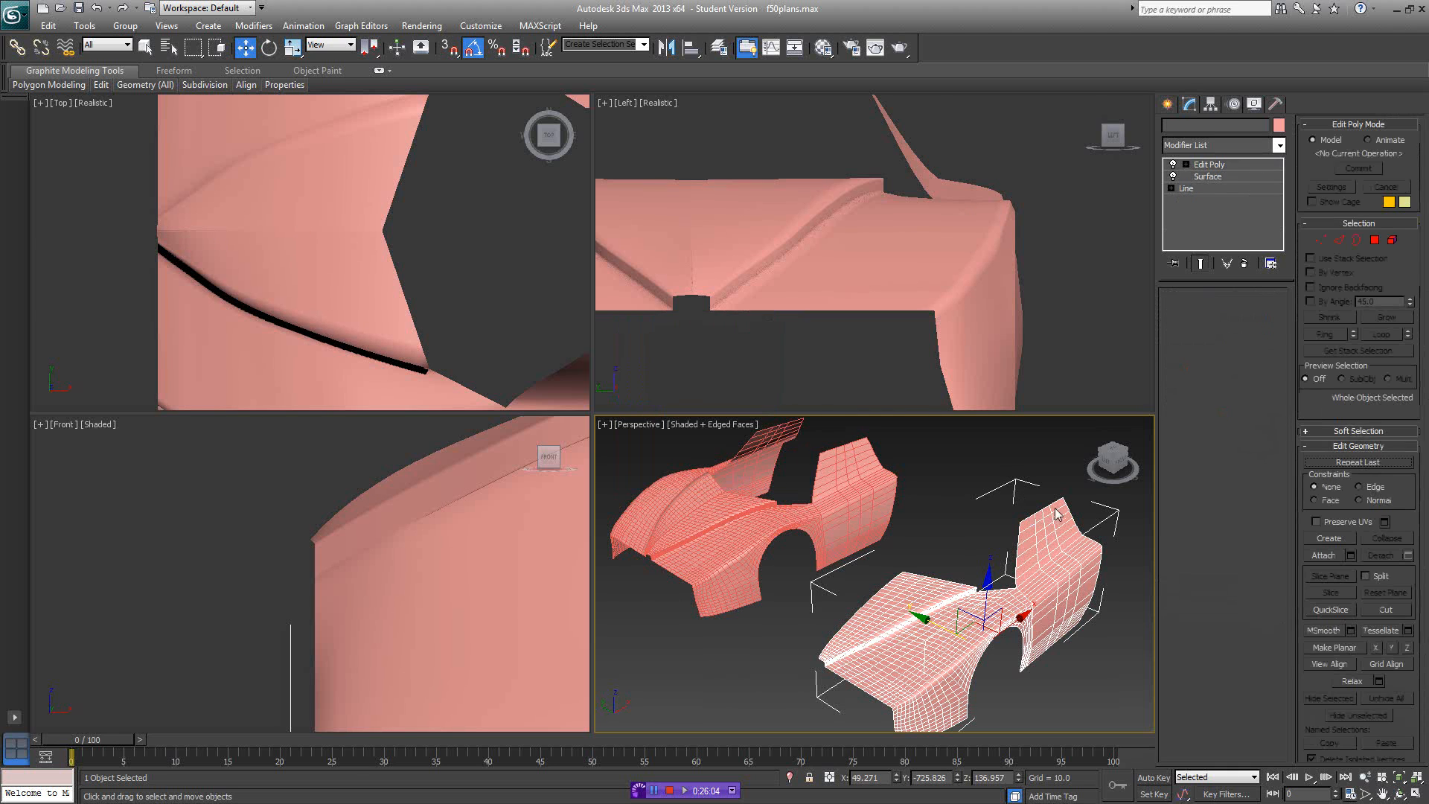
{"action": "left_click", "coordinate": [1212, 179]}
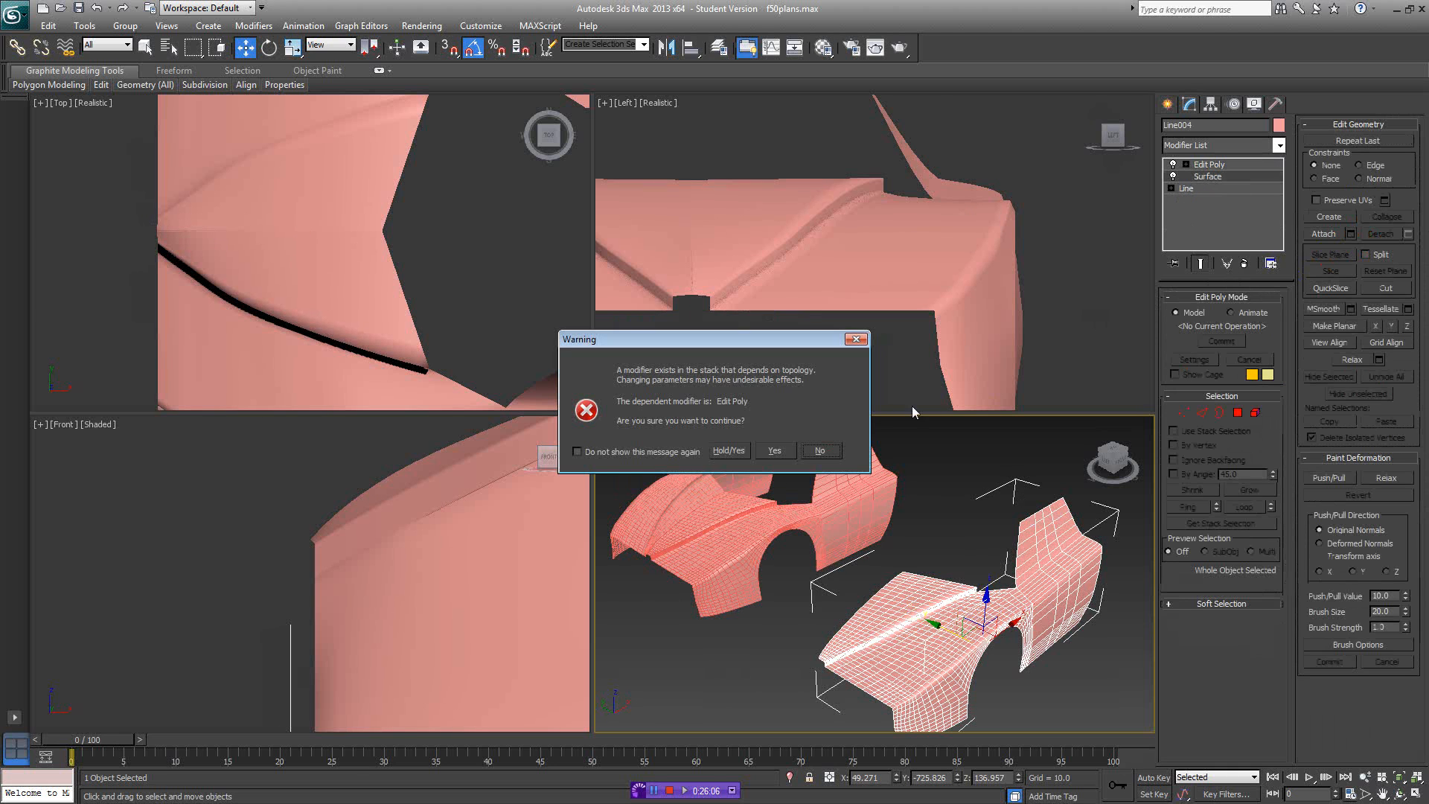
{"action": "left_click", "coordinate": [822, 449]}
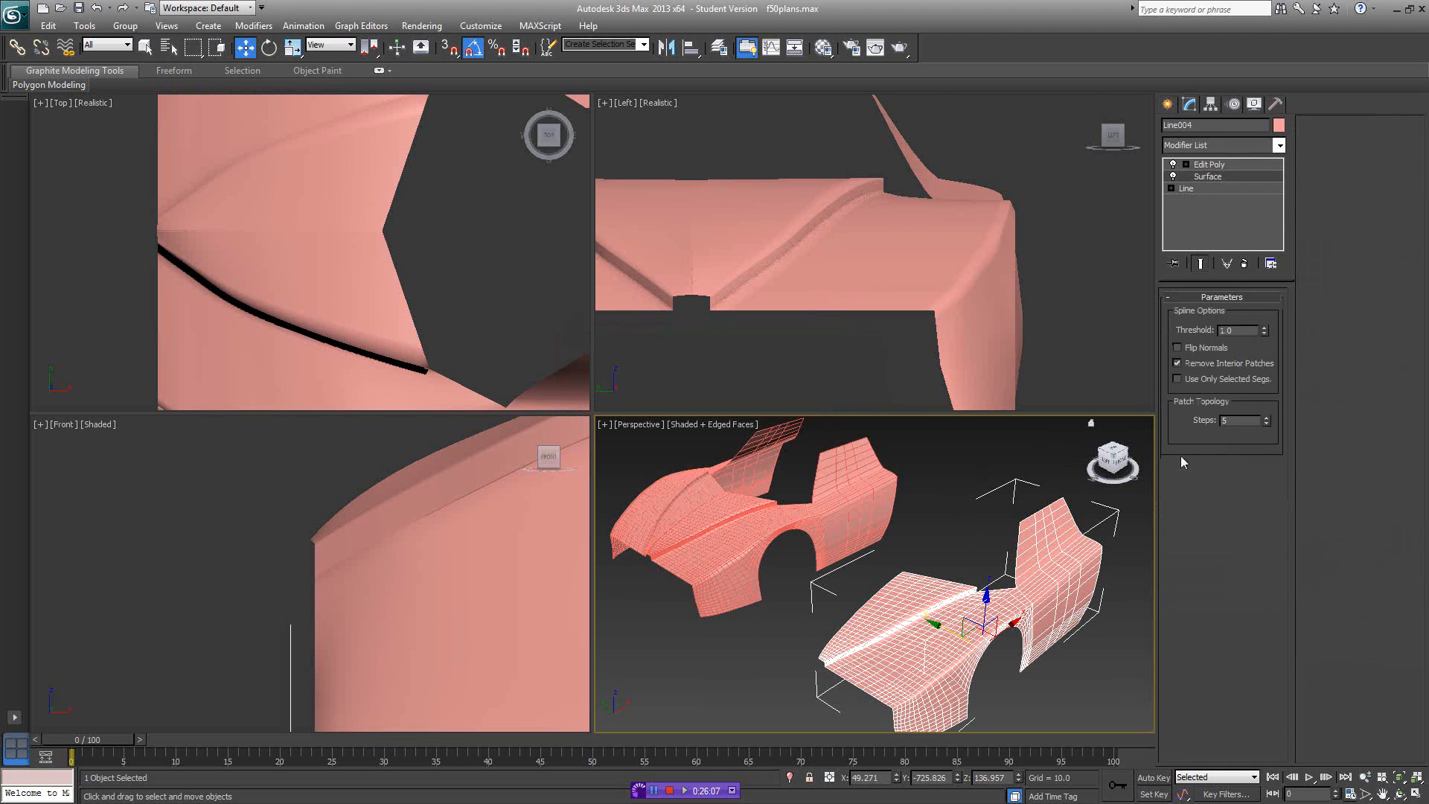
{"action": "left_click", "coordinate": [1267, 419]}
{"action": "left_click", "coordinate": [1267, 423]}
{"action": "left_click", "coordinate": [1267, 423]}
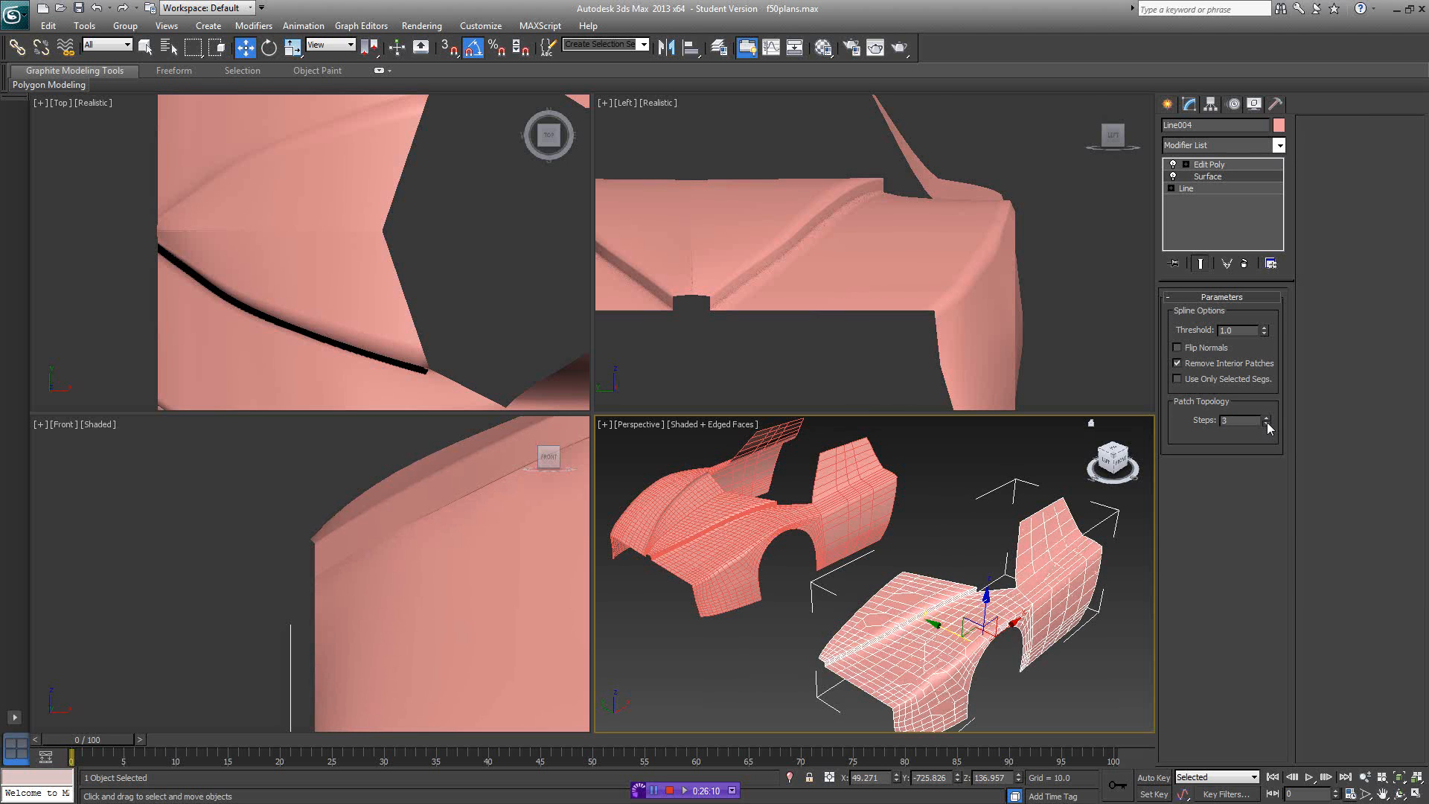
{"action": "left_click", "coordinate": [1267, 423]}
{"action": "left_click", "coordinate": [1267, 423]}
{"action": "middle_click_drag", "start_coordinate": [950, 550], "coordinate": [989, 497], "text": "alt"}
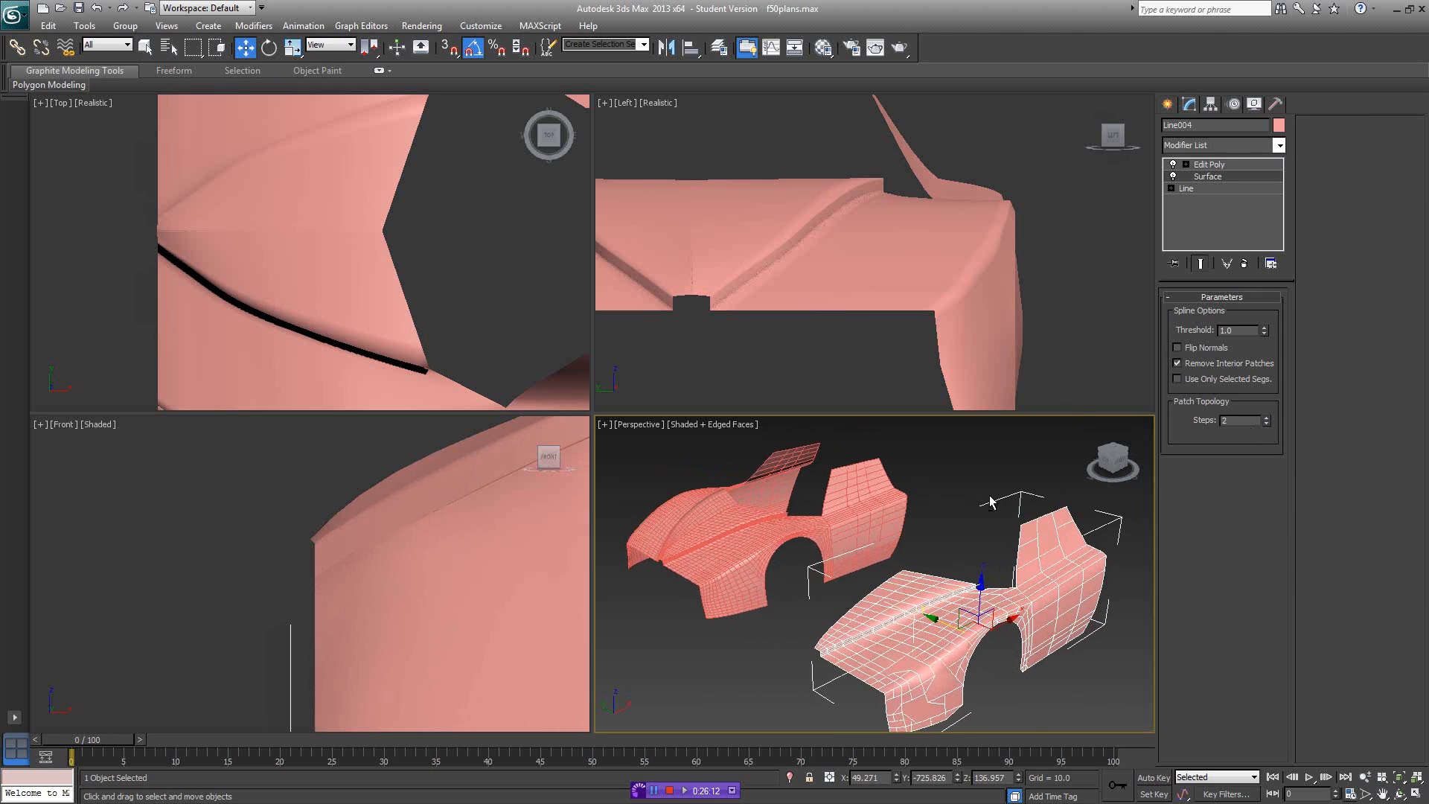
- Replace the copied body half's Edit Poly modifier with a fresh Edit Poly above Surface
{"action": "left_click", "coordinate": [1209, 164]}
{"action": "left_click", "coordinate": [1244, 264]}
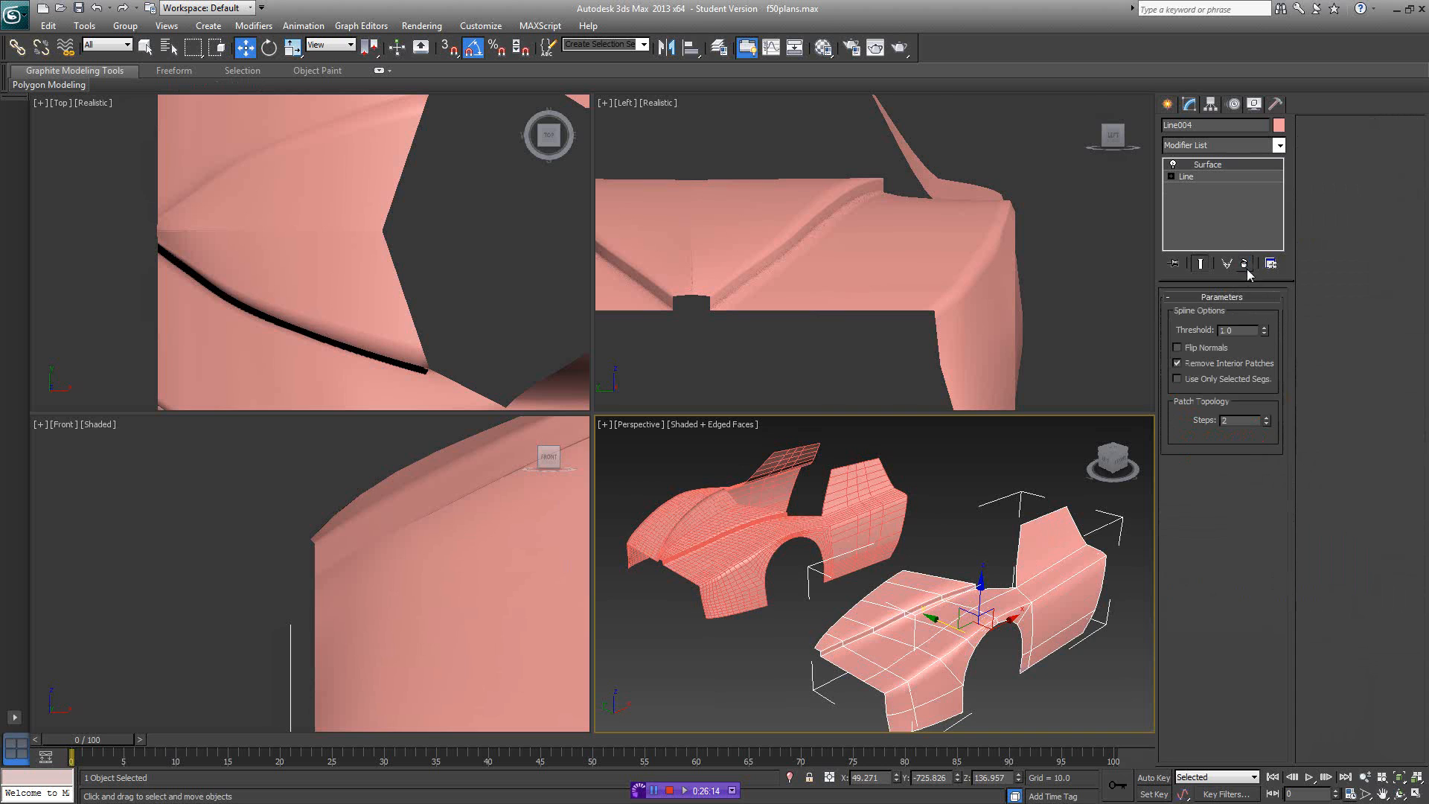
{"action": "middle_click_drag", "start_coordinate": [1038, 544], "coordinate": [1035, 552], "text": "alt"}
{"action": "left_click", "coordinate": [1264, 147]}
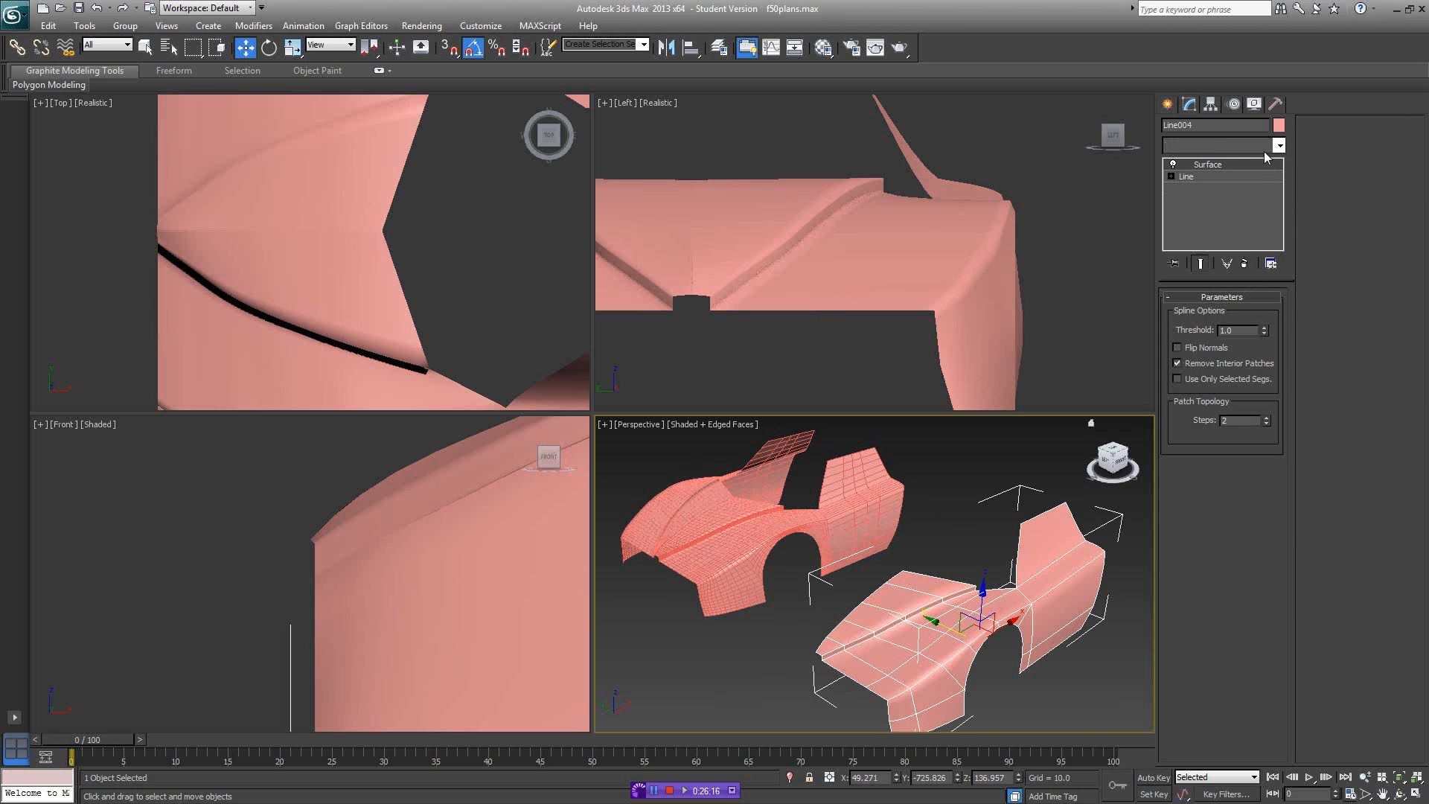
{"action": "left_click", "coordinate": [1266, 149]}
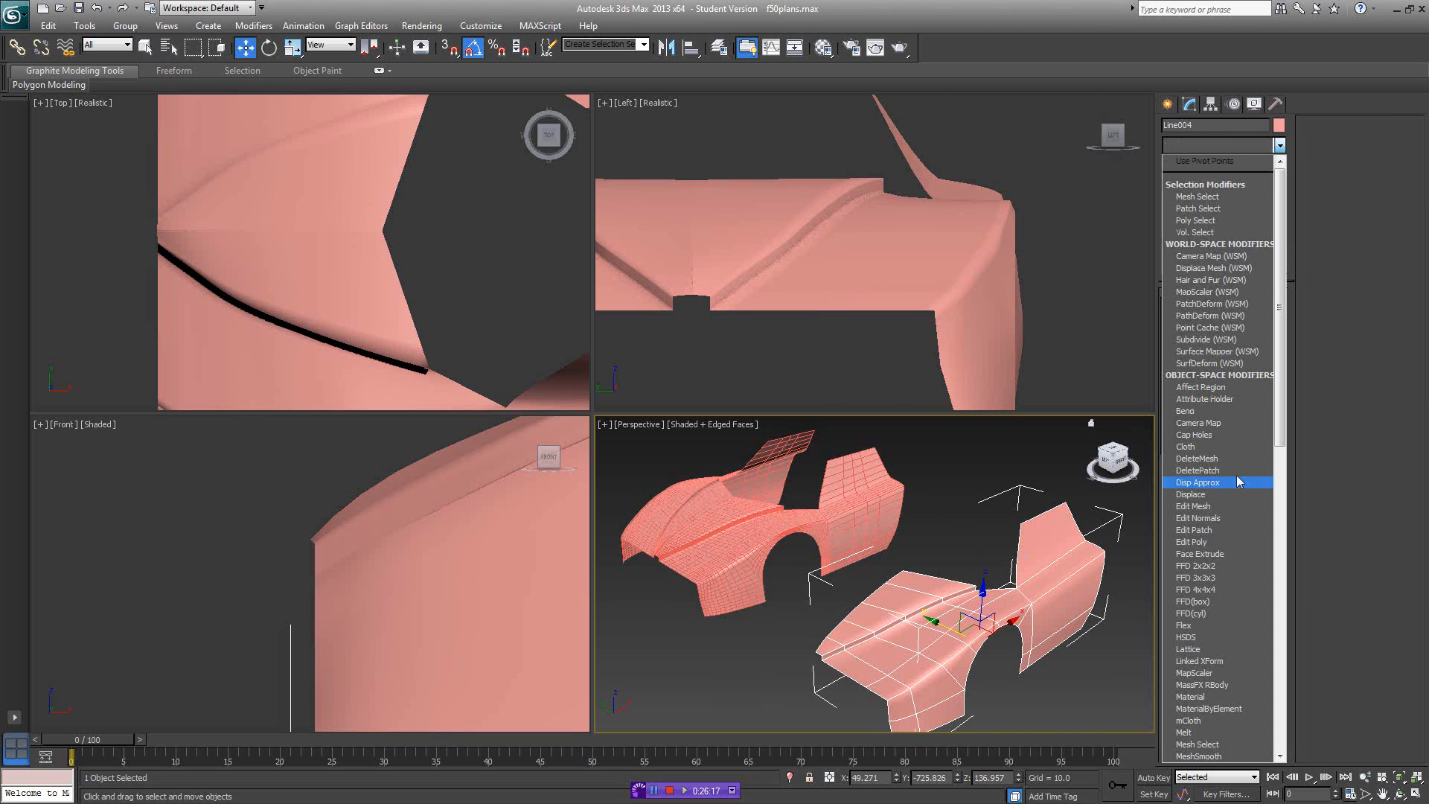
{"action": "left_click", "coordinate": [1224, 544]}
{"action": "middle_click_drag", "start_coordinate": [1024, 587], "coordinate": [1005, 559], "text": "alt"}
- Add a TurboSmooth modifier above Edit Poly on the copied body half
{"action": "left_click", "coordinate": [1005, 540]}
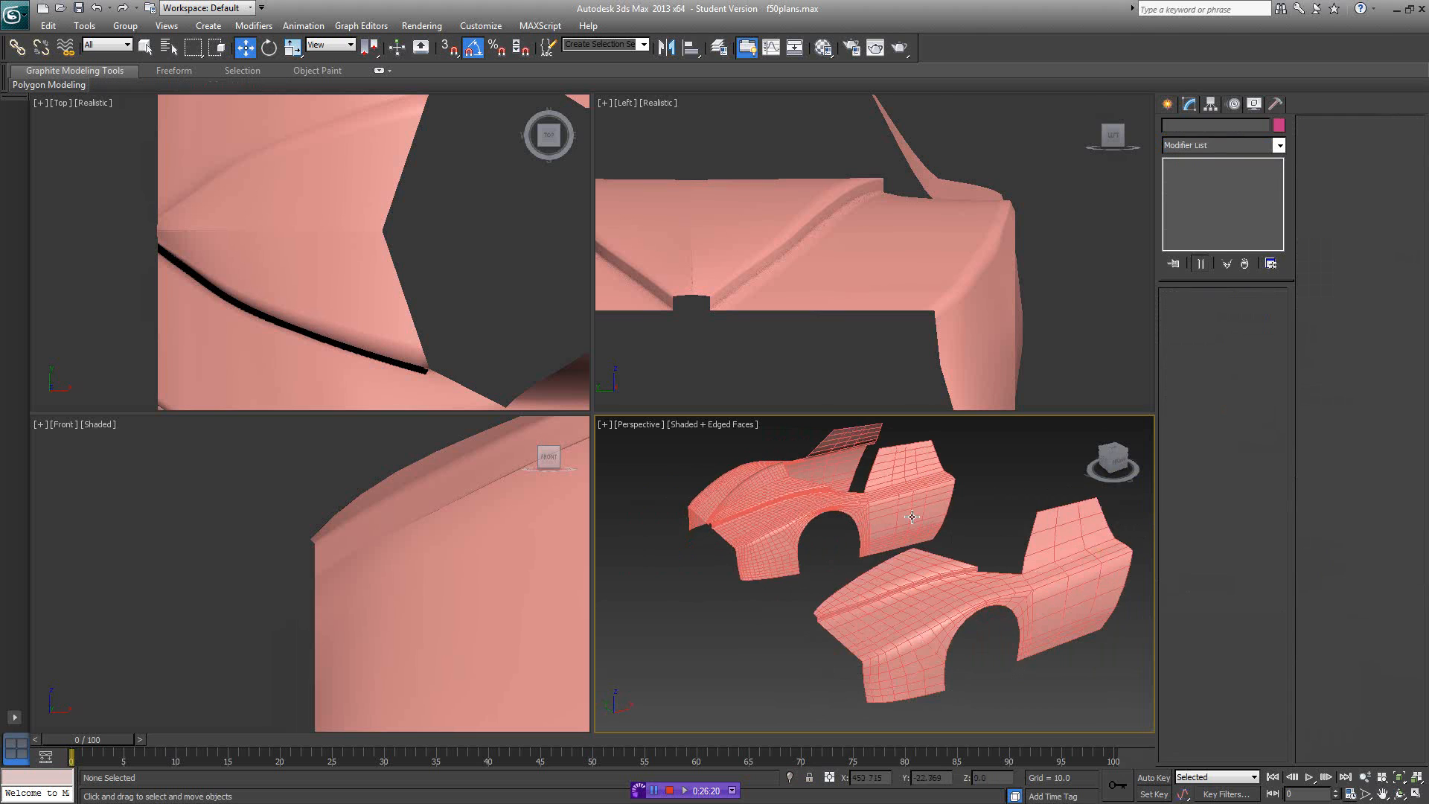
{"action": "left_click", "coordinate": [912, 516]}
{"action": "left_click", "coordinate": [930, 581]}
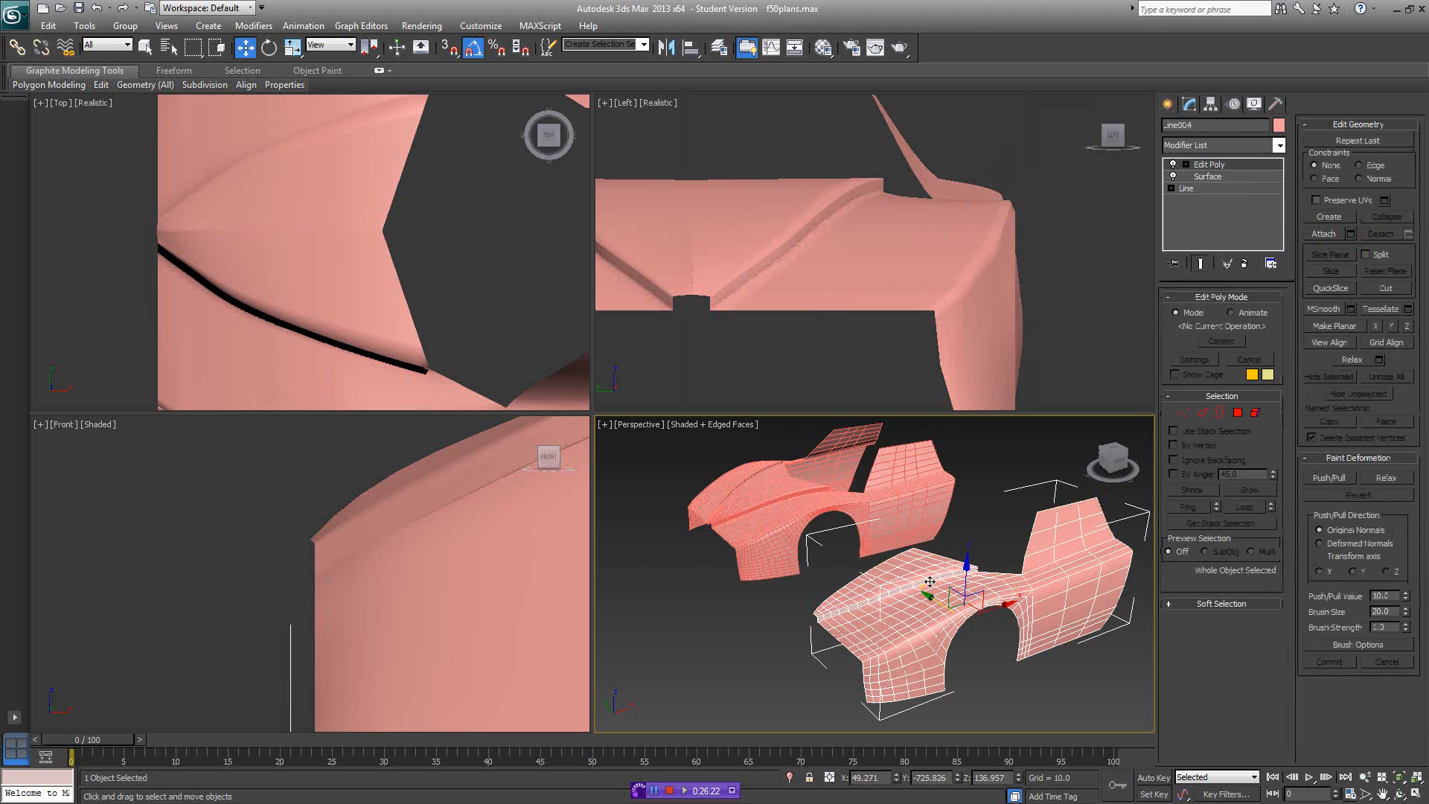
{"action": "middle_click_drag", "start_coordinate": [971, 568], "coordinate": [985, 565], "text": "alt"}
{"action": "left_click", "coordinate": [1270, 149]}
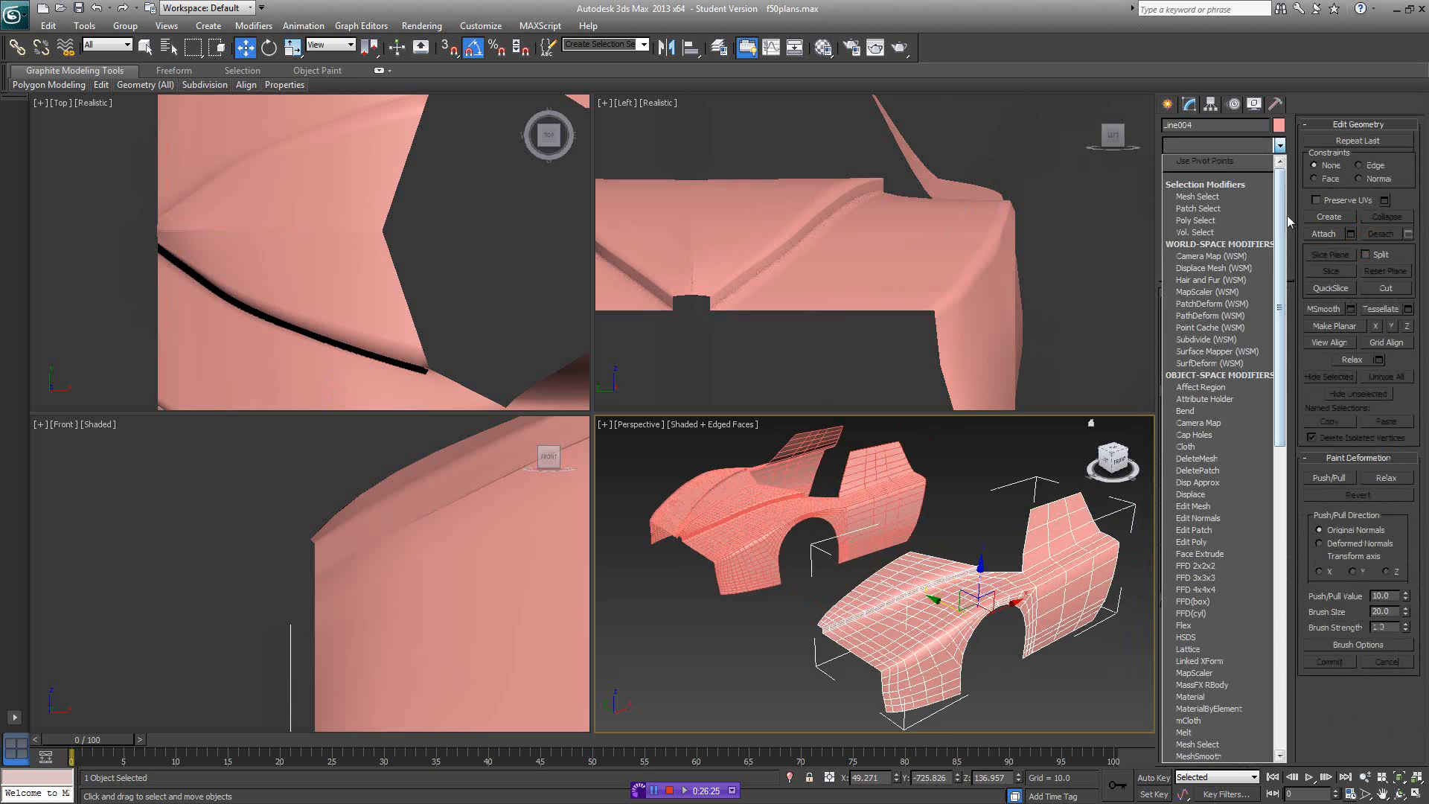
{"action": "left_click_drag", "start_coordinate": [1283, 226], "coordinate": [1289, 484]}
{"action": "scroll", "coordinate": [1251, 609], "scroll_direction": "down", "scroll_amount": 3}
{"action": "left_click", "coordinate": [1241, 565]}
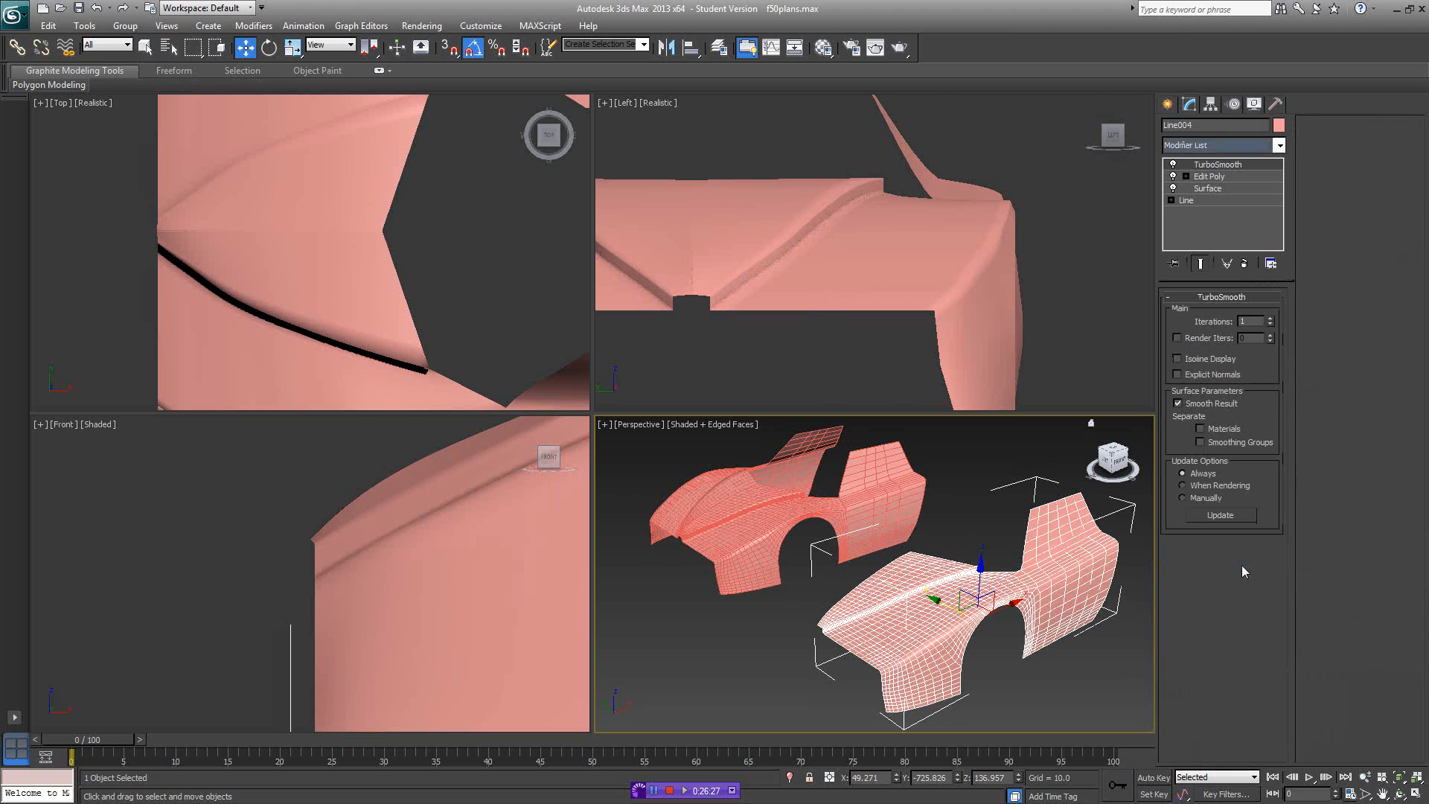
- Hide the edged faces, maximize the Perspective viewport and examine the smoothed copy's shading beside the original body
{"action": "middle_click_drag", "start_coordinate": [1027, 536], "coordinate": [1020, 517], "text": "alt"}
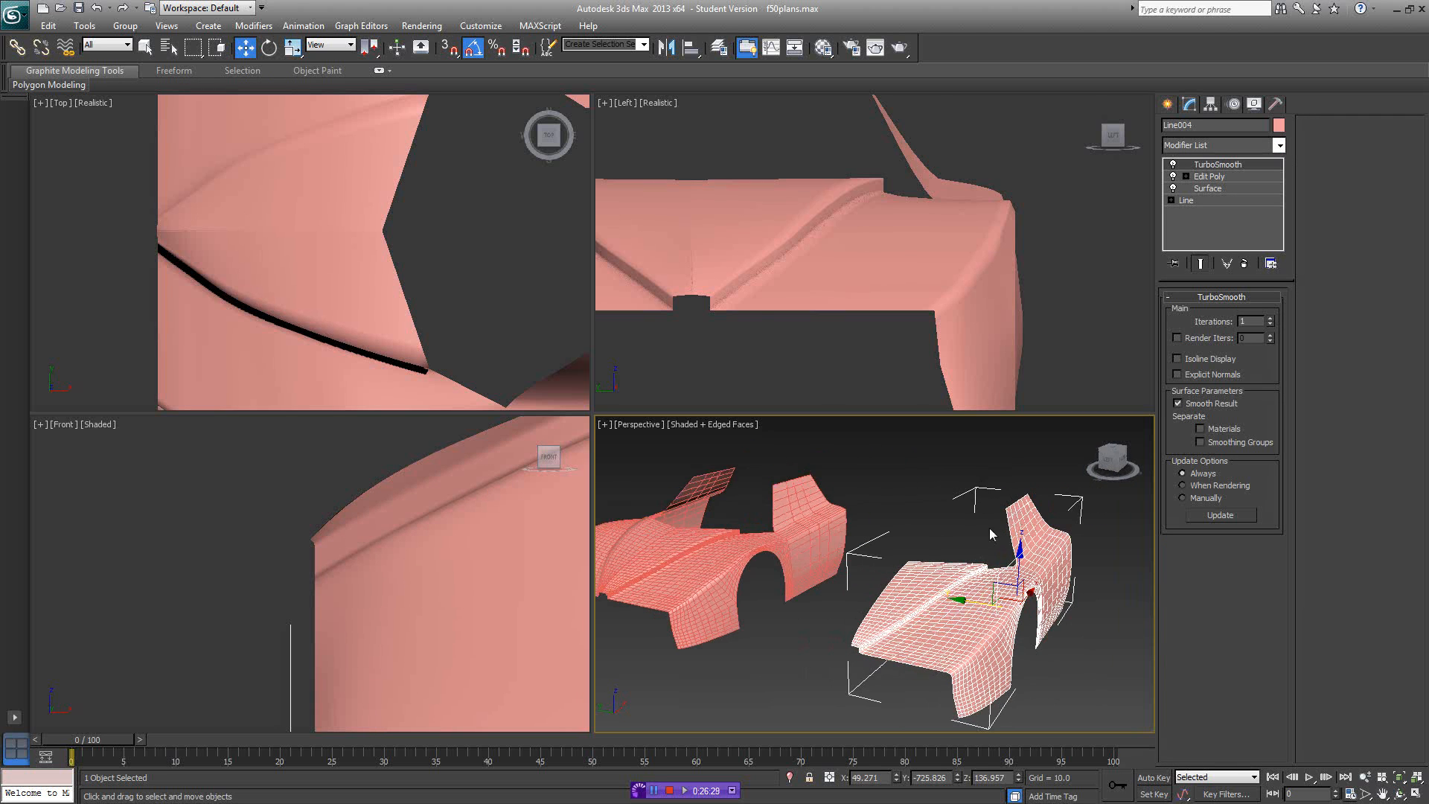
{"action": "key", "text": "F4"}
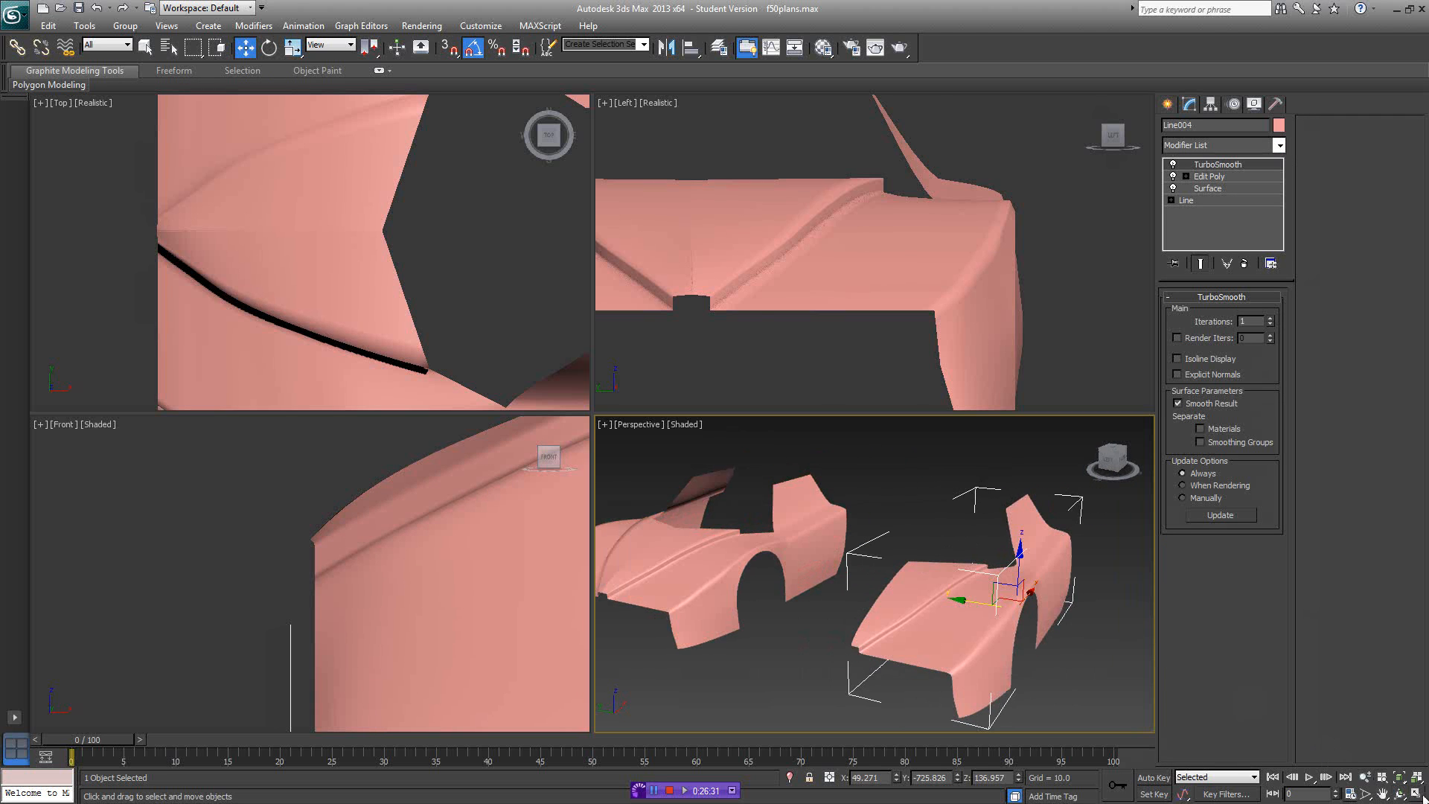
{"action": "left_click", "coordinate": [1416, 794]}
{"action": "scroll", "coordinate": [982, 604], "scroll_direction": "up", "scroll_amount": 5}
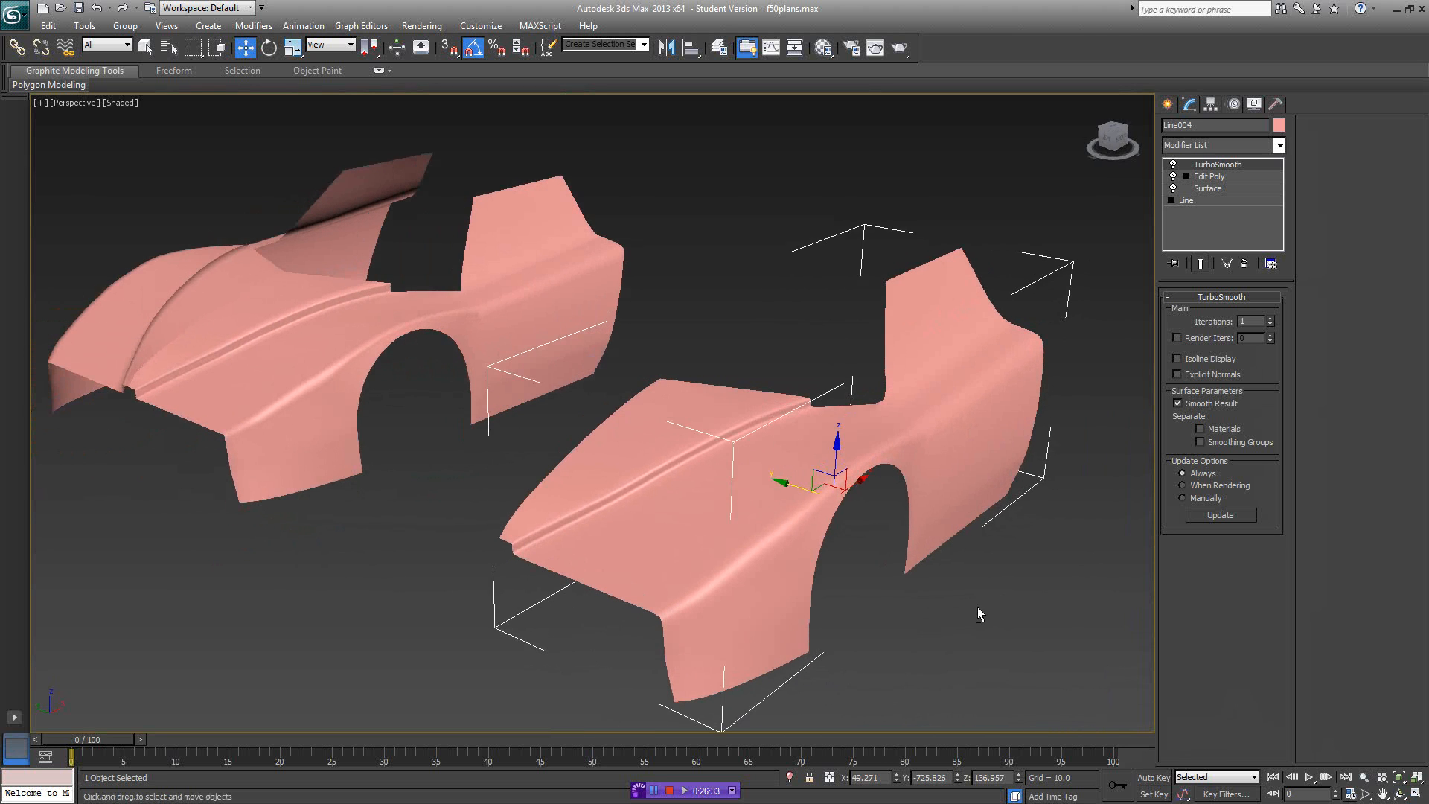
{"action": "scroll", "coordinate": [977, 612], "scroll_direction": "up", "scroll_amount": 4}
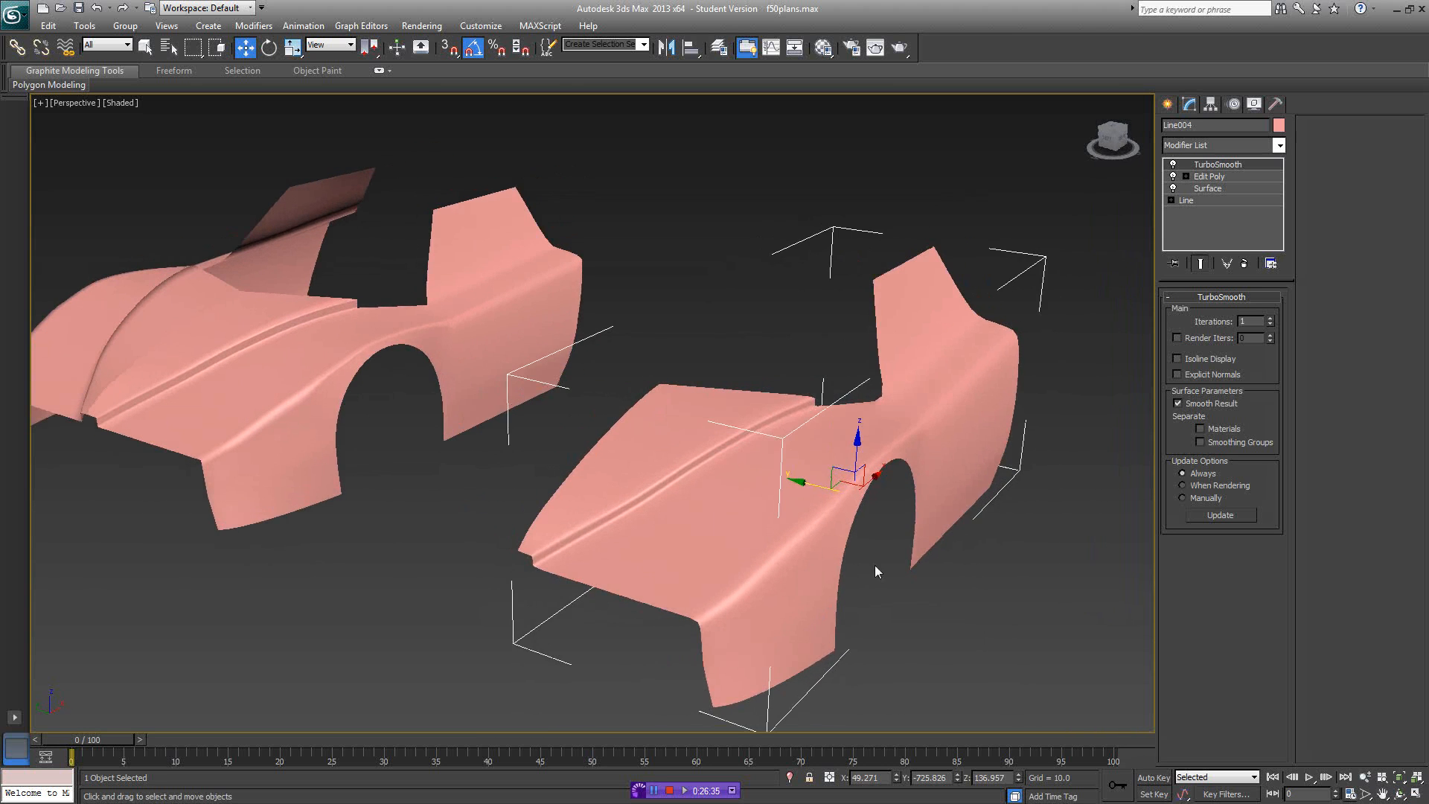
{"action": "mouse_move", "coordinate": [981, 600]}
{"action": "middle_mouse_down", "text": "alt"}
{"action": "mouse_move", "coordinate": [904, 549]}
{"action": "mouse_move", "coordinate": [925, 537]}
{"action": "mouse_move", "coordinate": [903, 549]}
{"action": "mouse_move", "coordinate": [887, 475]}
{"action": "middle_mouse_up", "text": "alt"}
{"action": "left_click", "coordinate": [864, 346]}
{"action": "left_click", "coordinate": [893, 476]}
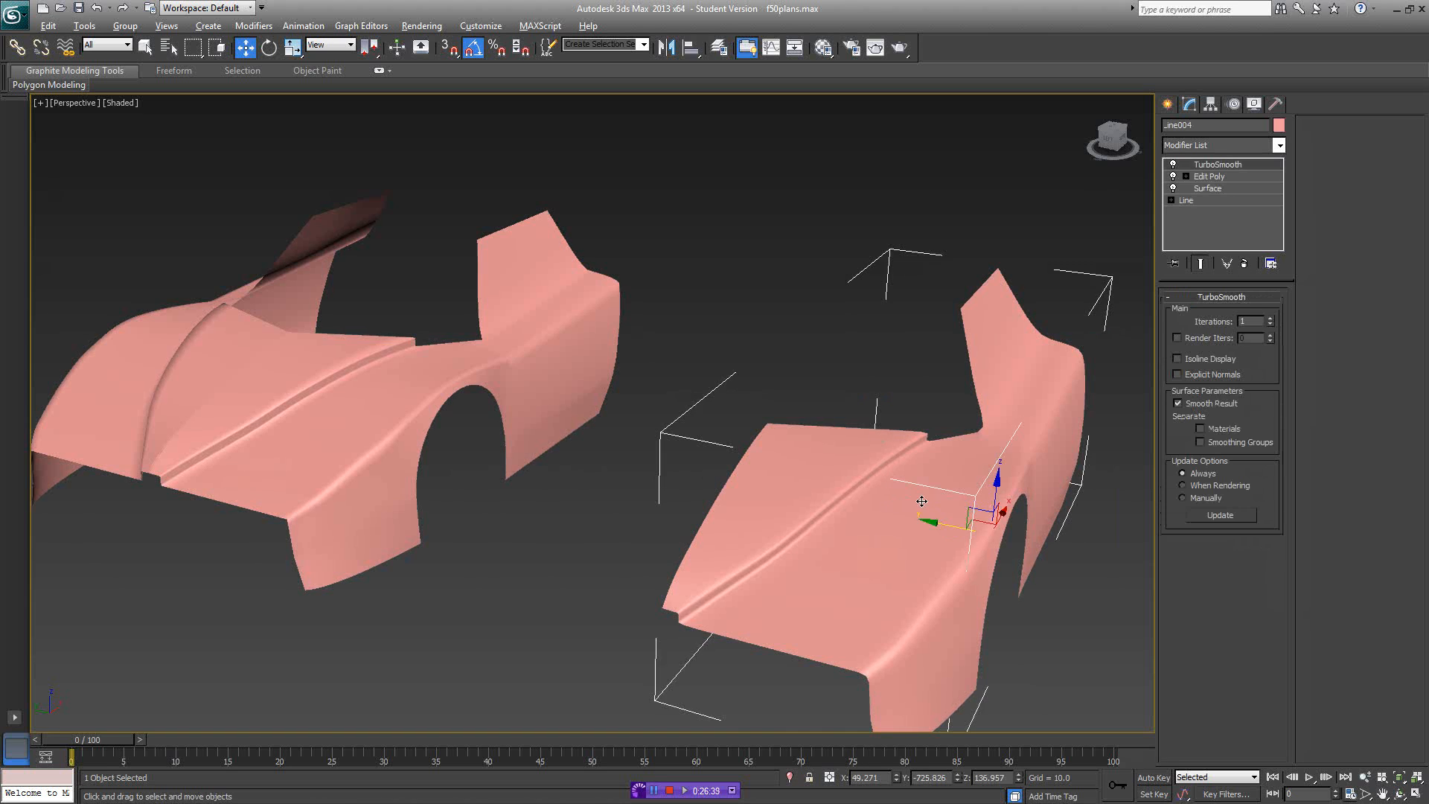
- Compare the wireframe density of the original half and the TurboSmooth copy with edged faces shown, and return to plain shading
{"action": "mouse_move", "coordinate": [950, 510]}
{"action": "middle_mouse_down", "text": "alt"}
{"action": "mouse_move", "coordinate": [890, 493]}
{"action": "mouse_move", "coordinate": [892, 507]}
{"action": "mouse_move", "coordinate": [761, 501]}
{"action": "middle_mouse_up", "text": "alt"}
{"action": "key", "text": "F4"}
{"action": "left_click", "coordinate": [458, 407]}
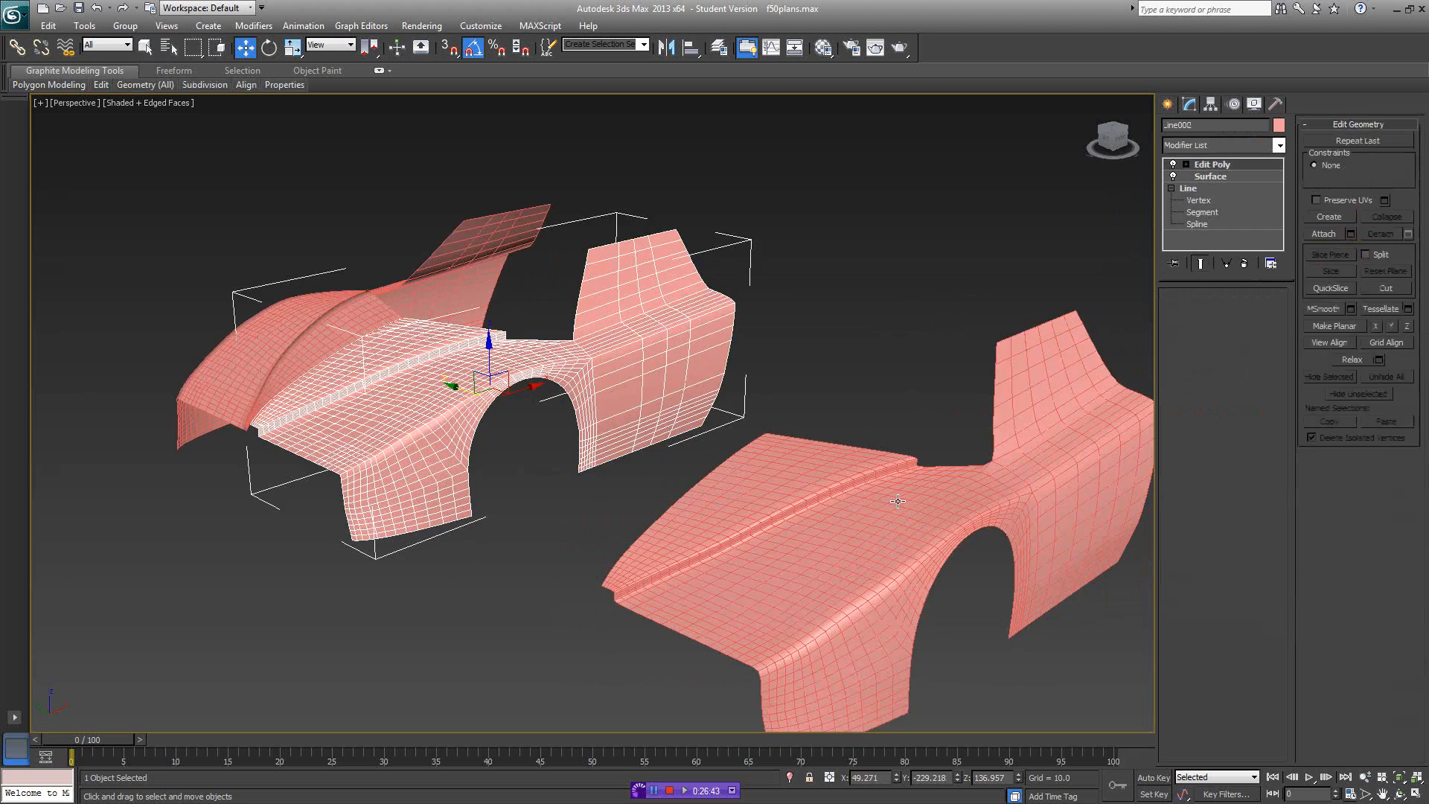
{"action": "left_click", "coordinate": [897, 500]}
{"action": "middle_click_drag", "start_coordinate": [897, 500], "coordinate": [740, 466], "text": "alt"}
{"action": "key", "text": "F4"}
{"action": "middle_click_drag", "start_coordinate": [823, 488], "coordinate": [892, 471], "text": "alt"}
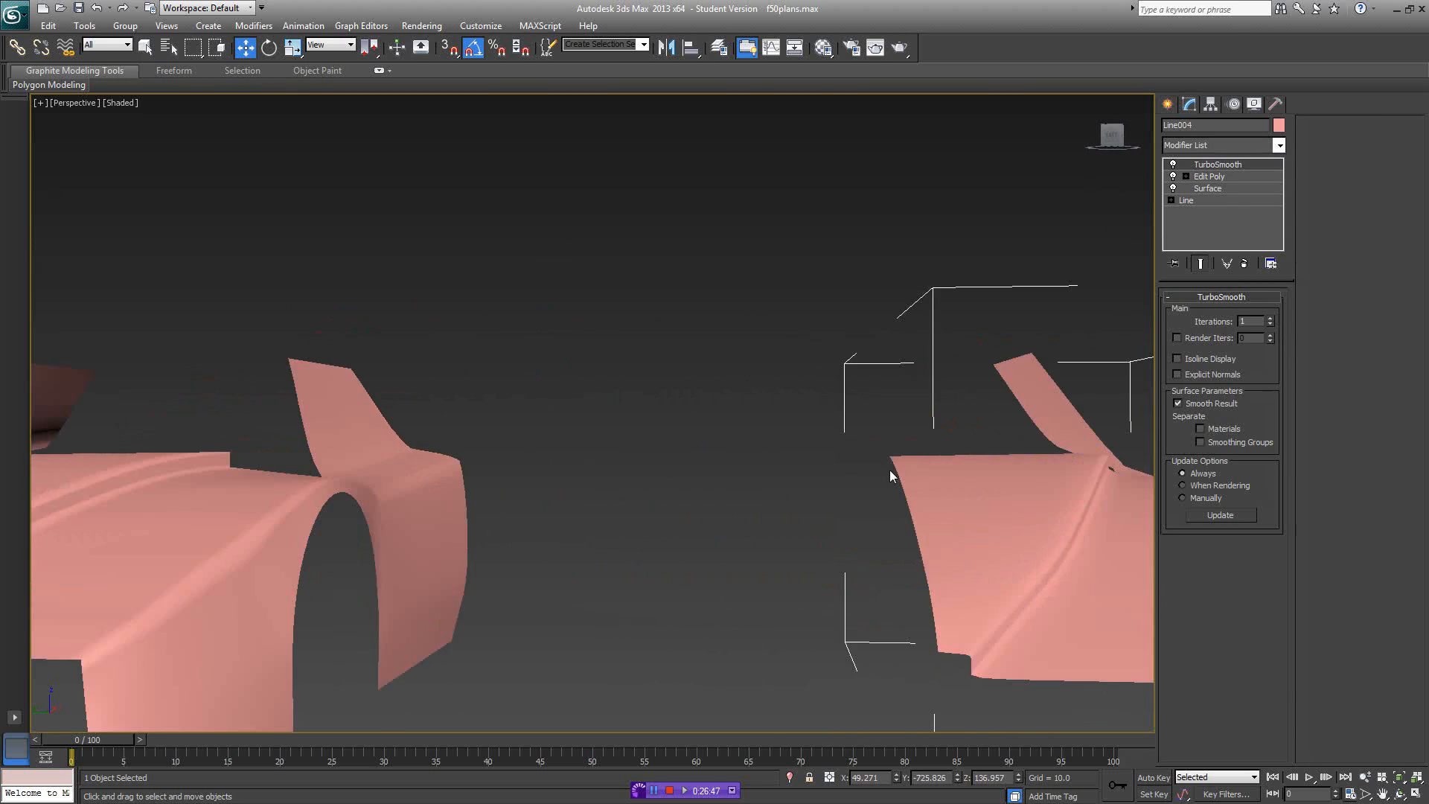
- Lower the copied body half's Surface patch steps to 0 and examine its shading
{"action": "scroll", "coordinate": [893, 473], "scroll_direction": "up", "scroll_amount": 2}
{"action": "middle_click_drag", "start_coordinate": [993, 484], "coordinate": [730, 392]}
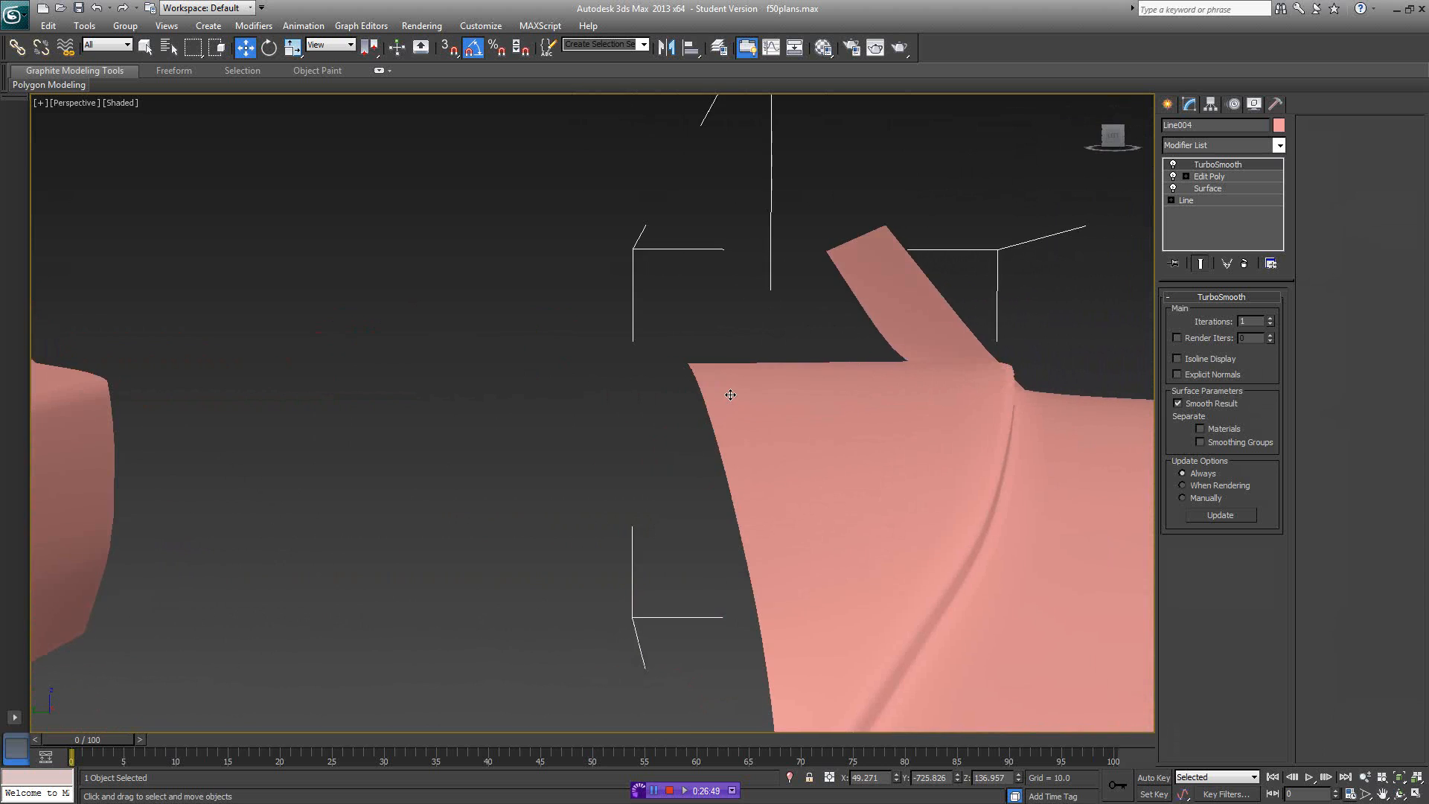
{"action": "scroll", "coordinate": [730, 393], "scroll_direction": "down", "scroll_amount": 3}
{"action": "middle_click_drag", "start_coordinate": [941, 421], "coordinate": [916, 444], "text": "alt"}
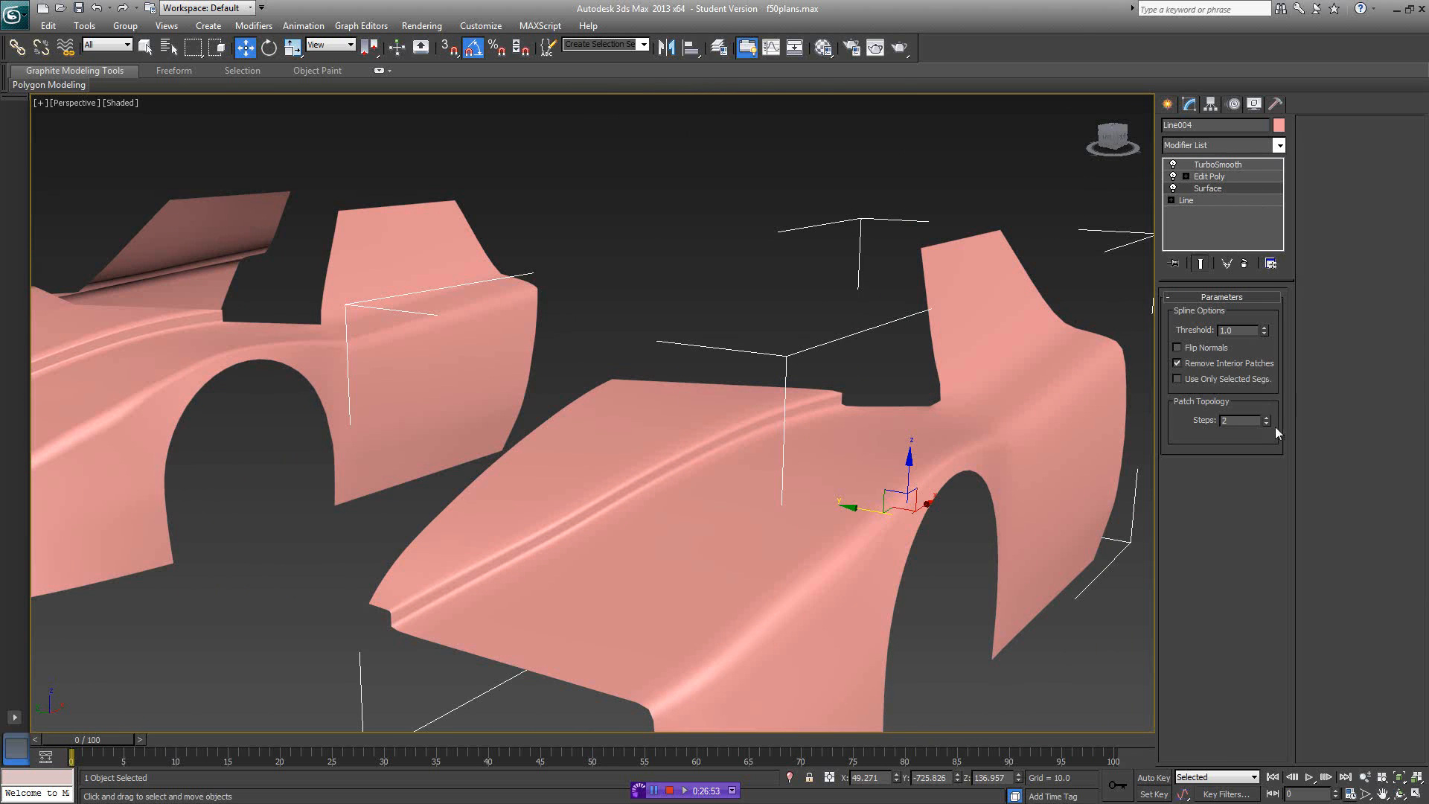
{"action": "left_click", "coordinate": [1266, 422]}
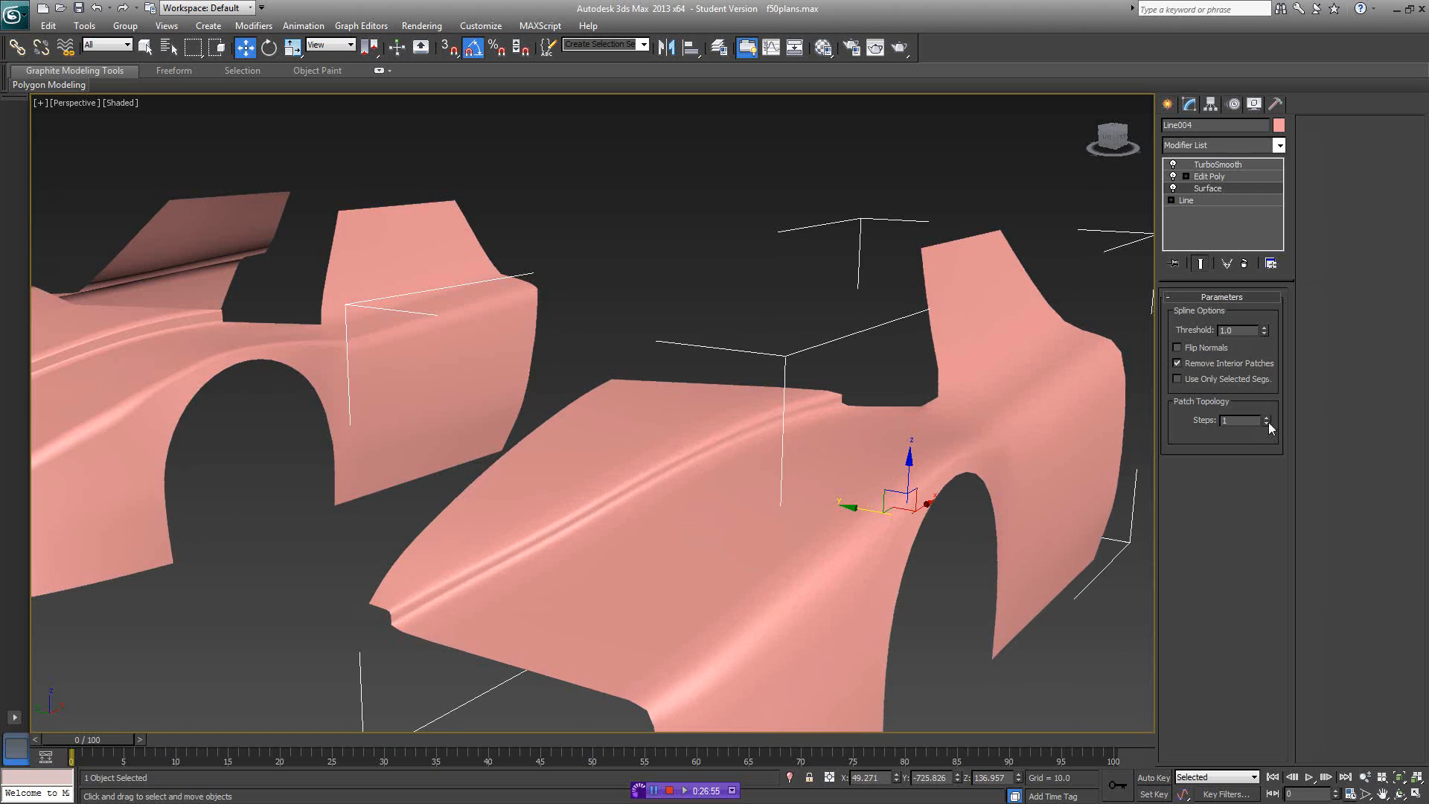
{"action": "left_click", "coordinate": [1267, 423]}
{"action": "middle_click_drag", "start_coordinate": [952, 408], "coordinate": [961, 398], "text": "alt"}
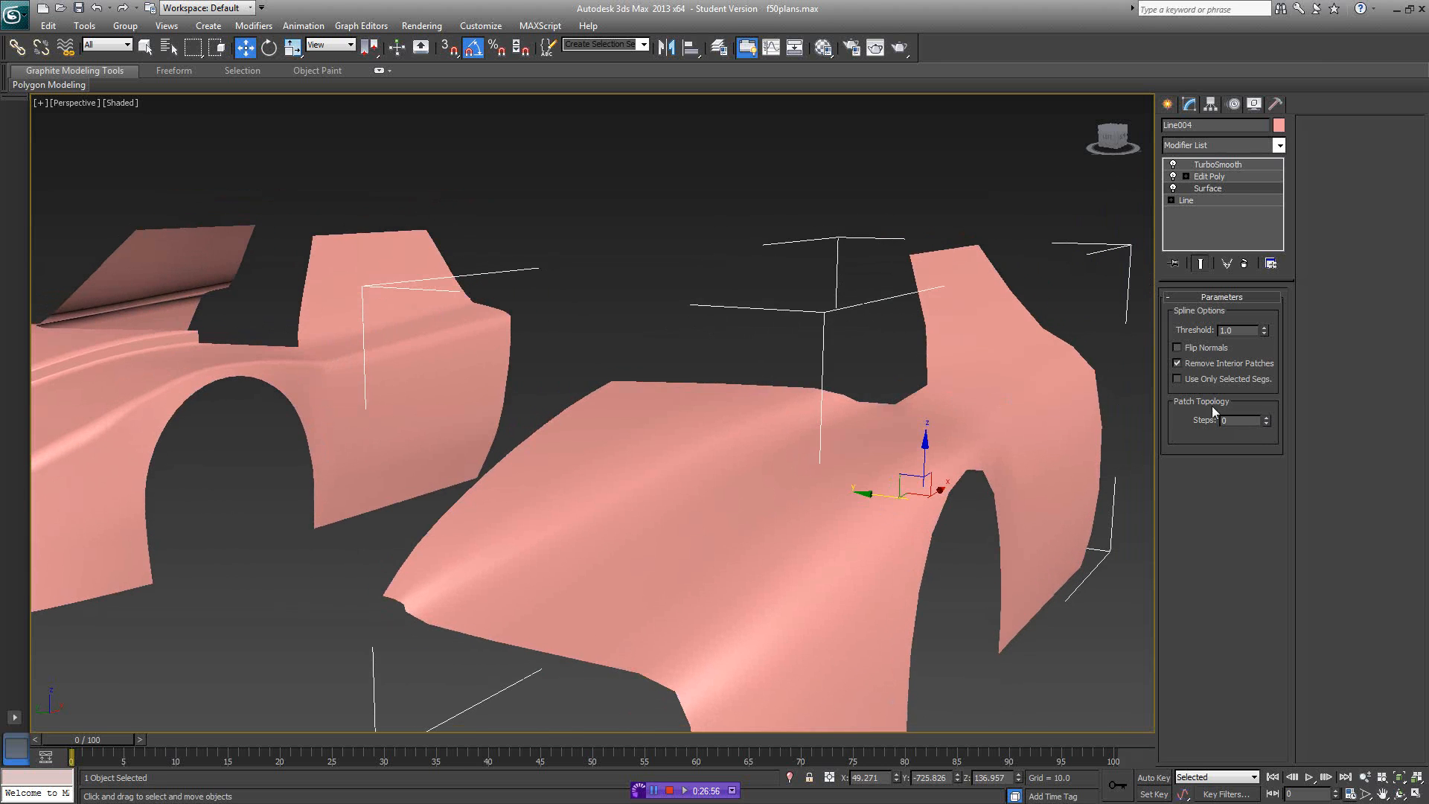
- Show edged faces, set the copy's Surface patch steps to 1 and compare its wireframe with the original half
{"action": "key", "text": "F4"}
{"action": "left_click", "coordinate": [1266, 417]}
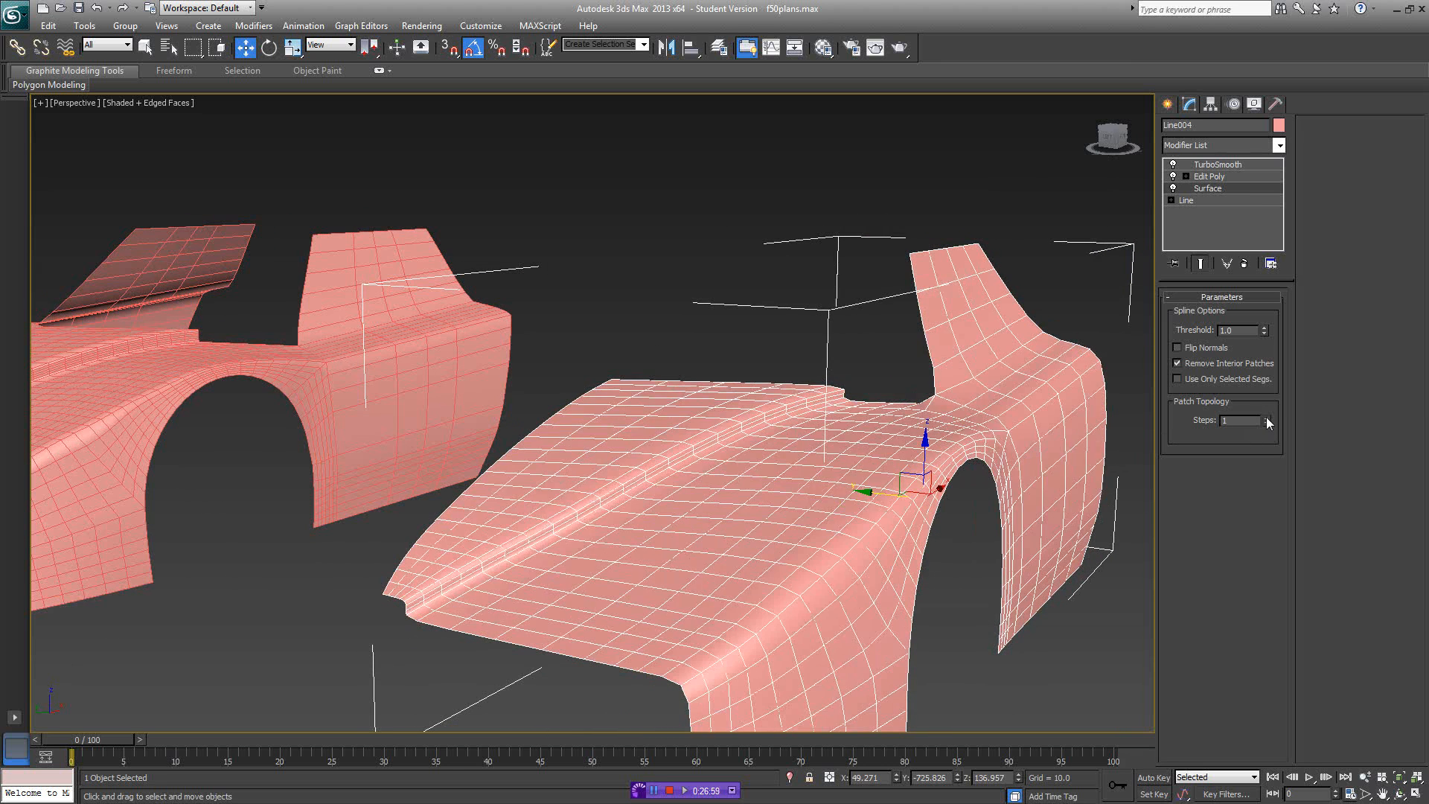
{"action": "middle_click_drag", "start_coordinate": [955, 409], "coordinate": [1011, 453], "text": "alt"}
{"action": "scroll", "coordinate": [1011, 453], "scroll_direction": "down", "scroll_amount": 3}
{"action": "left_click", "coordinate": [1007, 578]}
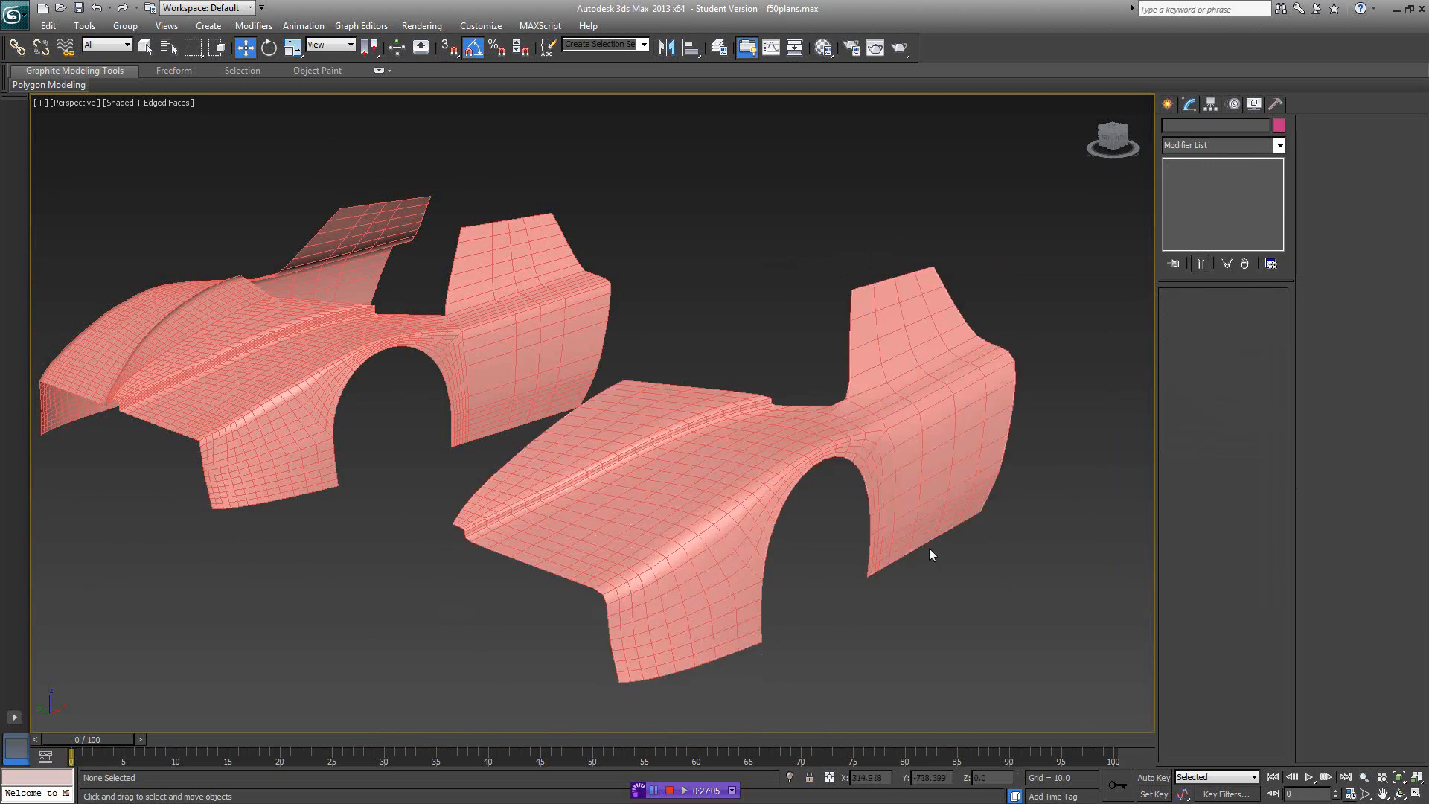
- Set the copy's Surface patch steps to 3, hide the edged faces and examine both body halves' shading
{"action": "left_click", "coordinate": [927, 544]}
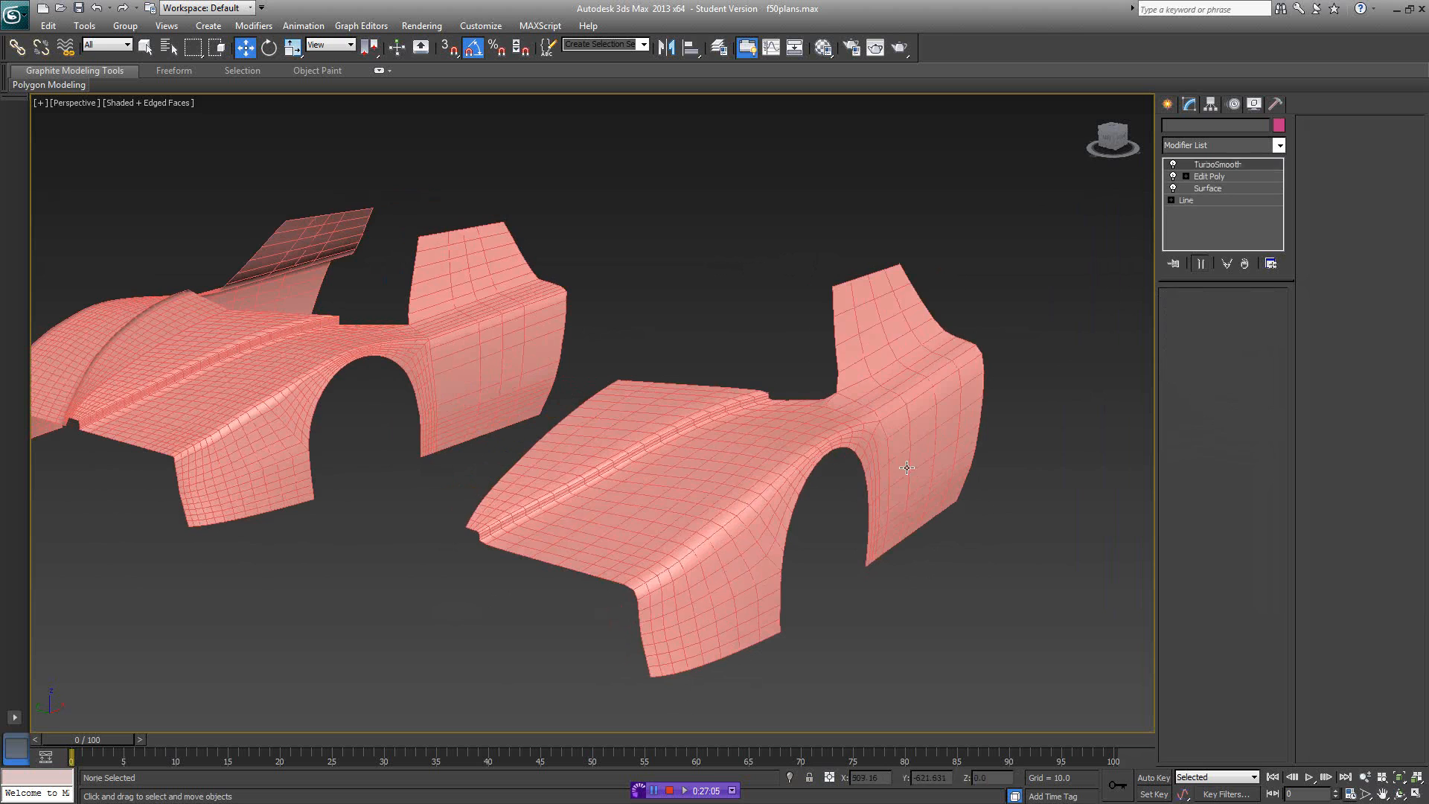
{"action": "left_click", "coordinate": [1221, 188]}
{"action": "left_click", "coordinate": [1267, 418]}
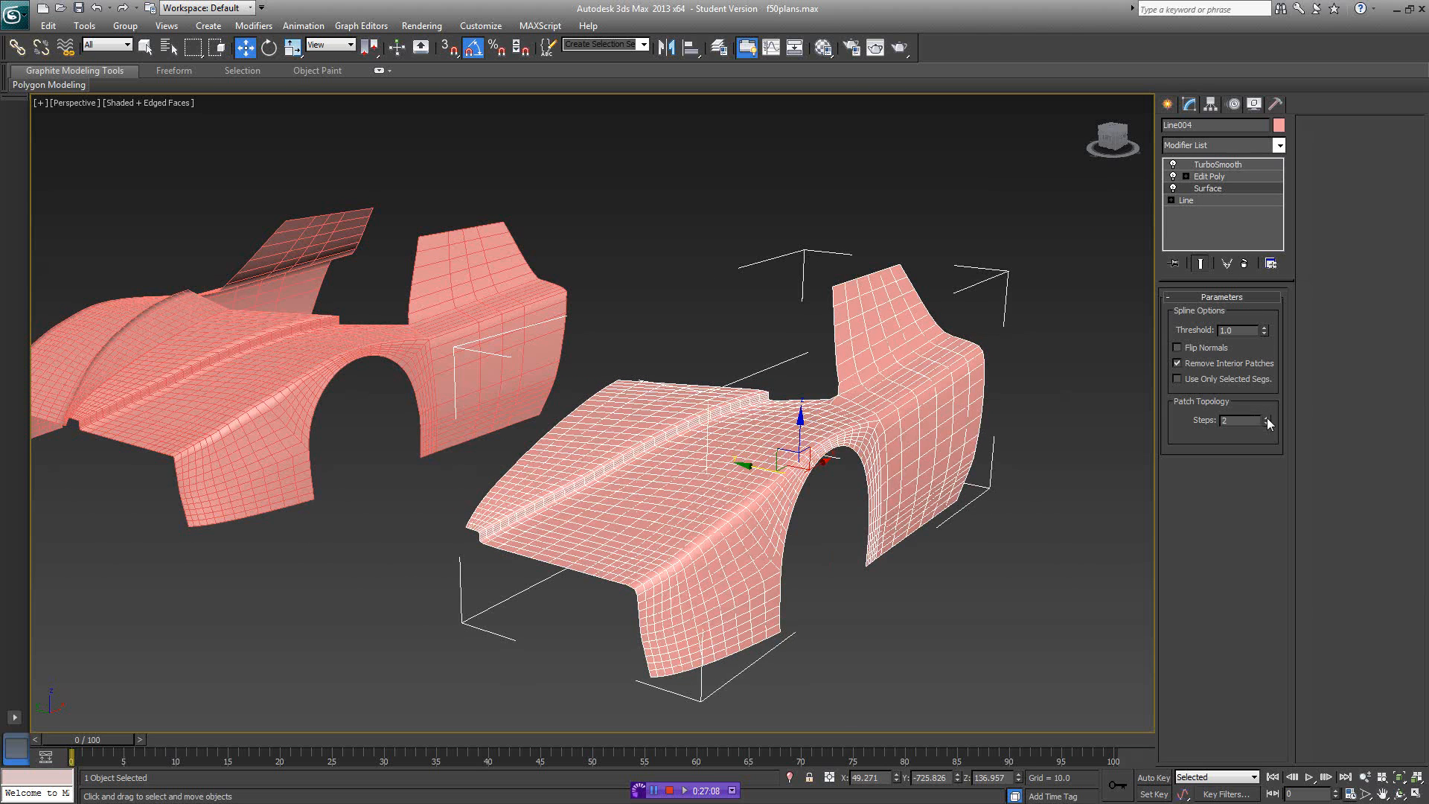
{"action": "left_click", "coordinate": [1266, 418]}
{"action": "key", "text": "F4"}
{"action": "left_click", "coordinate": [919, 531]}
{"action": "scroll", "coordinate": [920, 523], "scroll_direction": "down", "scroll_amount": 3}
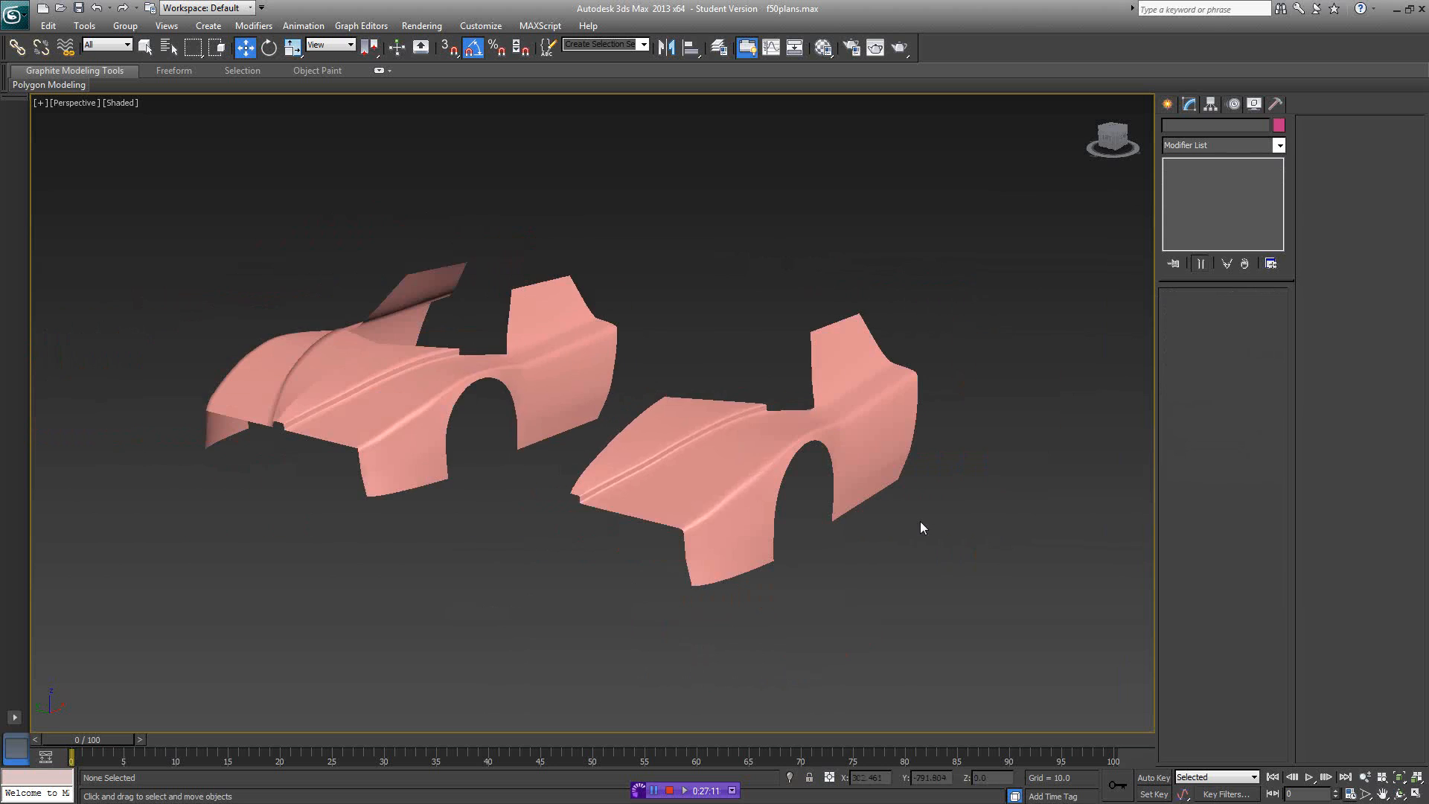
{"action": "middle_click_drag", "start_coordinate": [920, 522], "coordinate": [827, 544], "text": "alt"}
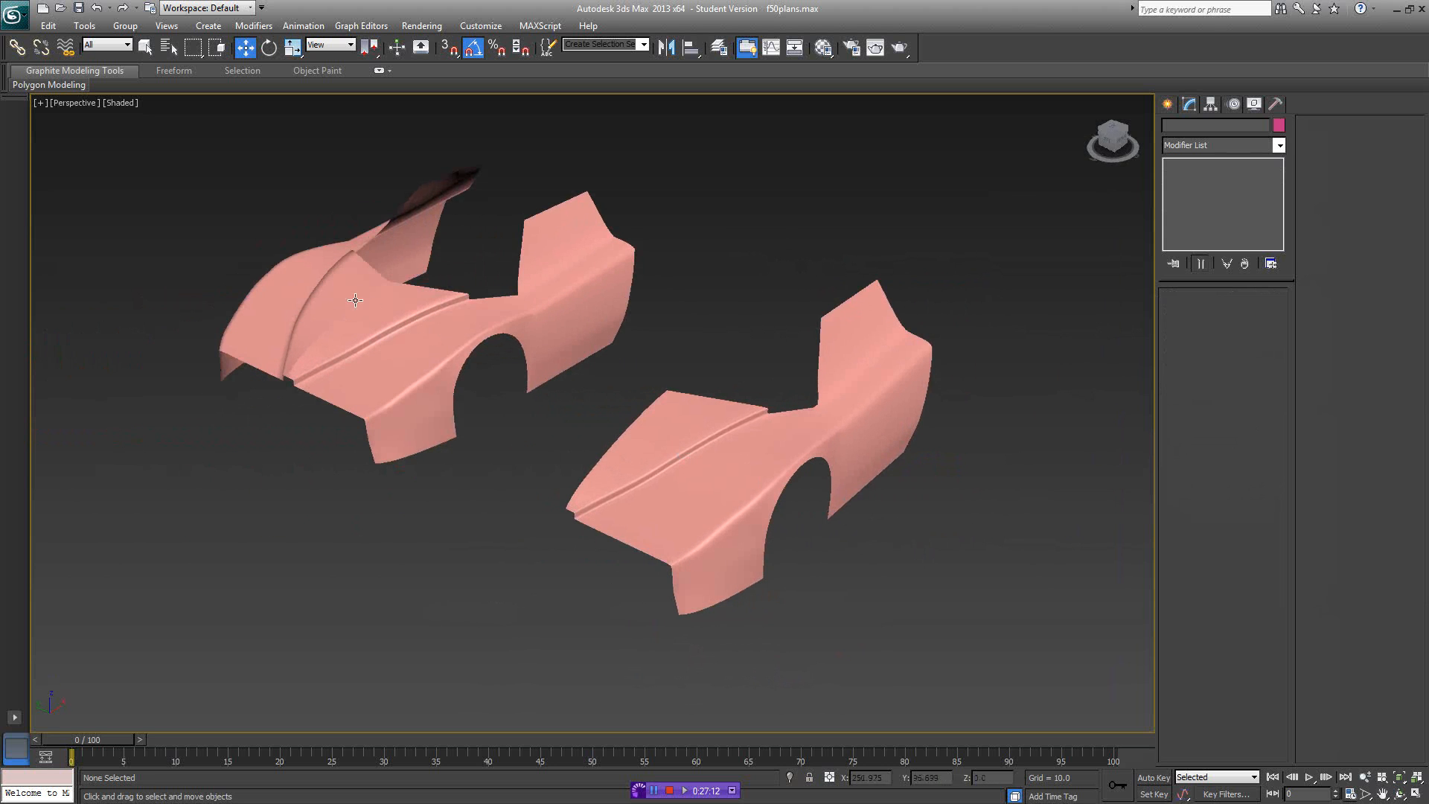
- Show edged faces again and set the copied body half's Surface patch steps to 2
{"action": "left_click", "coordinate": [757, 473]}
{"action": "mouse_move", "coordinate": [757, 473]}
{"action": "middle_mouse_down", "text": "alt"}
{"action": "mouse_move", "coordinate": [641, 444]}
{"action": "mouse_move", "coordinate": [718, 466]}
{"action": "mouse_move", "coordinate": [734, 447]}
{"action": "mouse_move", "coordinate": [777, 466]}
{"action": "middle_mouse_up", "text": "alt"}
{"action": "key", "text": "F4"}
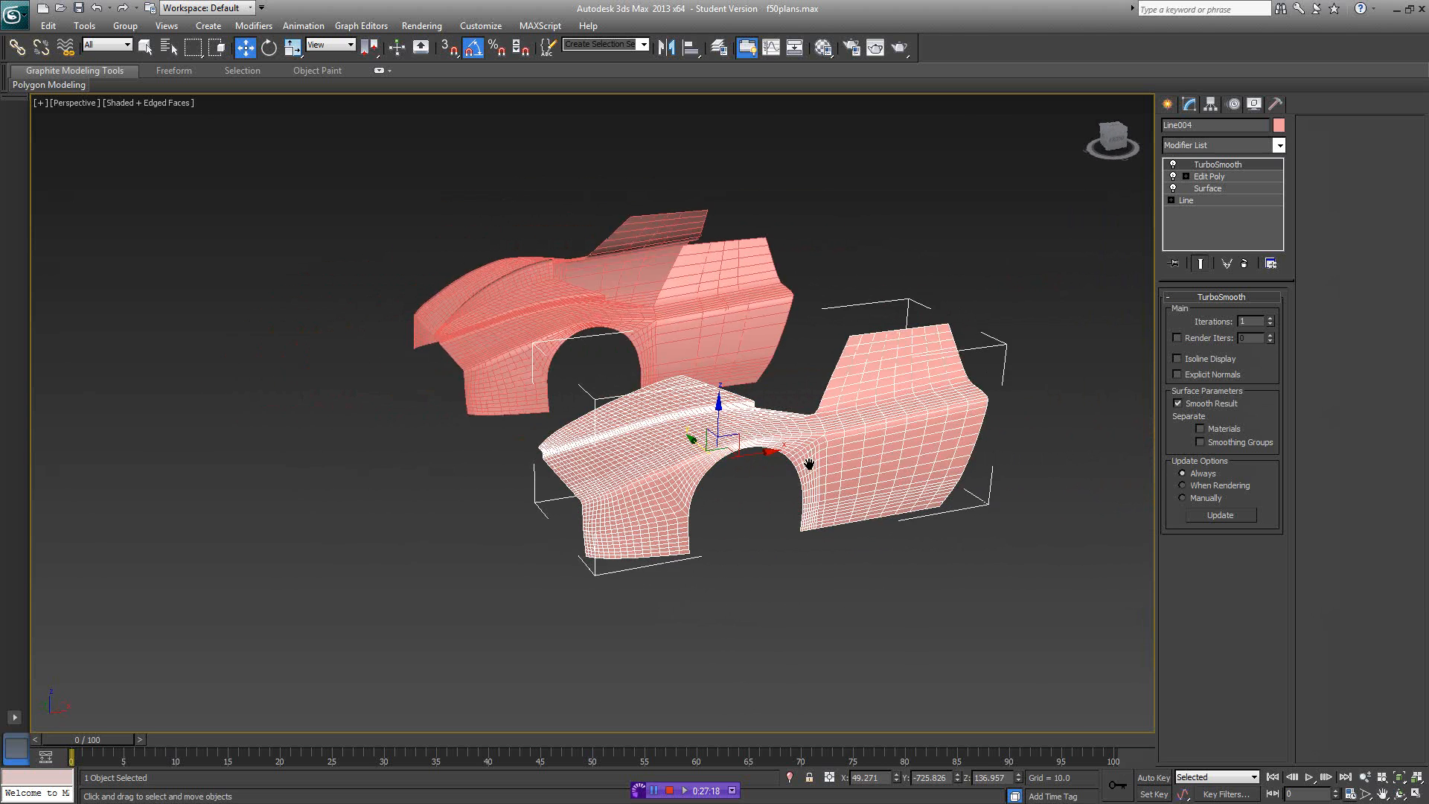
{"action": "scroll", "coordinate": [808, 462], "scroll_direction": "up", "scroll_amount": 4}
{"action": "left_click", "coordinate": [1212, 177]}
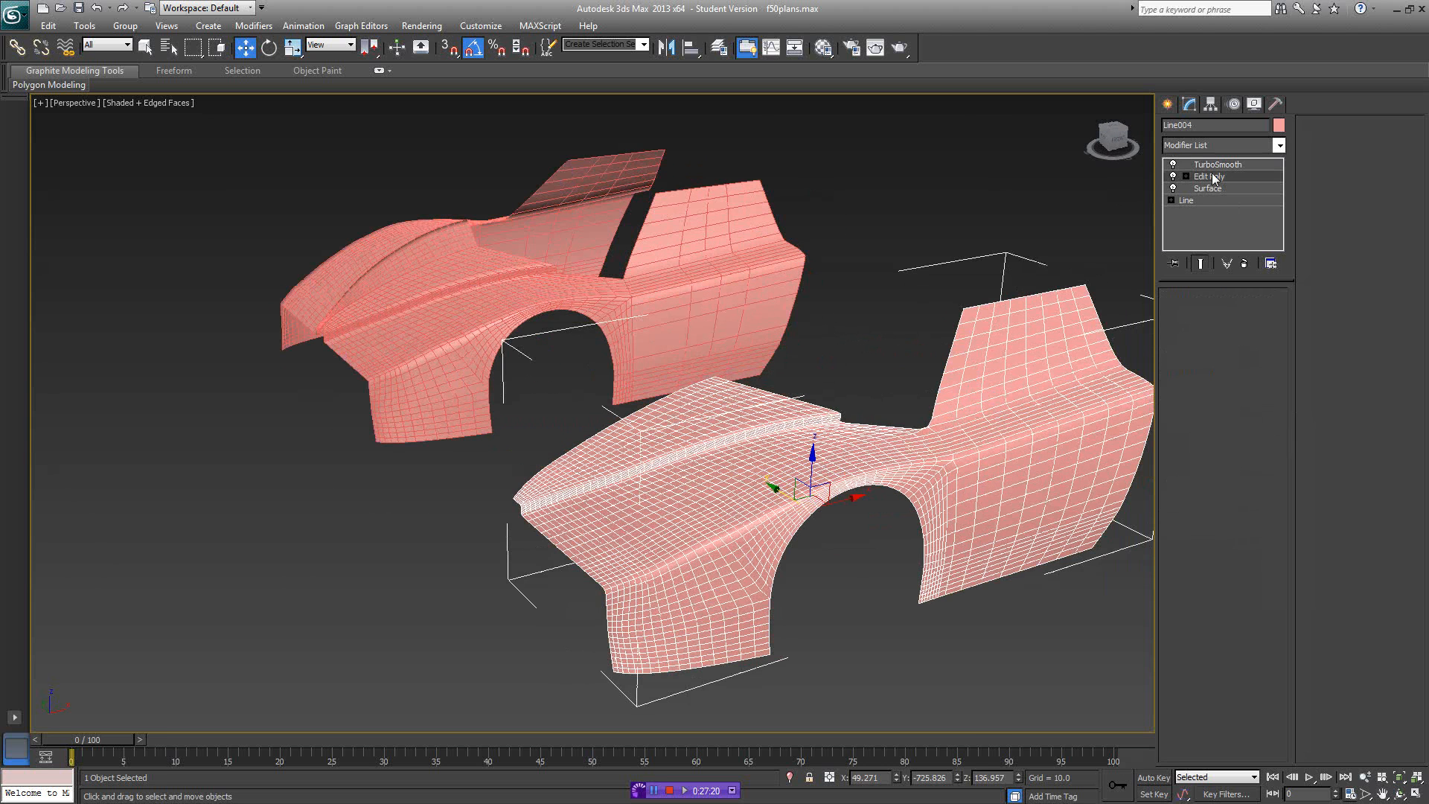
{"action": "left_click", "coordinate": [1208, 189]}
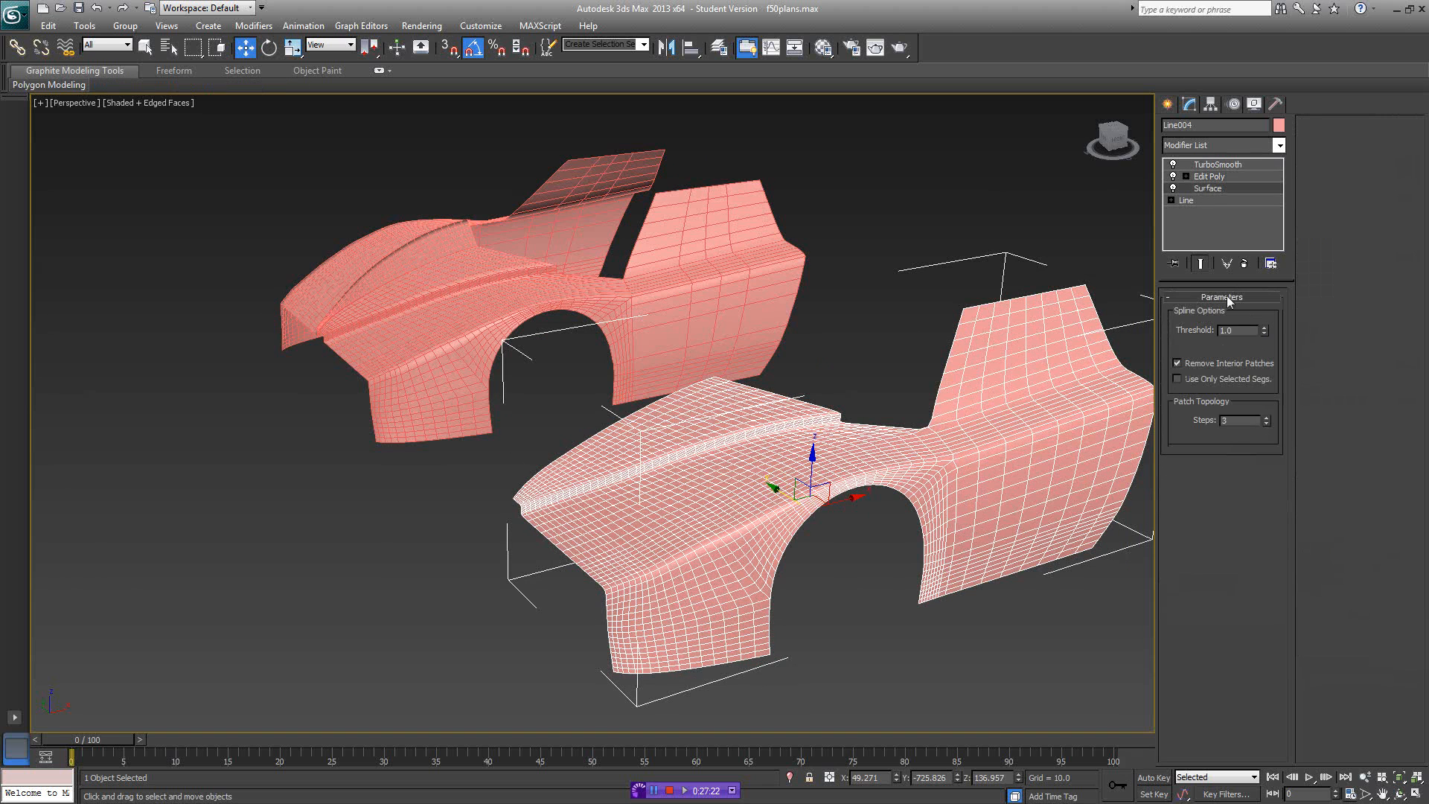
{"action": "left_click", "coordinate": [1268, 425]}
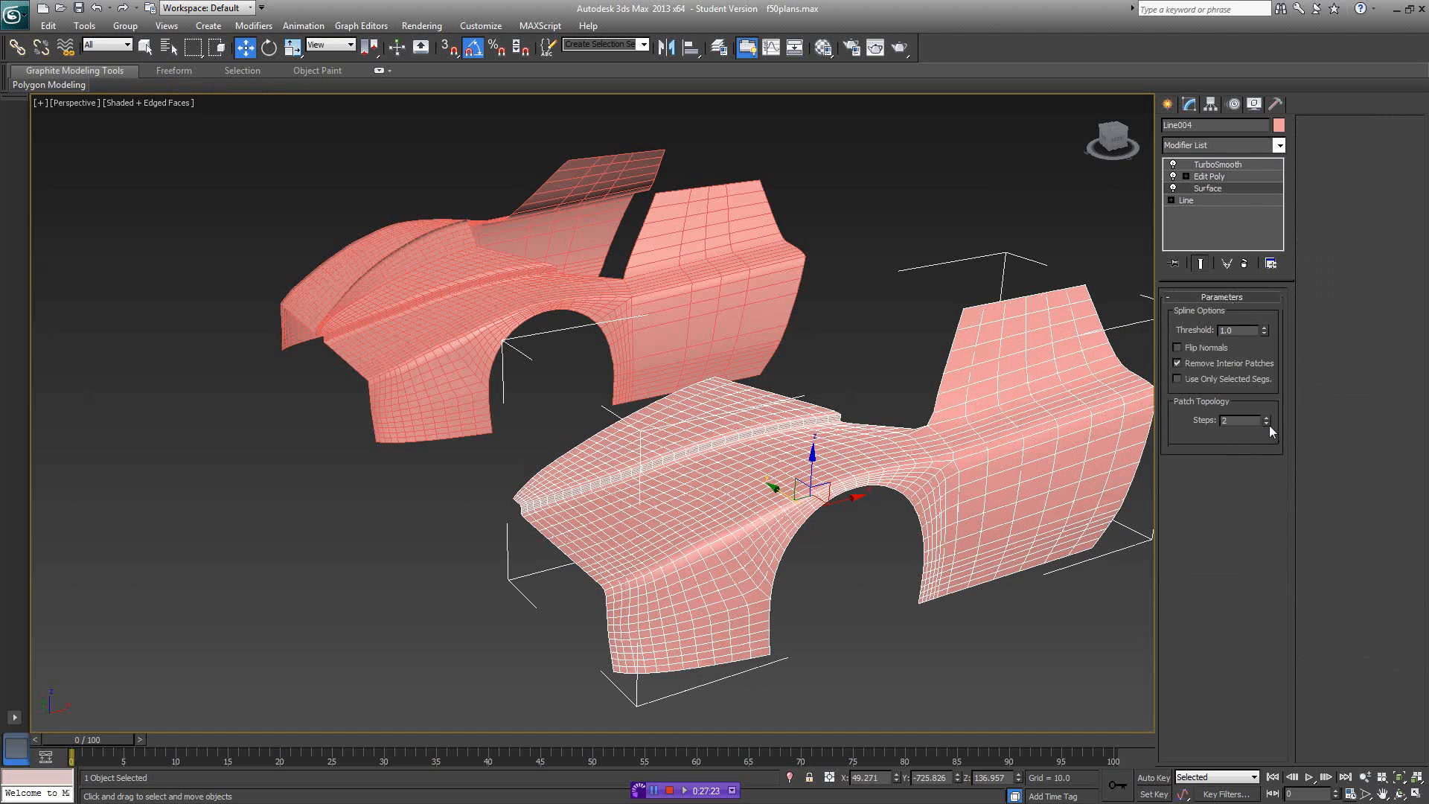
- Select the edge loop around the copy's wheel arch at the Edit Poly edge level, and clear the selection
{"action": "left_click", "coordinate": [1207, 177]}
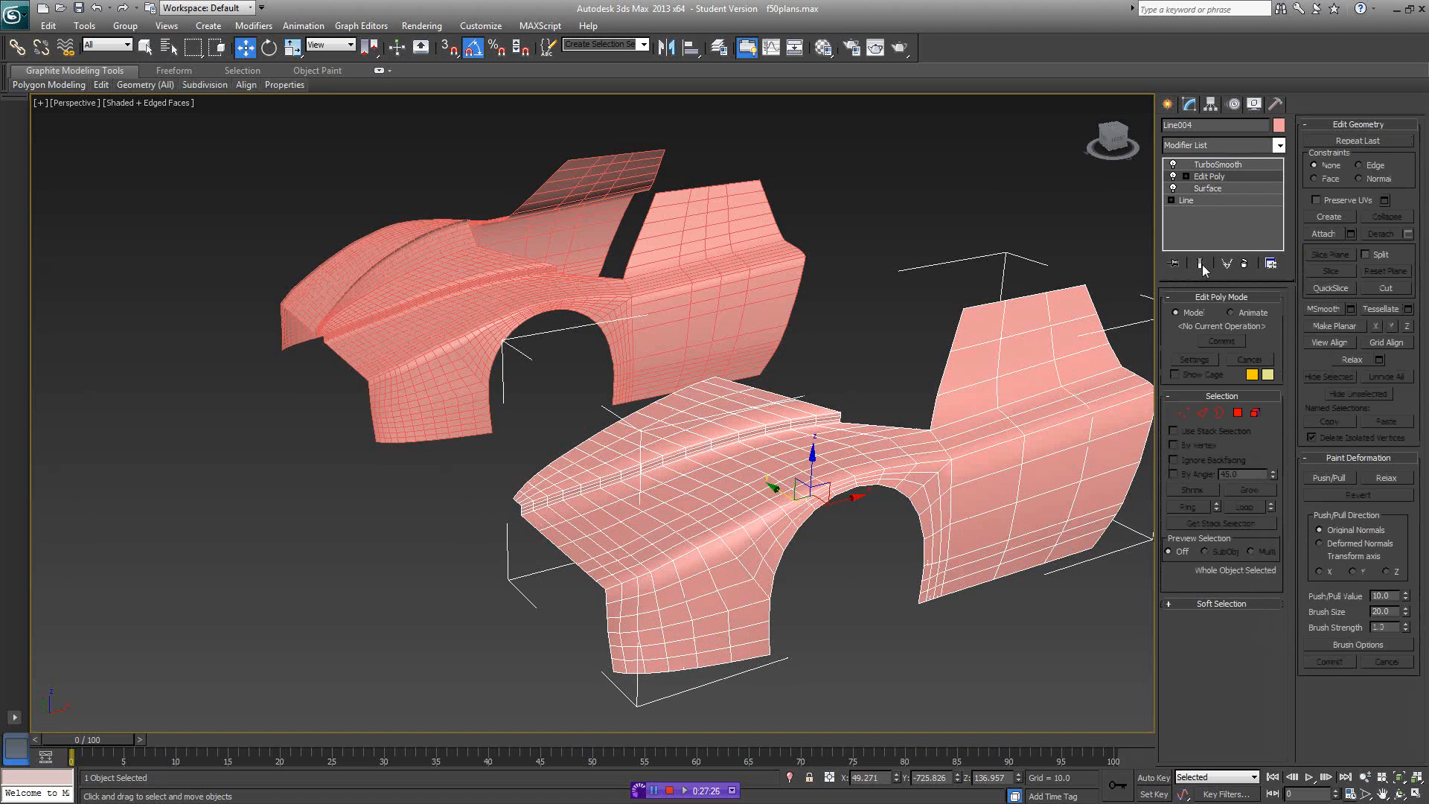
{"action": "scroll", "coordinate": [1009, 376], "scroll_direction": "up", "scroll_amount": 5}
{"action": "middle_click_drag", "start_coordinate": [1009, 376], "coordinate": [851, 438], "text": "alt"}
{"action": "left_click", "coordinate": [1202, 412]}
{"action": "scroll", "coordinate": [851, 438], "scroll_direction": "up", "scroll_amount": 3}
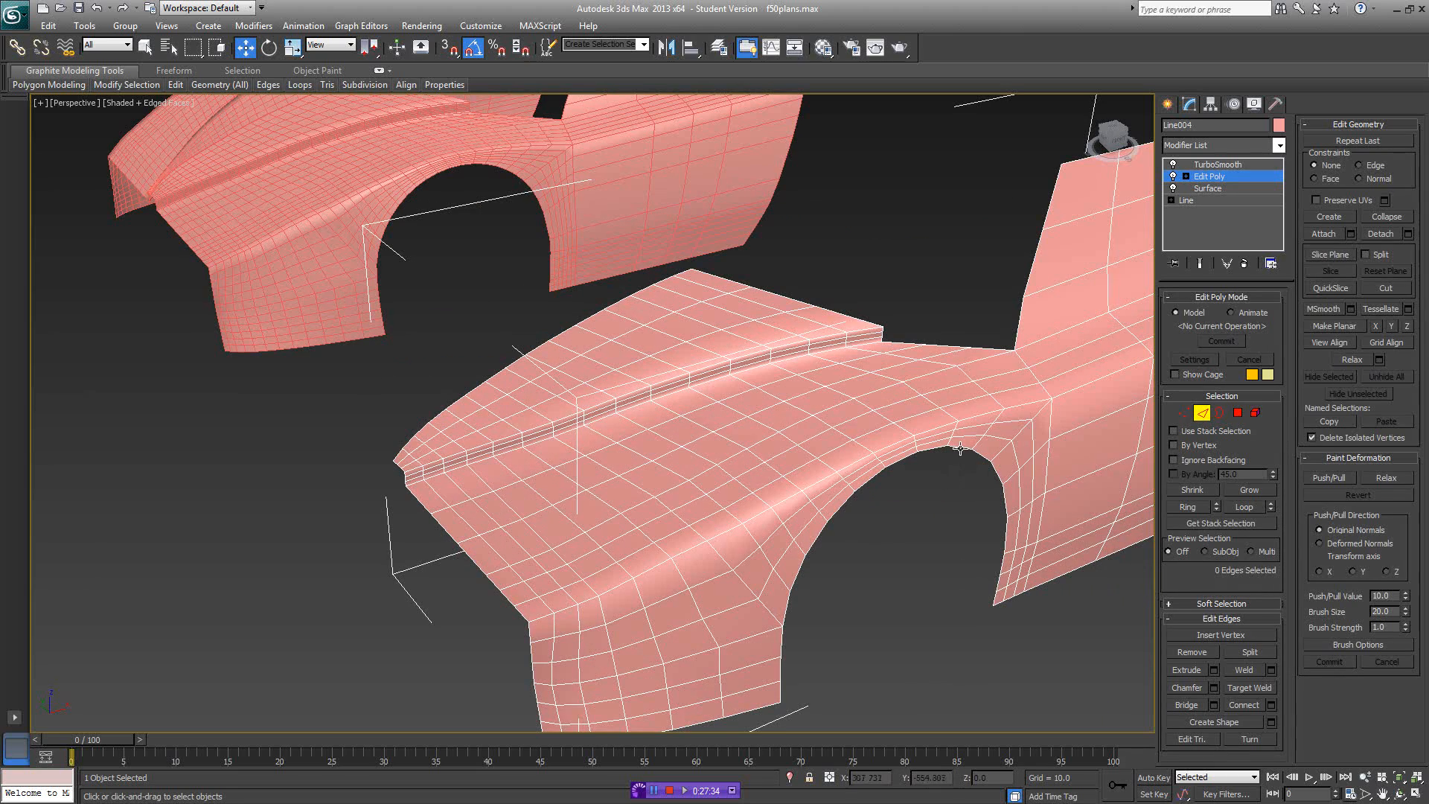
{"action": "double_click", "coordinate": [961, 451]}
{"action": "middle_click_drag", "start_coordinate": [962, 499], "coordinate": [940, 494], "text": "alt"}
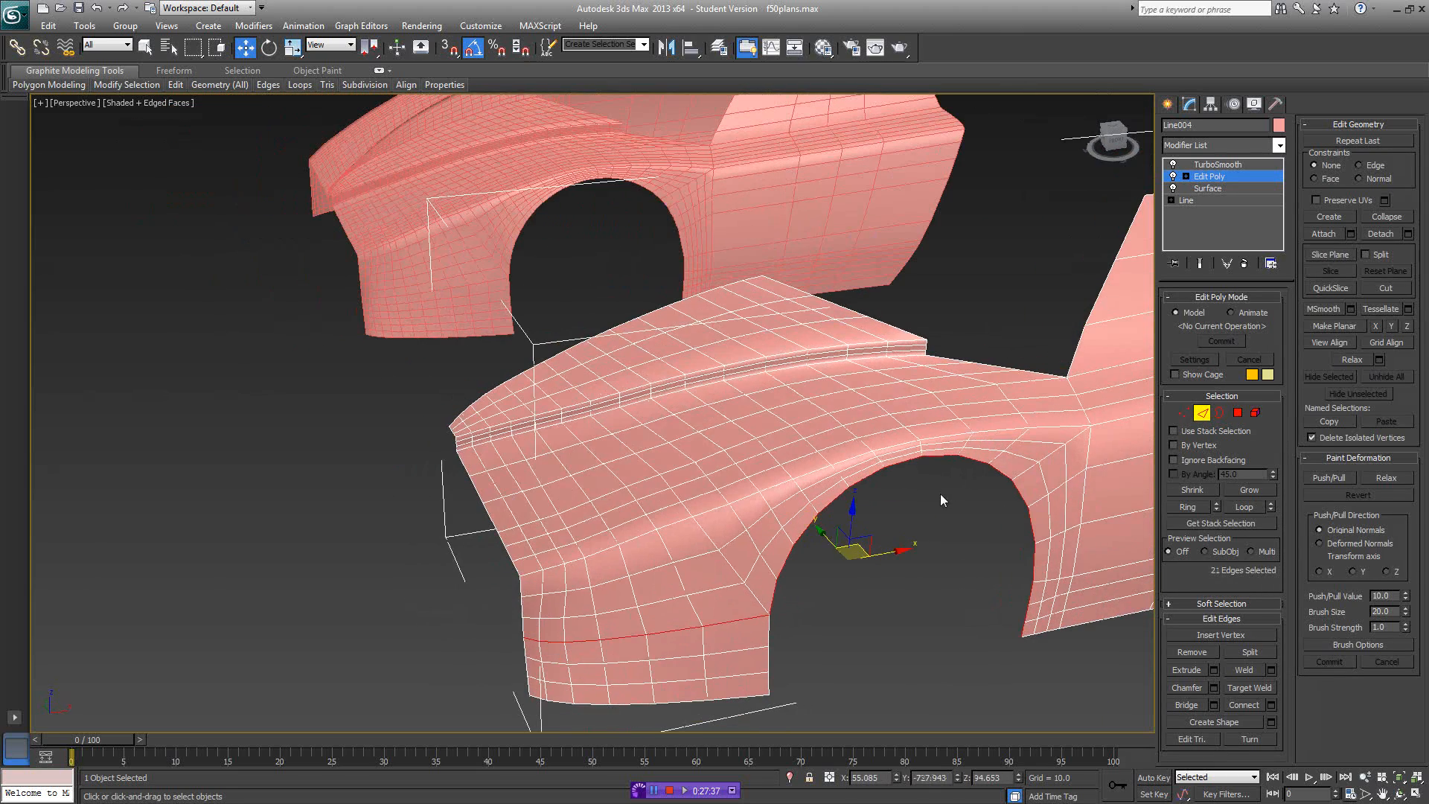
{"action": "left_click", "coordinate": [903, 590]}
- Select the lengthwise edge loop running along the copy's fender and rear side, and nudge it slightly
{"action": "scroll", "coordinate": [901, 555], "scroll_direction": "down", "scroll_amount": 6}
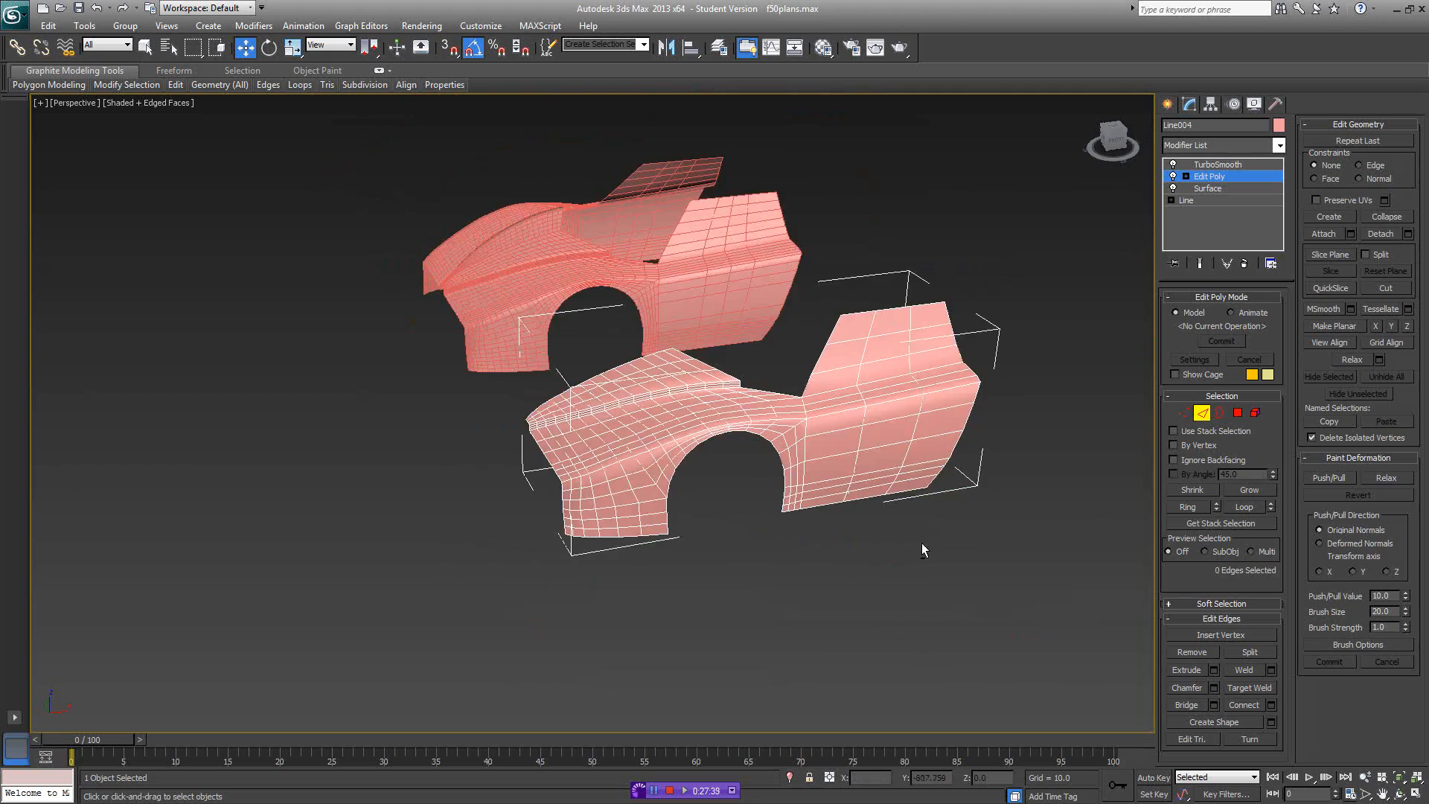
{"action": "mouse_move", "coordinate": [895, 543]}
{"action": "middle_mouse_down", "text": "alt"}
{"action": "mouse_move", "coordinate": [944, 538]}
{"action": "mouse_move", "coordinate": [905, 545]}
{"action": "mouse_move", "coordinate": [919, 526]}
{"action": "mouse_move", "coordinate": [897, 490]}
{"action": "mouse_move", "coordinate": [896, 539]}
{"action": "middle_mouse_up", "text": "alt"}
{"action": "scroll", "coordinate": [910, 539], "scroll_direction": "up", "scroll_amount": 4}
{"action": "scroll", "coordinate": [897, 489], "scroll_direction": "down", "scroll_amount": 2}
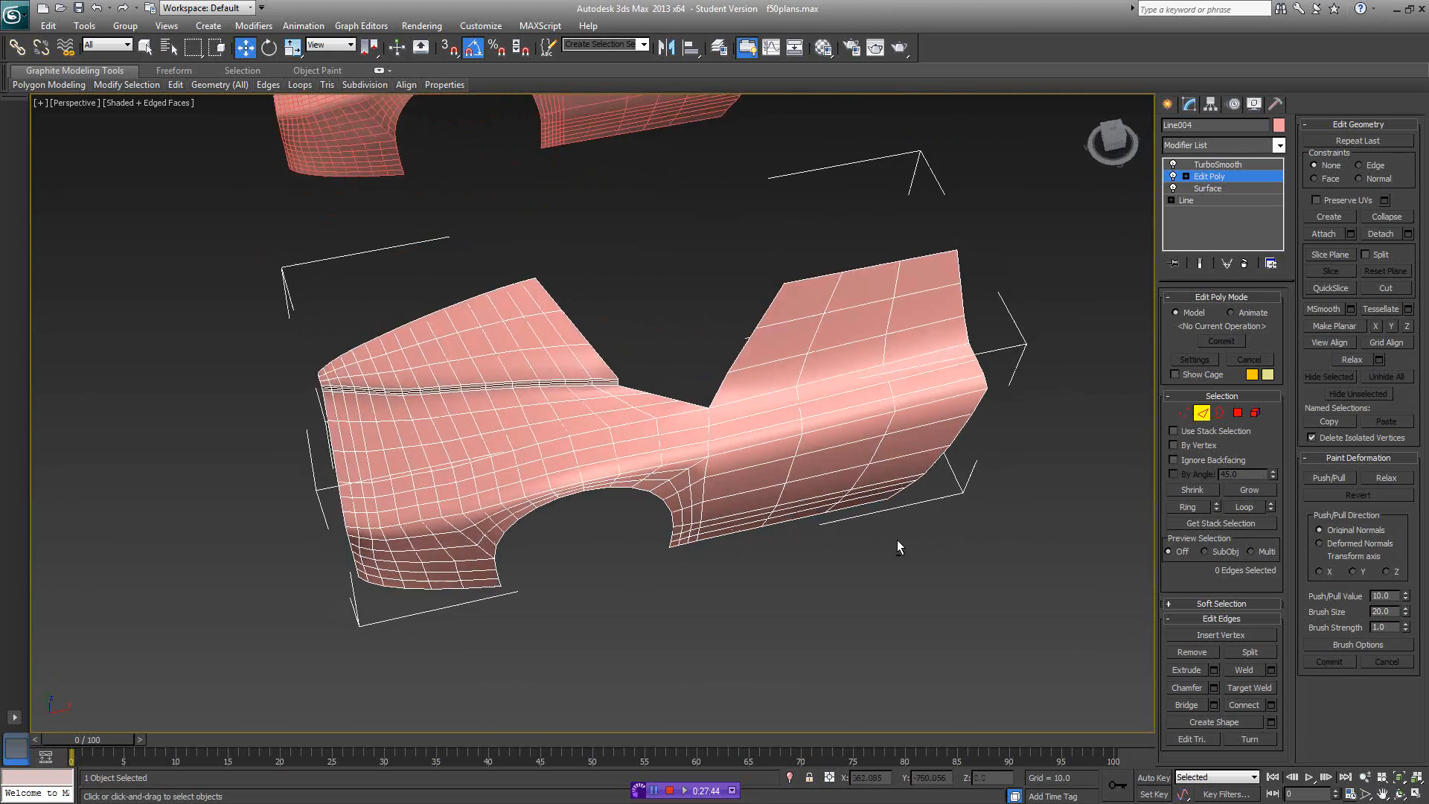
{"action": "double_click", "coordinate": [934, 386]}
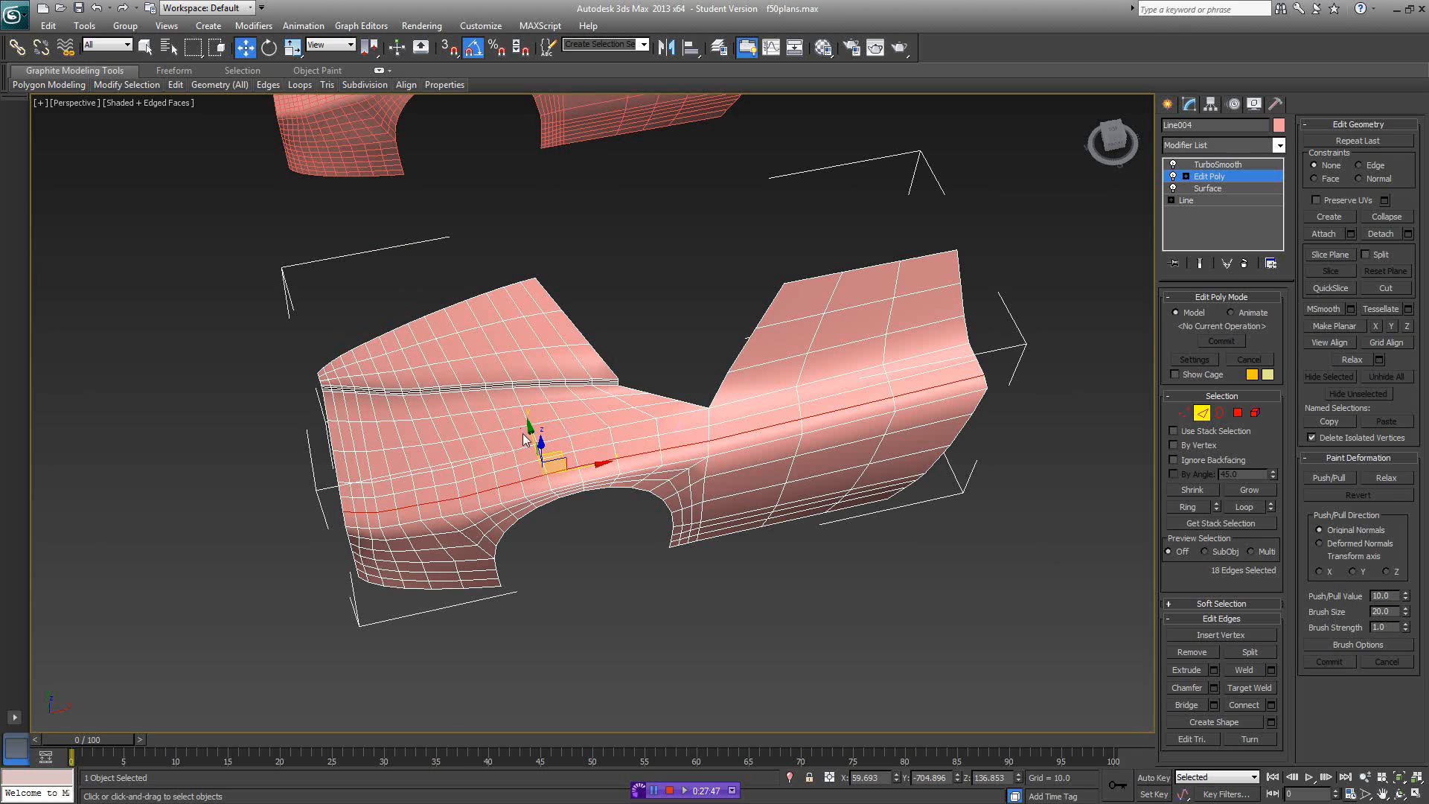
{"action": "left_click_drag", "start_coordinate": [535, 440], "coordinate": [532, 431]}
{"action": "middle_click_drag", "start_coordinate": [817, 461], "coordinate": [932, 402], "text": "alt"}
{"action": "middle_click_drag", "start_coordinate": [636, 440], "coordinate": [641, 432], "text": "alt"}
{"action": "middle_click_drag", "start_coordinate": [640, 431], "coordinate": [747, 428]}
- Return the copy to its TurboSmooth level, deselect it, hide the edged faces and compare both halves' shading
{"action": "left_click", "coordinate": [1218, 165]}
{"action": "left_click", "coordinate": [980, 370]}
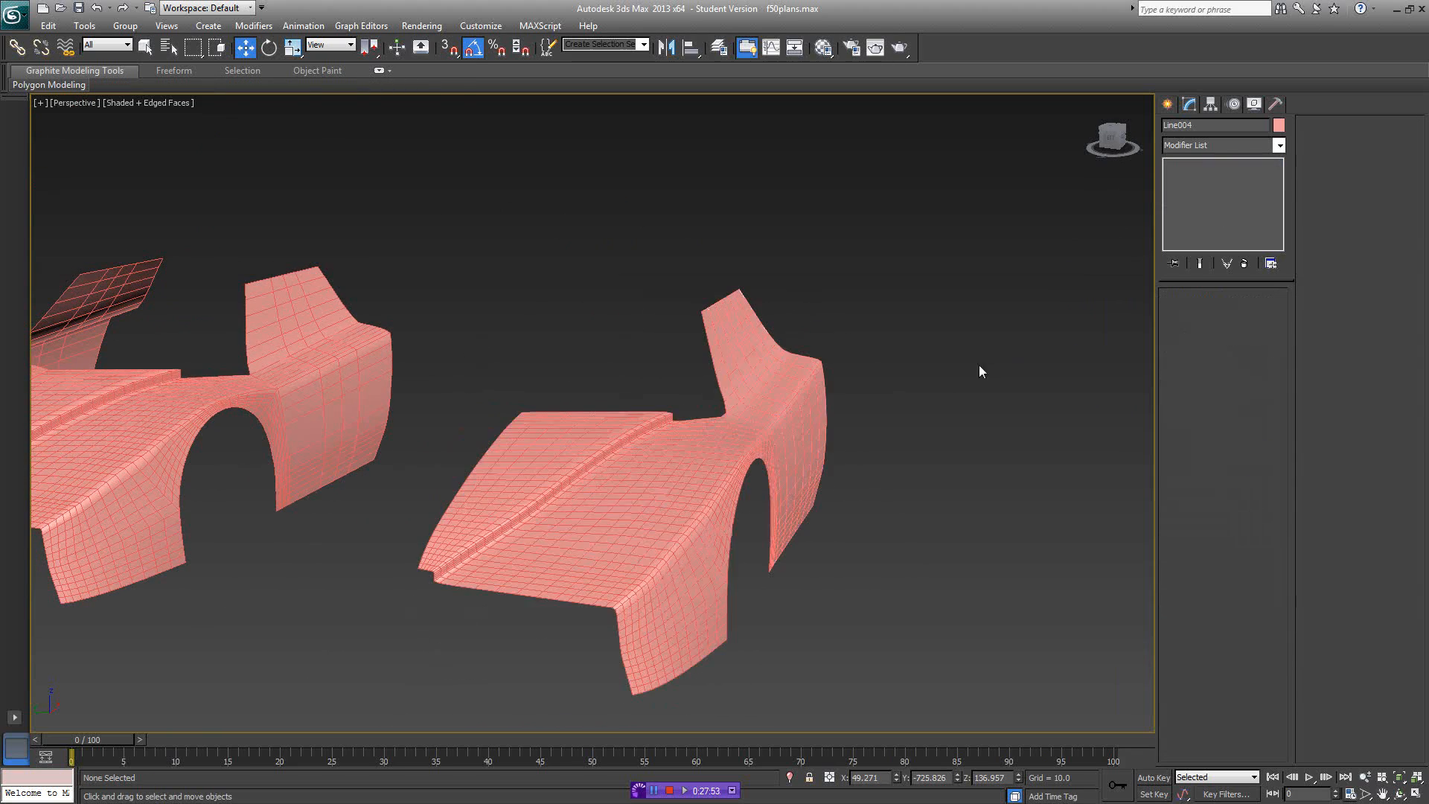
{"action": "middle_click_drag", "start_coordinate": [886, 440], "coordinate": [800, 444], "text": "alt"}
{"action": "left_click", "coordinate": [805, 452]}
{"action": "scroll", "coordinate": [800, 454], "scroll_direction": "down", "scroll_amount": 2}
{"action": "left_click", "coordinate": [796, 432]}
{"action": "key", "text": "F4"}
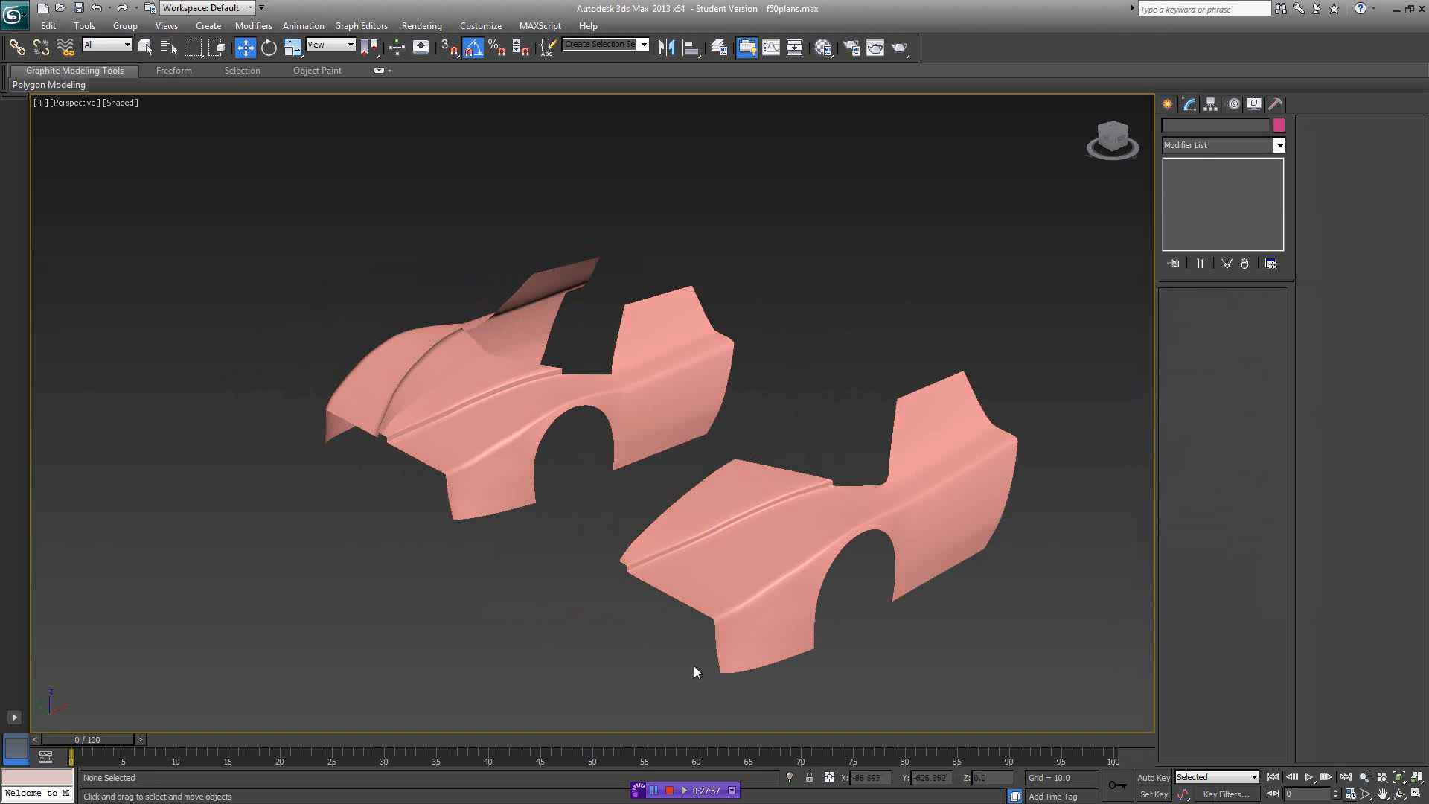